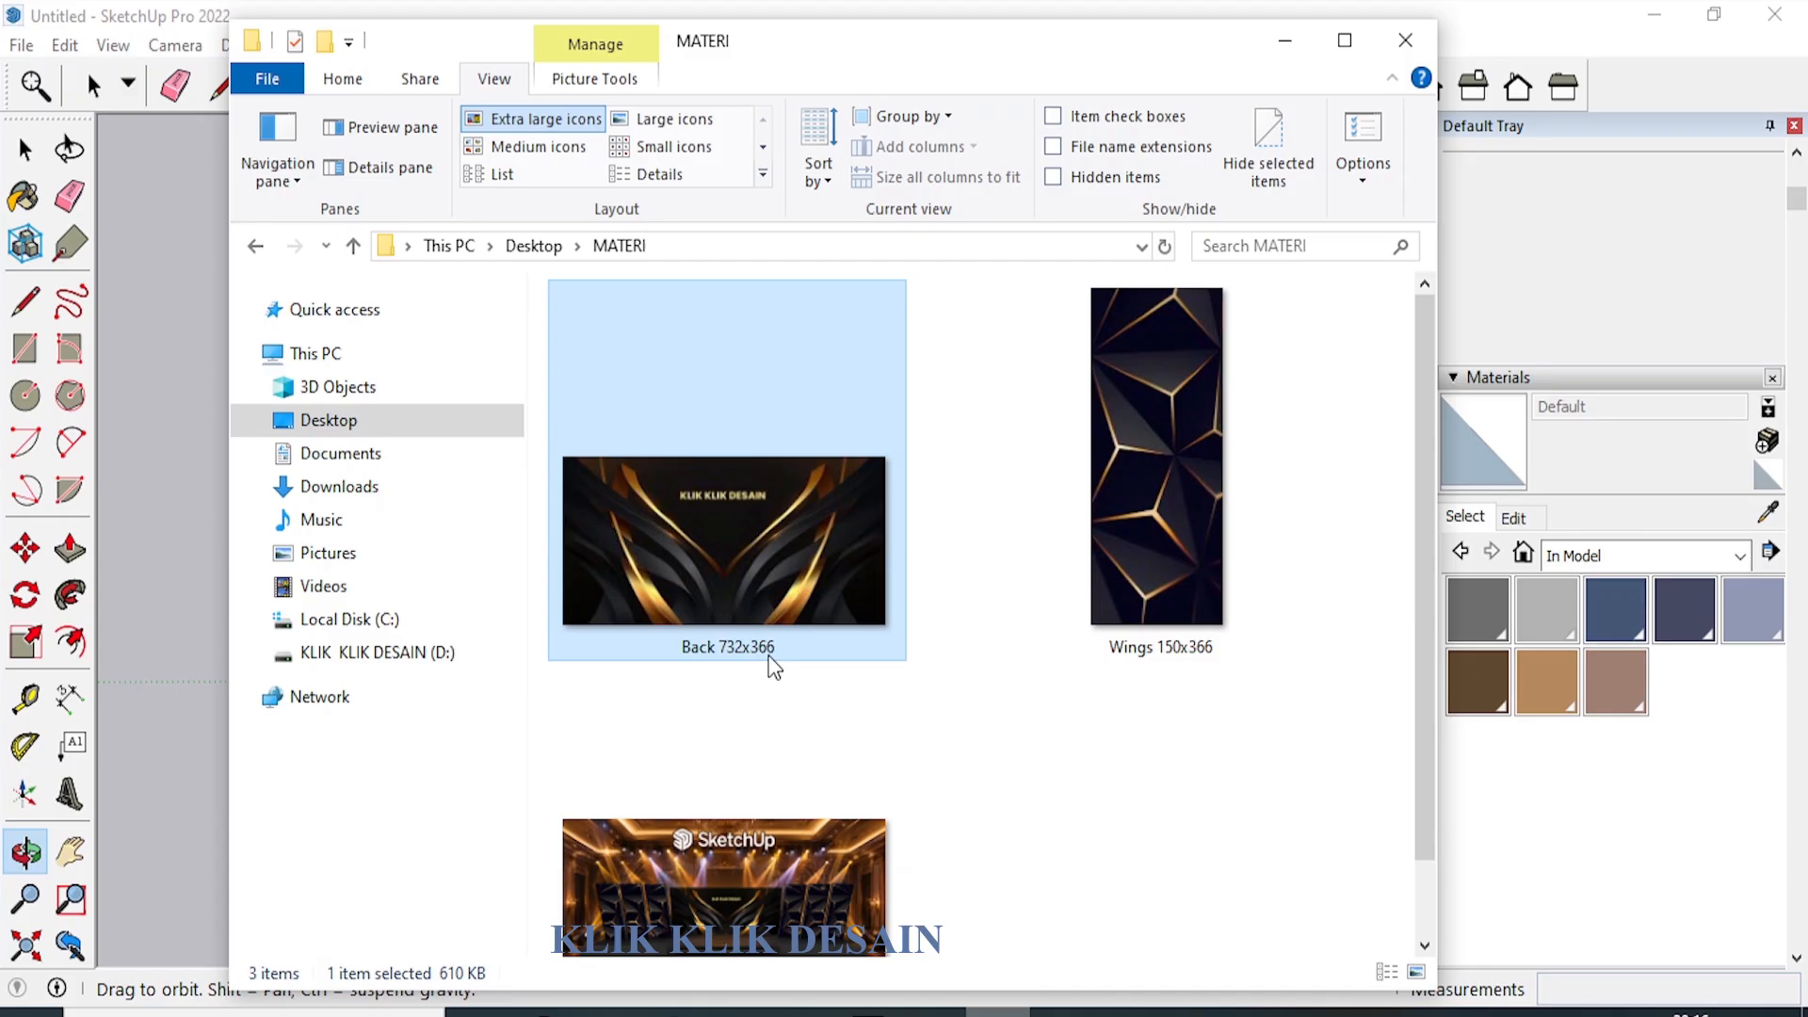
# Check the Back 732x366 and Wings 150x366 images in the MATERI folder and switch to SketchUp.
pyautogui.click(1161, 529)
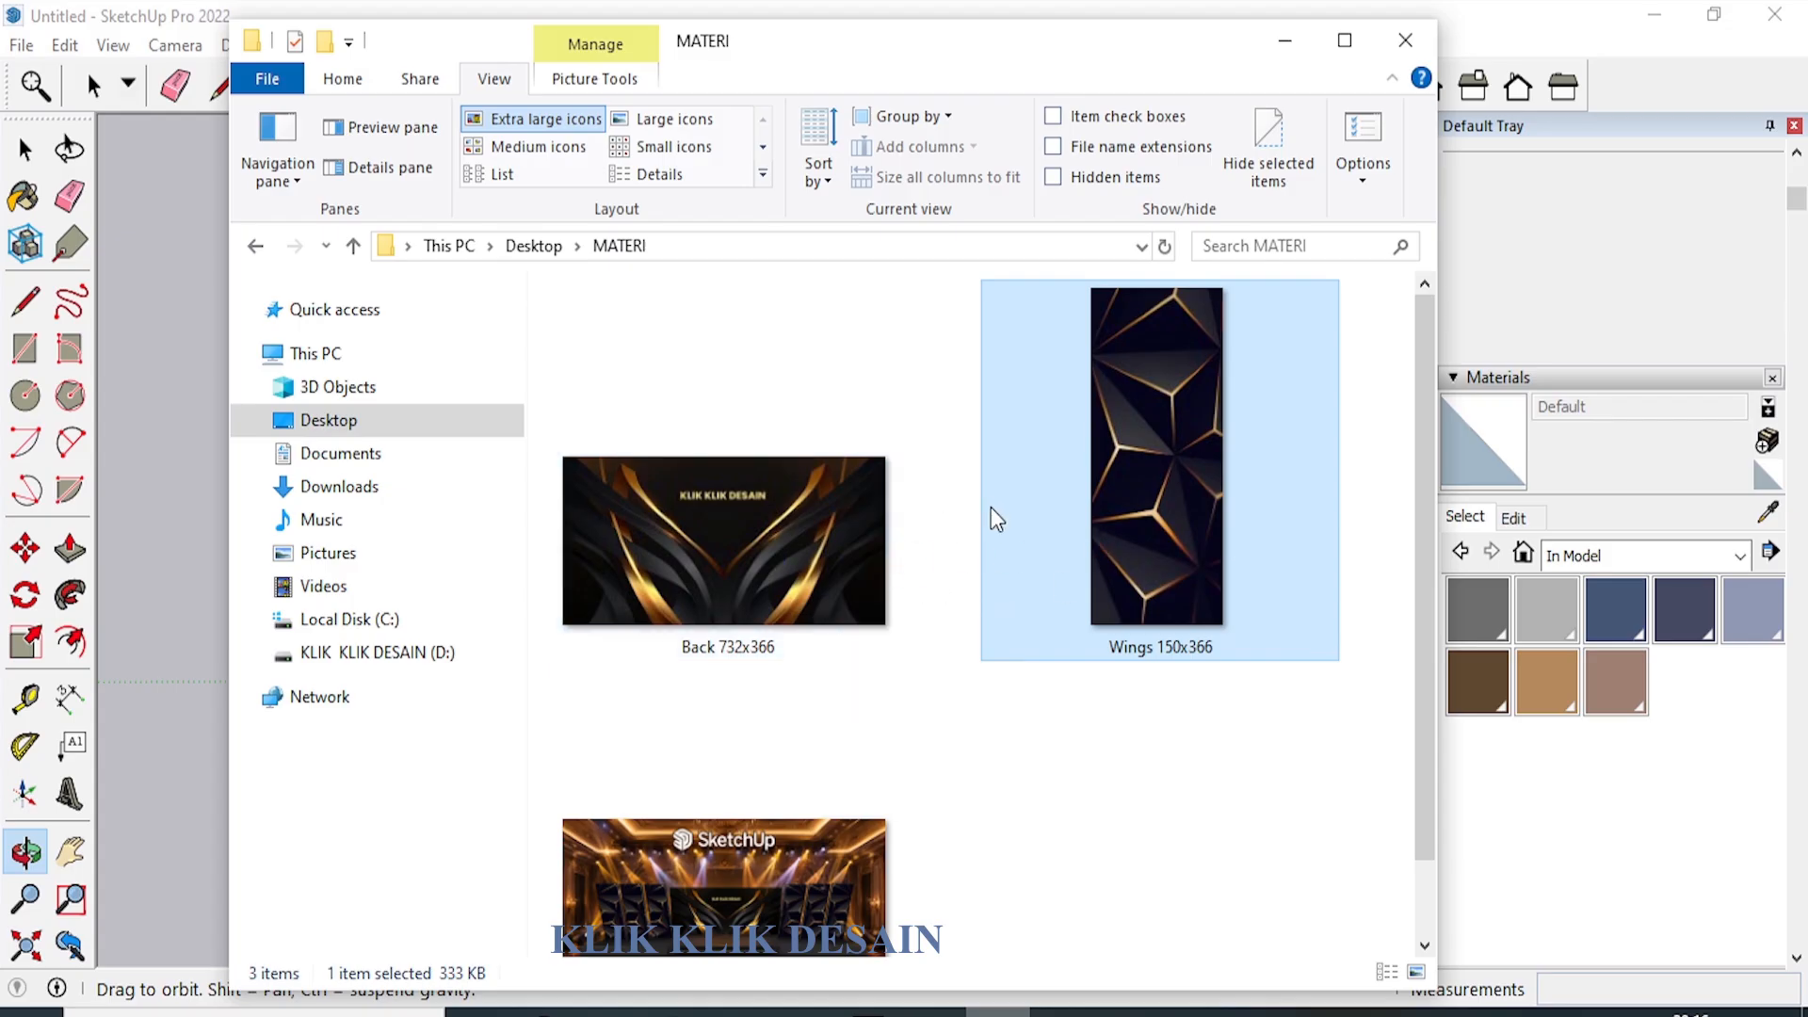
pyautogui.press('Left')
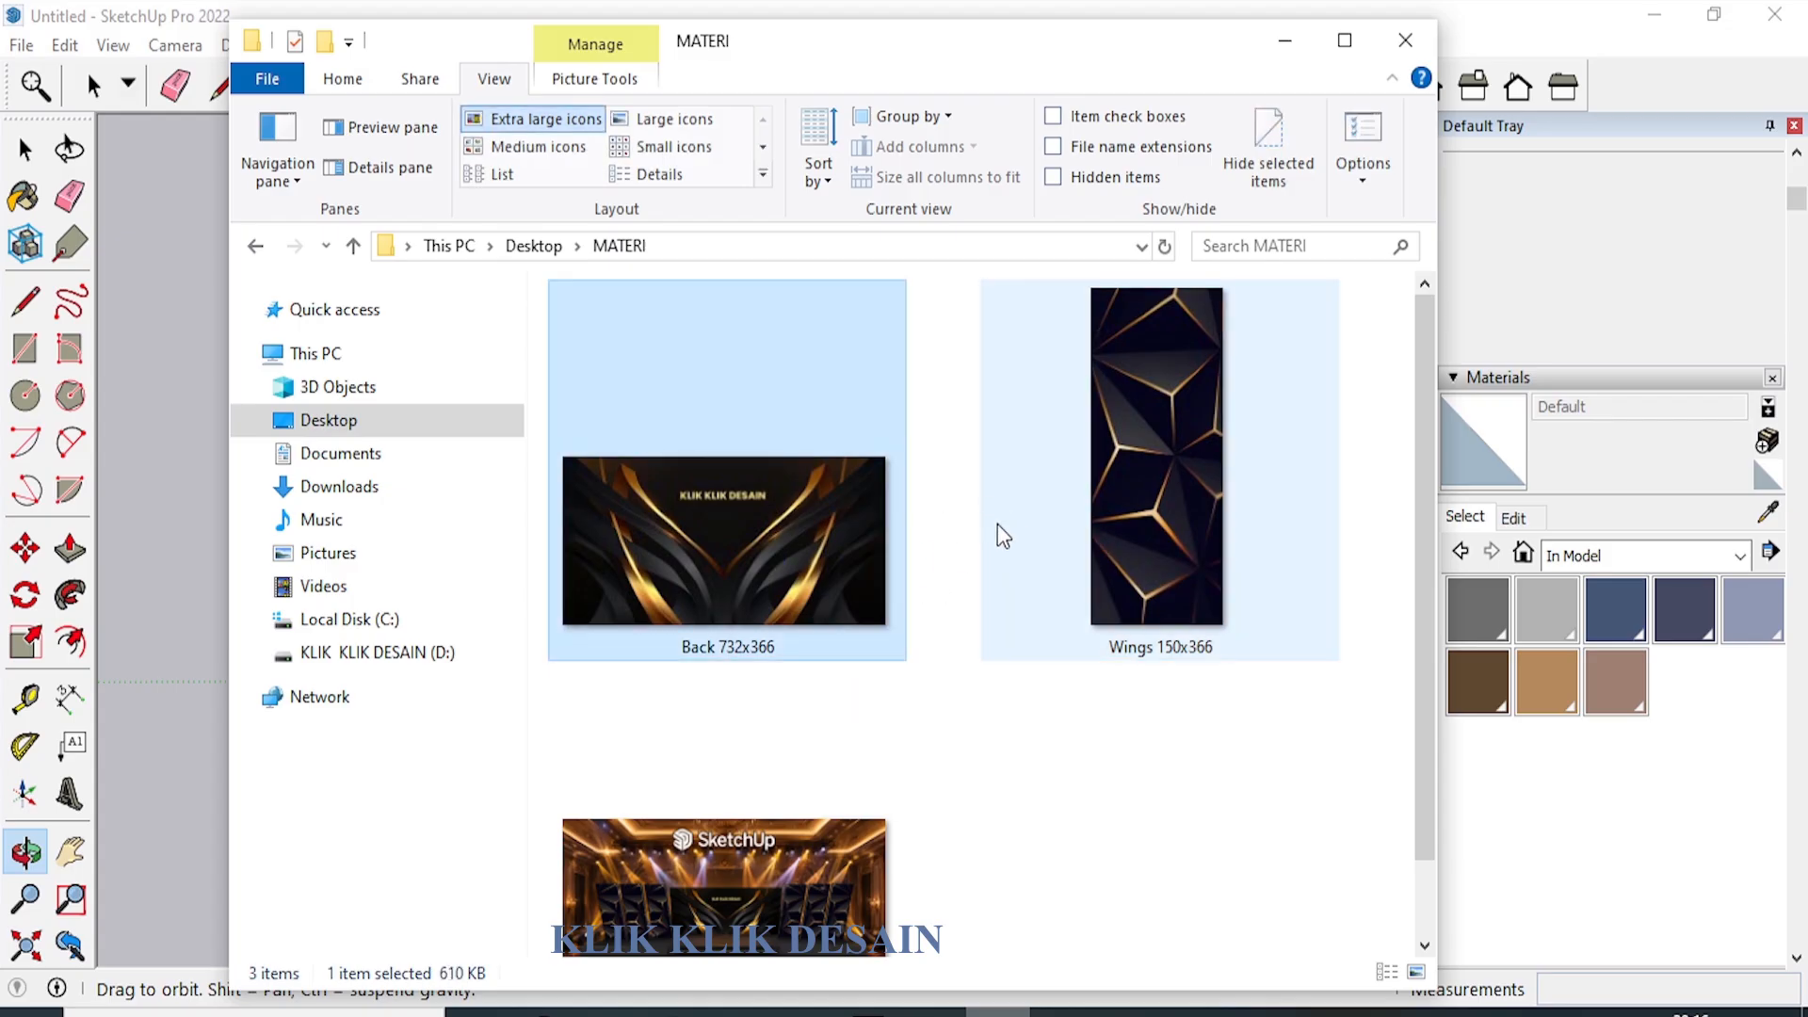
pyautogui.click(160, 235)
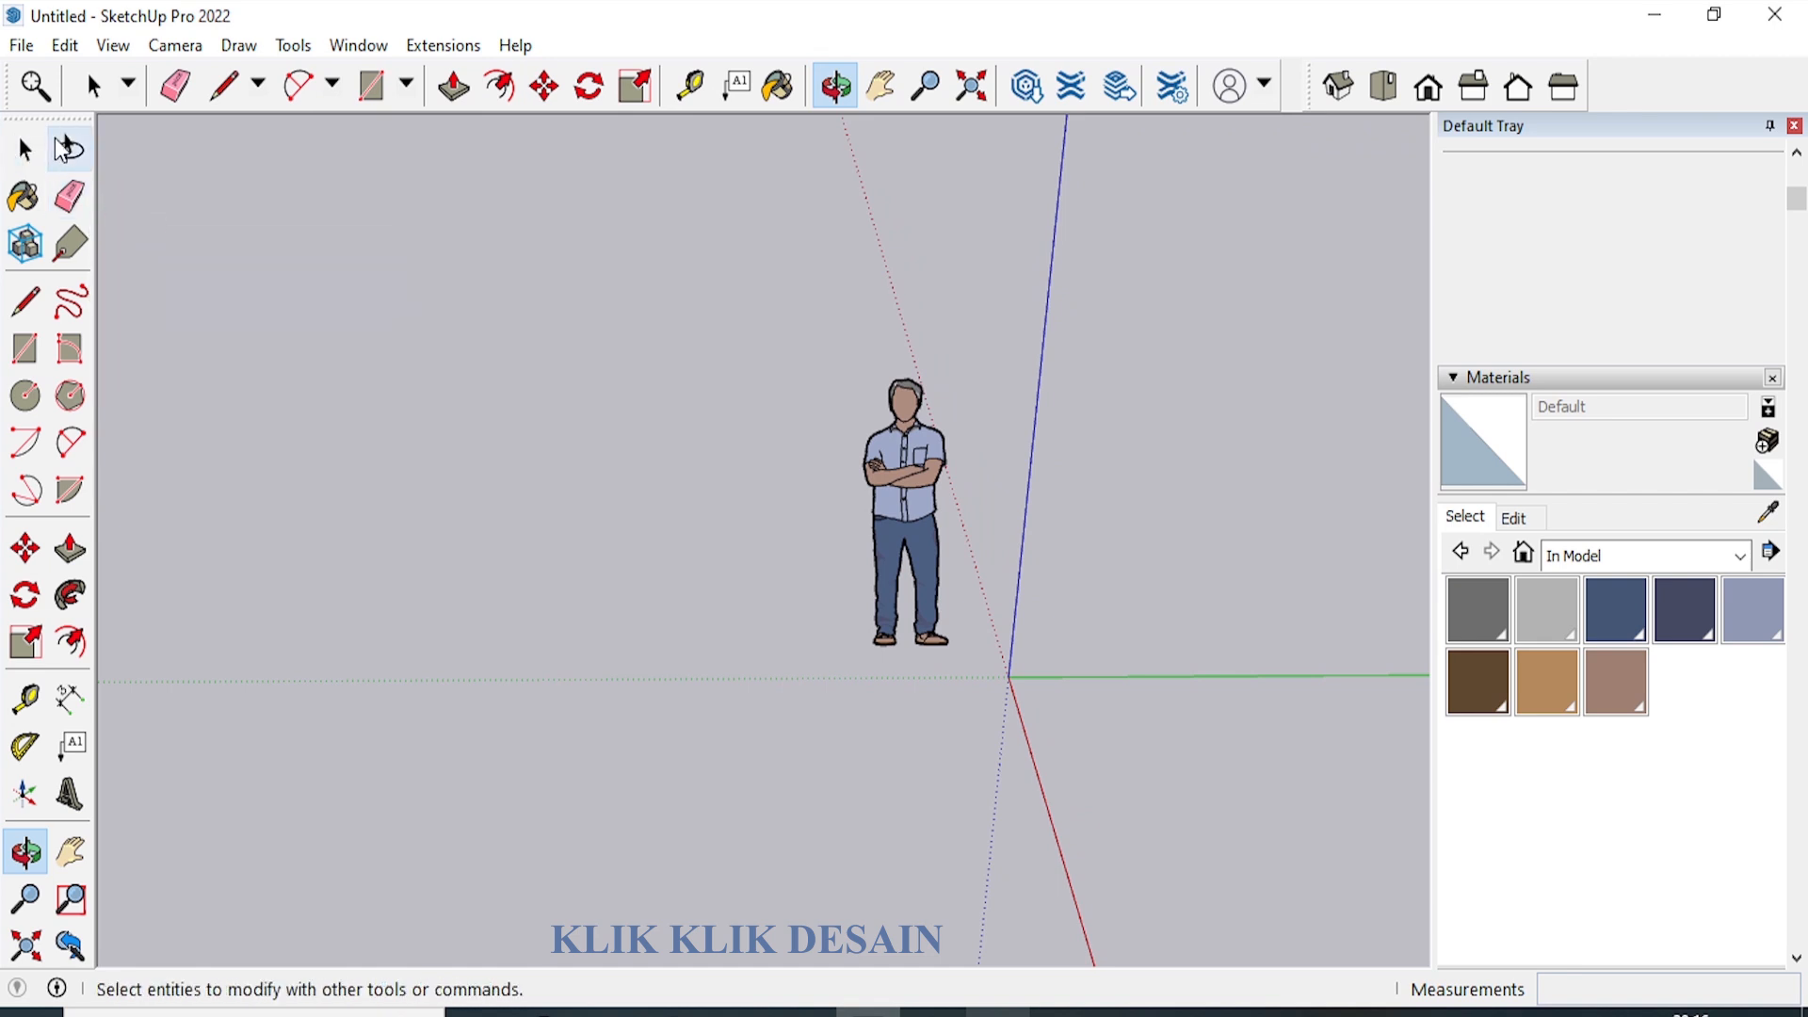
# Open the model's unit settings and set the measurement format to Decimal.
pyautogui.click(65, 49)
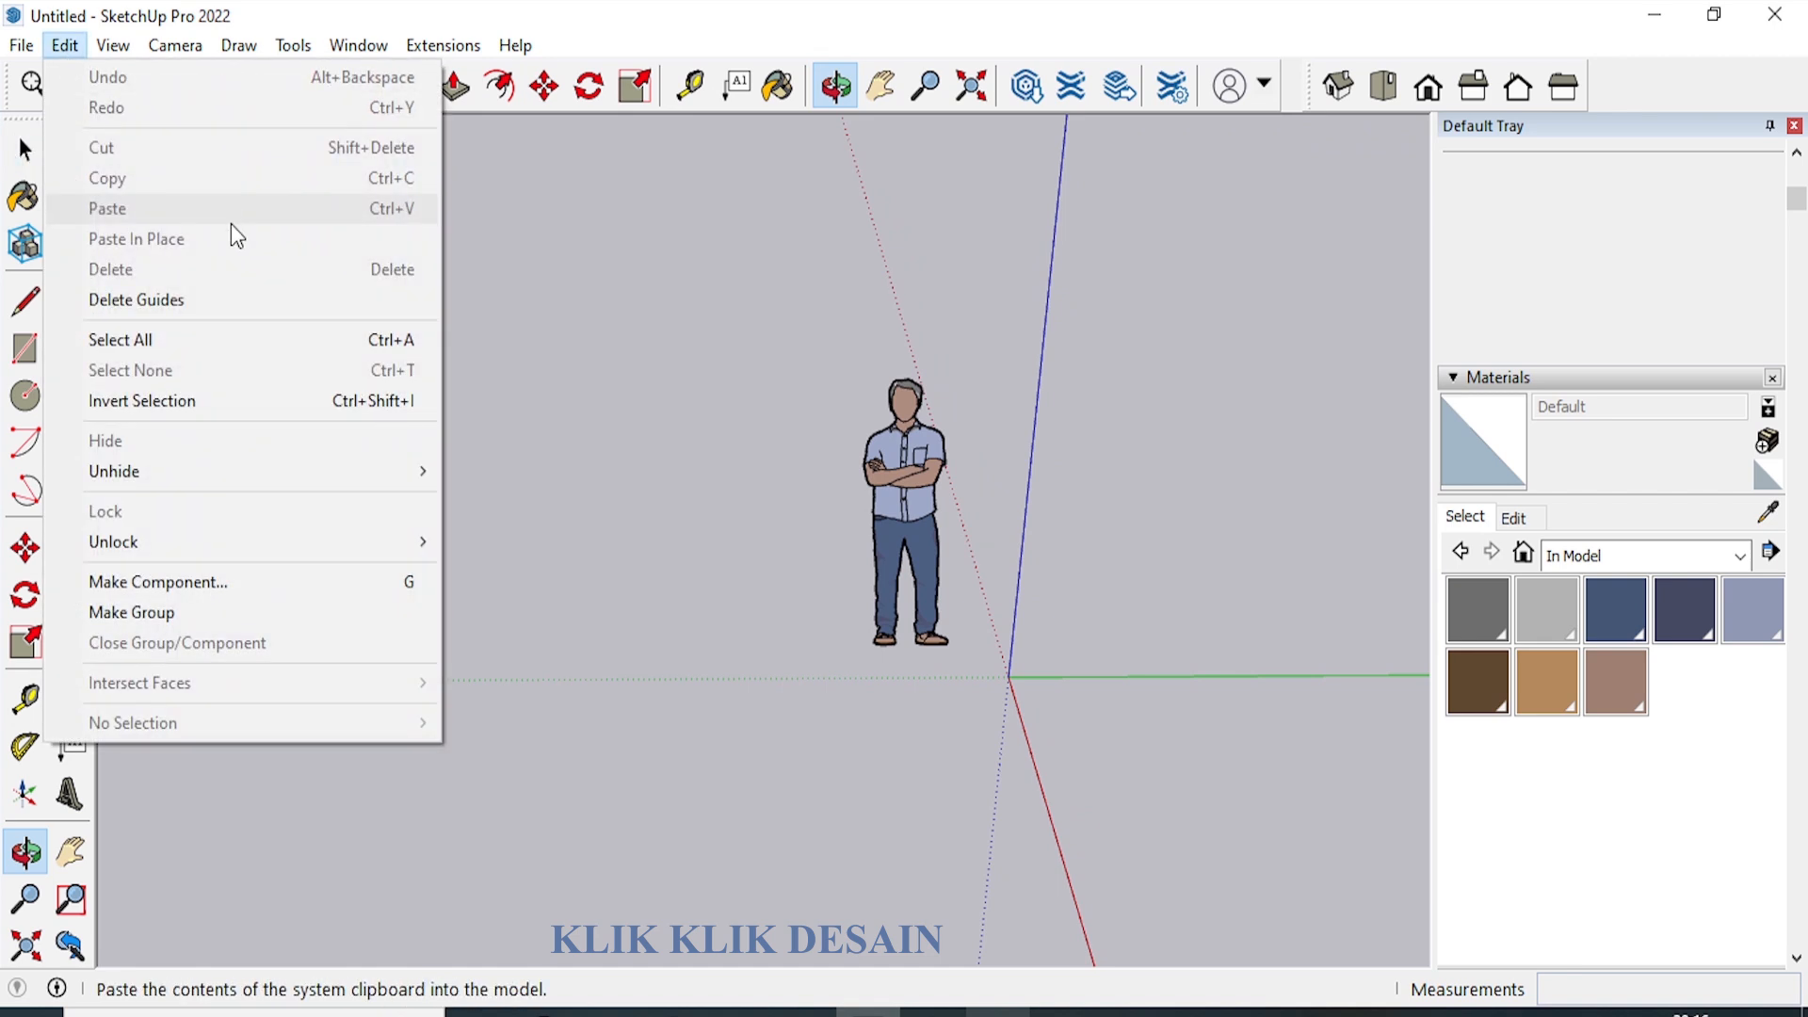
pyautogui.moveTo(111, 49)
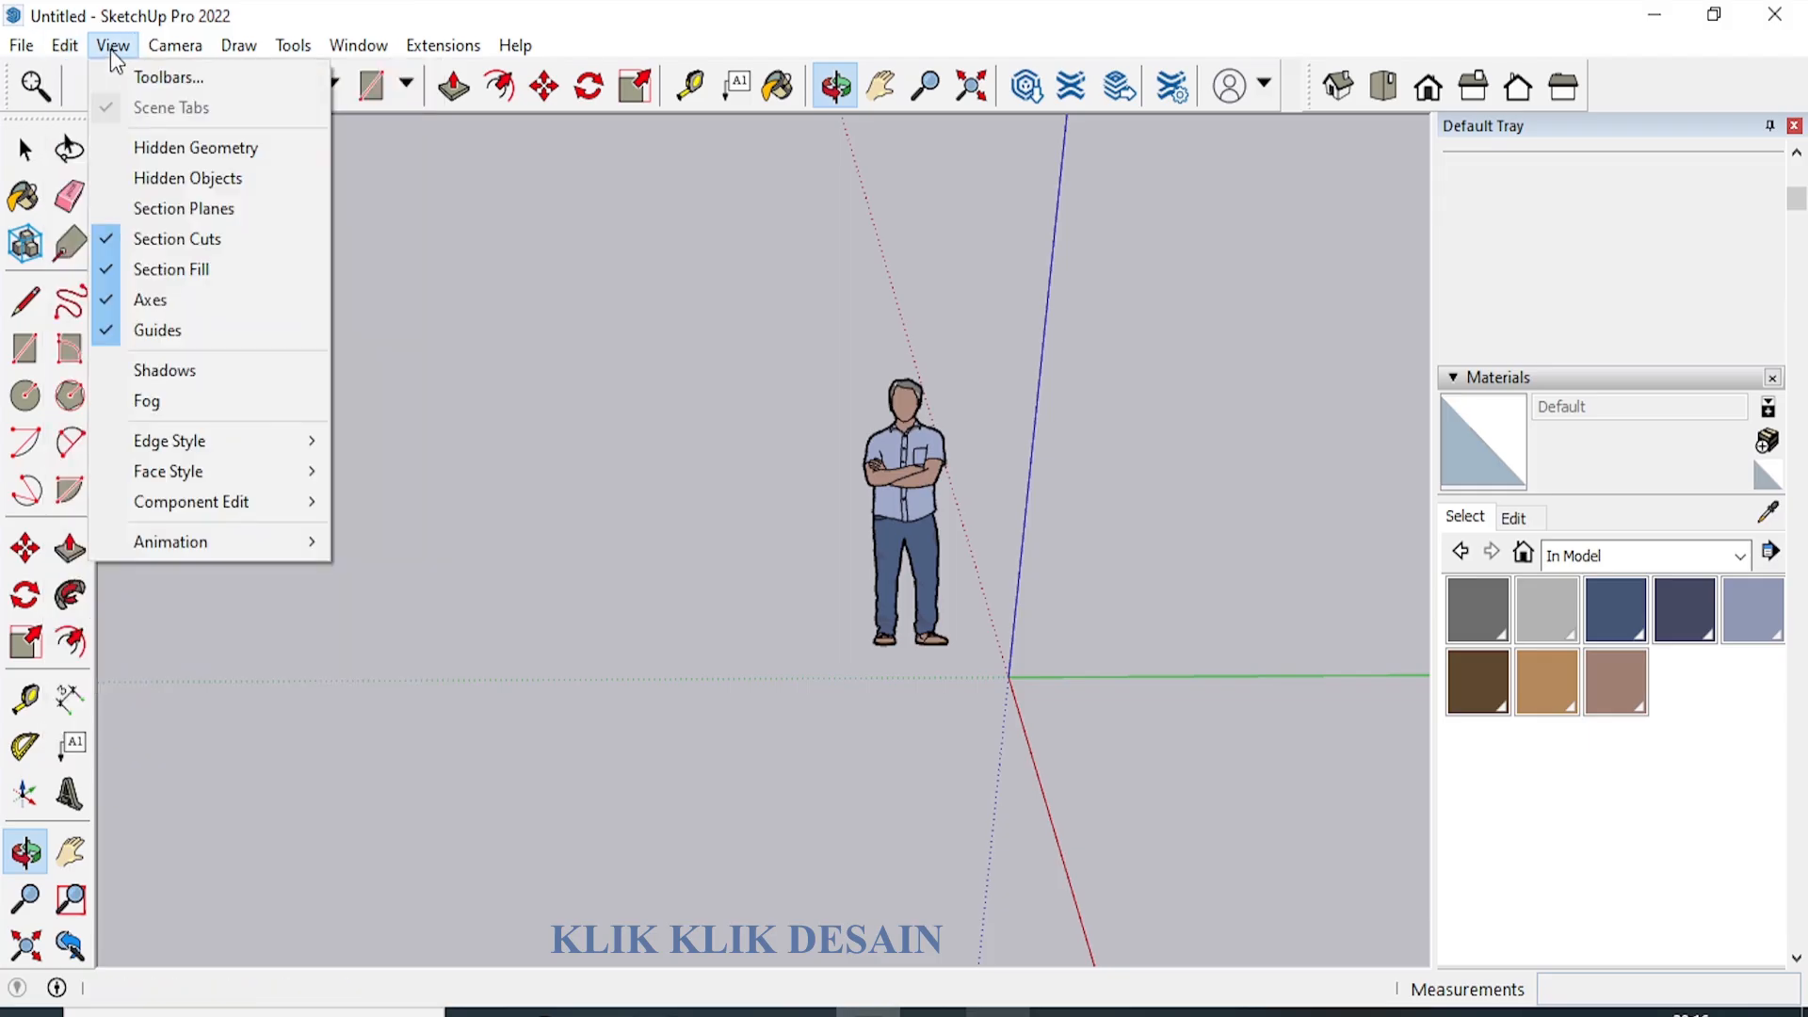
pyautogui.moveTo(325, 554)
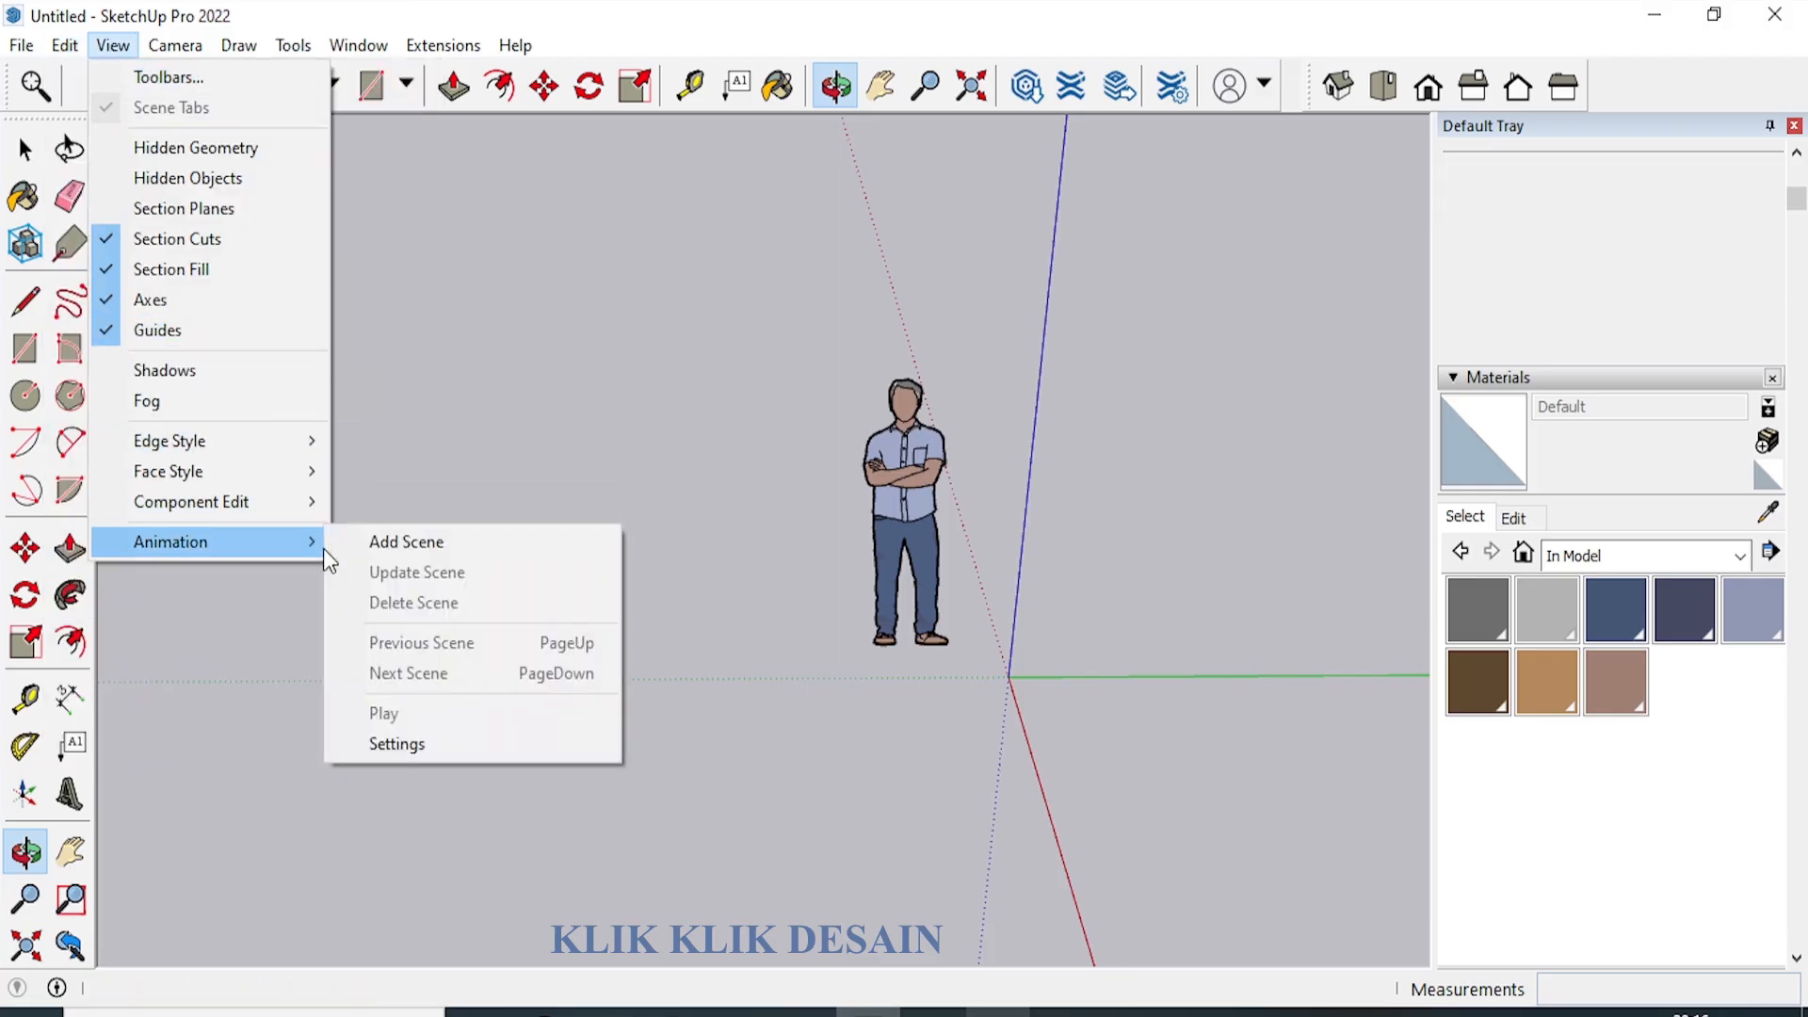
pyautogui.click(450, 742)
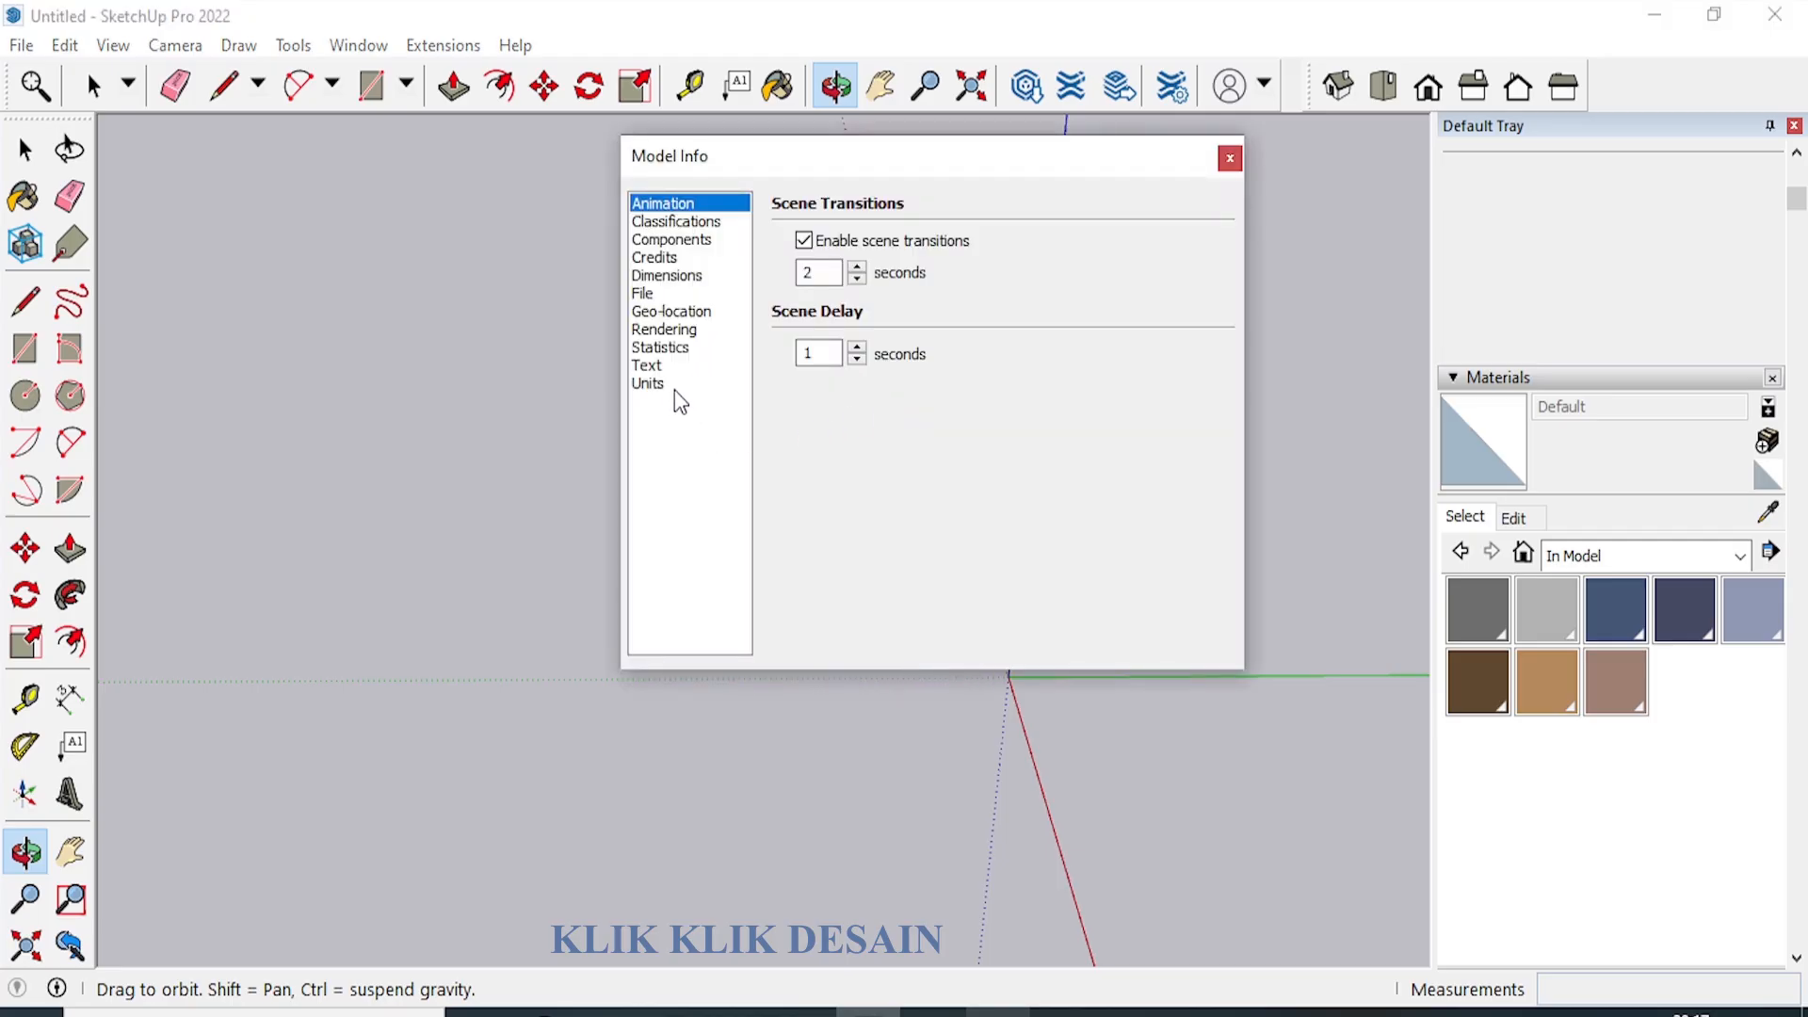
pyautogui.click(663, 385)
pyautogui.click(894, 267)
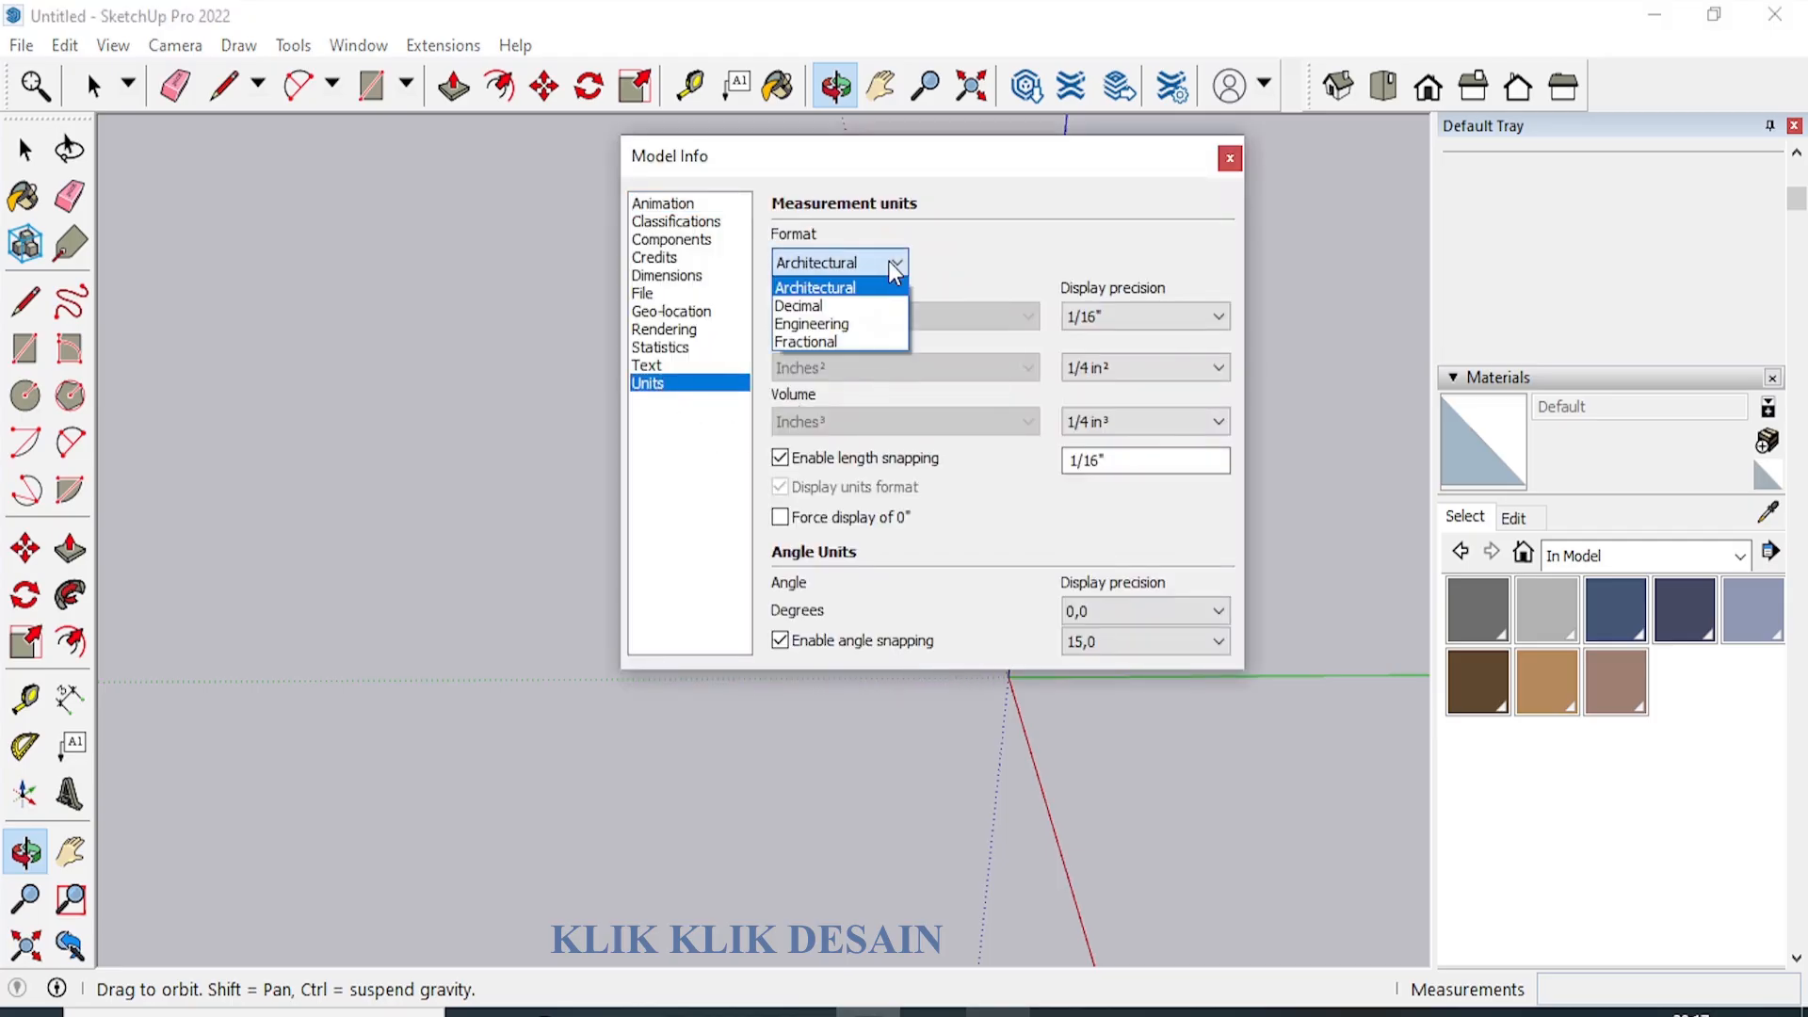
pyautogui.click(828, 307)
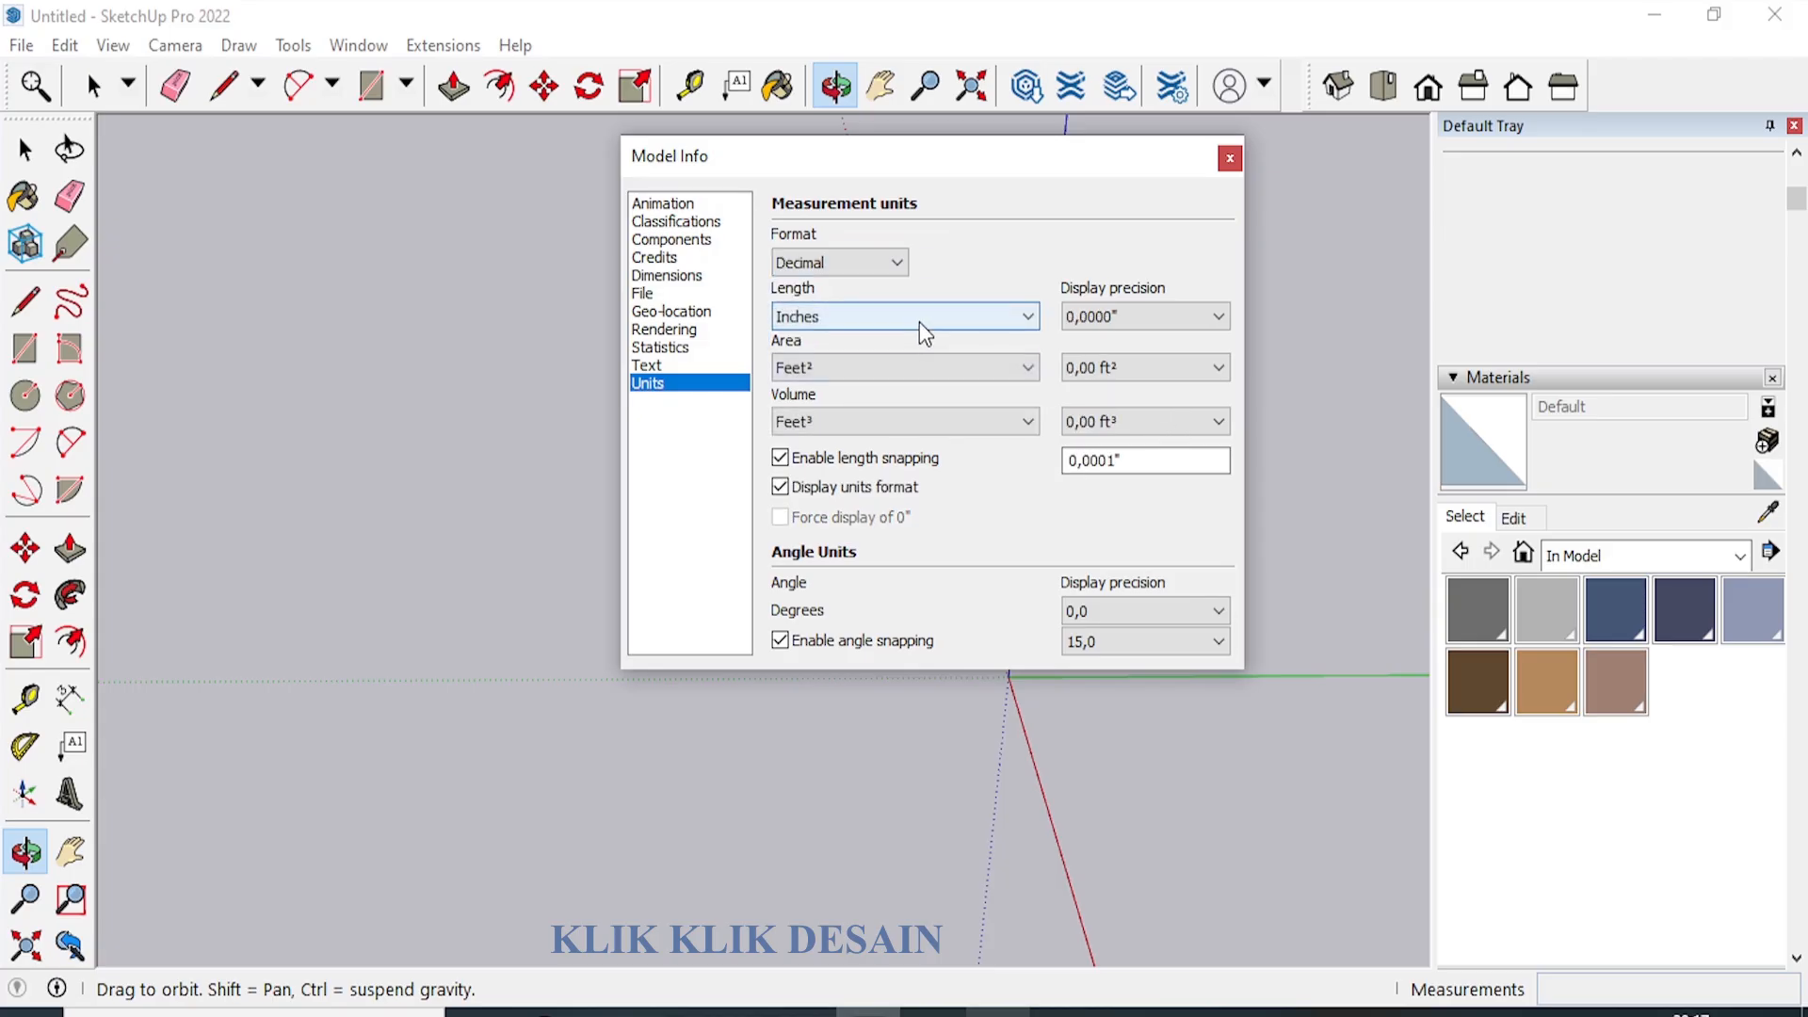
# Set the length unit to Centimeters with a display precision of 0,0 cm and close the model settings.
pyautogui.click(924, 318)
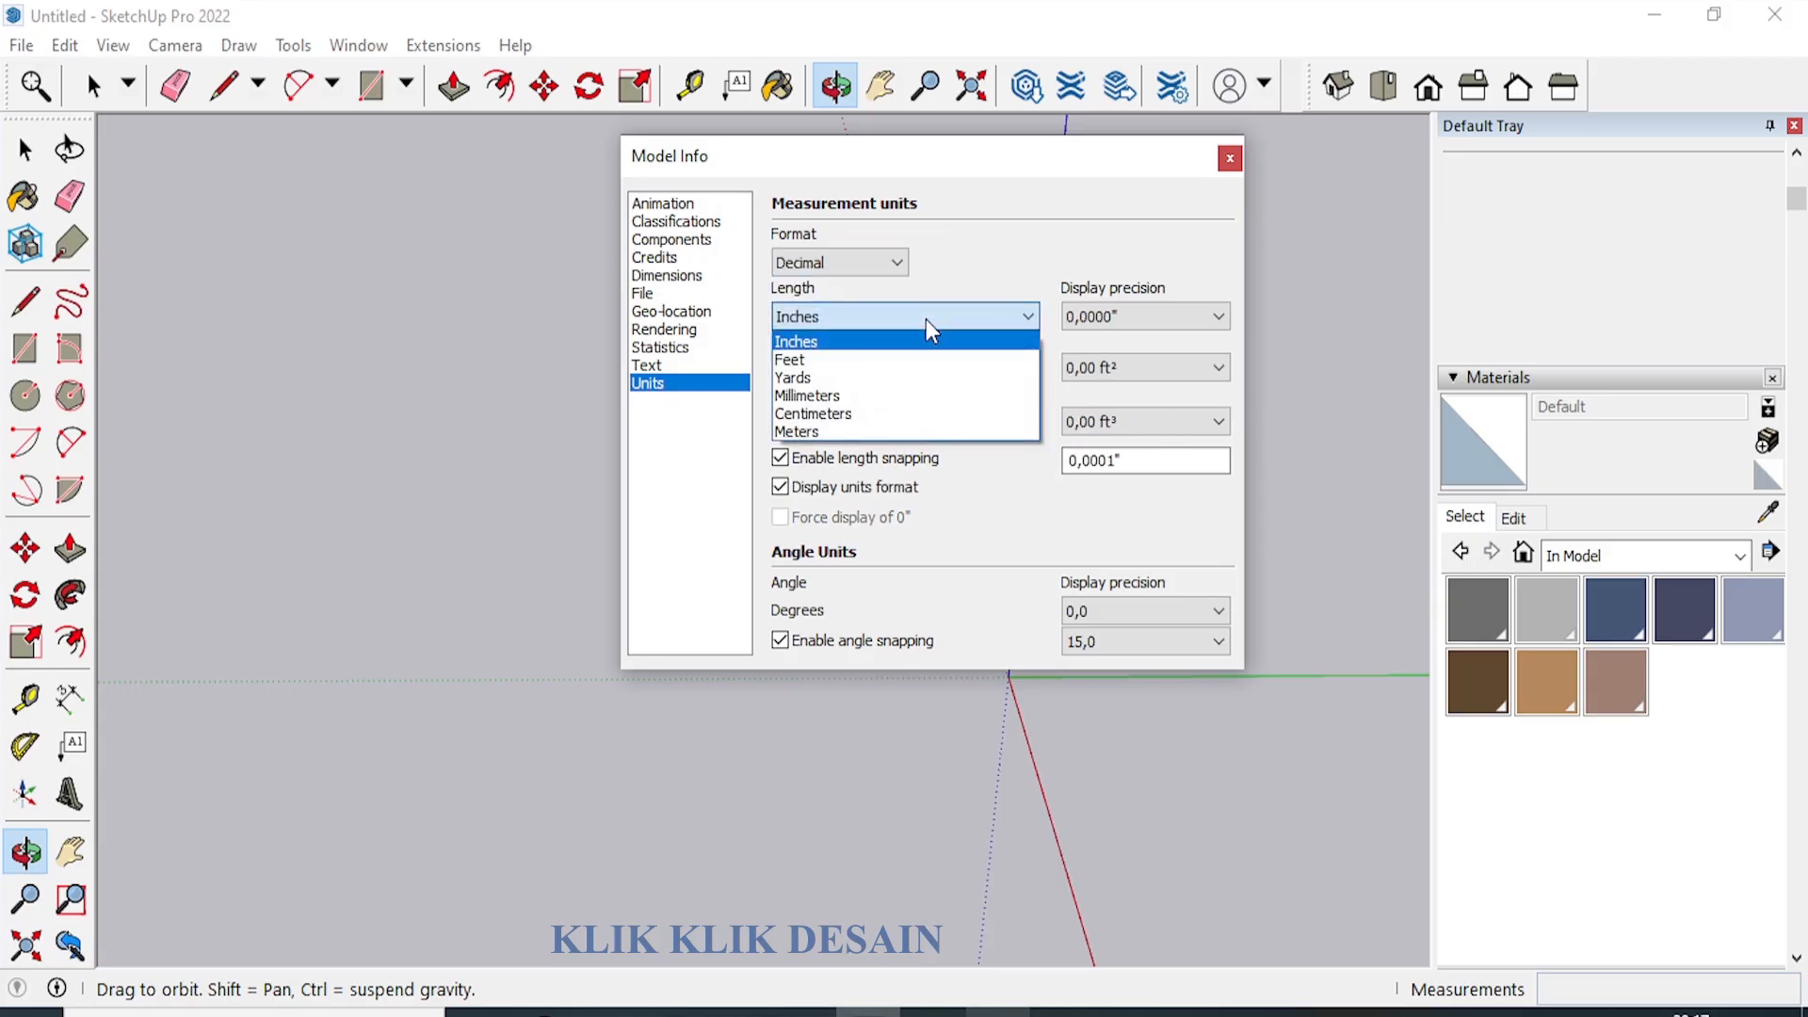
pyautogui.click(875, 415)
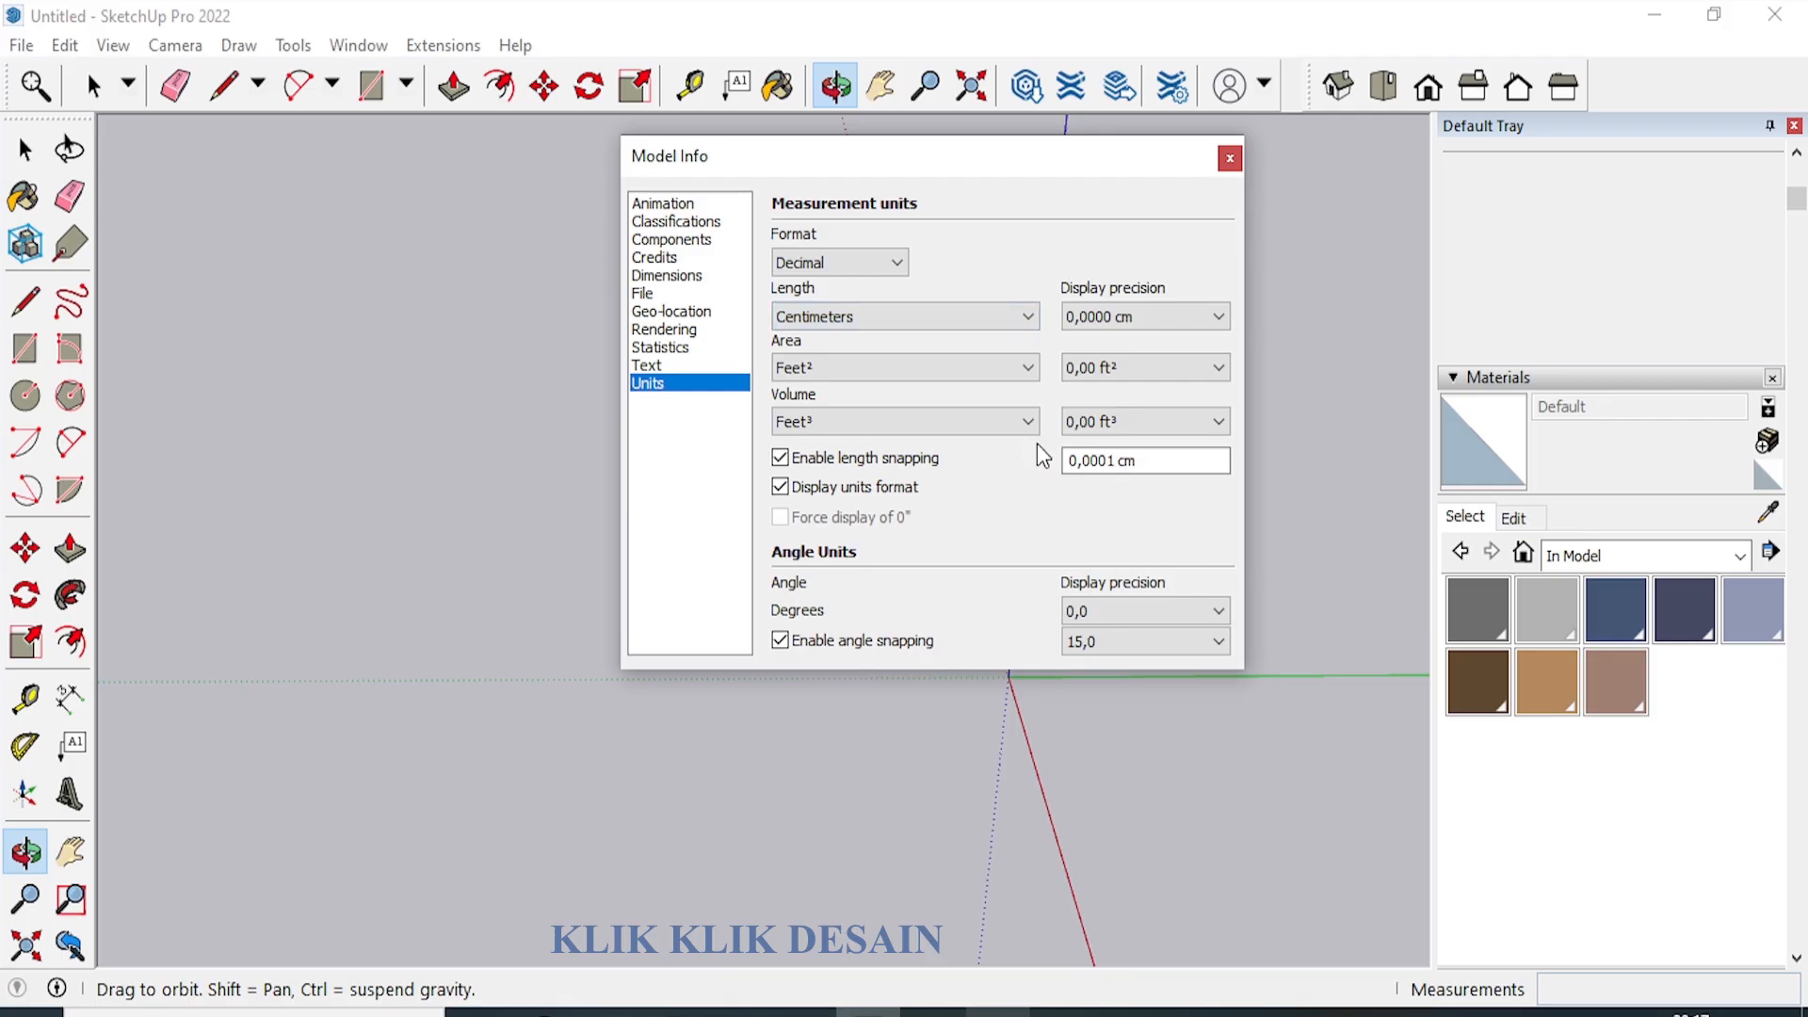
pyautogui.click(1165, 323)
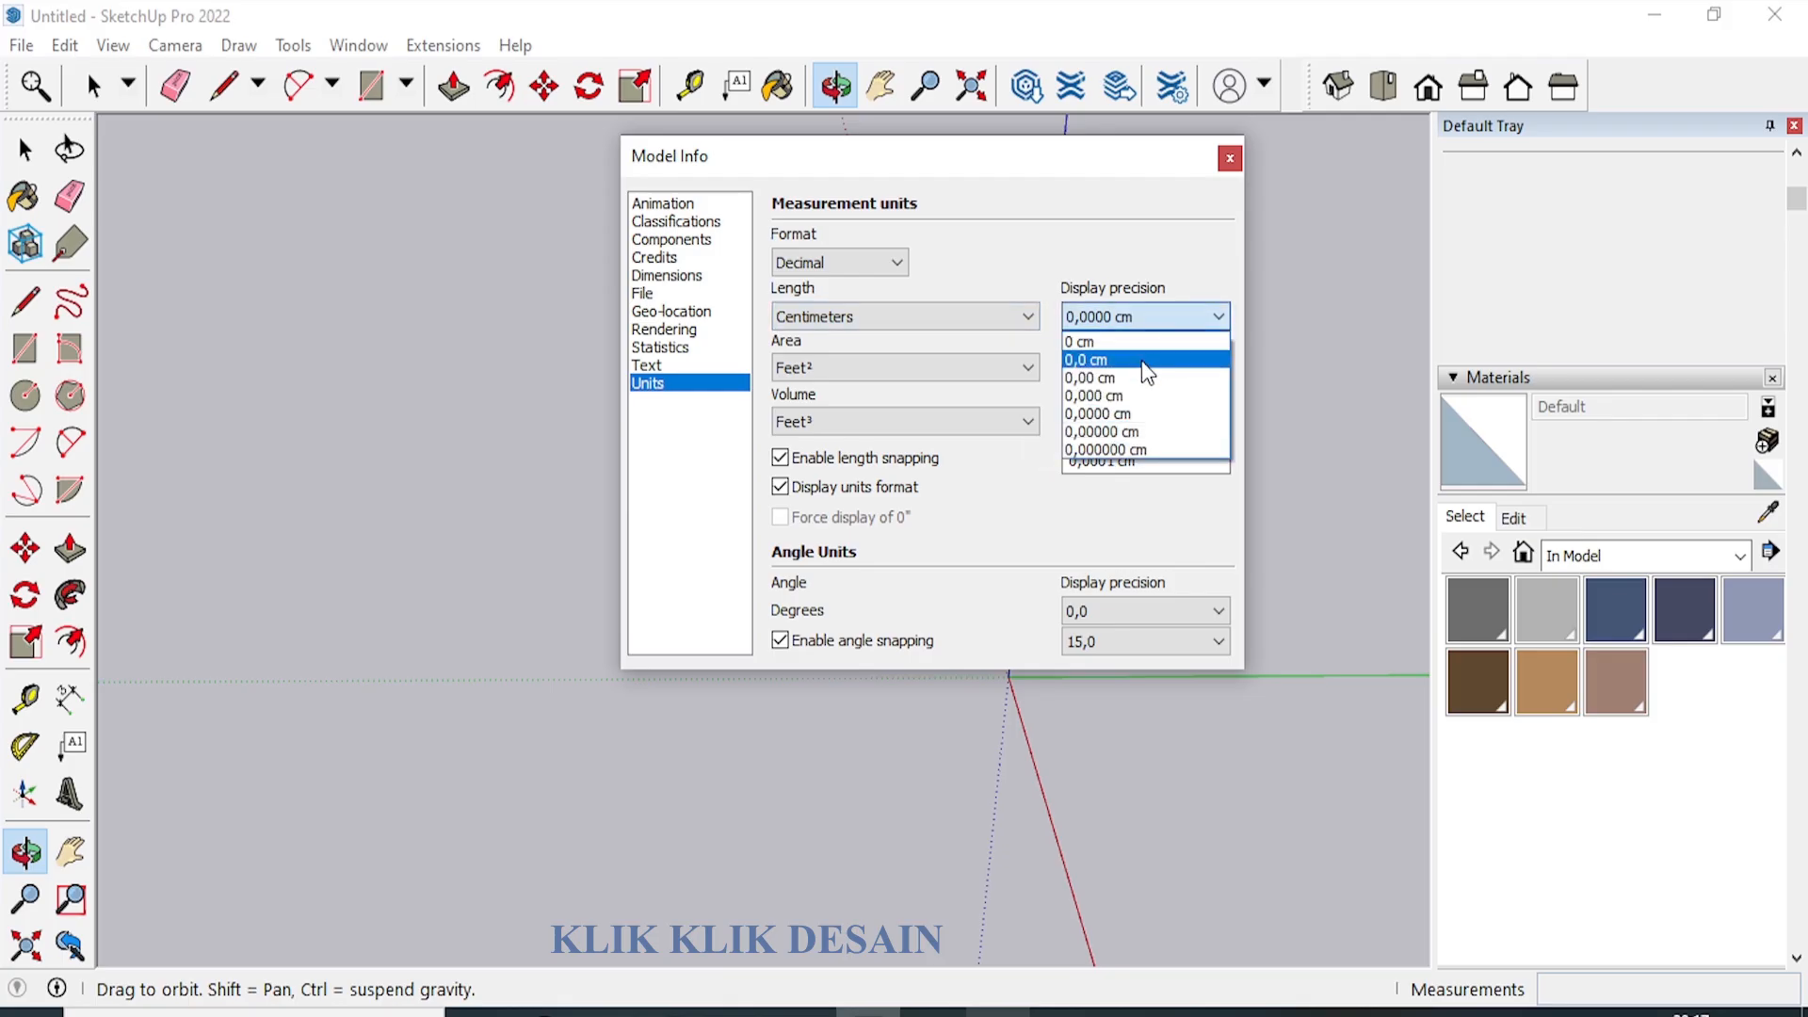
pyautogui.click(1144, 359)
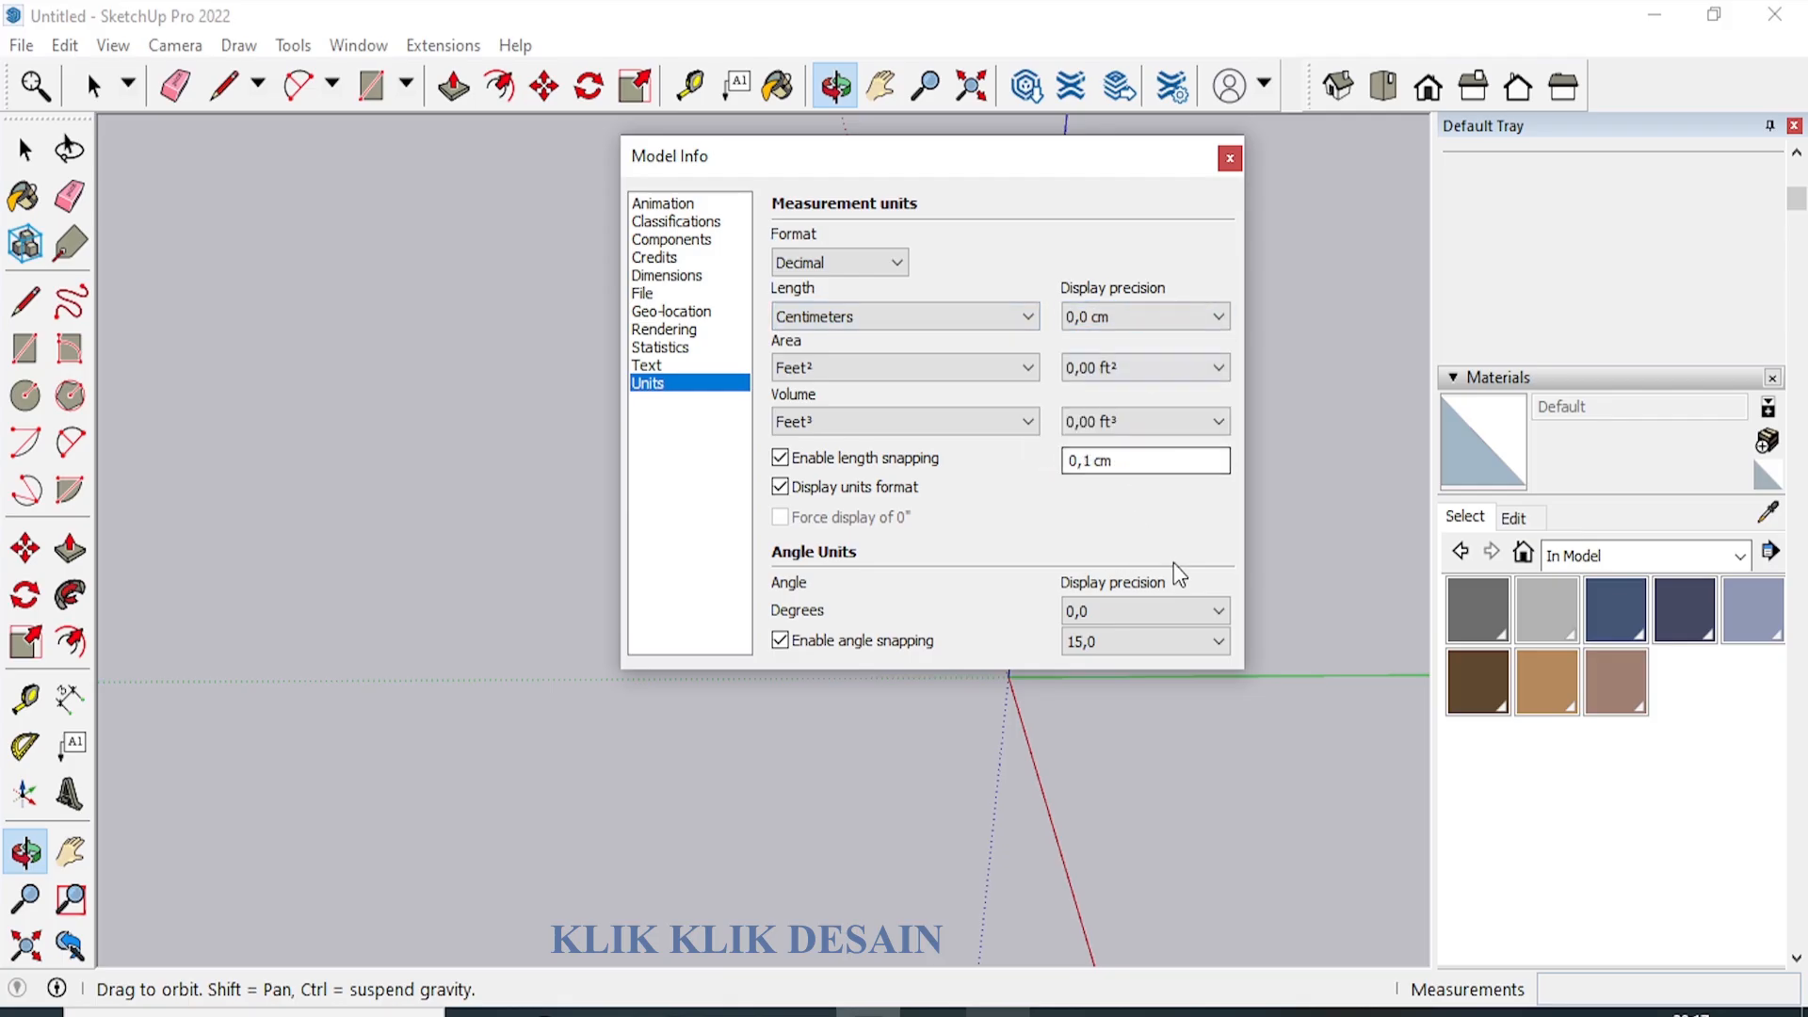
pyautogui.click(1229, 158)
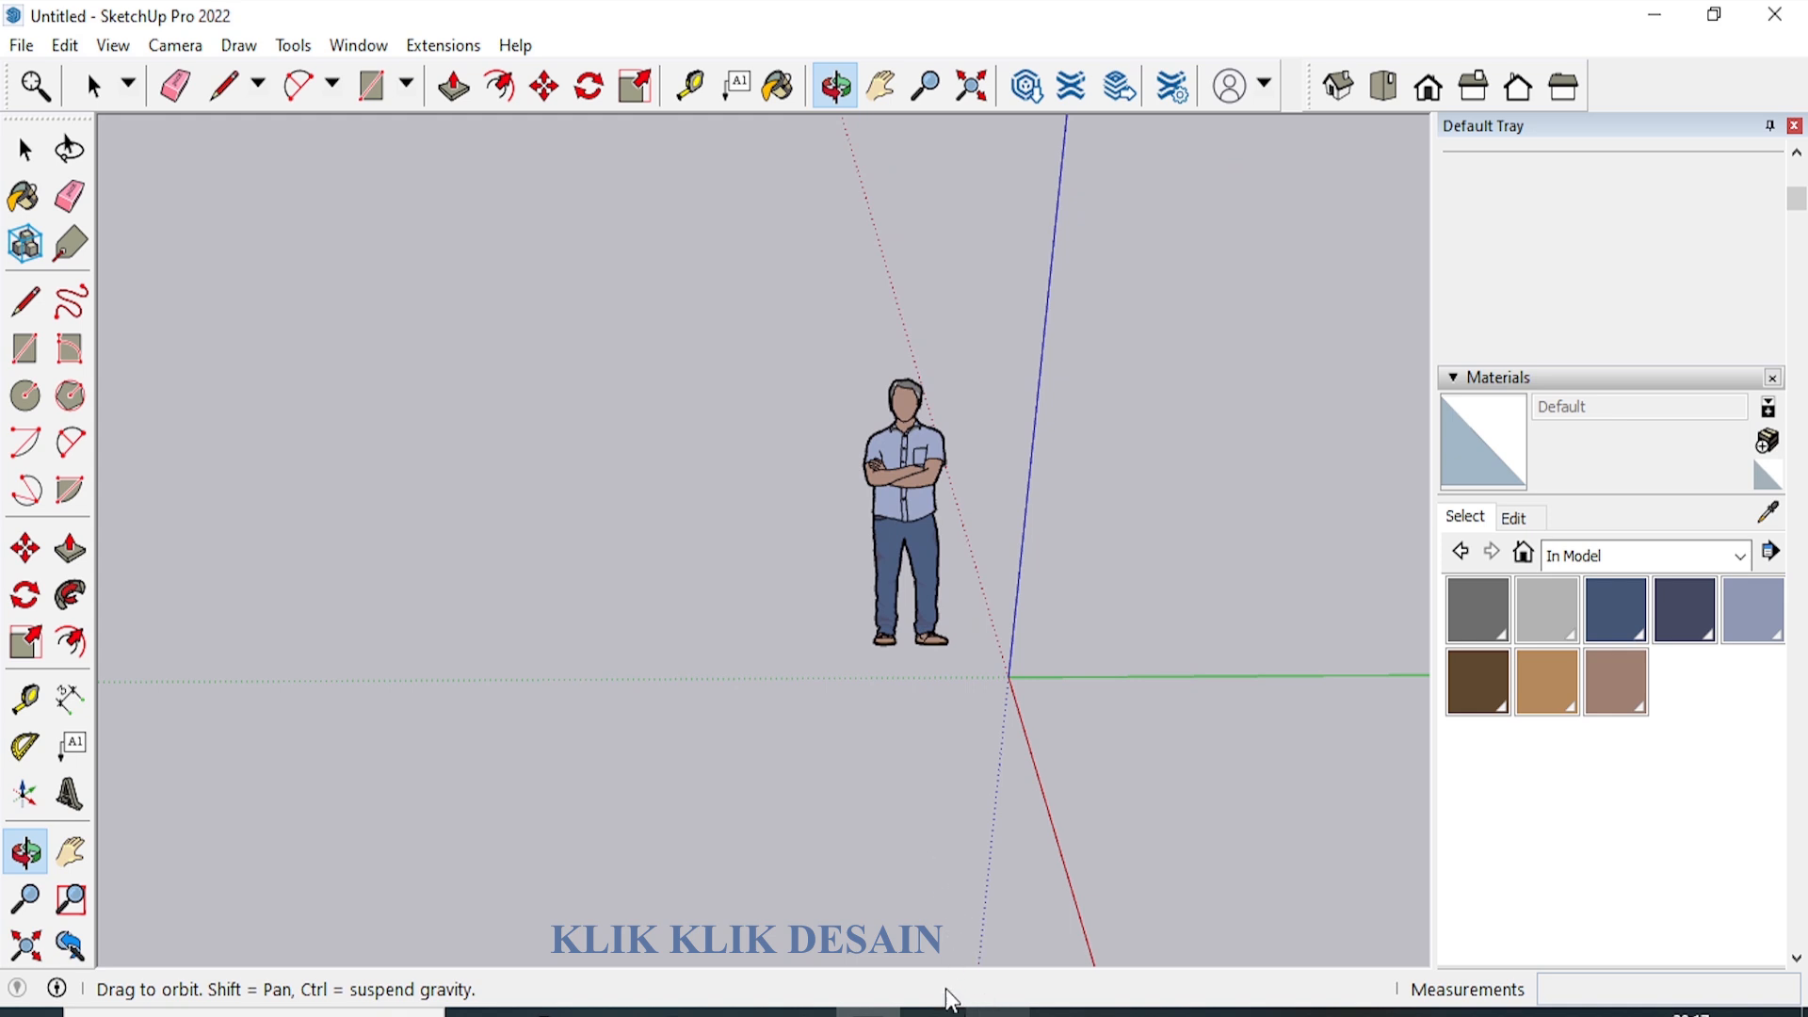
# Draw a 732 cm line from the origin along the negative green axis.
pyautogui.click(984, 1013)
pyautogui.click(28, 312)
pyautogui.click(1008, 677)
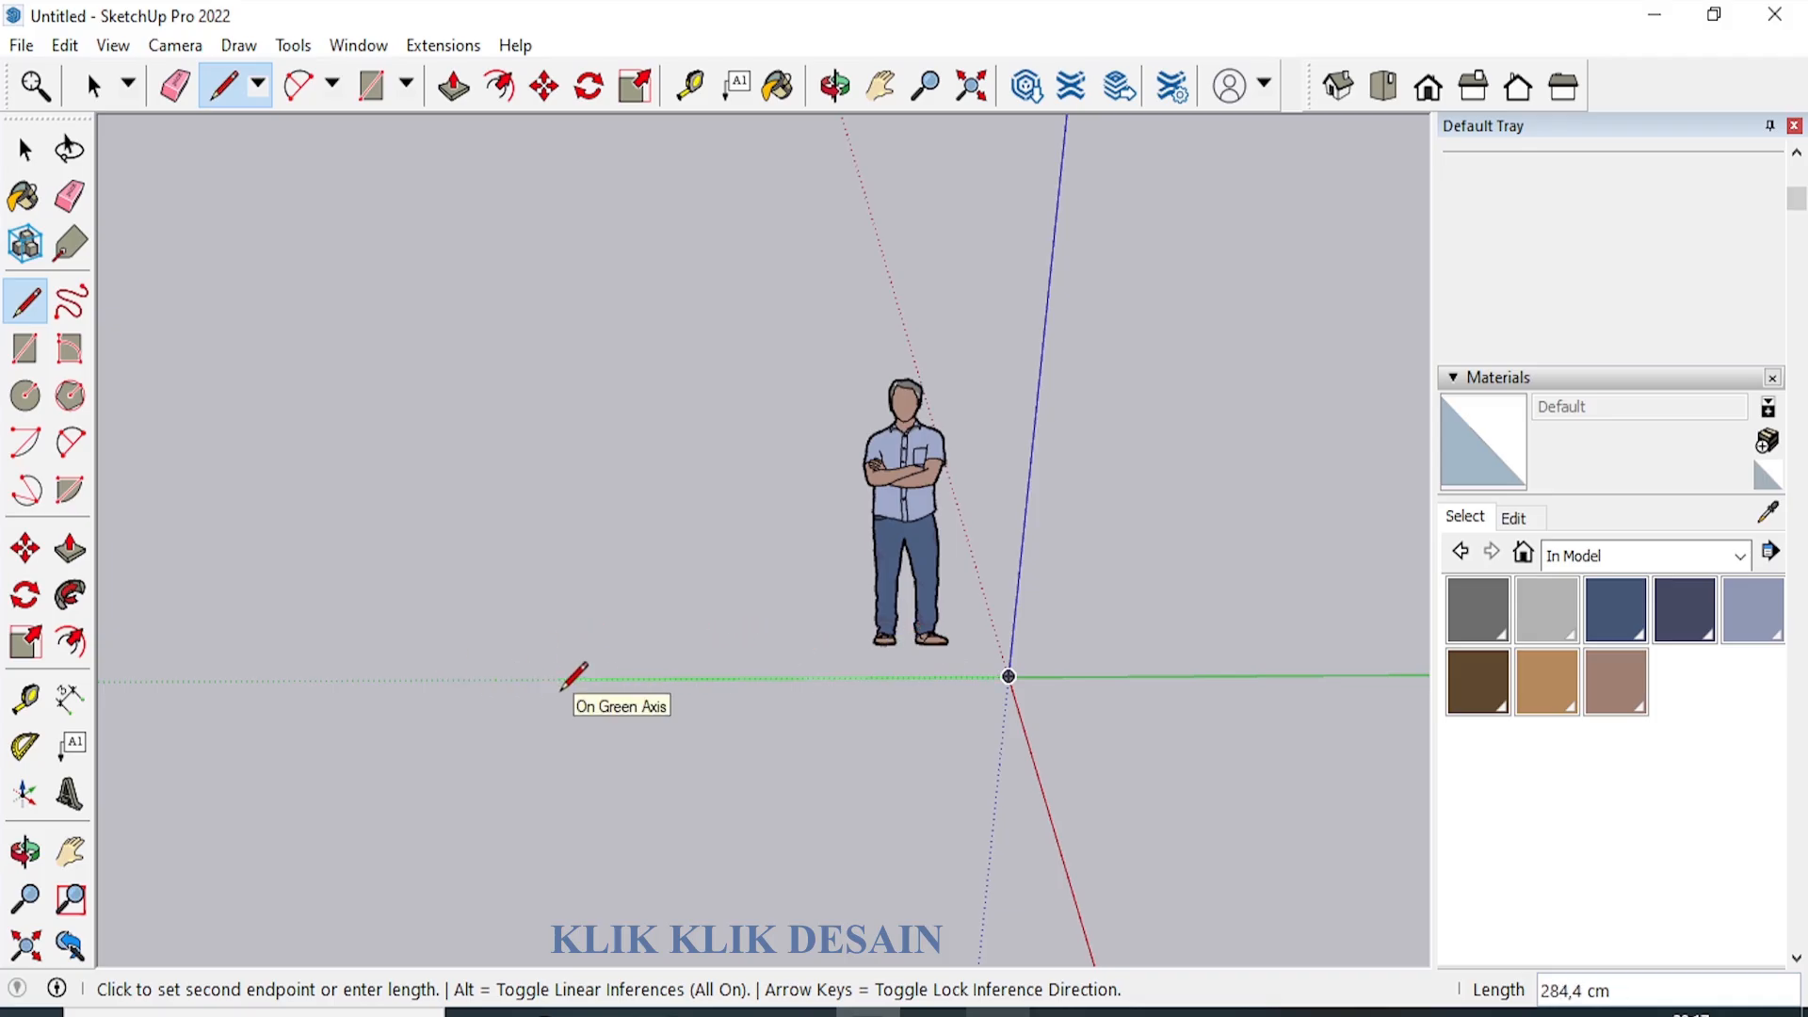
pyautogui.write('7')
pyautogui.press('Return')
pyautogui.scroll(-3, 1041, 605)
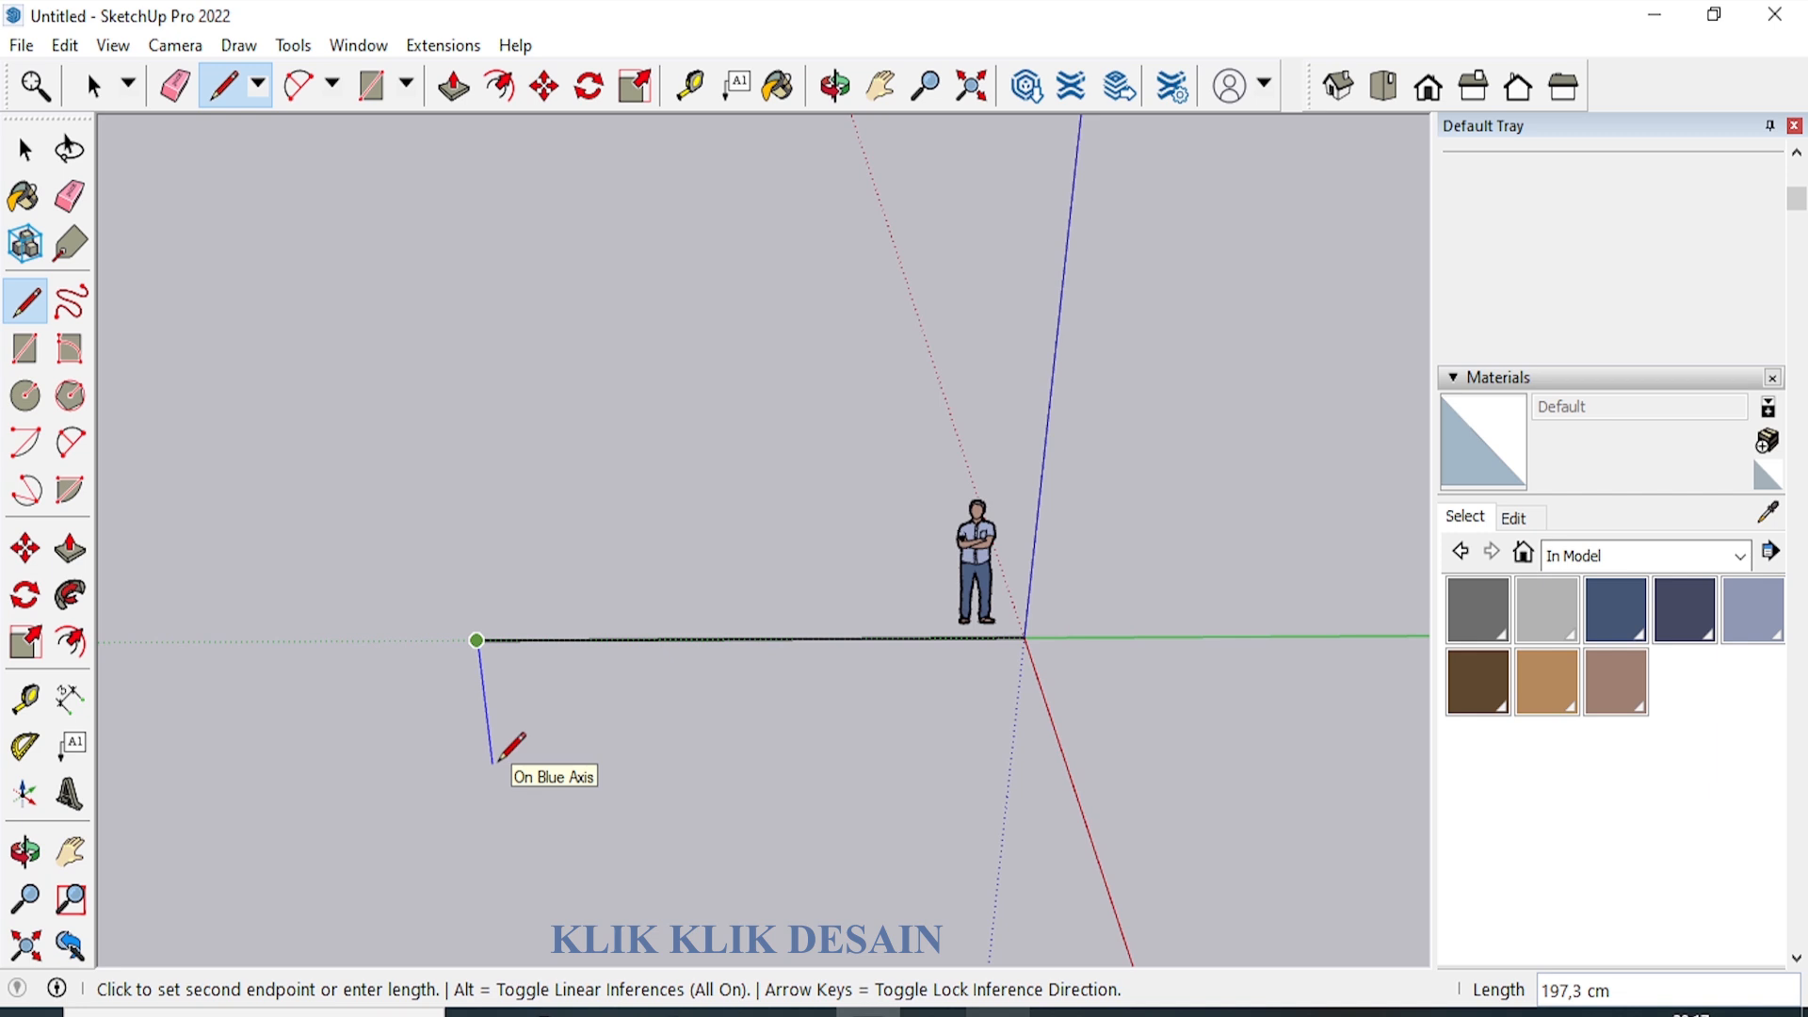
# Try to continue the outline with a 500 cm edge down the blue axis and a 732 cm edge parallel to the green axis.
pyautogui.write('300')
pyautogui.press('Return')
pyautogui.scroll(-1, 499, 761)
pyautogui.scroll(-1, 499, 761)
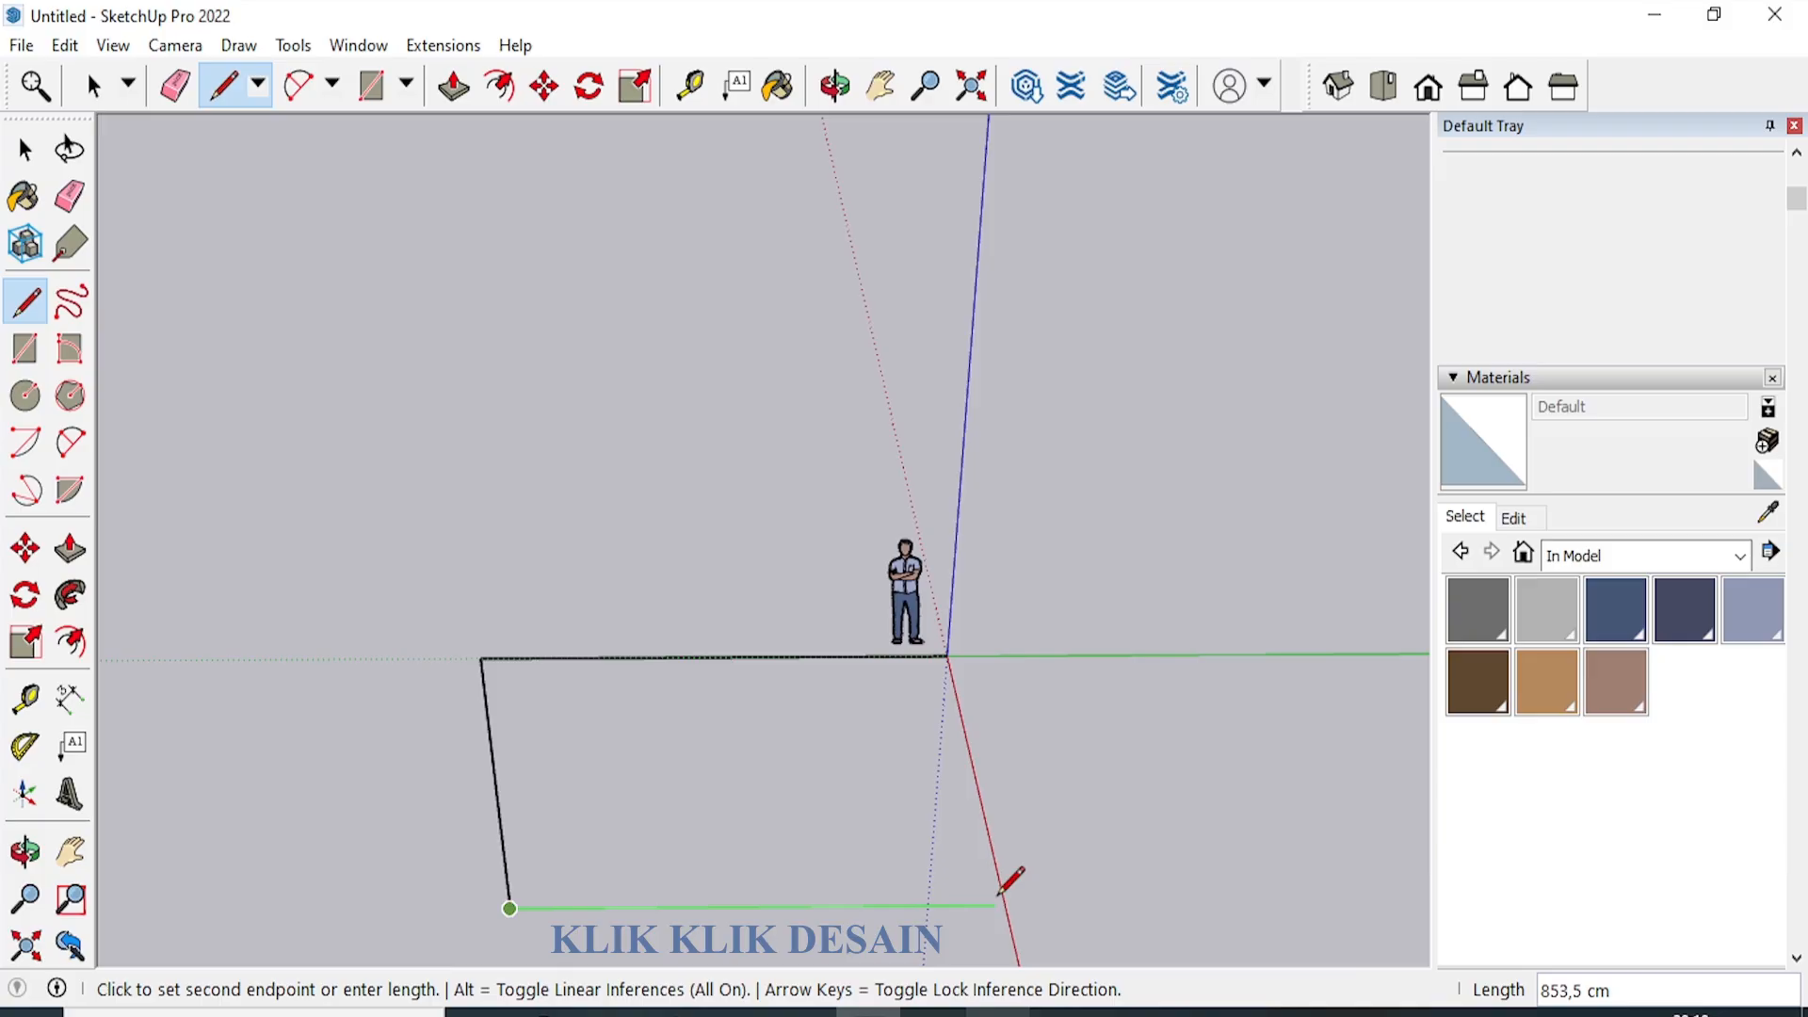
pyautogui.write('73')
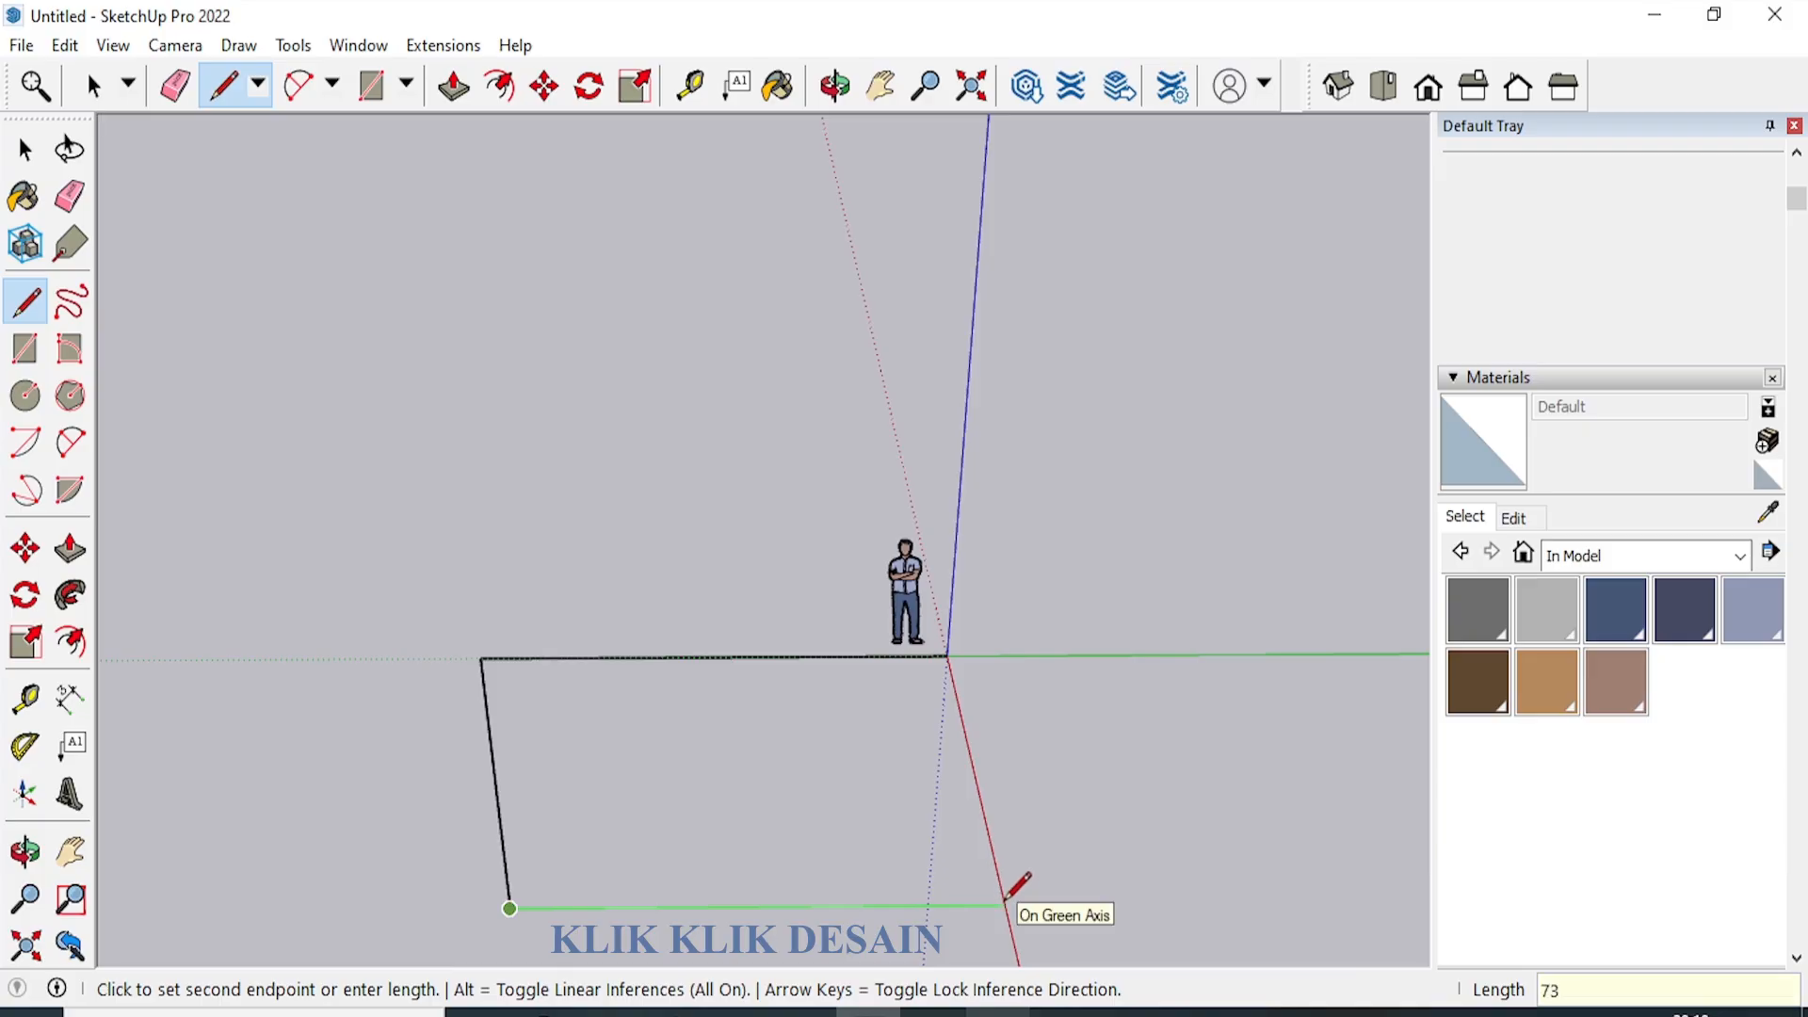
pyautogui.write('2')
pyautogui.press('Escape')
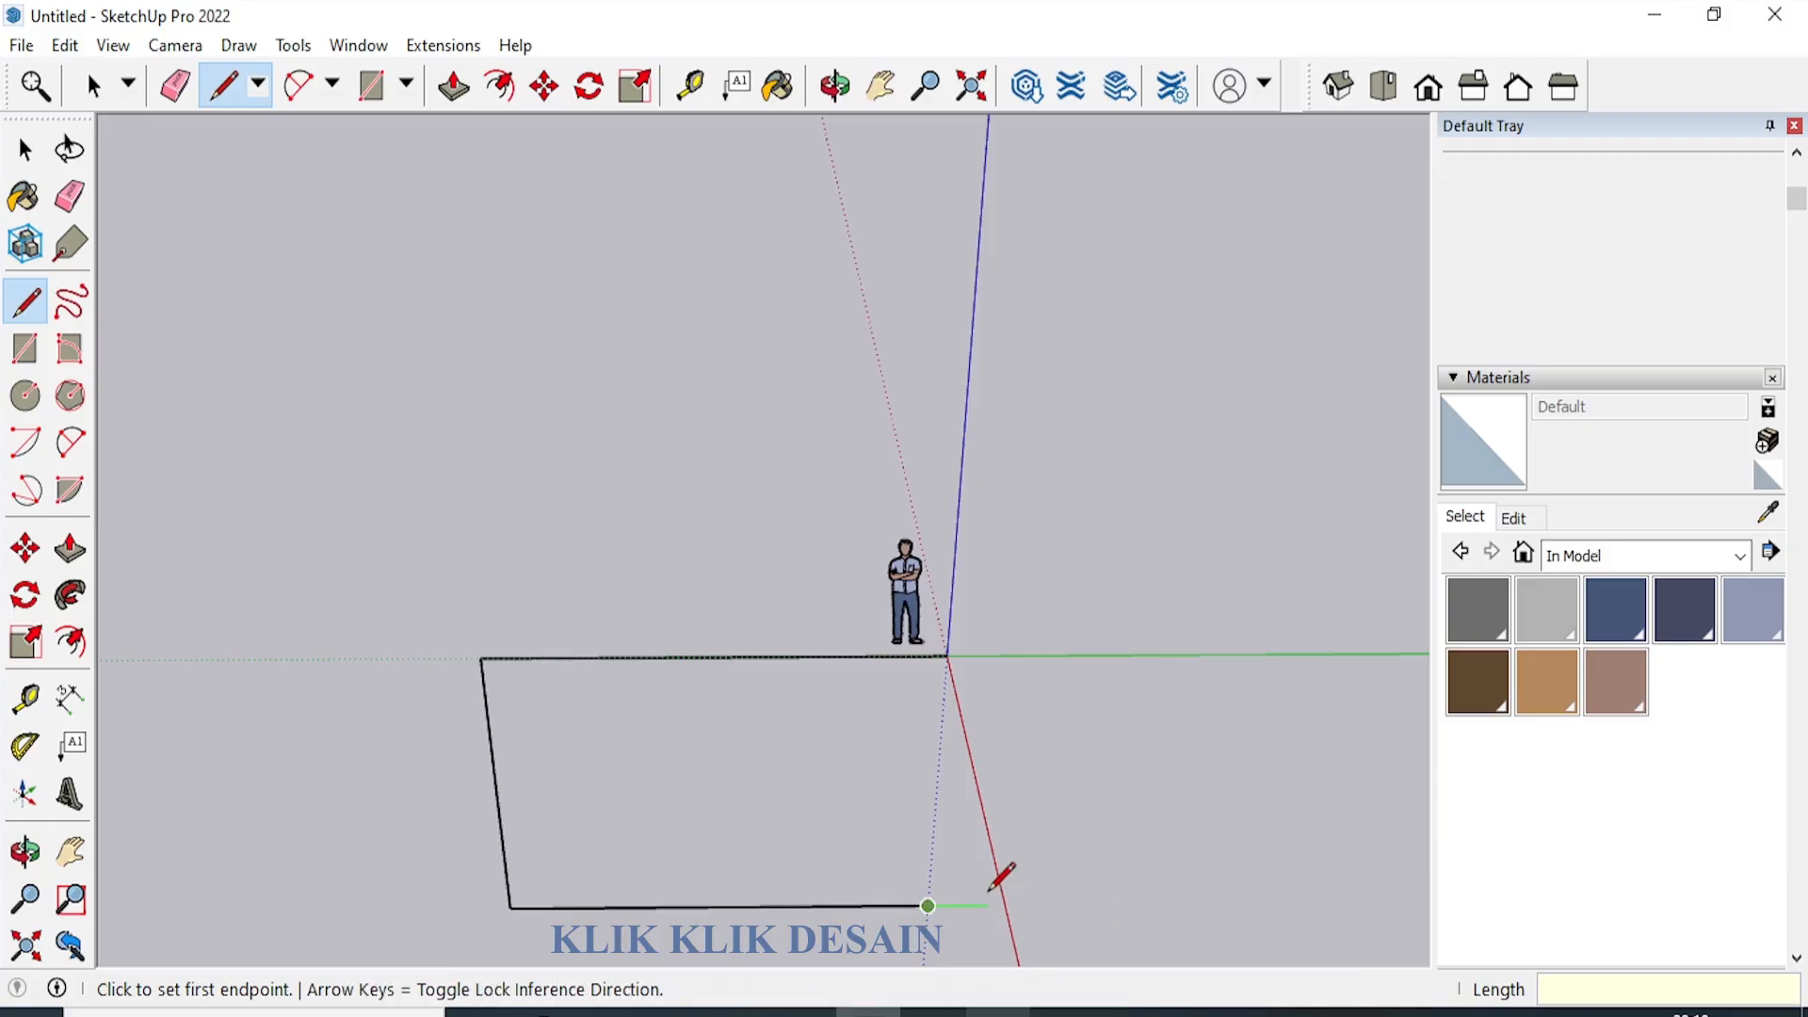
pyautogui.click(510, 908)
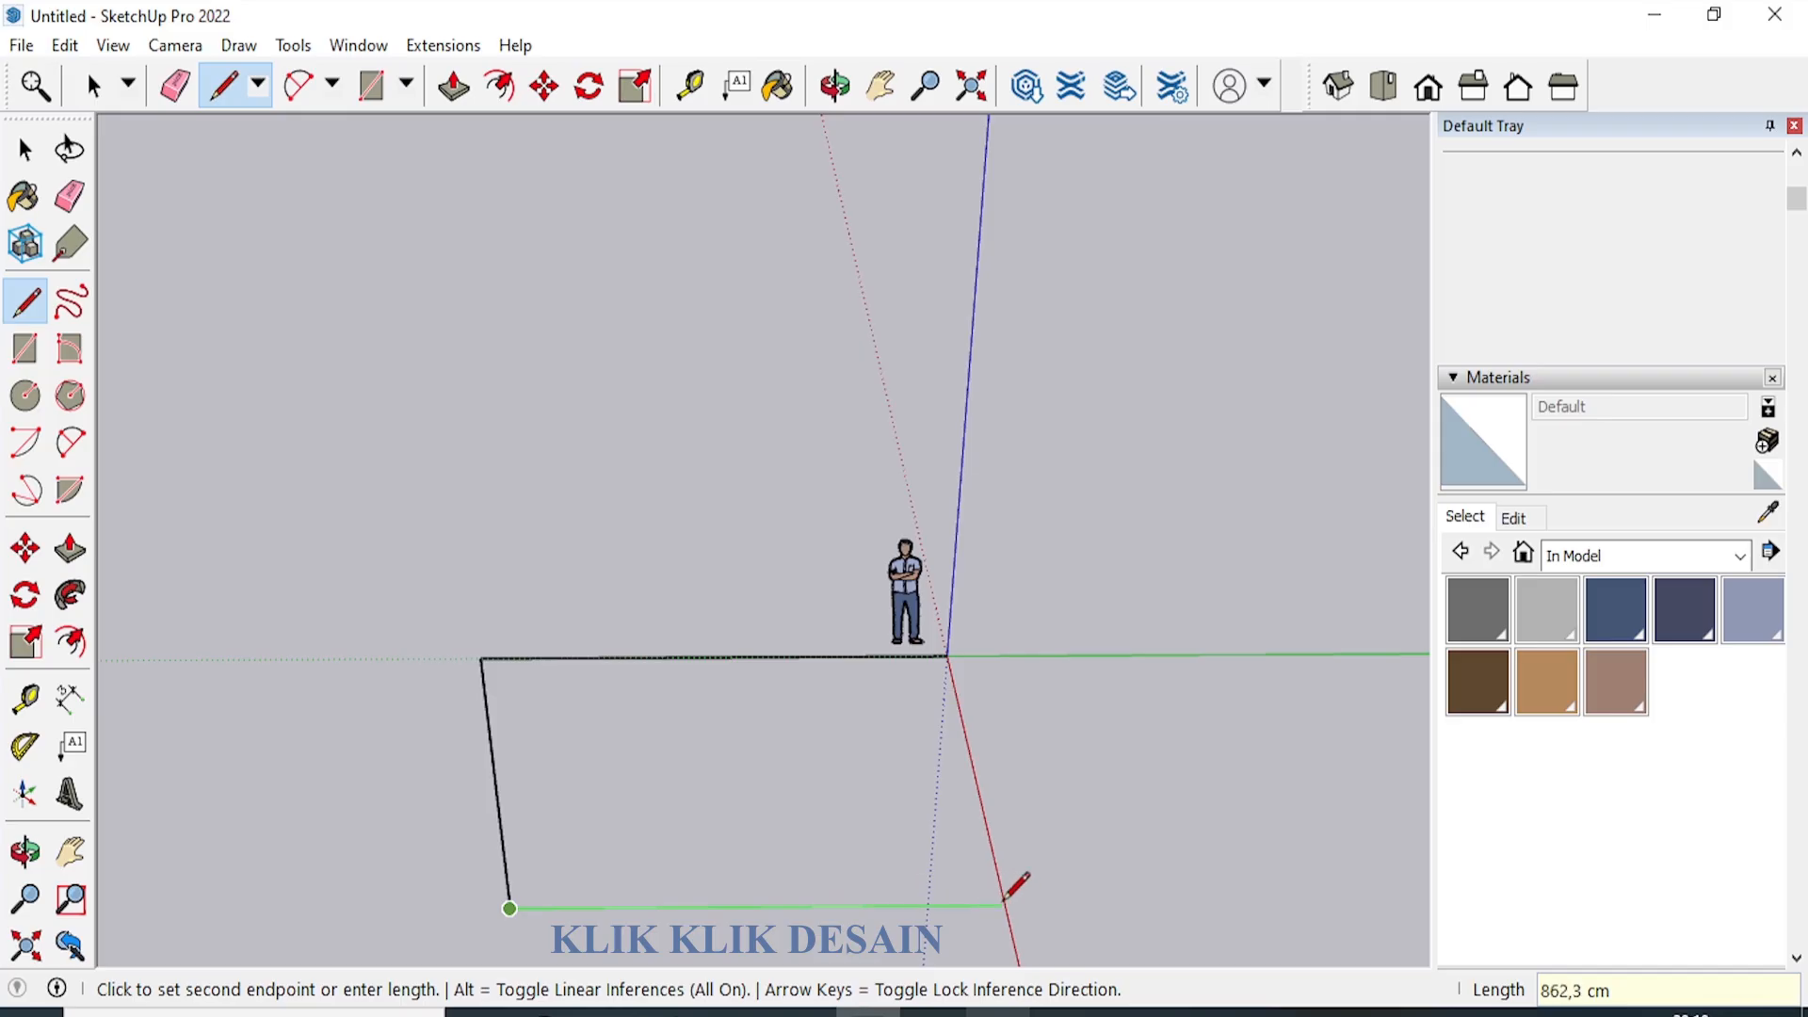
# Delete the 500 cm vertical edge hanging from the far end of the 732 cm line.
pyautogui.click(26, 852)
pyautogui.moveTo(622, 770); pyautogui.dragTo(909, 520)
pyautogui.moveTo(404, 450); pyautogui.dragTo(658, 779)
pyautogui.click(26, 153)
pyautogui.click(26, 160)
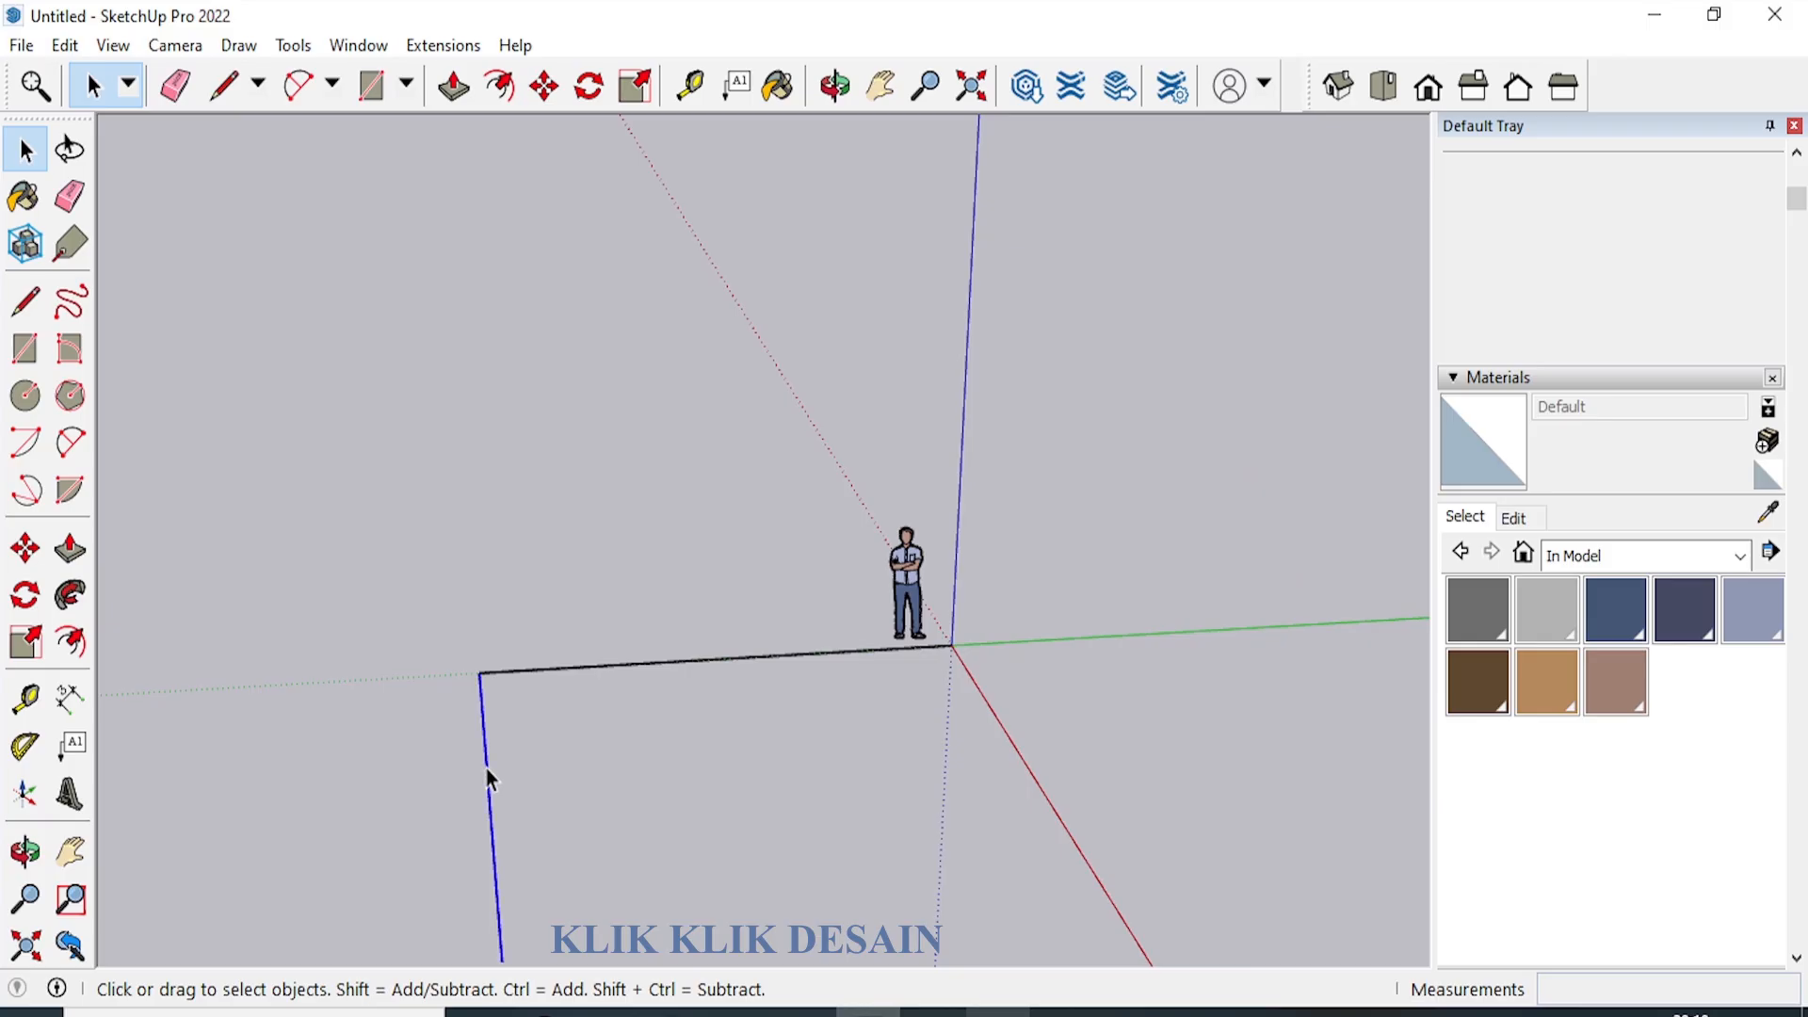
pyautogui.click(484, 767)
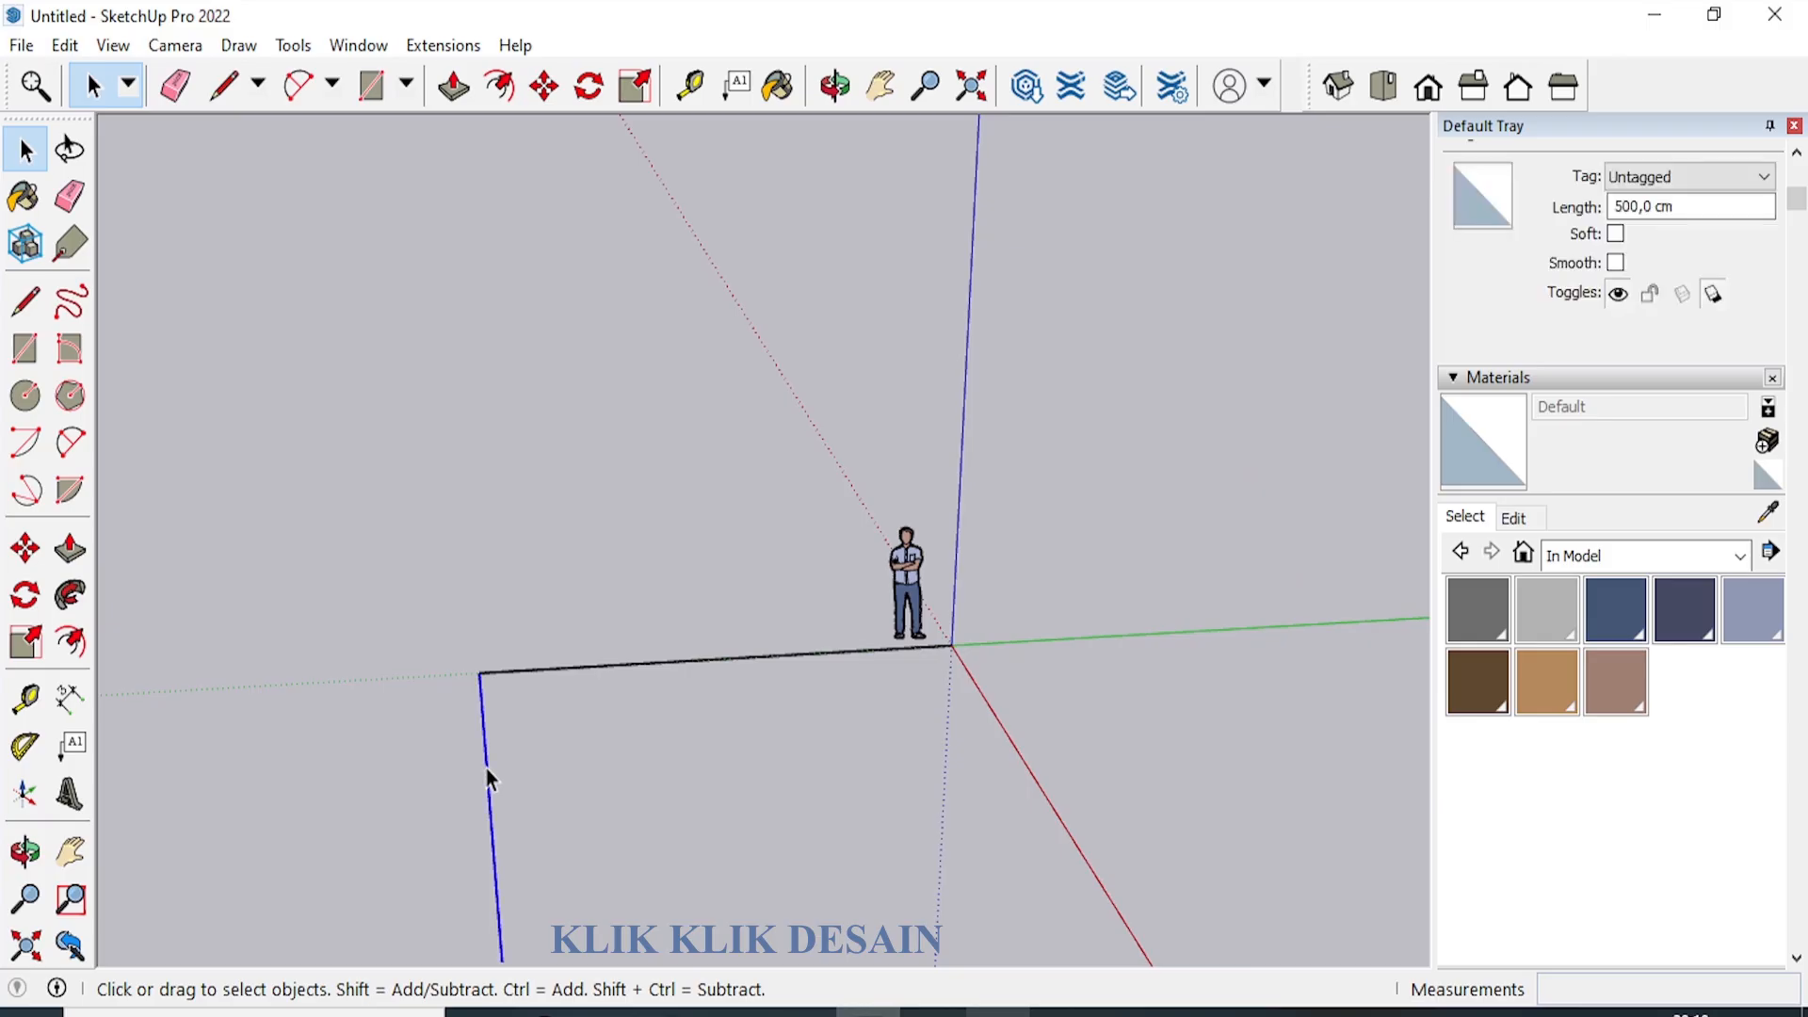
pyautogui.click(38, 303)
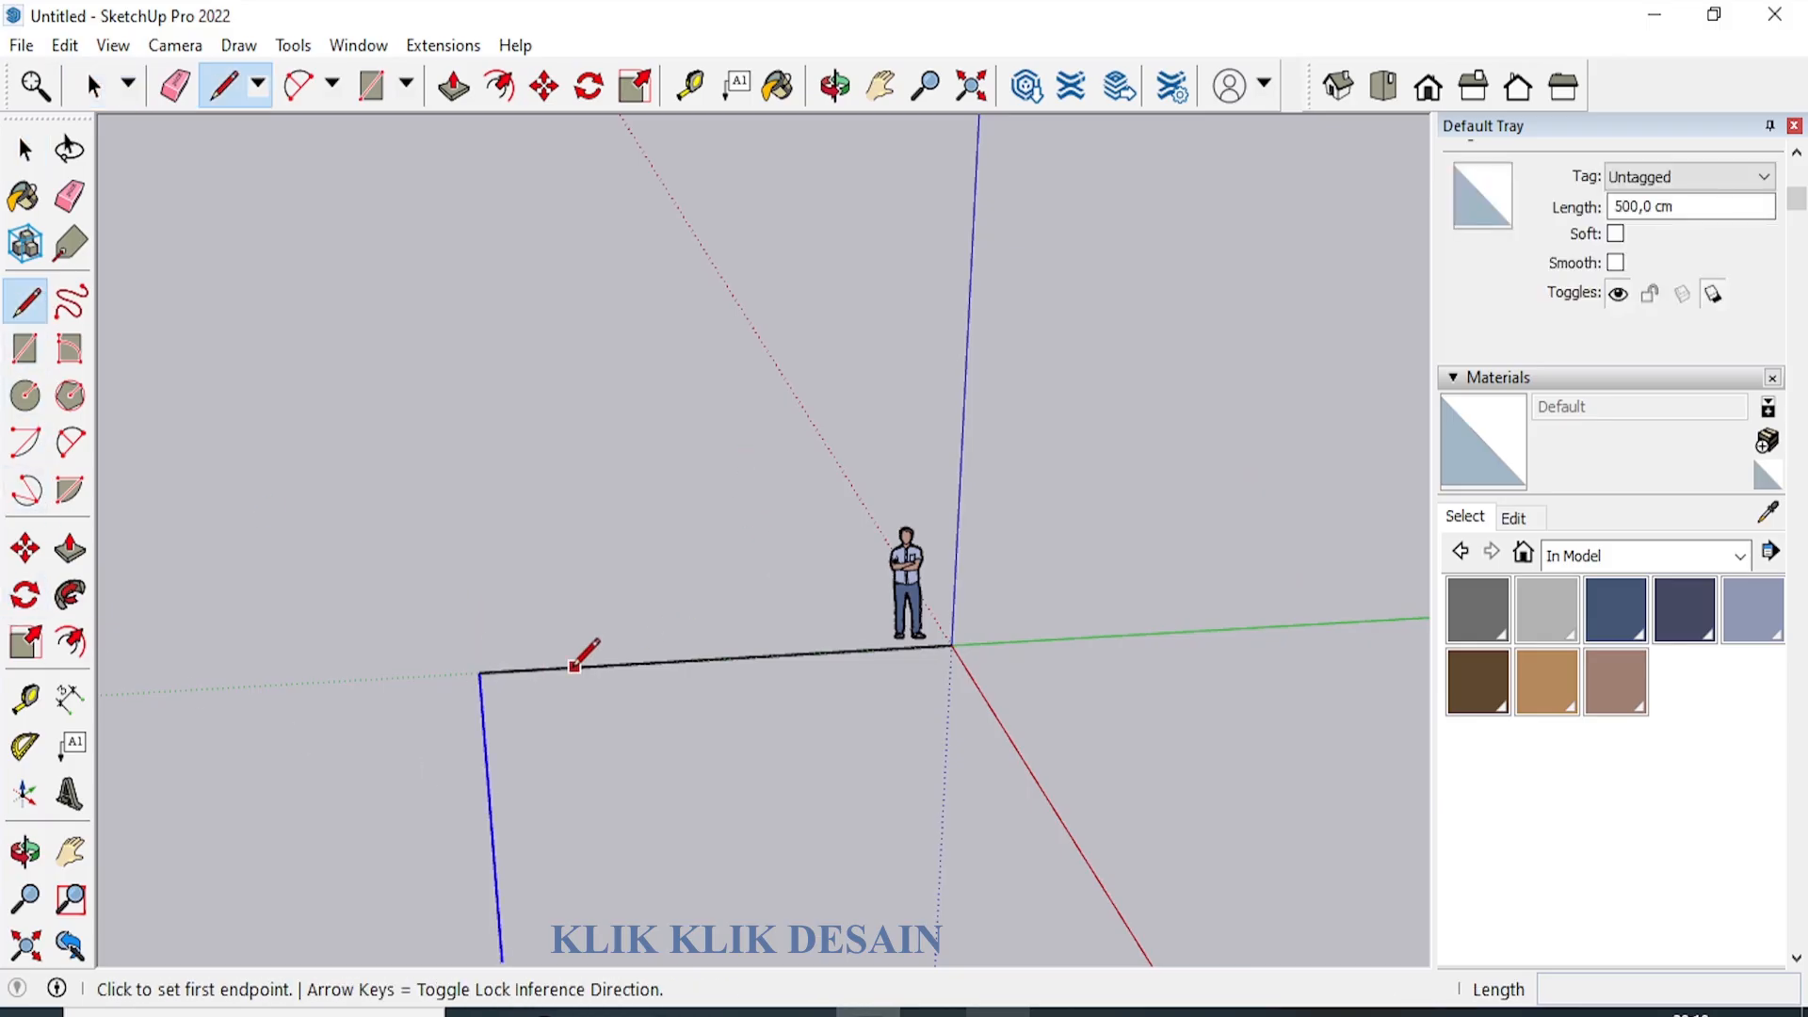
pyautogui.press('Delete')
# Draw a 500 cm edge along the red axis from the line's free end and close the outline back to the origin as a rectangular face.
pyautogui.click(480, 672)
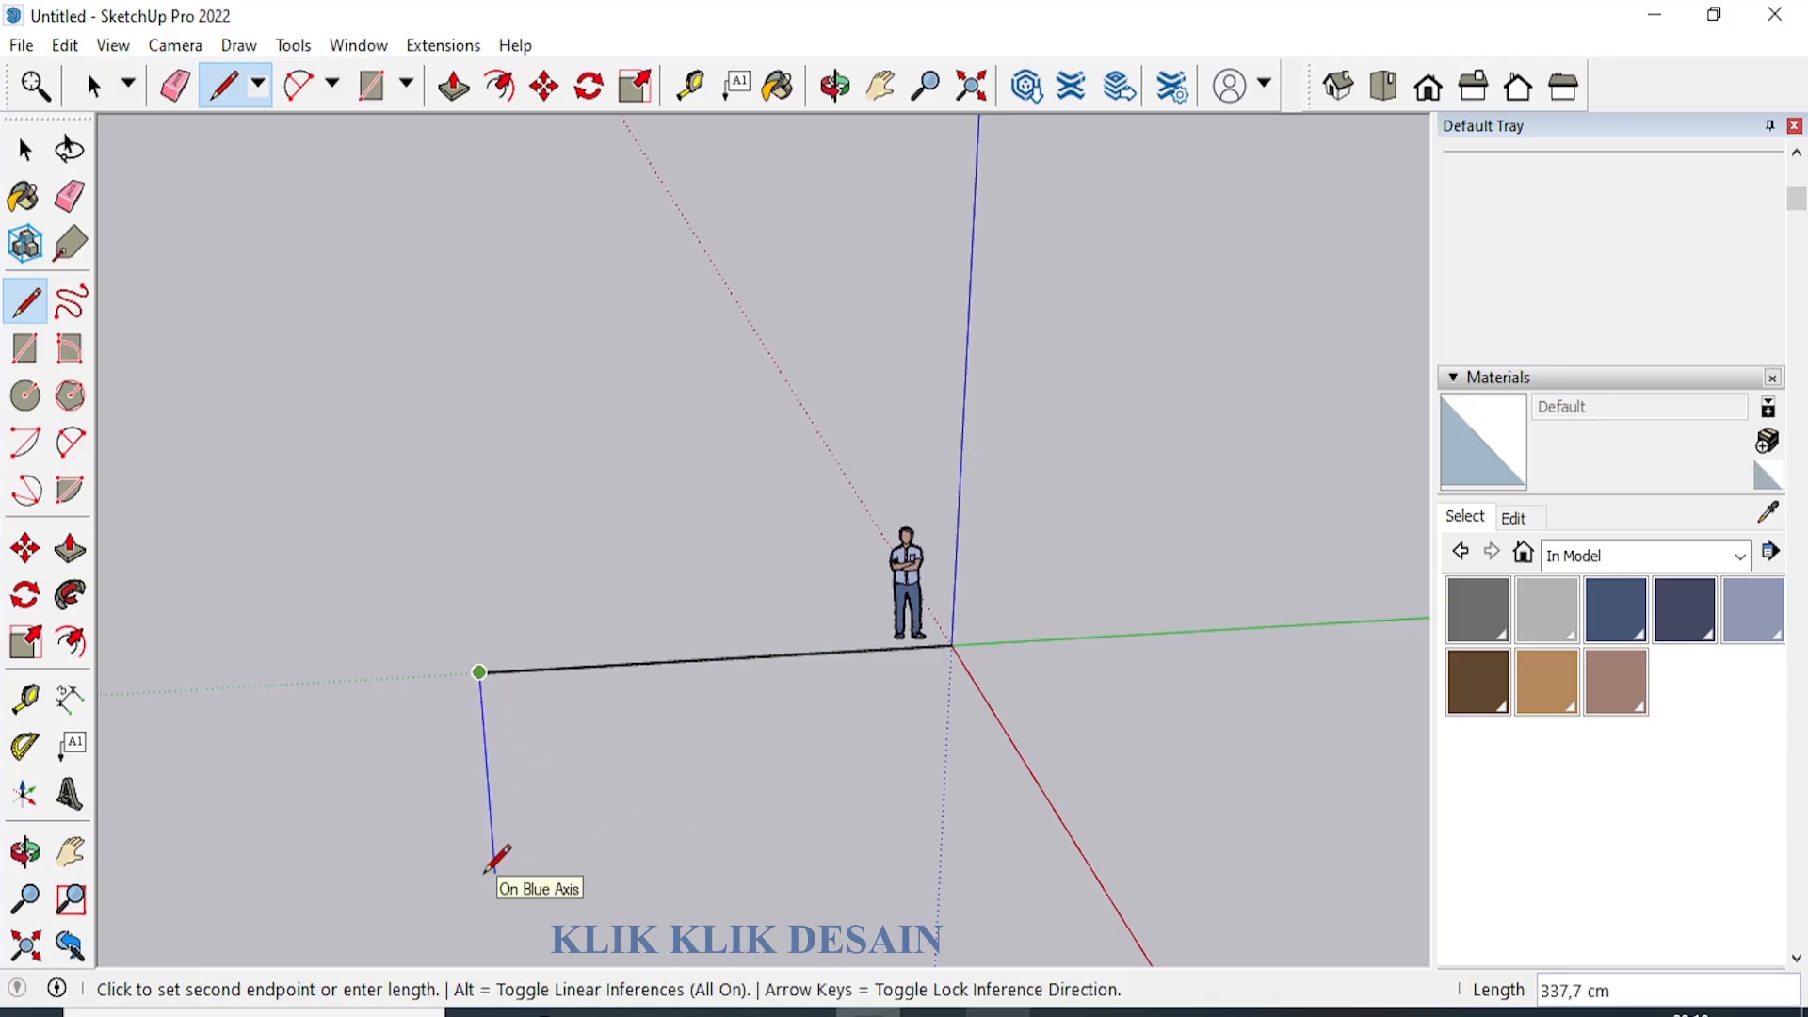
pyautogui.scroll(-3, 829, 754)
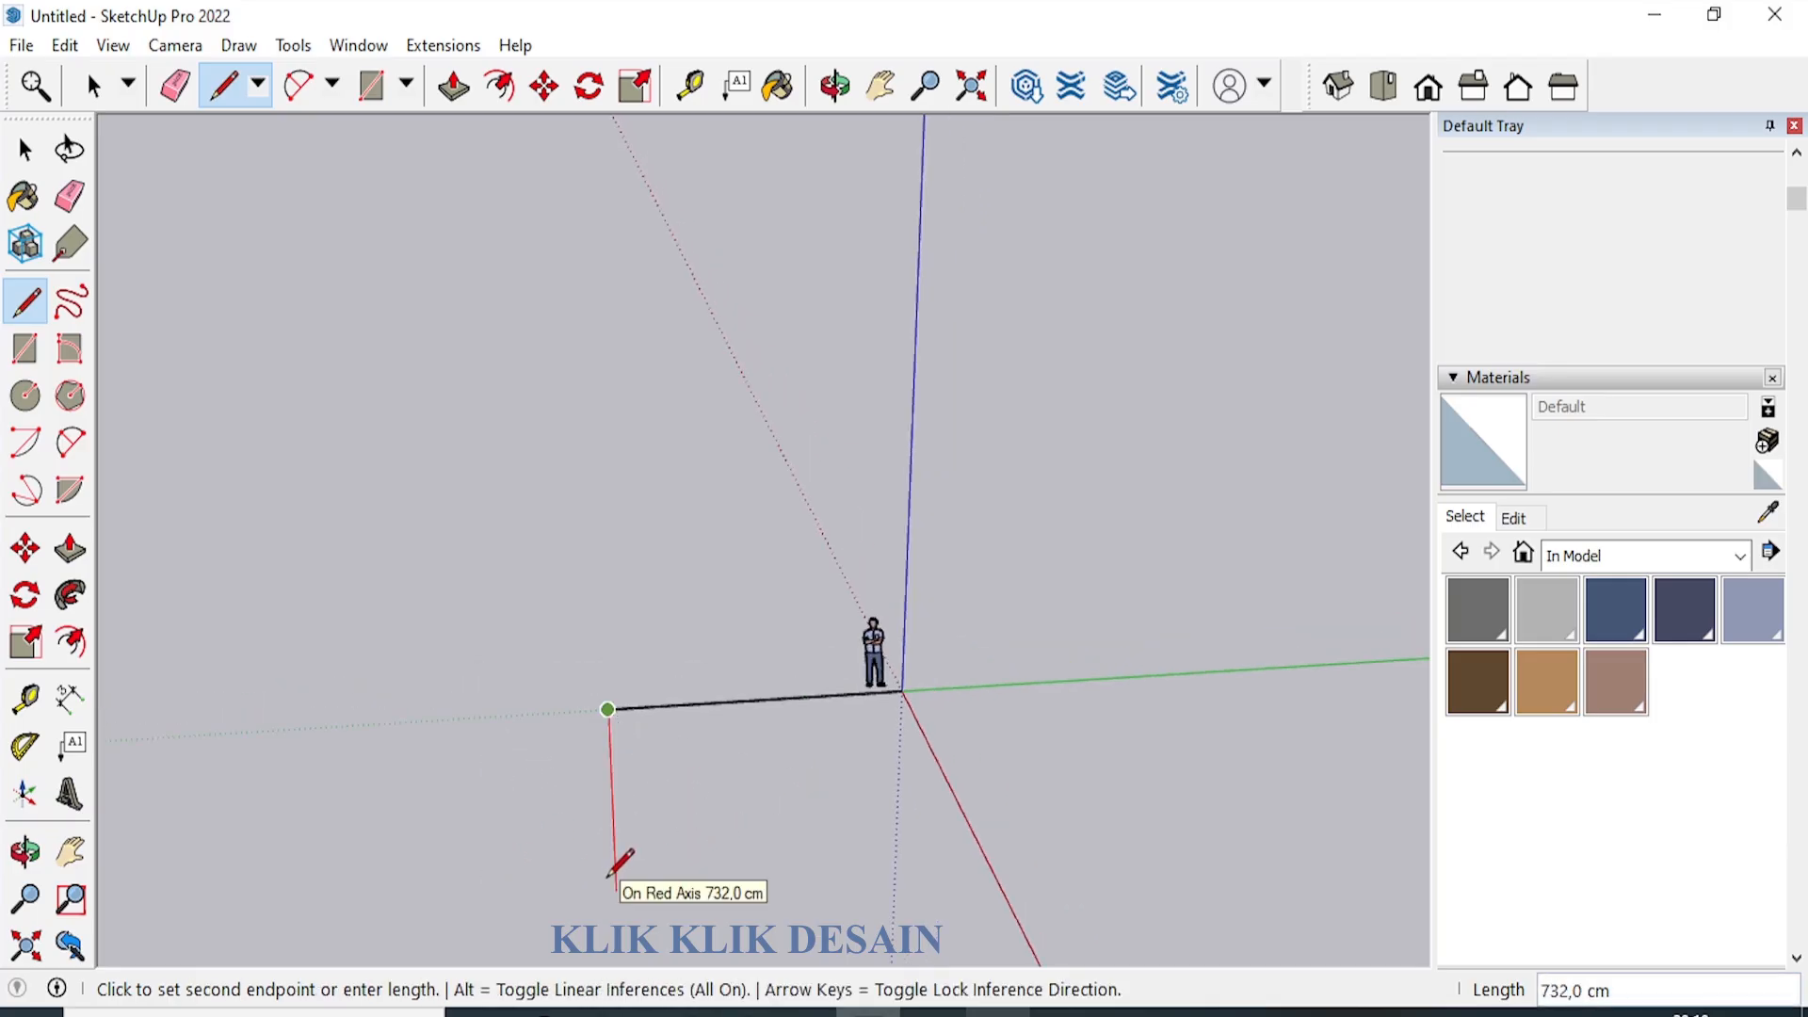
pyautogui.write('500')
pyautogui.press('Return')
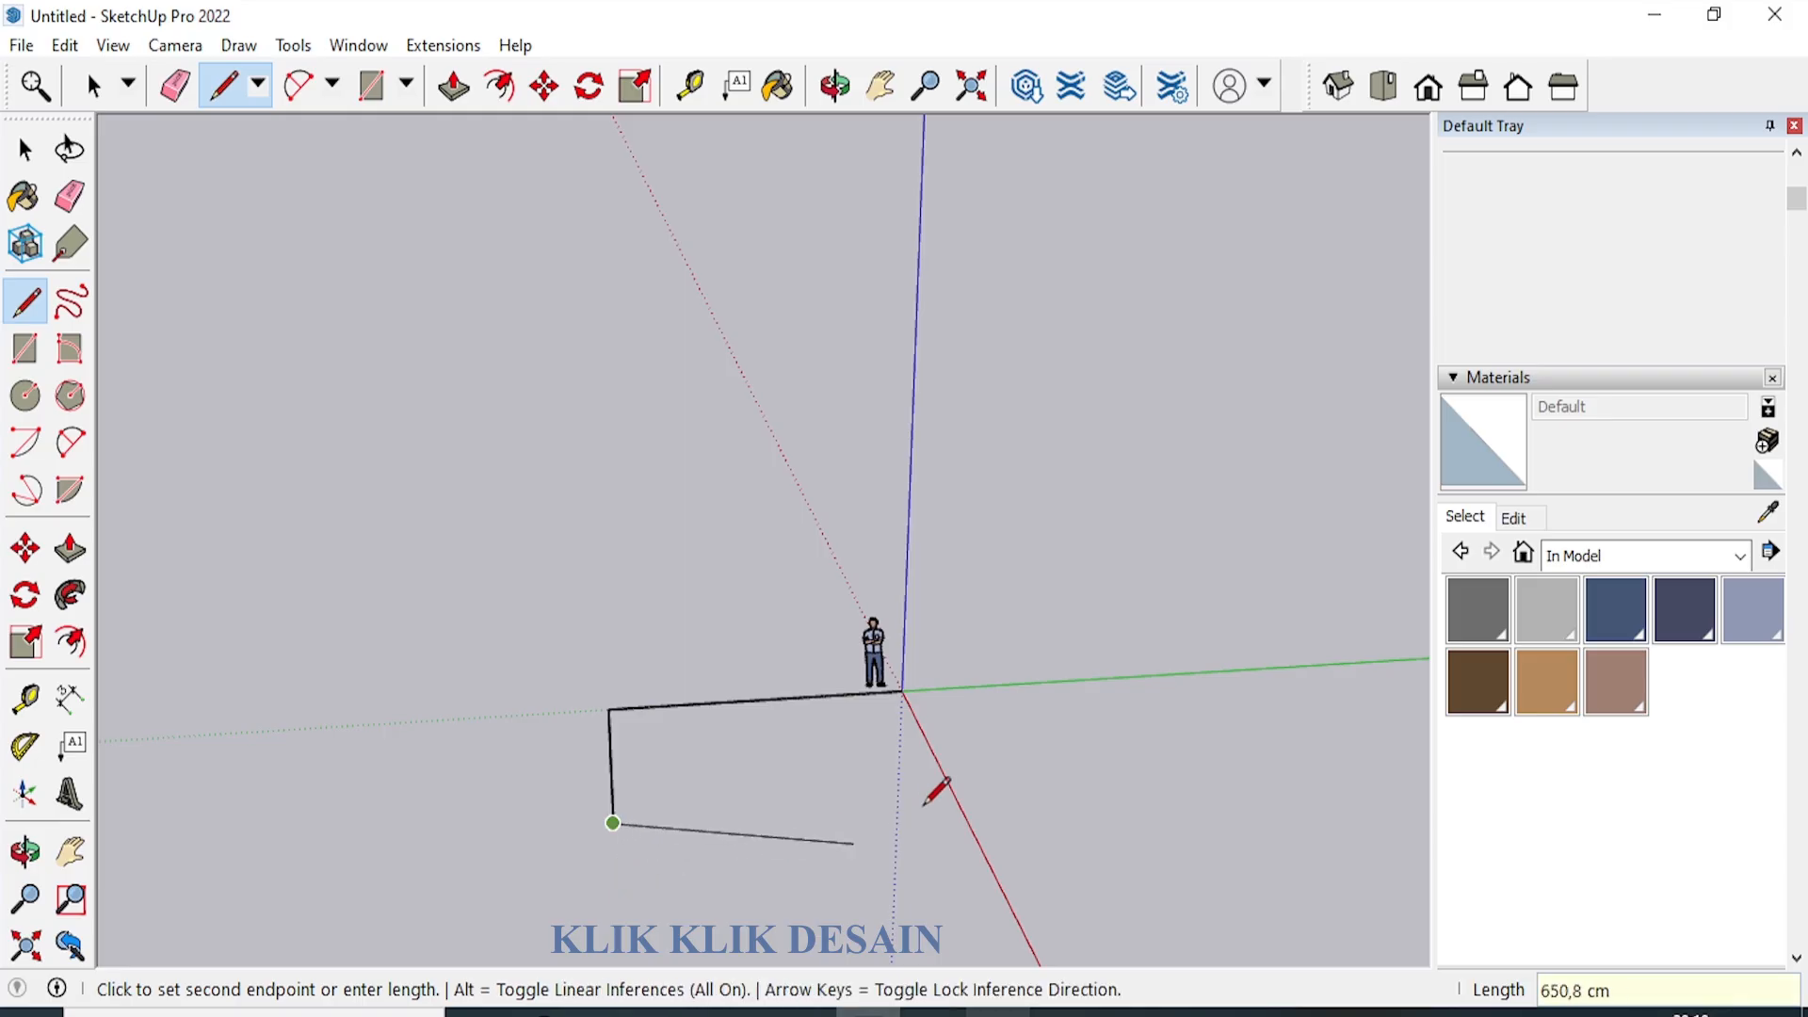
pyautogui.click(956, 799)
pyautogui.click(902, 693)
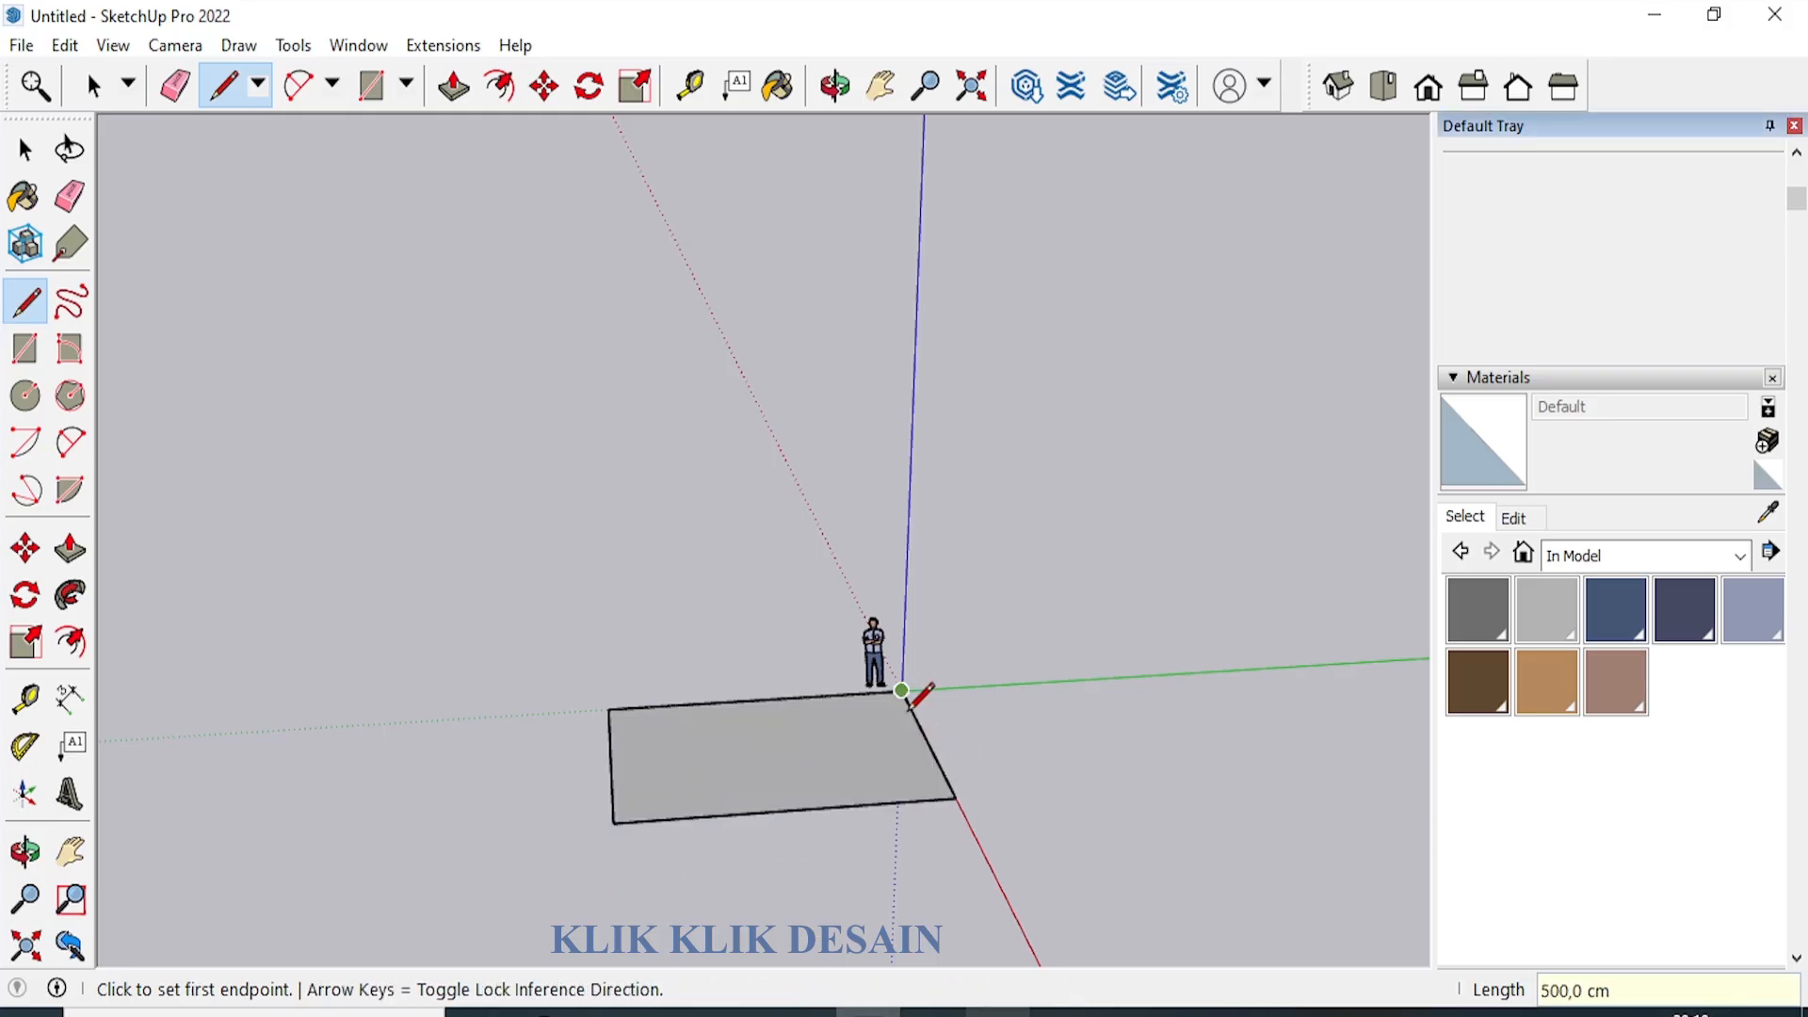
# Push/Pull the rectangular face upward by 80 cm to form the stage platform.
pyautogui.click(26, 854)
pyautogui.moveTo(721, 805); pyautogui.dragTo(387, 618)
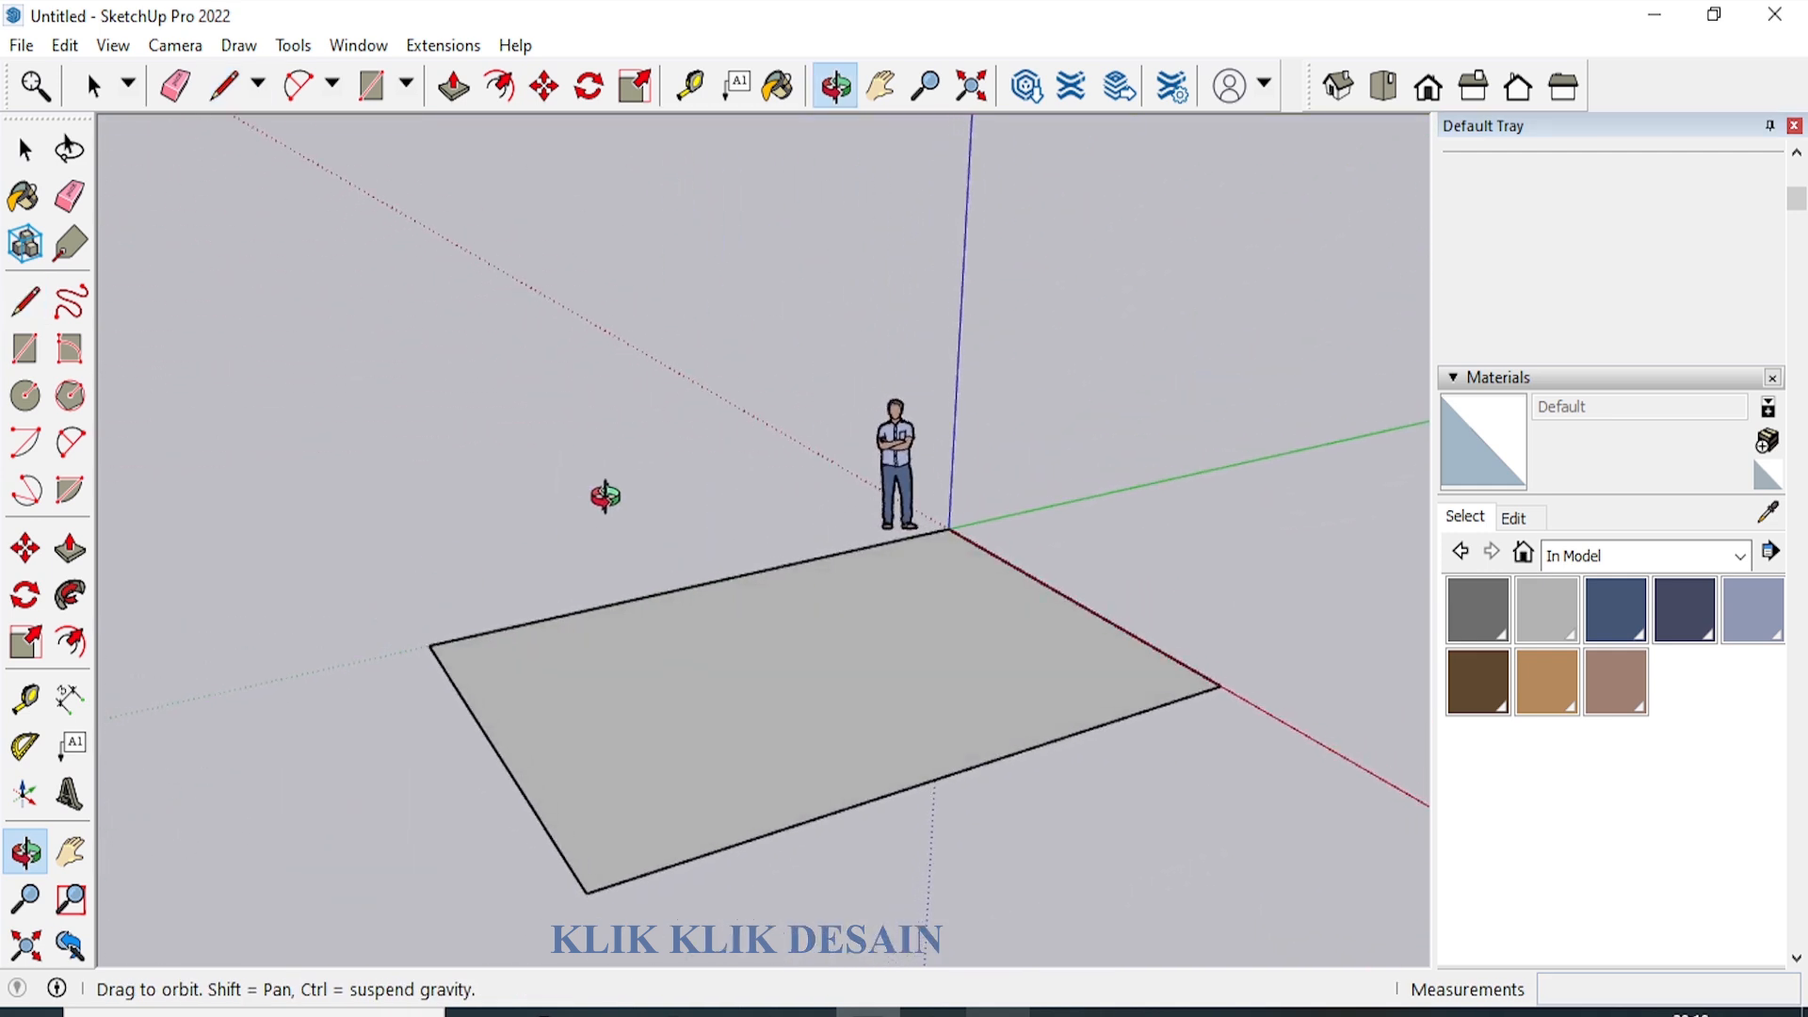
pyautogui.press('p')
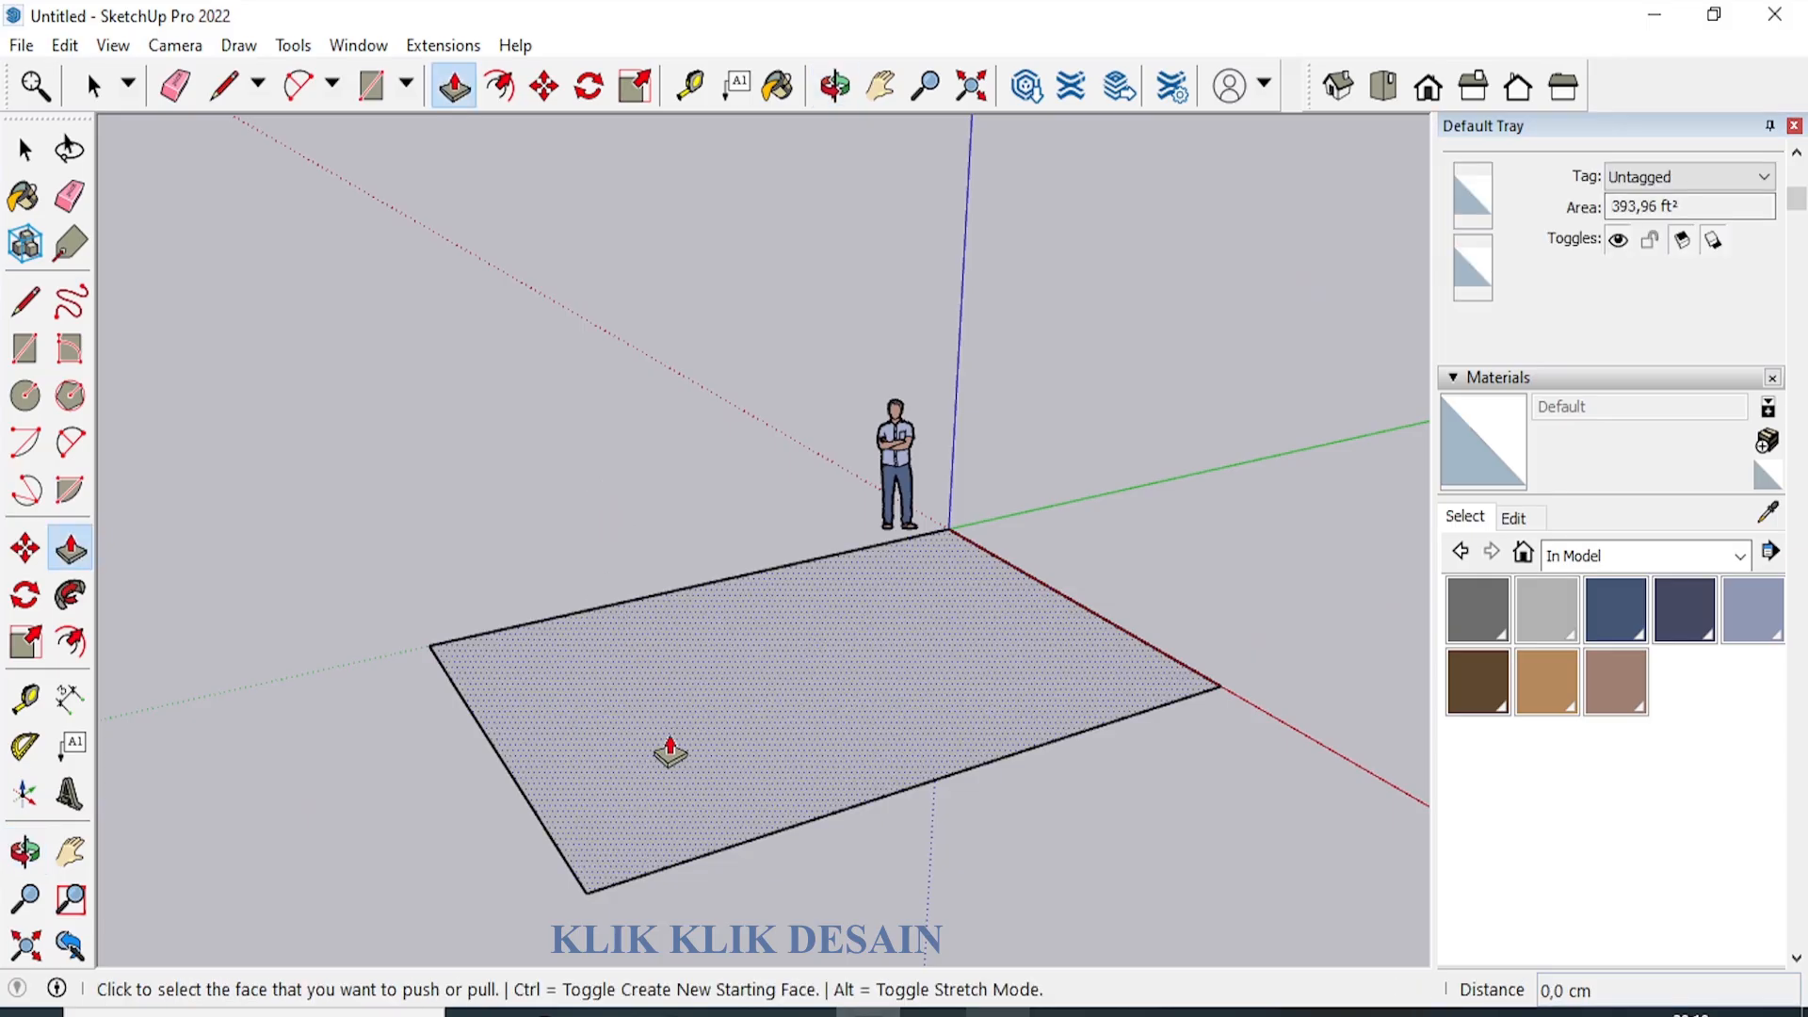
pyautogui.click(692, 753)
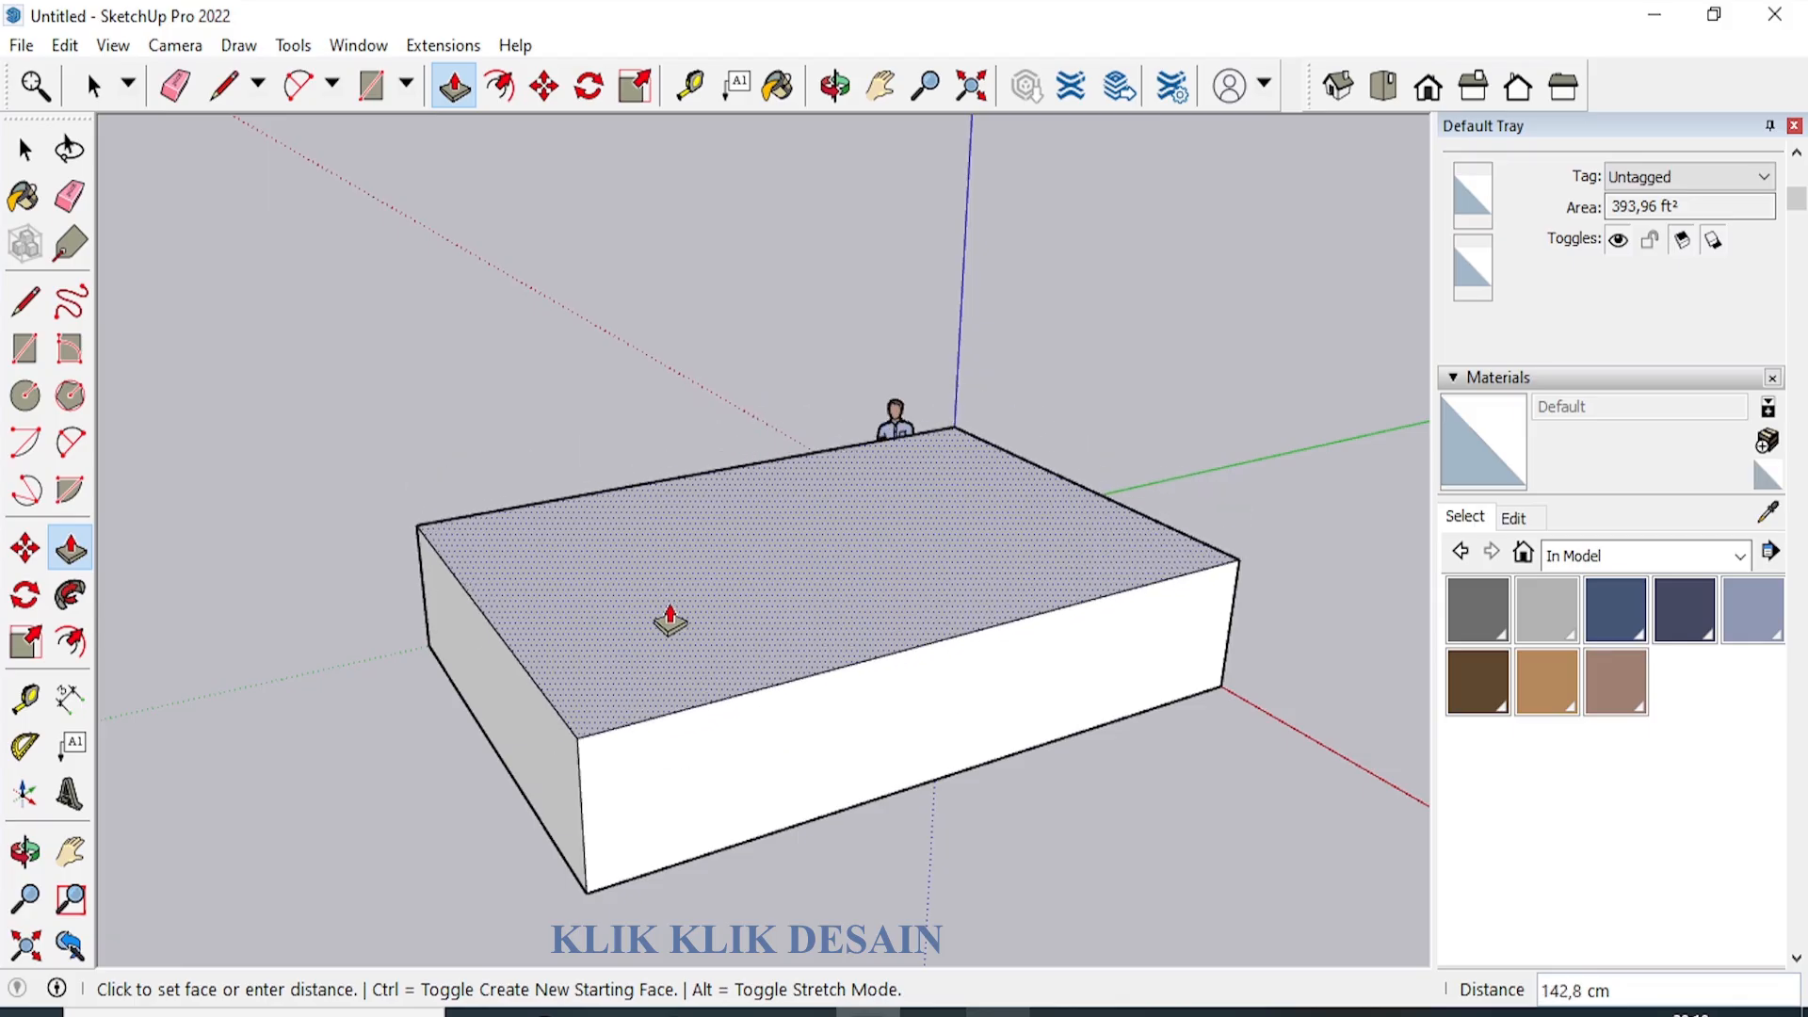
pyautogui.write('80')
pyautogui.press('Return')
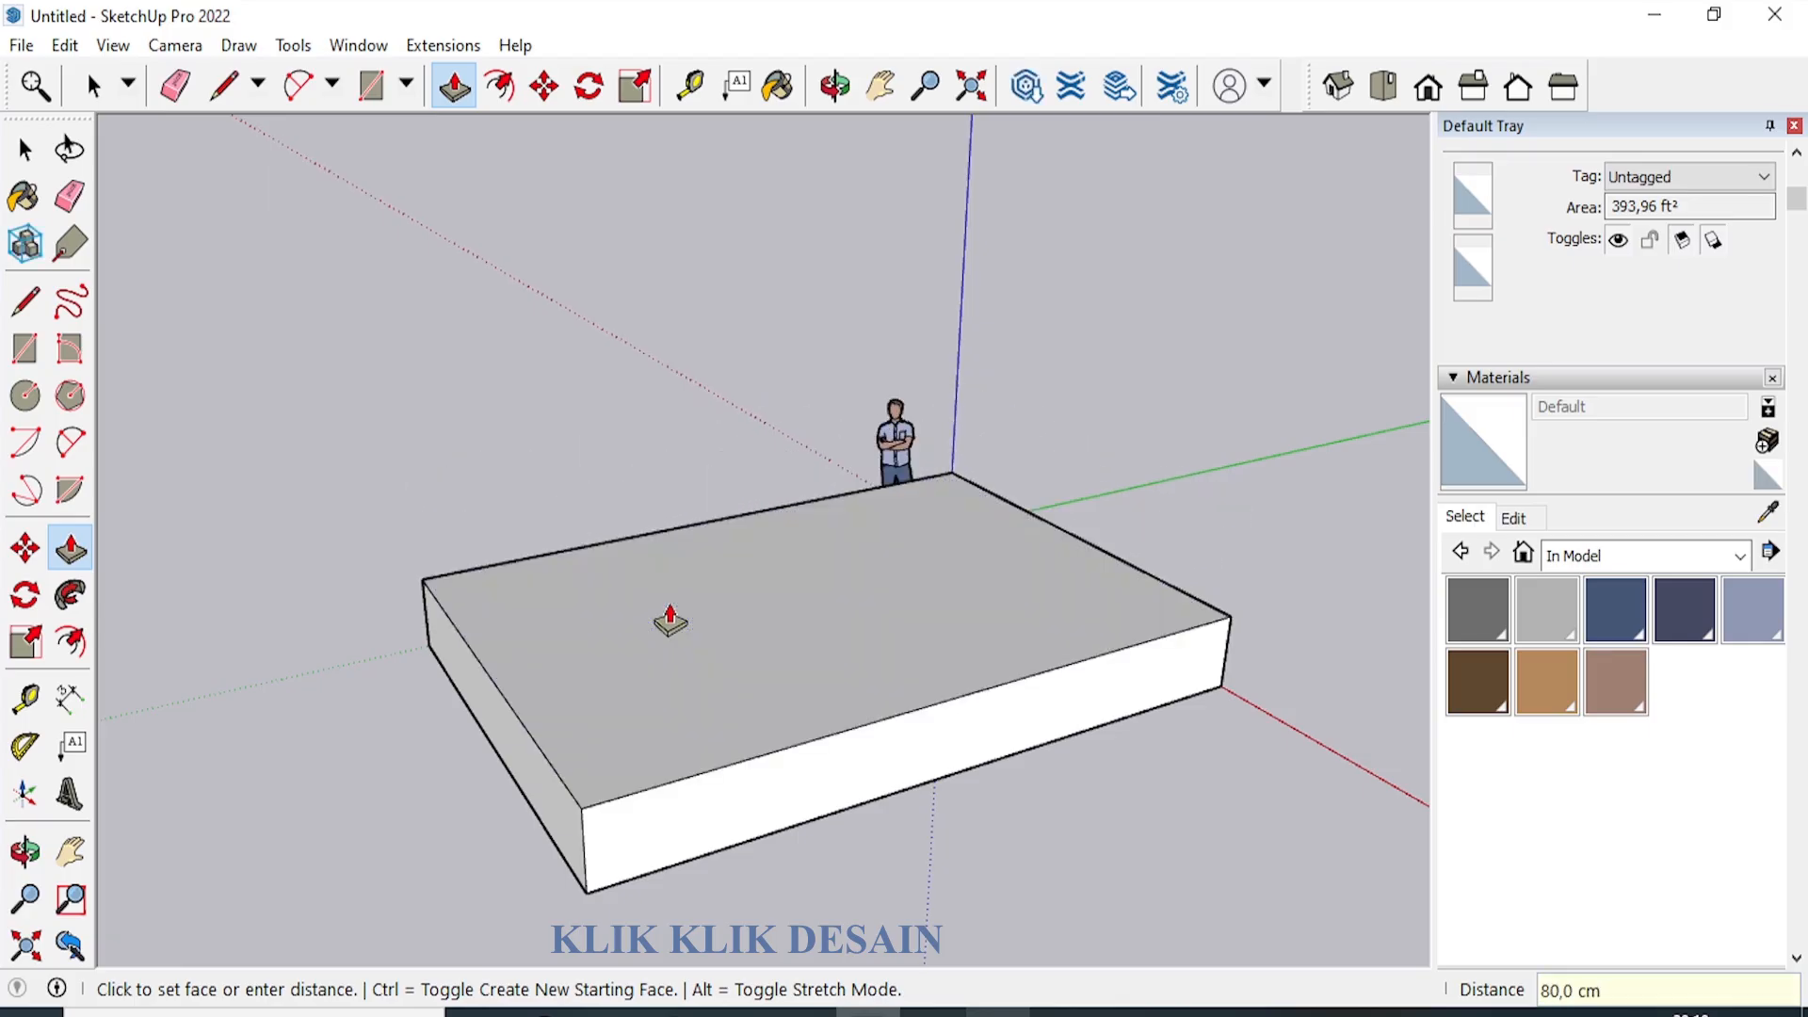
# Measure the platform's front height and the length of its short top edge with the Tape Measure.
pyautogui.click(24, 698)
pyautogui.scroll(3, 895, 940)
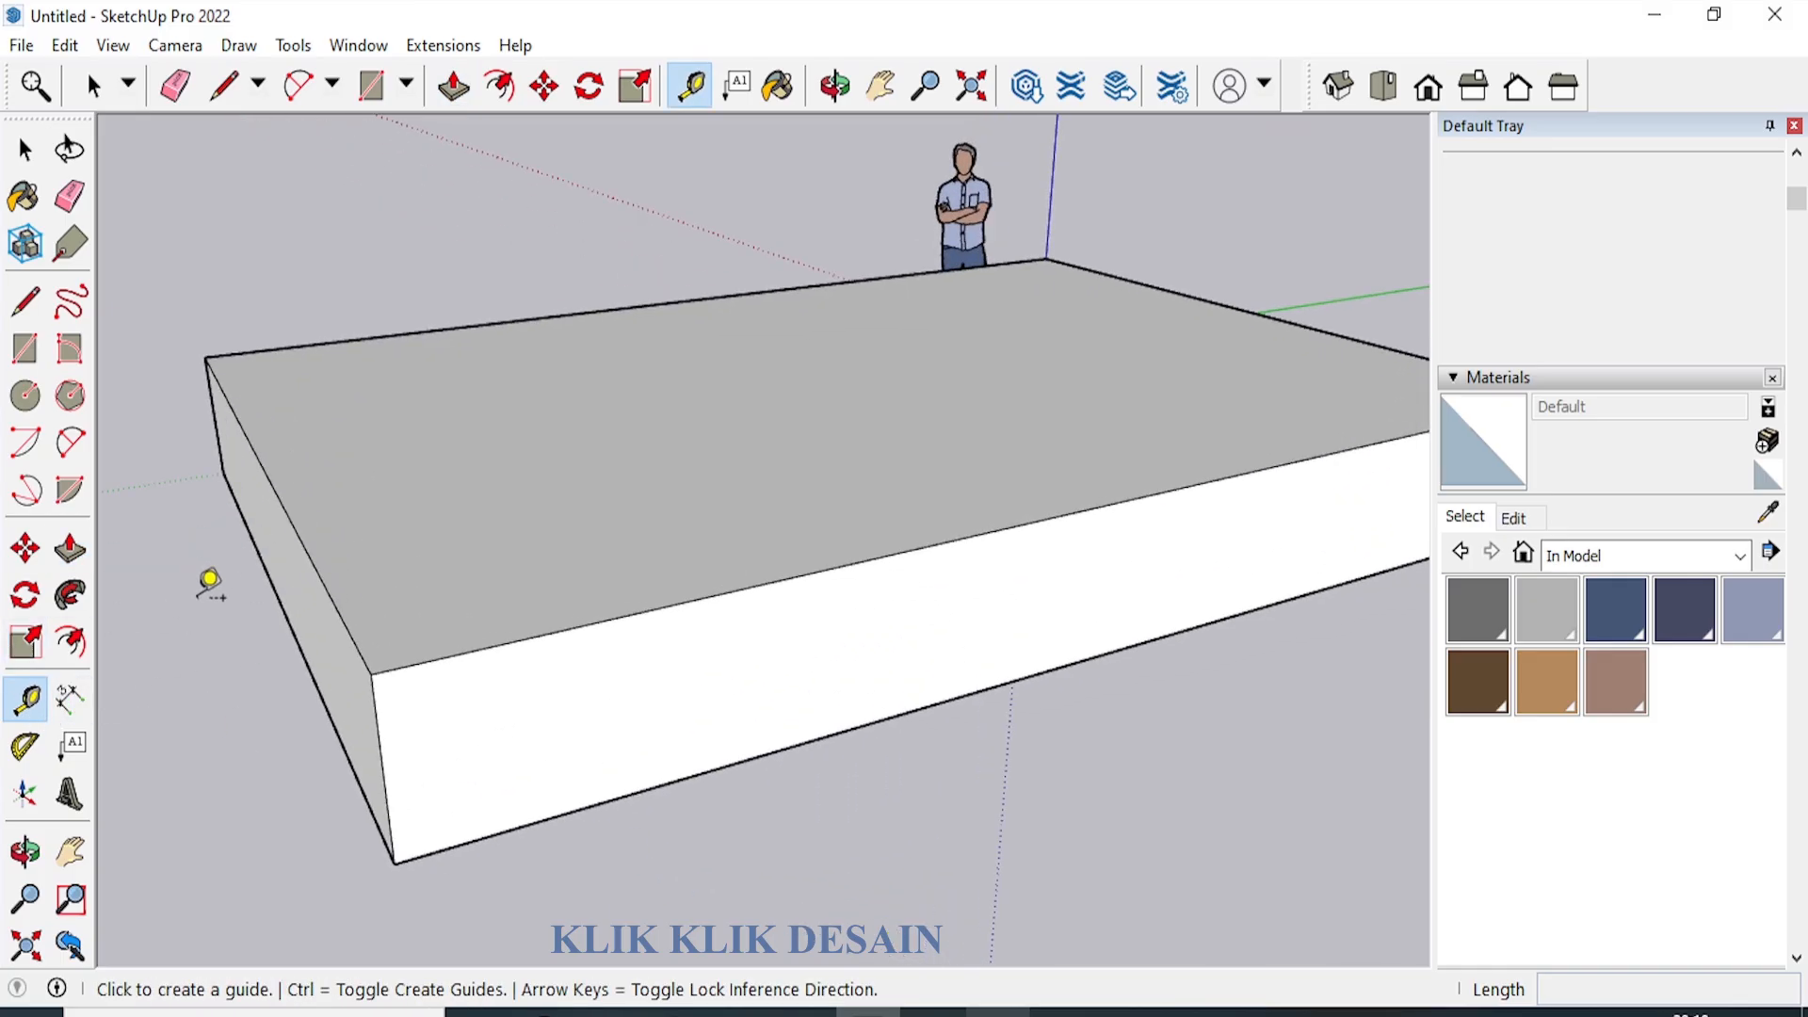
pyautogui.click(490, 835)
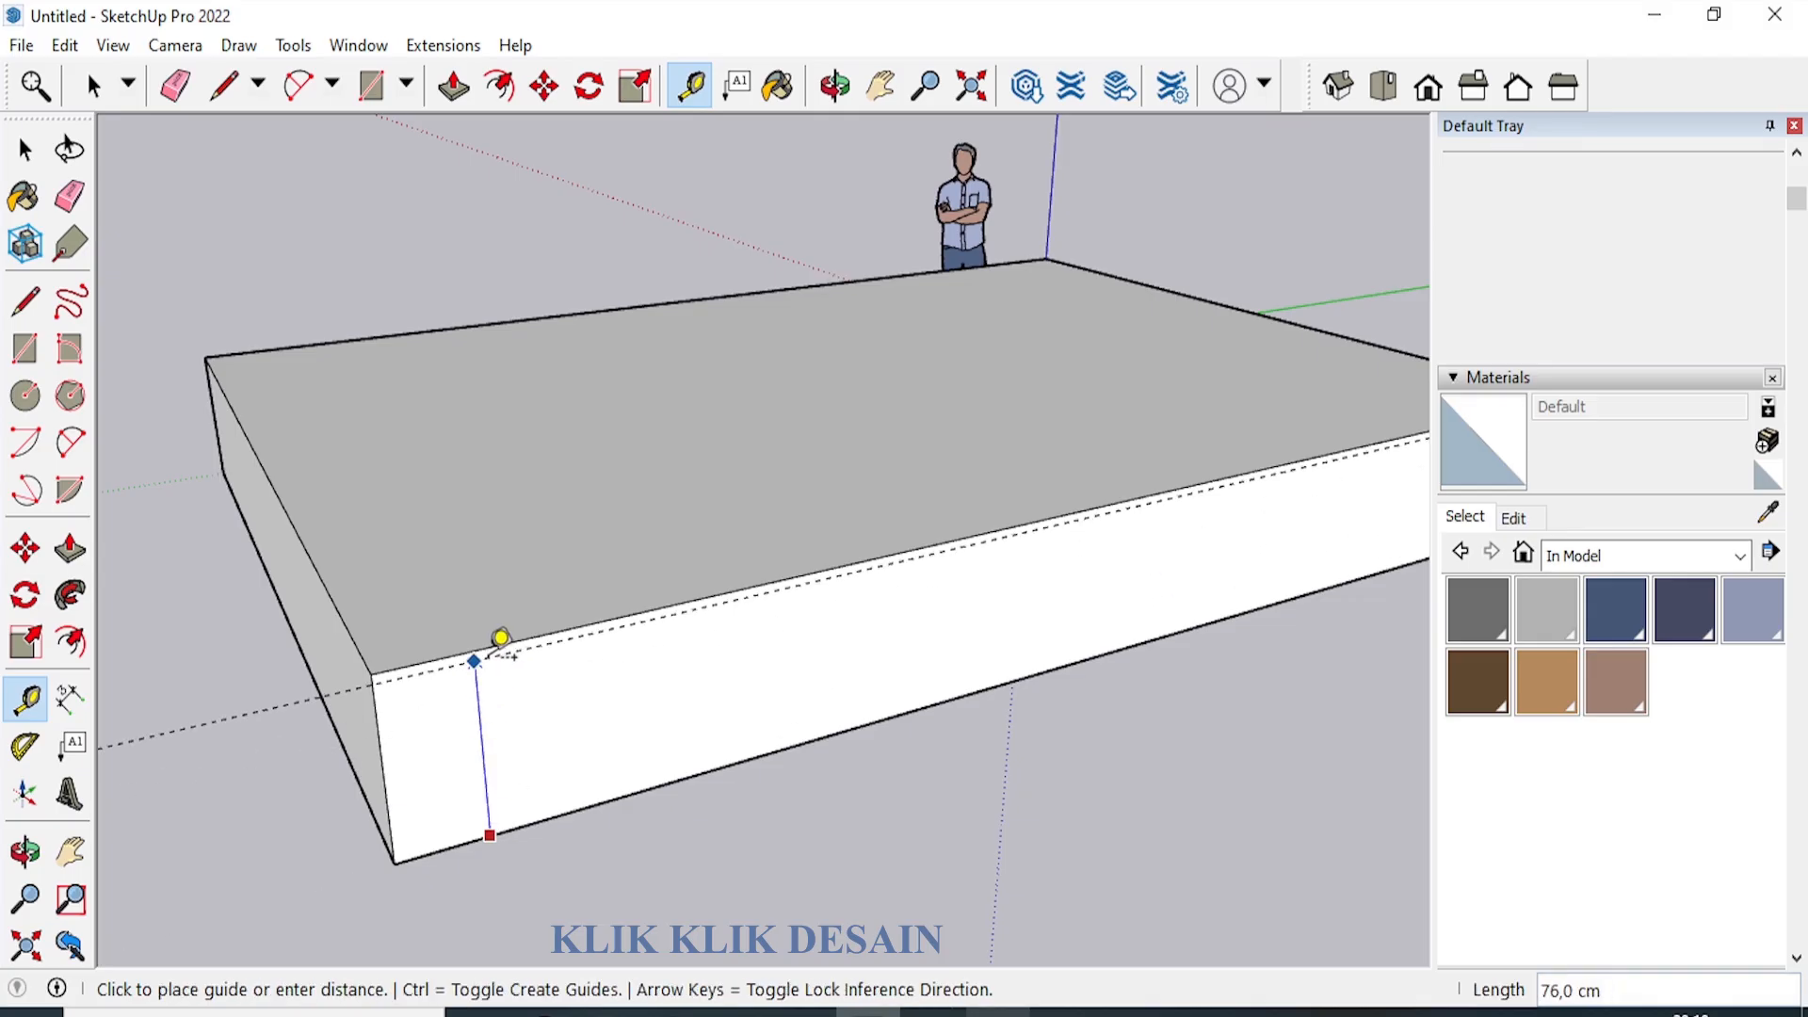
pyautogui.click(24, 149)
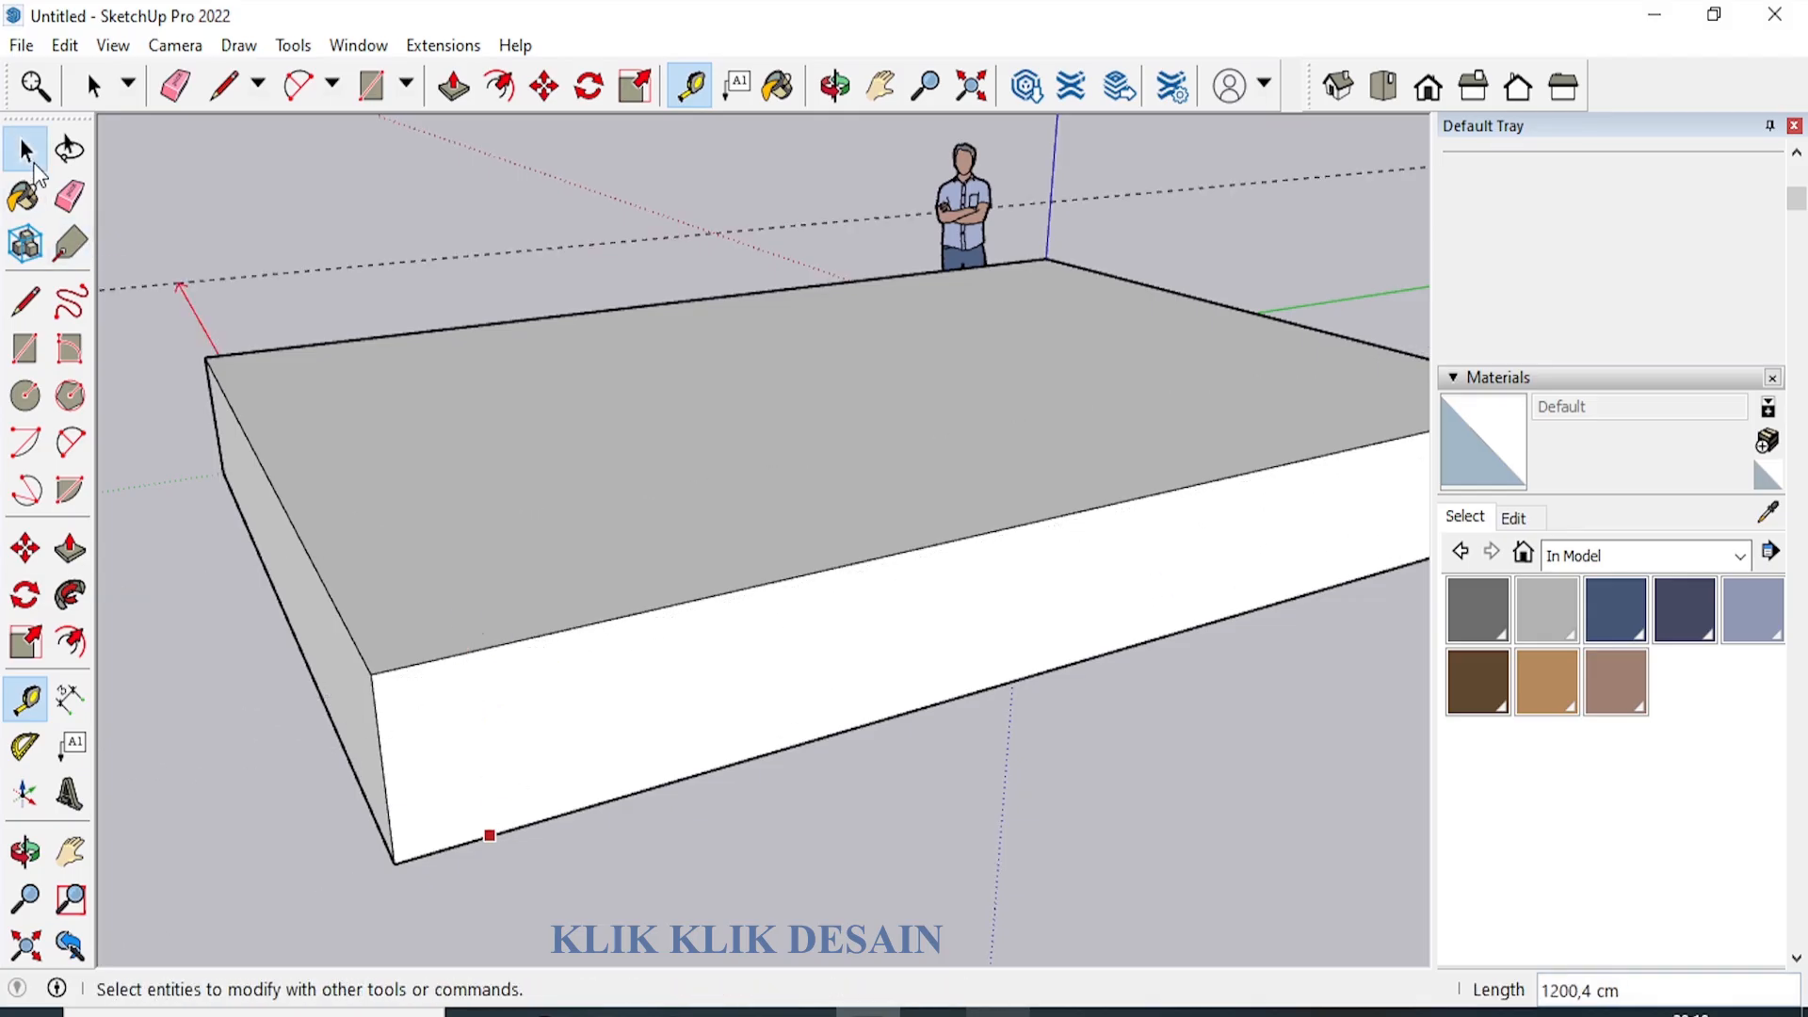
pyautogui.press('t')
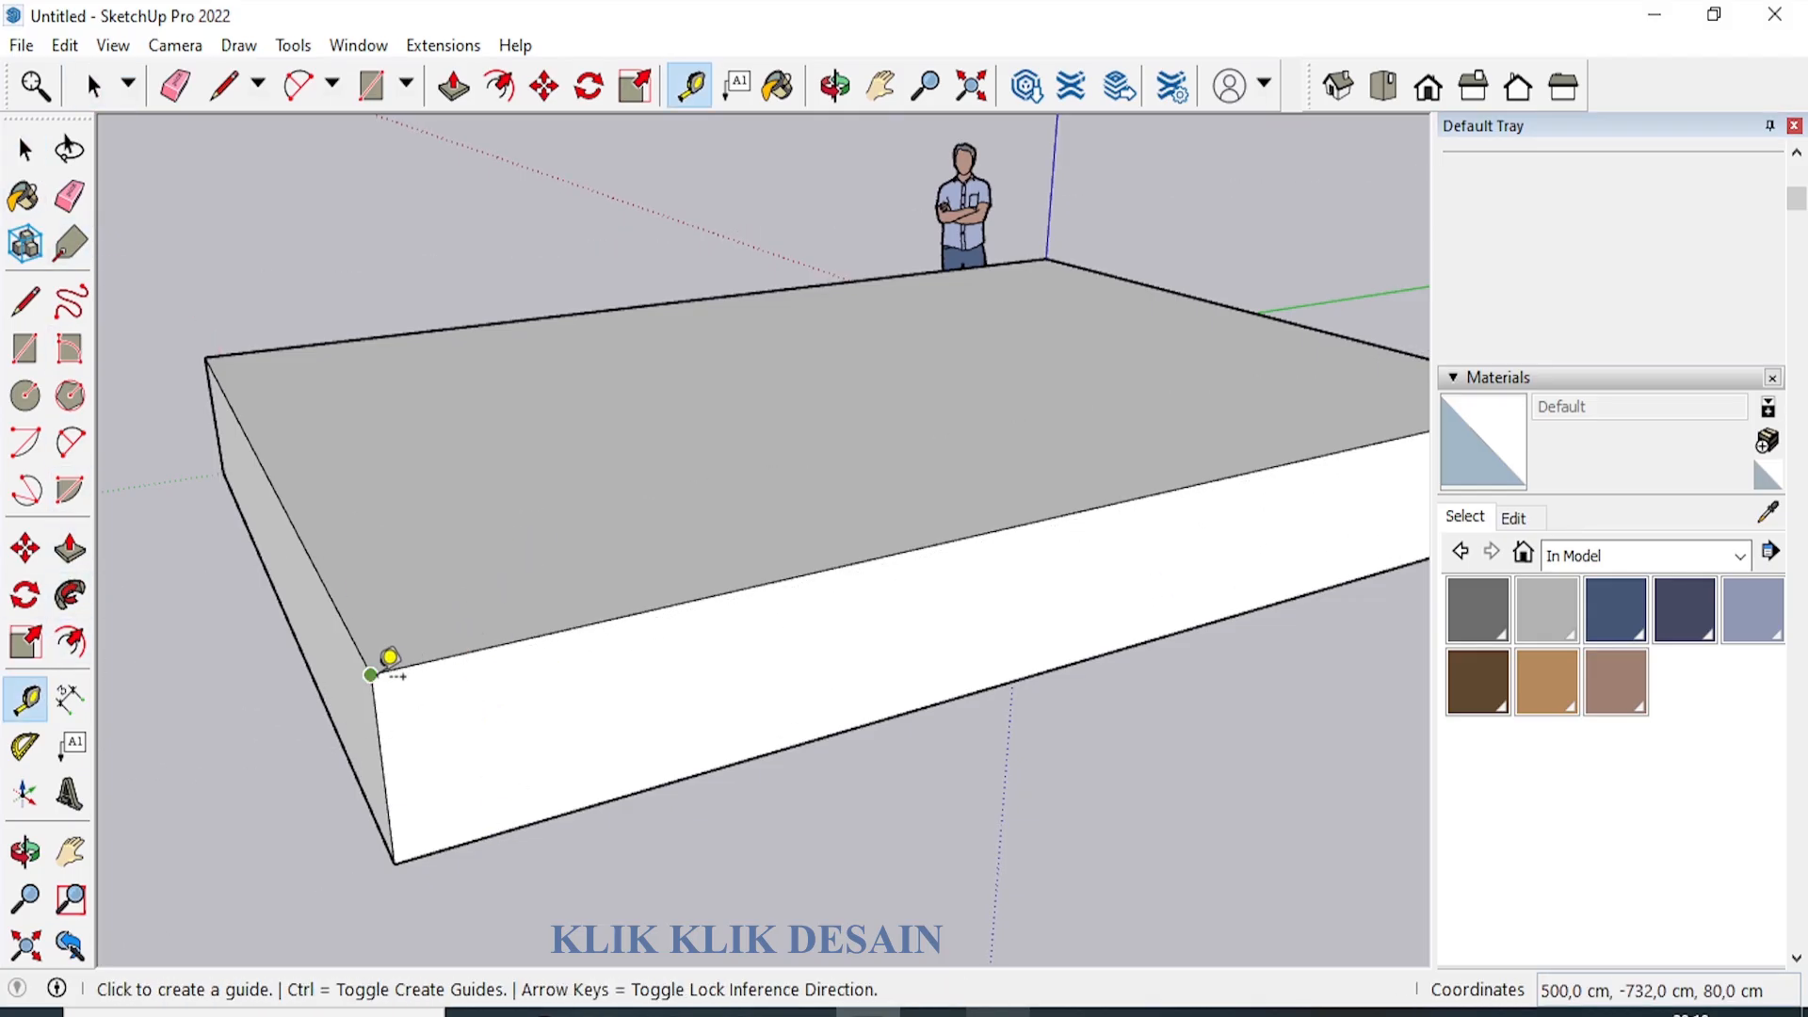
pyautogui.click(371, 673)
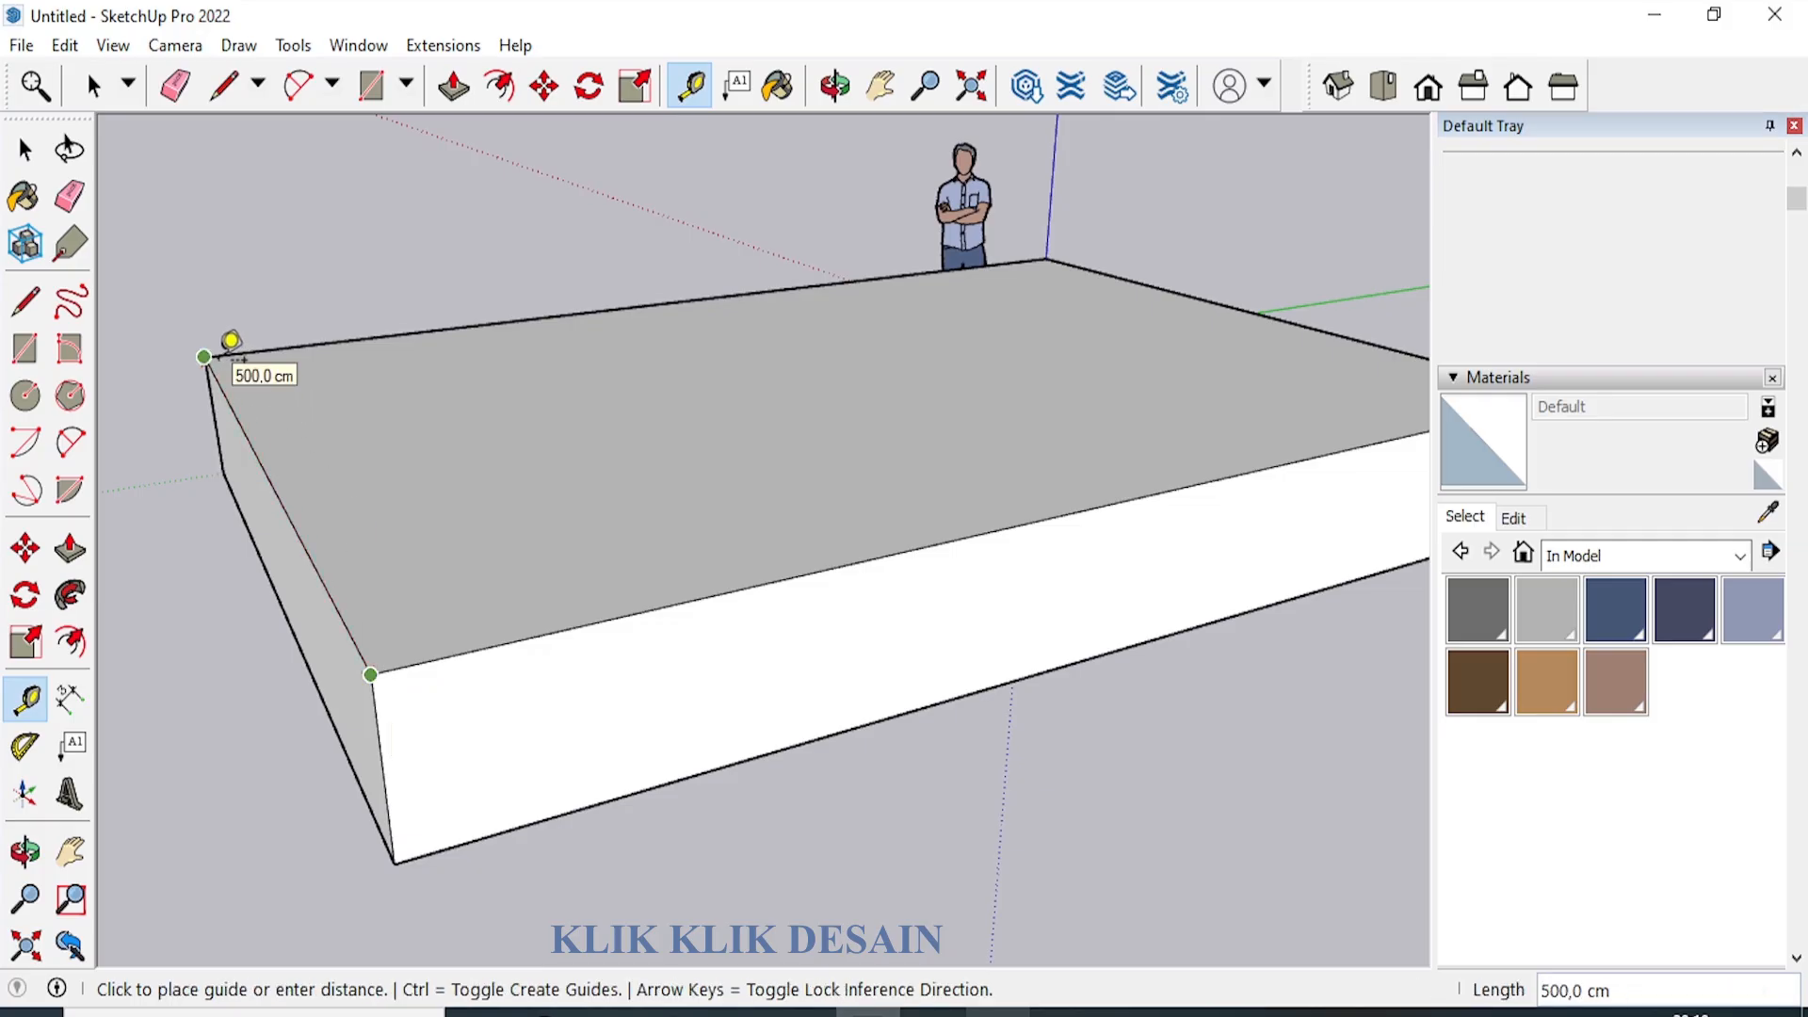
pyautogui.scroll(-4, 263, 613)
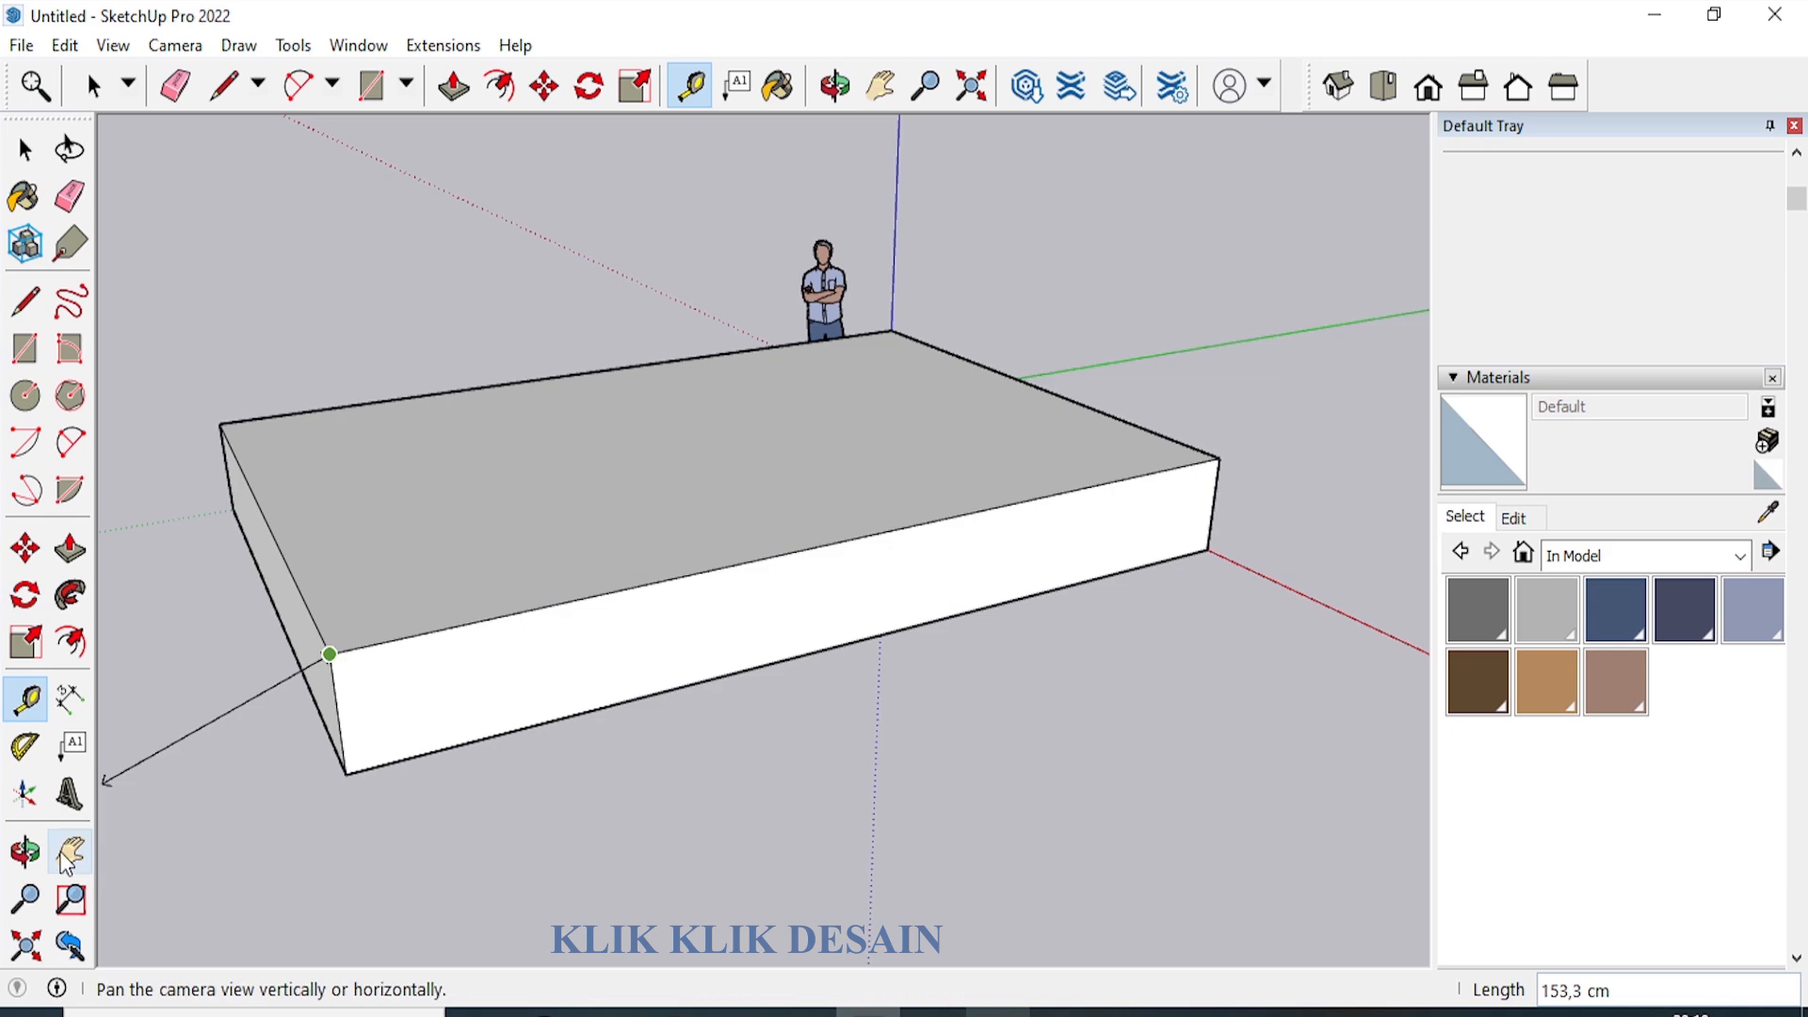
# Check the dimensions in the wings image's file name in the MATERI folder.
pyautogui.click(26, 857)
pyautogui.moveTo(941, 545); pyautogui.dragTo(1141, 550)
pyautogui.click(991, 1011)
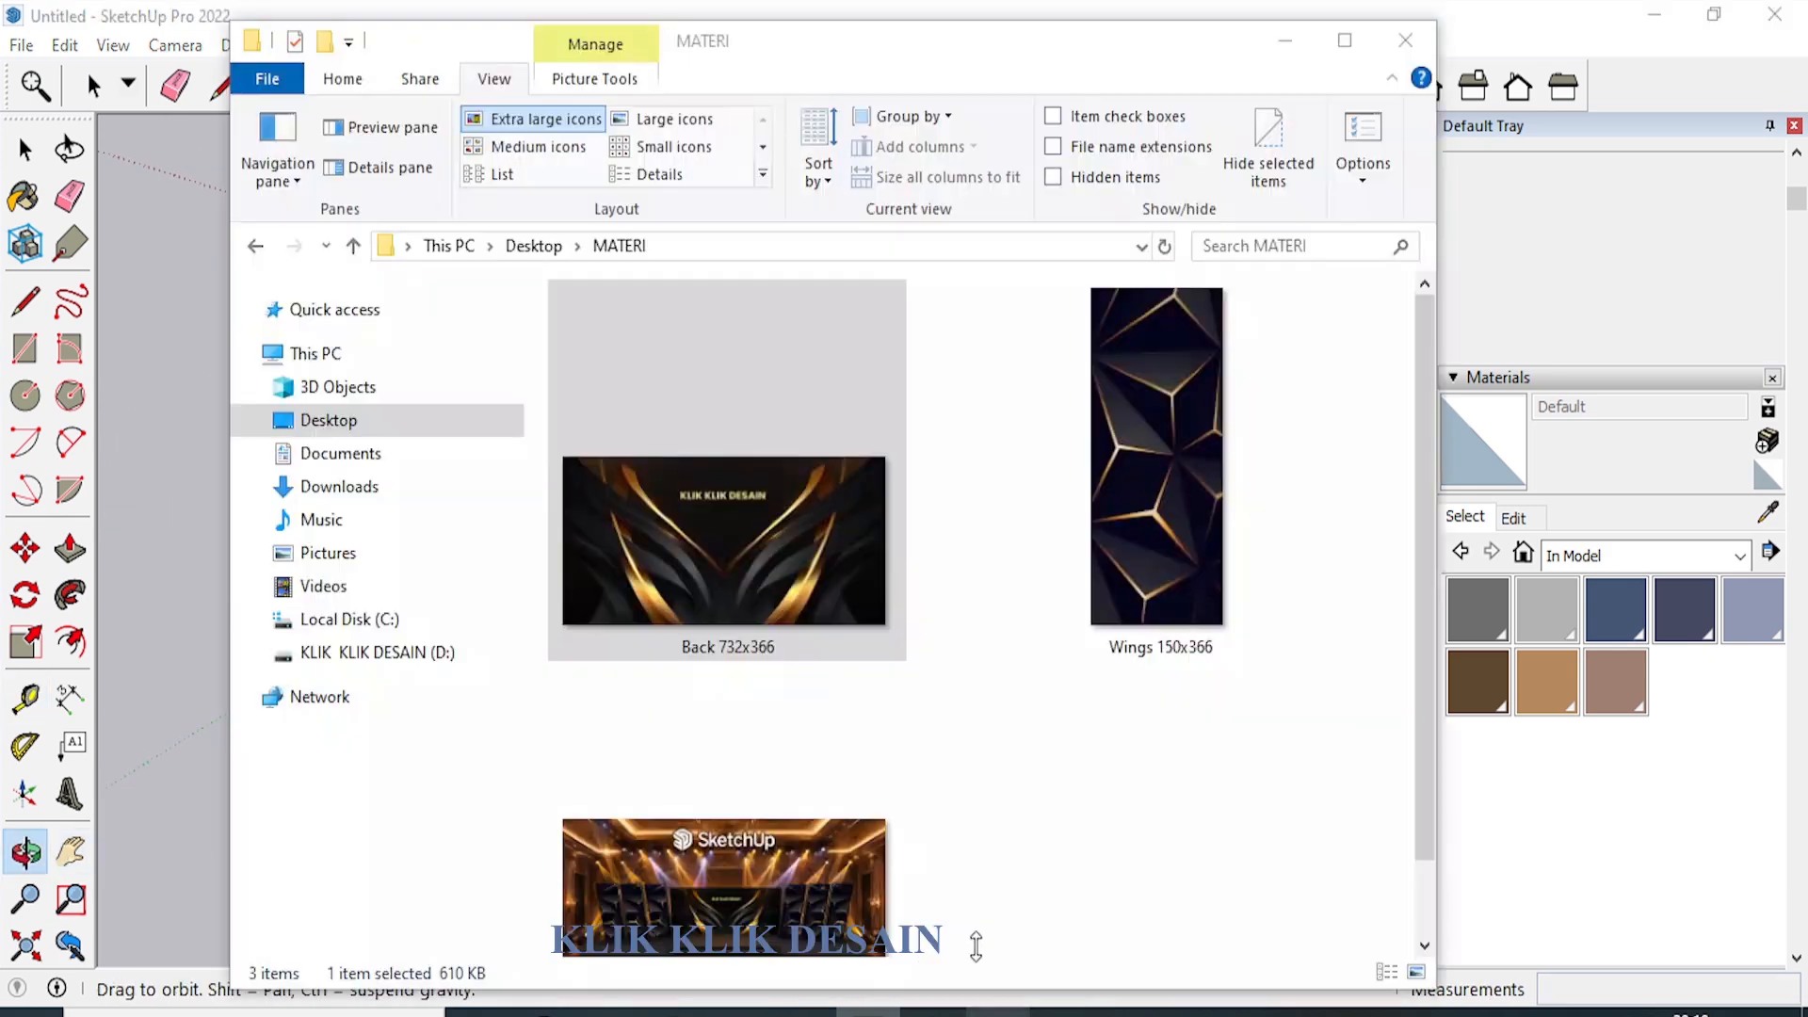
pyautogui.click(1187, 534)
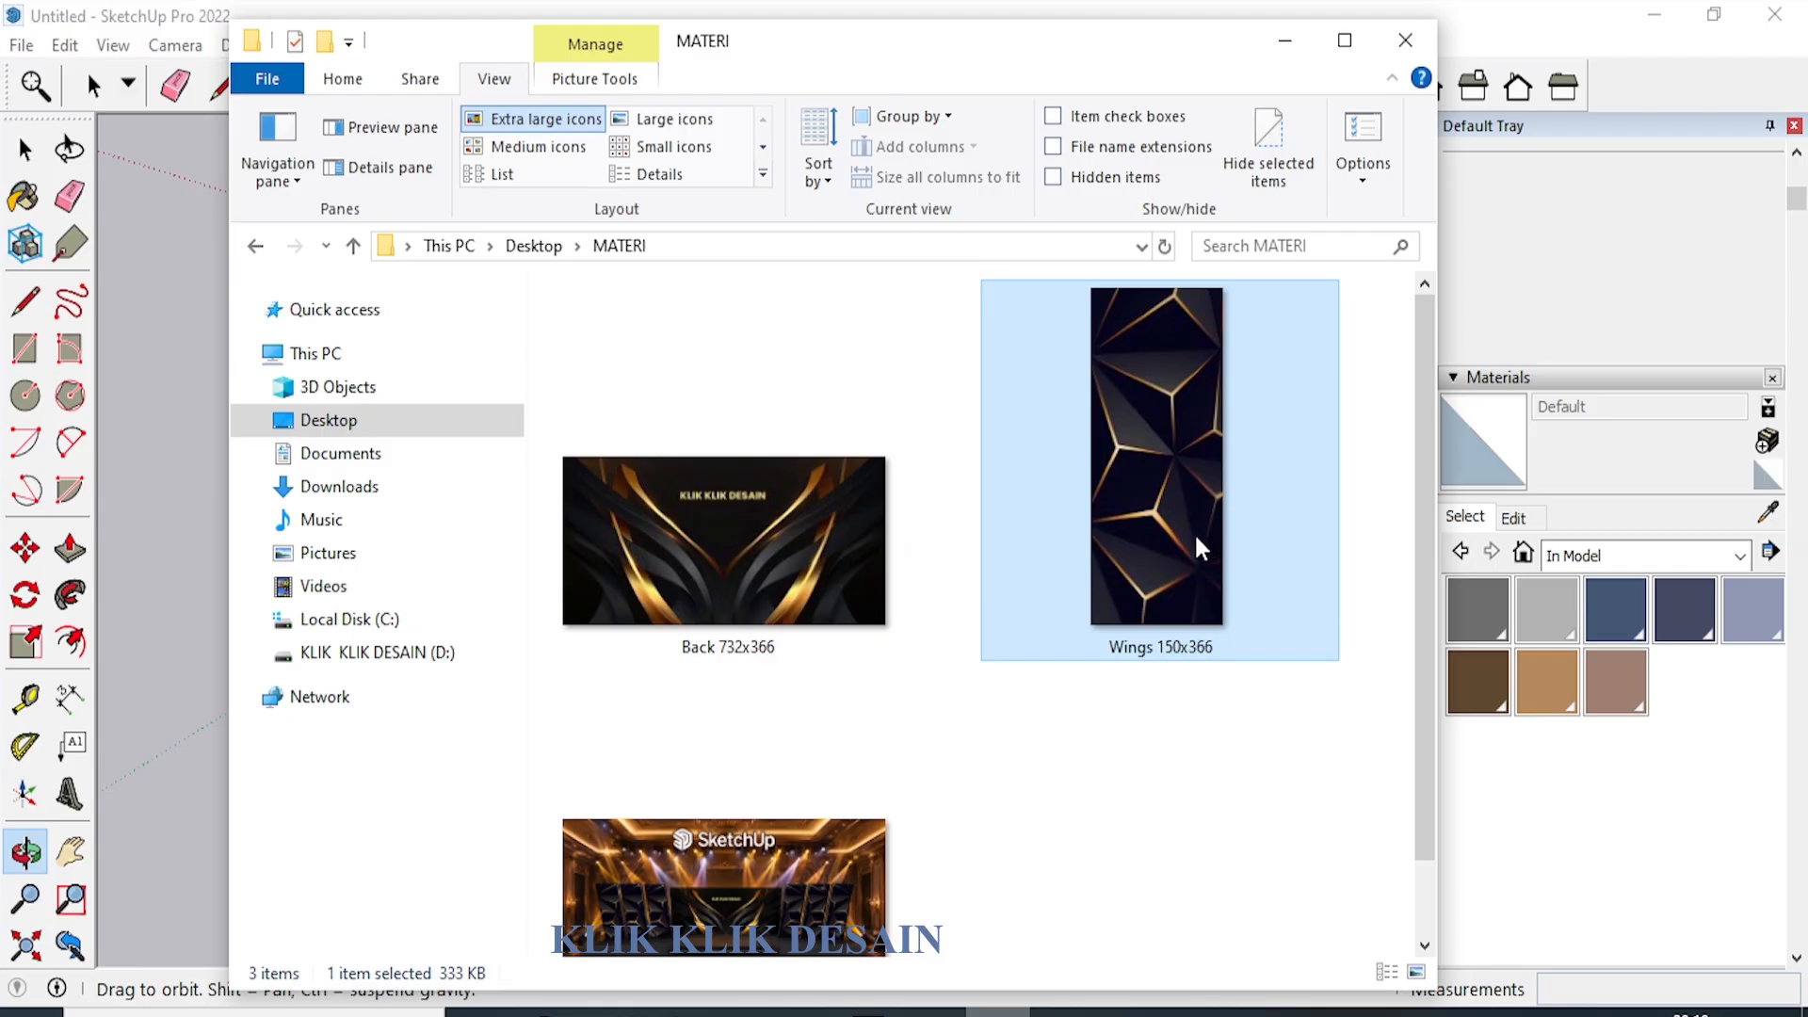
pyautogui.click(1171, 650)
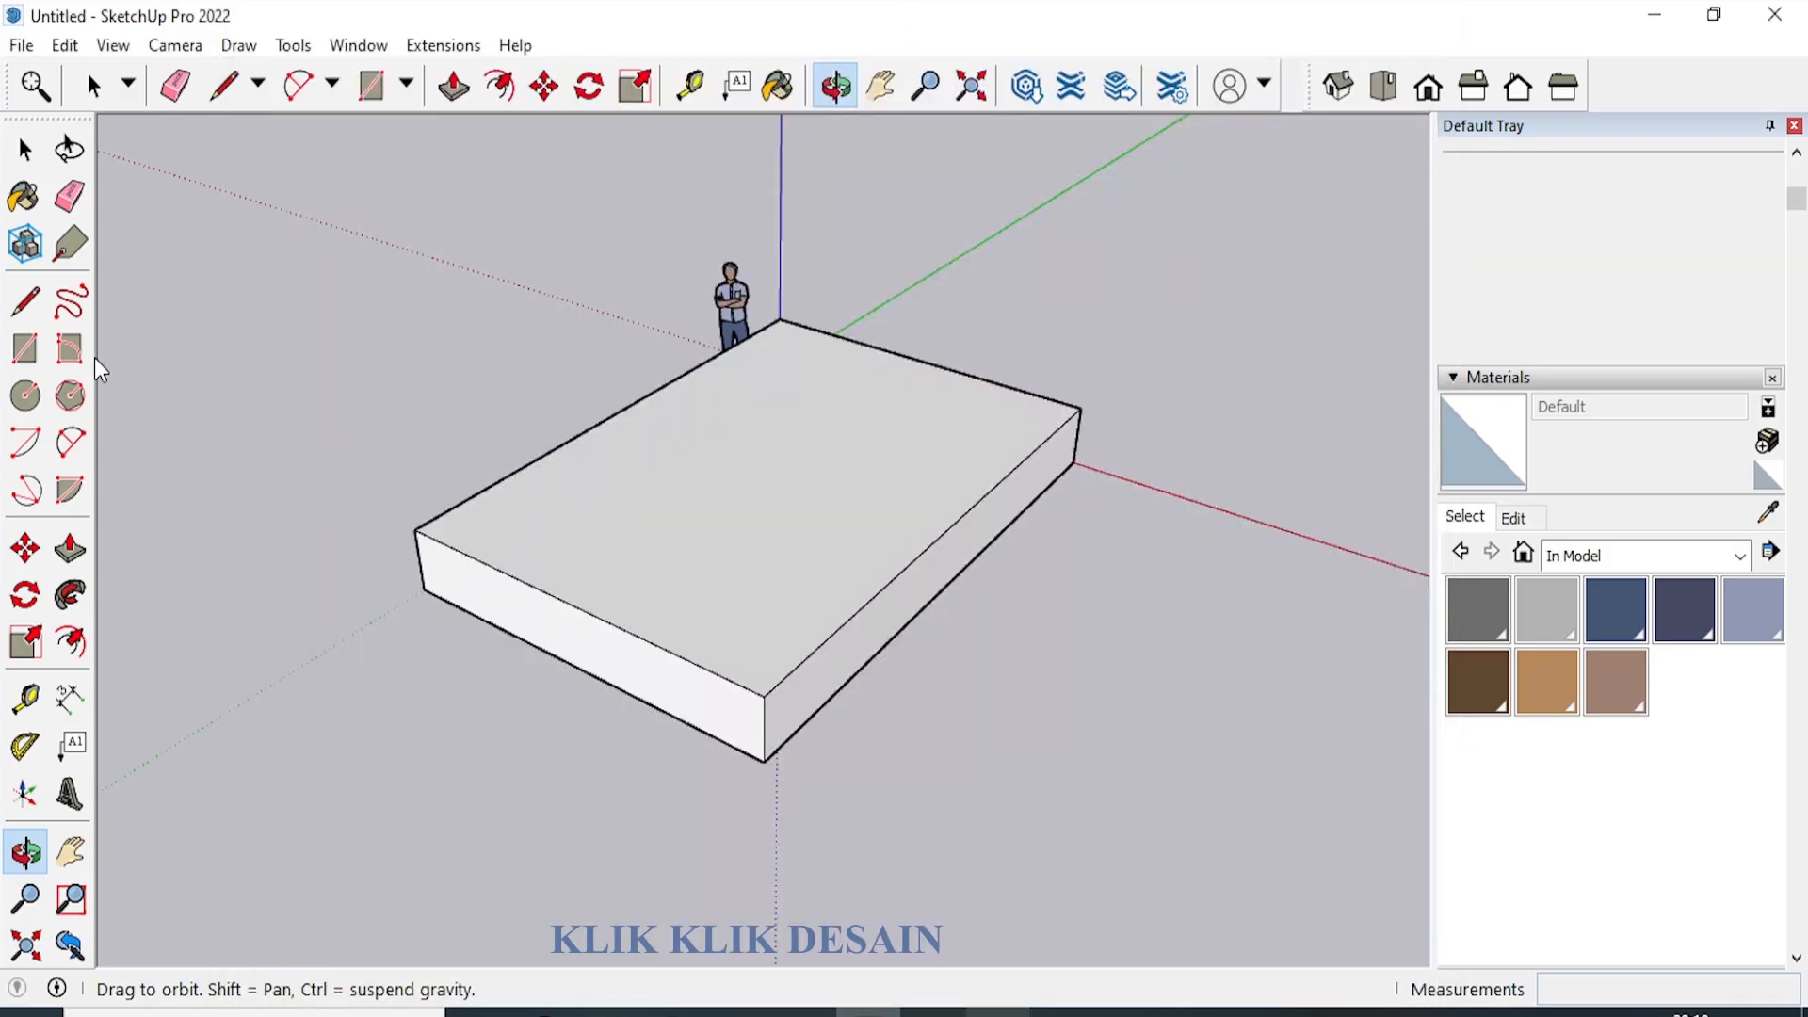
# Push/Pull both short end faces of the platform outward by 300 cm each.
pyautogui.click(71, 549)
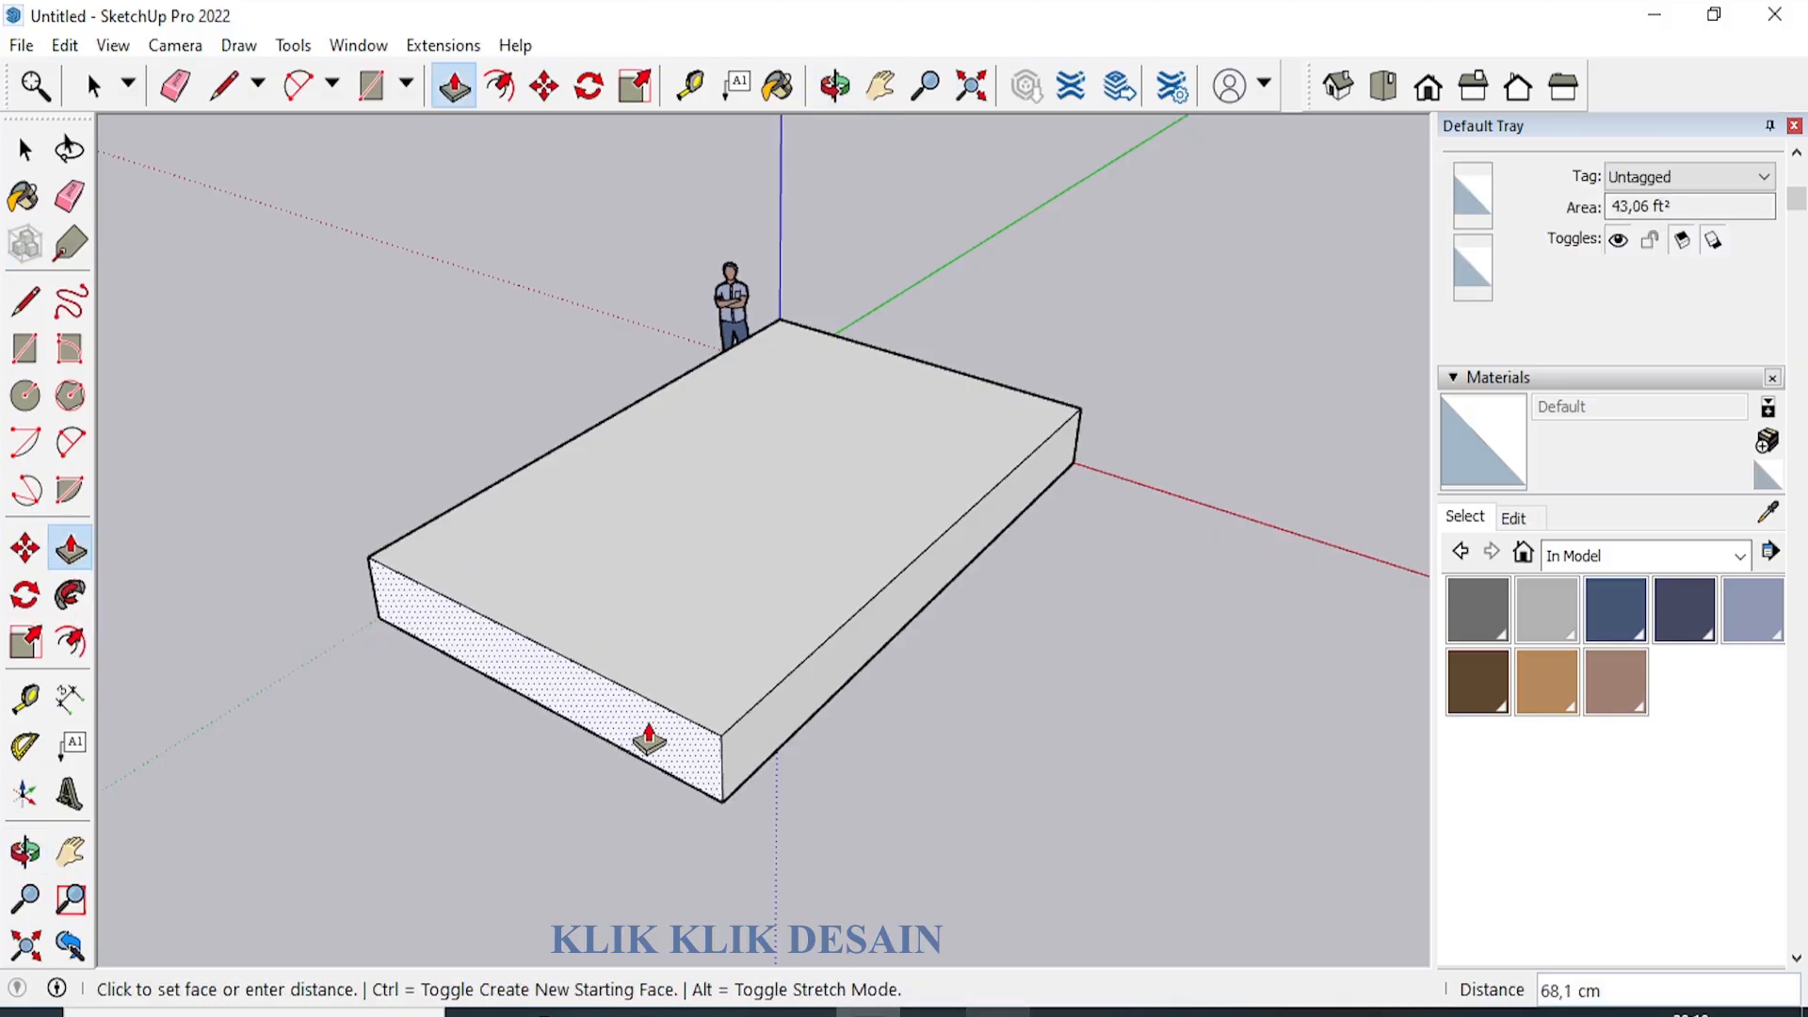
pyautogui.press('Return')
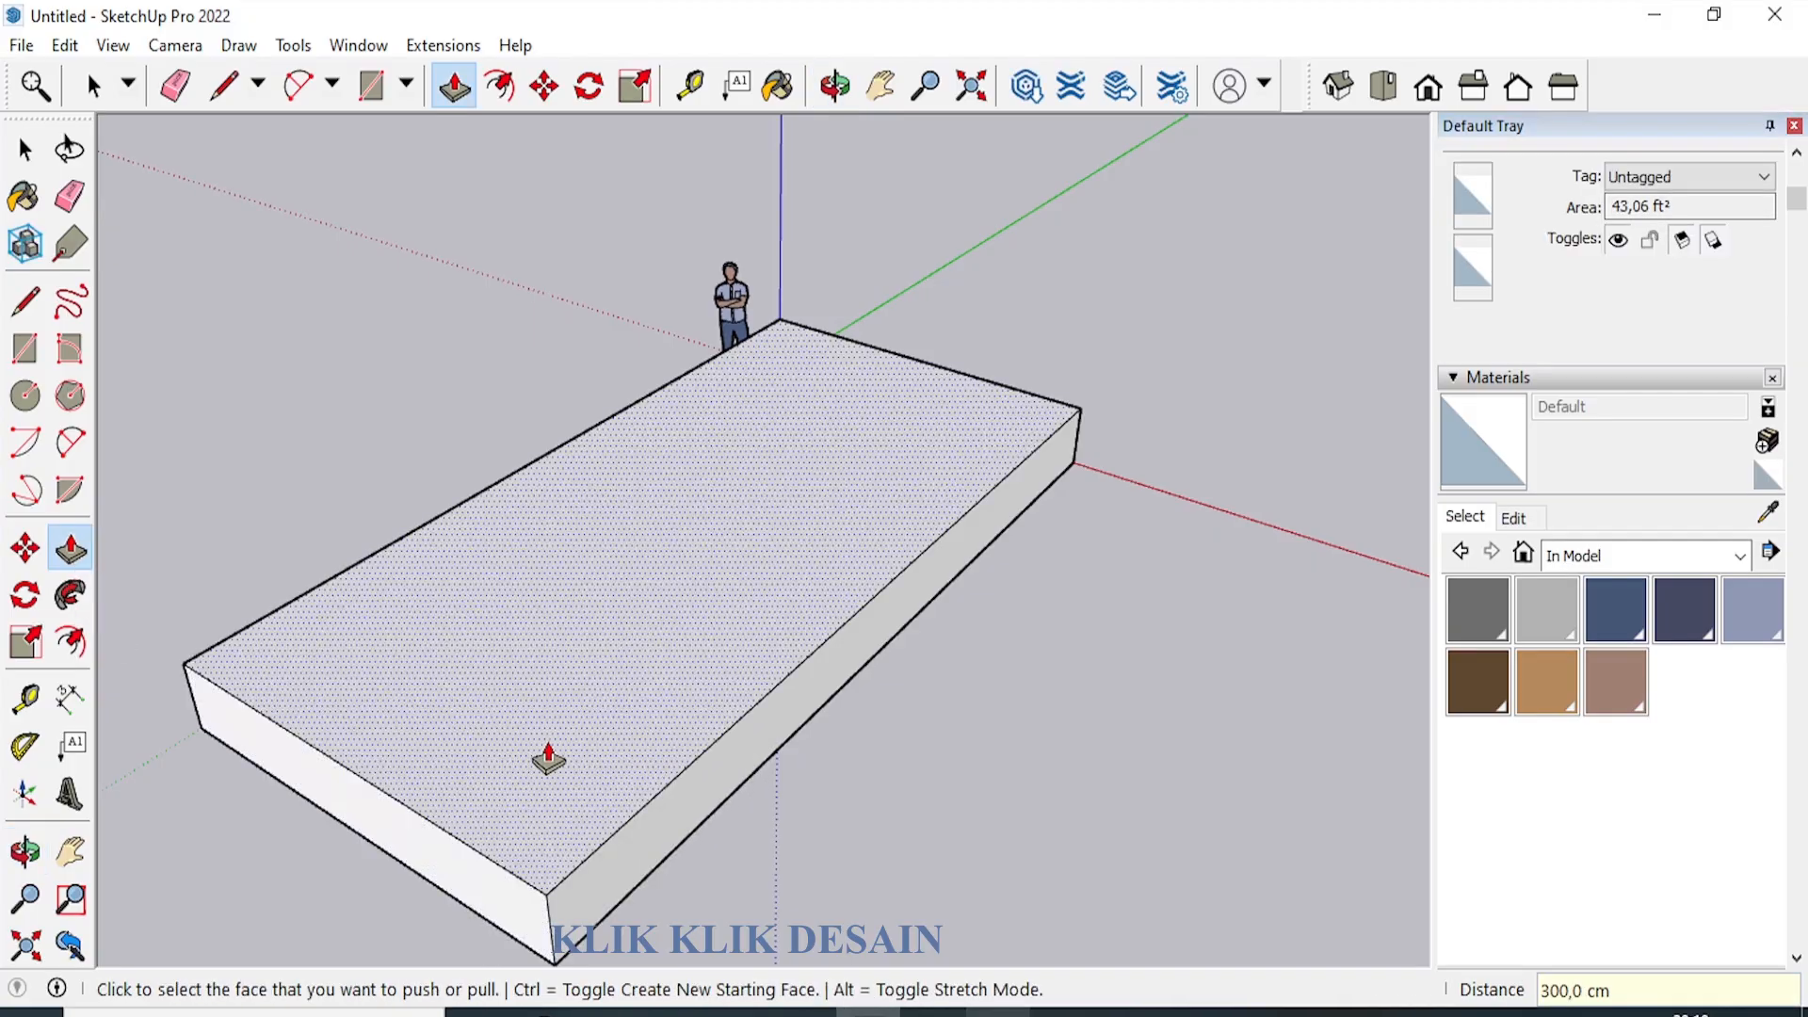
pyautogui.click(25, 852)
pyautogui.moveTo(392, 726); pyautogui.dragTo(420, 553)
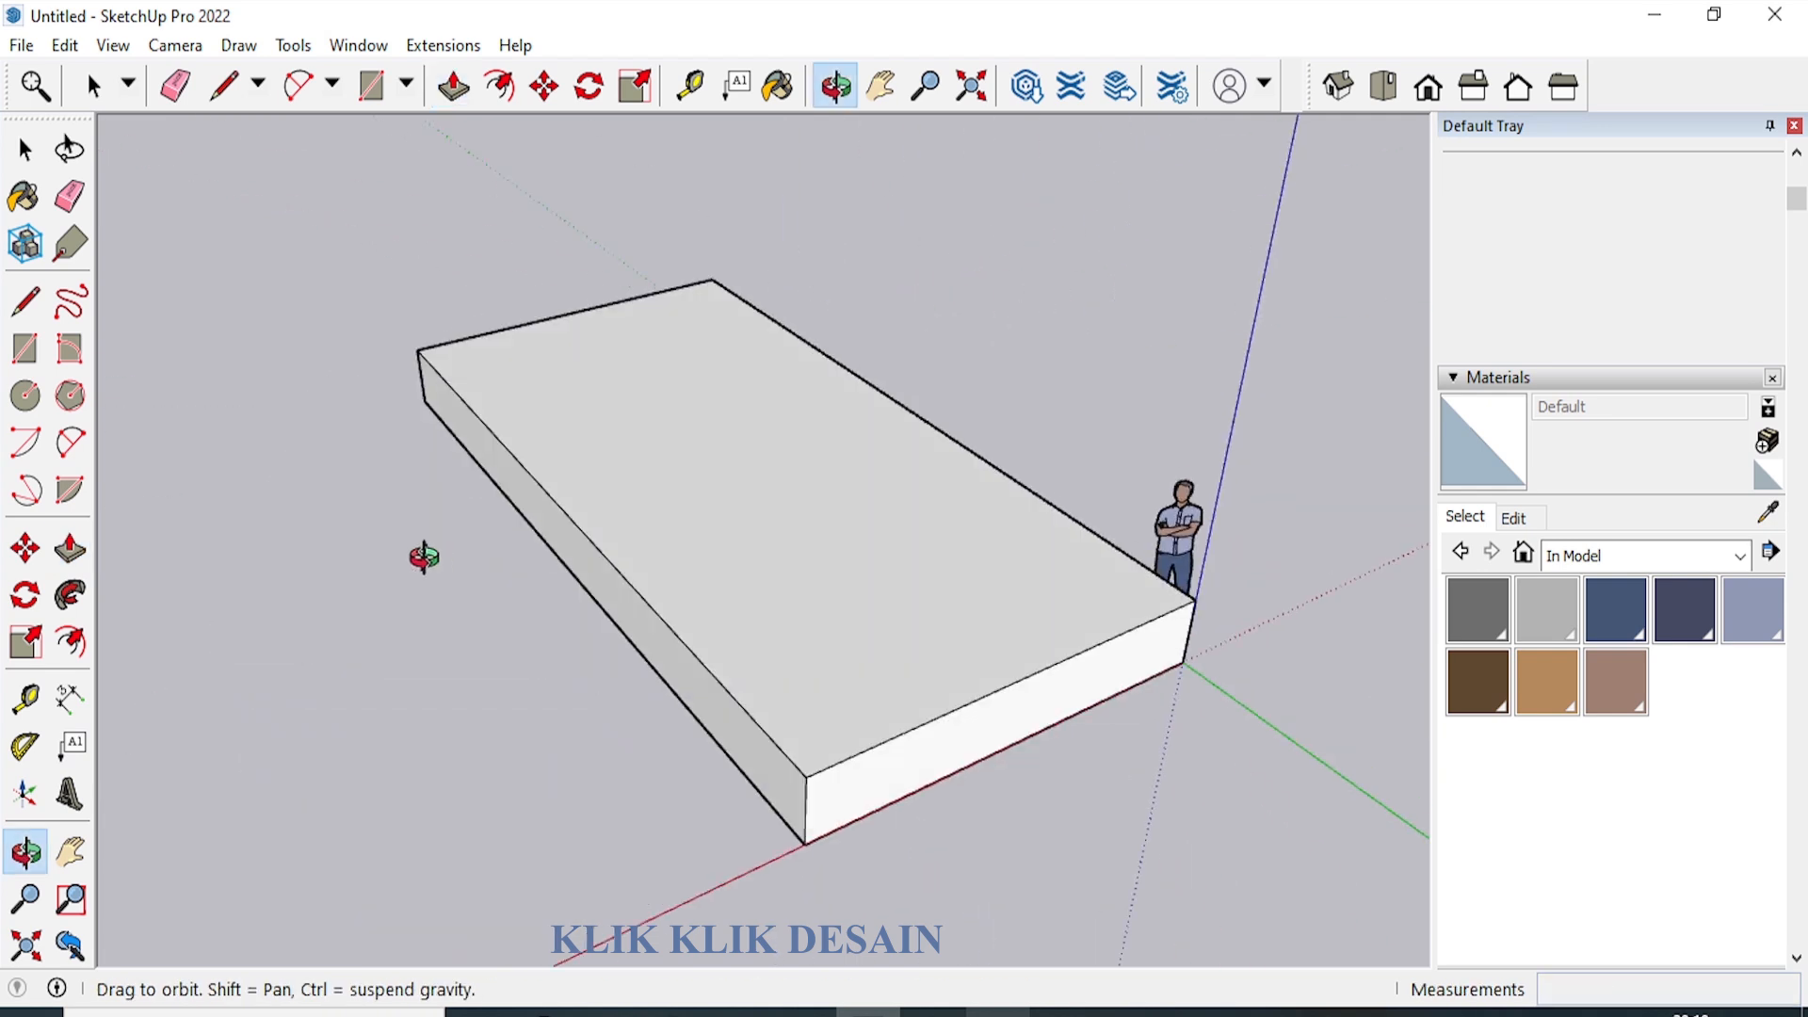
pyautogui.press('p')
pyautogui.click(878, 807)
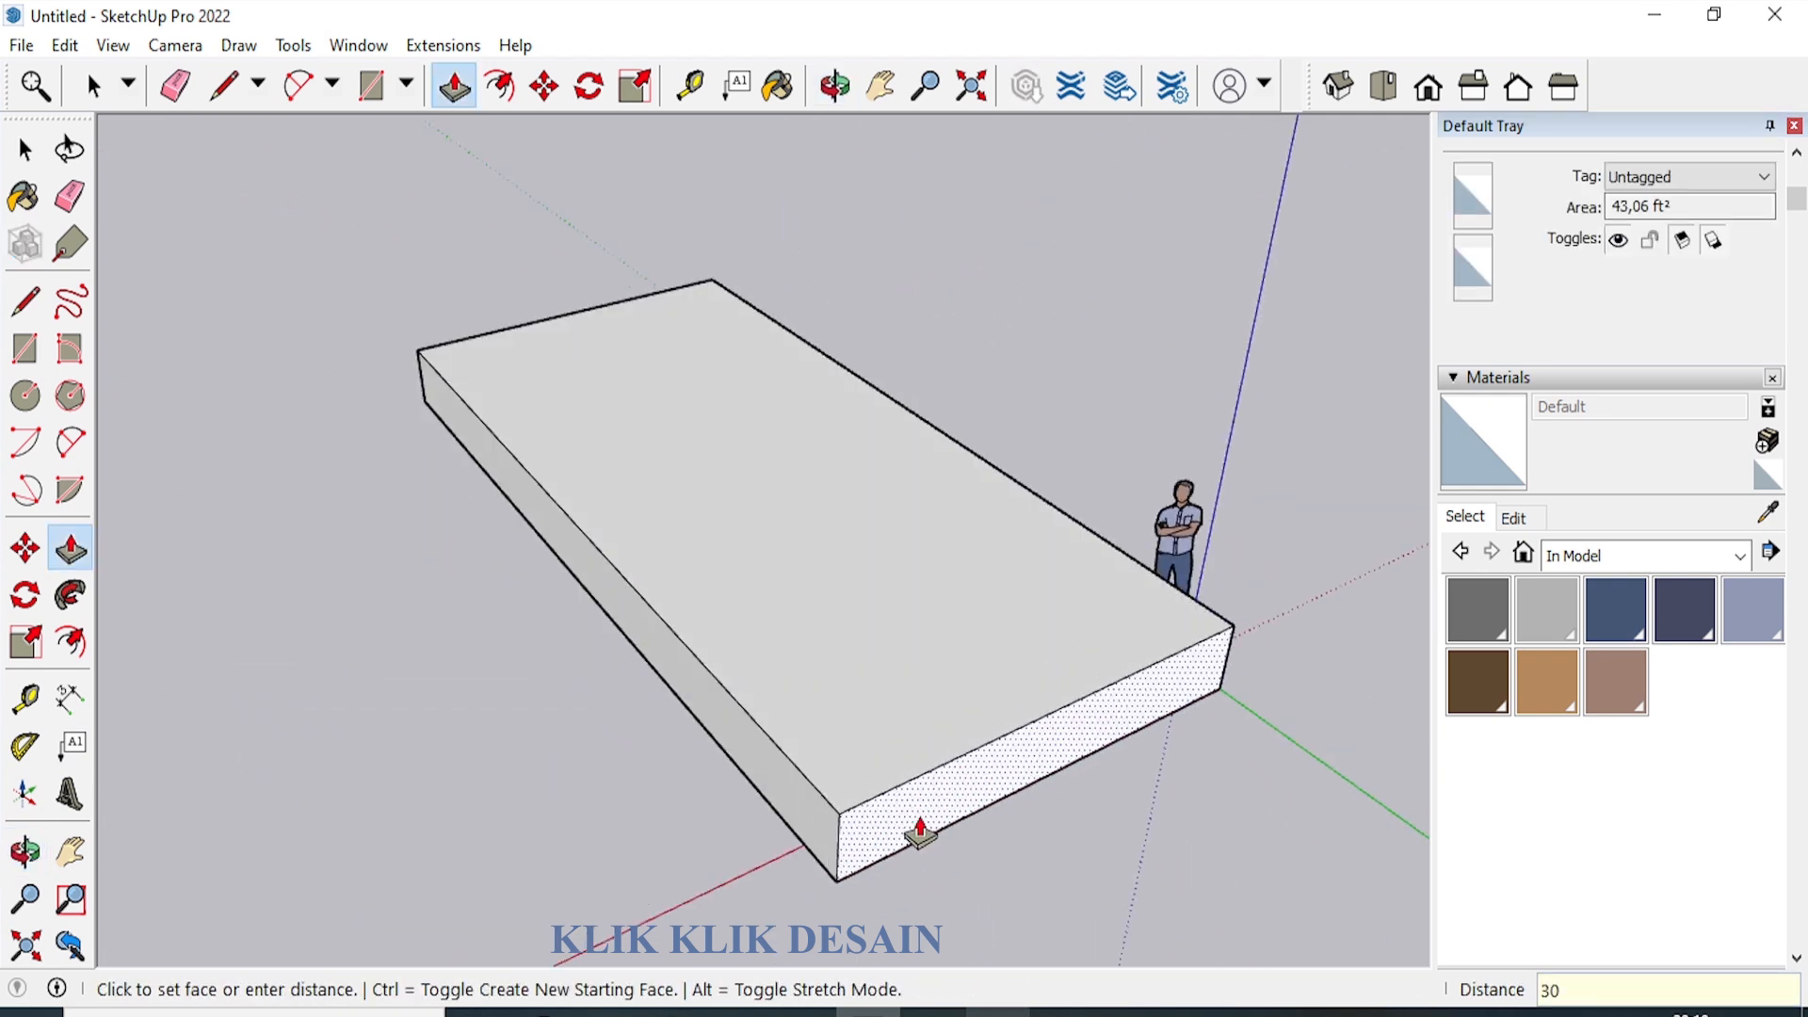
pyautogui.write('300')
pyautogui.press('Return')
pyautogui.scroll(-3, 593, 738)
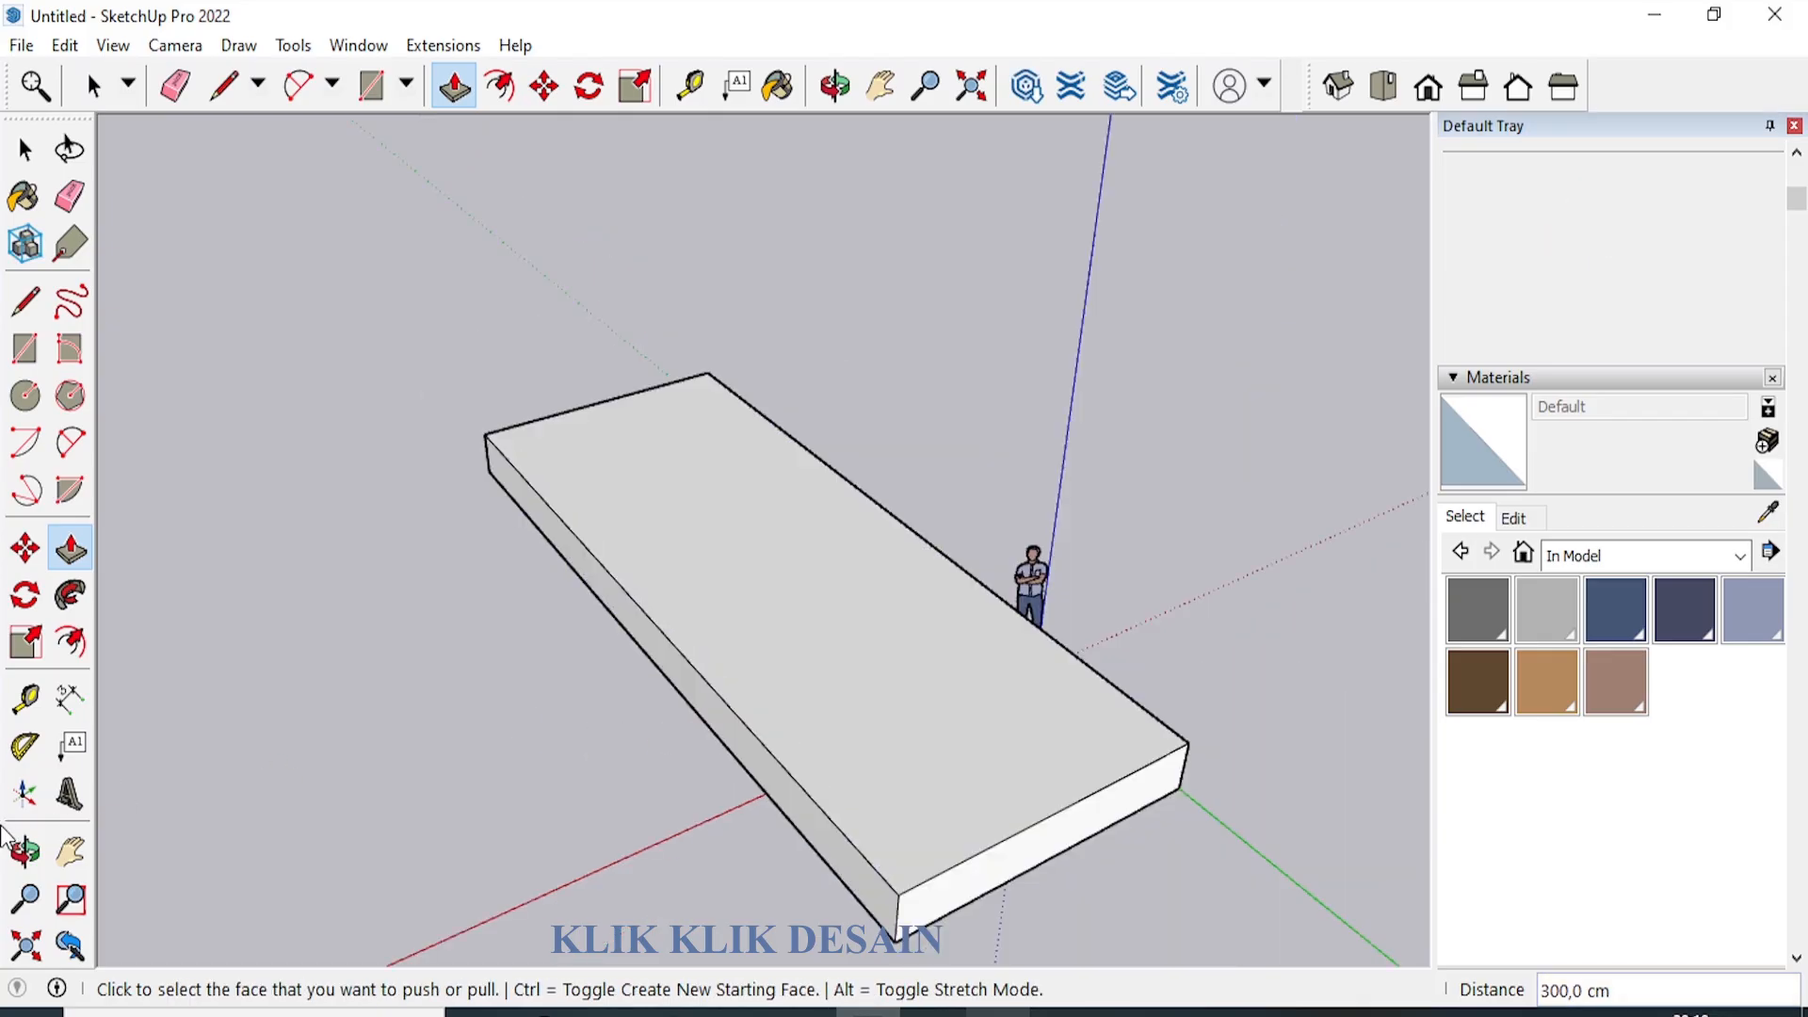
# Place a guide across the platform top, parallel to its short edge and offset 666 cm from it.
pyautogui.click(22, 854)
pyautogui.moveTo(678, 606); pyautogui.dragTo(314, 719)
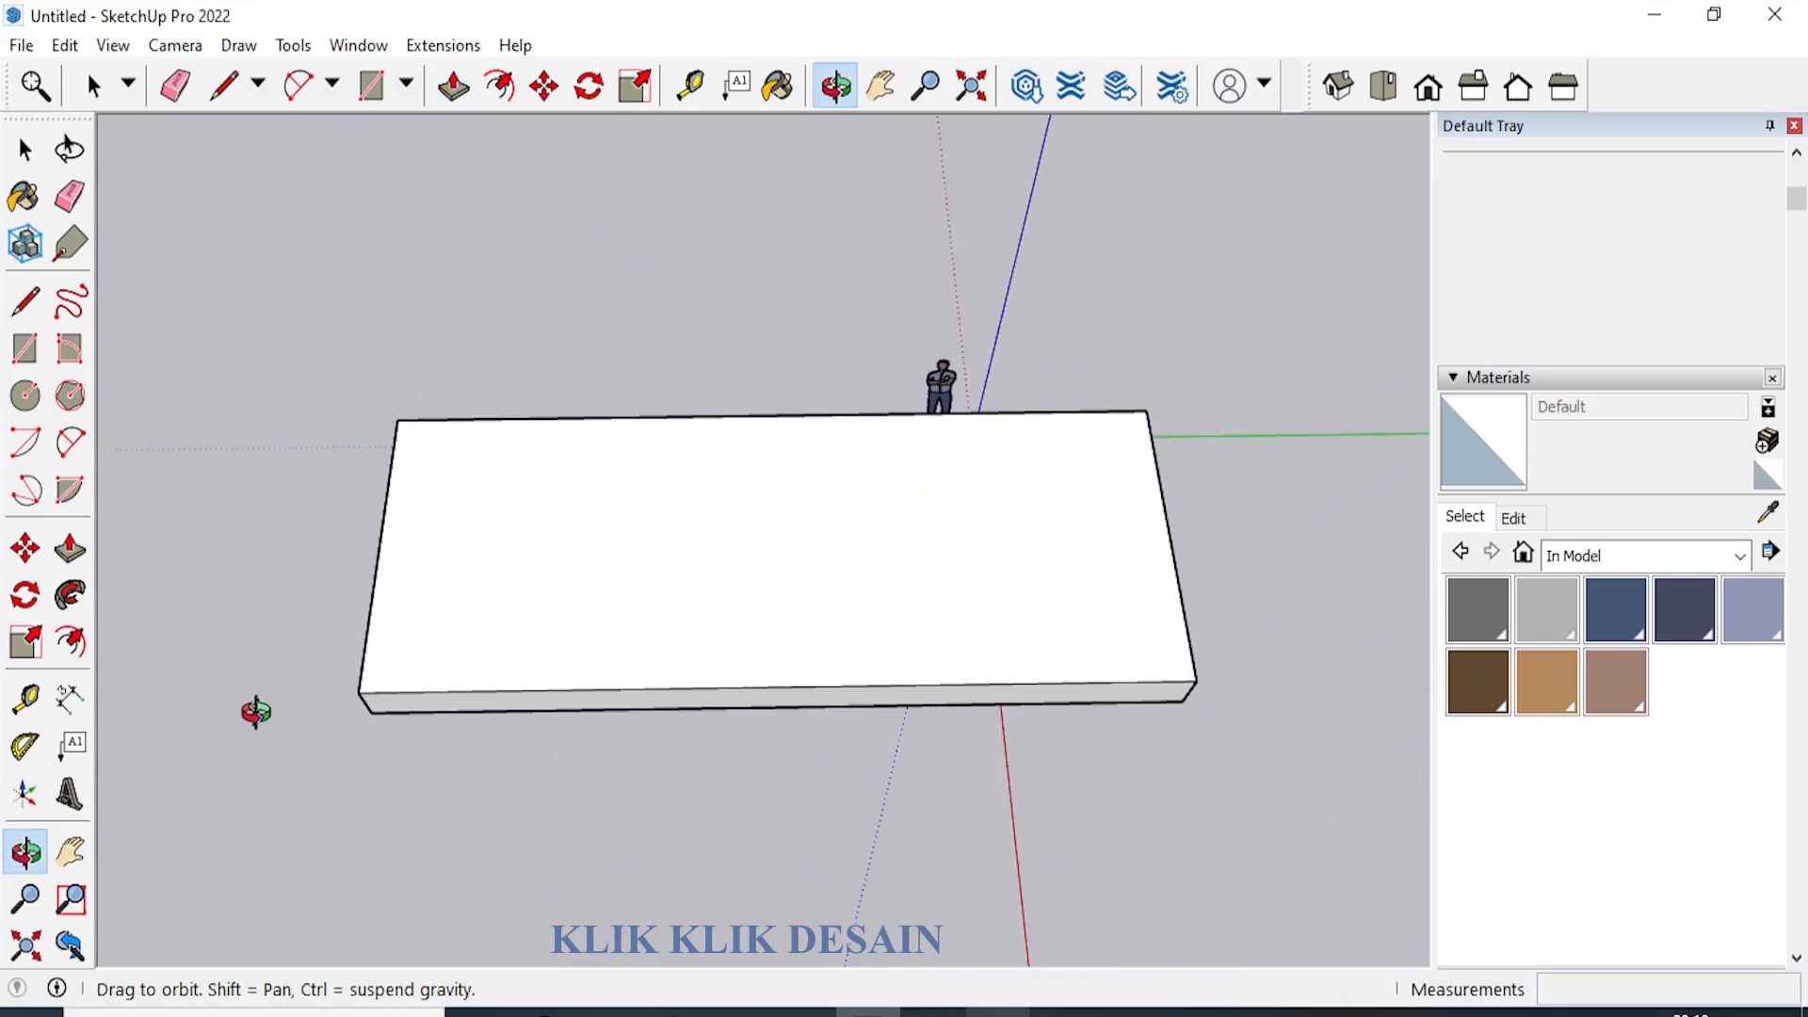
pyautogui.click(25, 699)
pyautogui.click(385, 502)
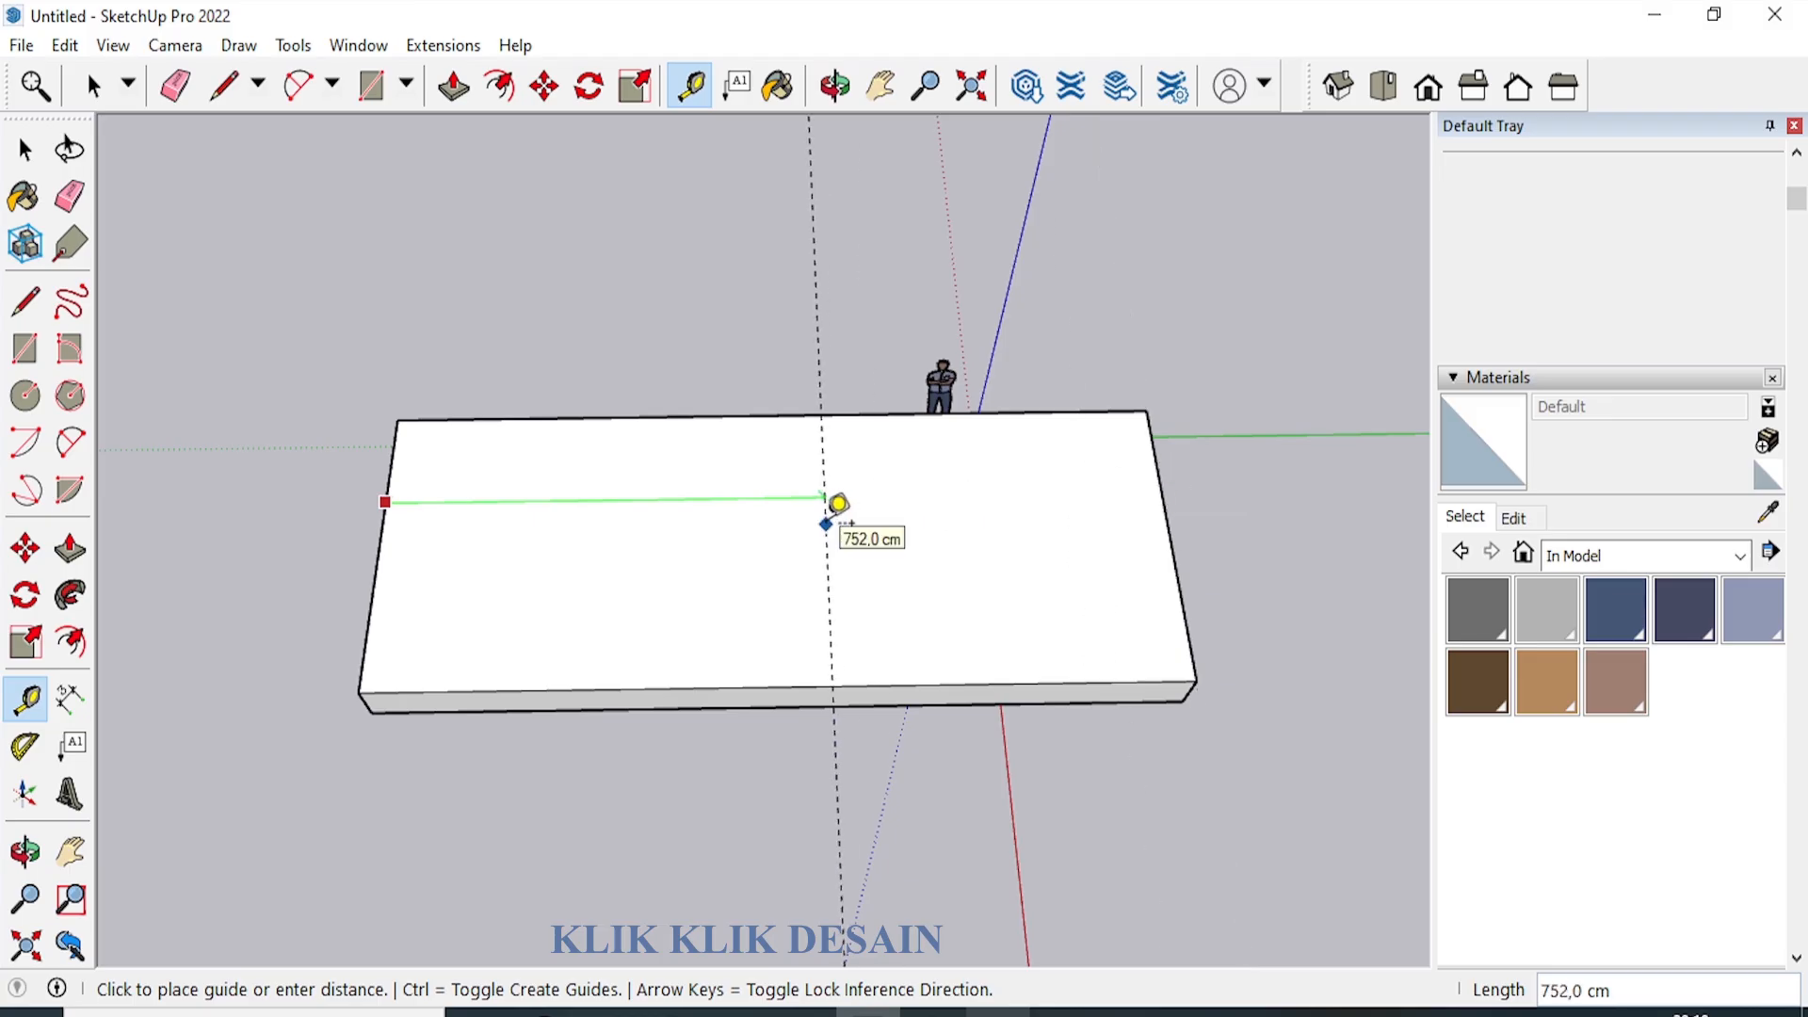
pyautogui.press('Return')
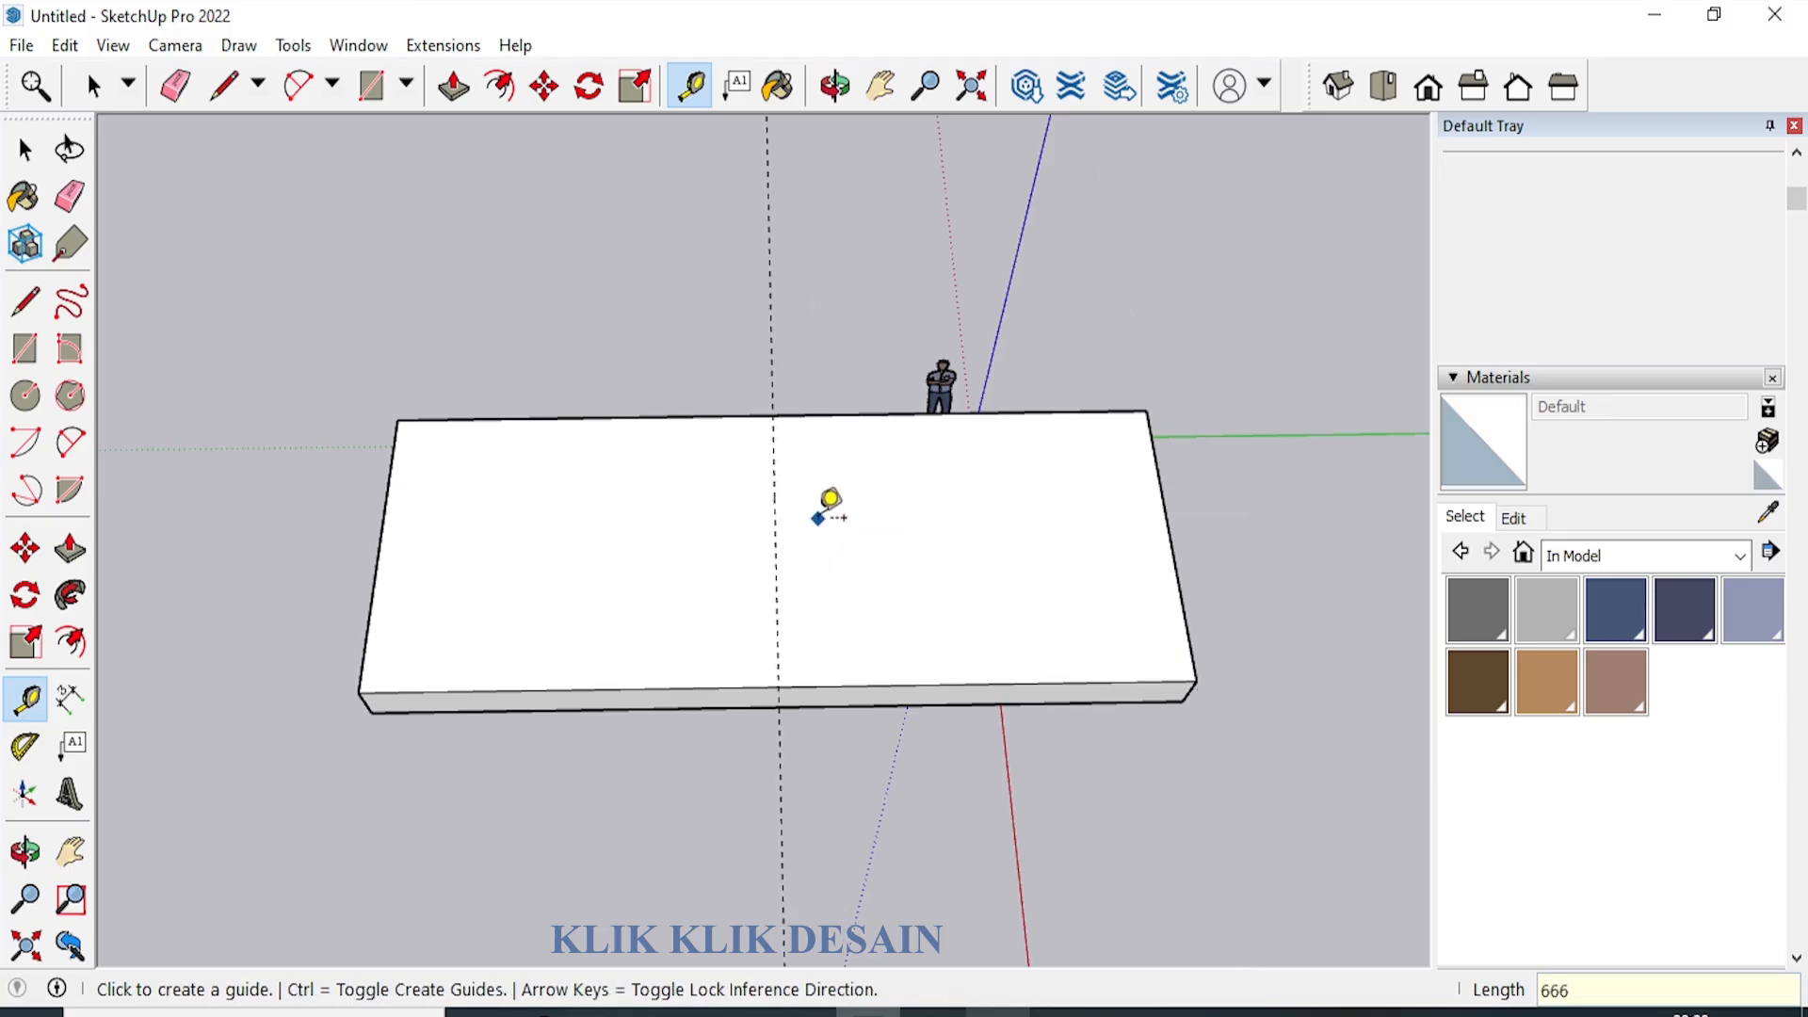
# Place two more guides offset 366 cm to either side of the platform's centre guide.
pyautogui.scroll(3, 829, 500)
pyautogui.click(753, 424)
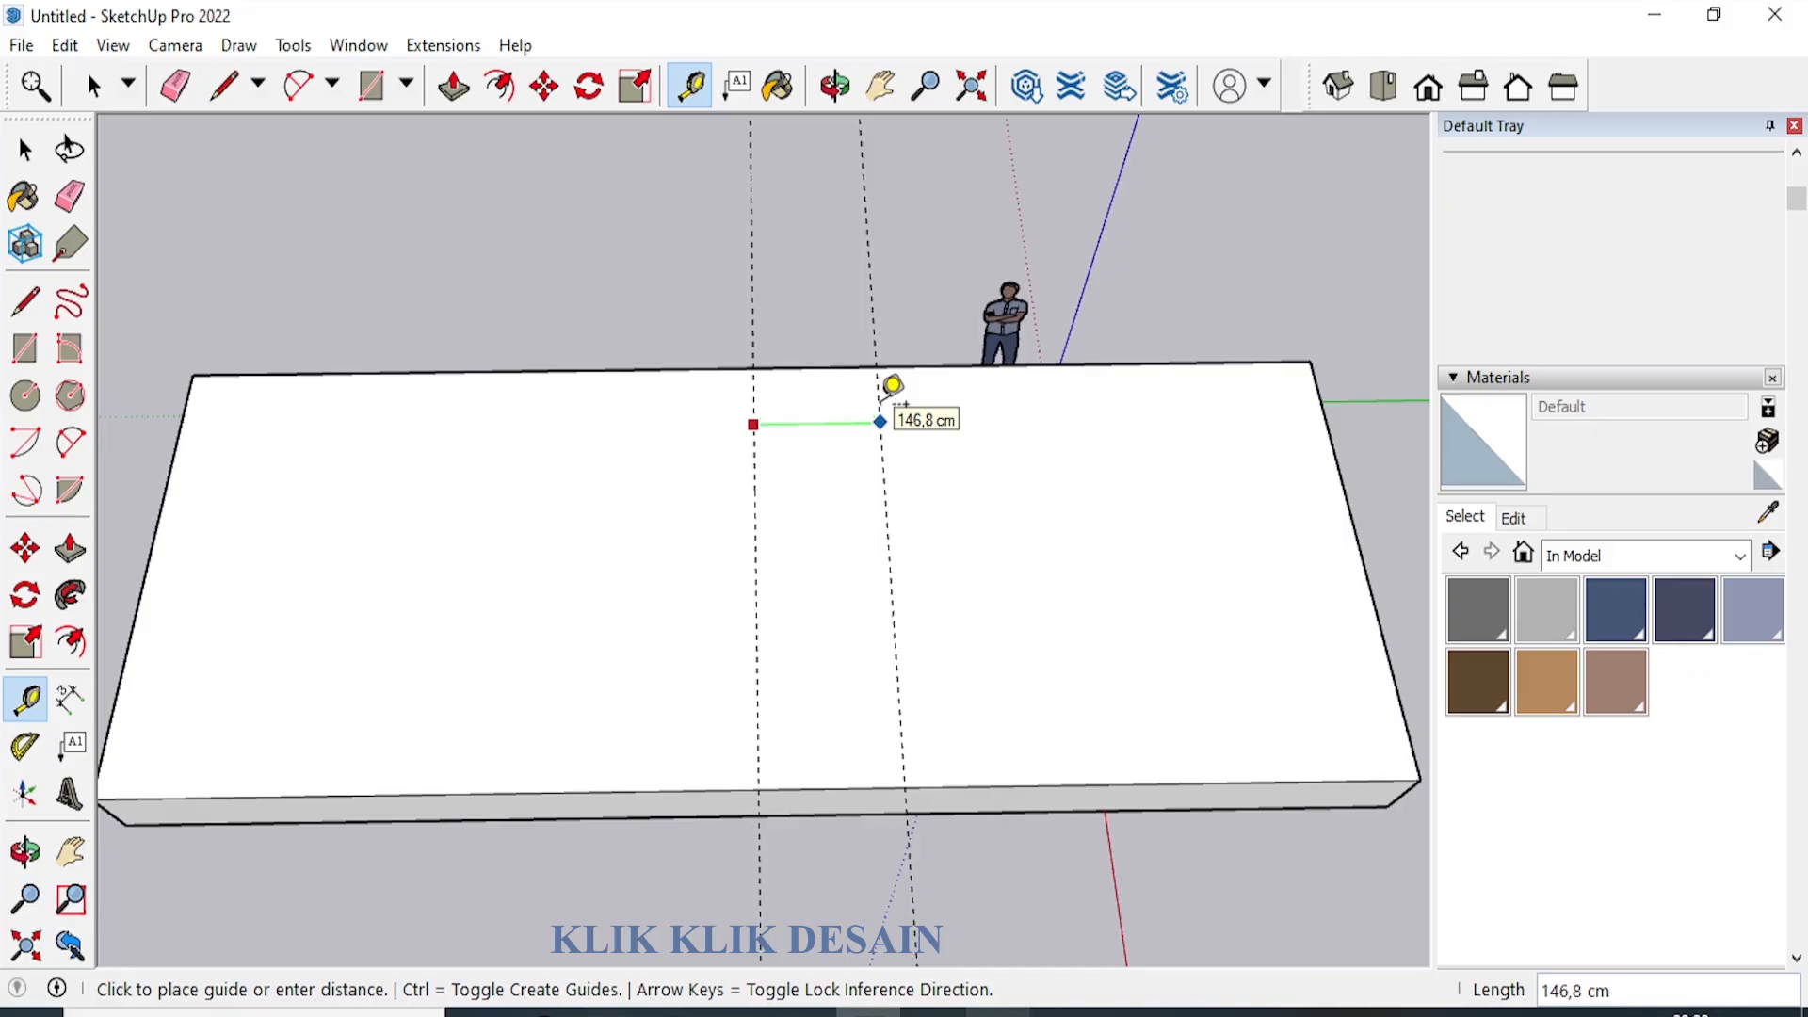
pyautogui.press('Return')
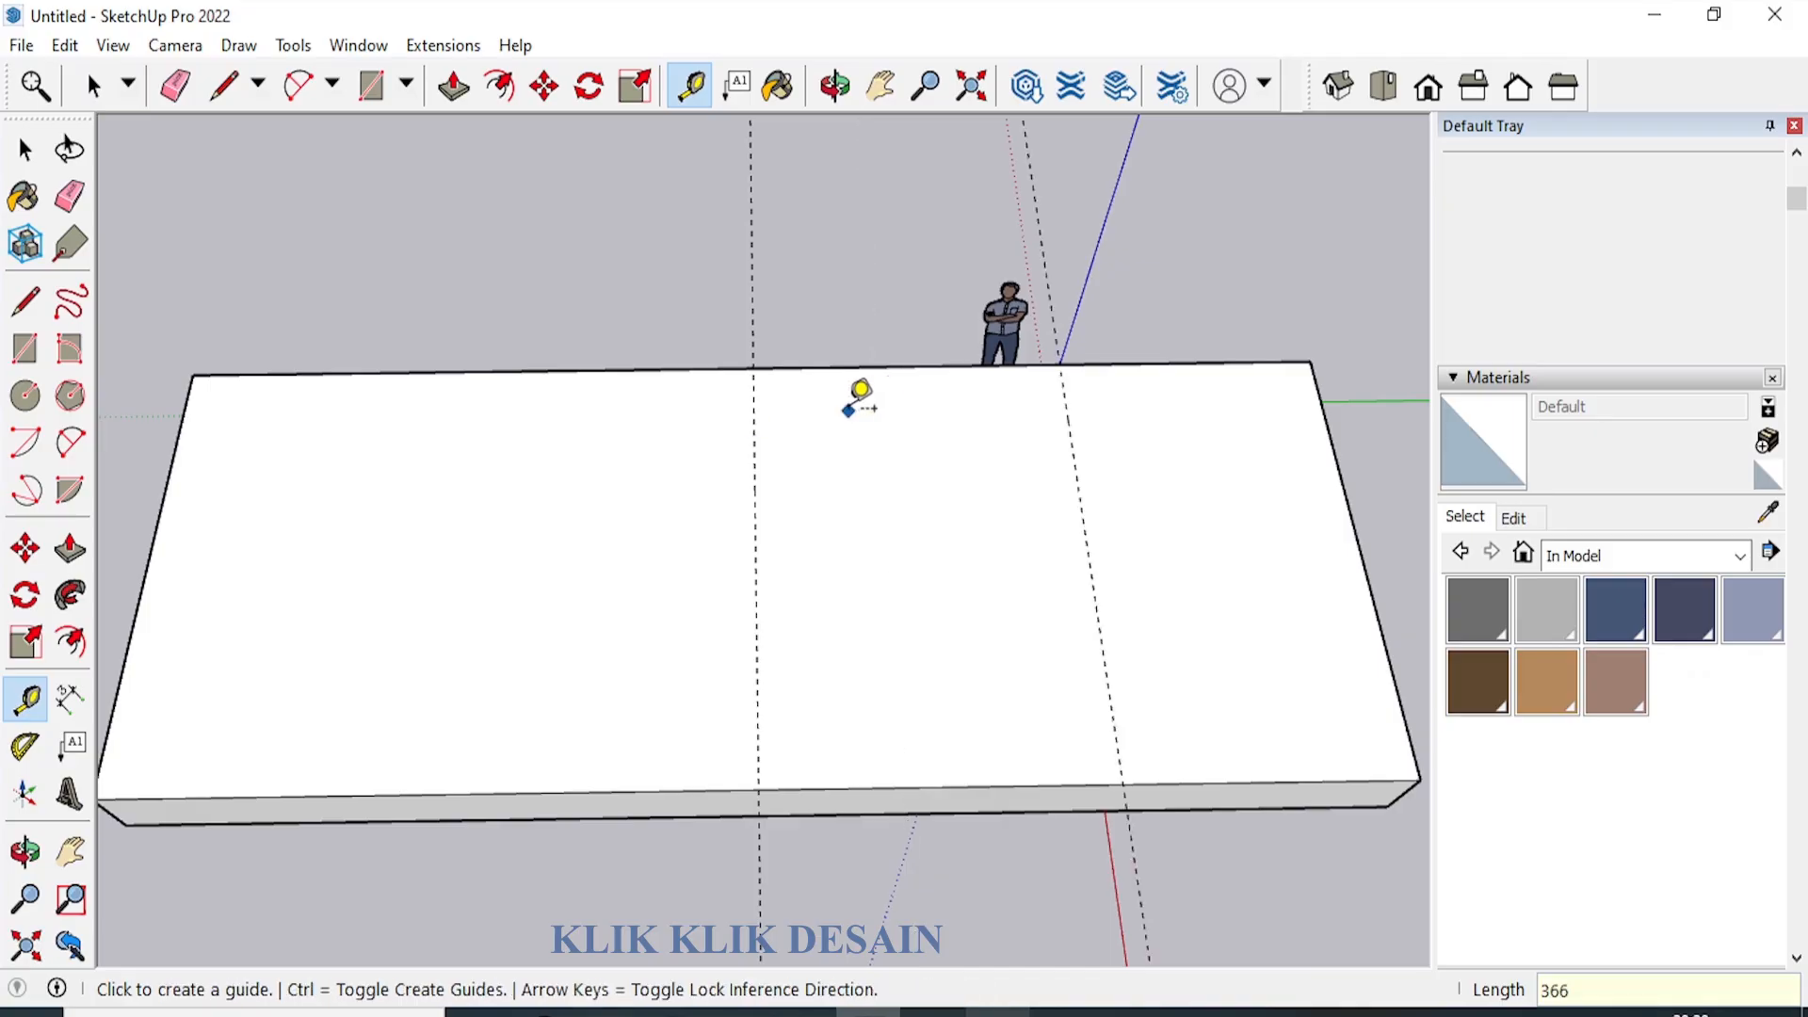
pyautogui.click(754, 454)
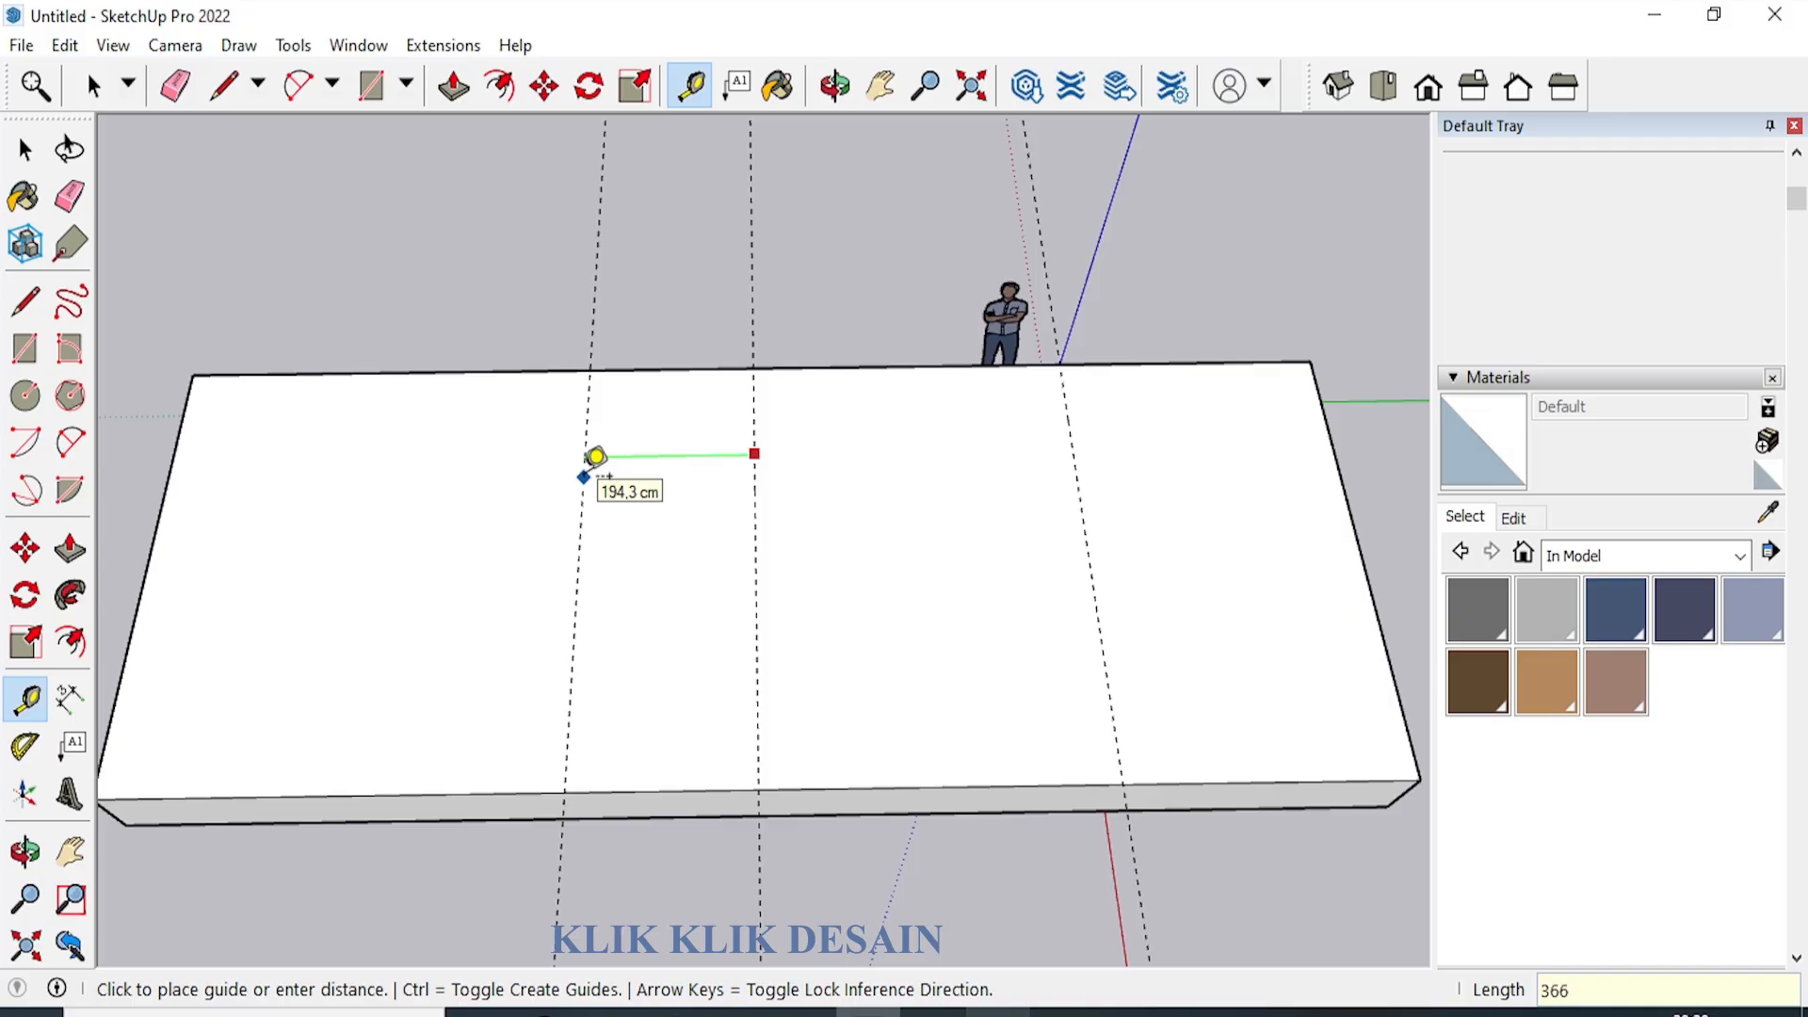
pyautogui.press('Return')
# Select the whole platform, paint it with Color M06 from the Colors collection, and make it a group.
pyautogui.scroll(3, 556, 228)
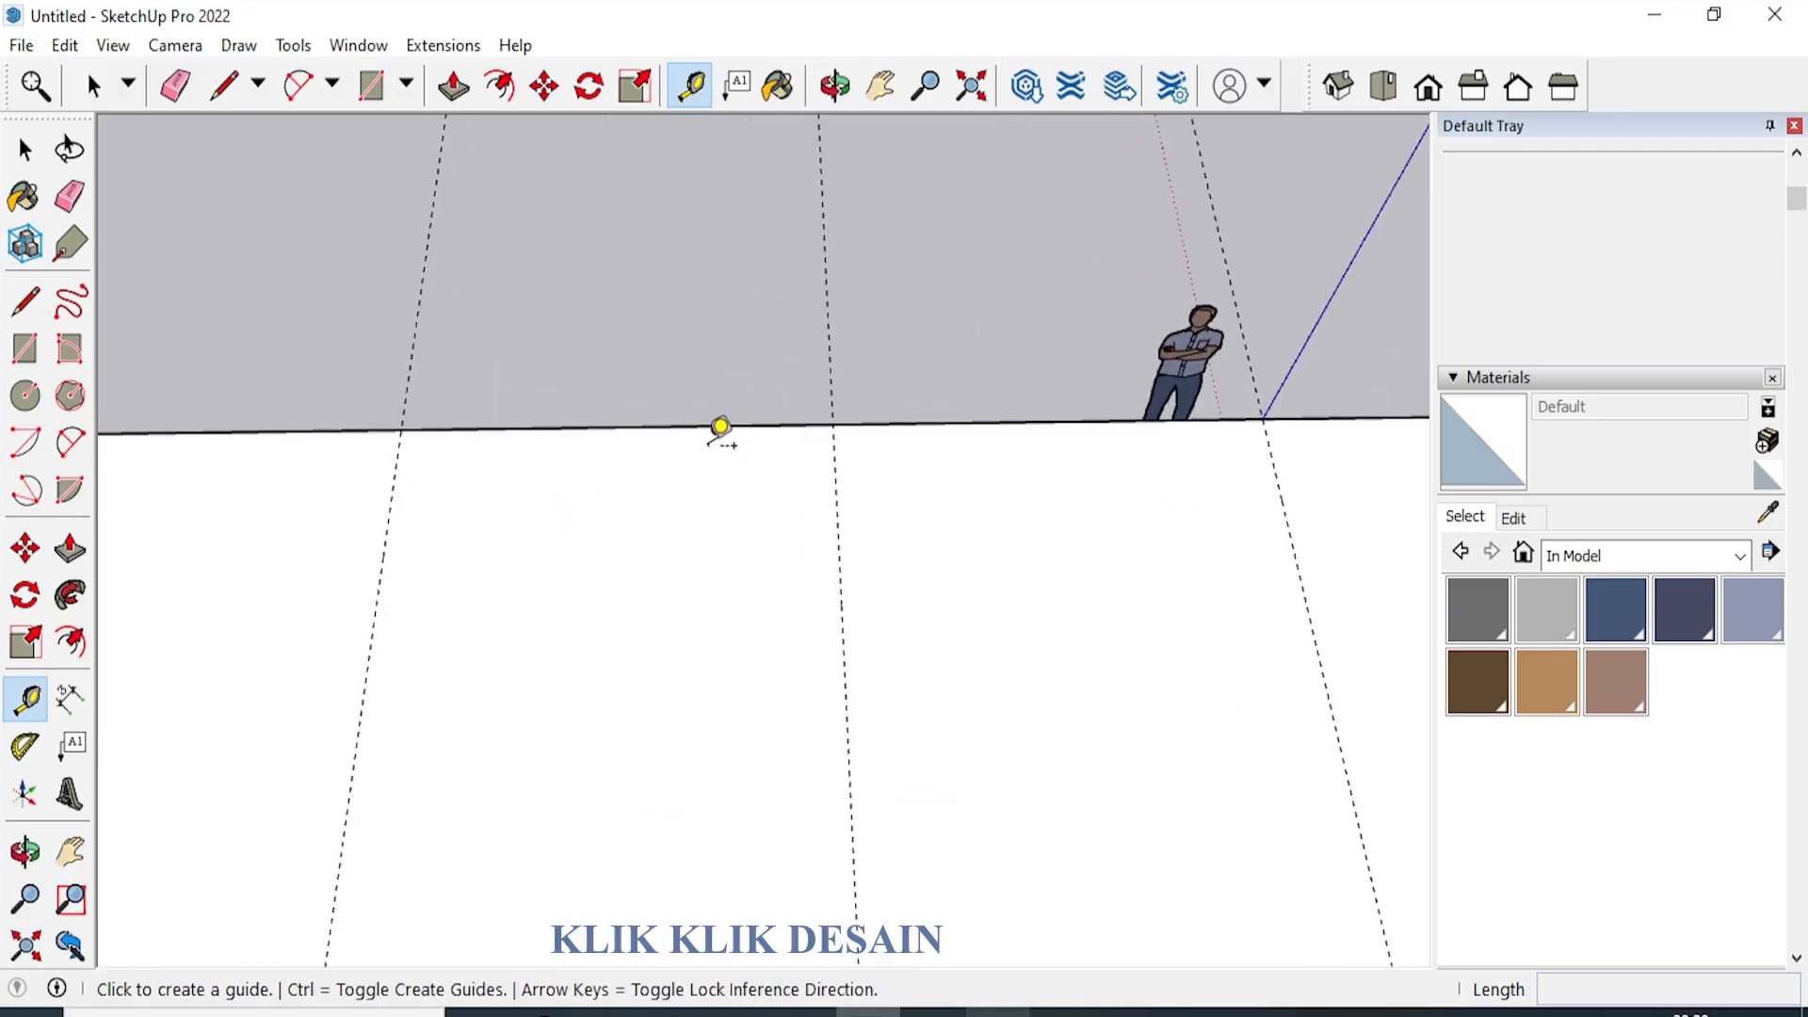
pyautogui.scroll(-3, 720, 428)
pyautogui.press('space')
pyautogui.click(844, 610)
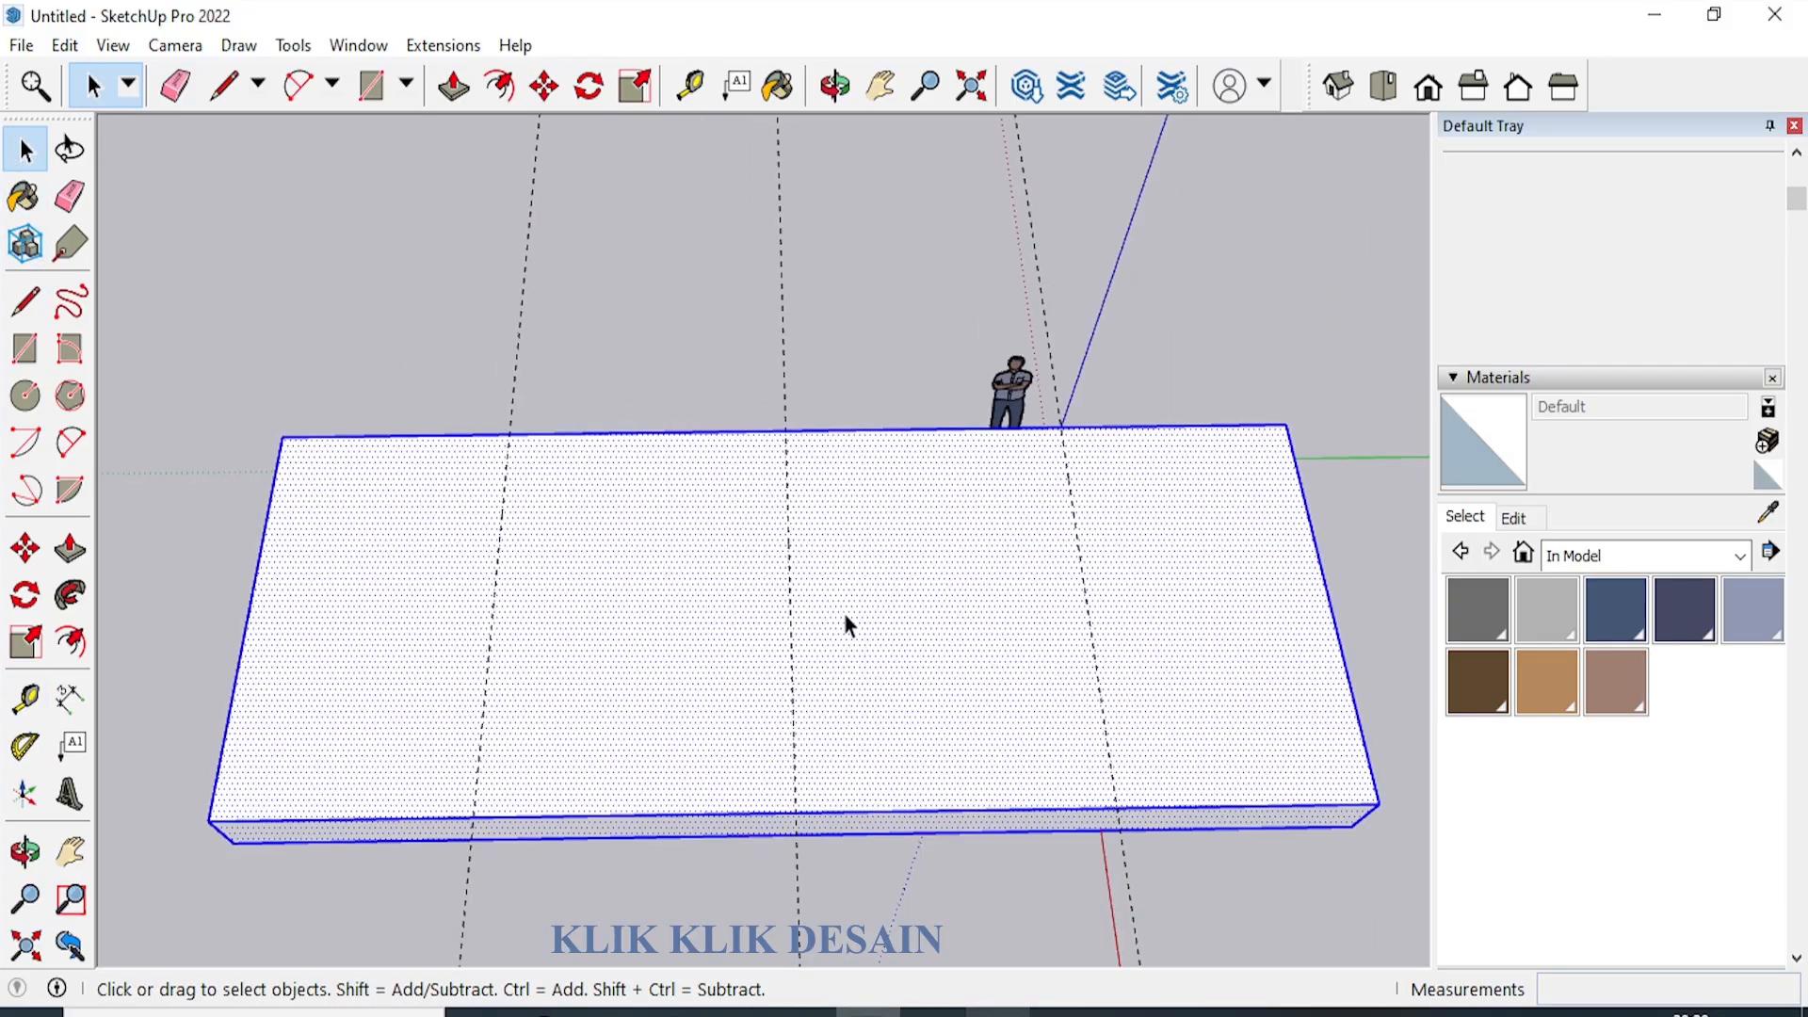
pyautogui.click(1622, 557)
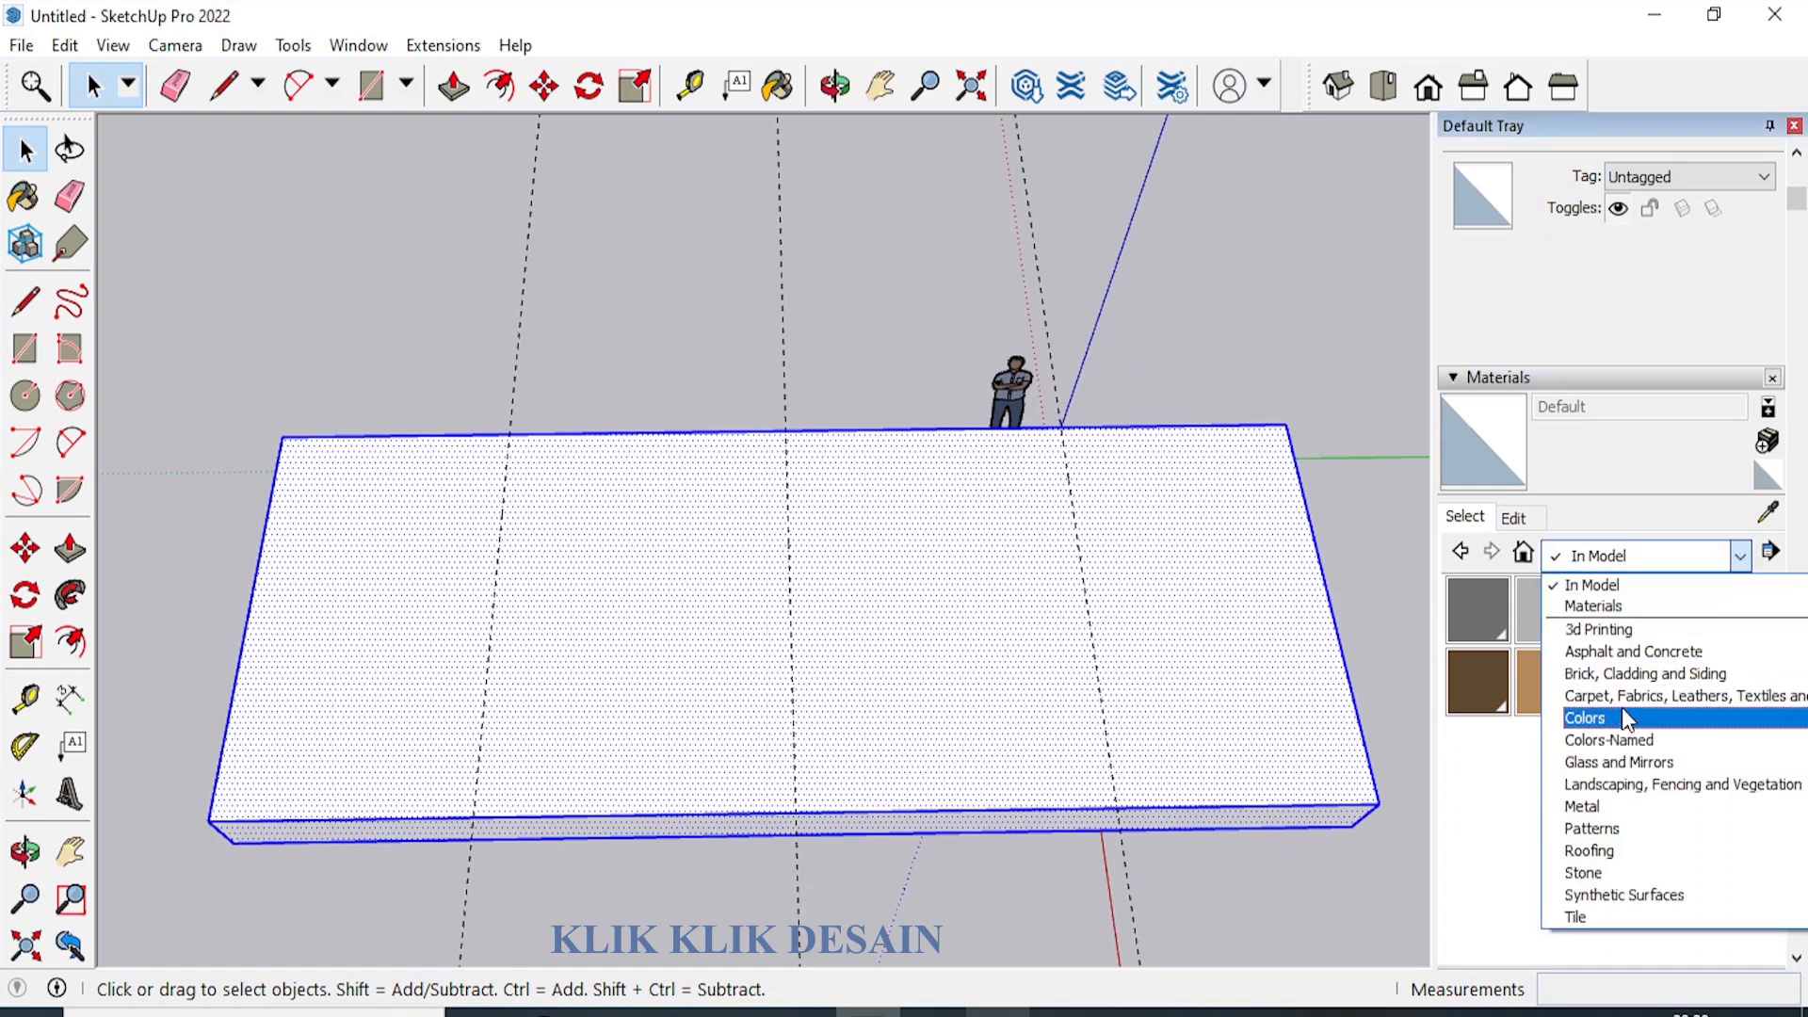
pyautogui.click(1585, 718)
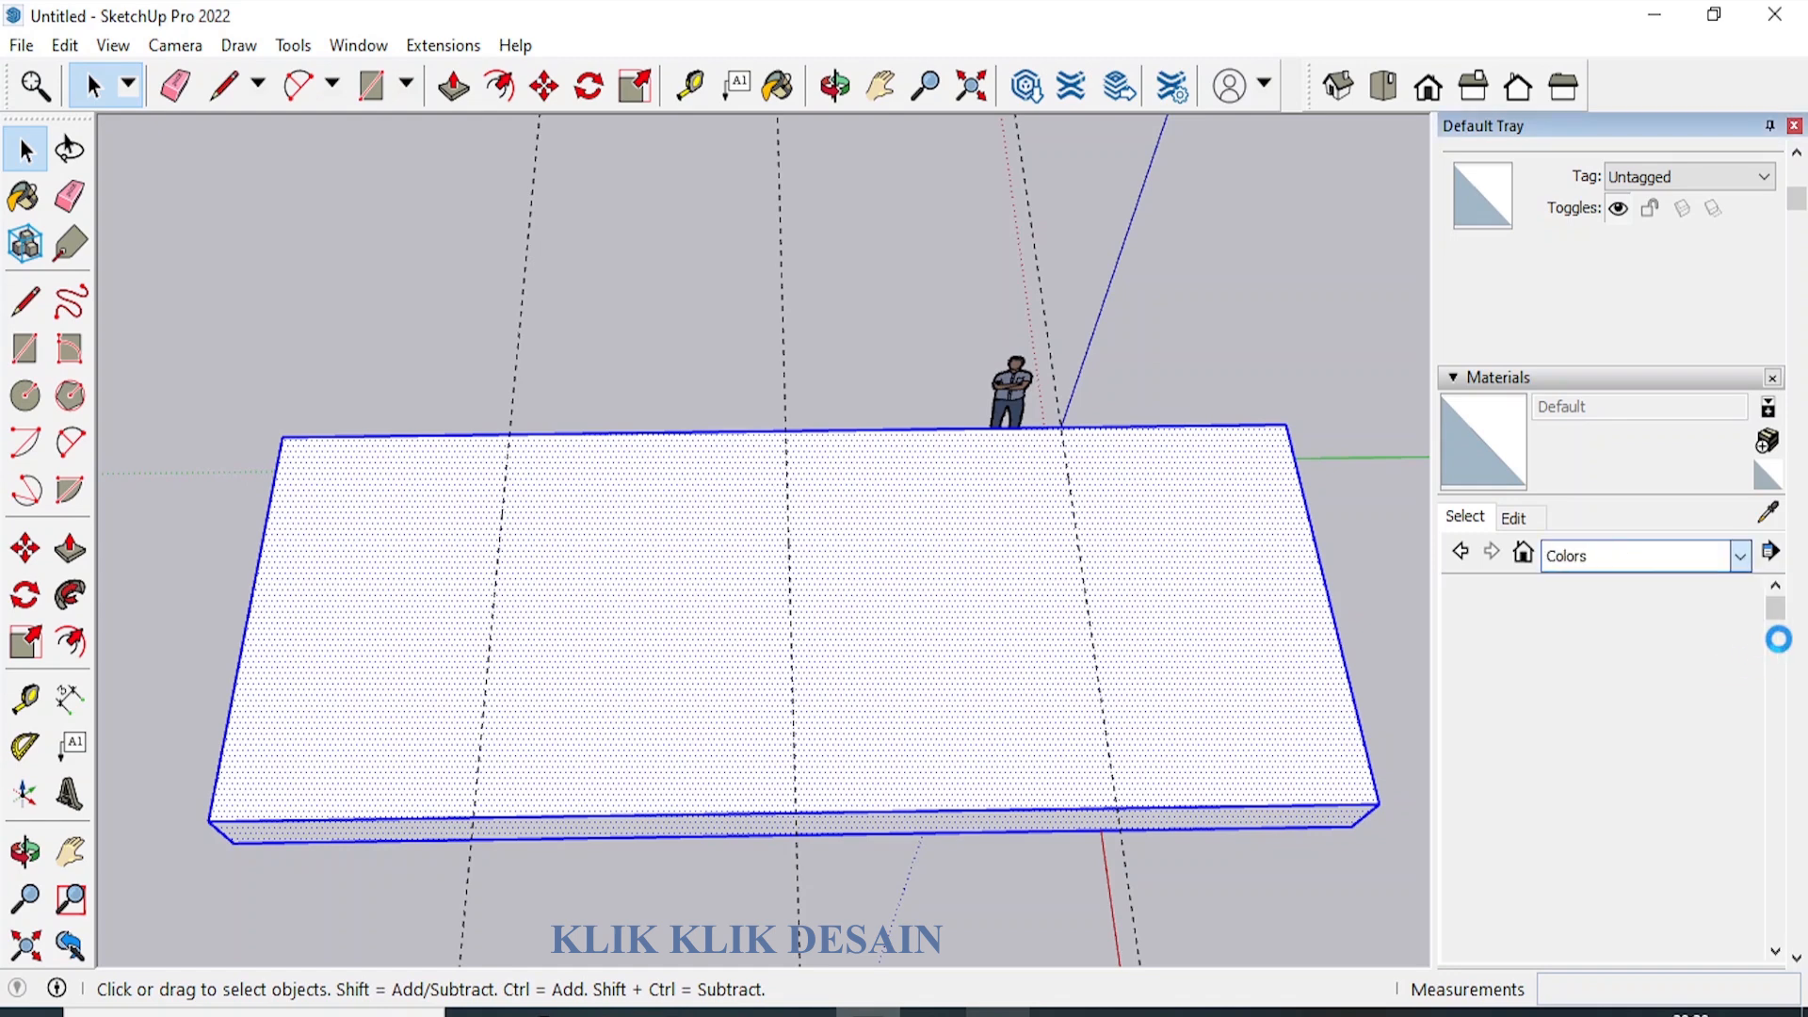
pyautogui.moveTo(1777, 614)
pyautogui.mouseDown()
pyautogui.moveTo(1777, 932)
pyautogui.moveTo(1777, 888)
pyautogui.mouseUp()
pyautogui.click(1616, 766)
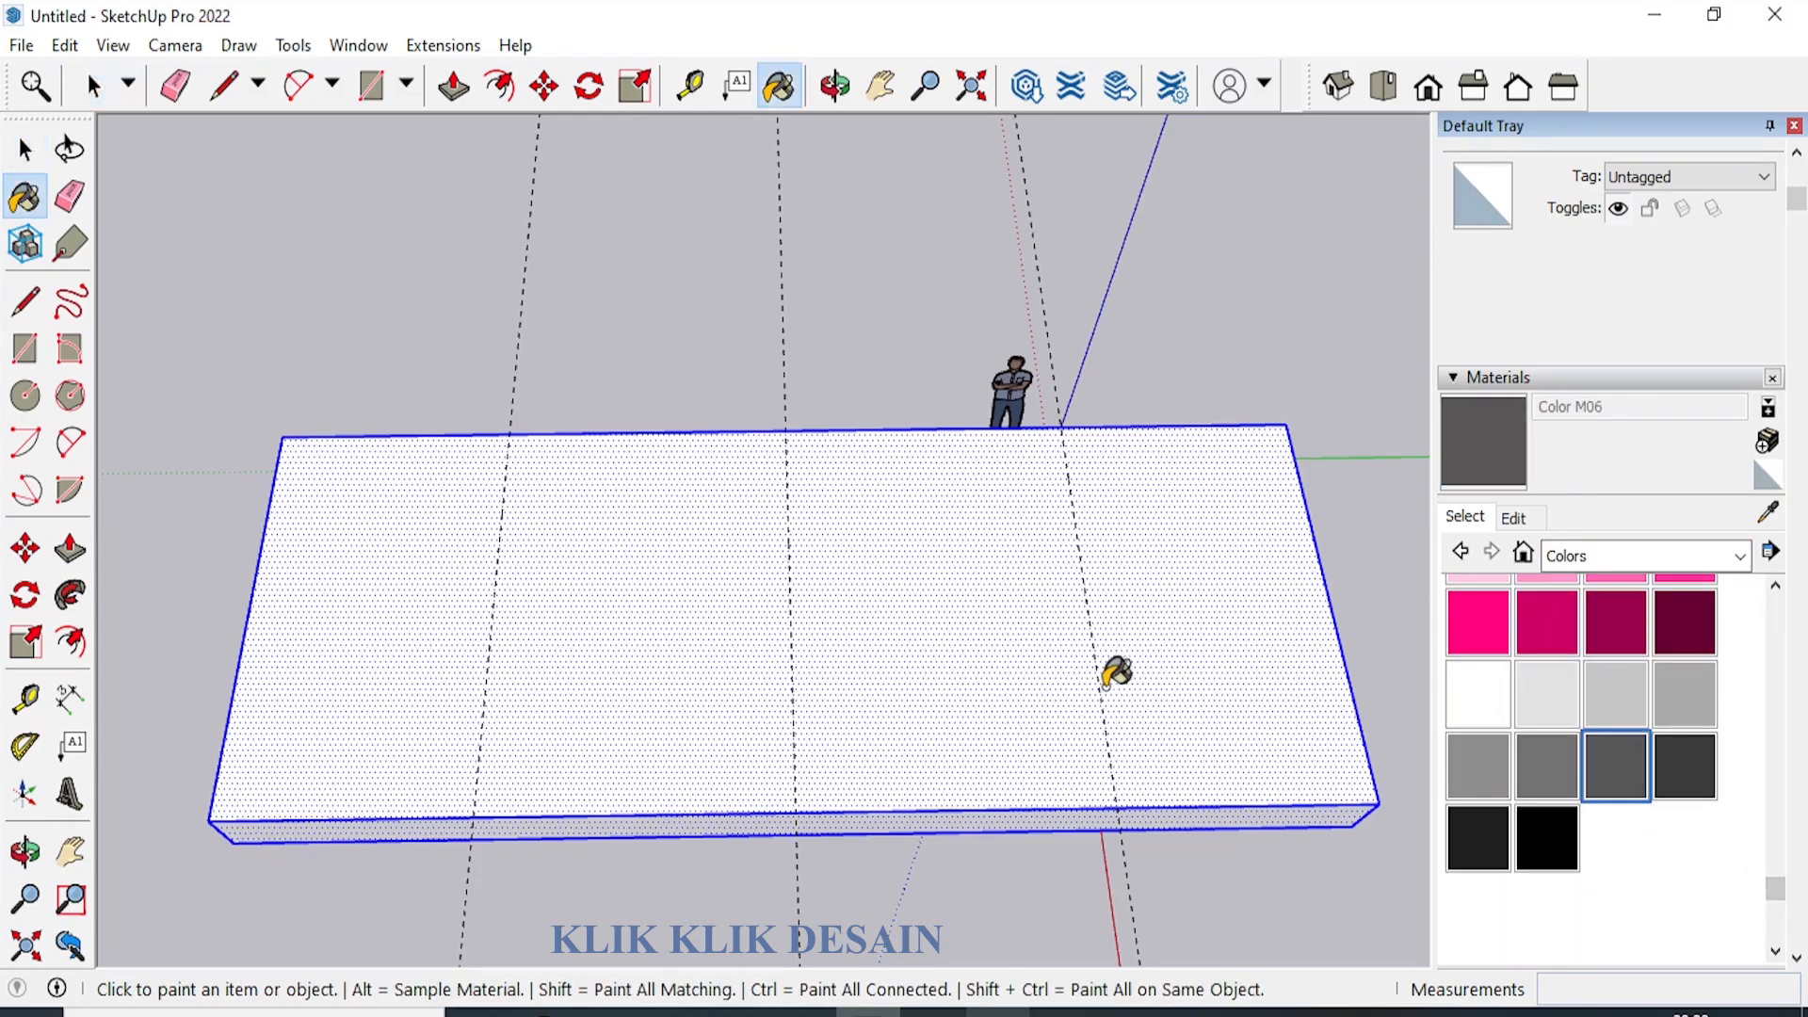
pyautogui.click(1141, 682)
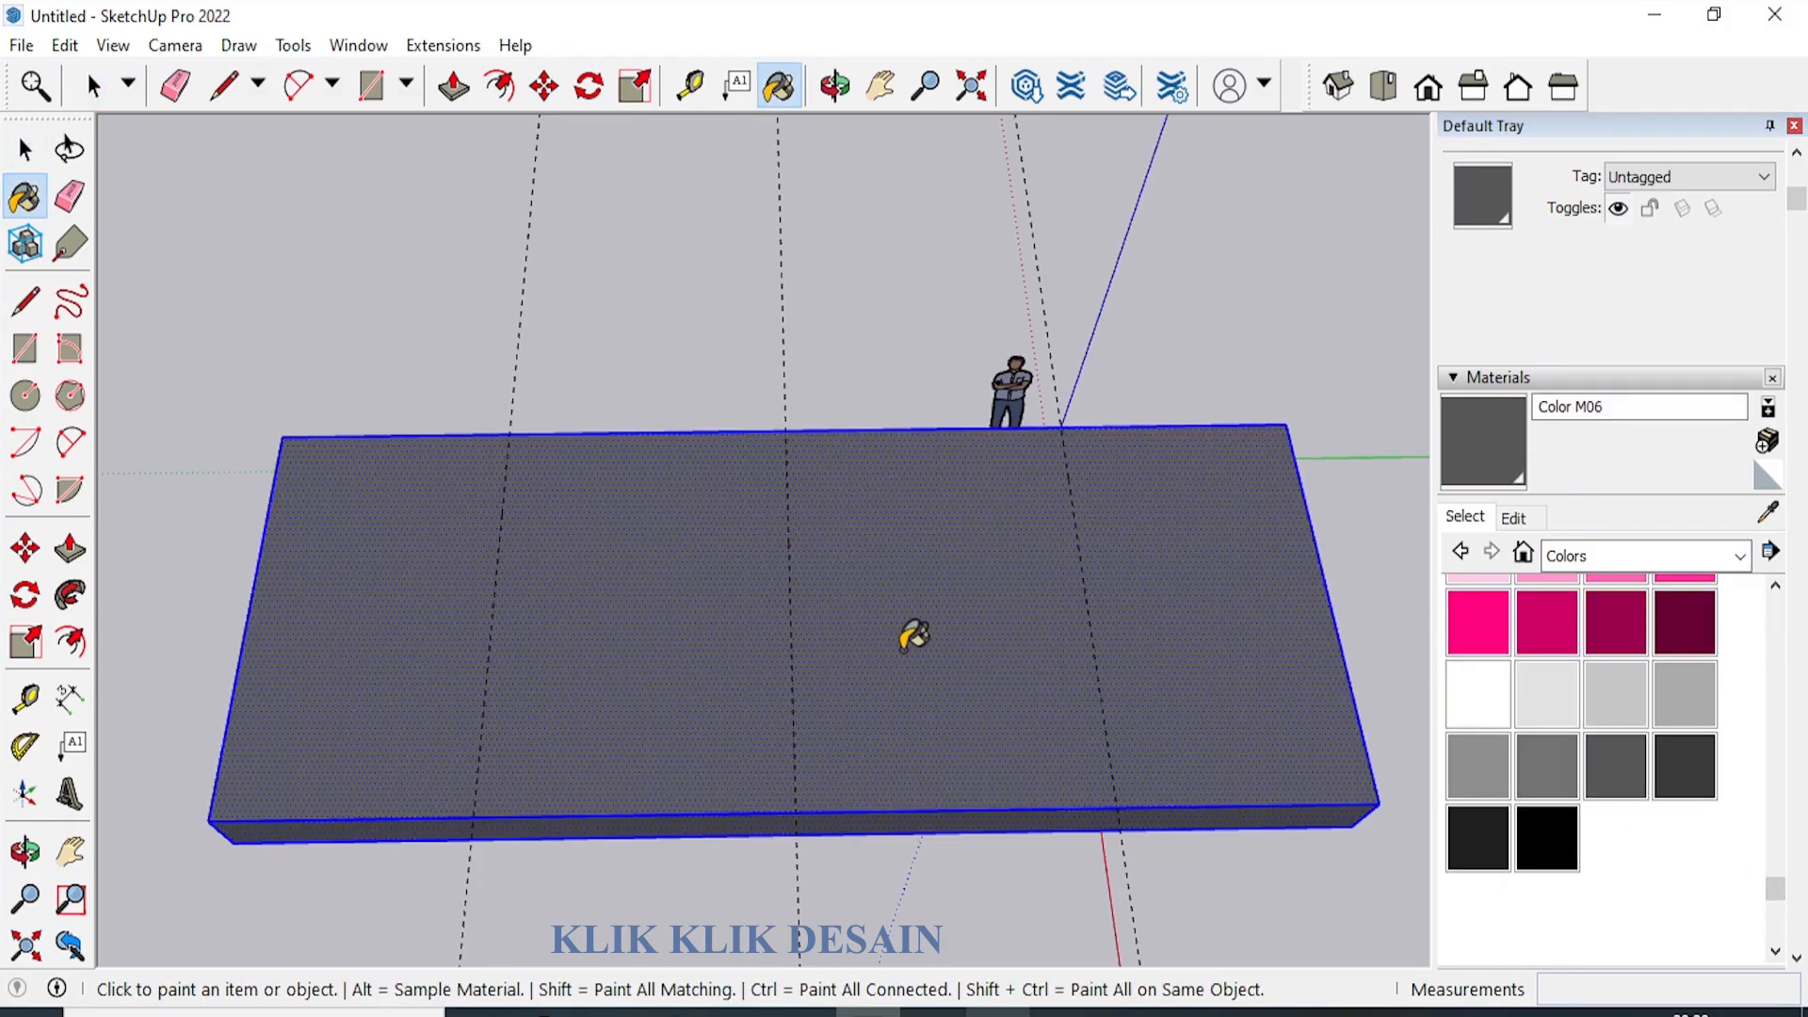
pyautogui.rightClick(901, 650)
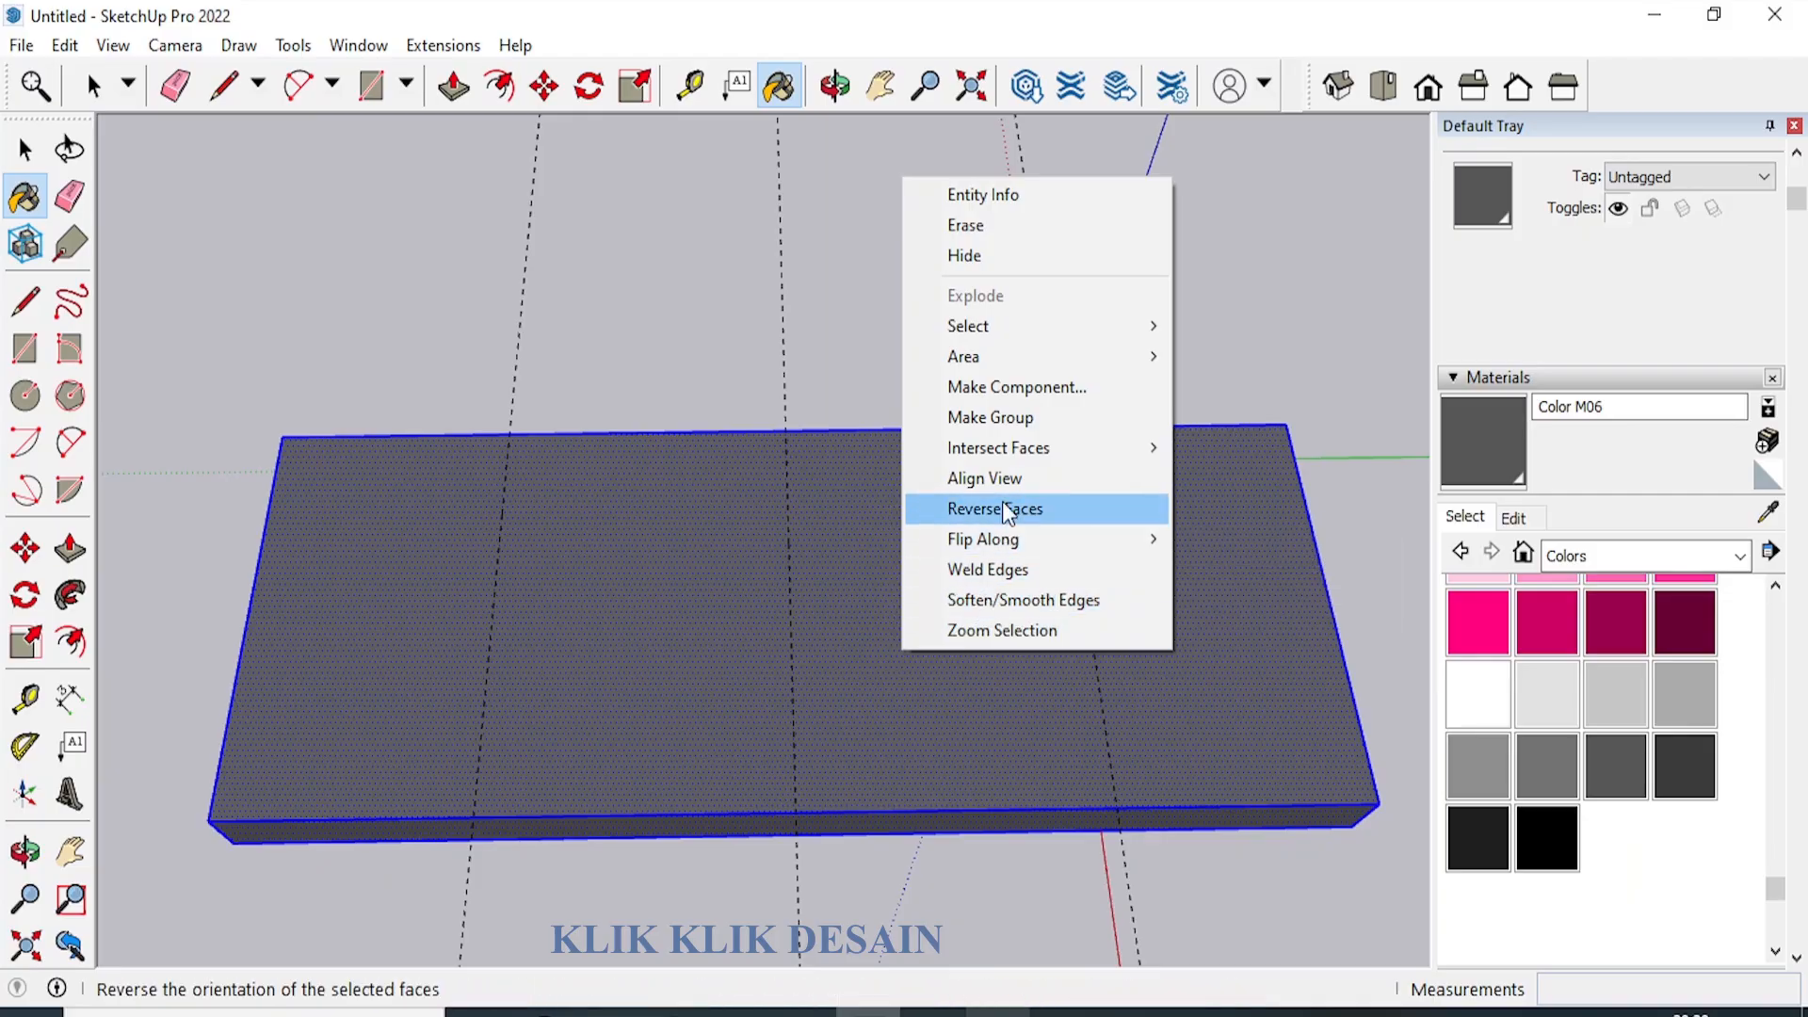
pyautogui.click(990, 417)
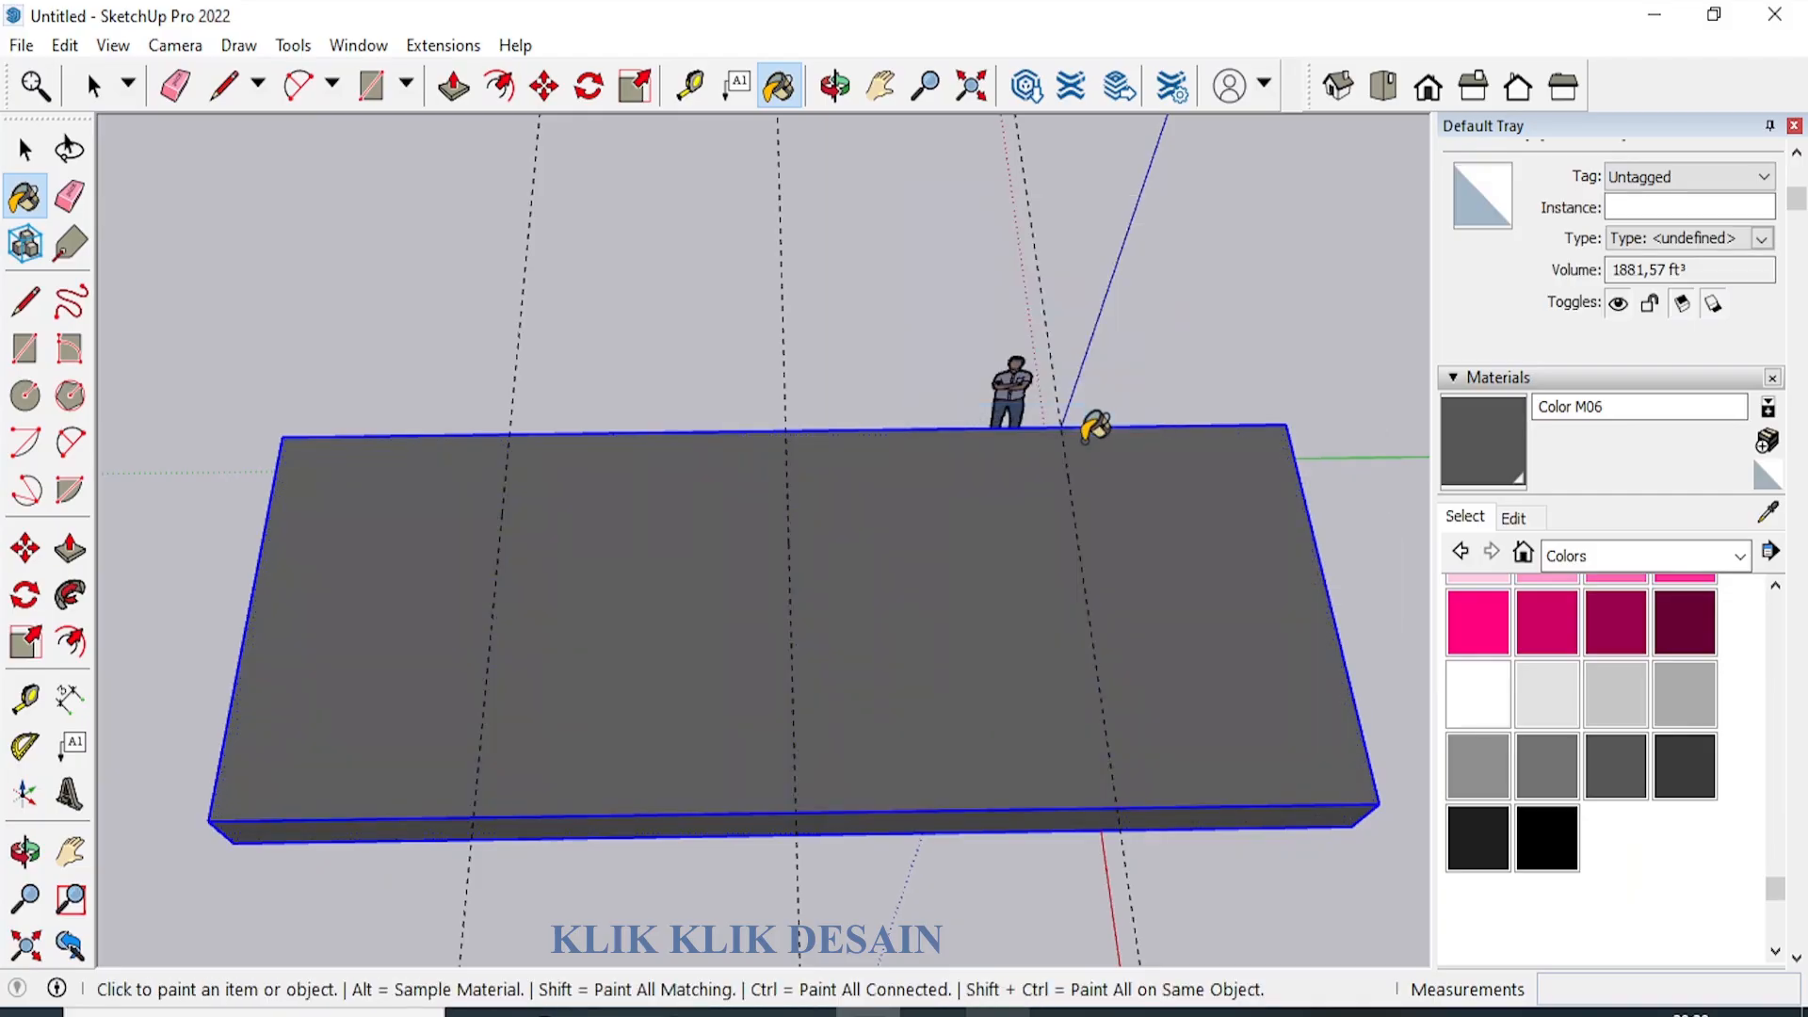
# Draw a rectangle 732 cm long and about 38 cm deep along the platform's back edge between the outer guides.
pyautogui.scroll(3, 885, 386)
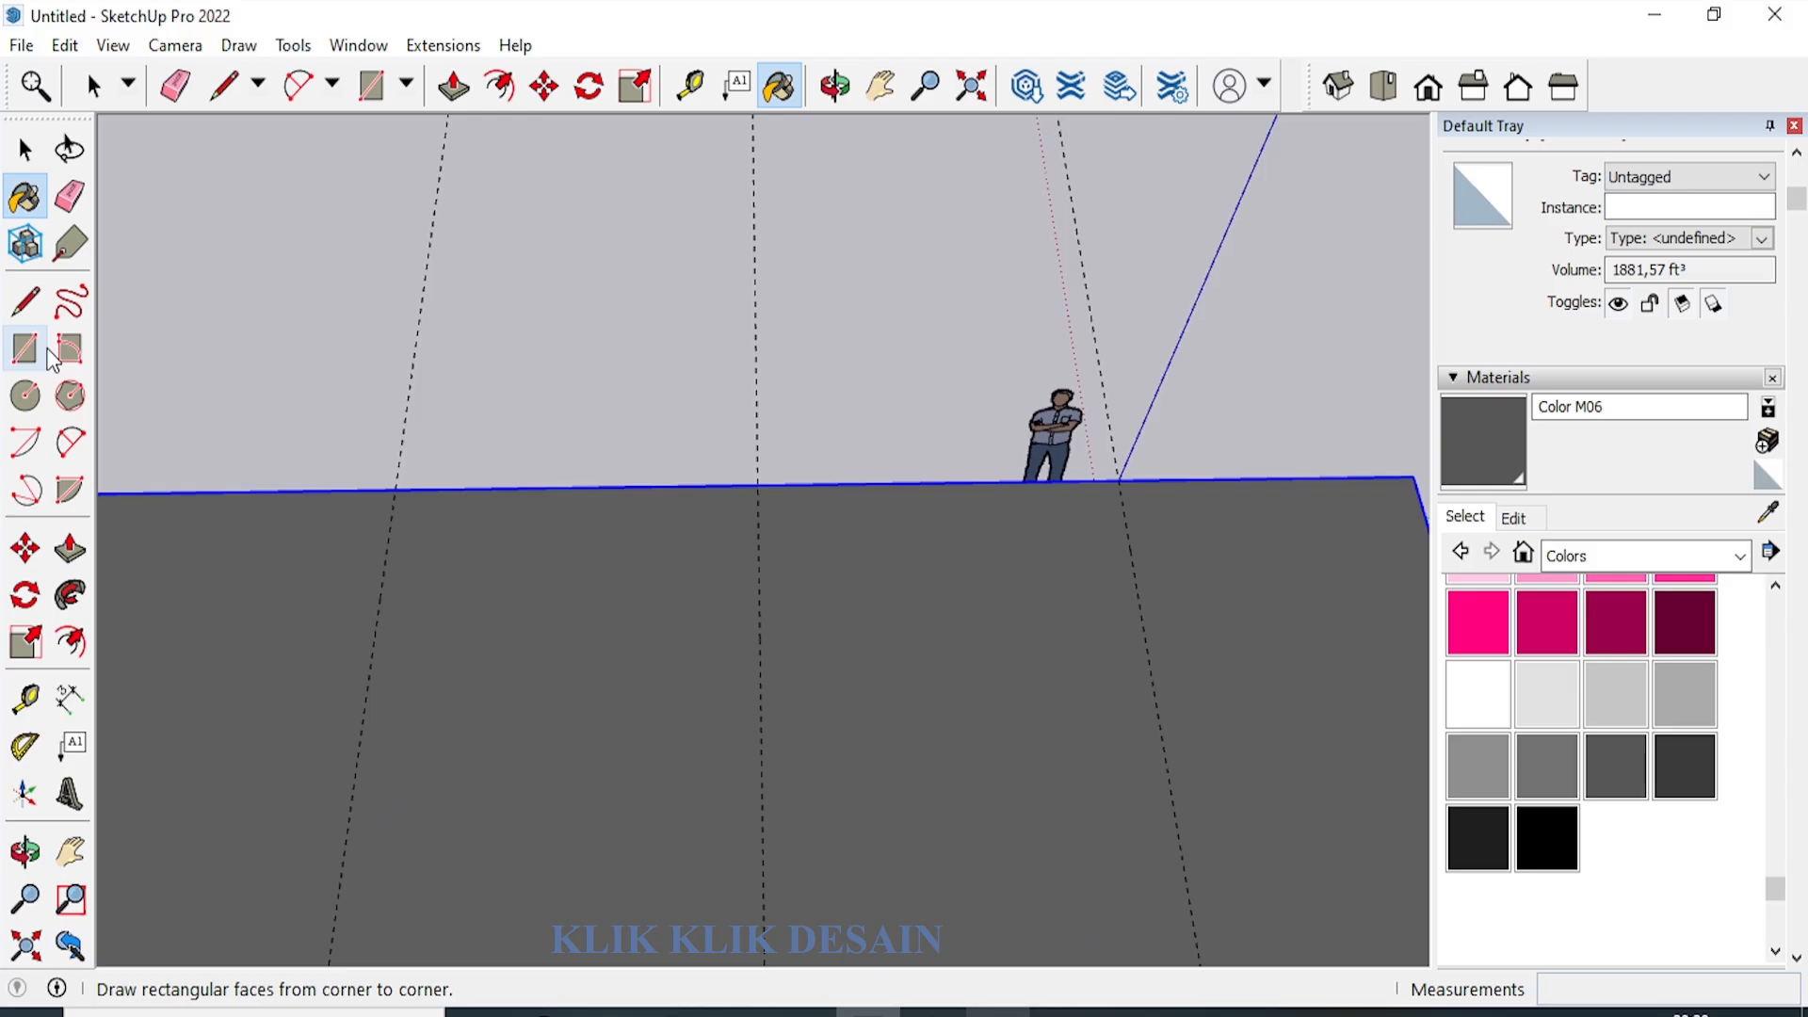
pyautogui.click(26, 349)
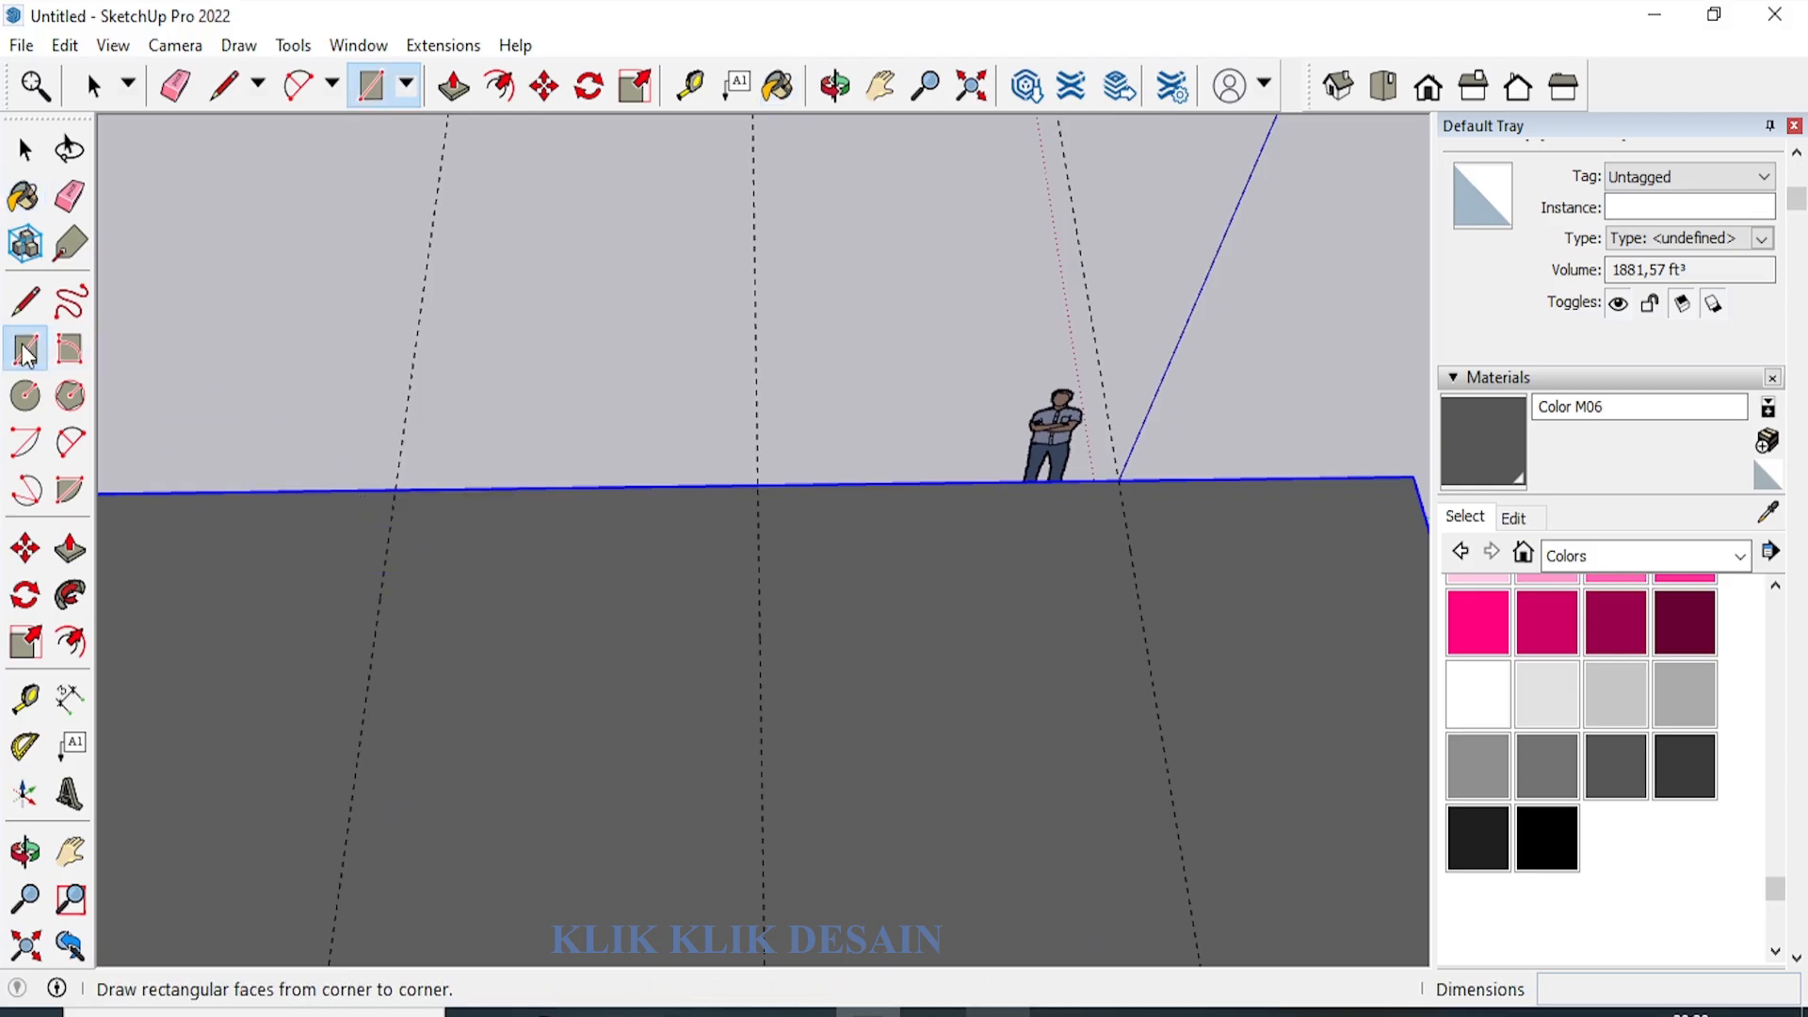
pyautogui.click(394, 489)
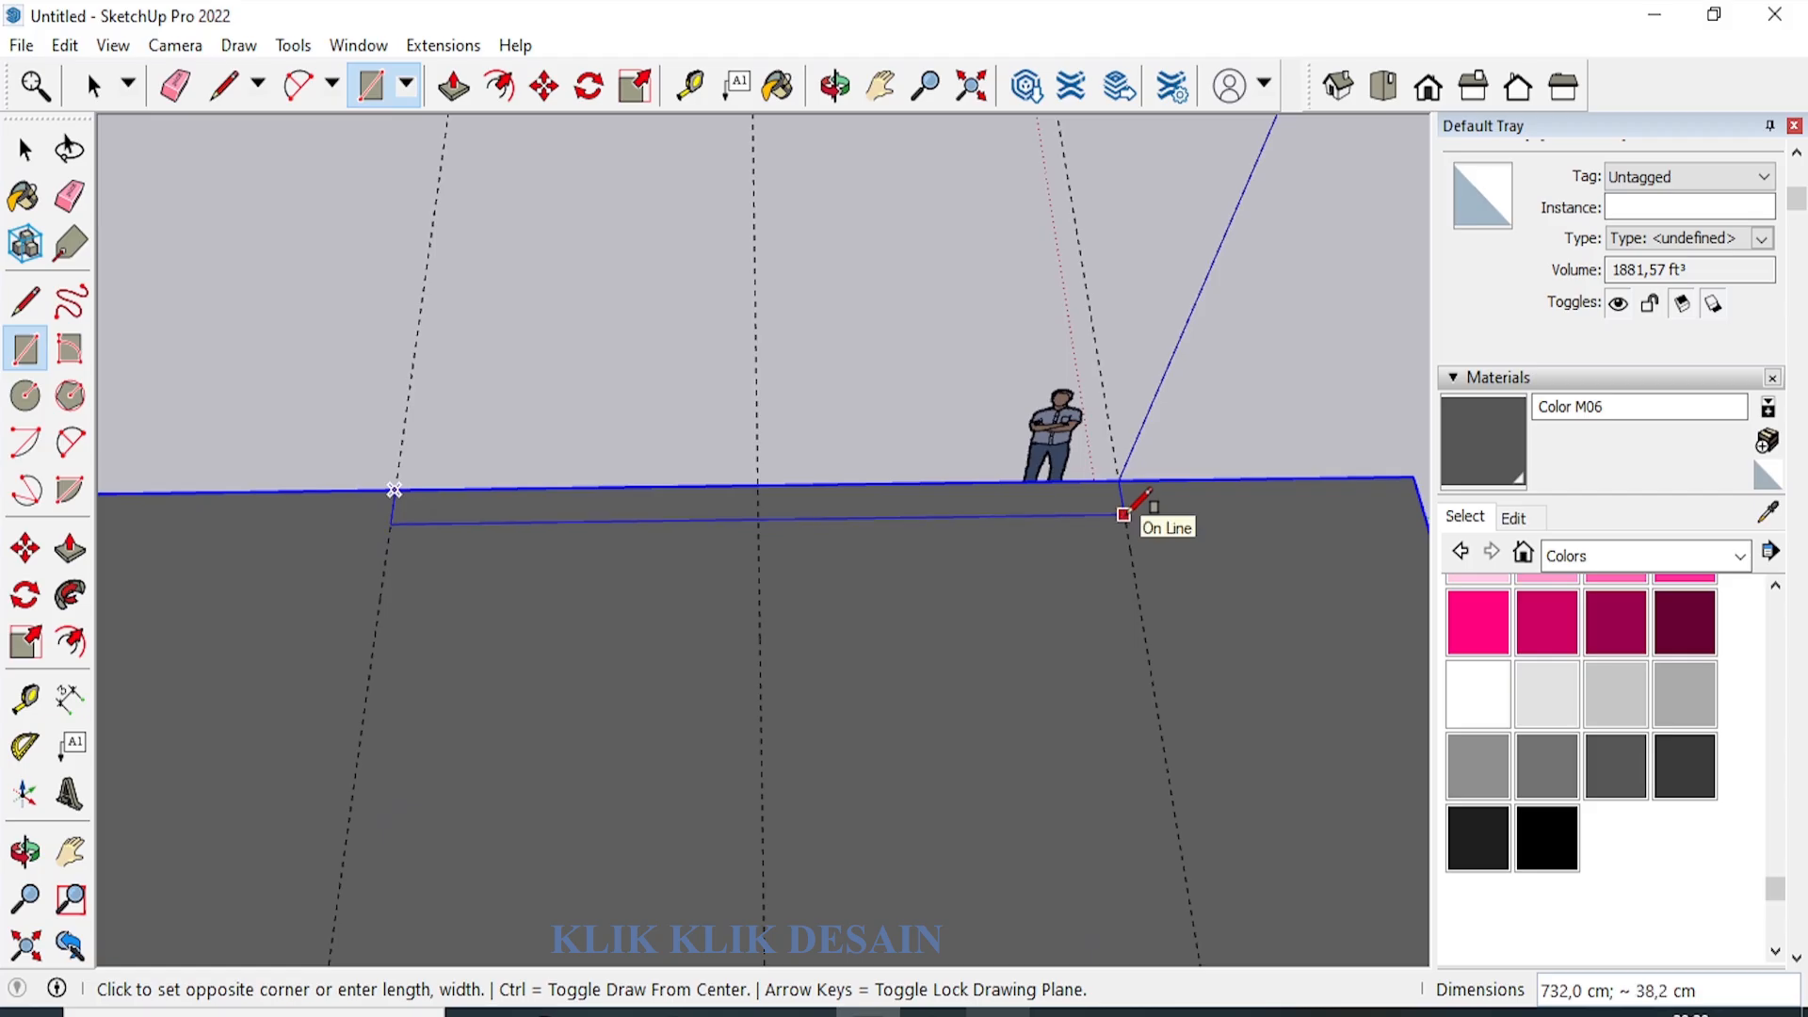
pyautogui.click(1123, 514)
# Push/Pull the back-edge rectangle upward by 366 cm to form the backdrop panel.
pyautogui.press('p')
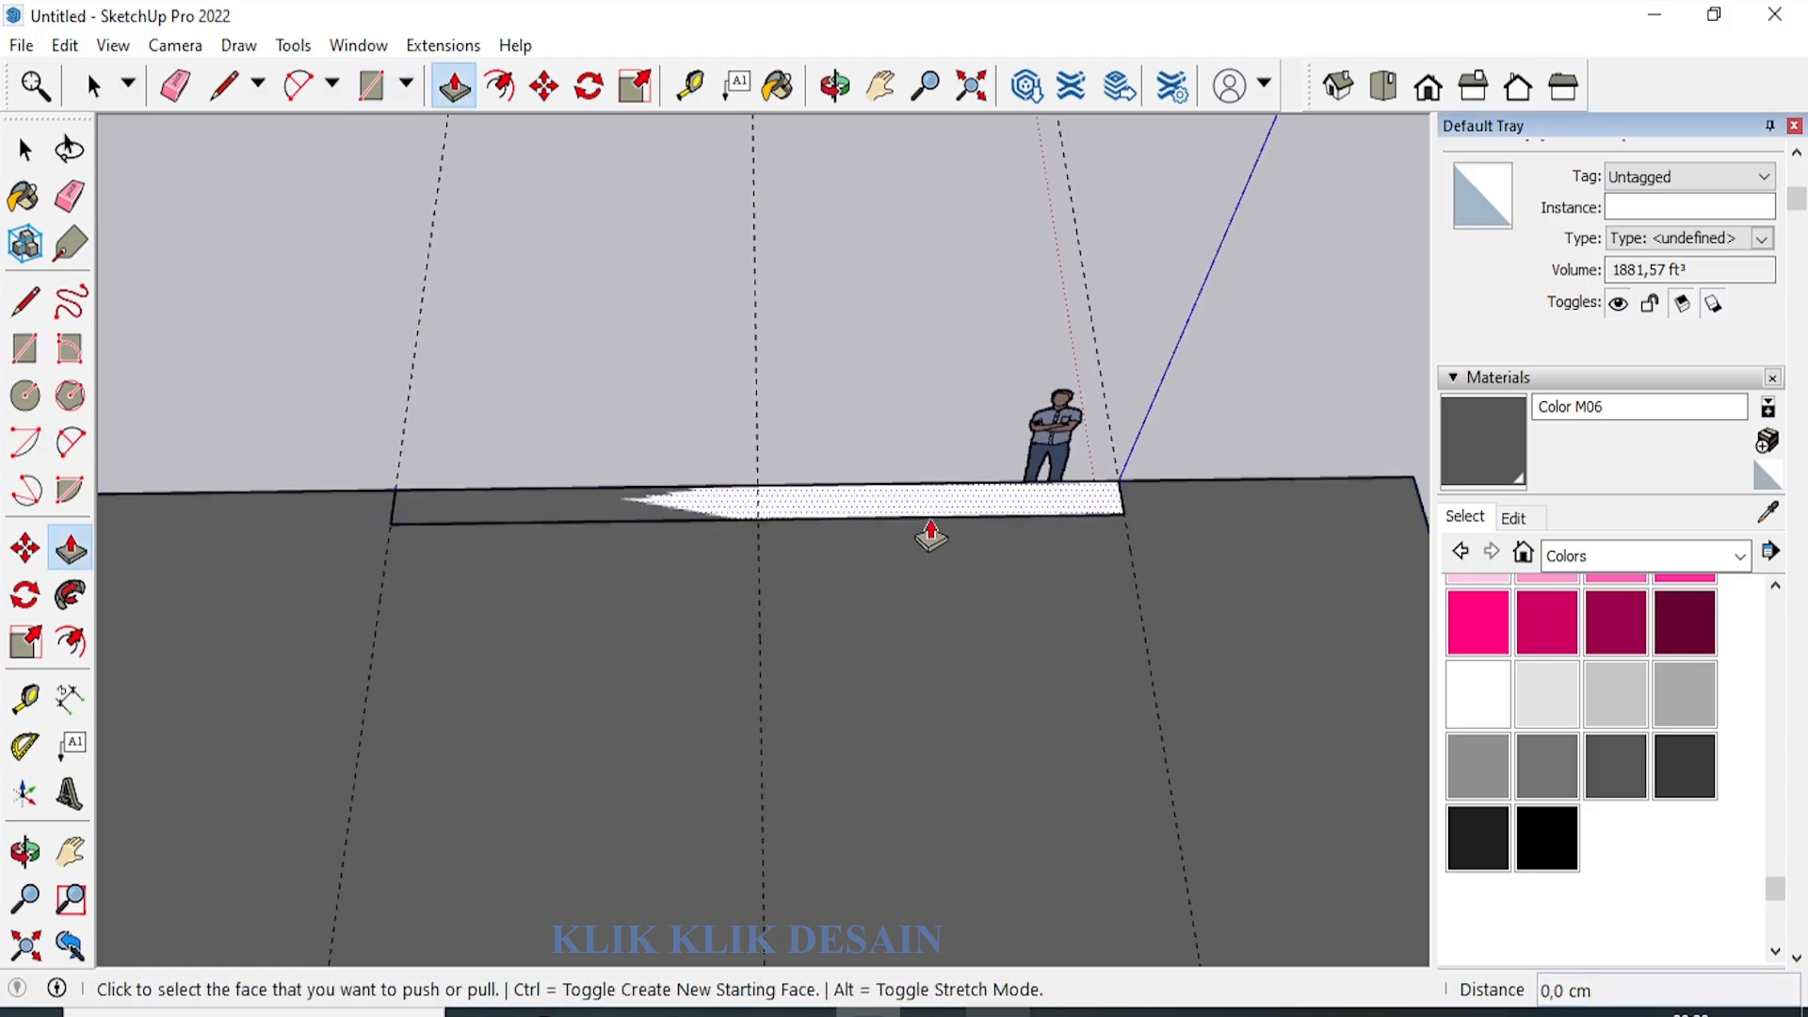
pyautogui.click(919, 529)
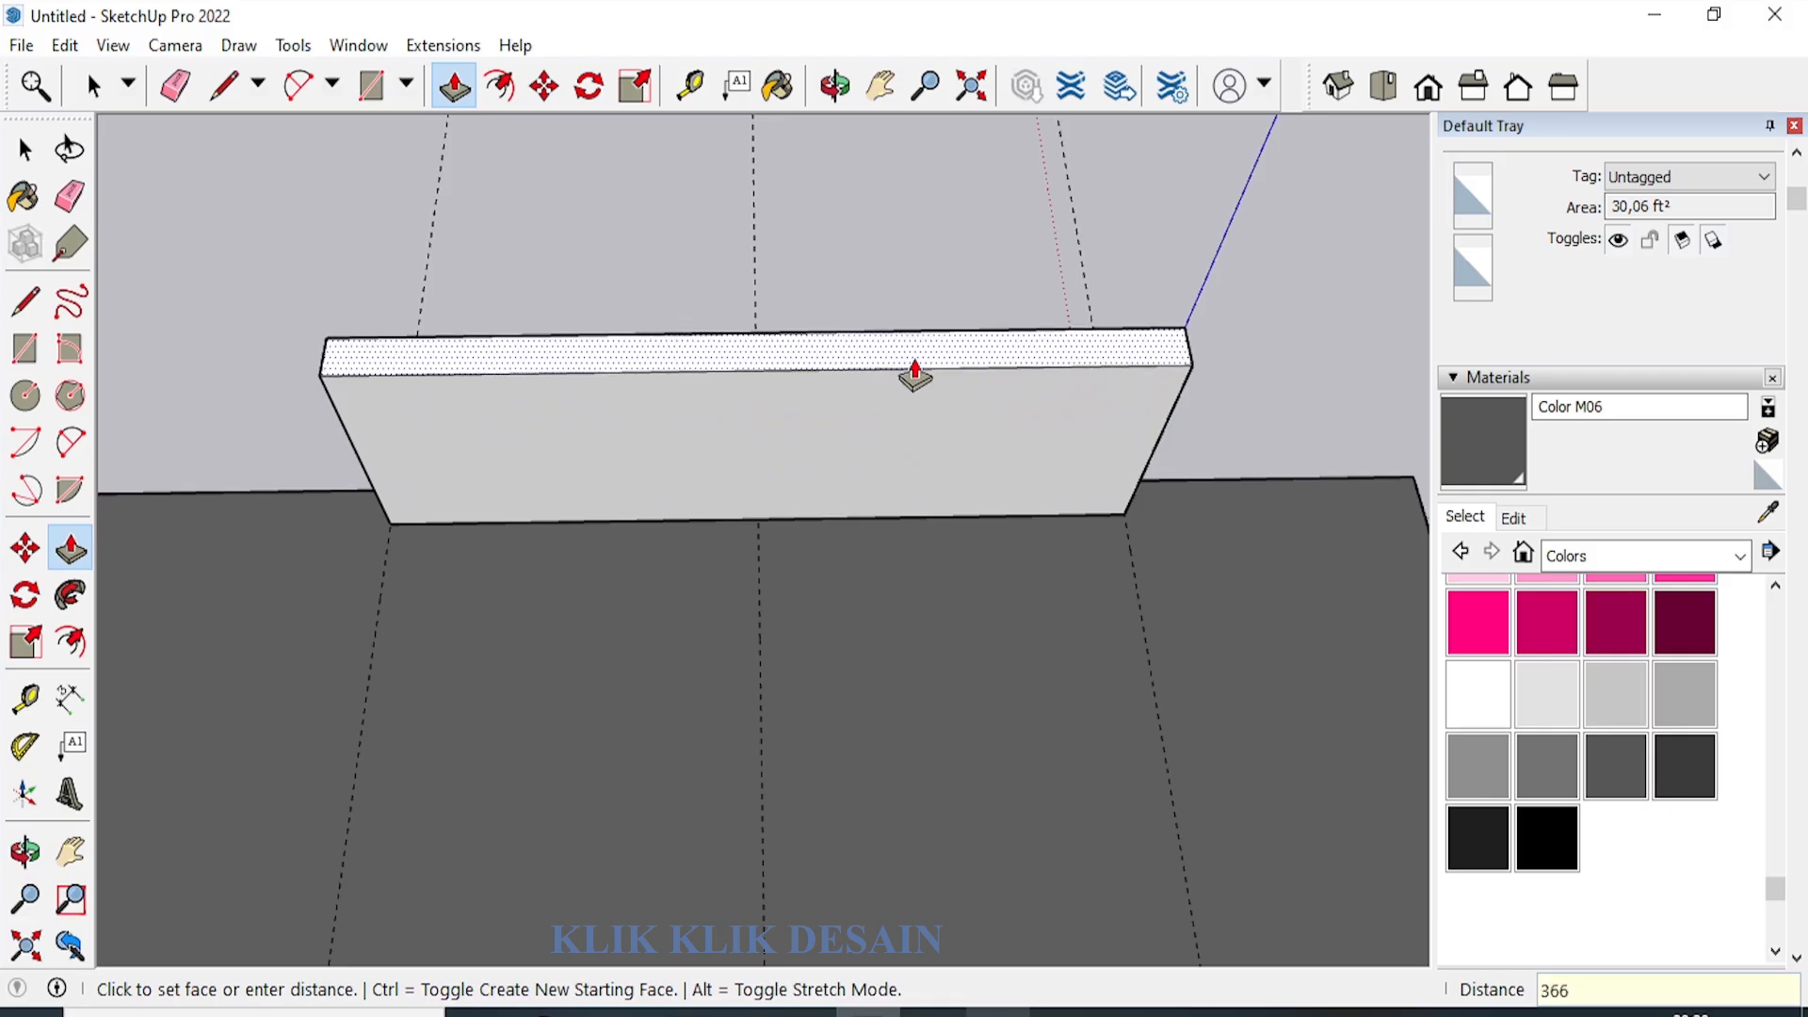
pyautogui.press('Return')
# View the backdrop panel from the front and check the Back 732x366 image in the MATERI folder.
pyautogui.click(24, 852)
pyautogui.moveTo(793, 670); pyautogui.dragTo(794, 472)
pyautogui.scroll(-2, 795, 472)
pyautogui.click(997, 1012)
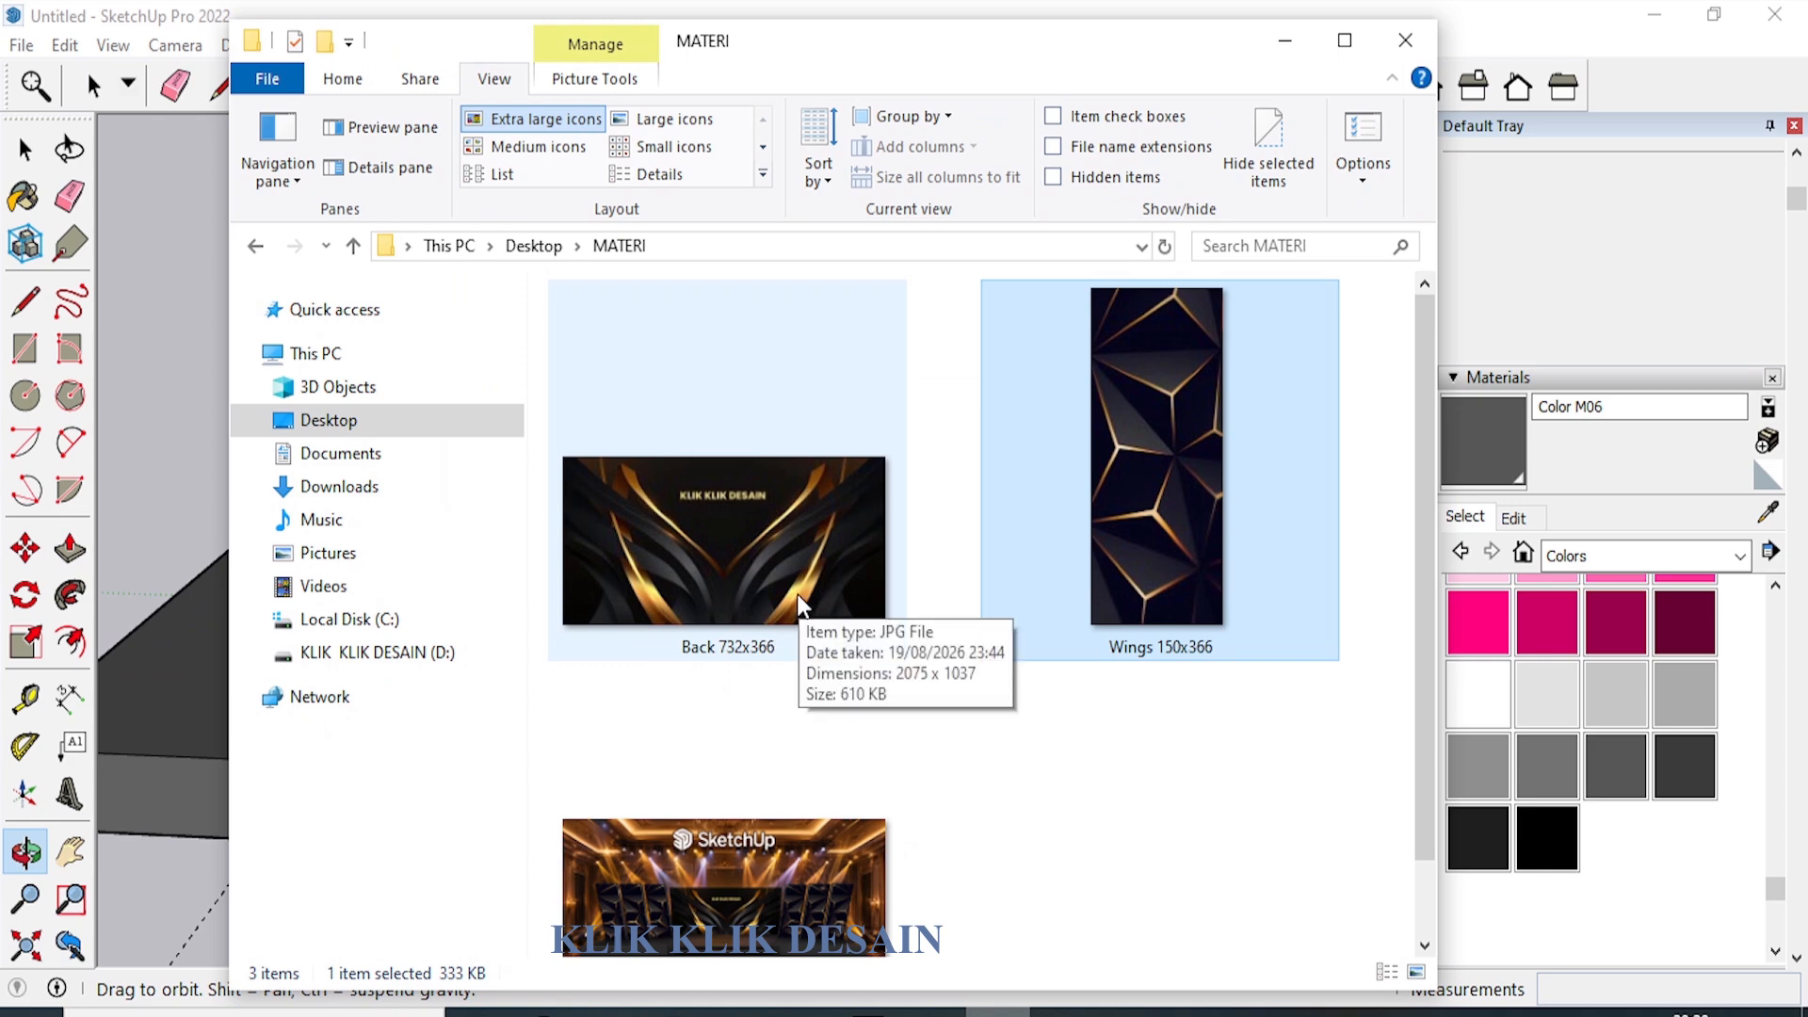
pyautogui.click(339, 8)
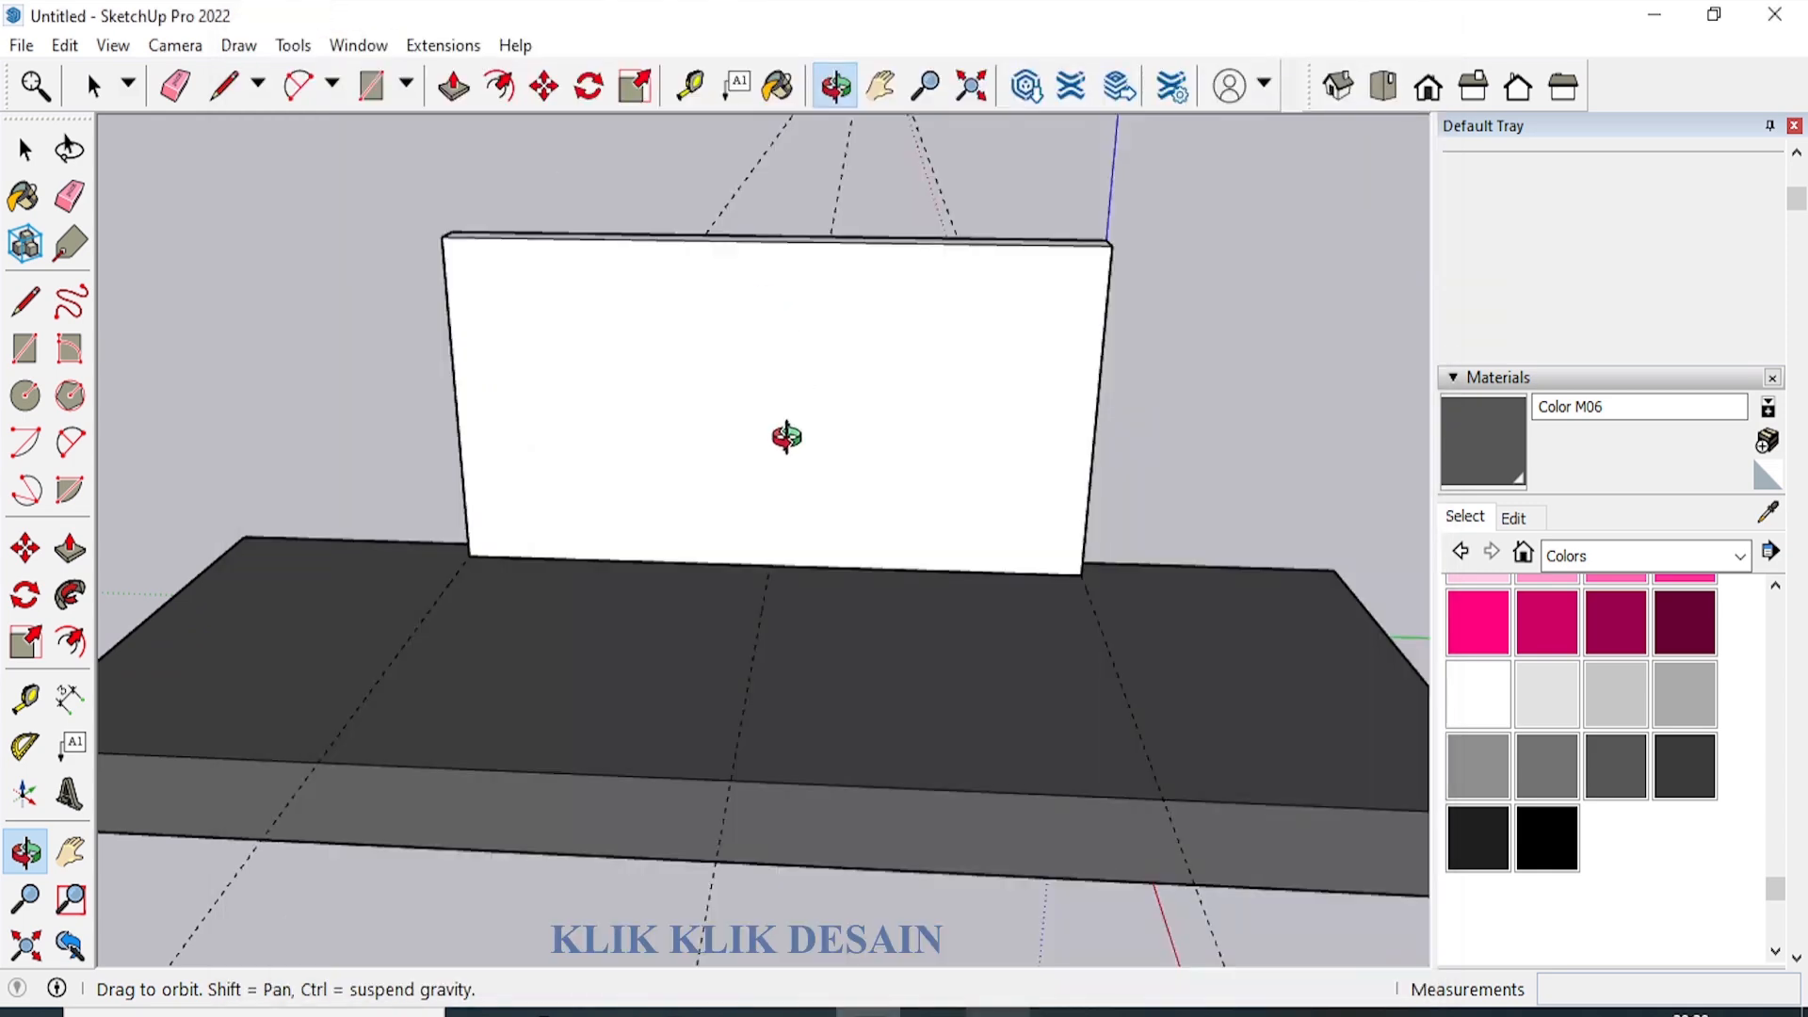
# Paint the backdrop's front face with Color M01, and repaint it with Color L06 from the Colors collection.
pyautogui.moveTo(602, 427); pyautogui.dragTo(1026, 473)
pyautogui.moveTo(610, 439); pyautogui.dragTo(513, 496)
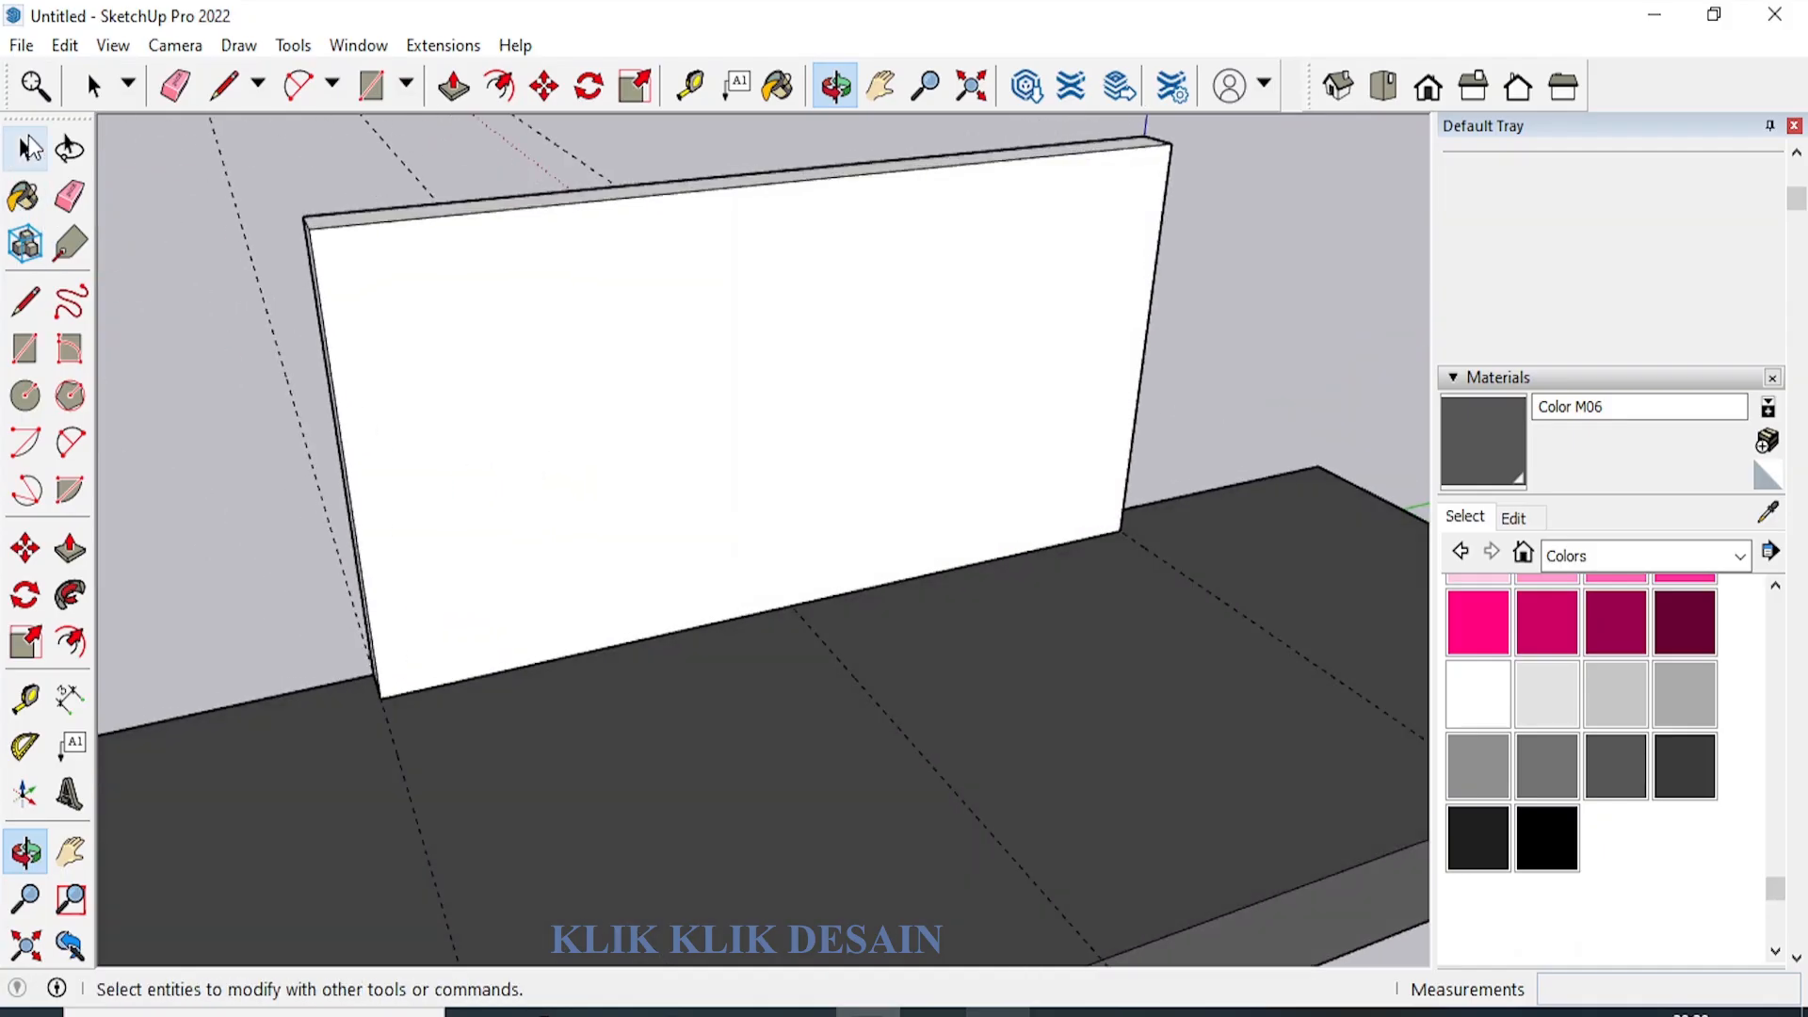
pyautogui.click(24, 149)
pyautogui.click(777, 418)
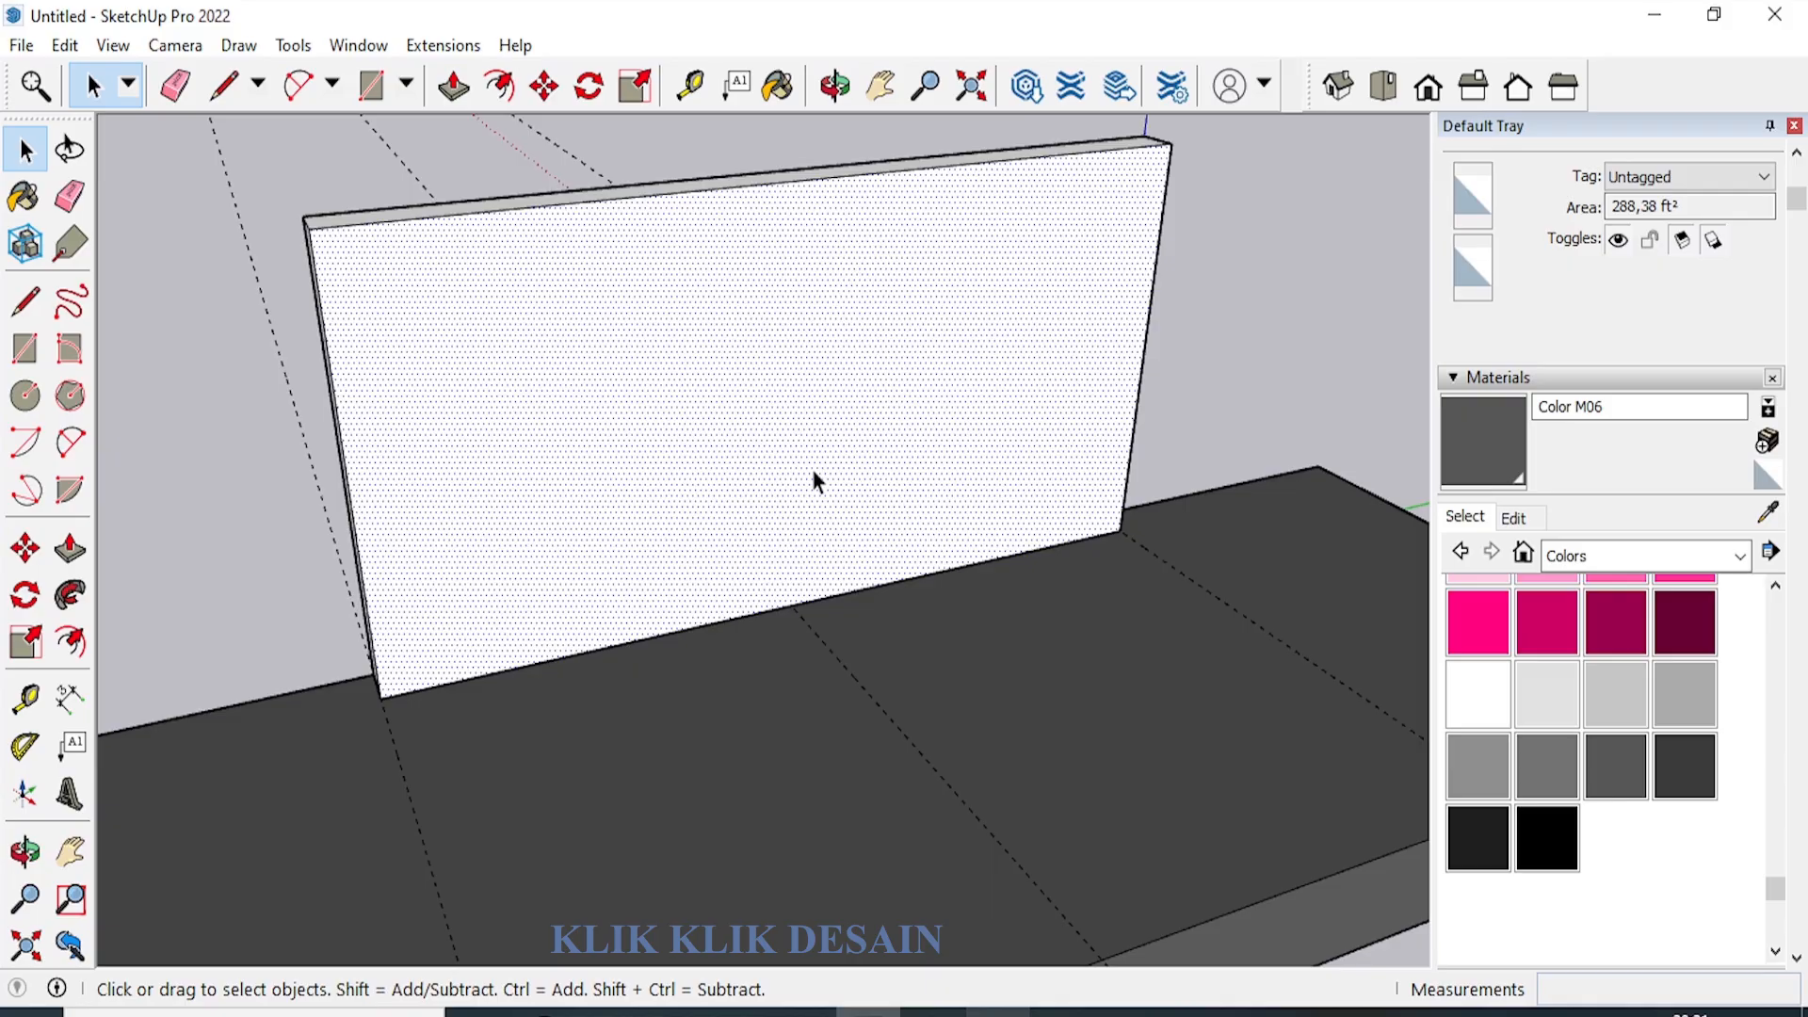
pyautogui.click(1550, 704)
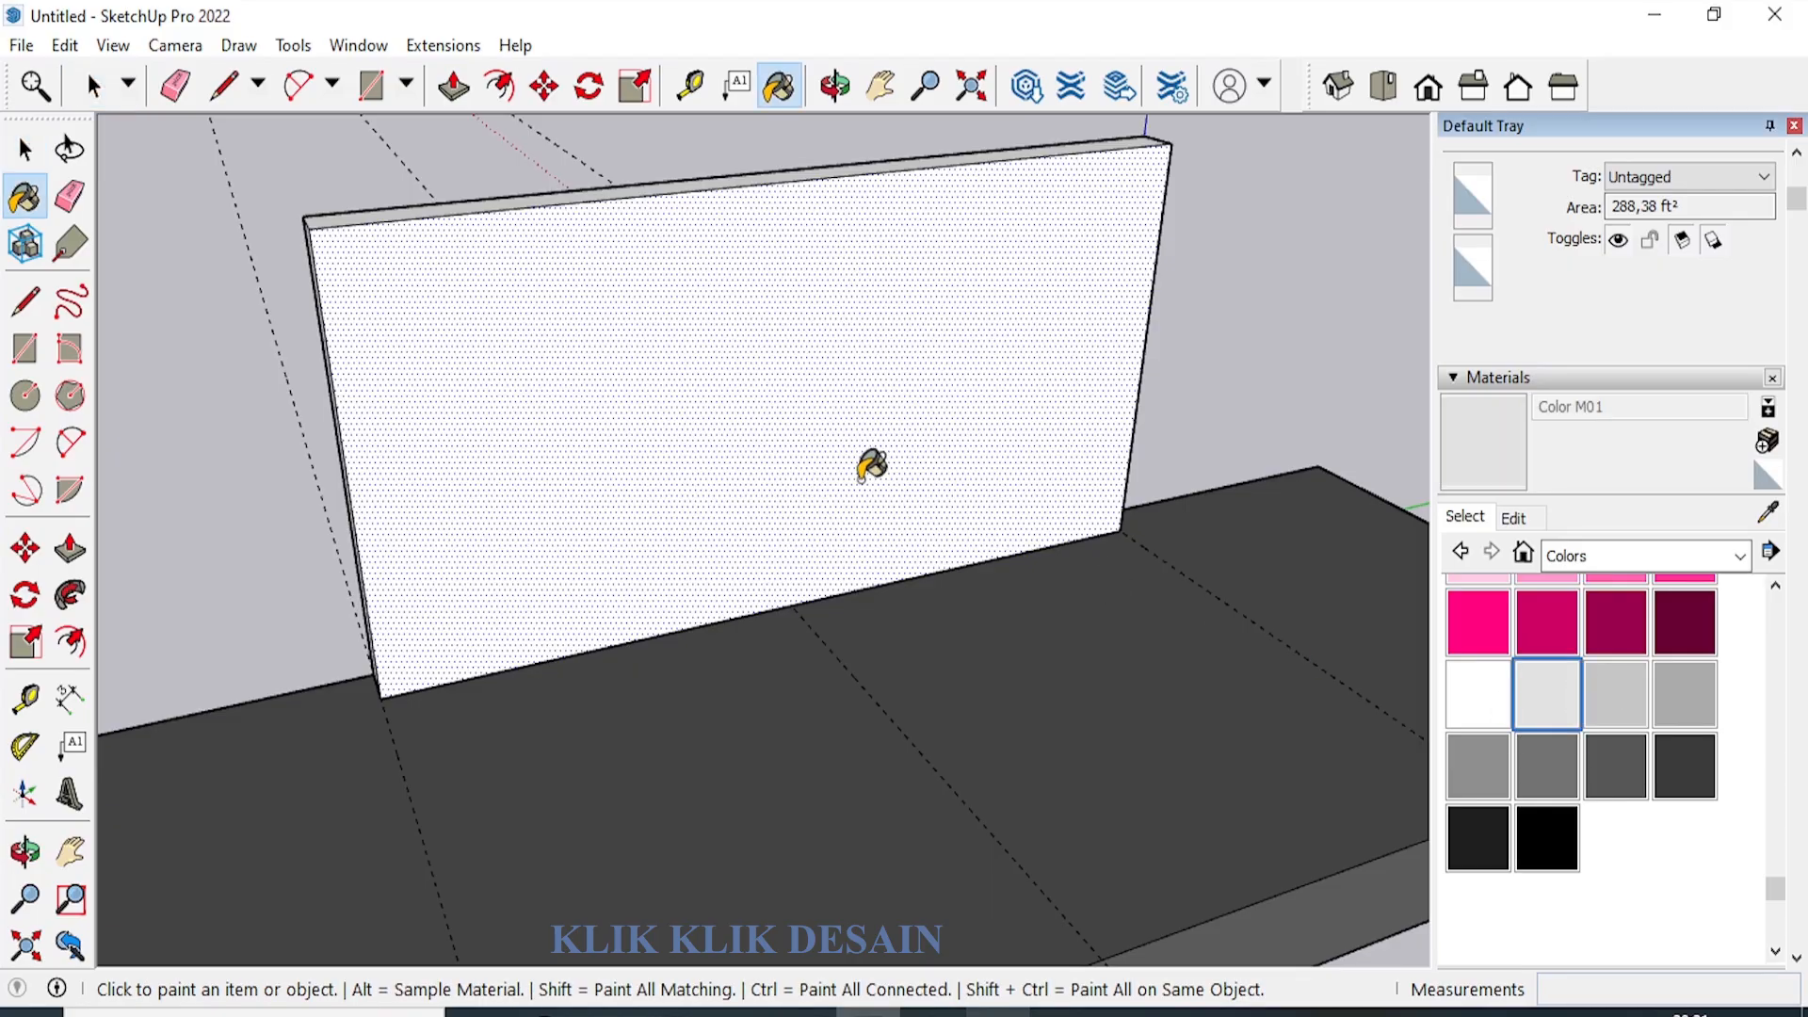
pyautogui.click(943, 488)
pyautogui.click(1554, 633)
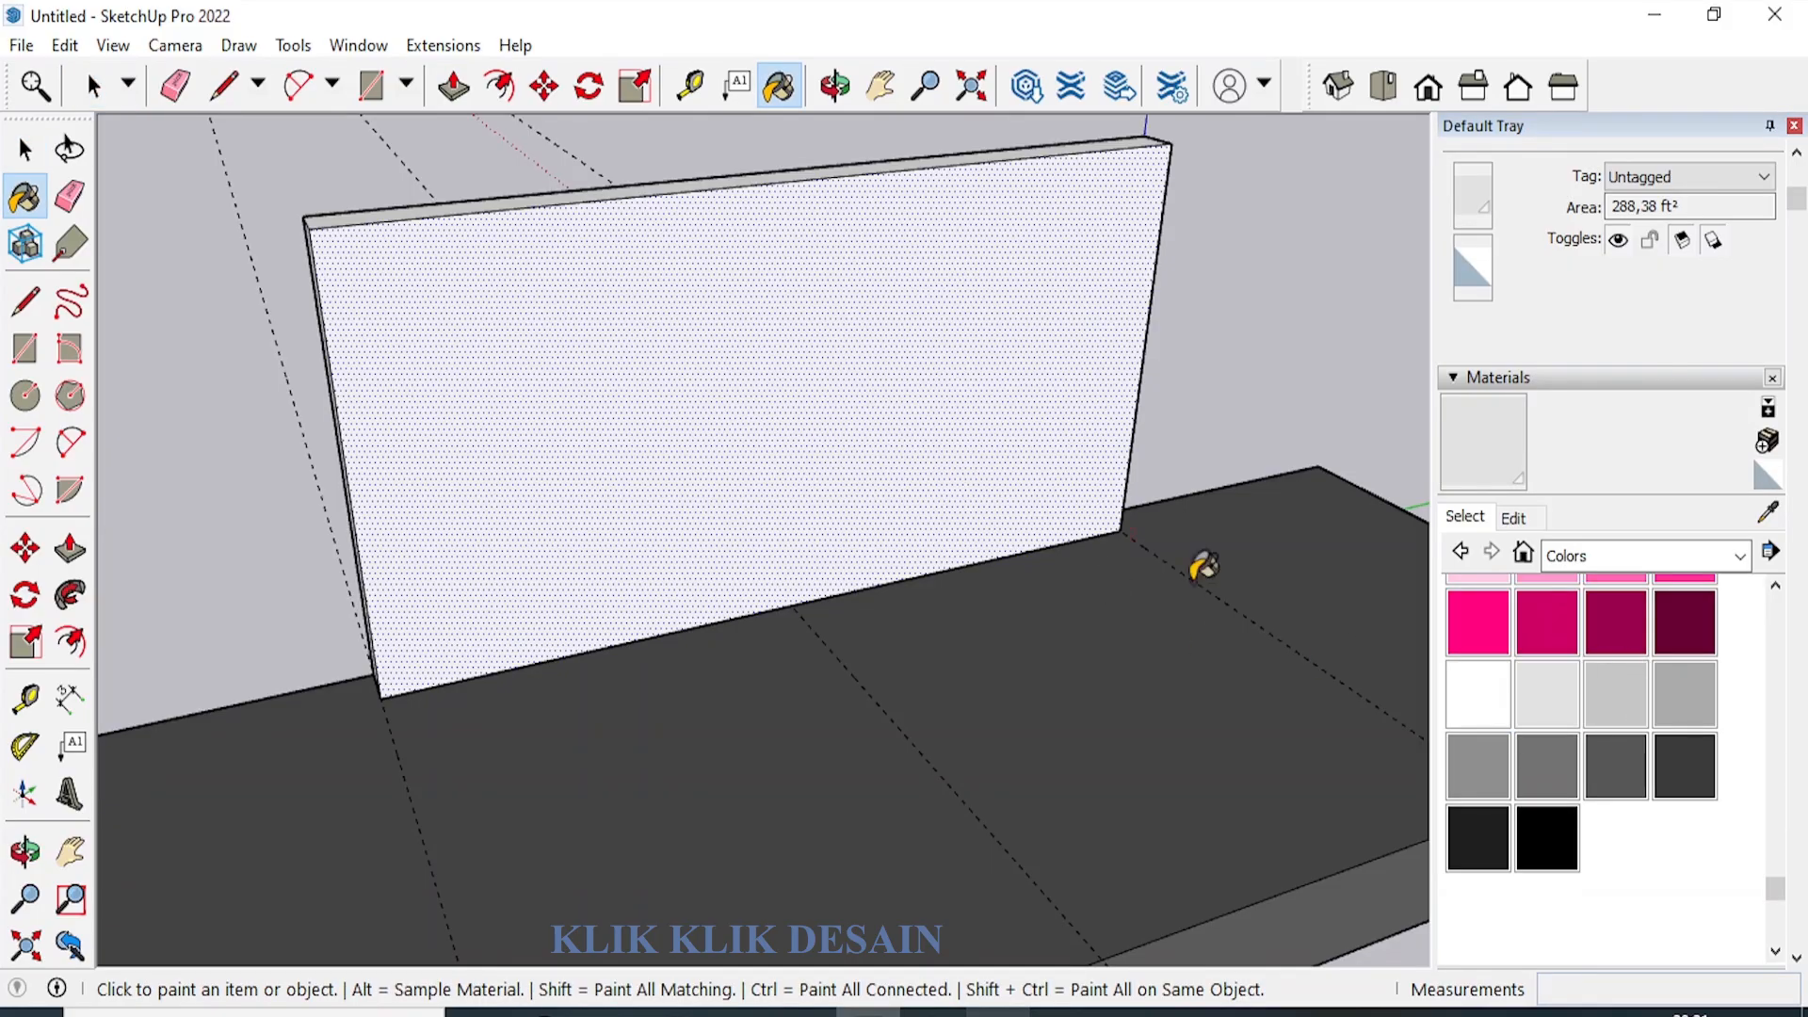
pyautogui.click(998, 509)
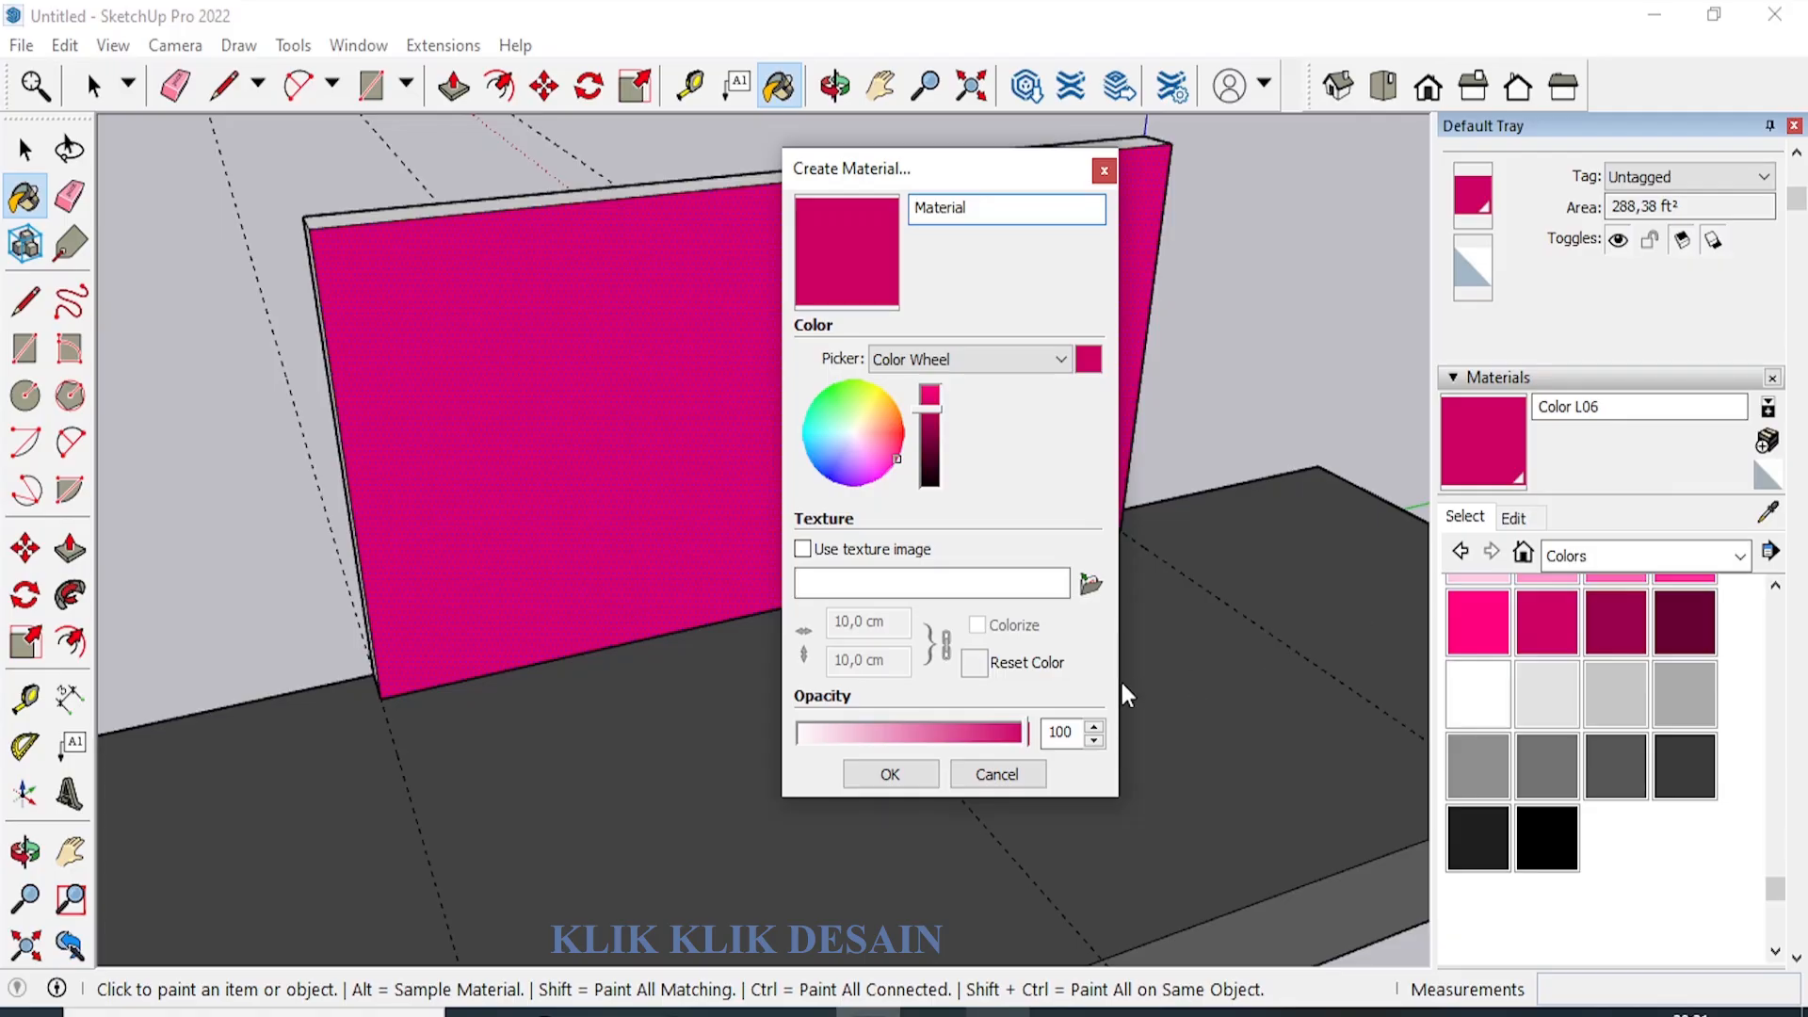
# Load the Back 732x366 image from the MATERI folder as the texture of a new material.
pyautogui.click(1090, 586)
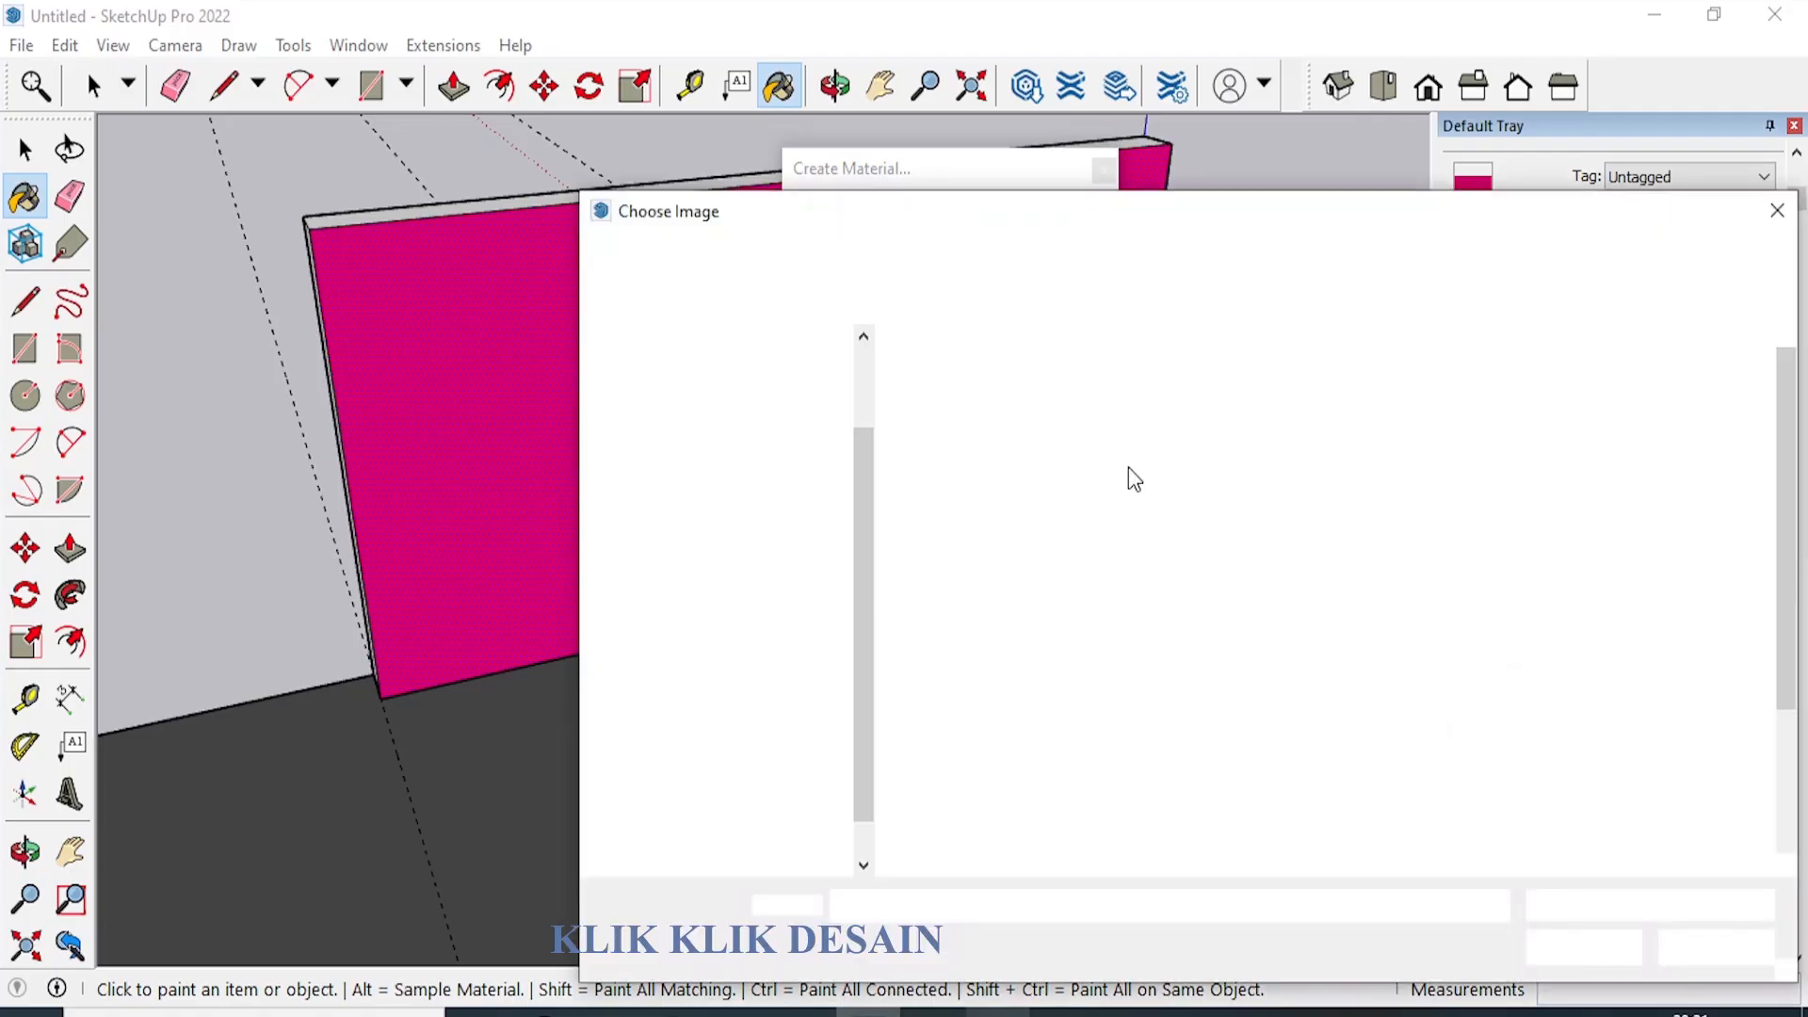
pyautogui.moveTo(1194, 207); pyautogui.dragTo(1104, 103)
pyautogui.click(1033, 508)
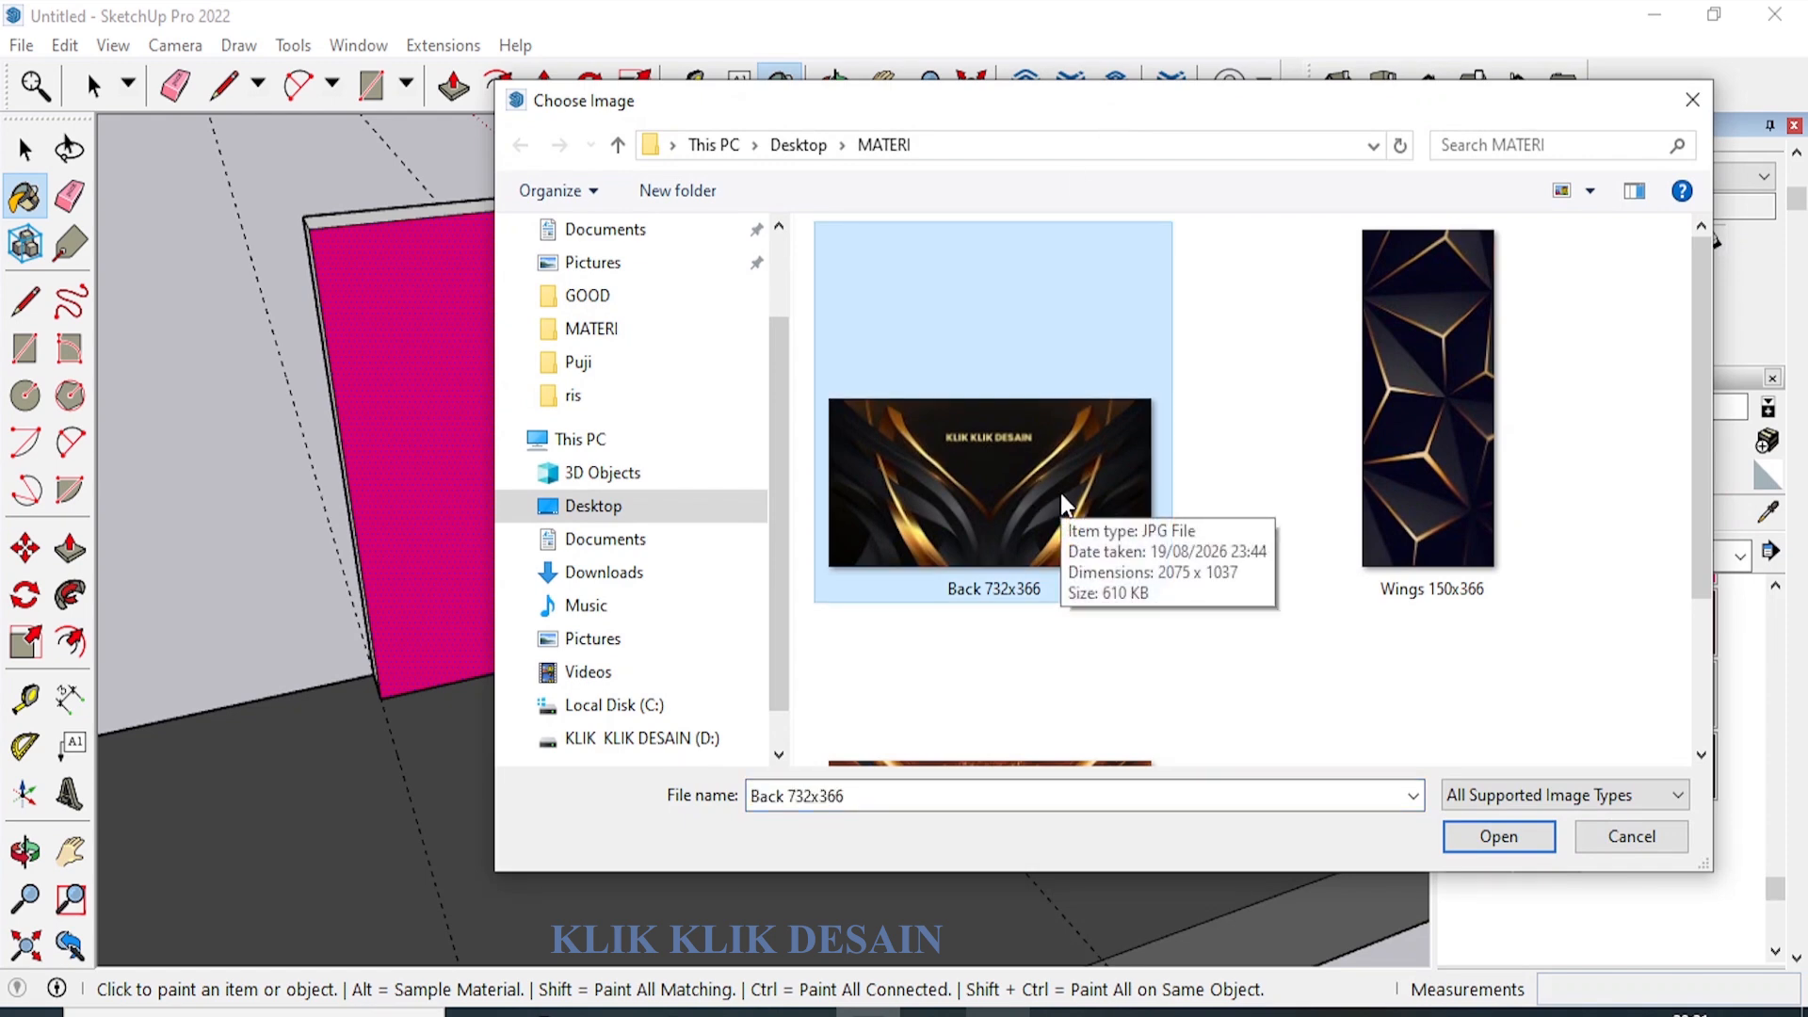
pyautogui.doubleClick(1061, 494)
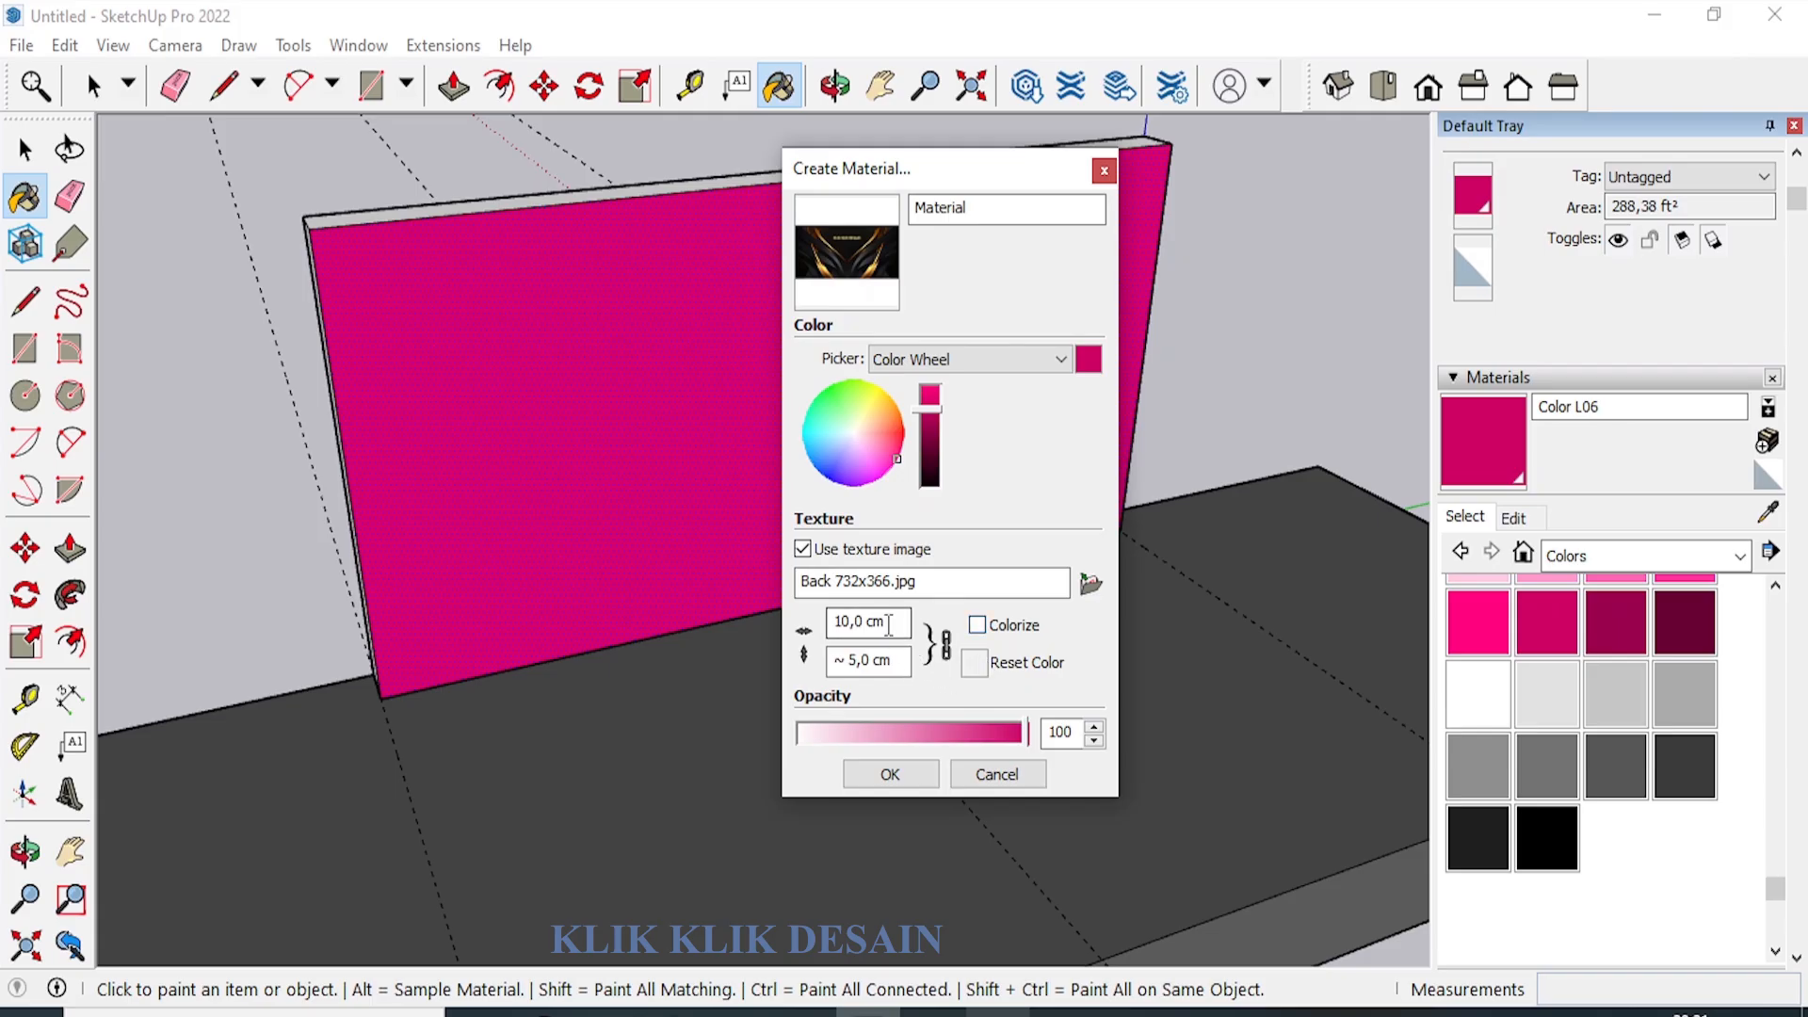
# Unlink the texture's aspect ratio, set its size to 732 cm wide by 366 cm high, and create the material.
pyautogui.write('732')
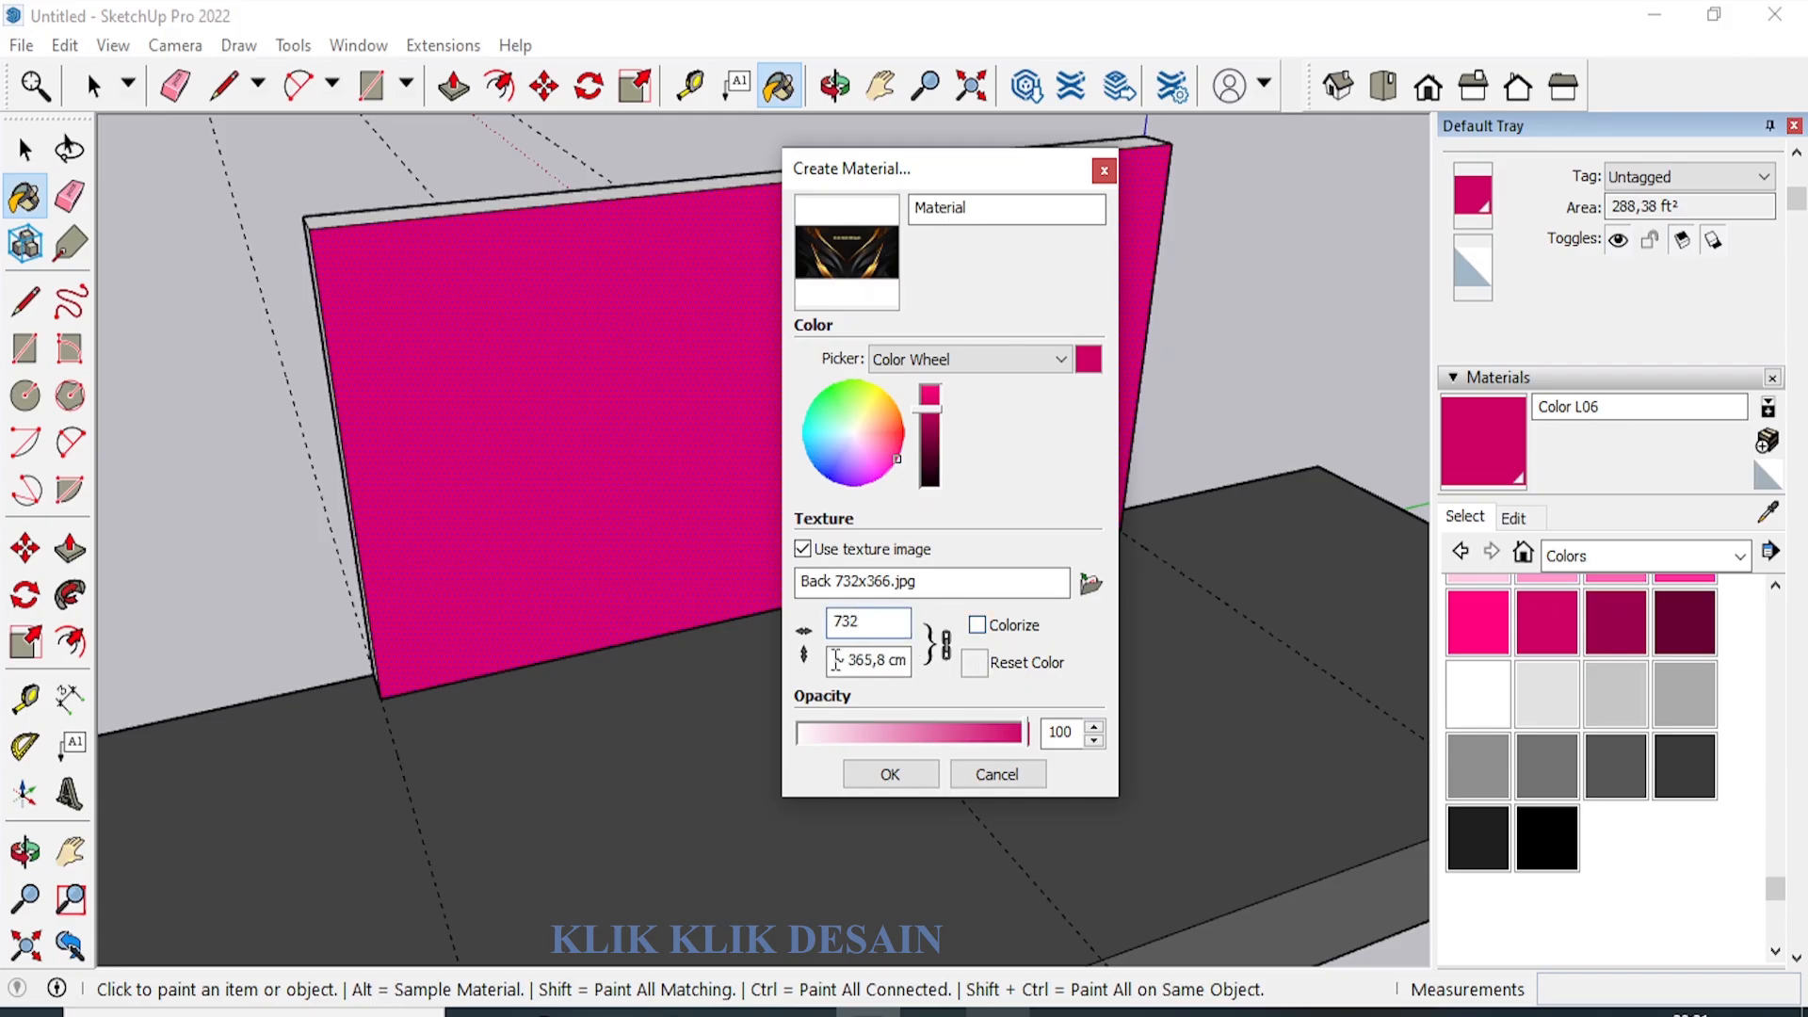
pyautogui.click(940, 649)
pyautogui.moveTo(905, 663); pyautogui.dragTo(801, 673)
pyautogui.write('366')
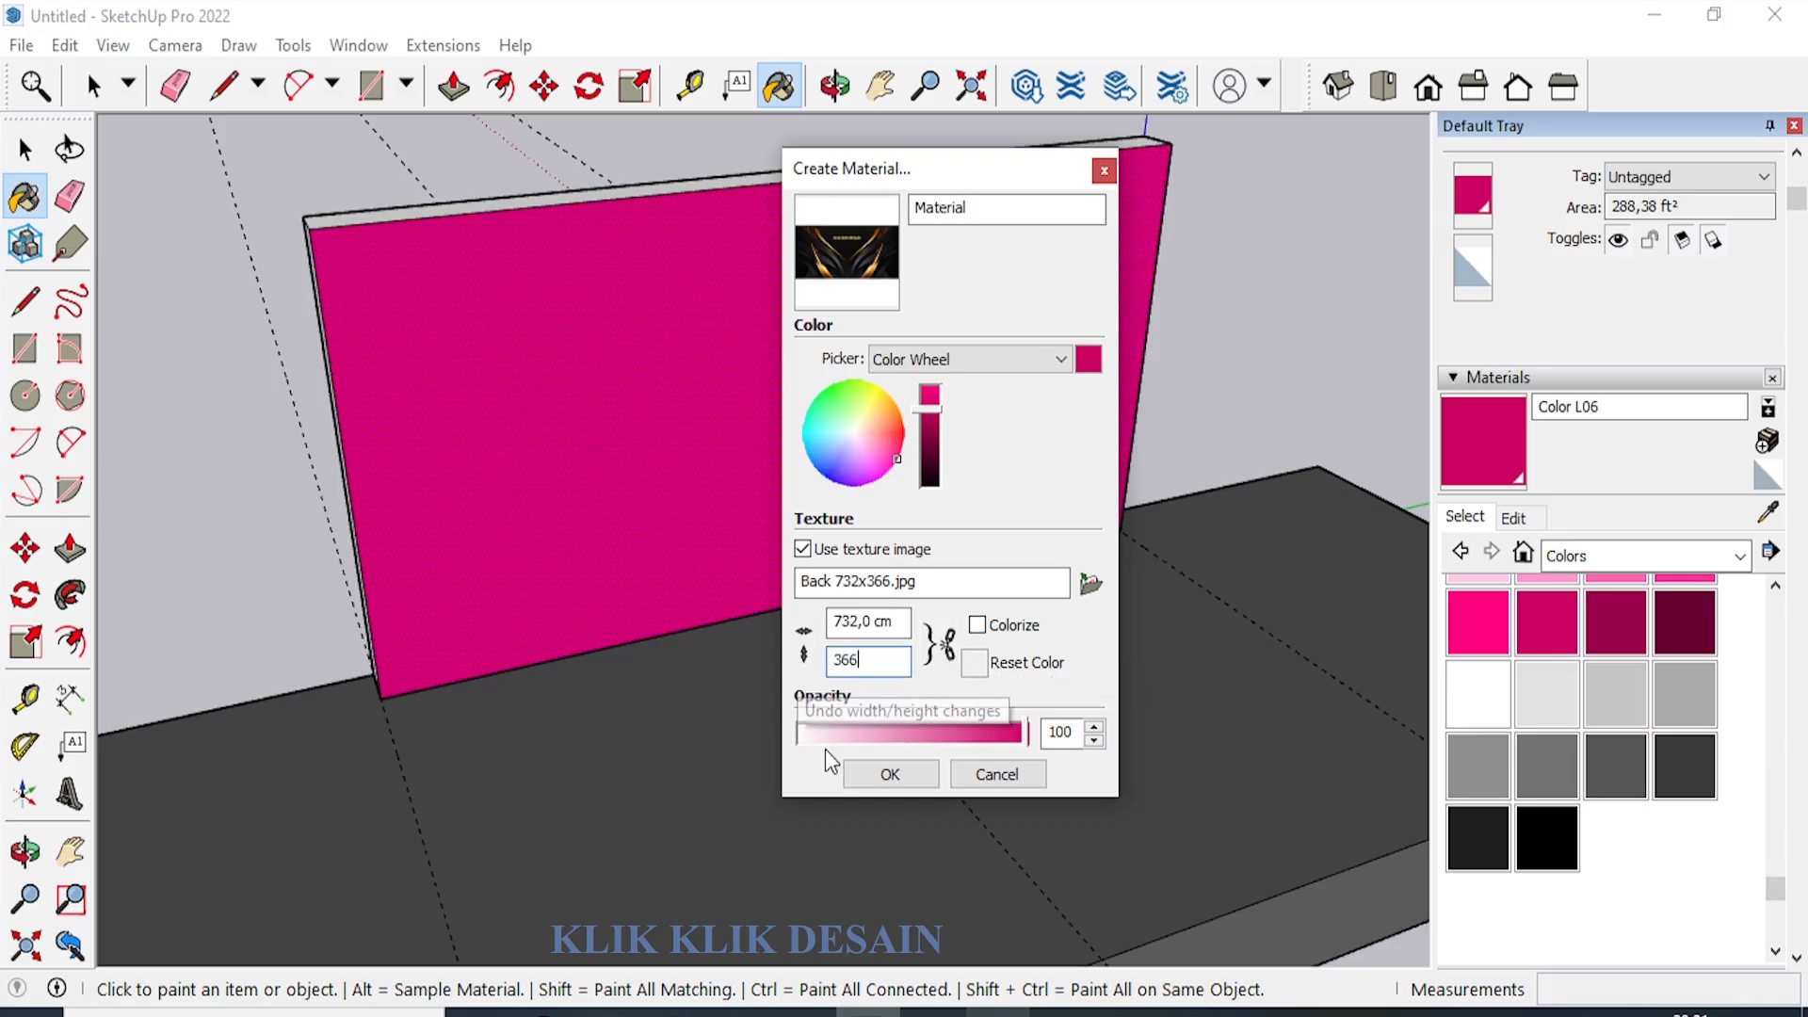
pyautogui.click(868, 778)
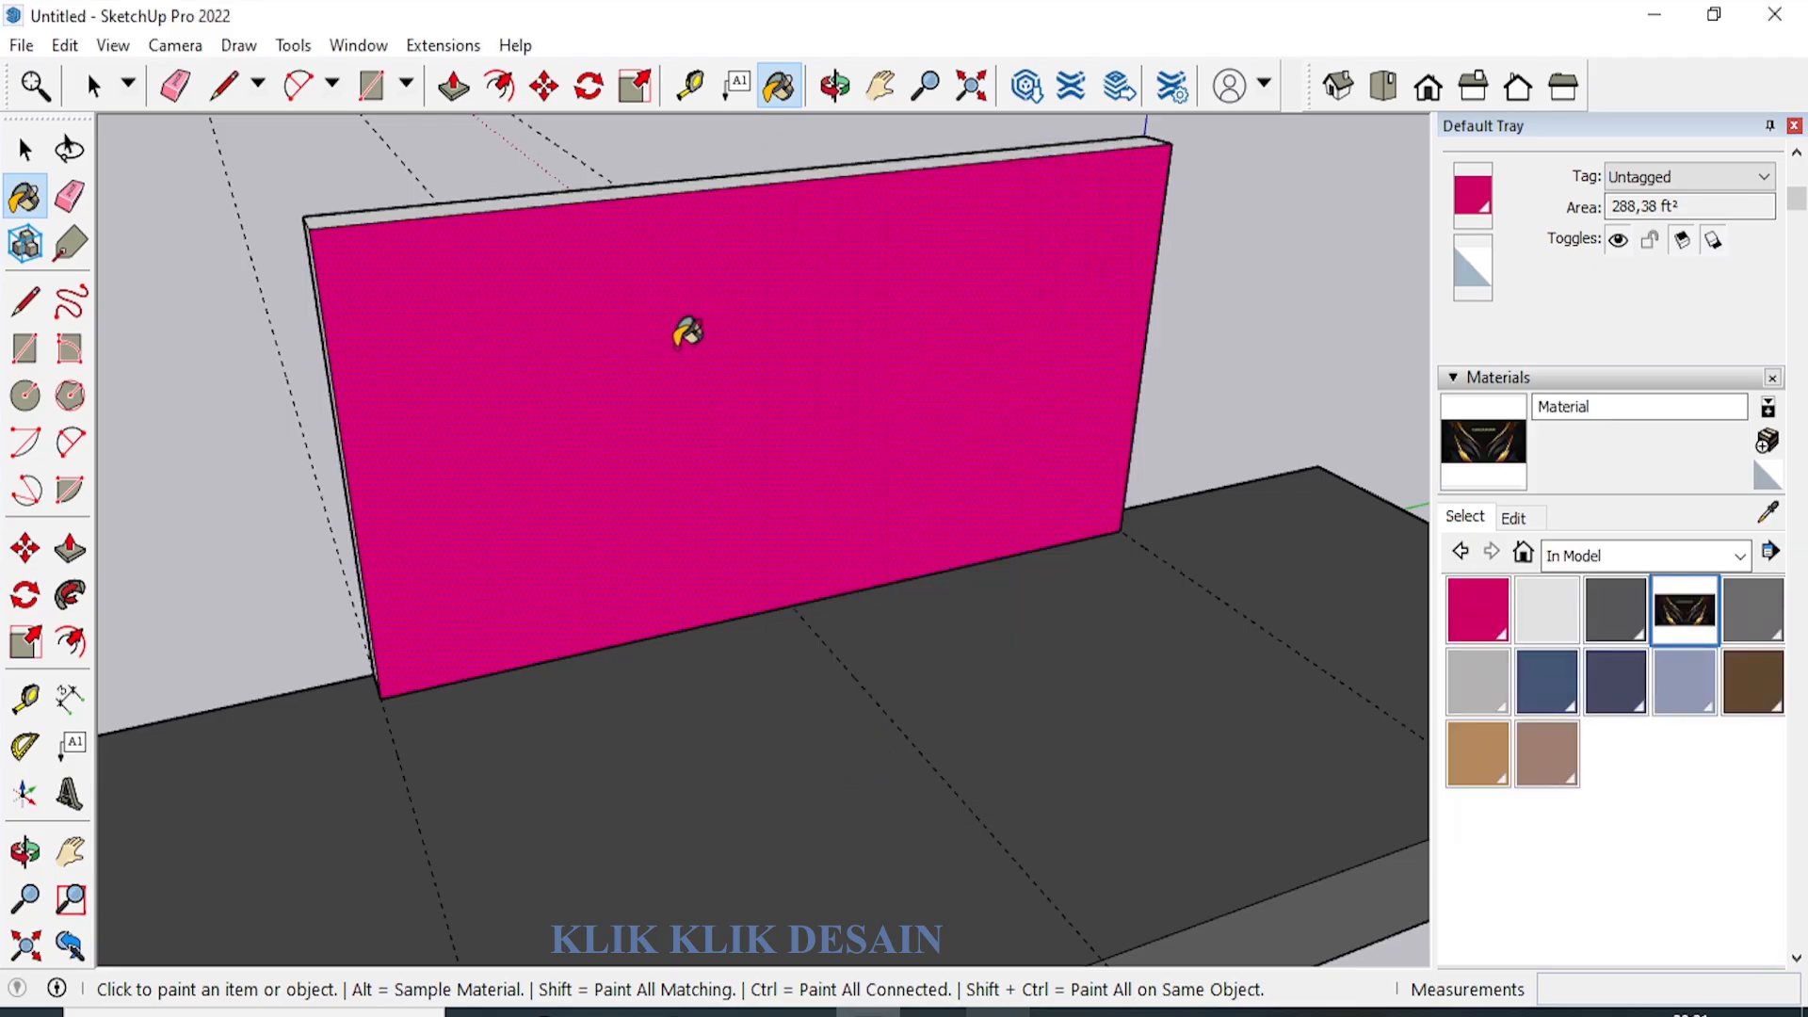
# Paint the backdrop's front face with the new Back 732x366 image material.
pyautogui.click(622, 579)
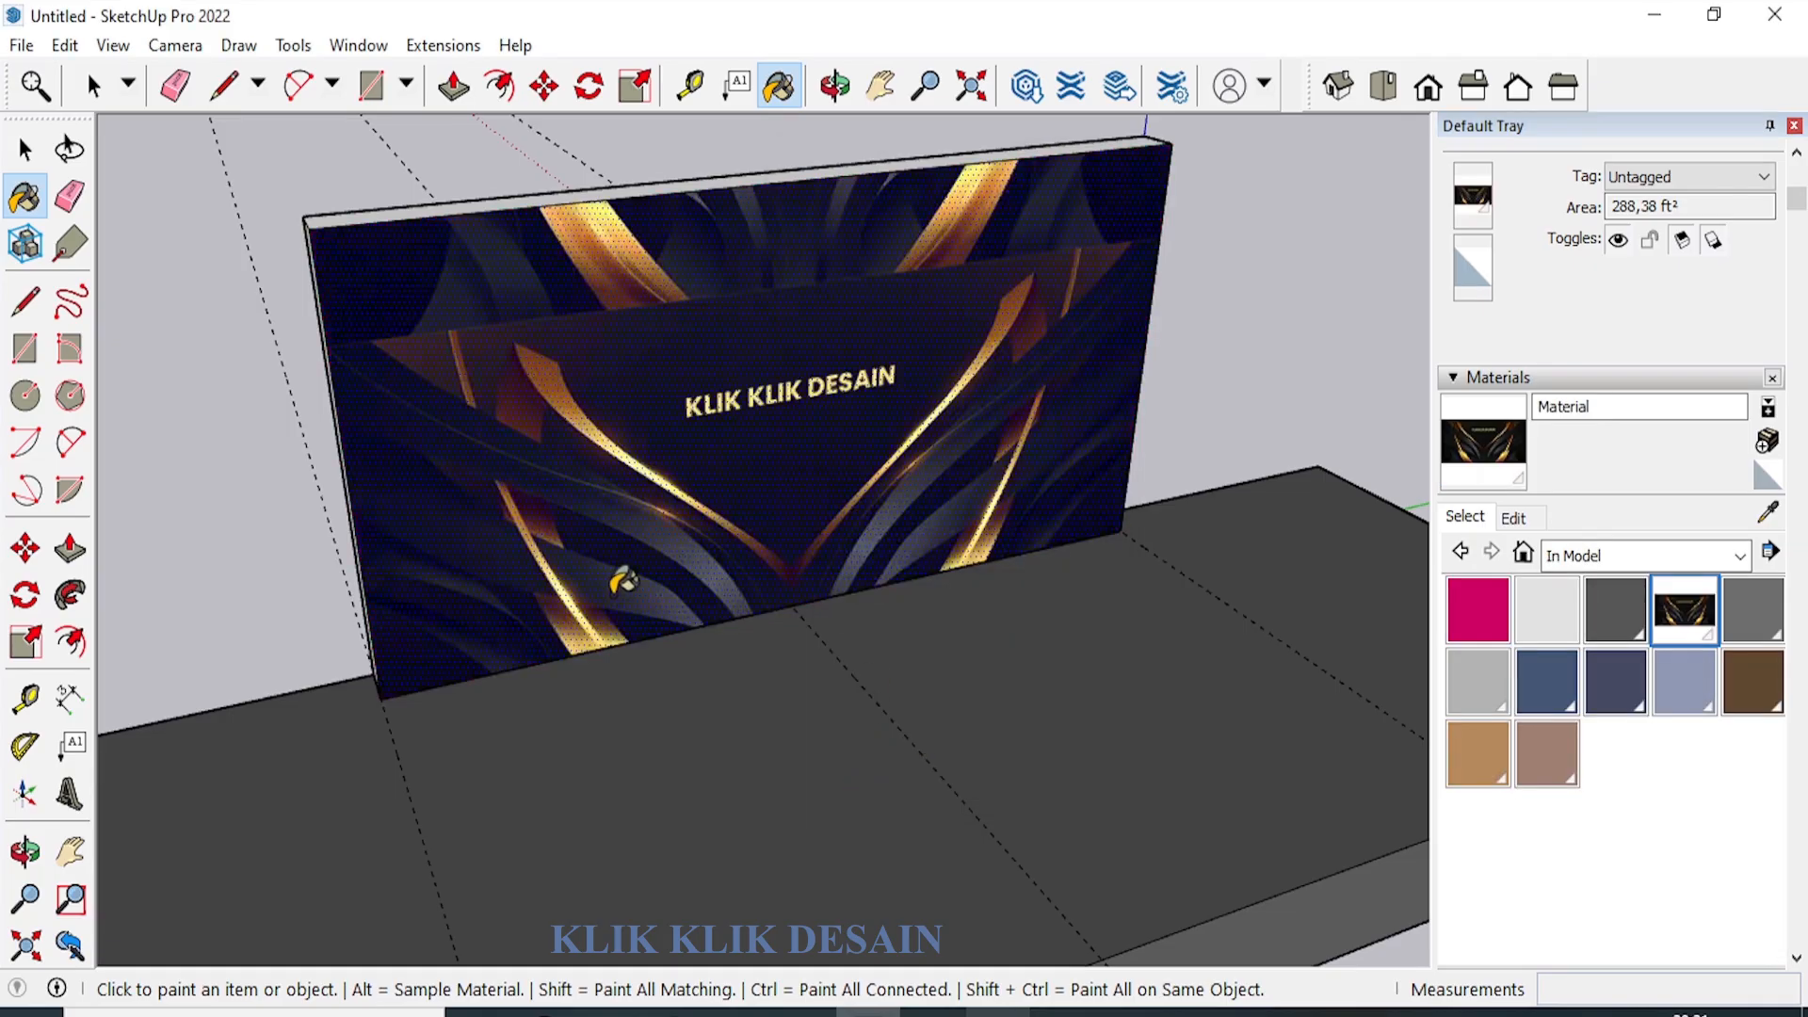
pyautogui.scroll(-2, 810, 575)
pyautogui.scroll(-1, 810, 574)
pyautogui.scroll(5, 665, 430)
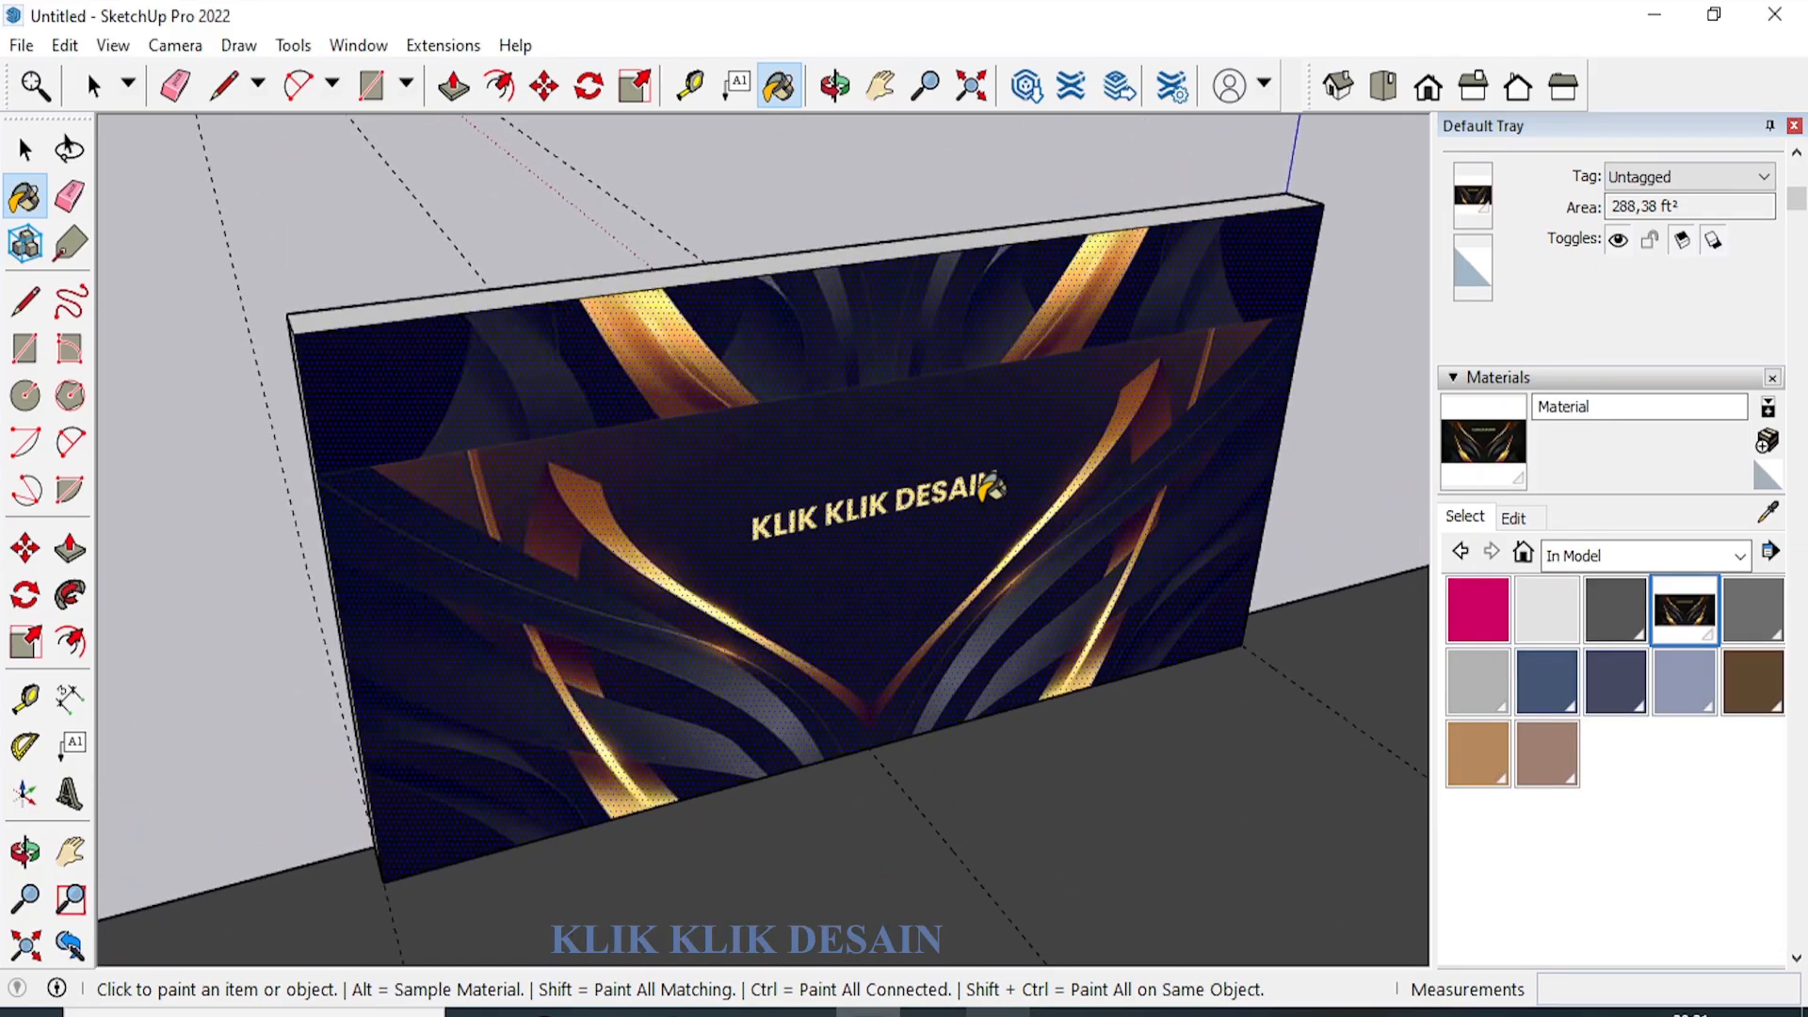
pyautogui.scroll(-3, 895, 455)
pyautogui.scroll(3, 876, 641)
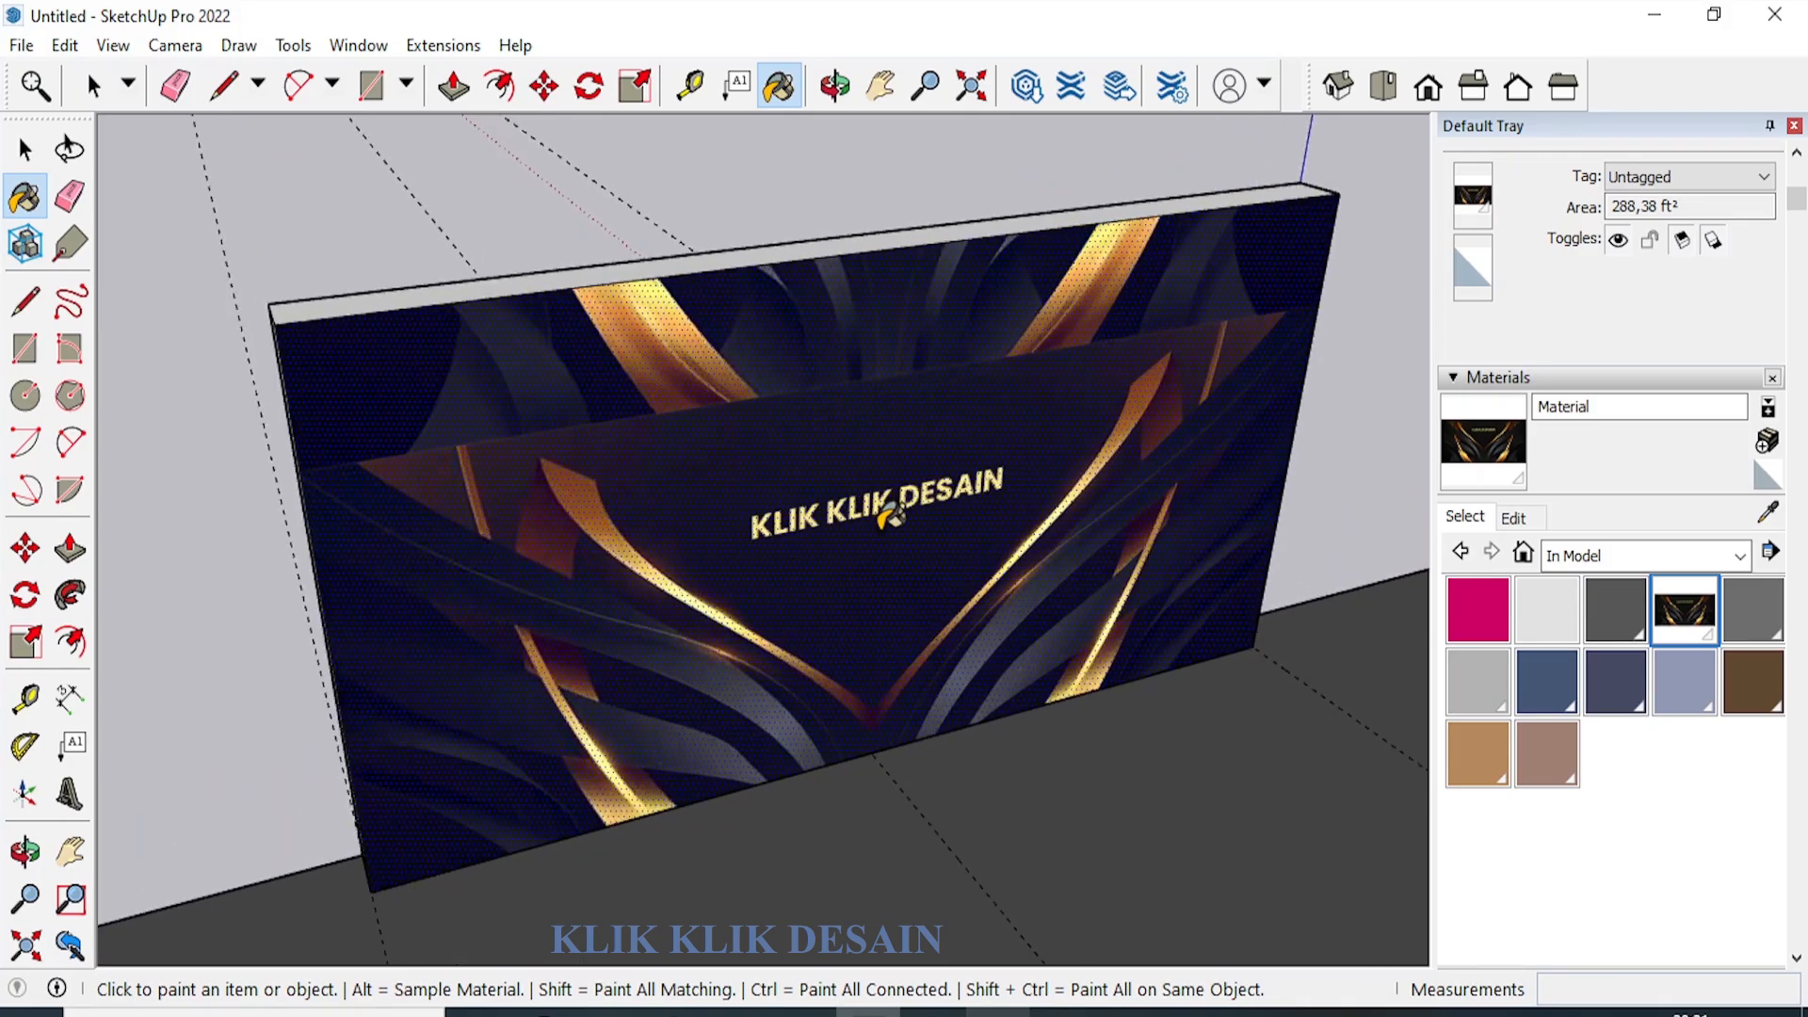
# Reposition the backdrop texture so the image's upper-left corner meets the front face's upper-left corner.
pyautogui.rightClick(669, 478)
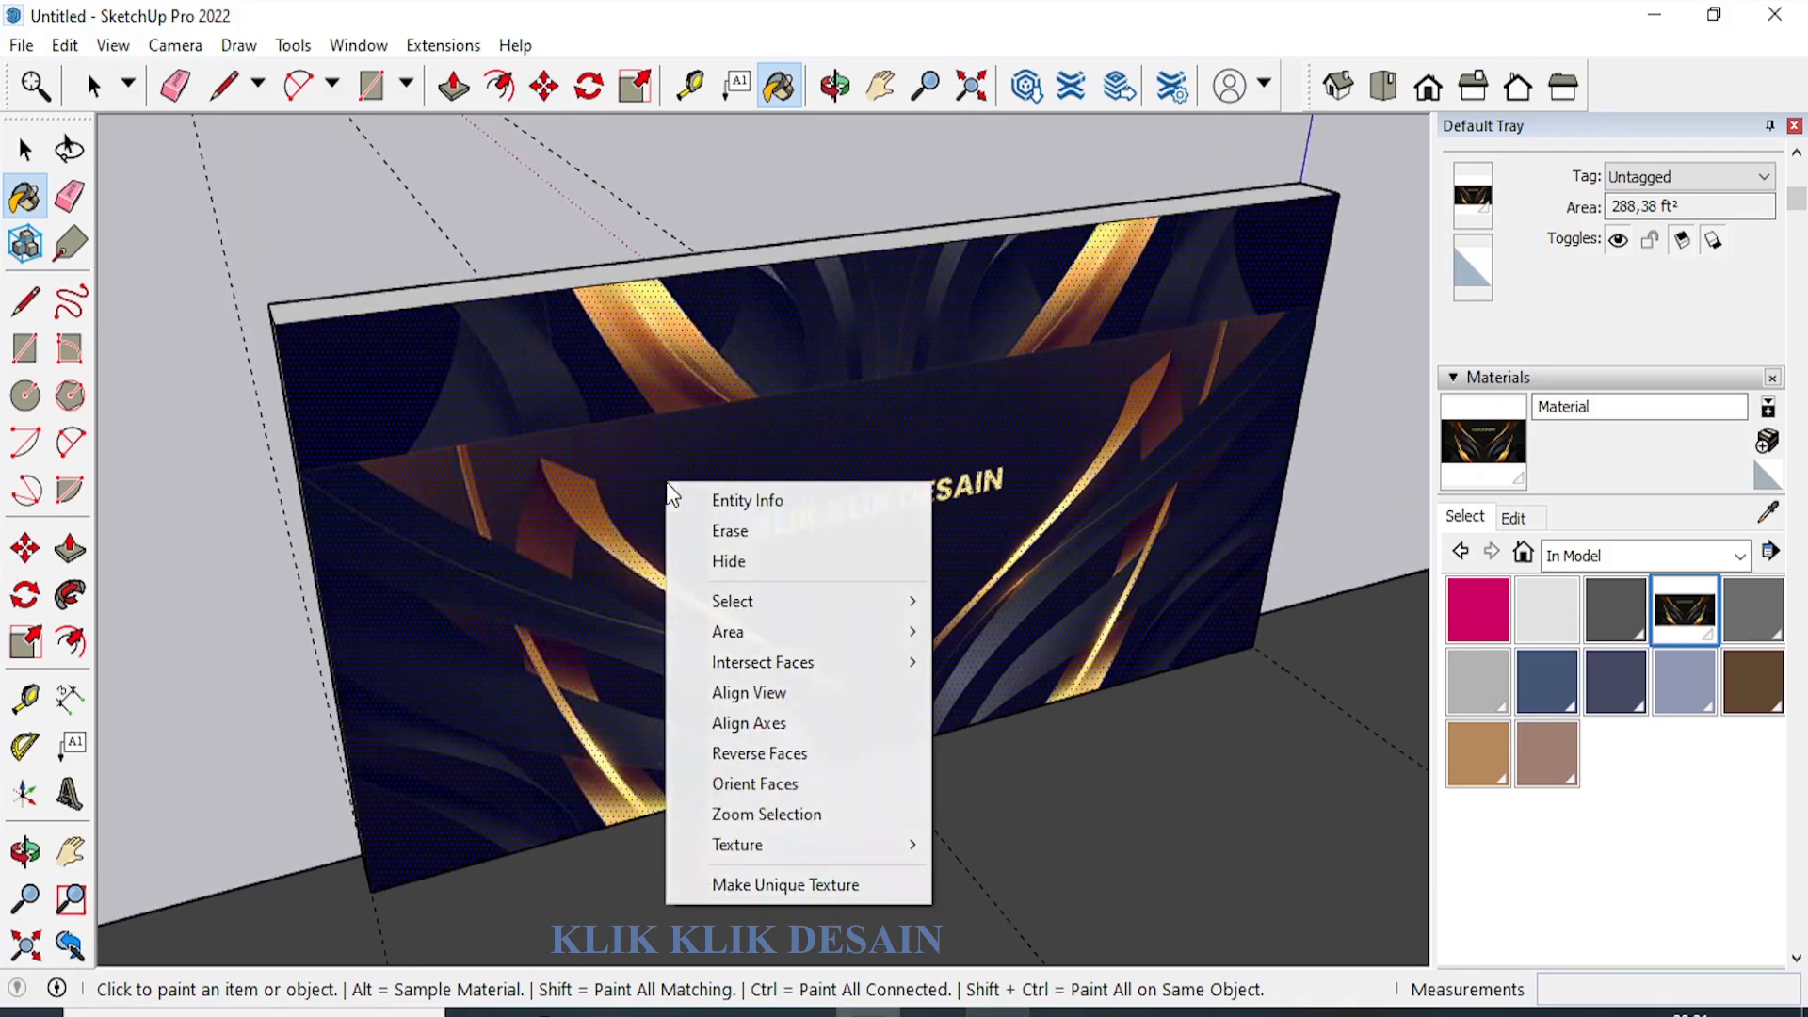
pyautogui.moveTo(868, 846)
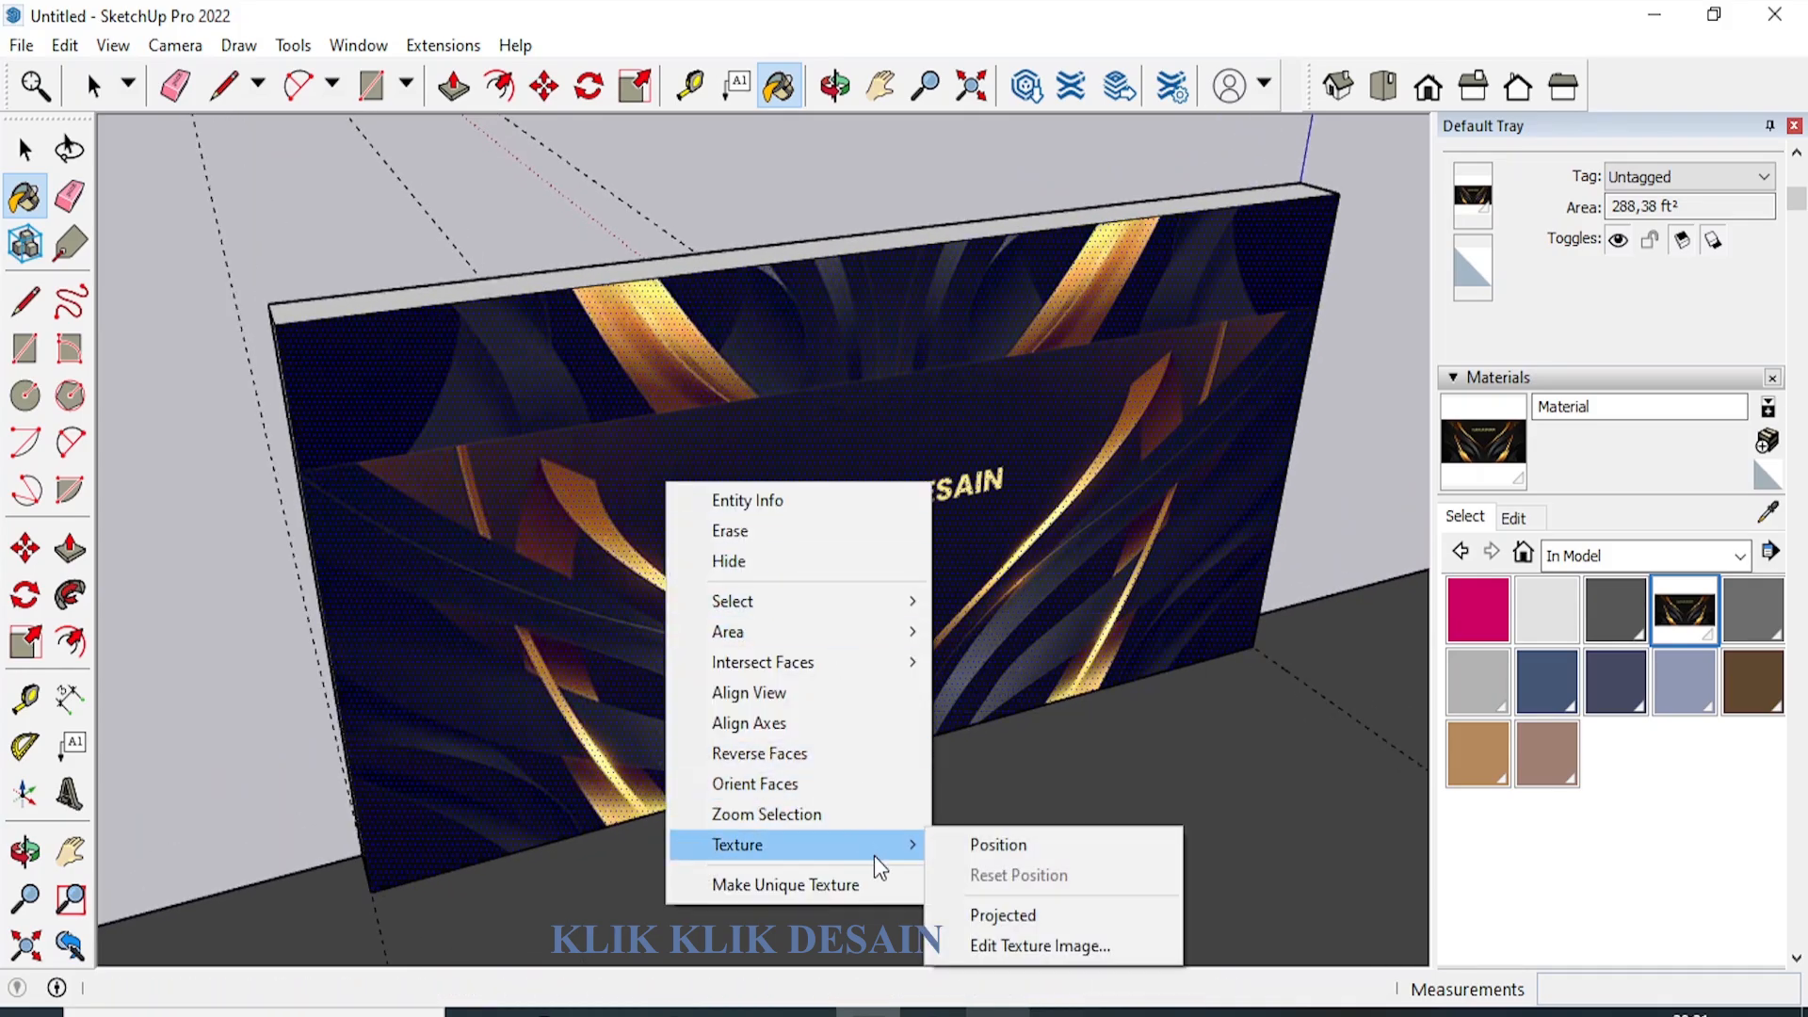
pyautogui.click(957, 844)
pyautogui.scroll(-4, 942, 768)
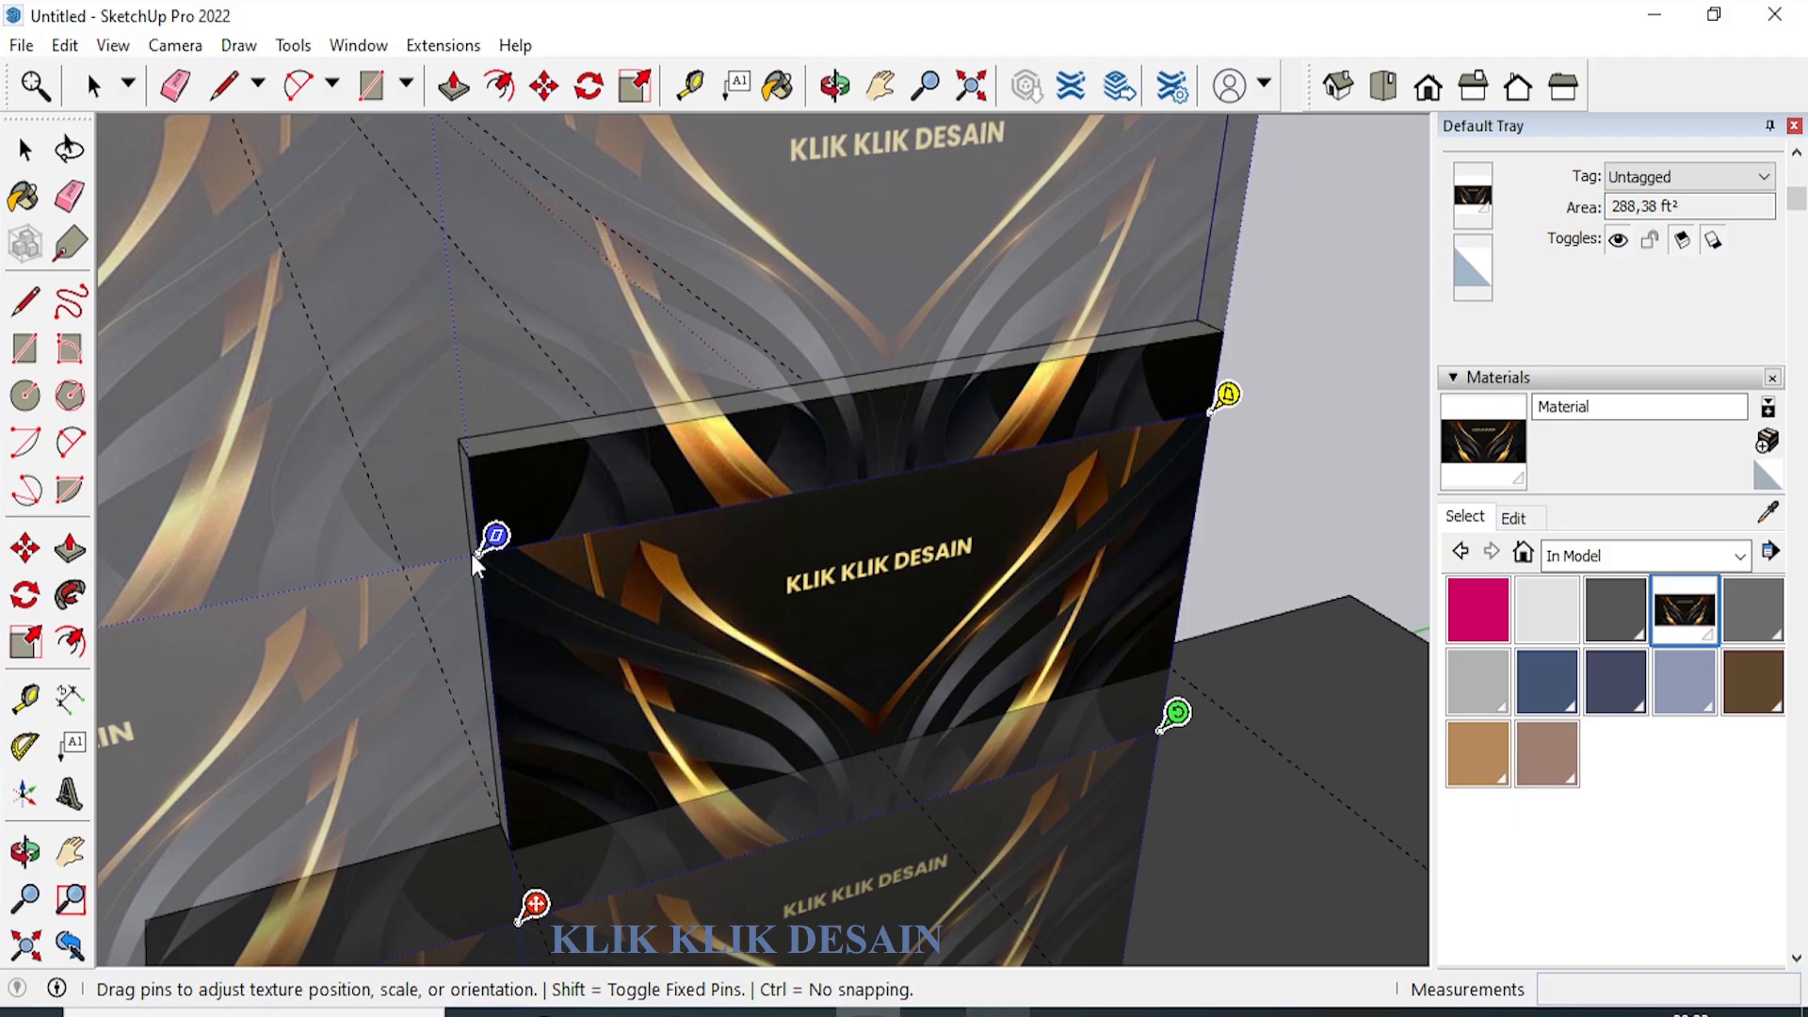
pyautogui.scroll(3, 485, 565)
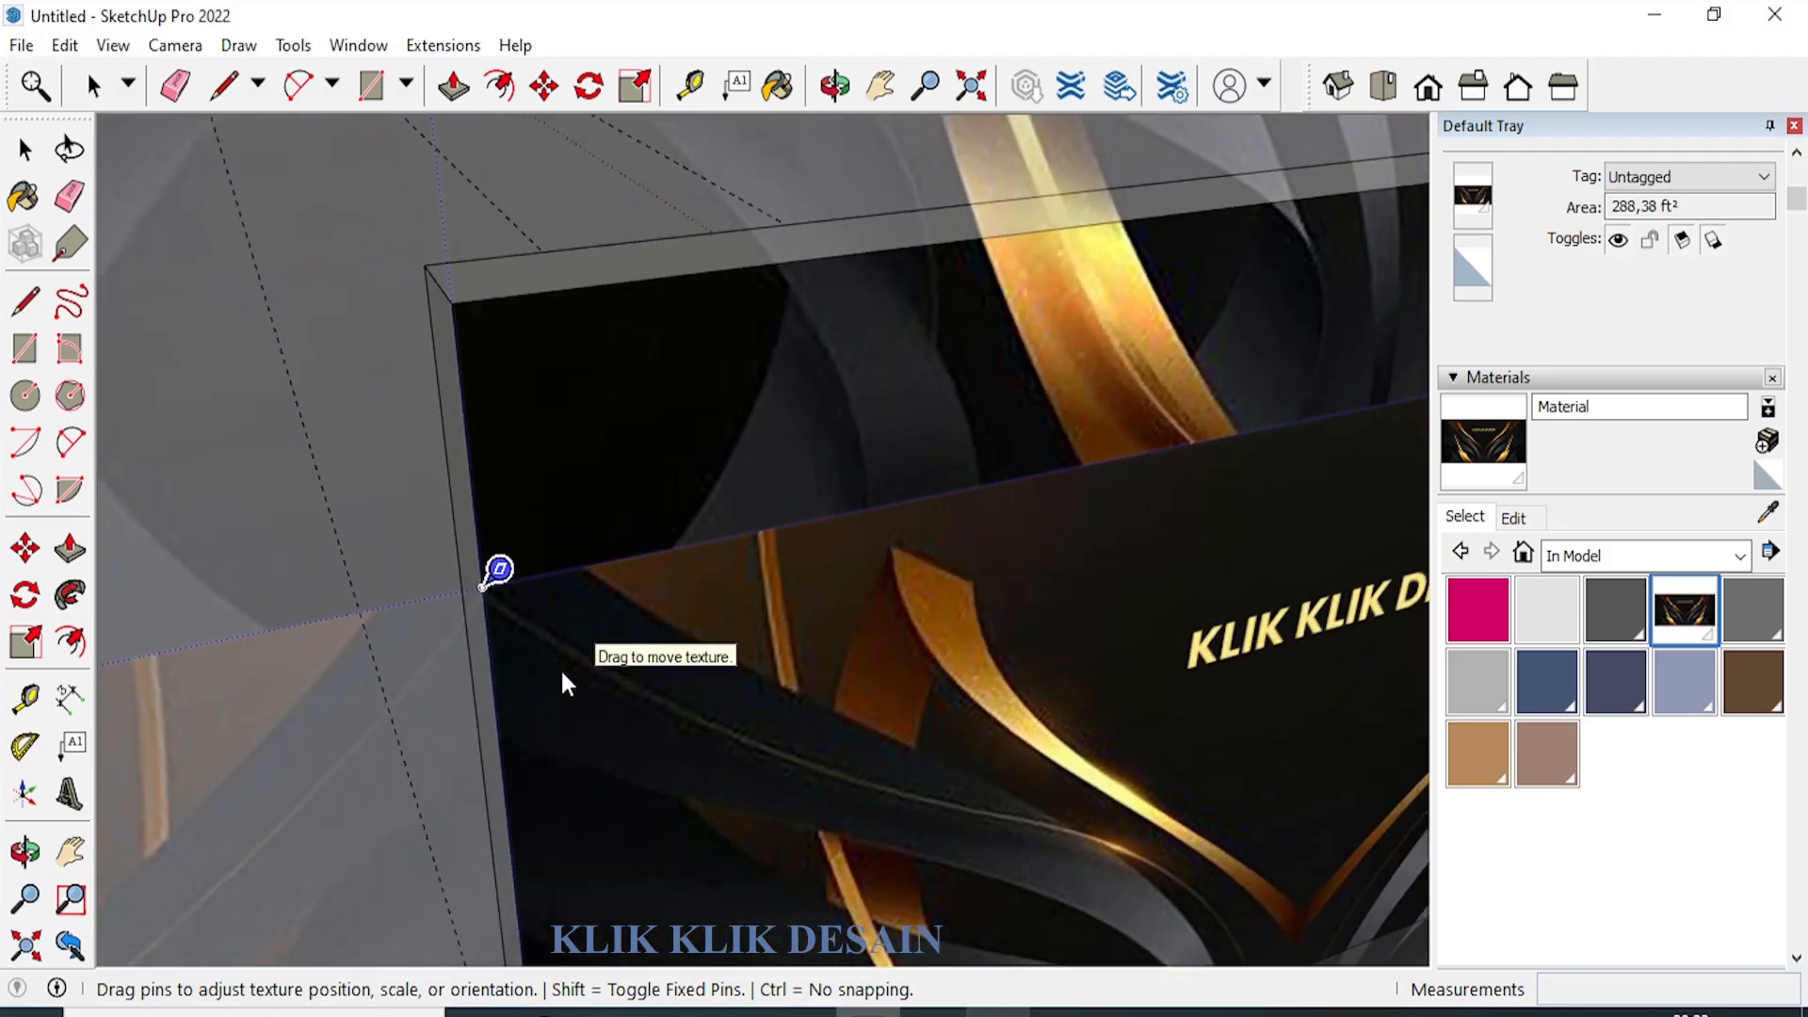
pyautogui.moveTo(563, 676); pyautogui.dragTo(540, 415)
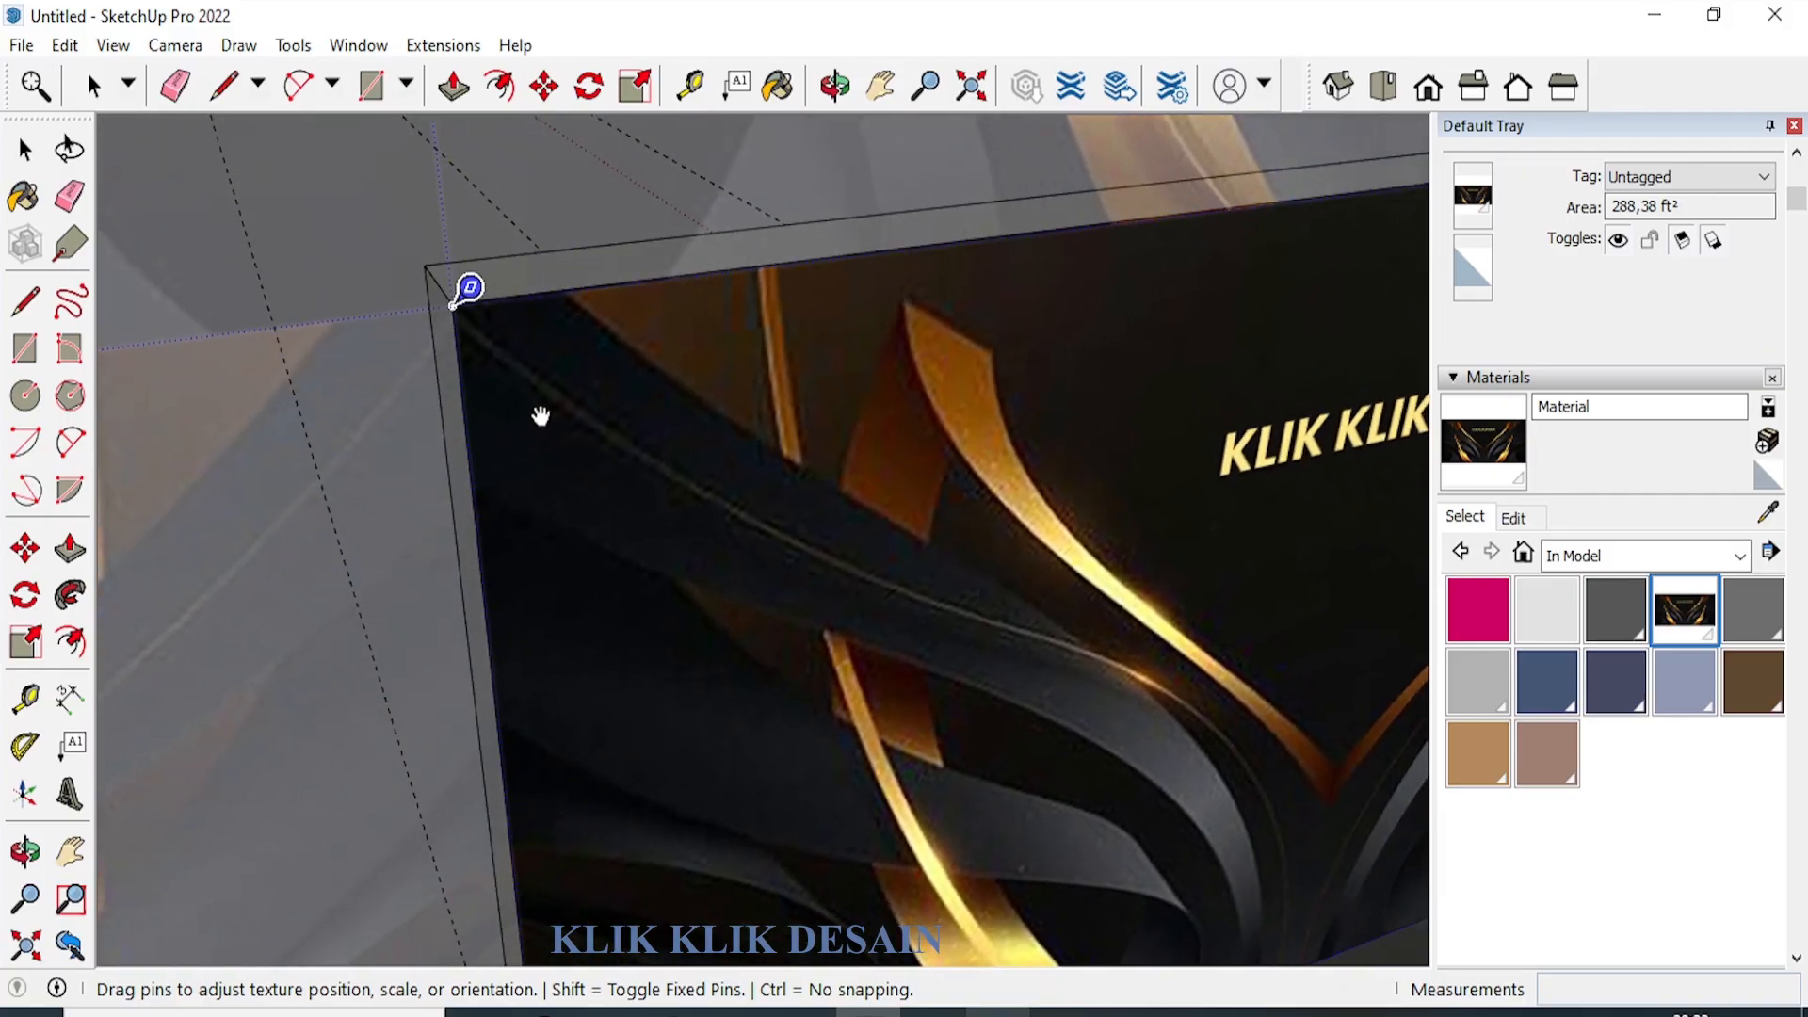
pyautogui.rightClick(594, 386)
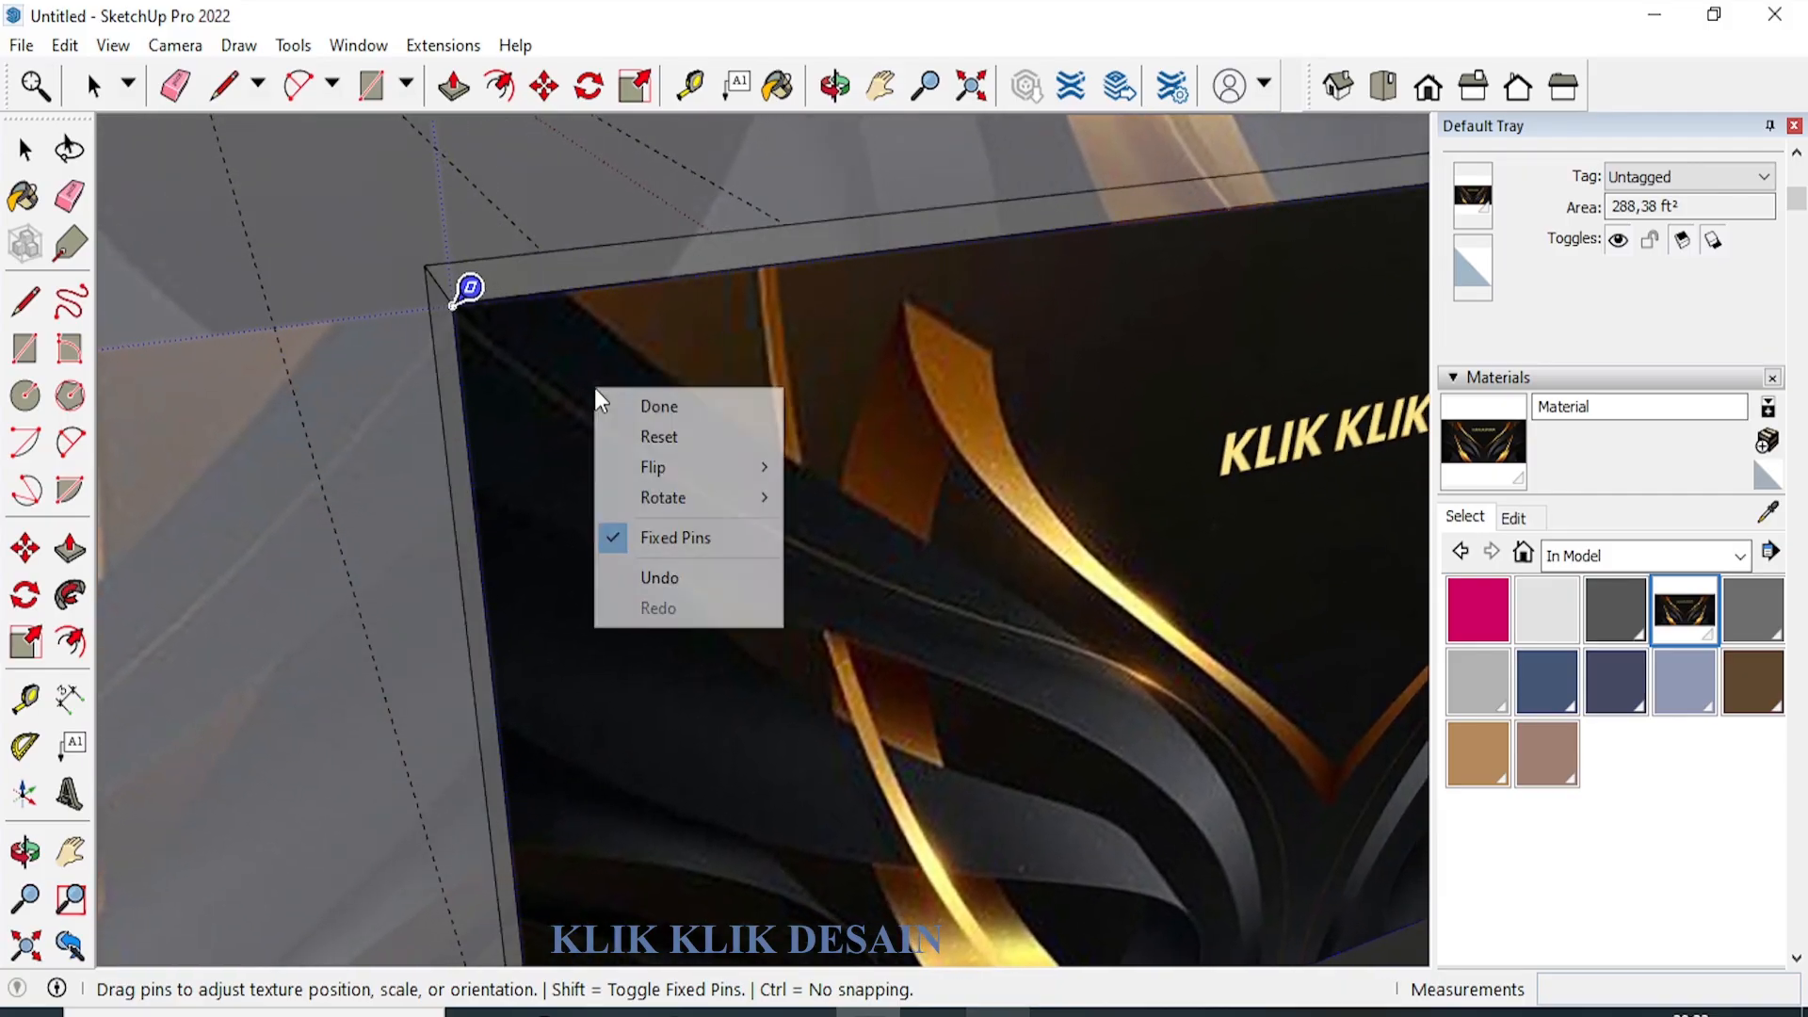
pyautogui.click(674, 415)
# Select the entire backdrop panel with all its faces and edges and make it a group.
pyautogui.scroll(-3, 511, 466)
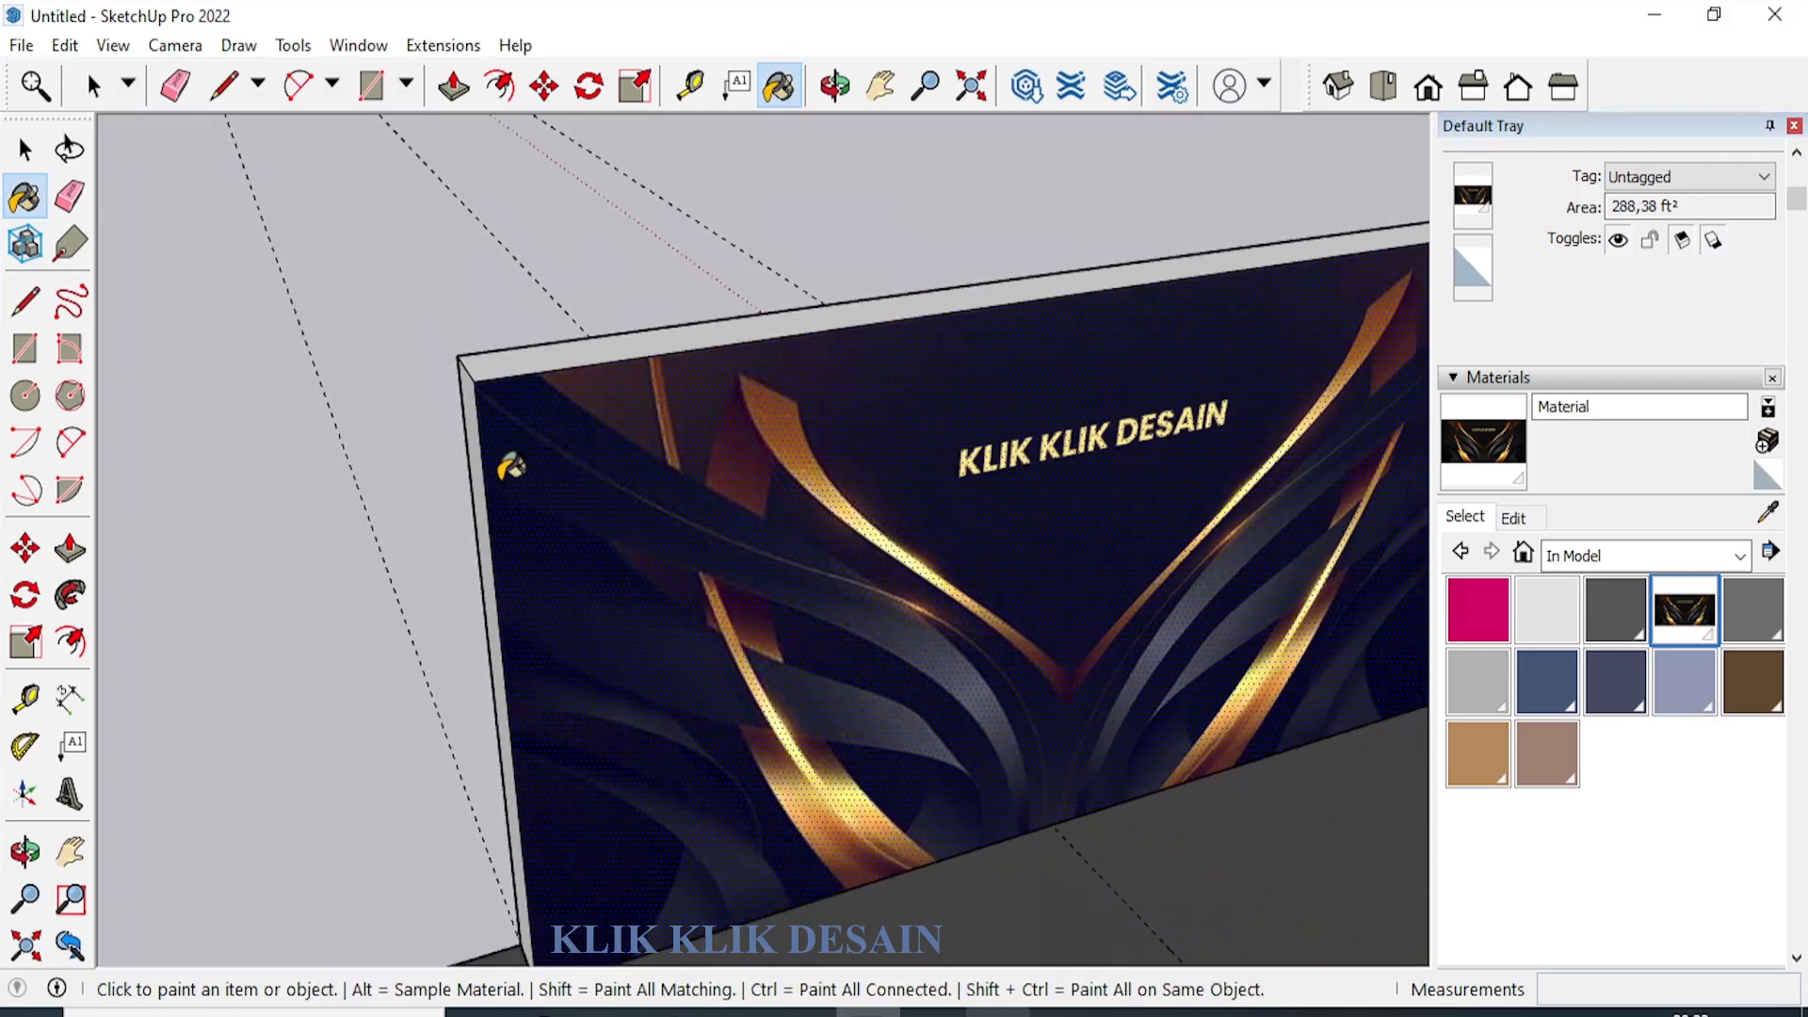
pyautogui.scroll(-3, 511, 466)
pyautogui.click(25, 149)
pyautogui.scroll(-3, 805, 696)
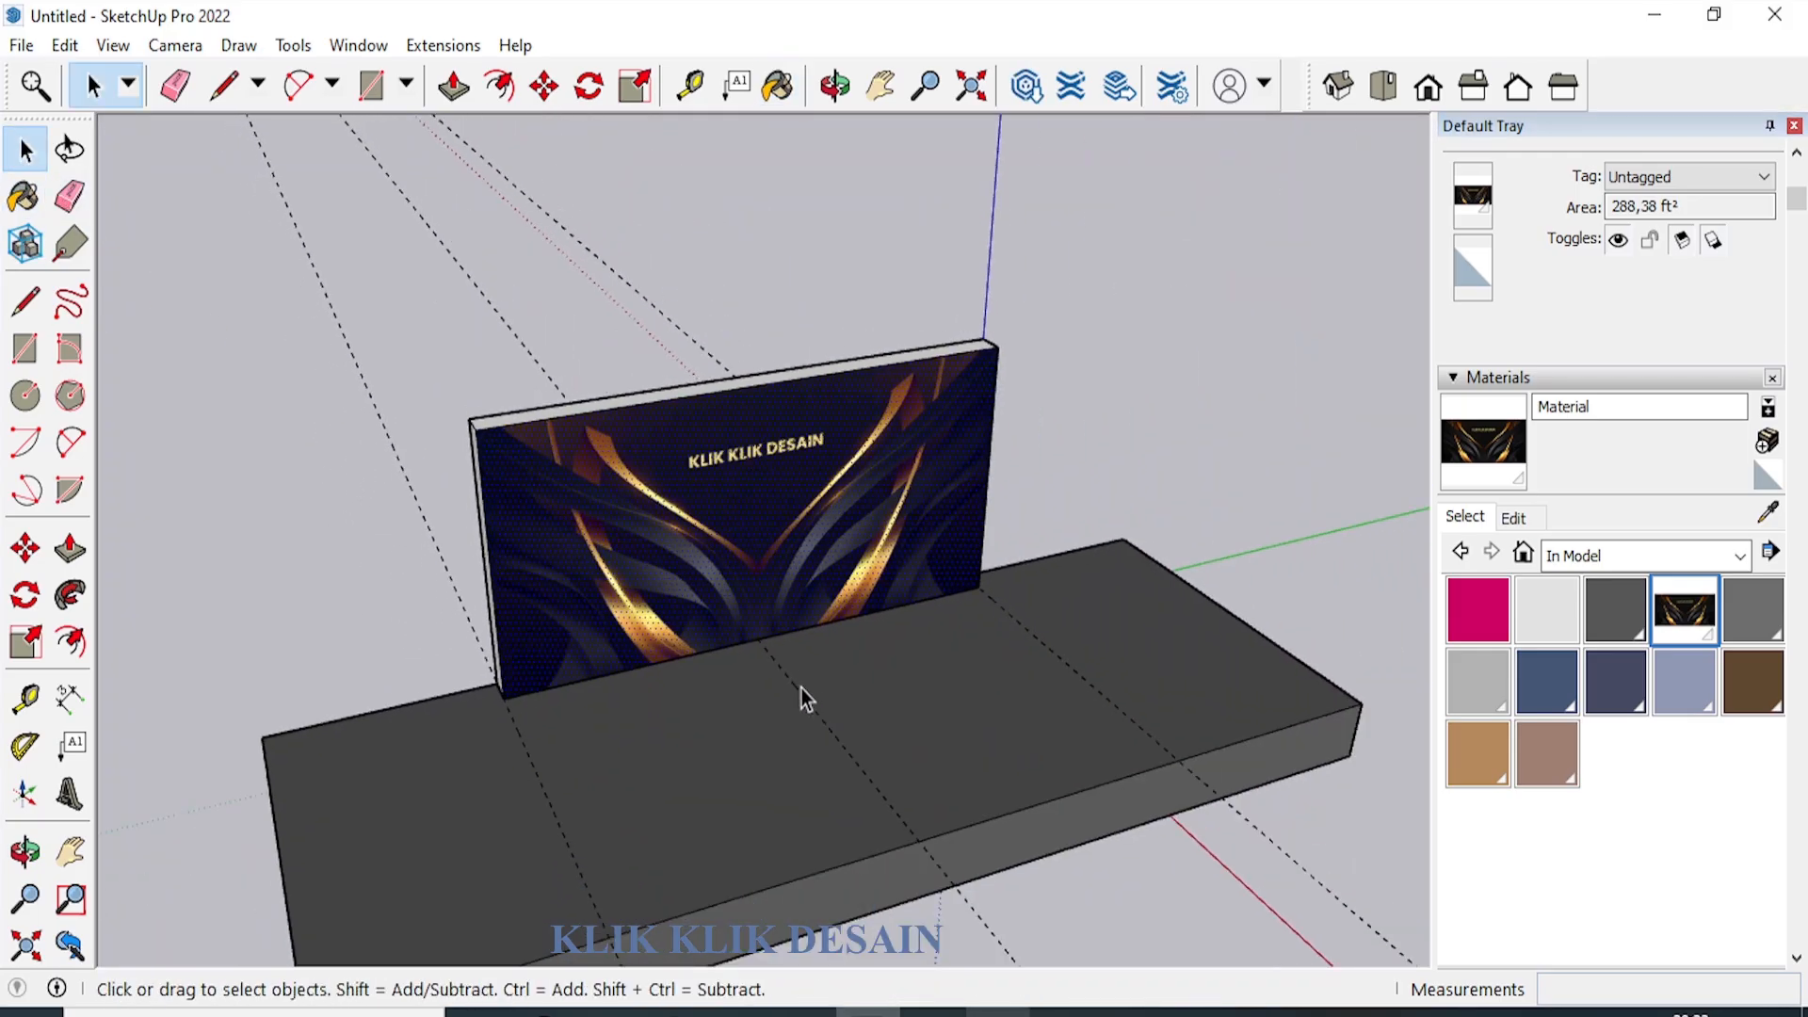
pyautogui.click(625, 512)
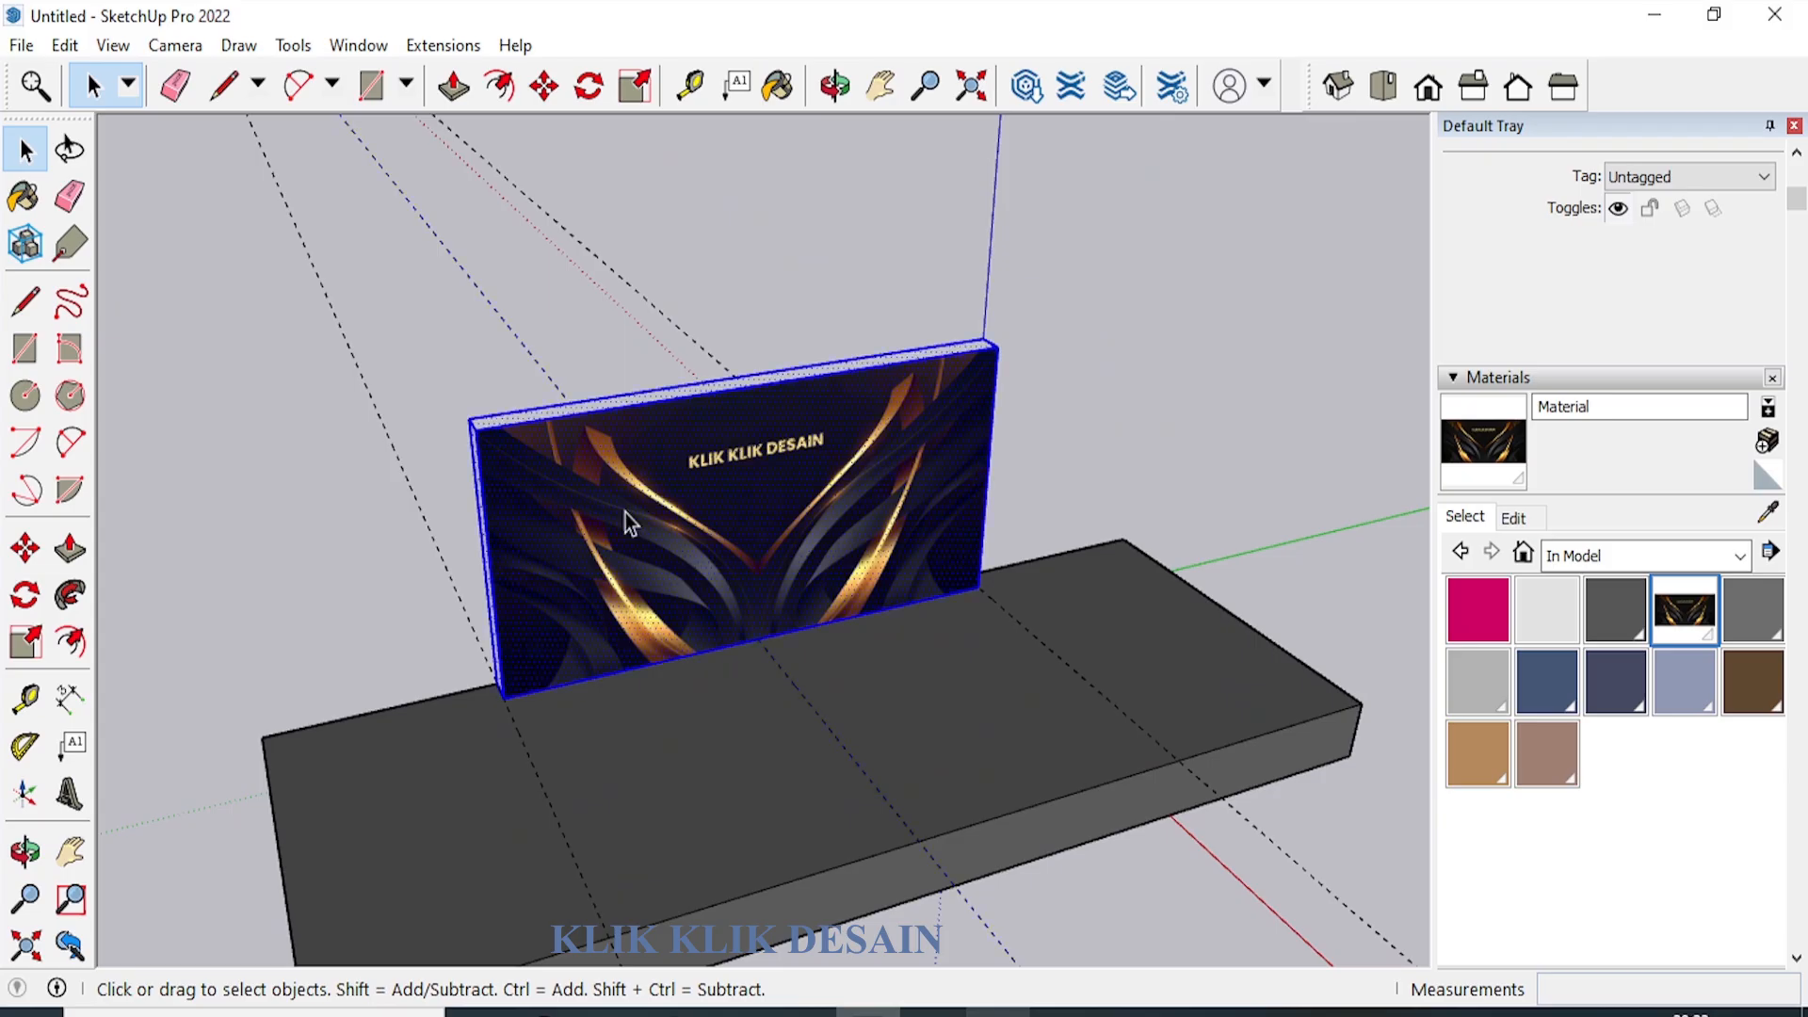
pyautogui.rightClick(625, 512)
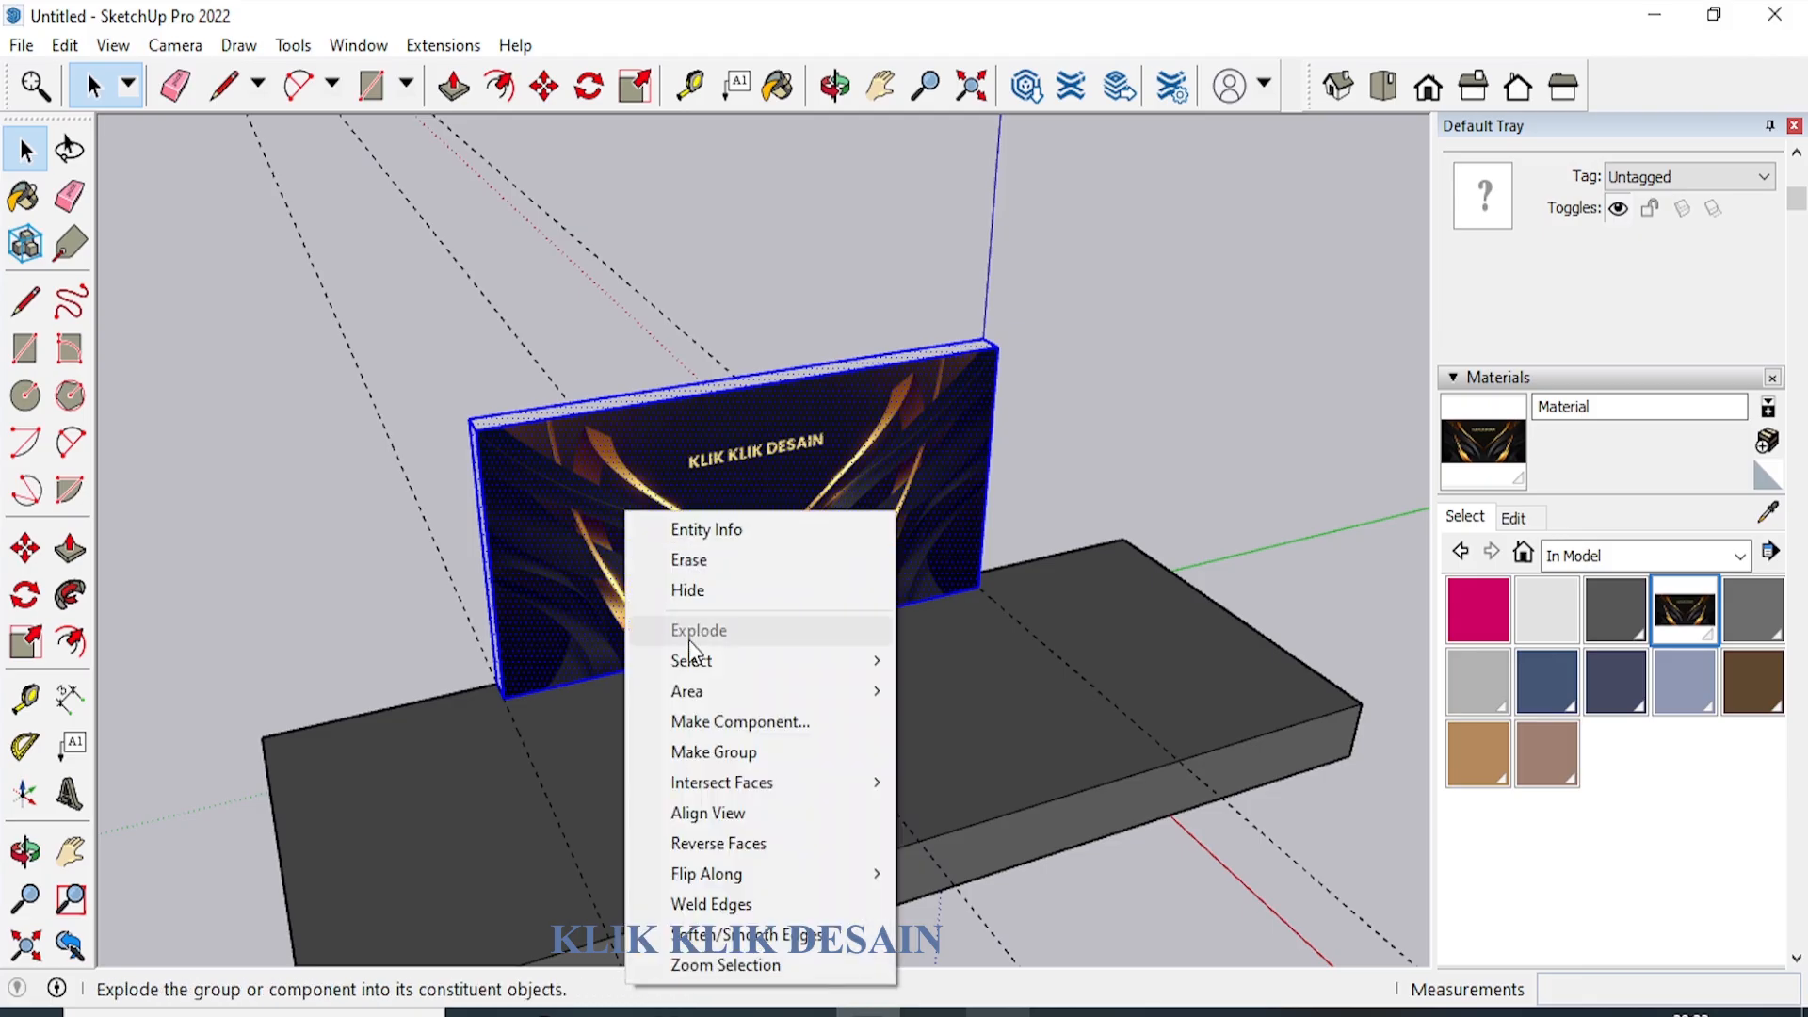
pyautogui.click(744, 746)
# Check the wing image's dimensions in the MATERI folder.
pyautogui.click(24, 853)
pyautogui.moveTo(998, 660); pyautogui.dragTo(771, 549)
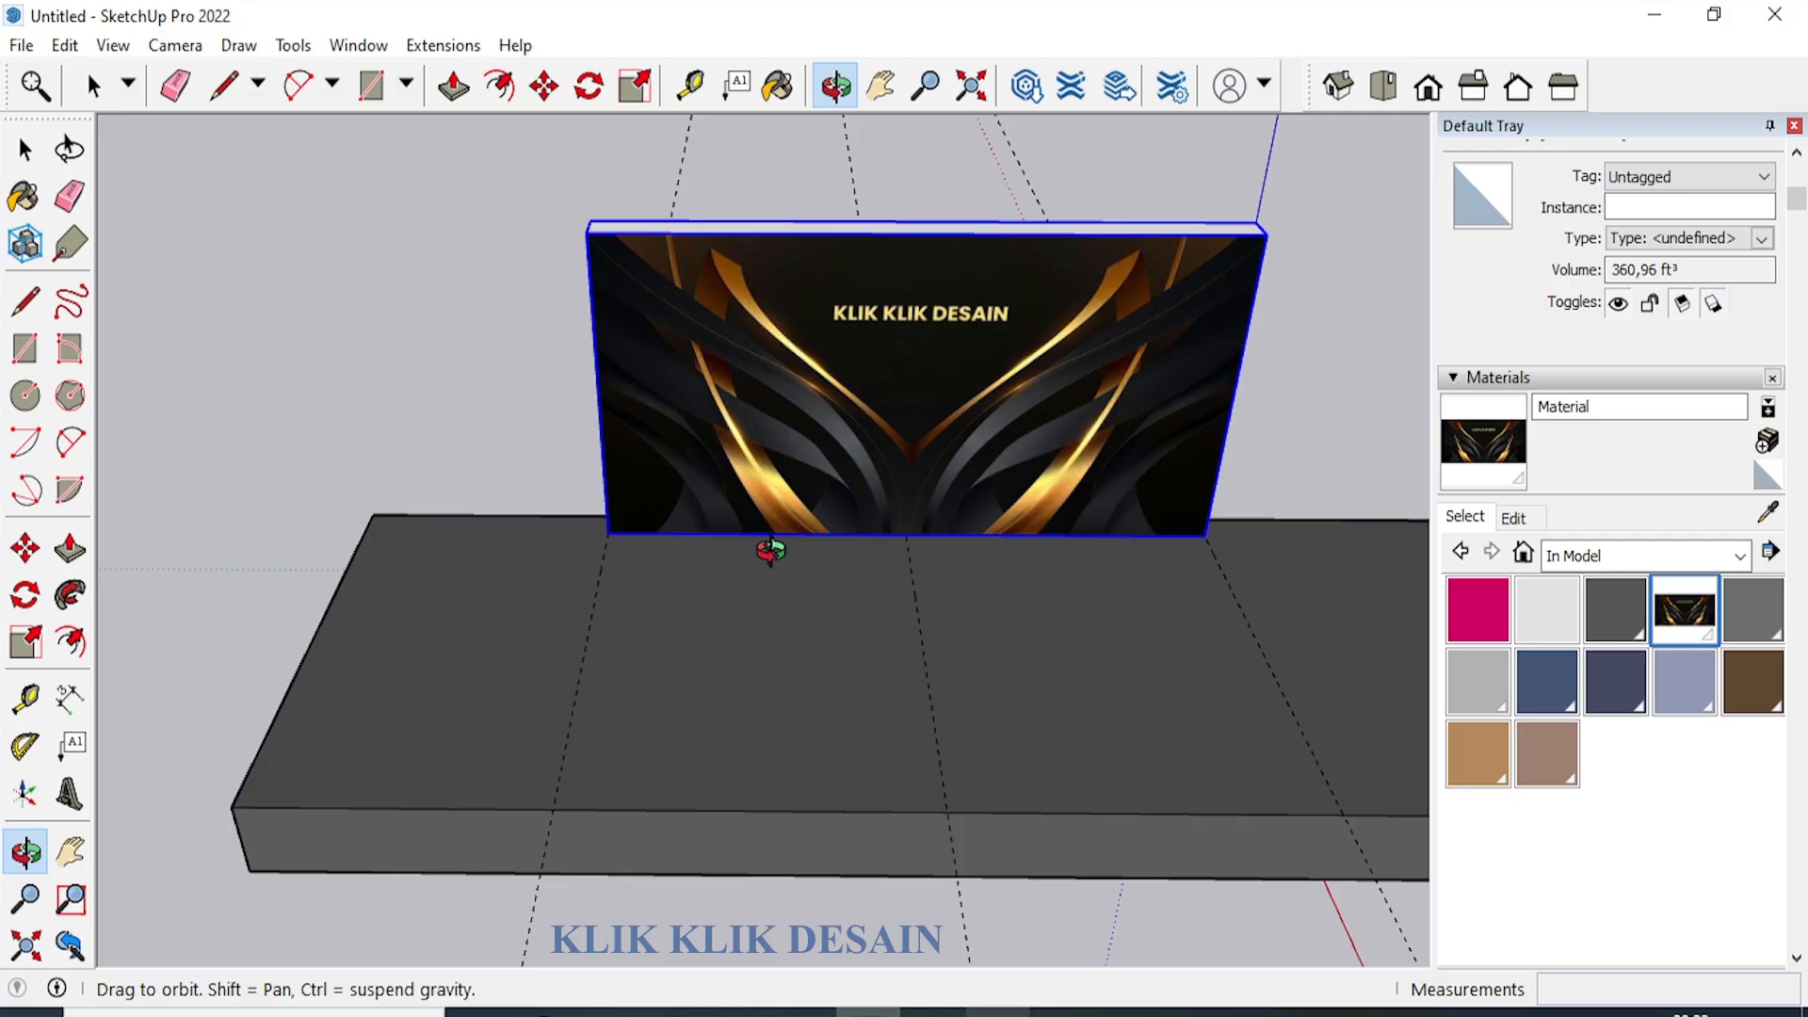
pyautogui.scroll(-2, 770, 551)
pyautogui.scroll(1, 751, 525)
pyautogui.click(934, 1013)
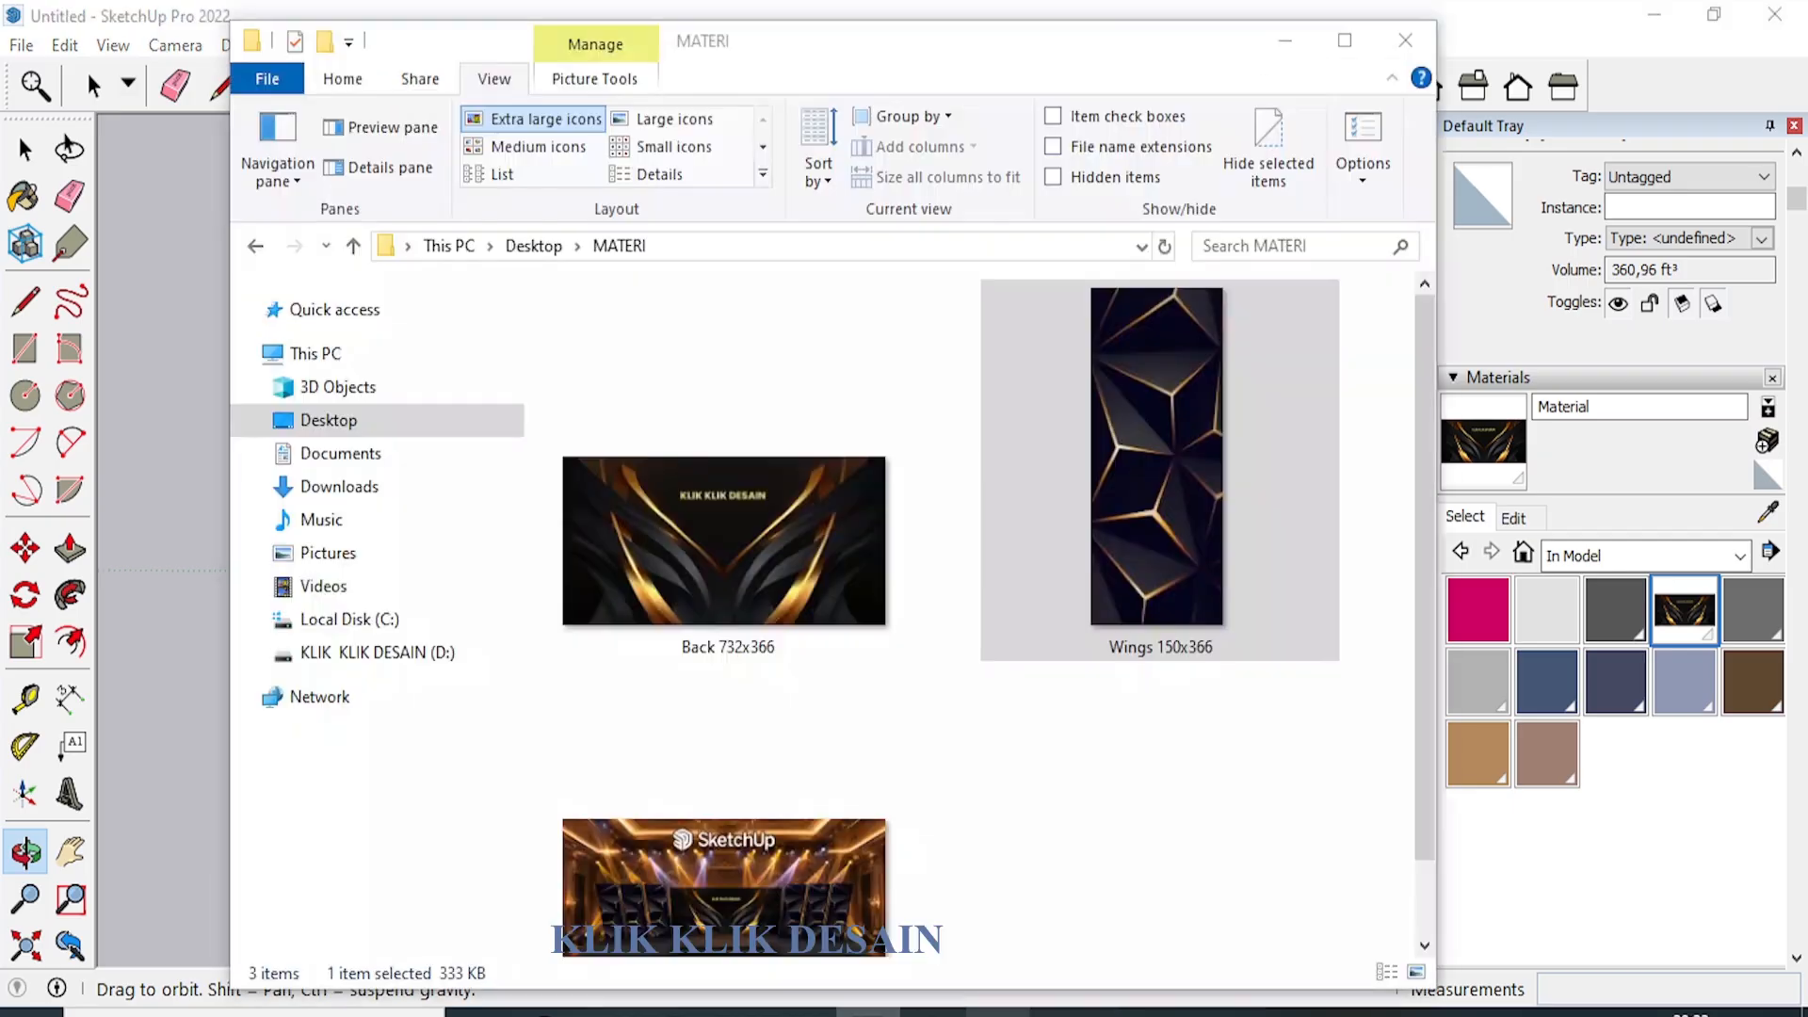
pyautogui.click(1500, 36)
# Draw a closed 150 x 15 cm wing footprint with the Line tool, starting on the left outer guide in front of the backdrop.
pyautogui.scroll(2, 372, 478)
pyautogui.click(16, 306)
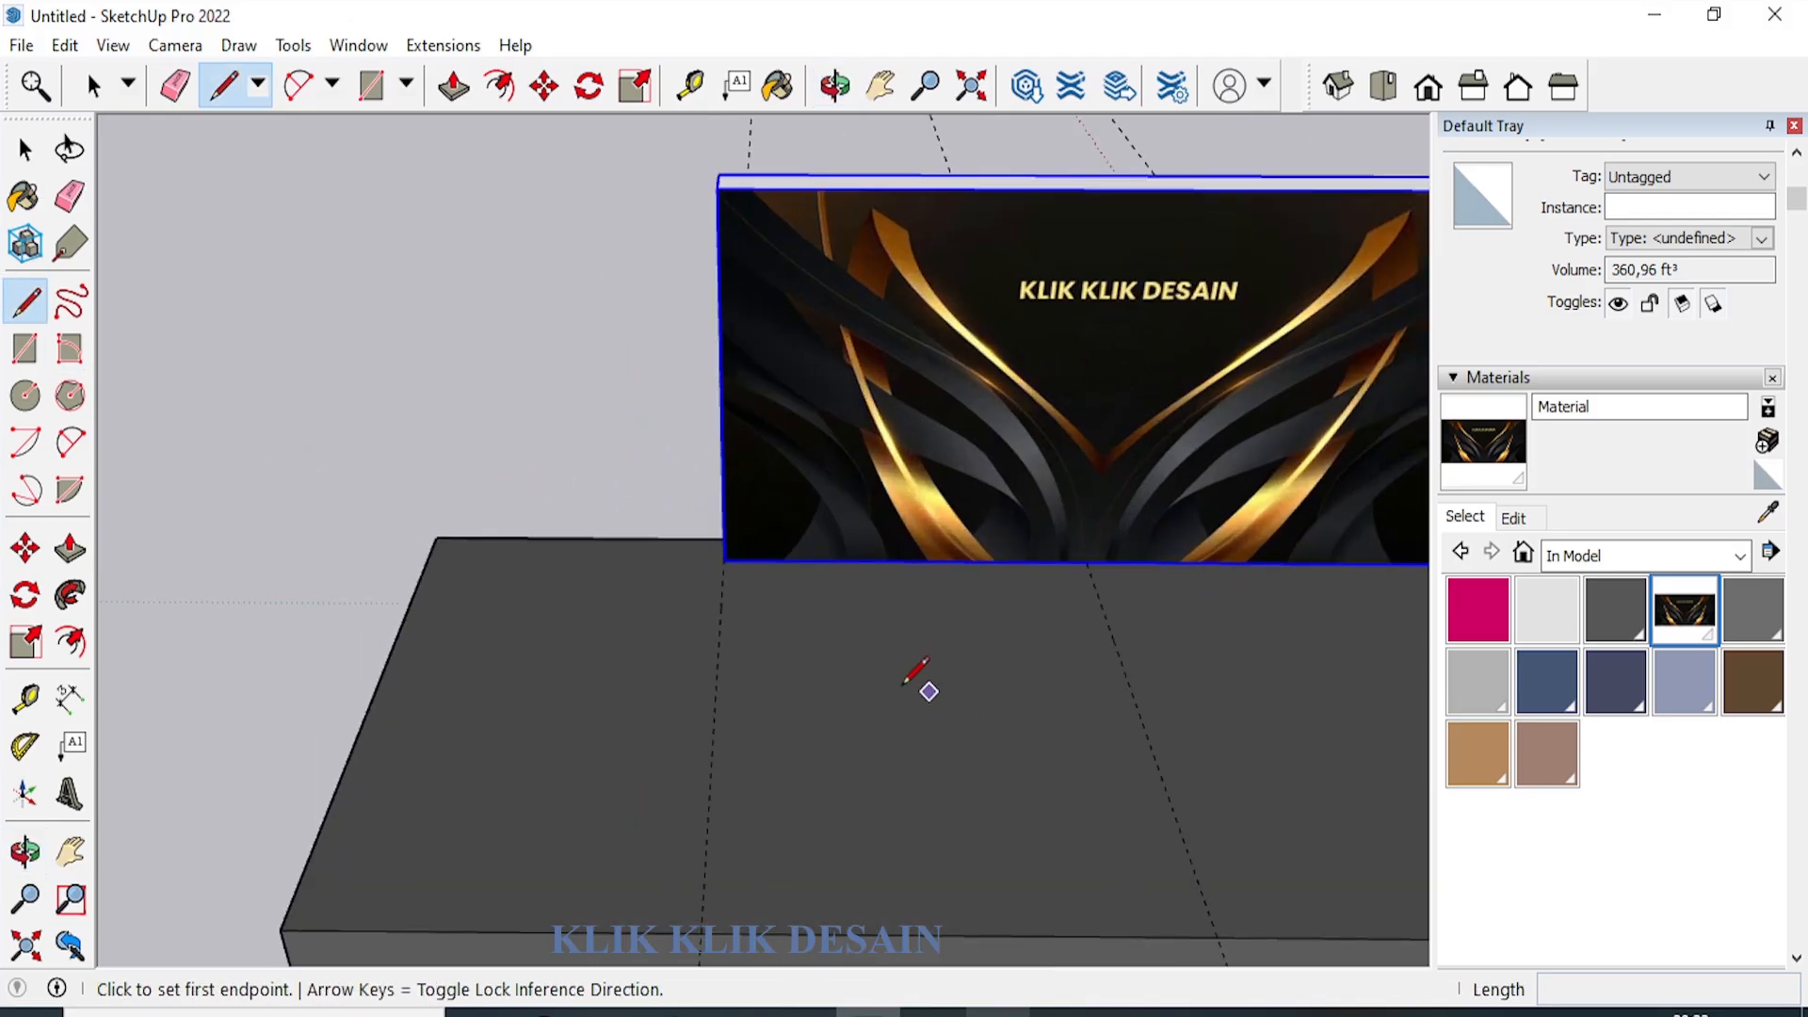
pyautogui.click(719, 633)
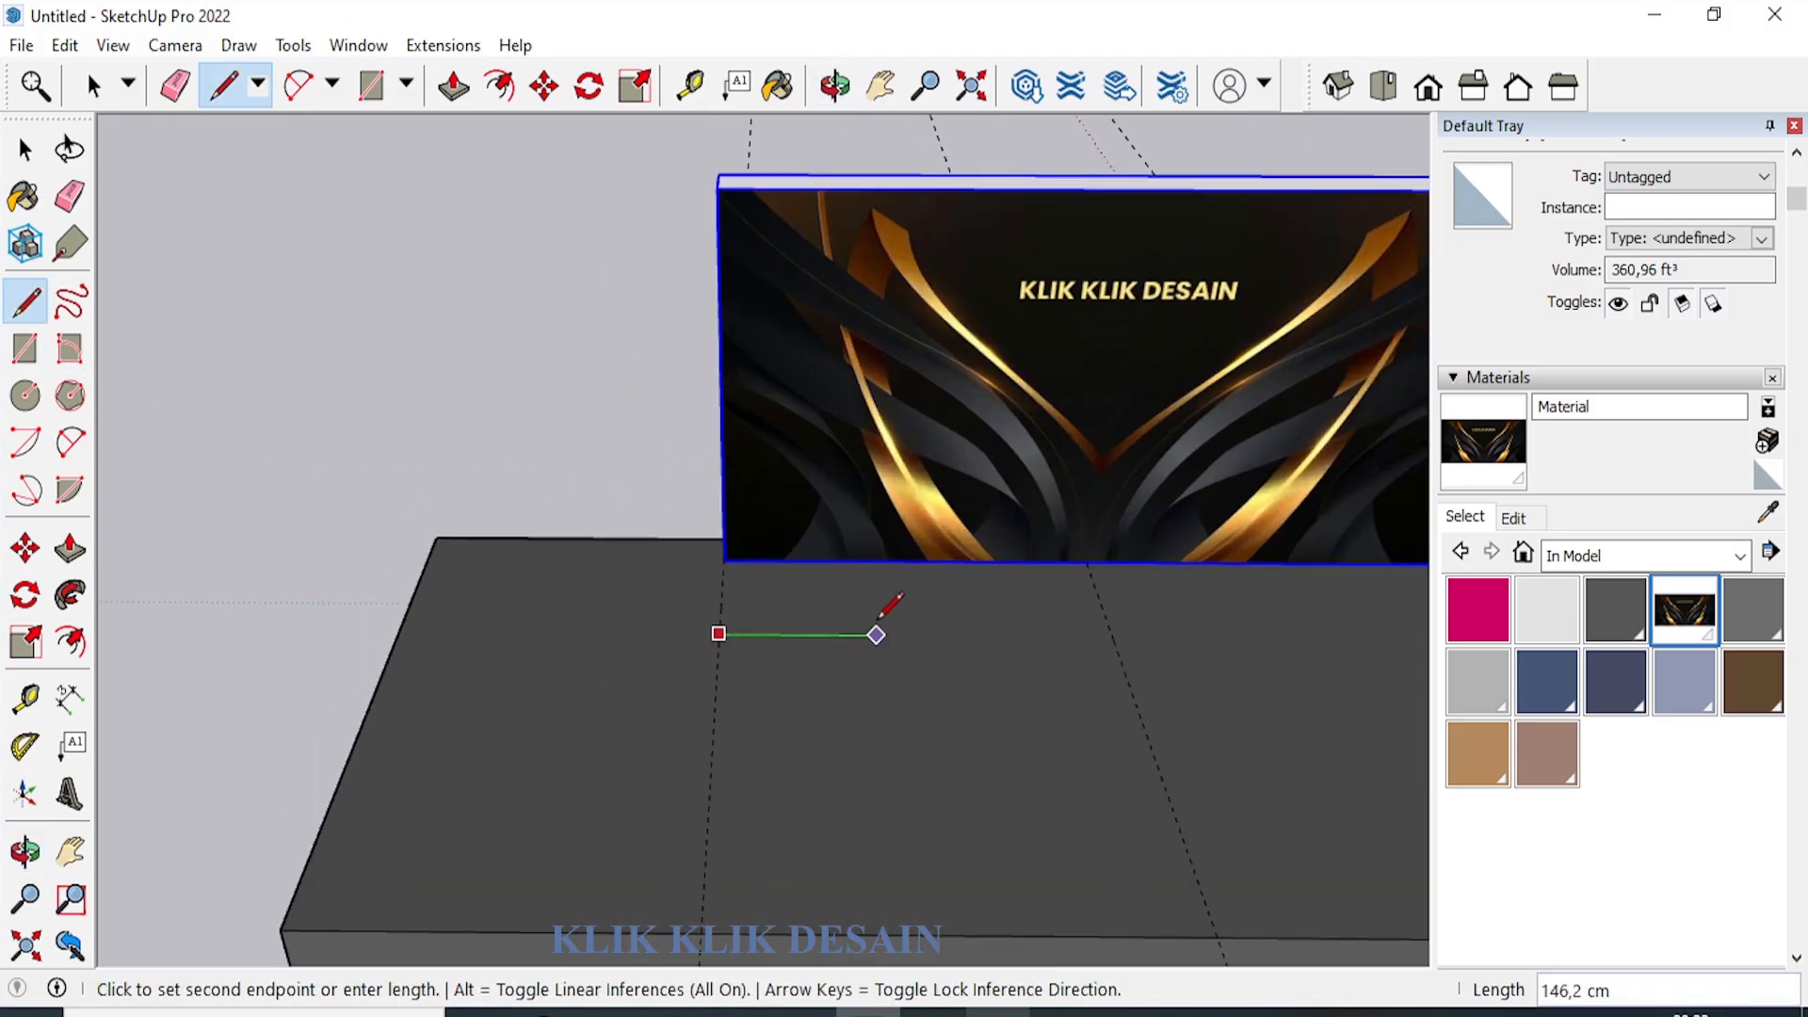
pyautogui.write('150')
pyautogui.press('Return')
pyautogui.scroll(3, 882, 617)
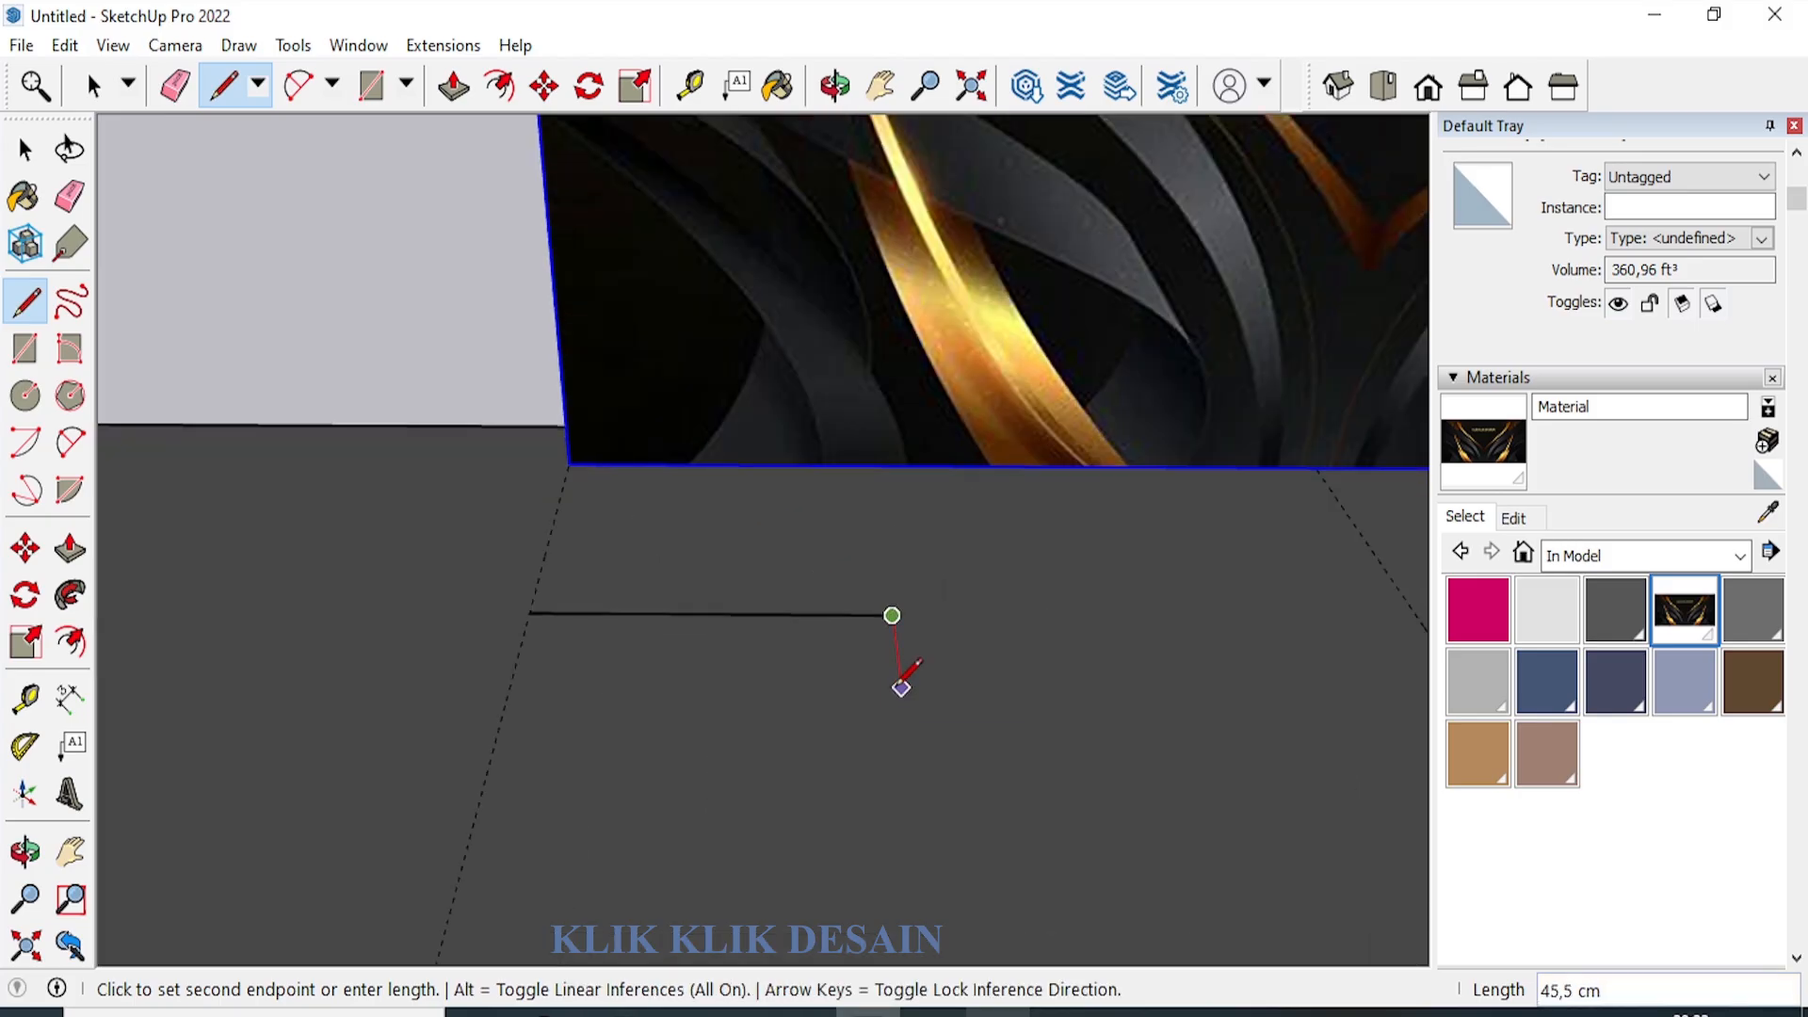
pyautogui.press('Return')
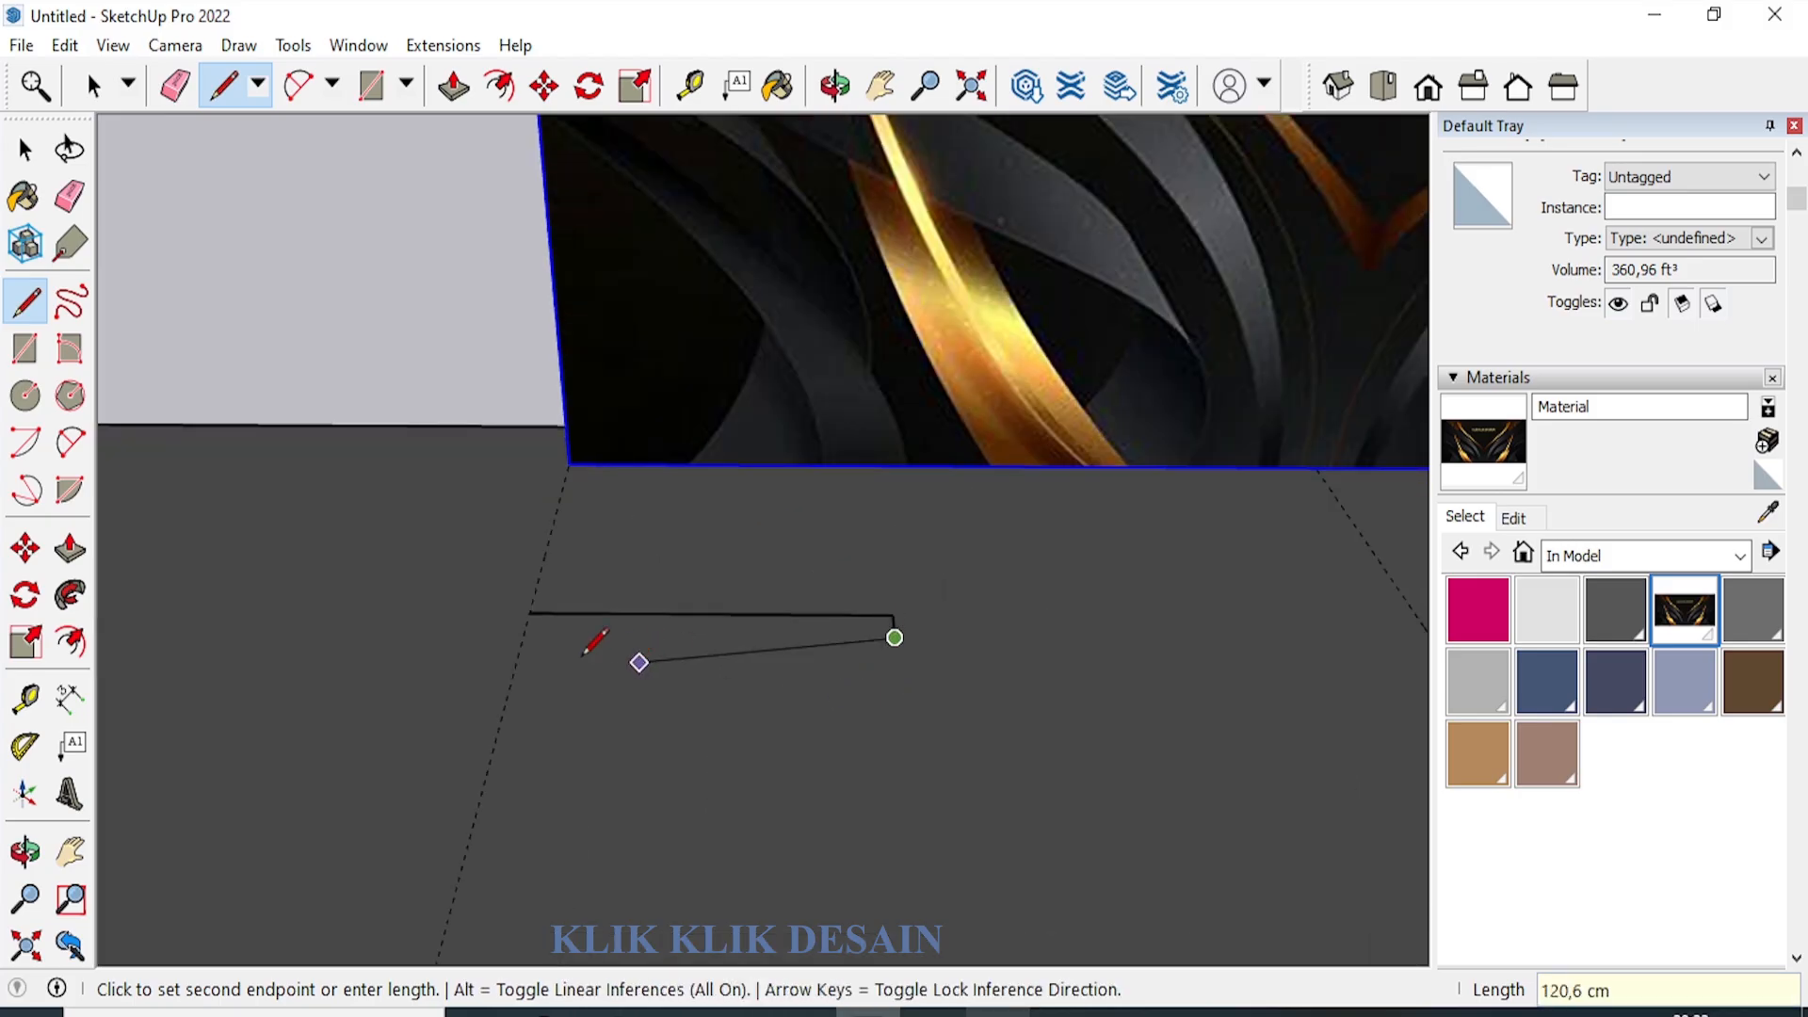
pyautogui.click(523, 633)
pyautogui.click(529, 614)
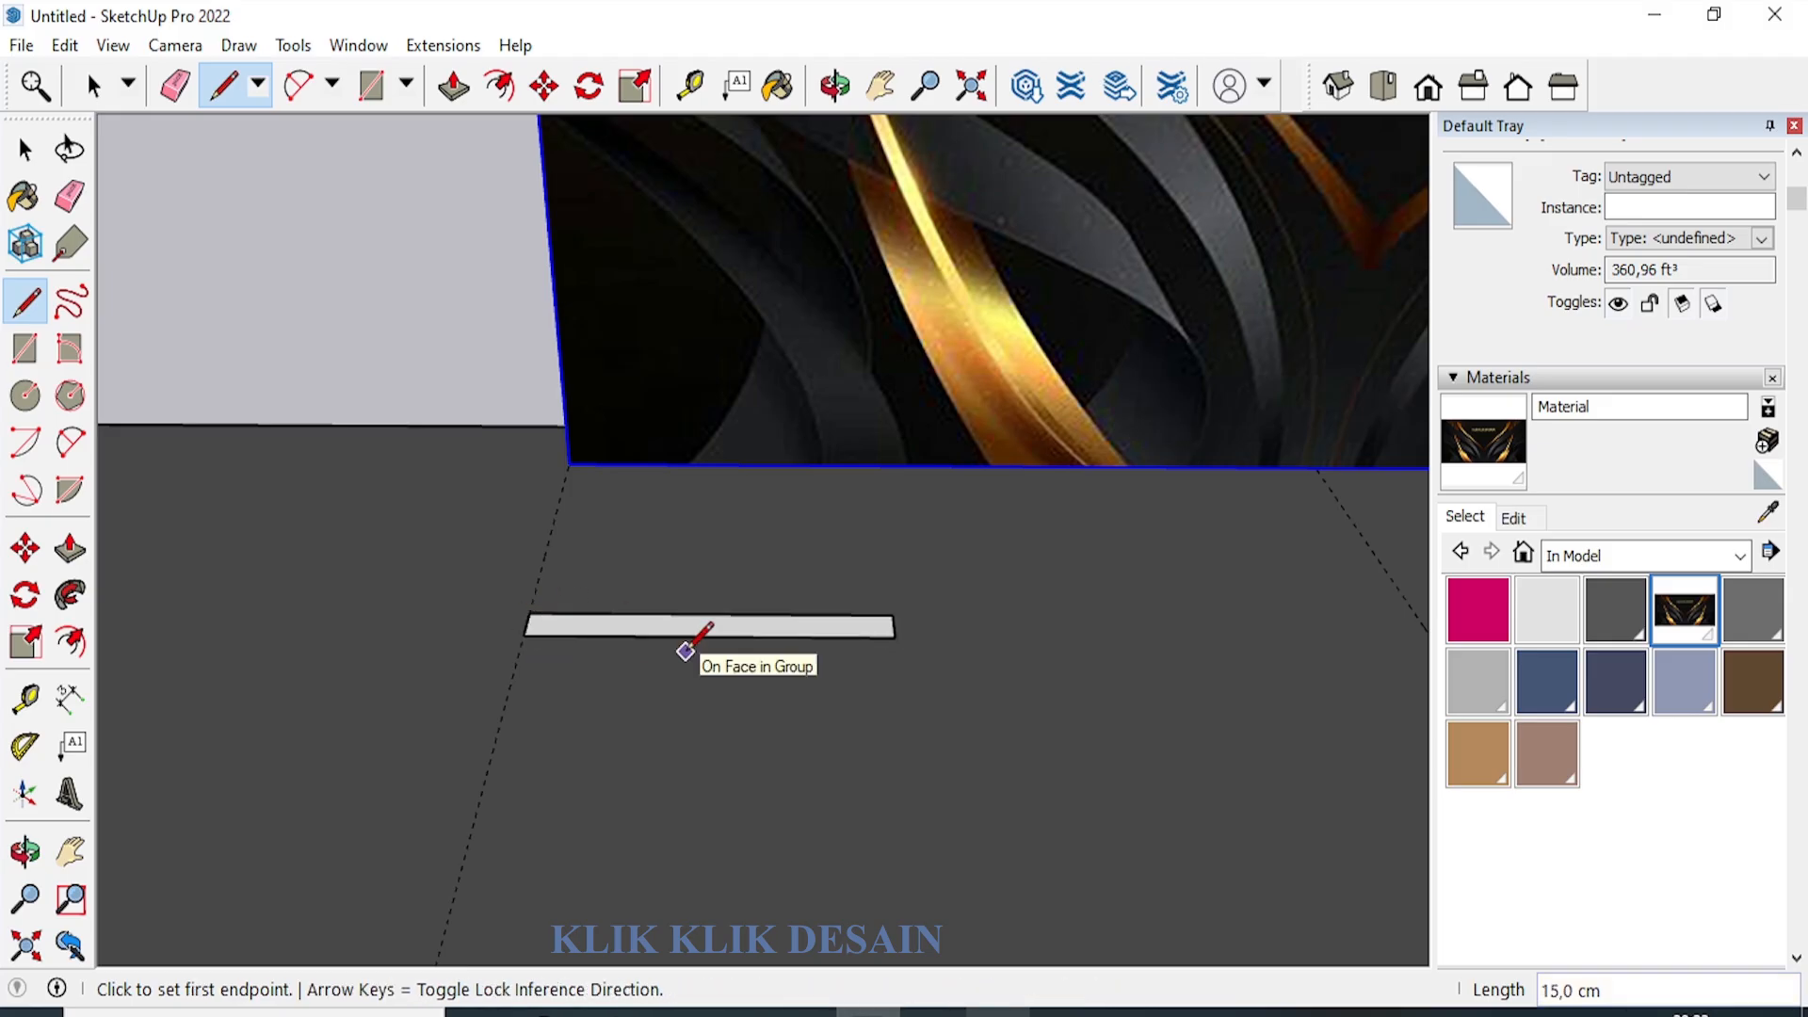
# Push/Pull the wing footprint upward by 366 cm to form the wing panel.
pyautogui.press('p')
pyautogui.click(686, 635)
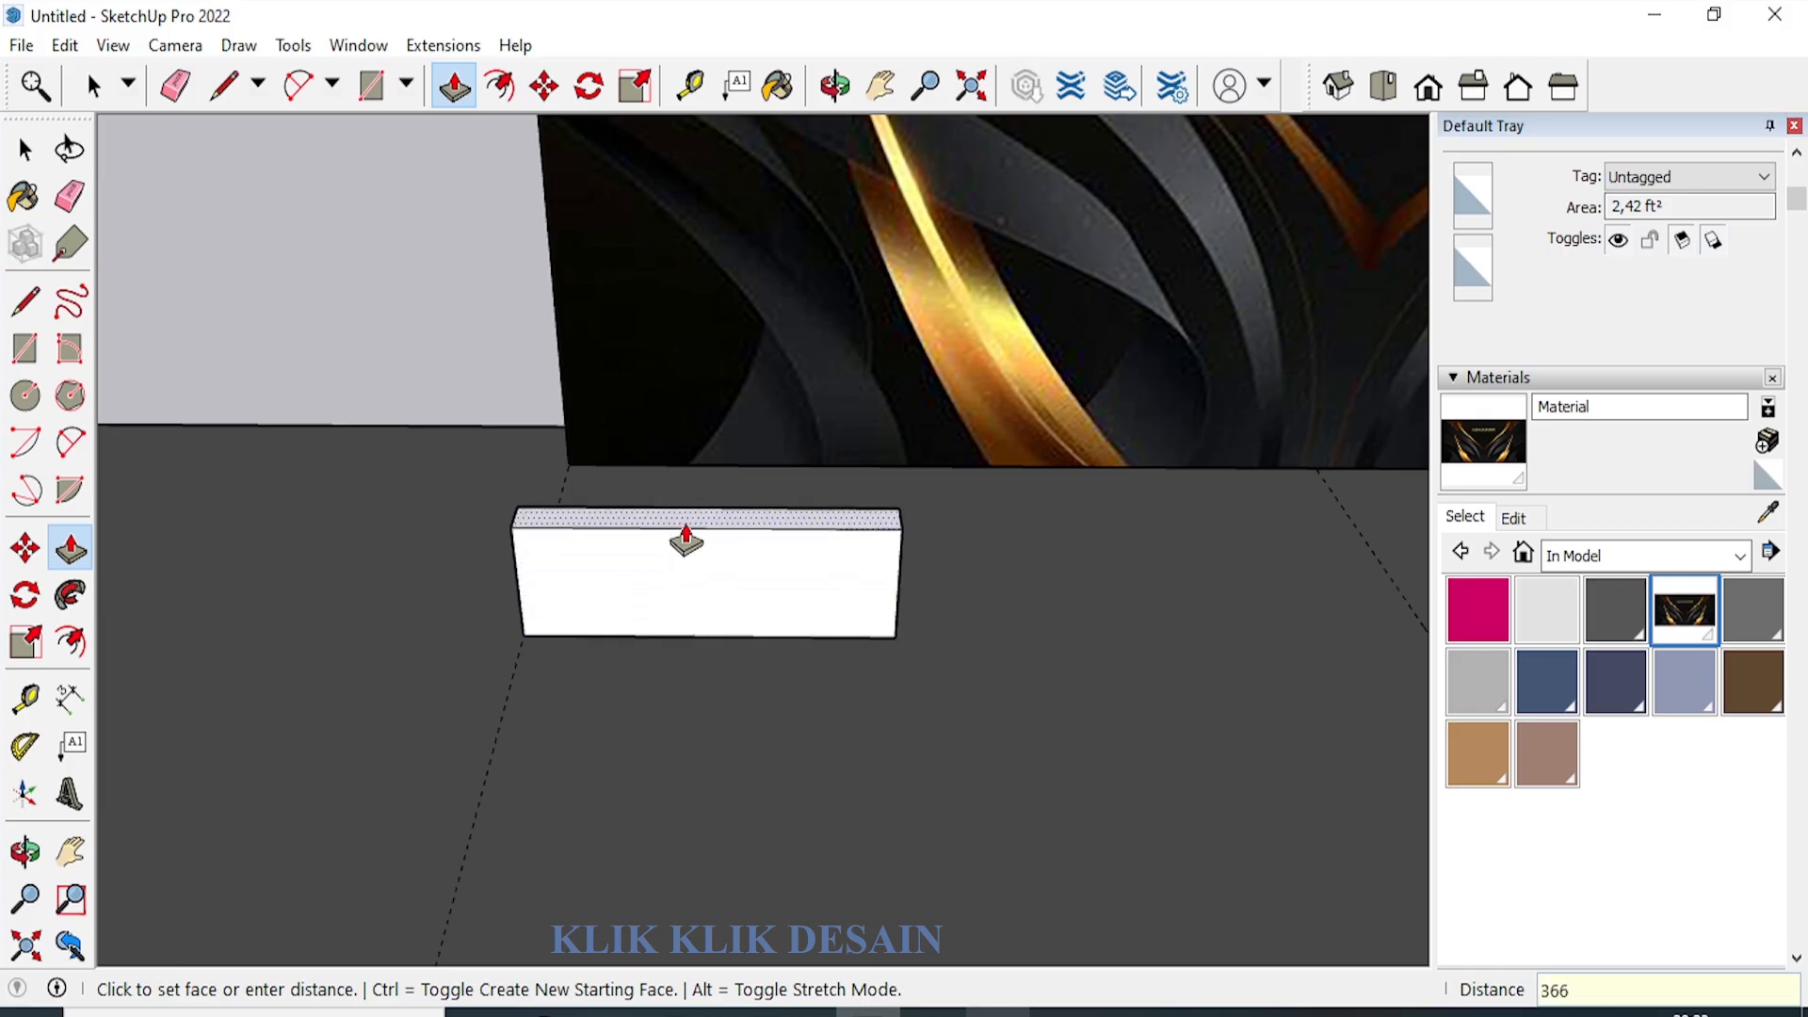
pyautogui.press('Return')
pyautogui.scroll(-6, 722, 634)
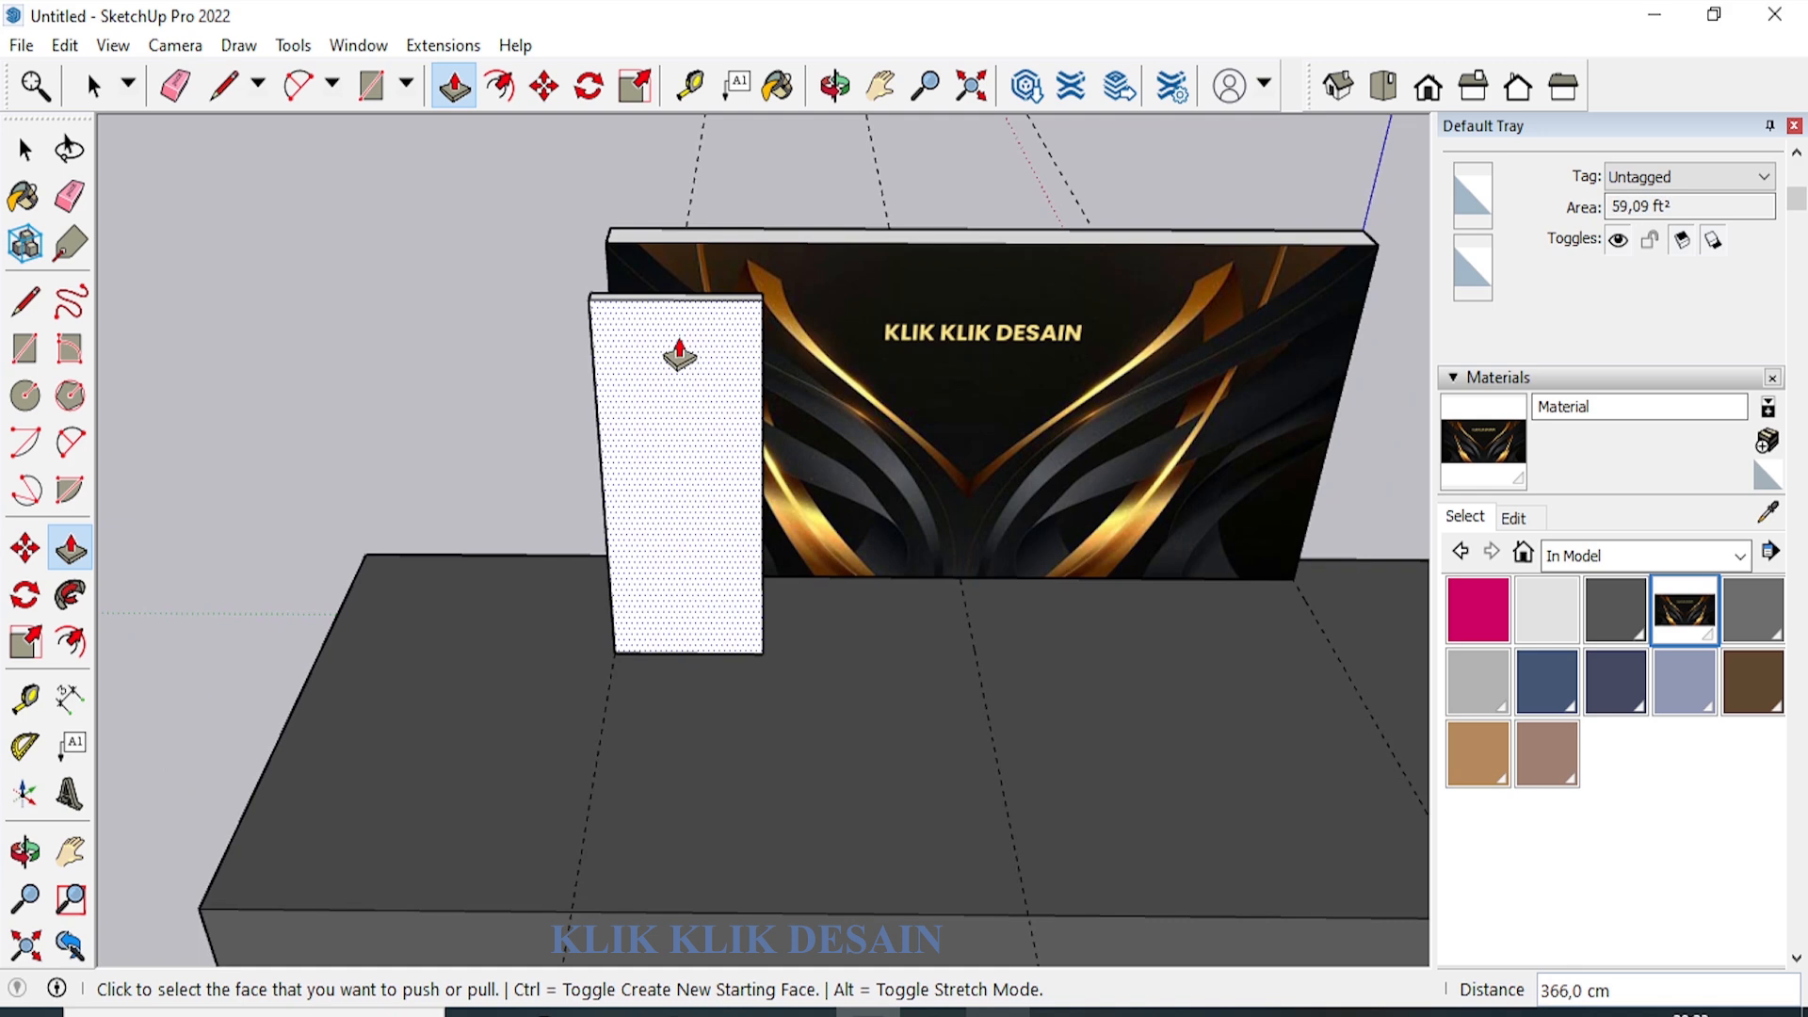
# Look up the Wings 150x366 image in the MATERI folder for comparison with the new wing panel.
pyautogui.scroll(4, 679, 346)
pyautogui.click(996, 1012)
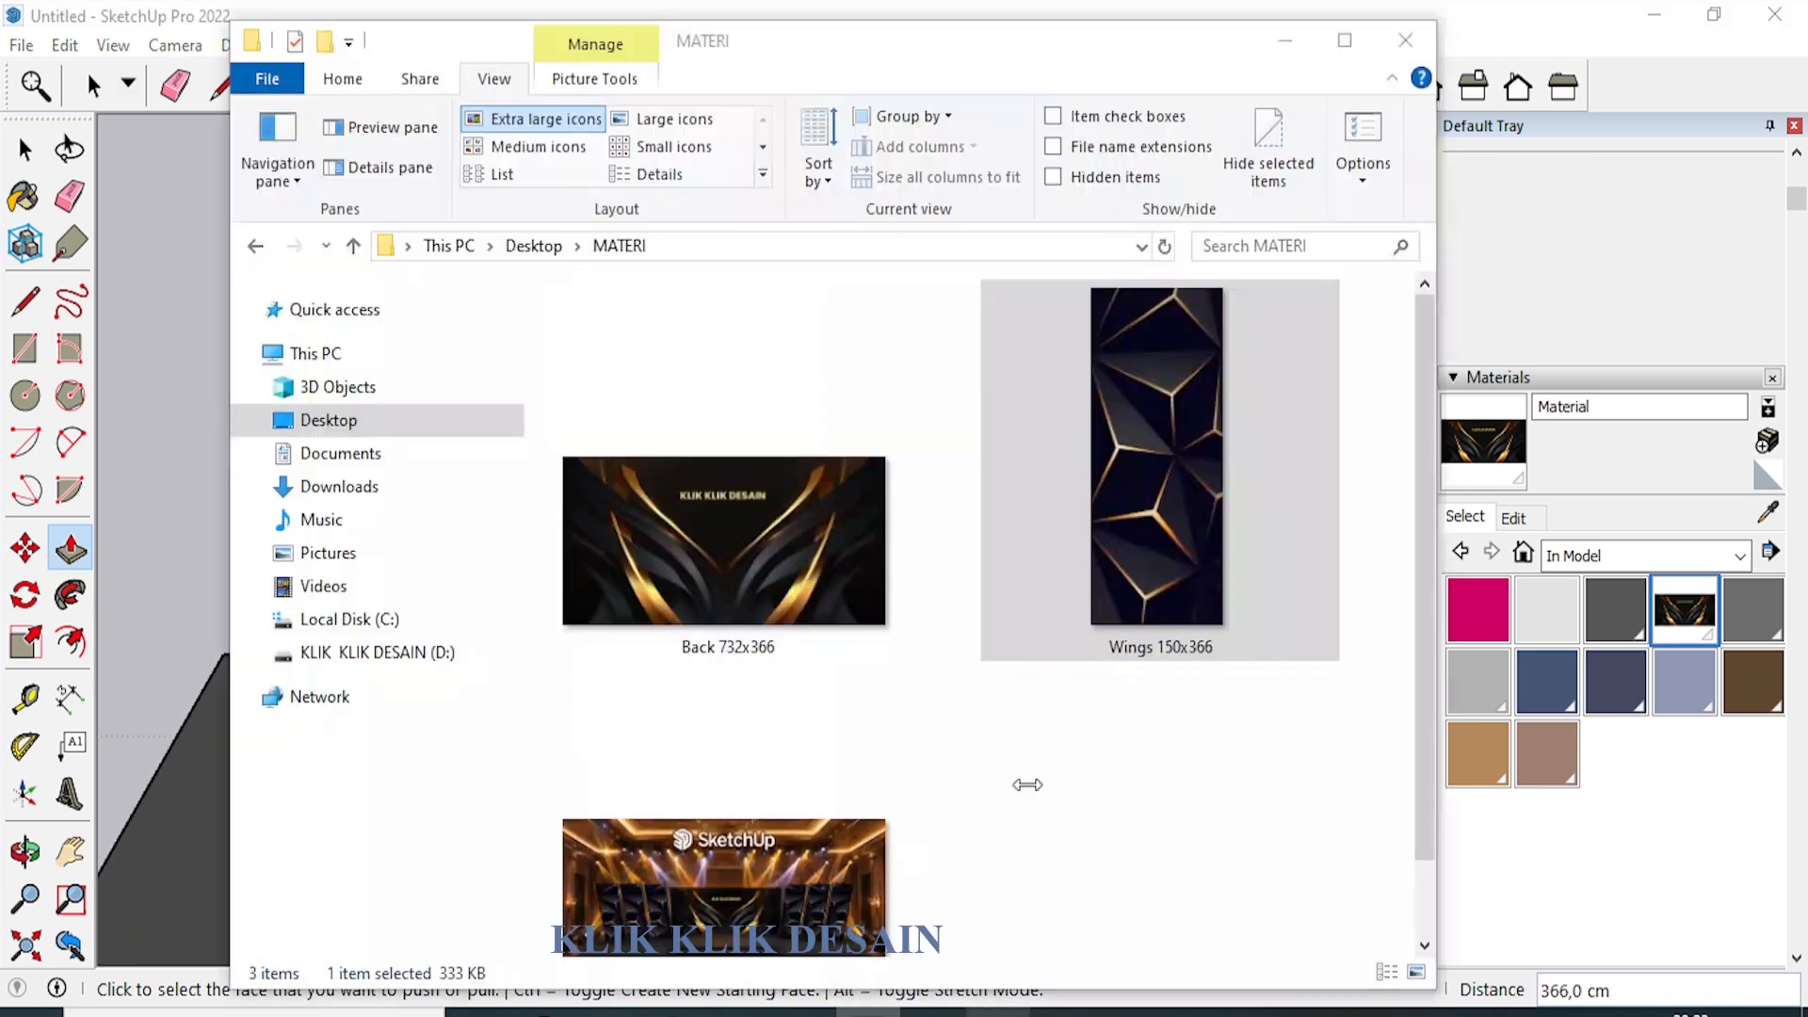
pyautogui.click(1175, 499)
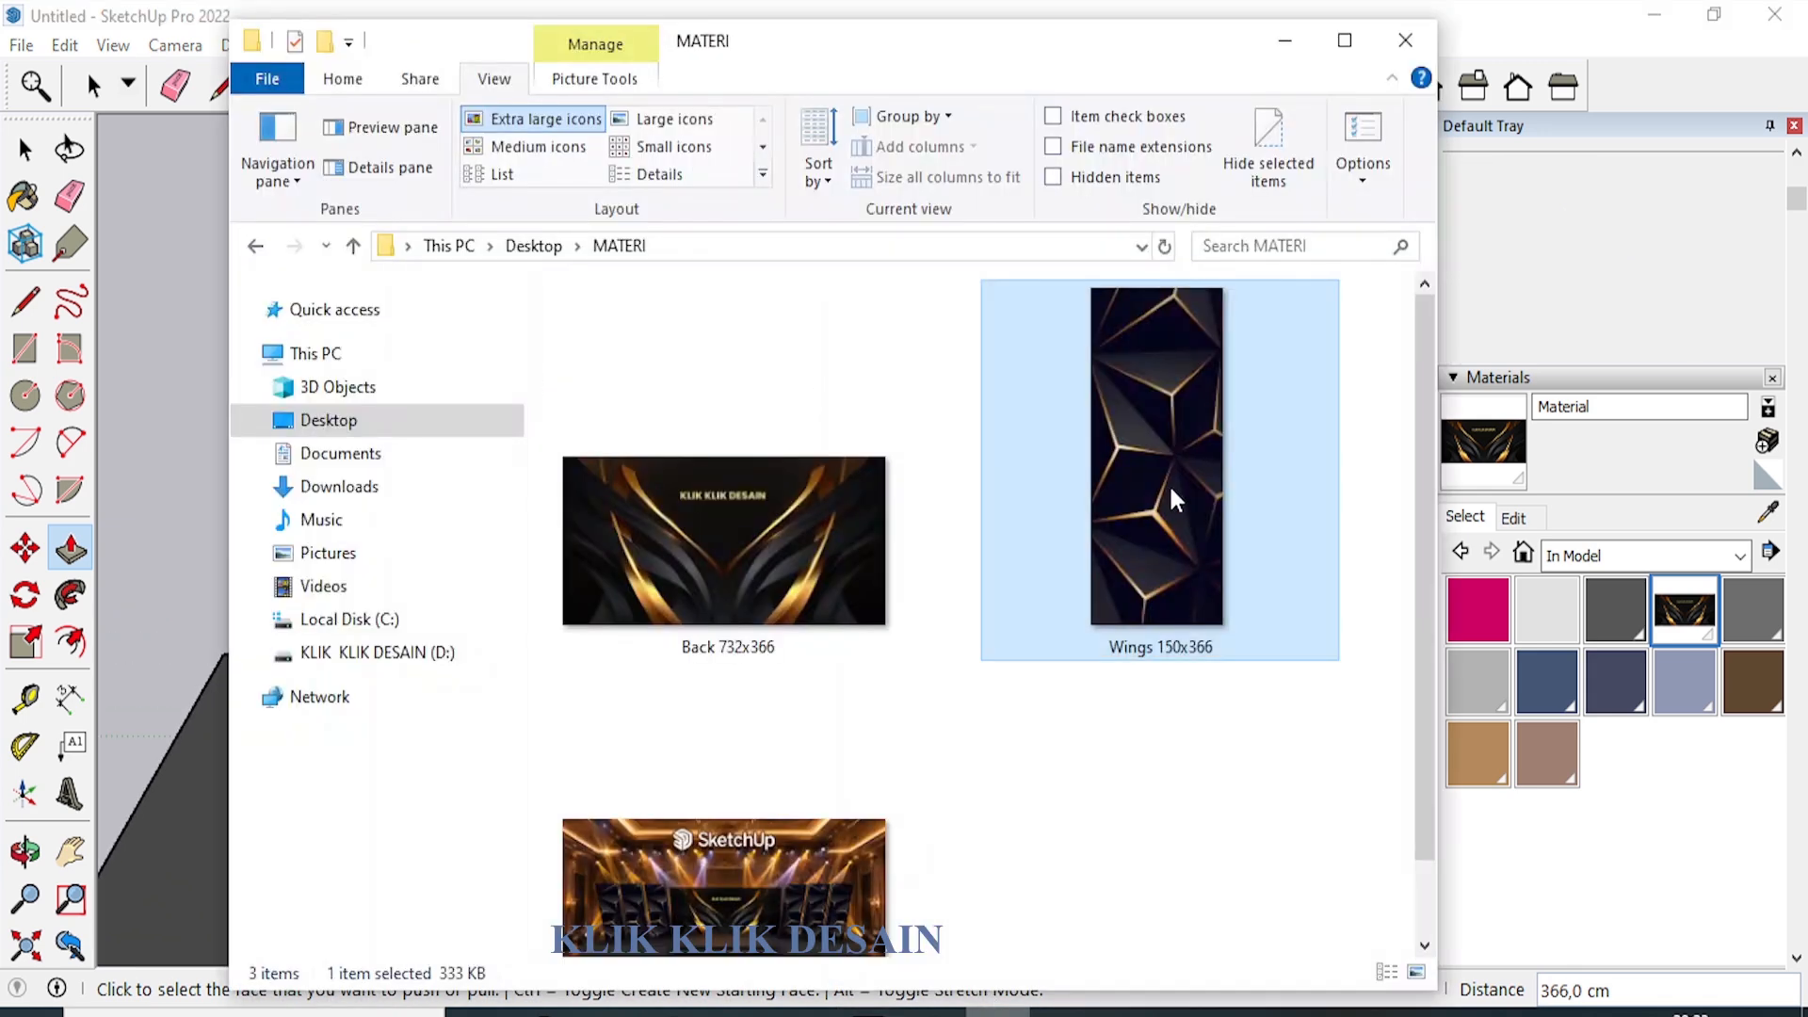
# Switch back to SketchUp and paint the wing panel's front face with the dark grey Color M06.
pyautogui.click(1221, 7)
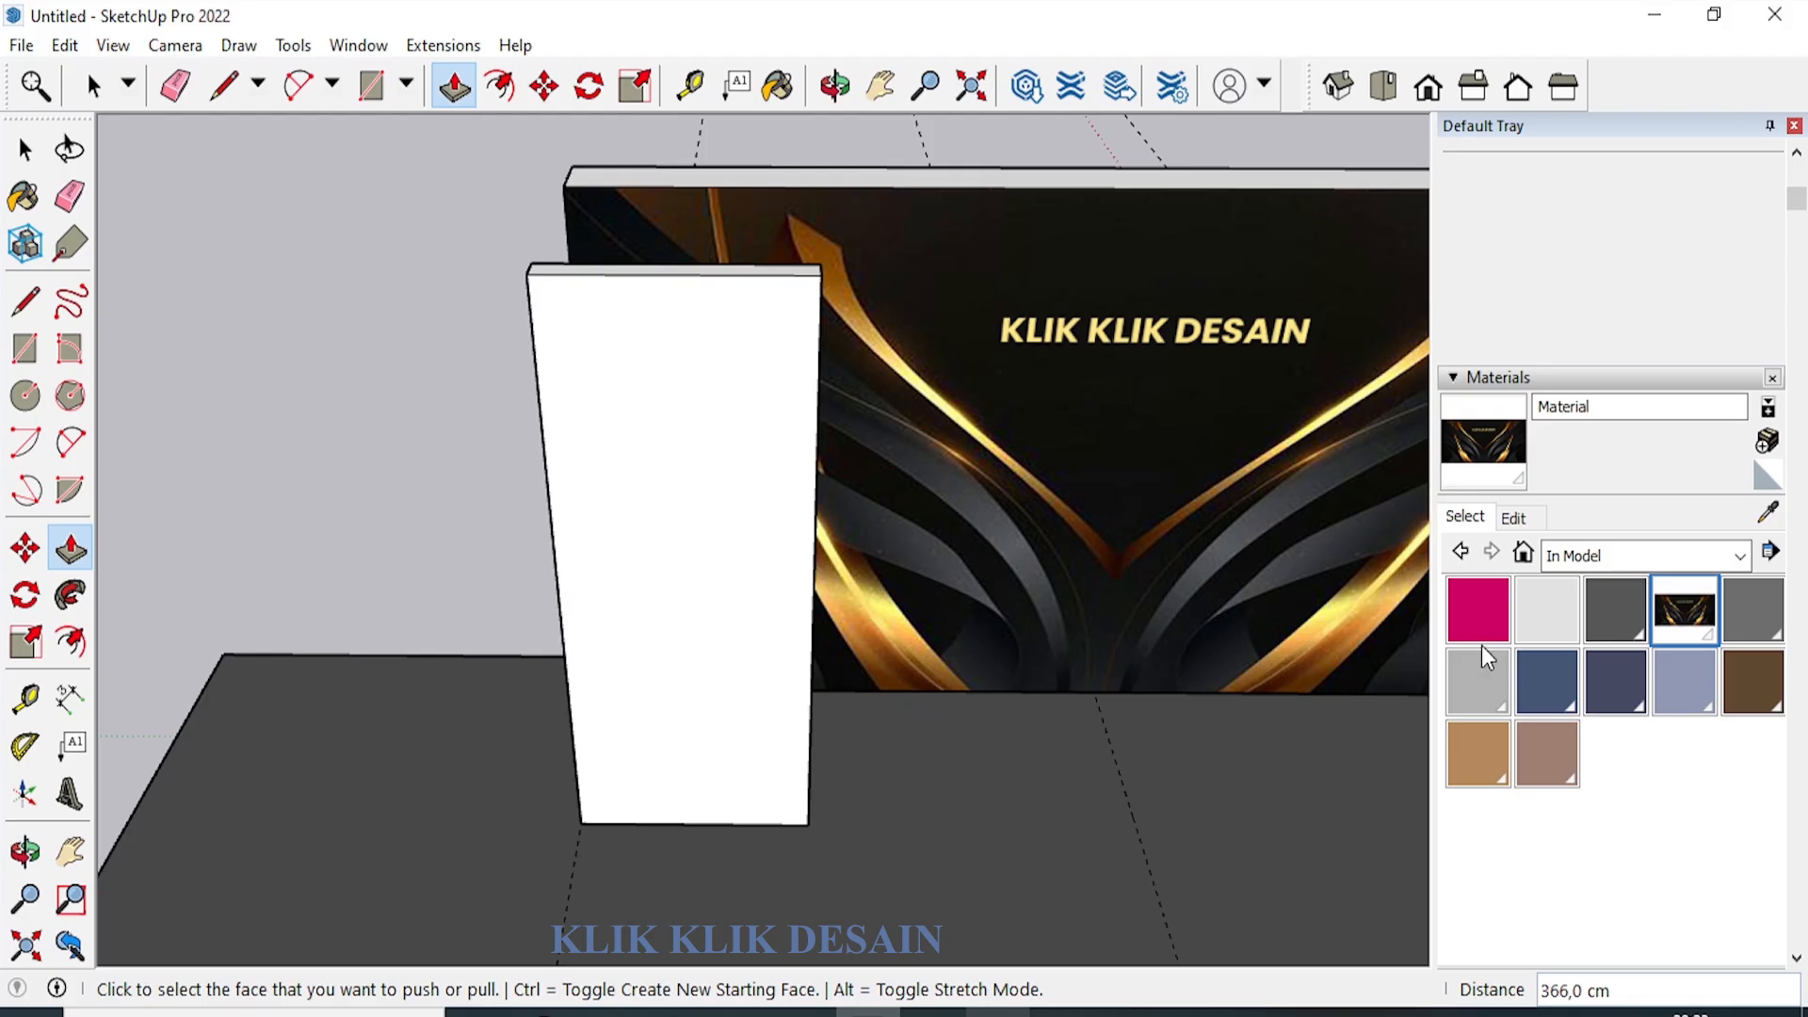
pyautogui.click(1615, 611)
pyautogui.click(758, 640)
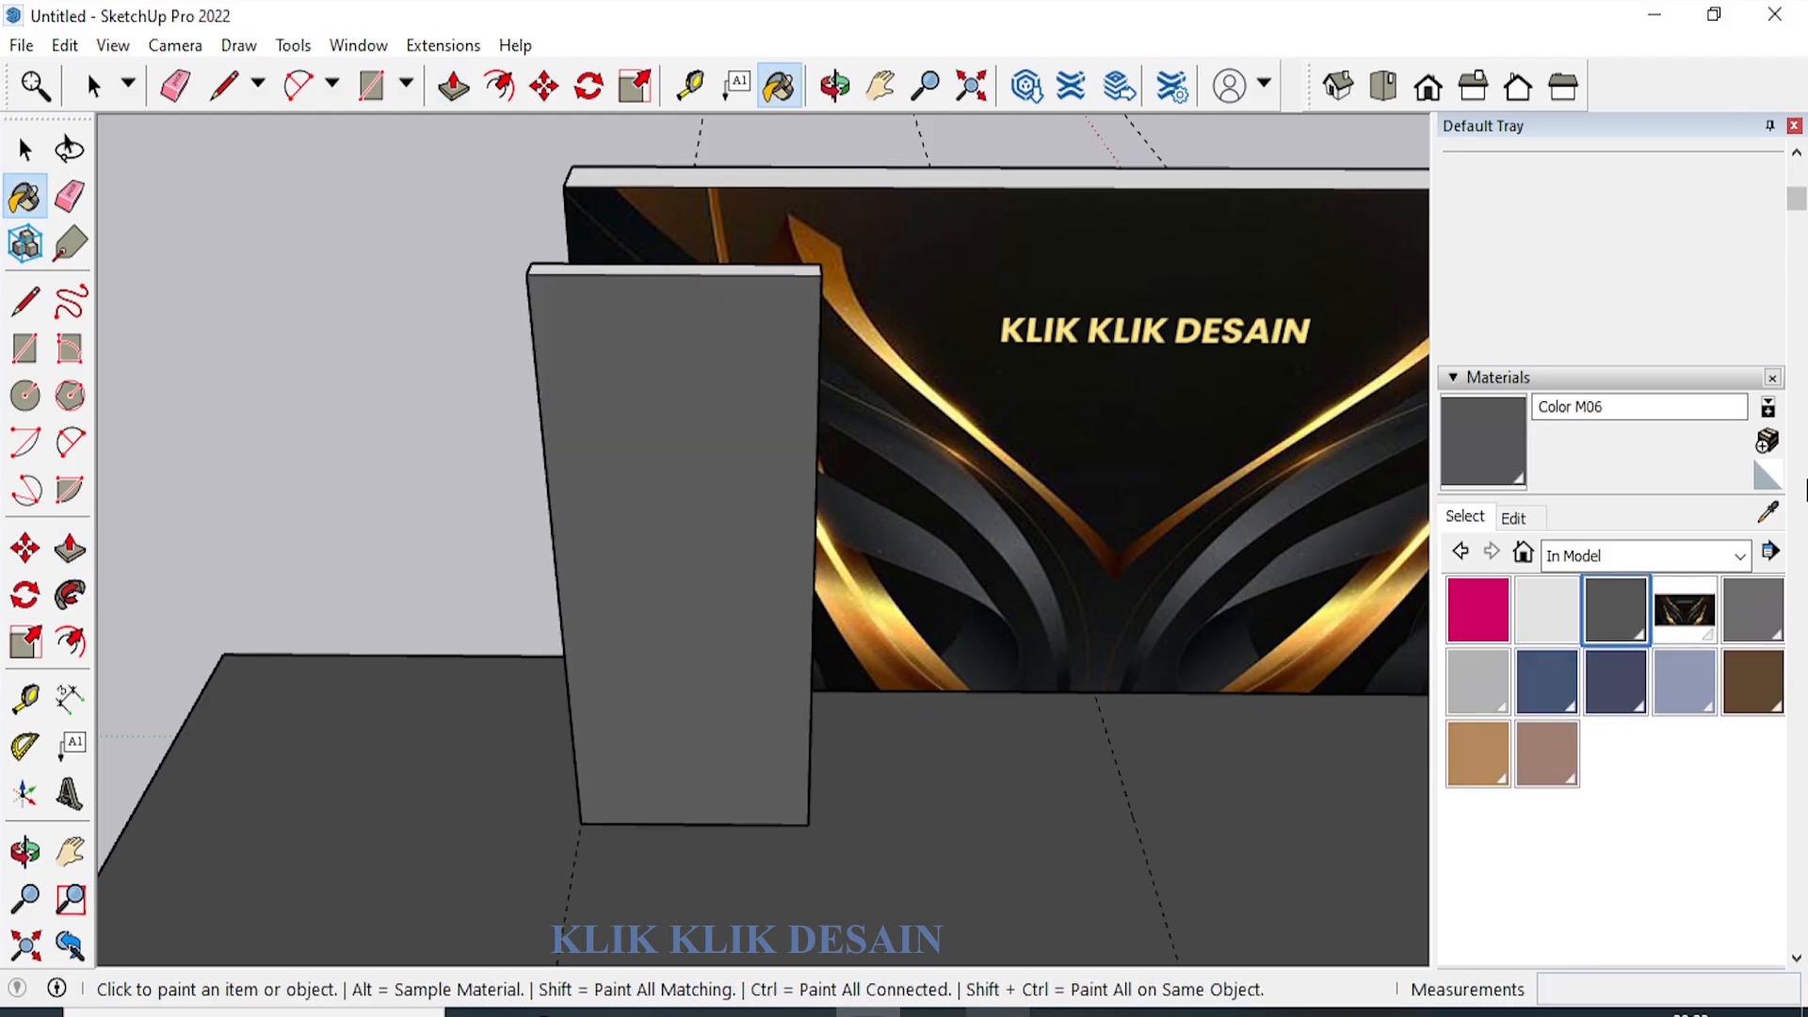
# Create a material from the Wings 150x366.jpg image sized 150 x 366 cm and paint the wing's front face with it.
pyautogui.click(1768, 440)
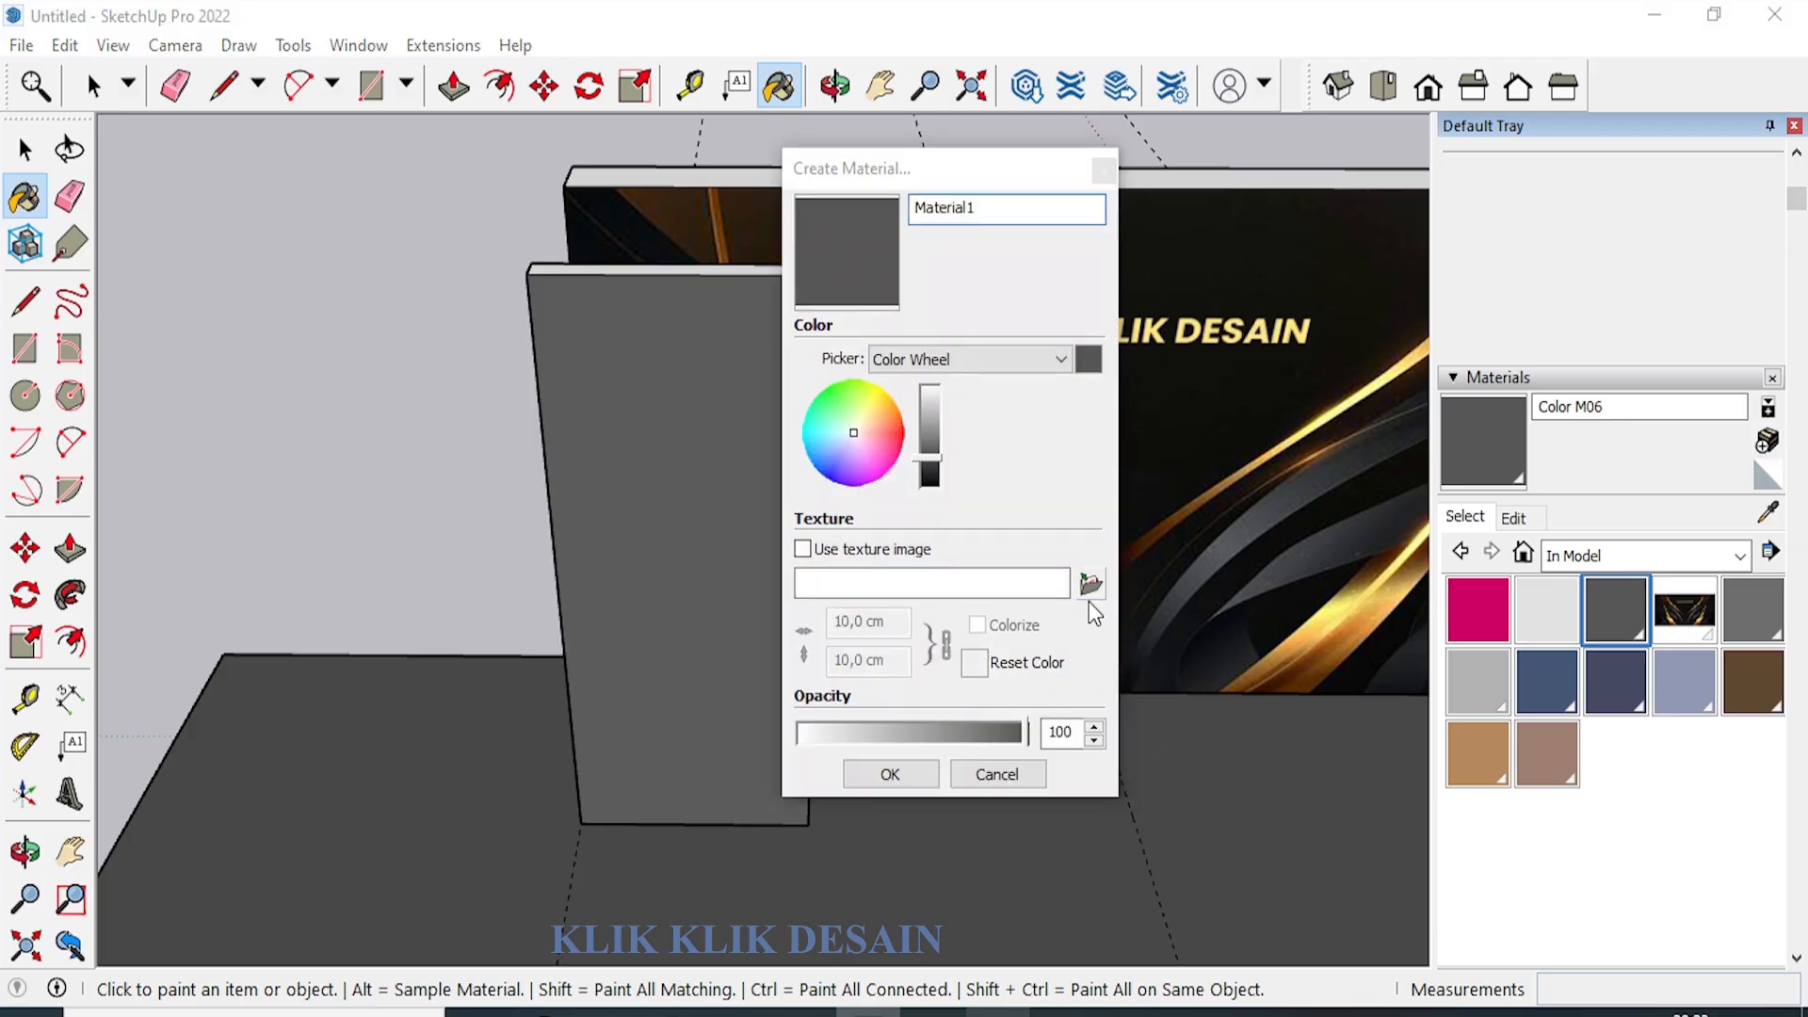
pyautogui.click(1088, 595)
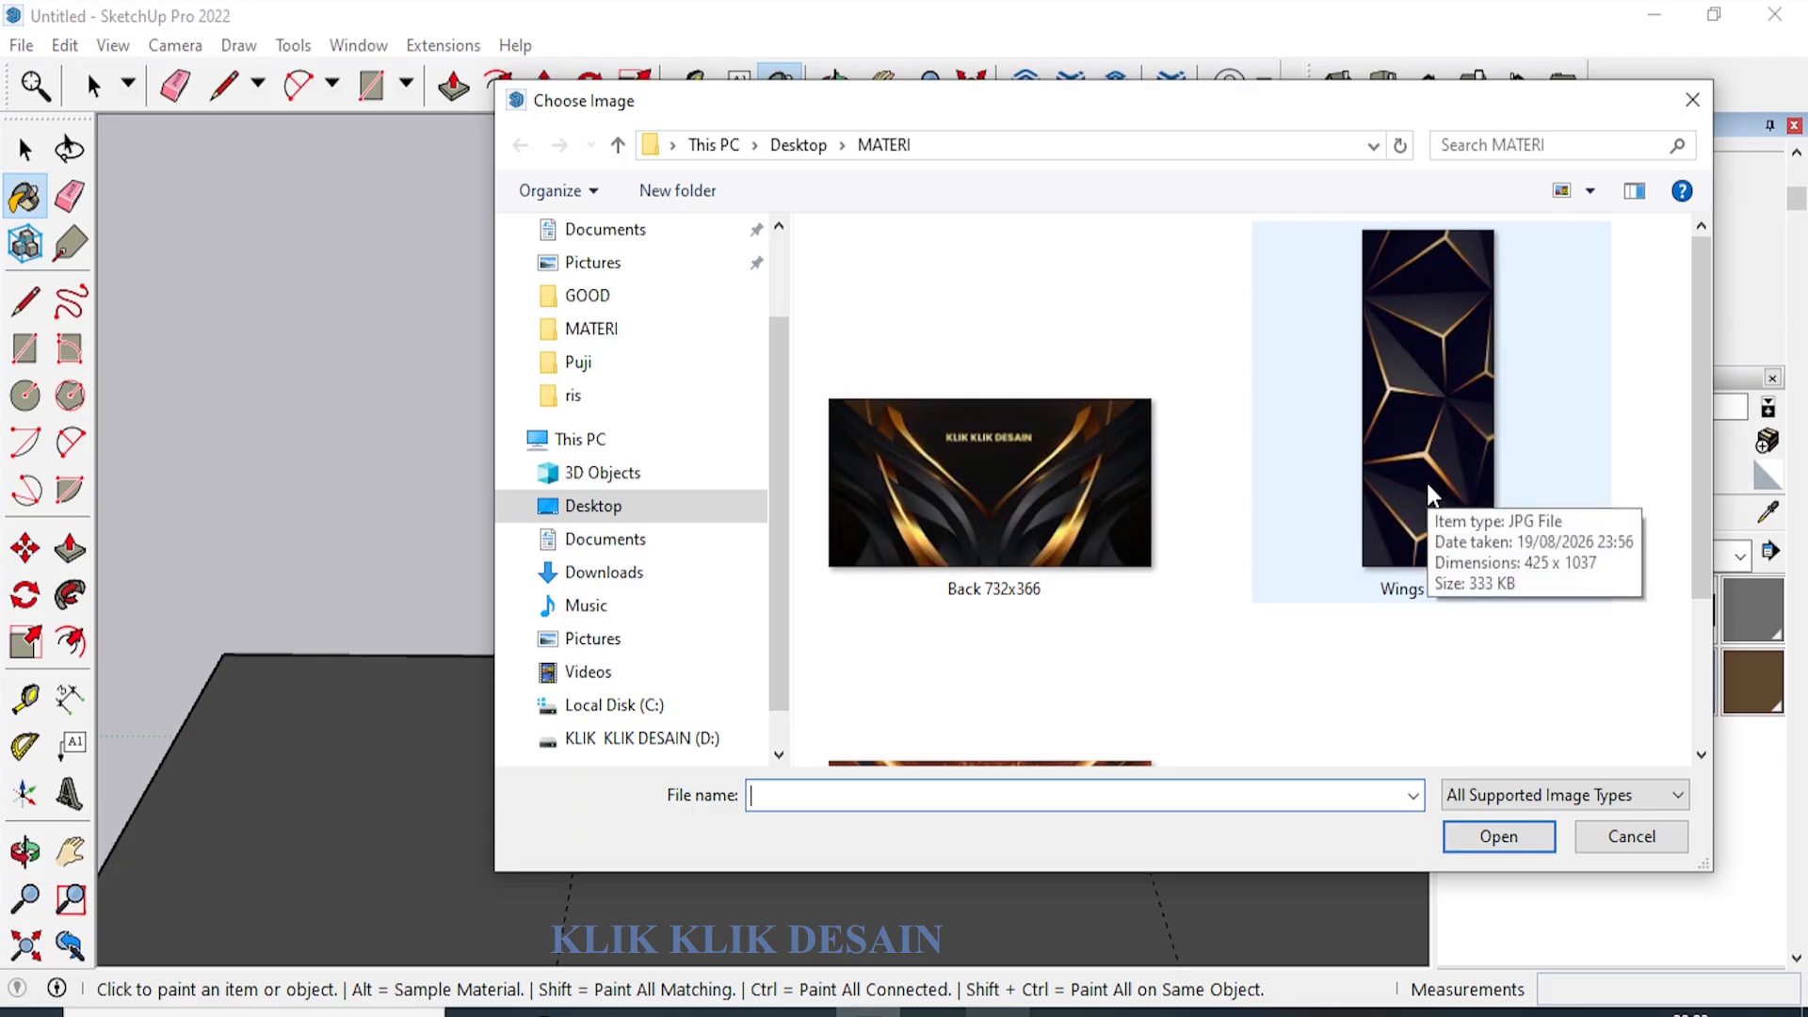
pyautogui.doubleClick(1427, 485)
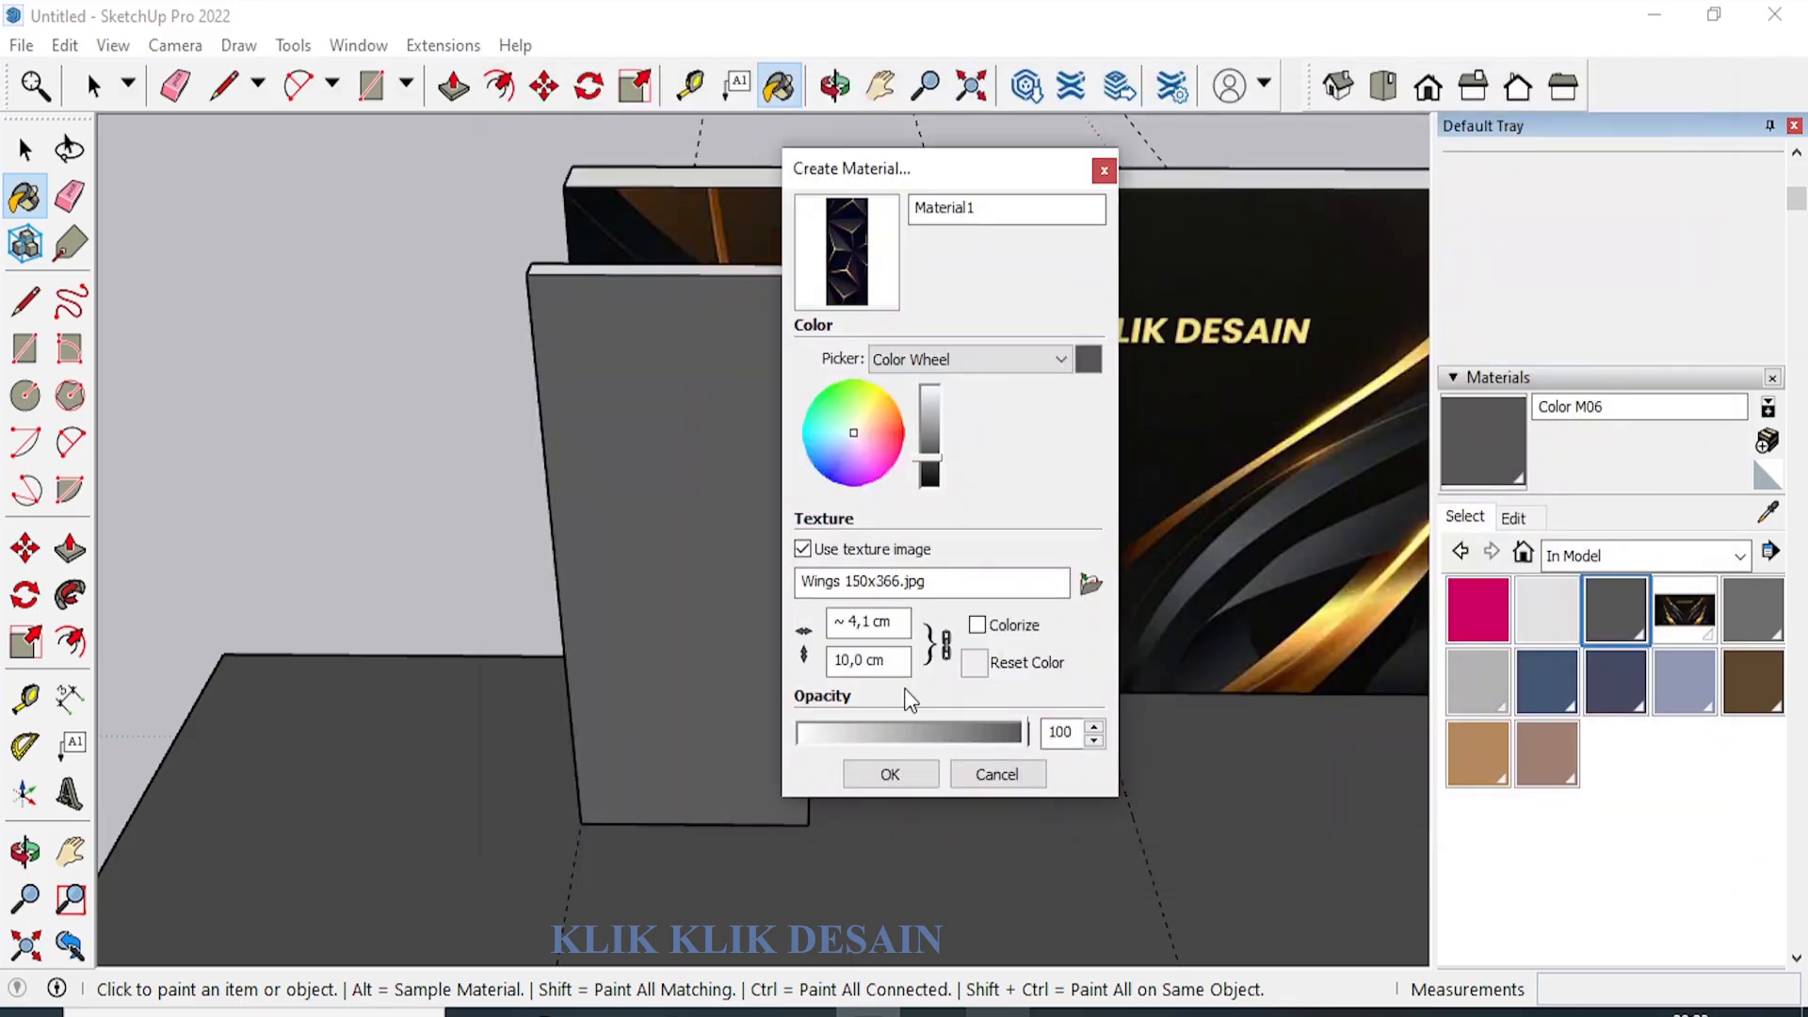
pyautogui.moveTo(901, 621); pyautogui.dragTo(805, 625)
pyautogui.write('150')
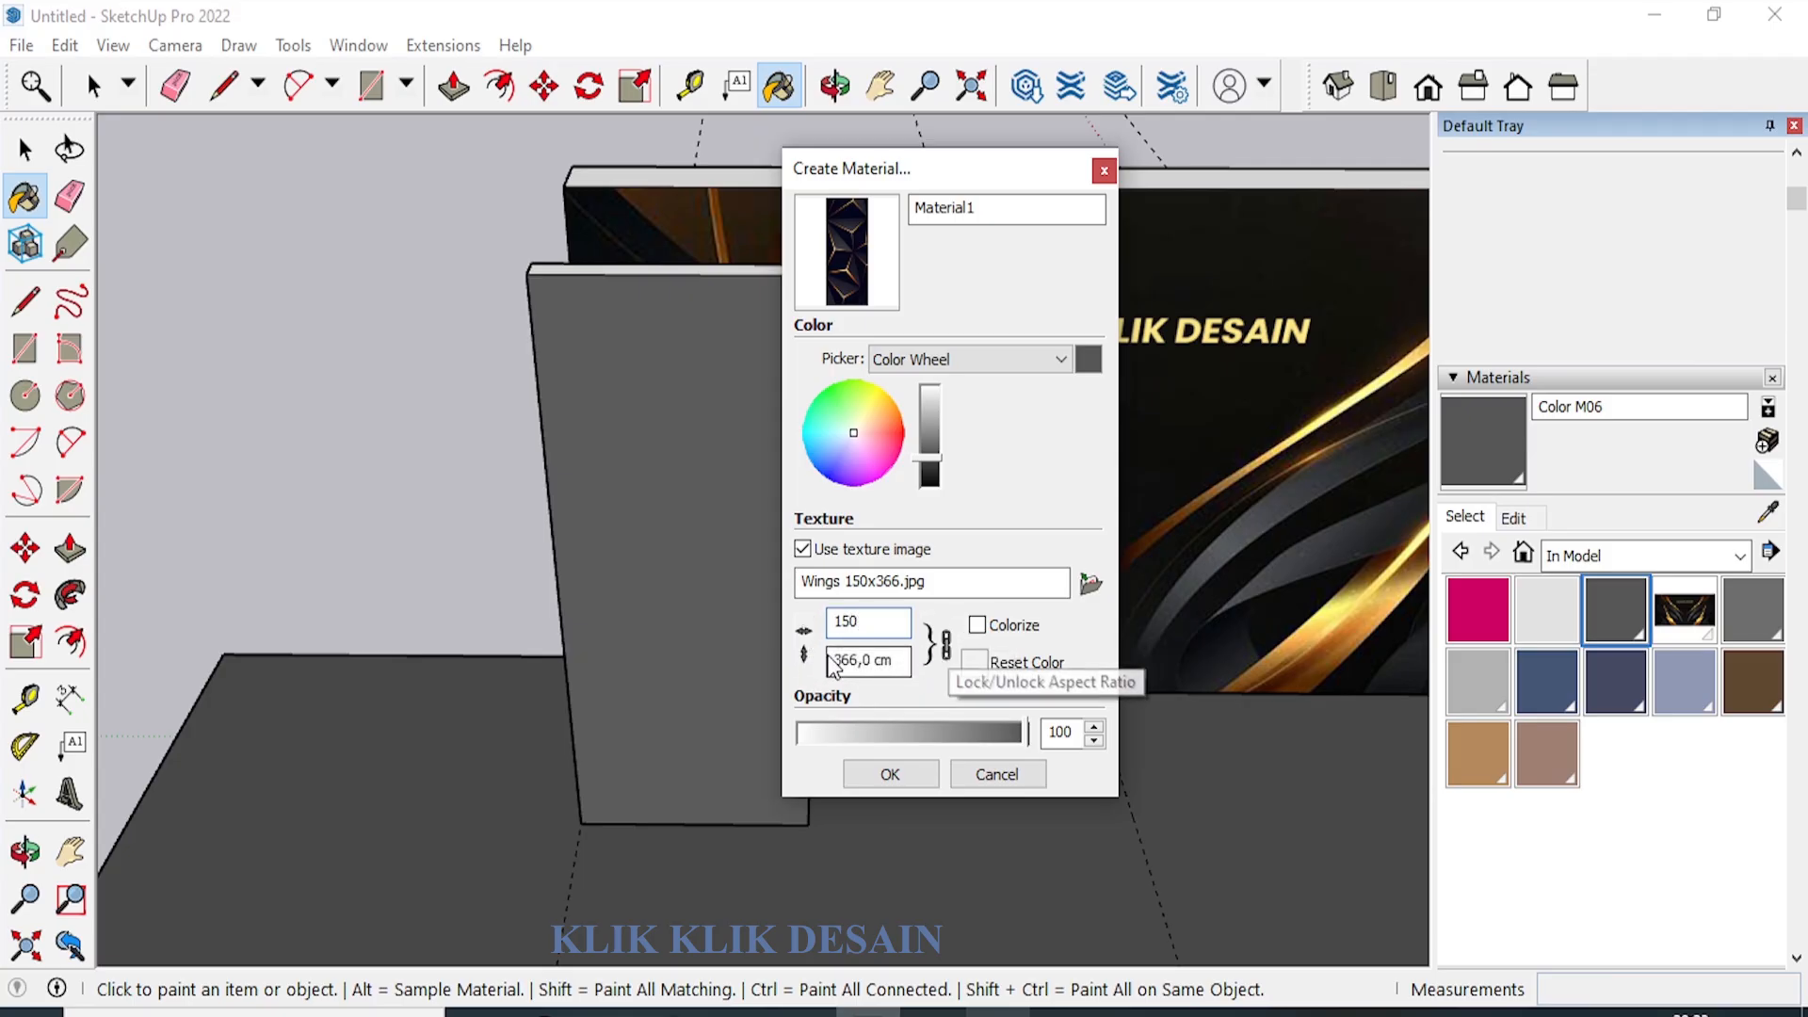
pyautogui.press('Tab')
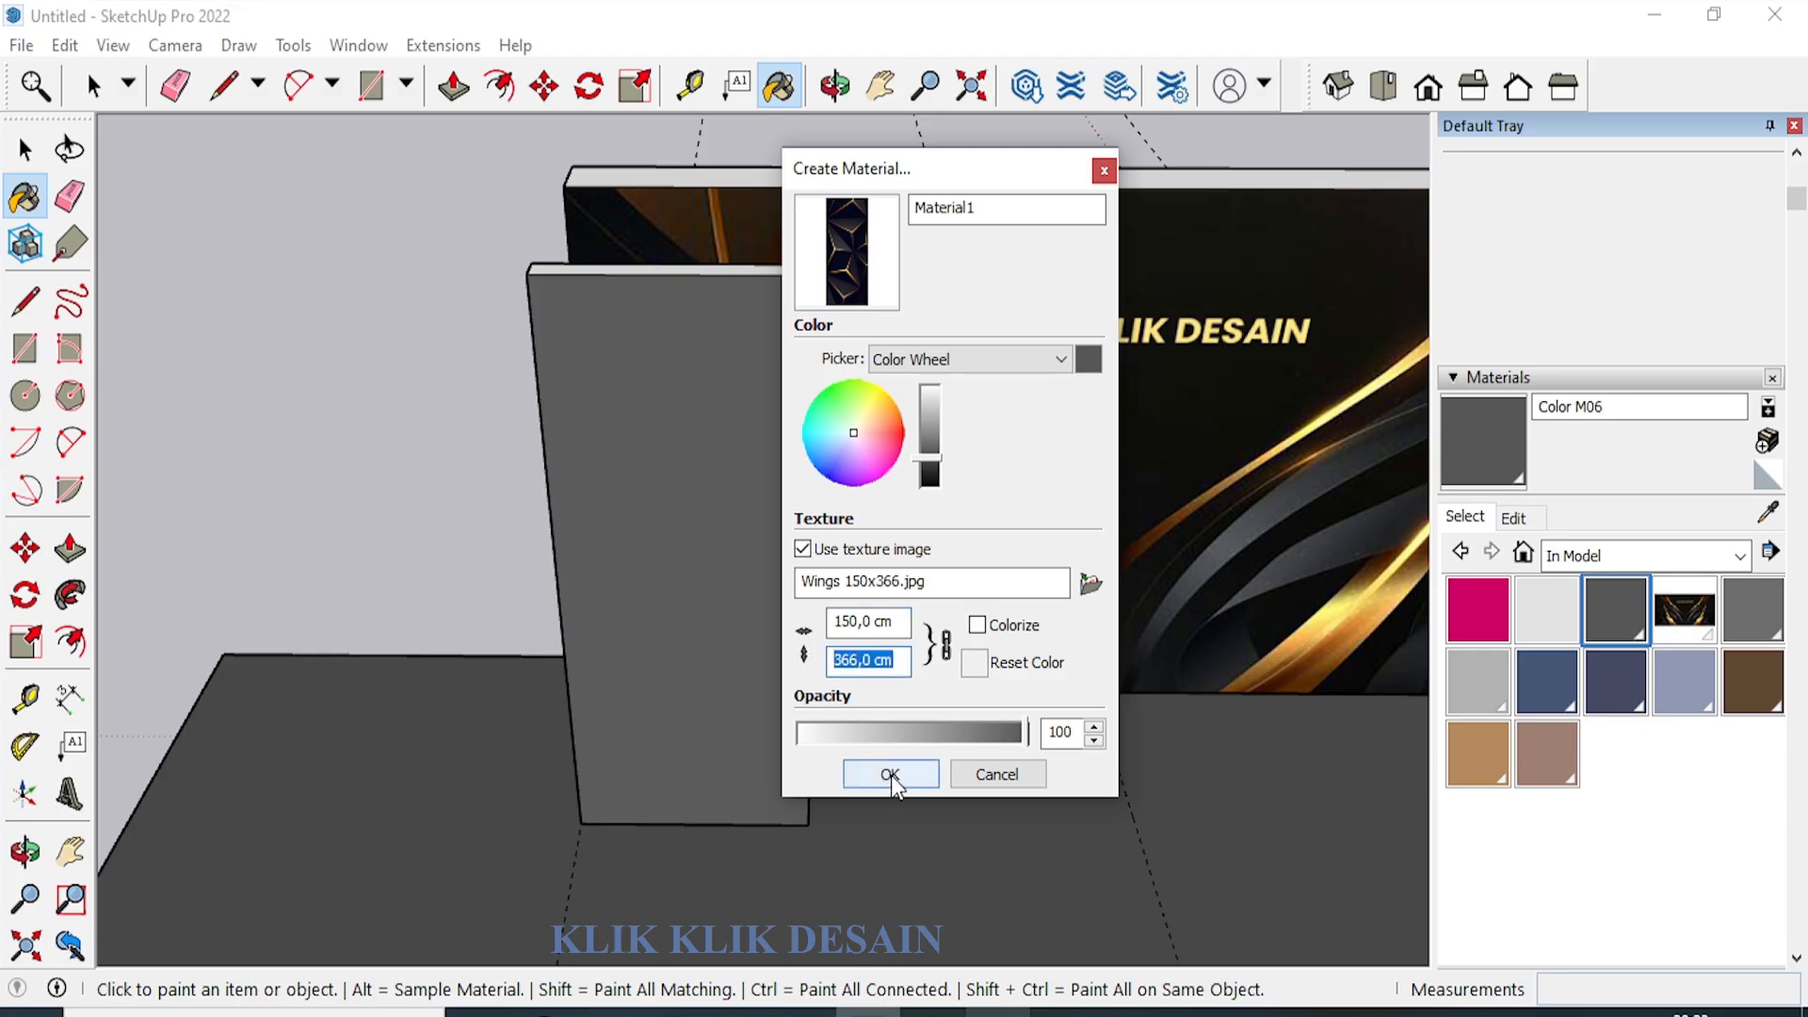
pyautogui.click(890, 773)
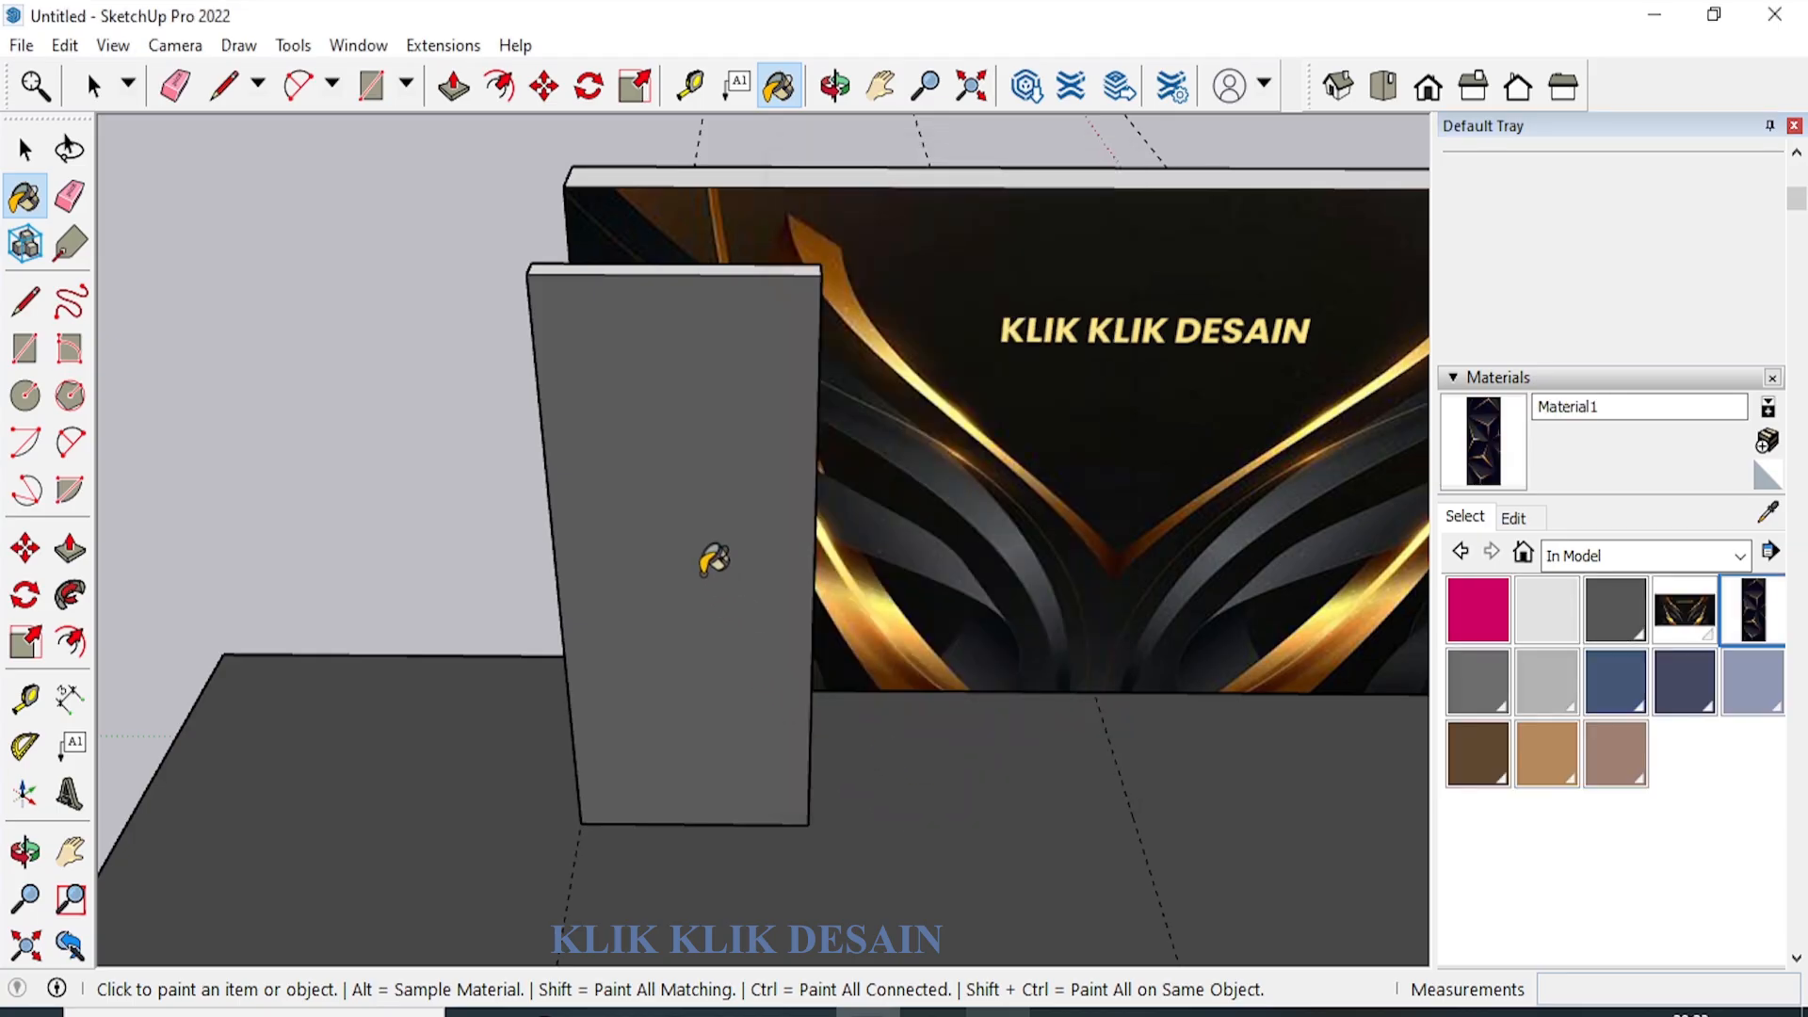
pyautogui.click(624, 693)
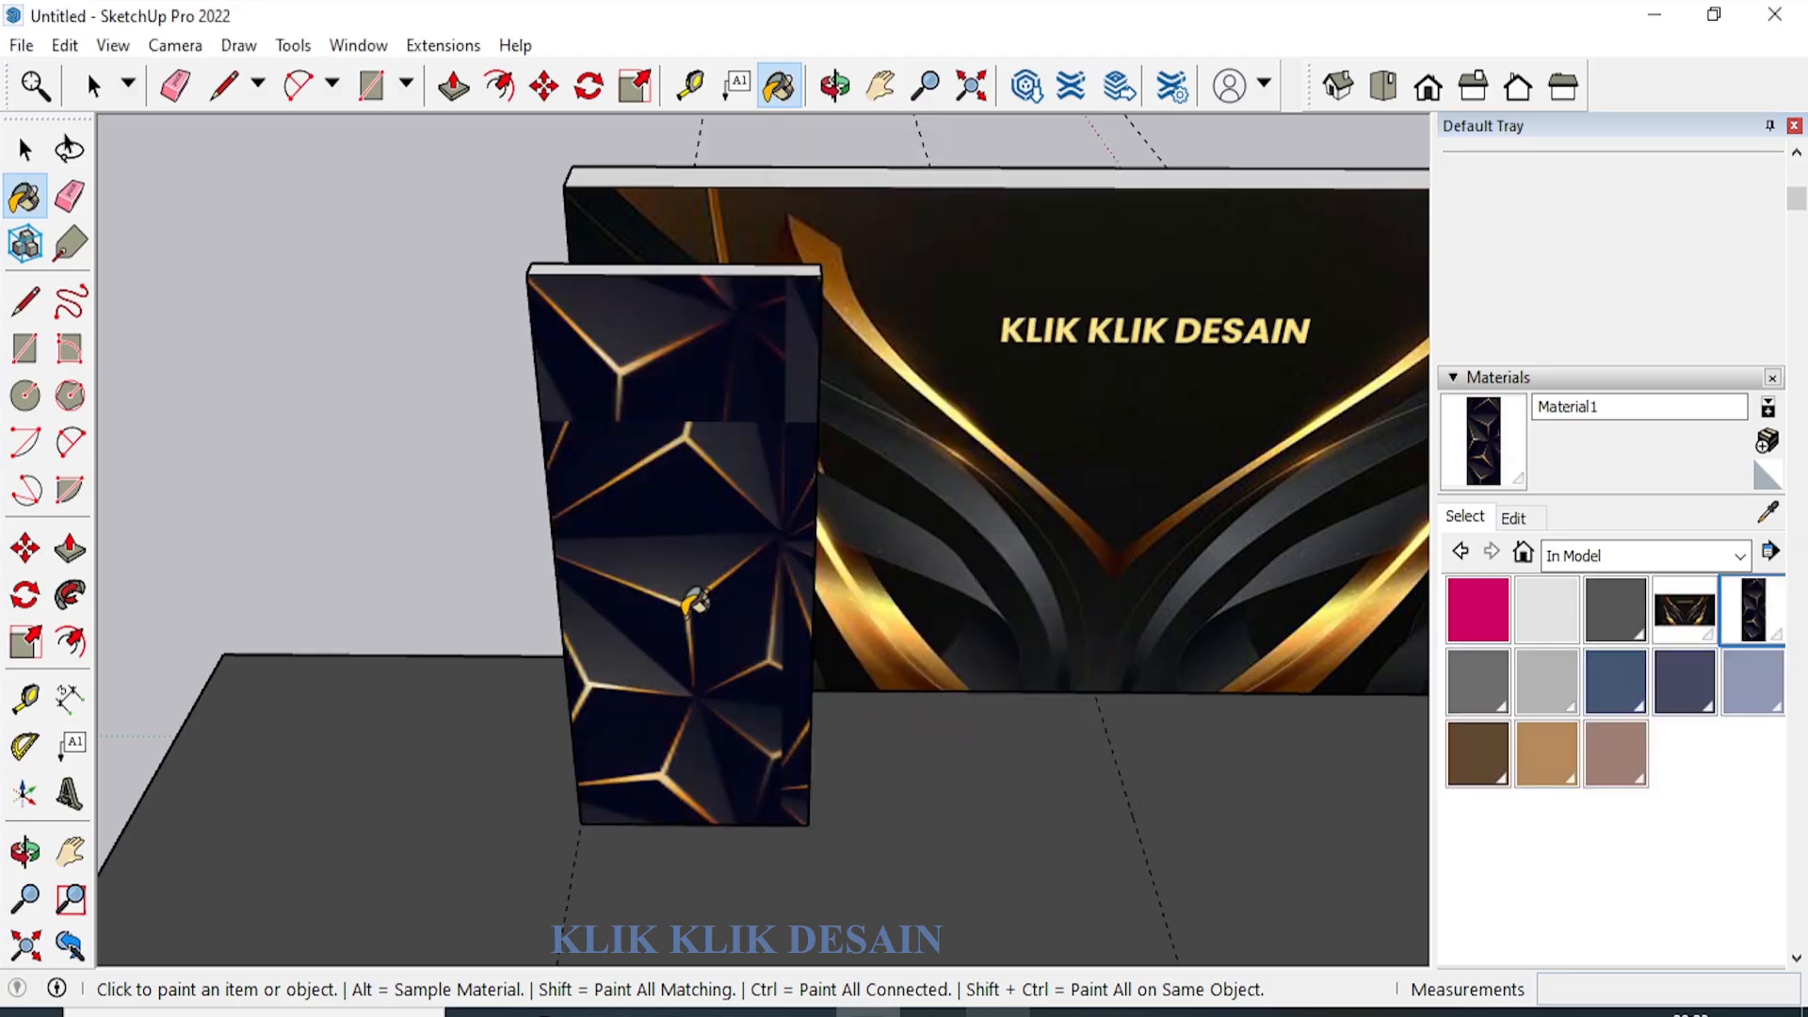
# Reposition the texture on the wing's front face so a single image tile lines up with the panel's edges.
pyautogui.rightClick(731, 477)
pyautogui.moveTo(900, 840)
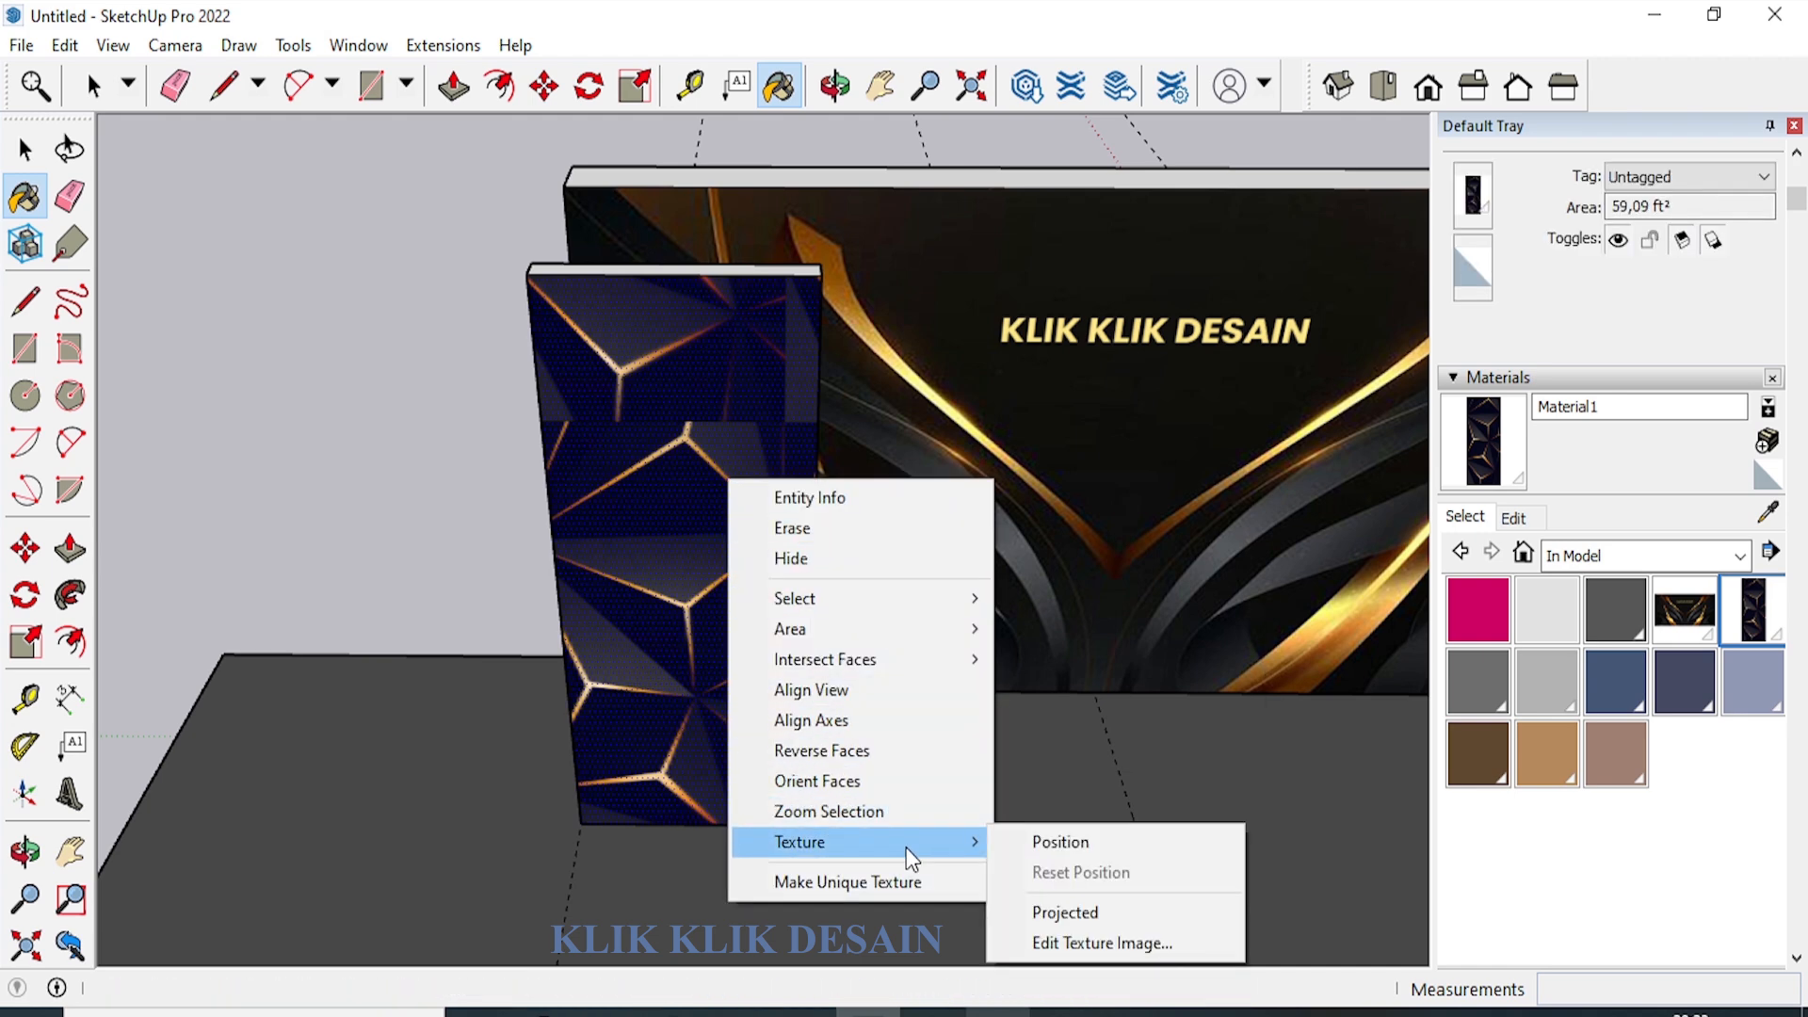
pyautogui.click(1007, 844)
pyautogui.moveTo(678, 579); pyautogui.dragTo(674, 450)
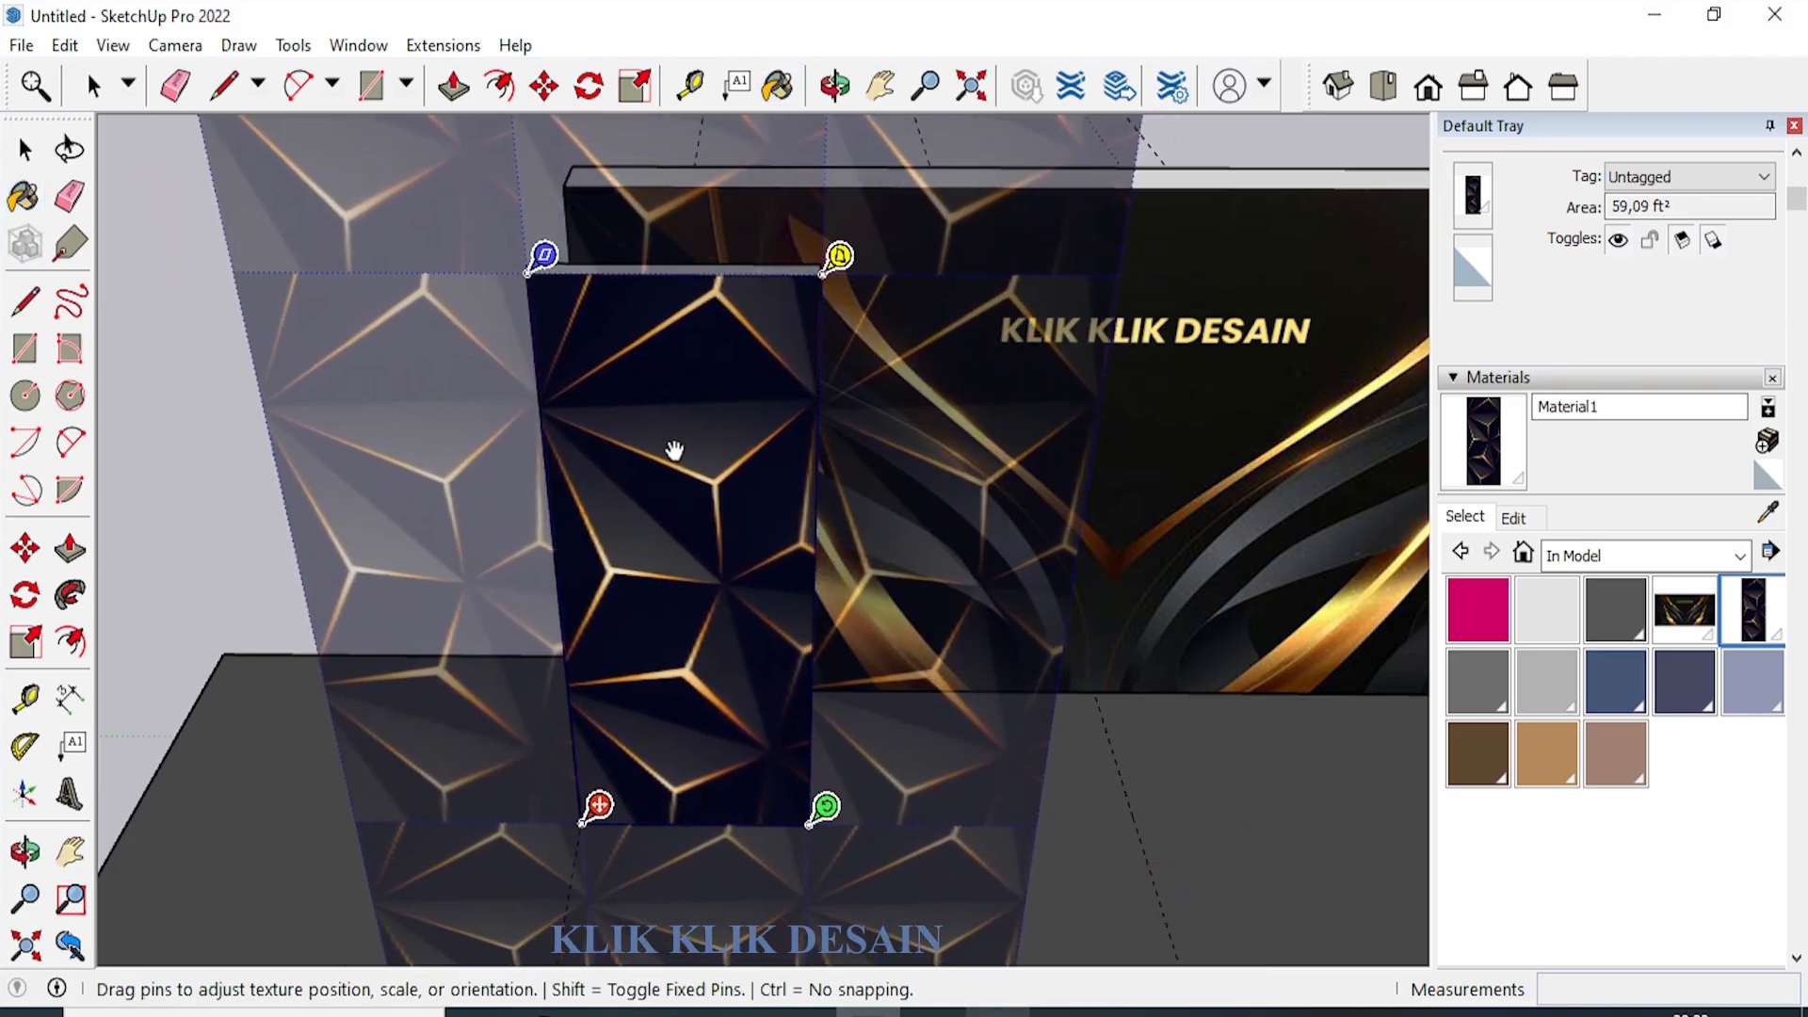
pyautogui.rightClick(675, 450)
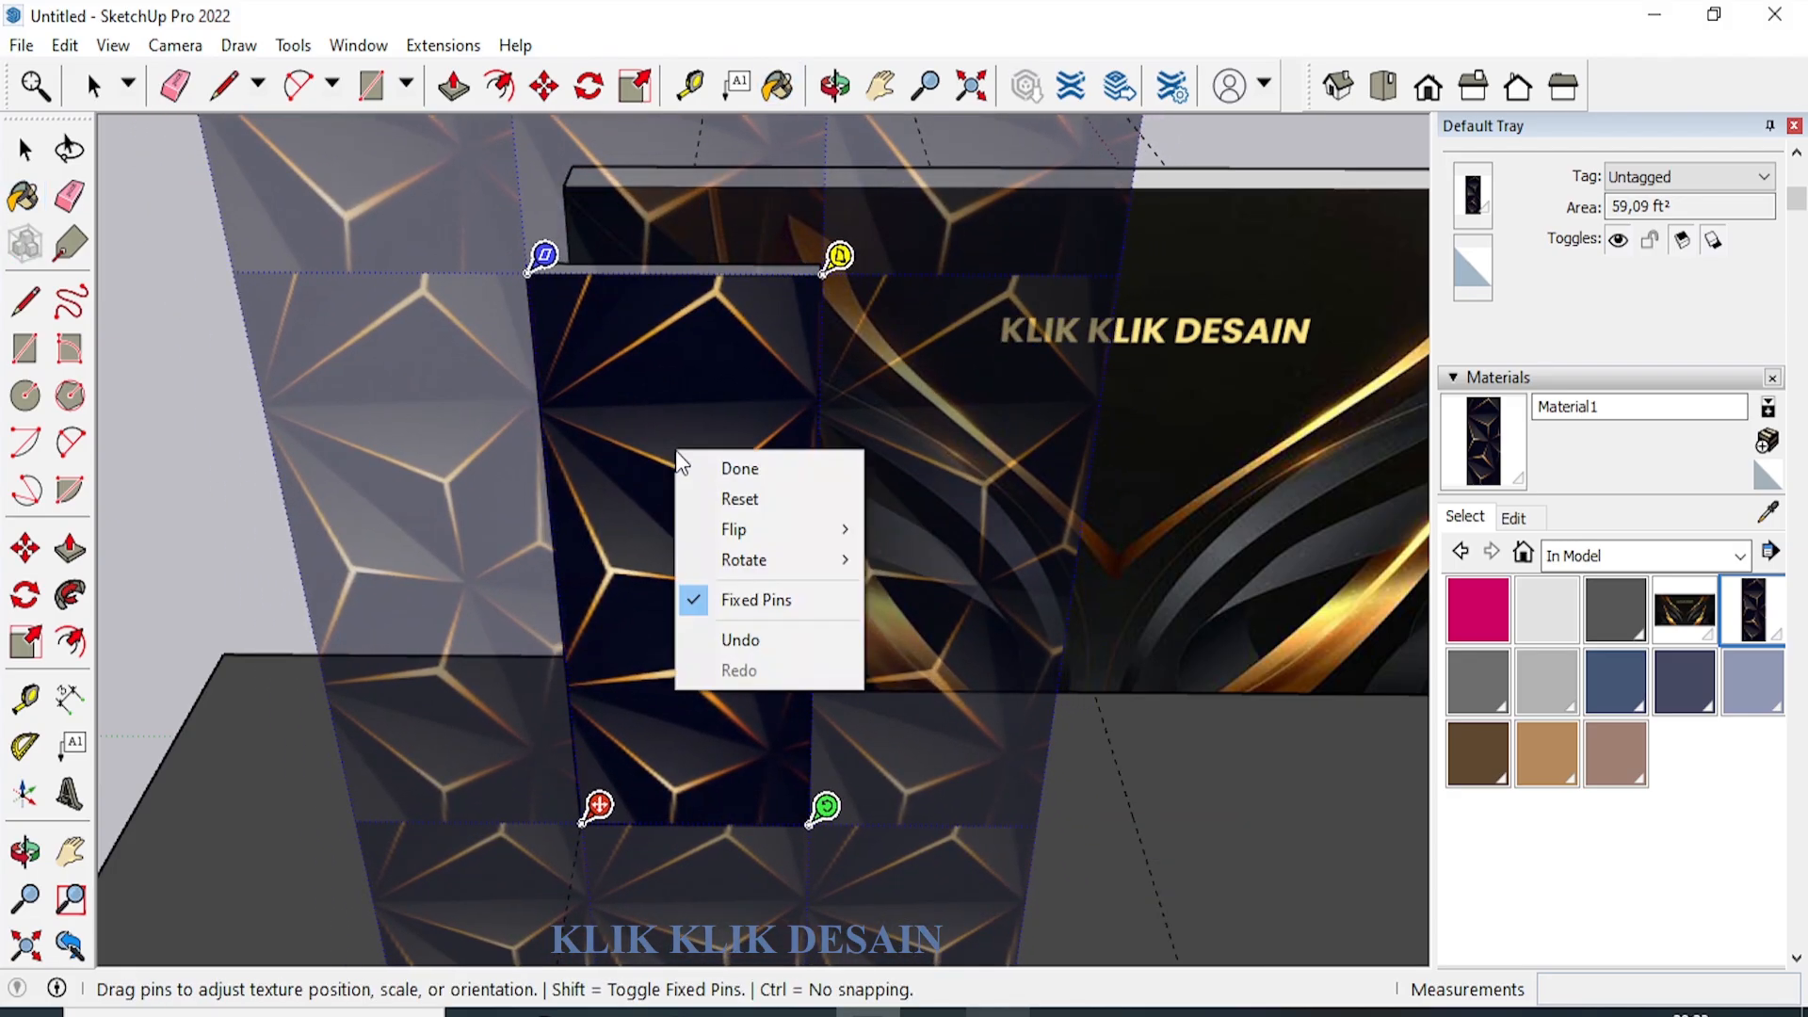
pyautogui.click(681, 465)
pyautogui.scroll(-5, 883, 533)
pyautogui.scroll(-2, 753, 565)
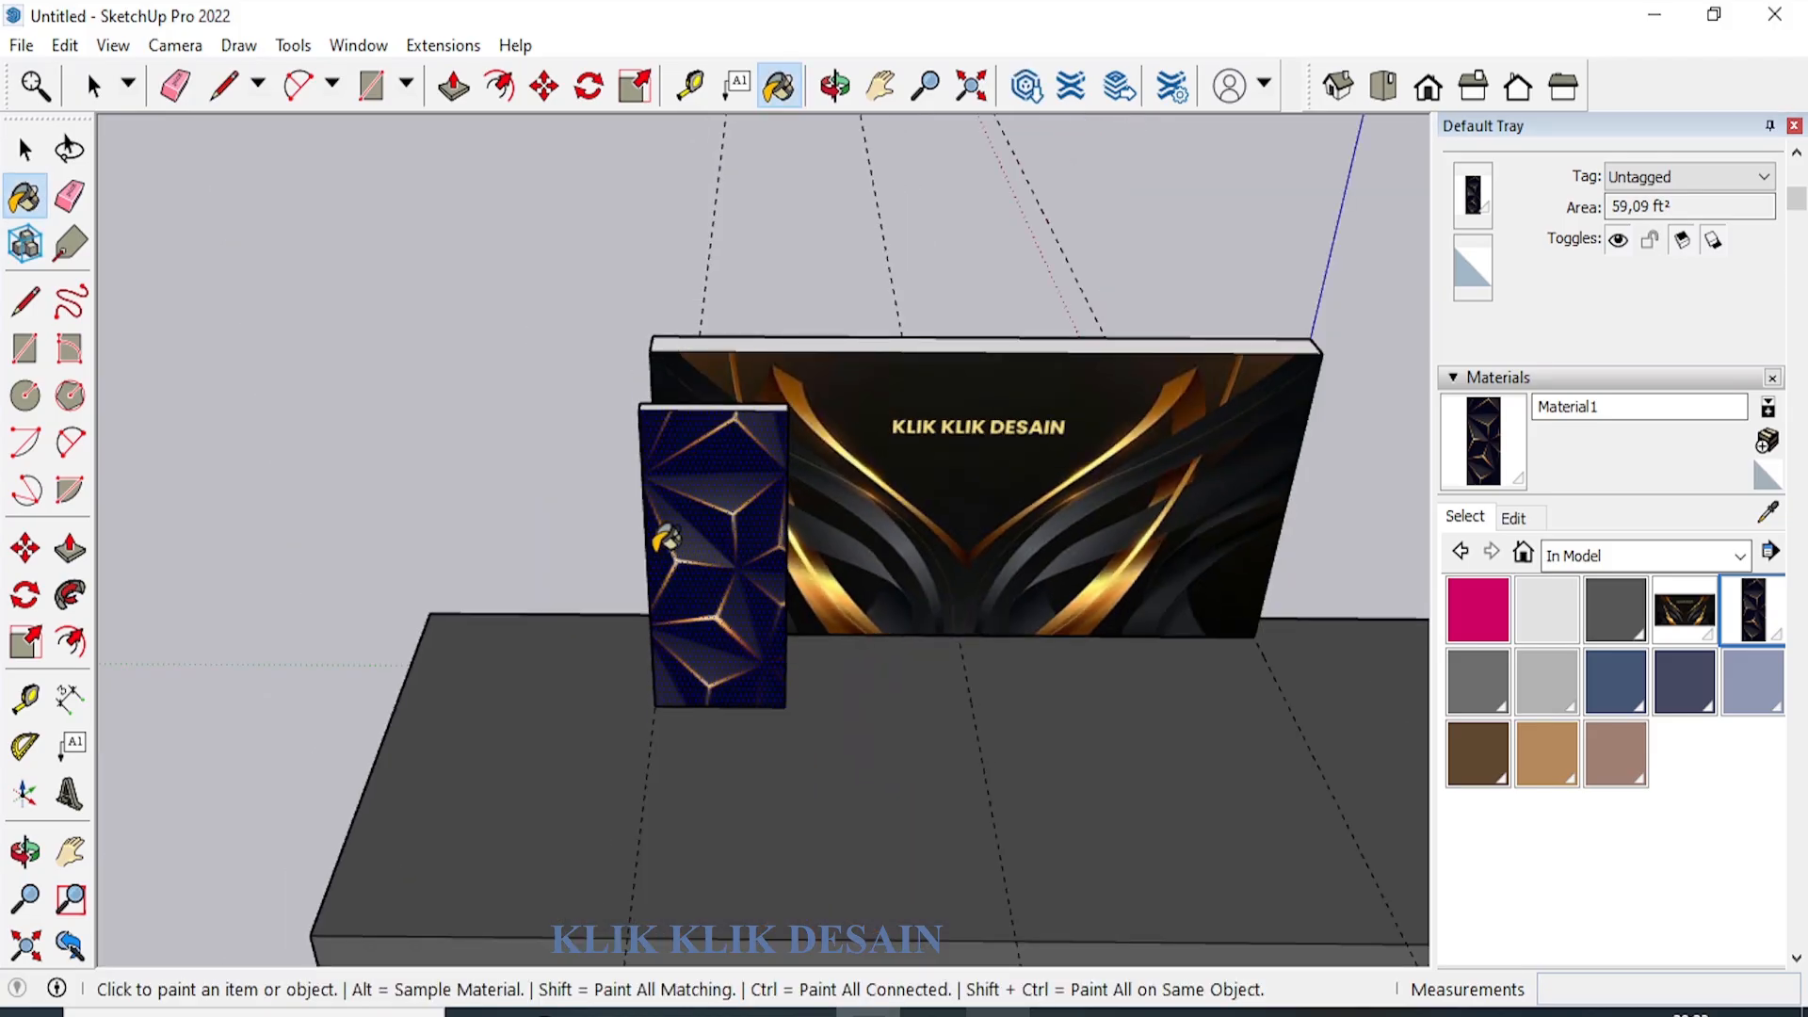
pyautogui.scroll(6, 716, 621)
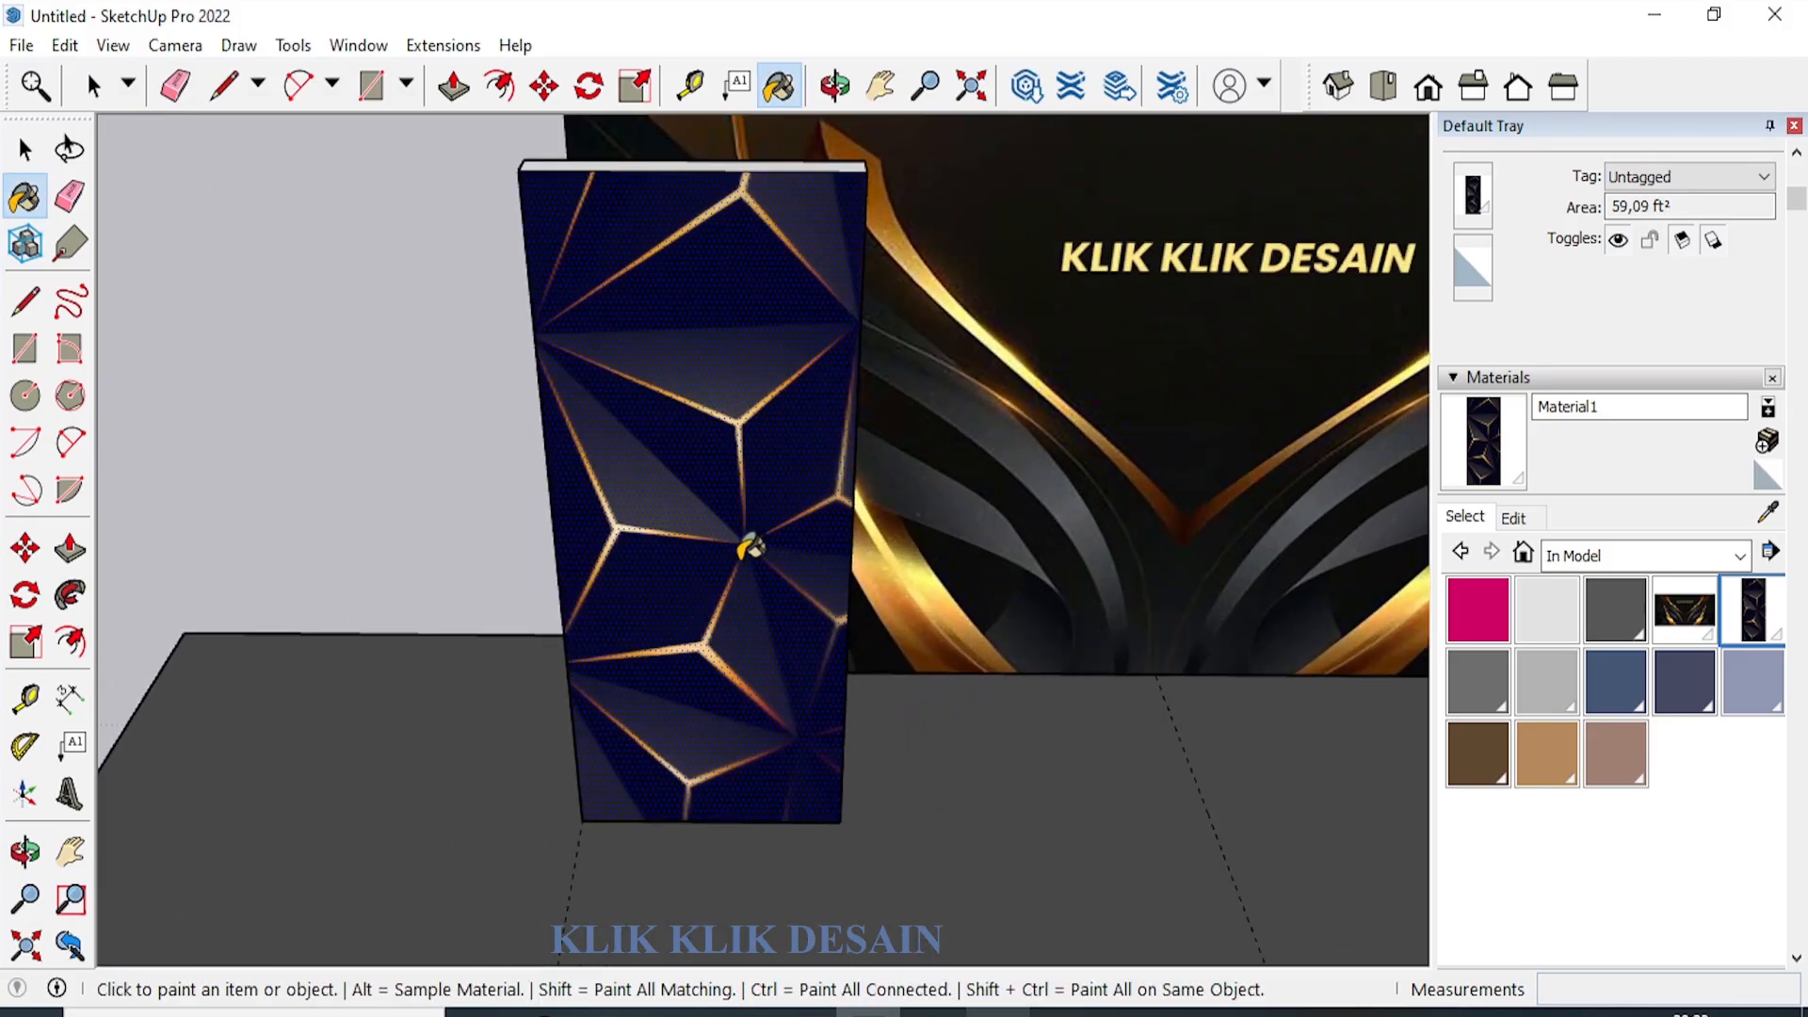
pyautogui.scroll(-2, 751, 546)
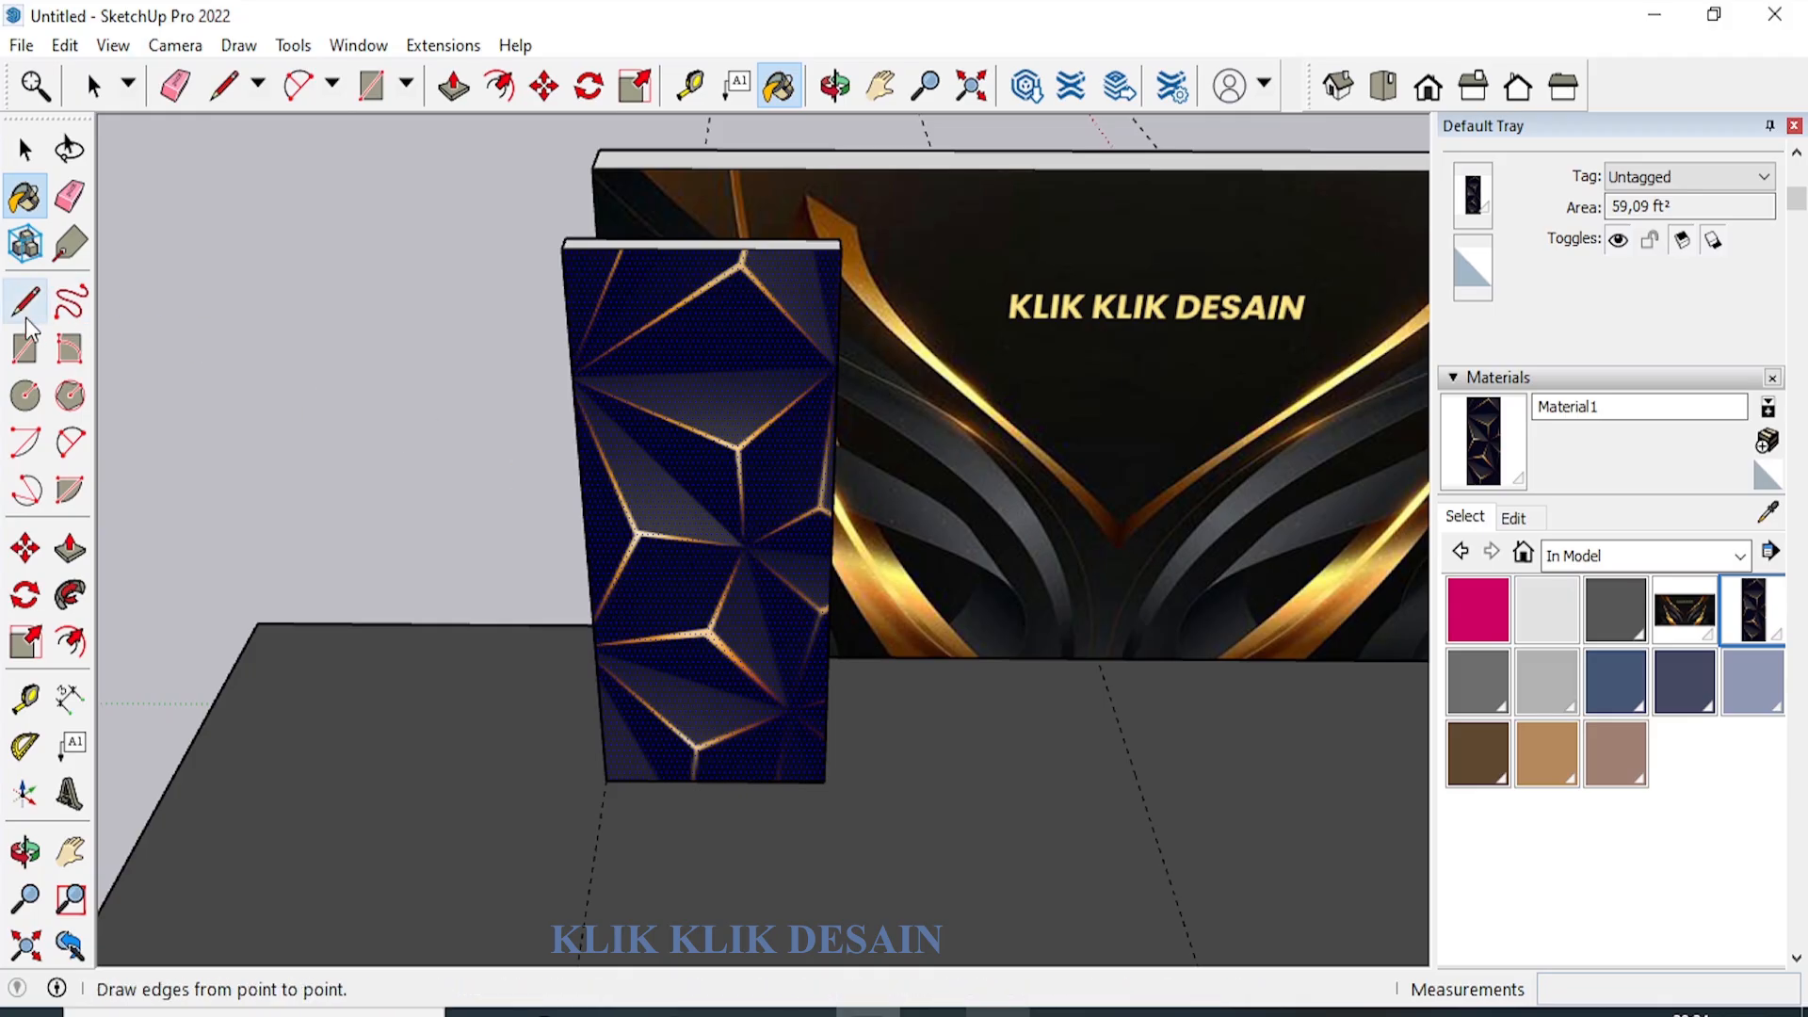
# Place vertical guides on the wing's front face, 40 cm inward from its right edge and 40 cm inward from its left edge.
pyautogui.click(25, 699)
pyautogui.click(837, 344)
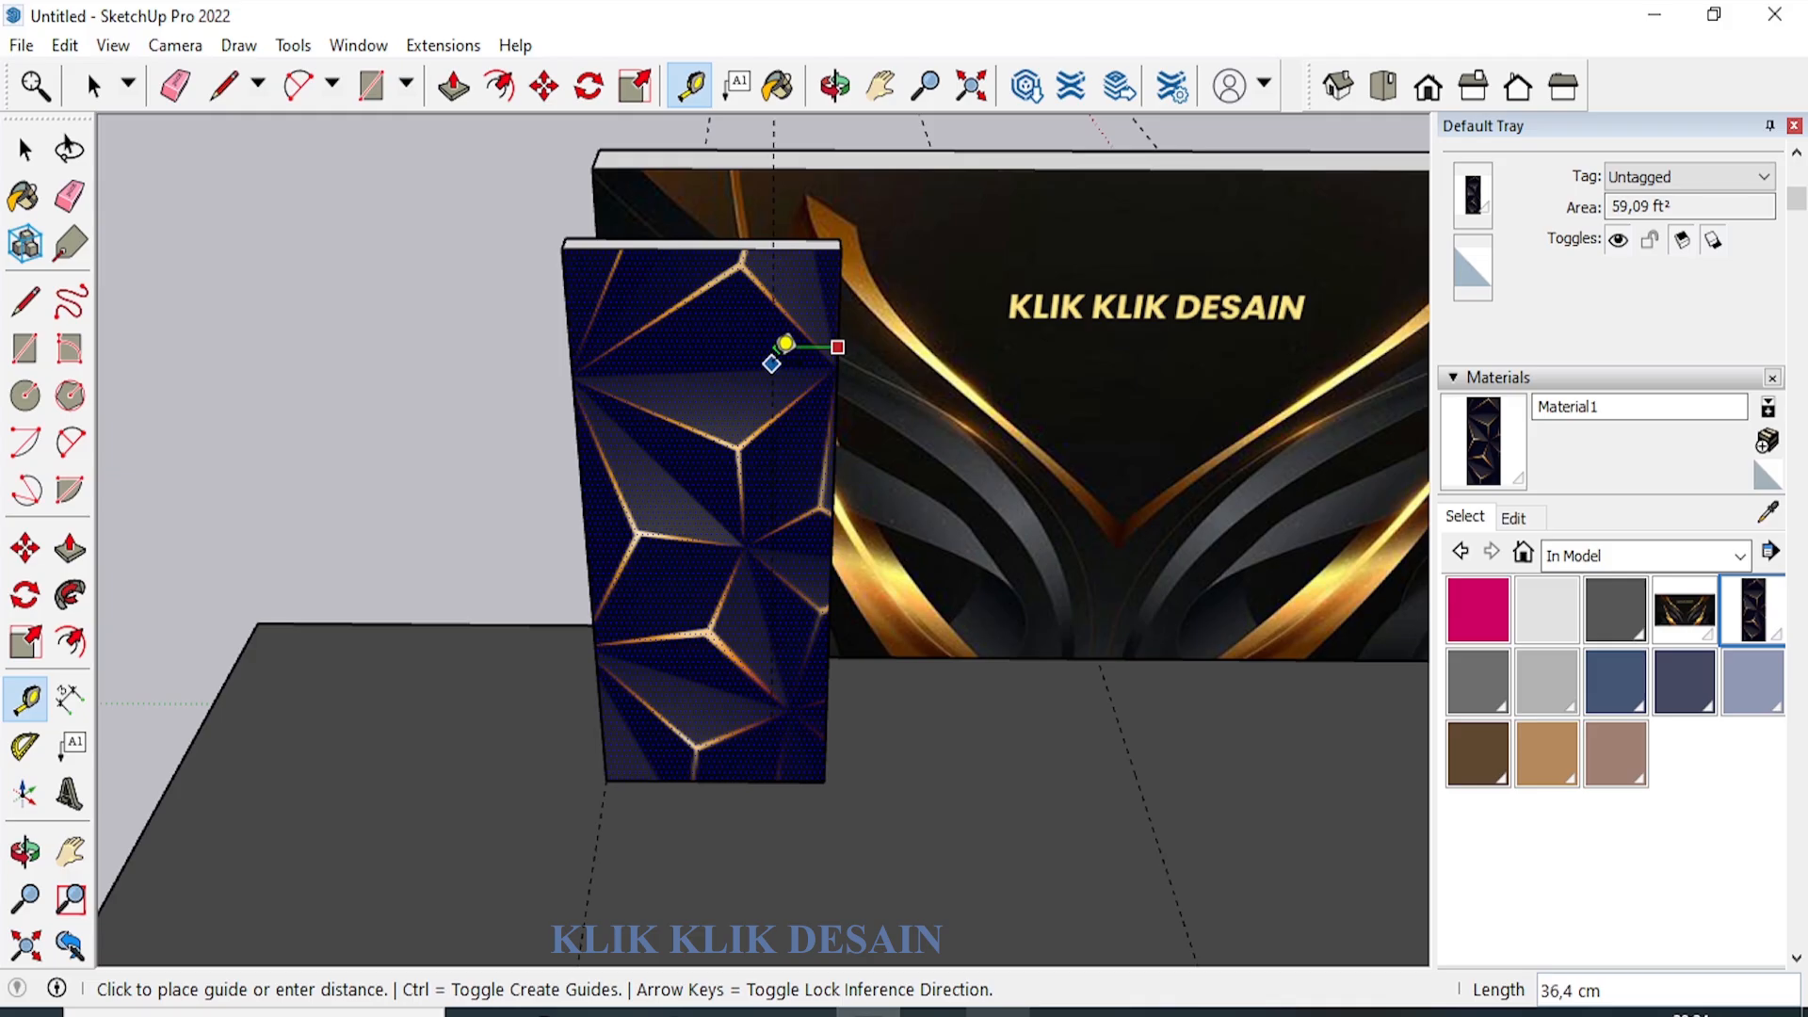
pyautogui.write('40')
pyautogui.press('Return')
pyautogui.click(568, 328)
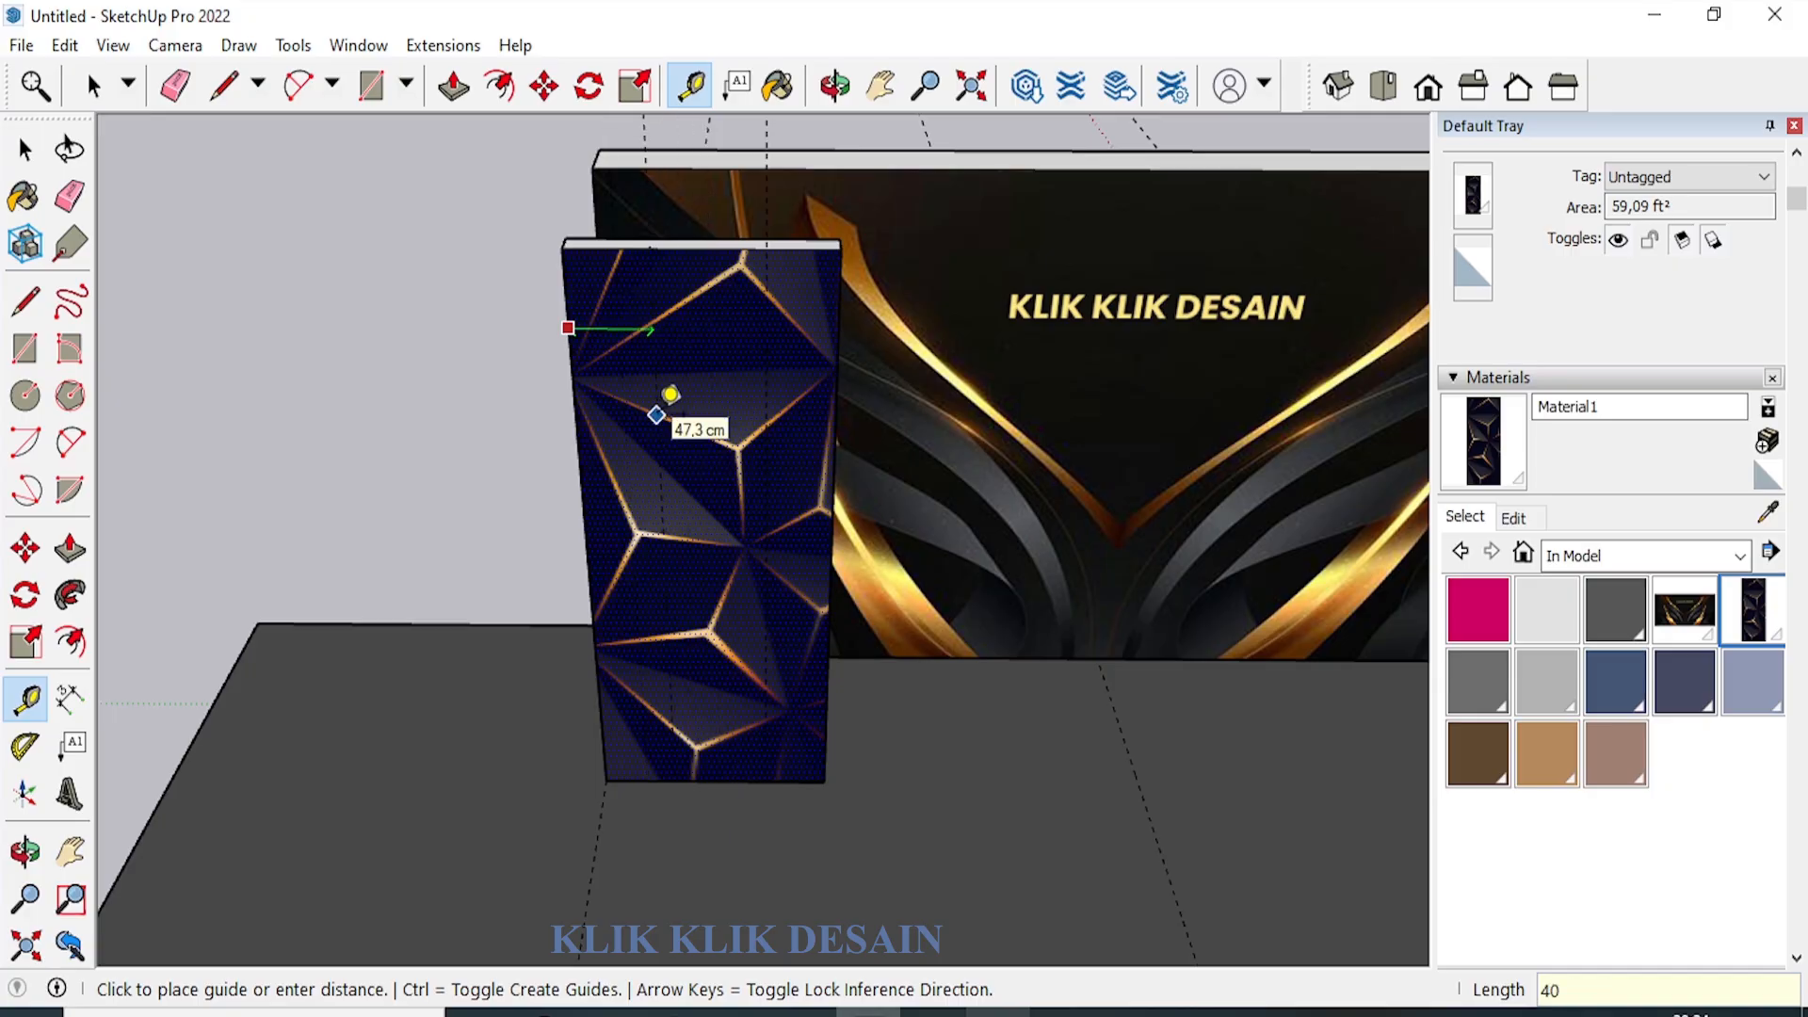
pyautogui.press('Escape')
pyautogui.scroll(3, 650, 367)
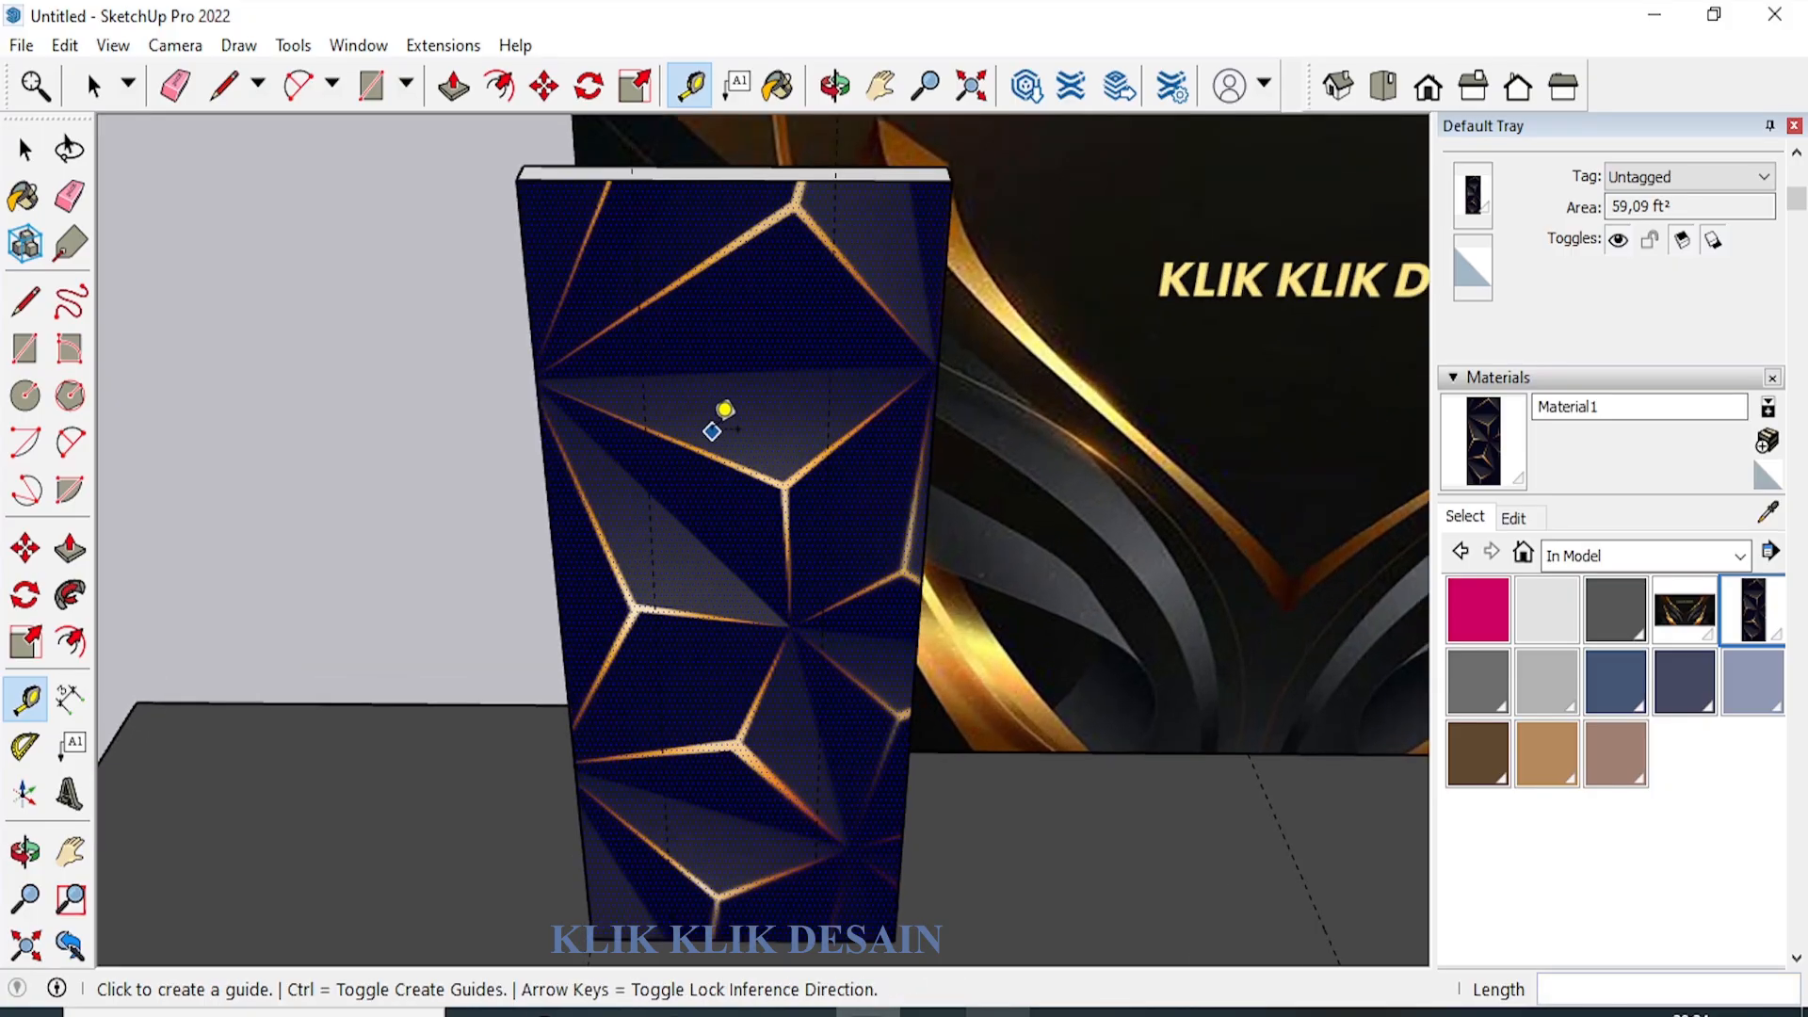
pyautogui.scroll(-2, 712, 431)
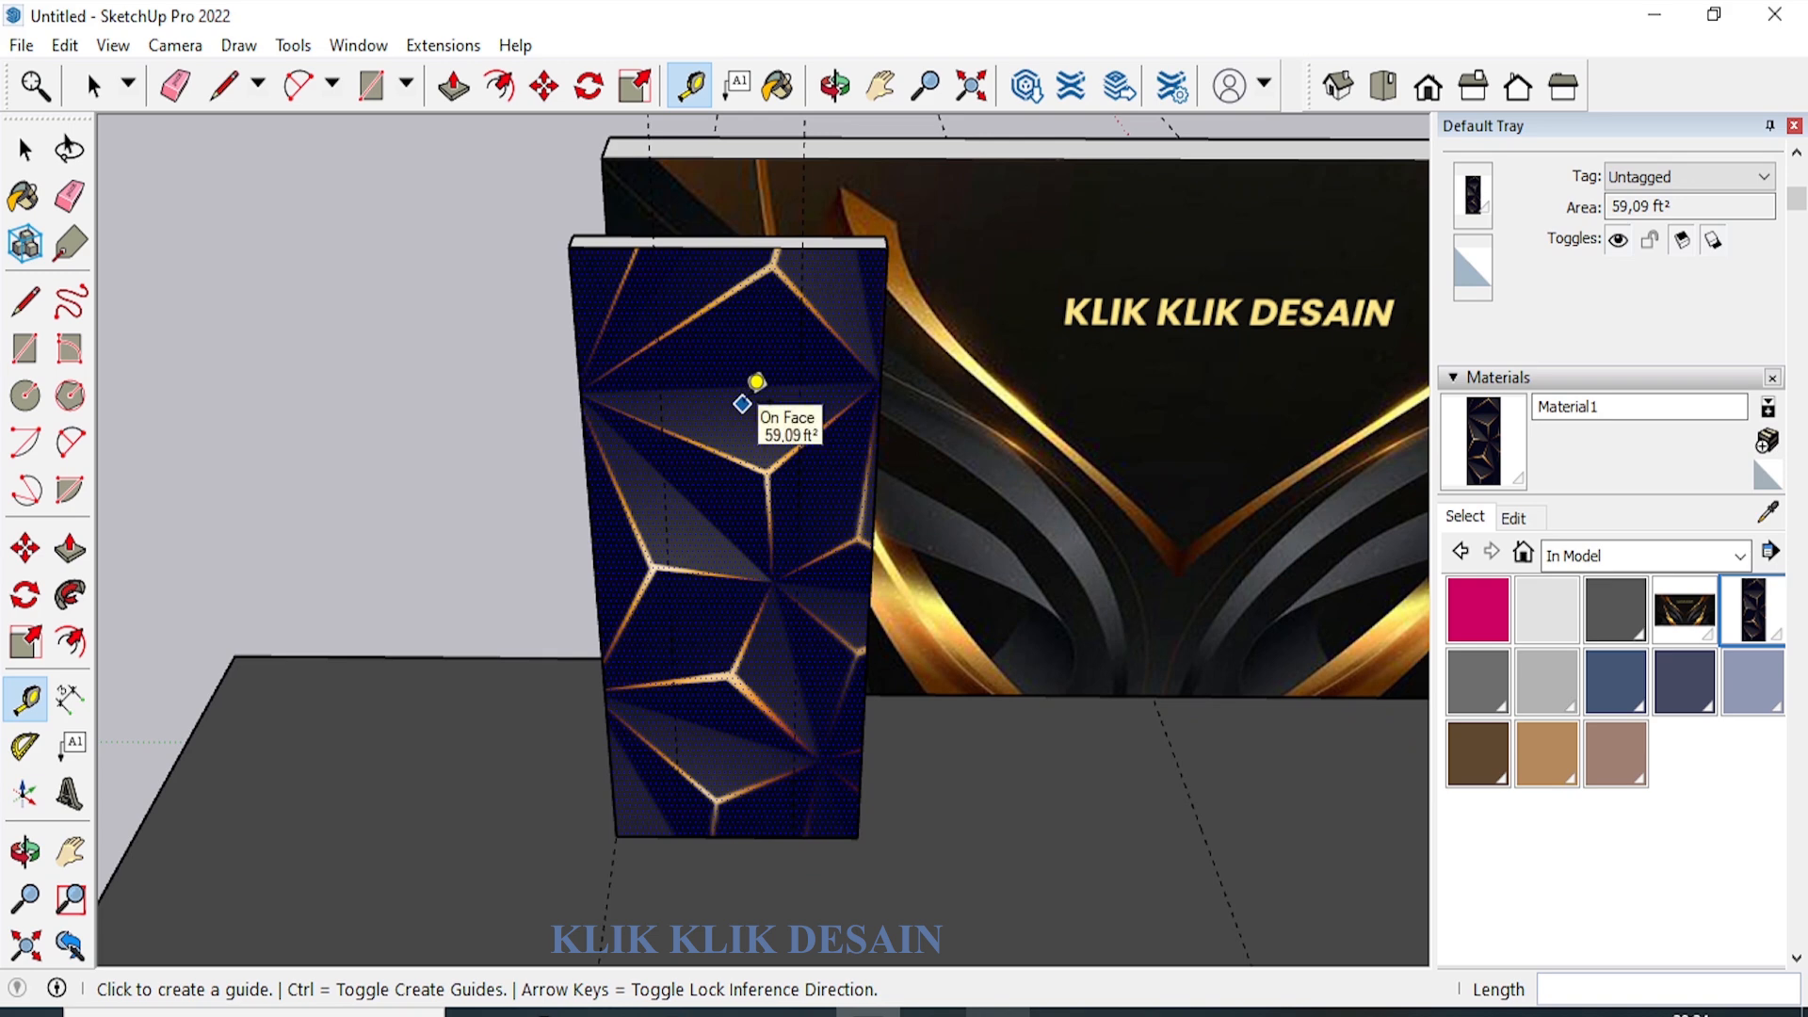
# Draw slanted lines on the wing face from its bottom-right and top-left corners to the guide intersections on the opposite horizontal edges.
pyautogui.click(28, 311)
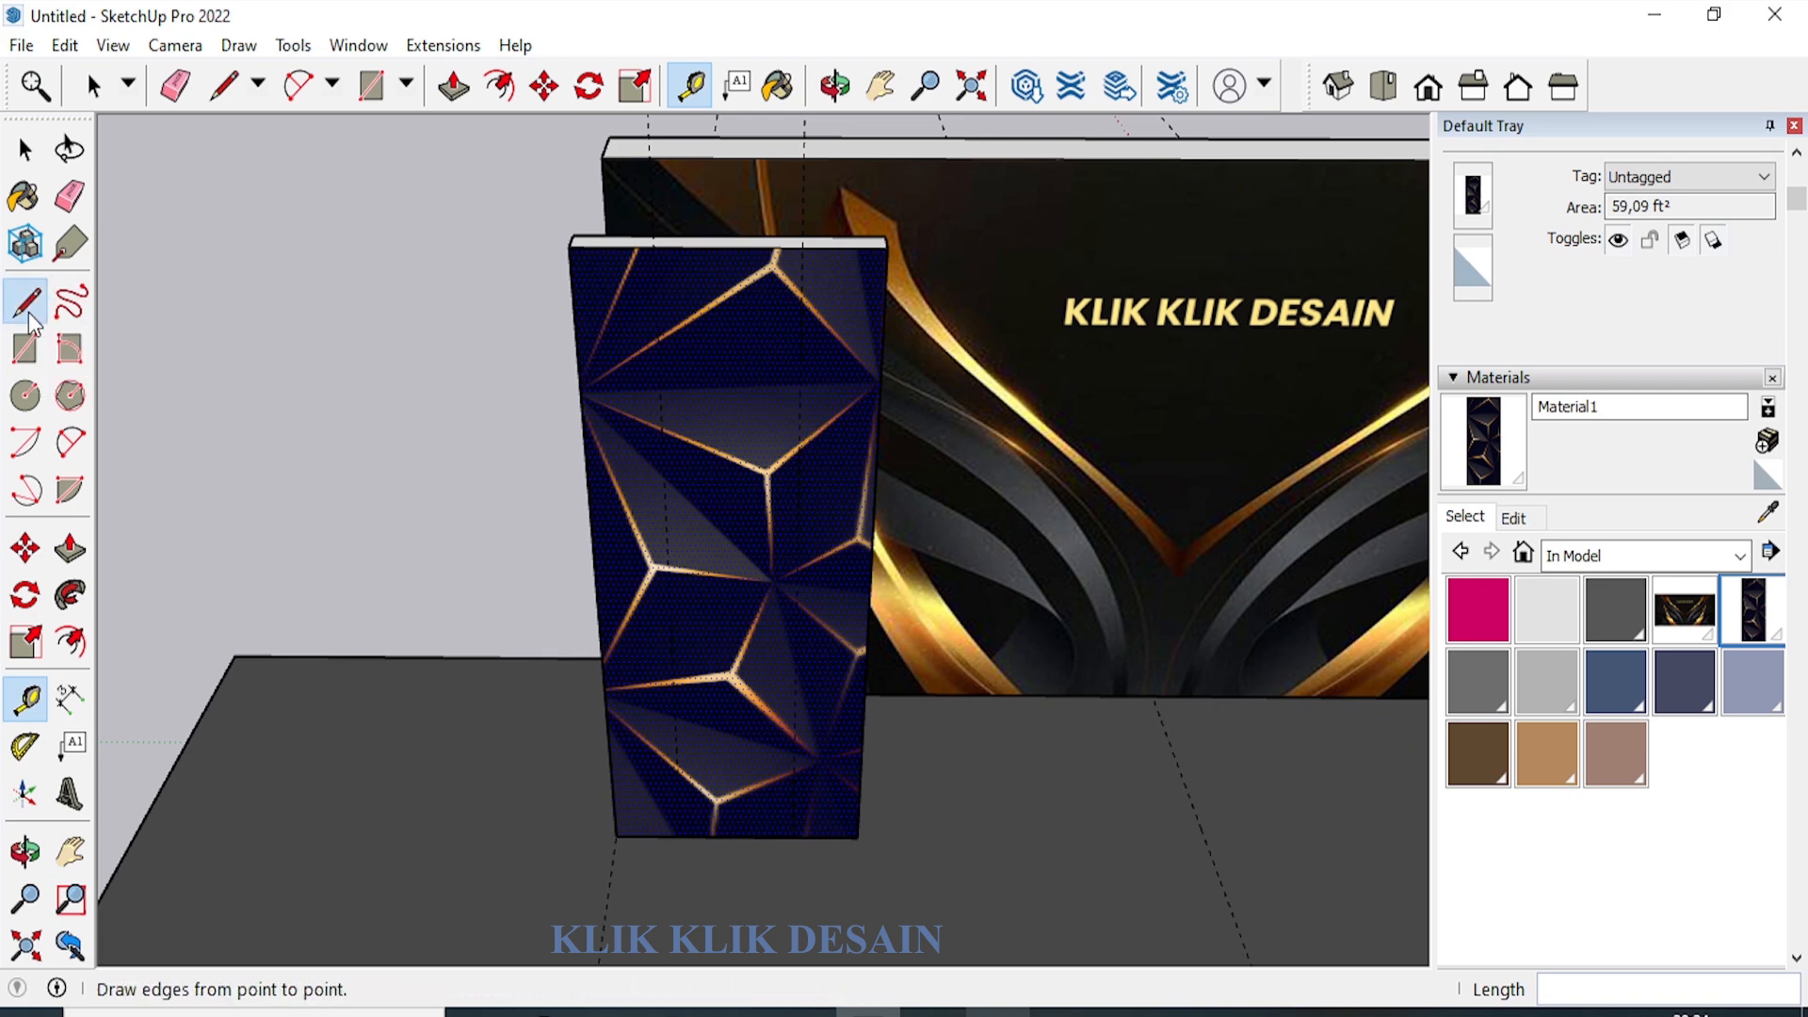
pyautogui.click(856, 837)
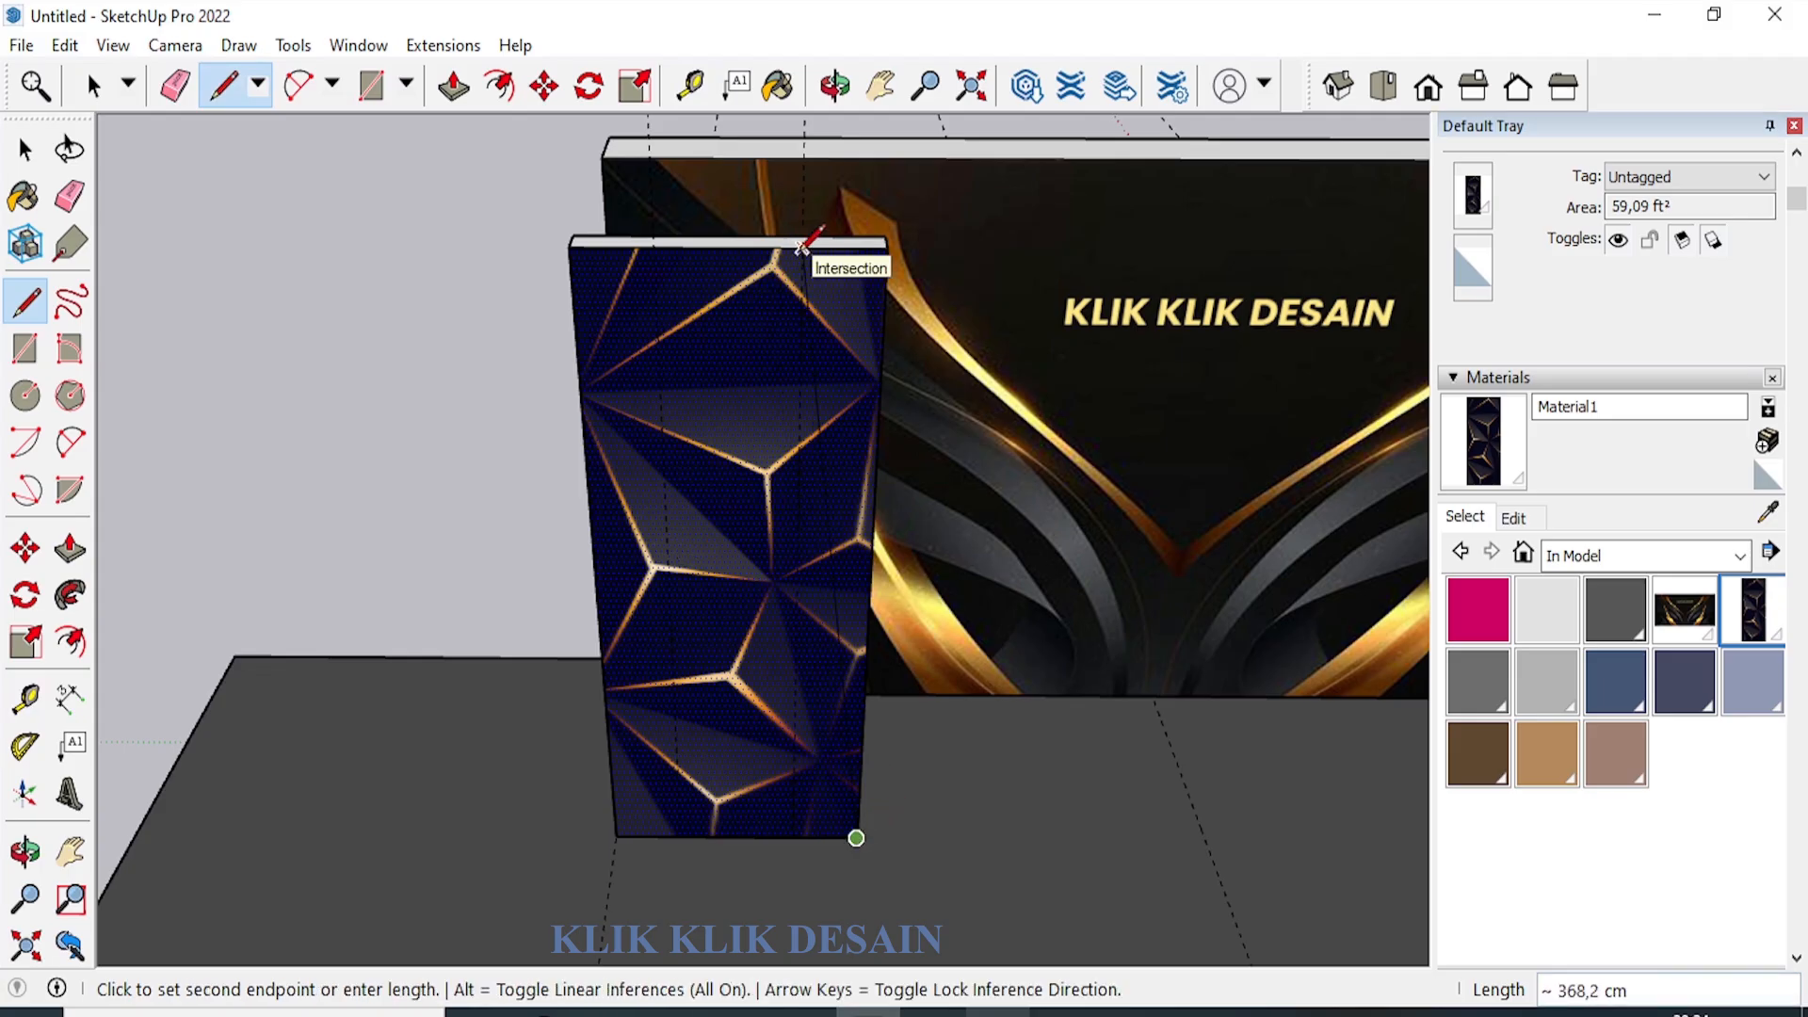
pyautogui.click(801, 247)
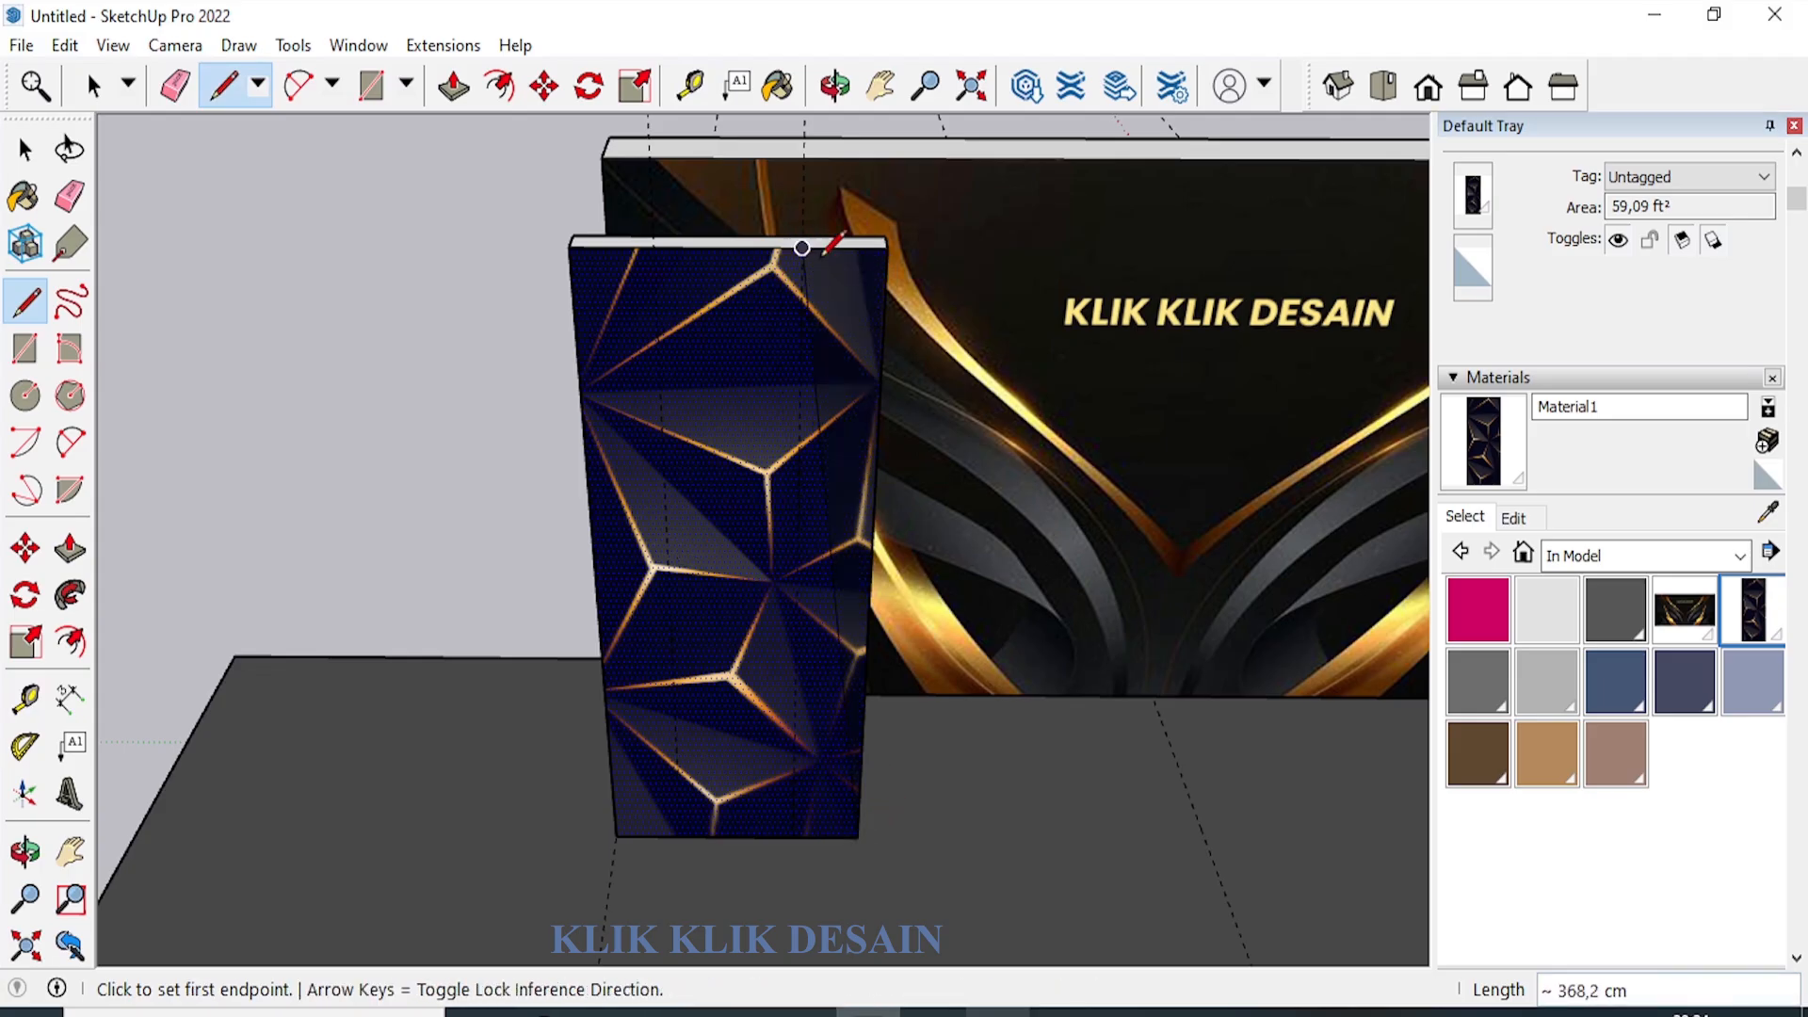
pyautogui.click(568, 247)
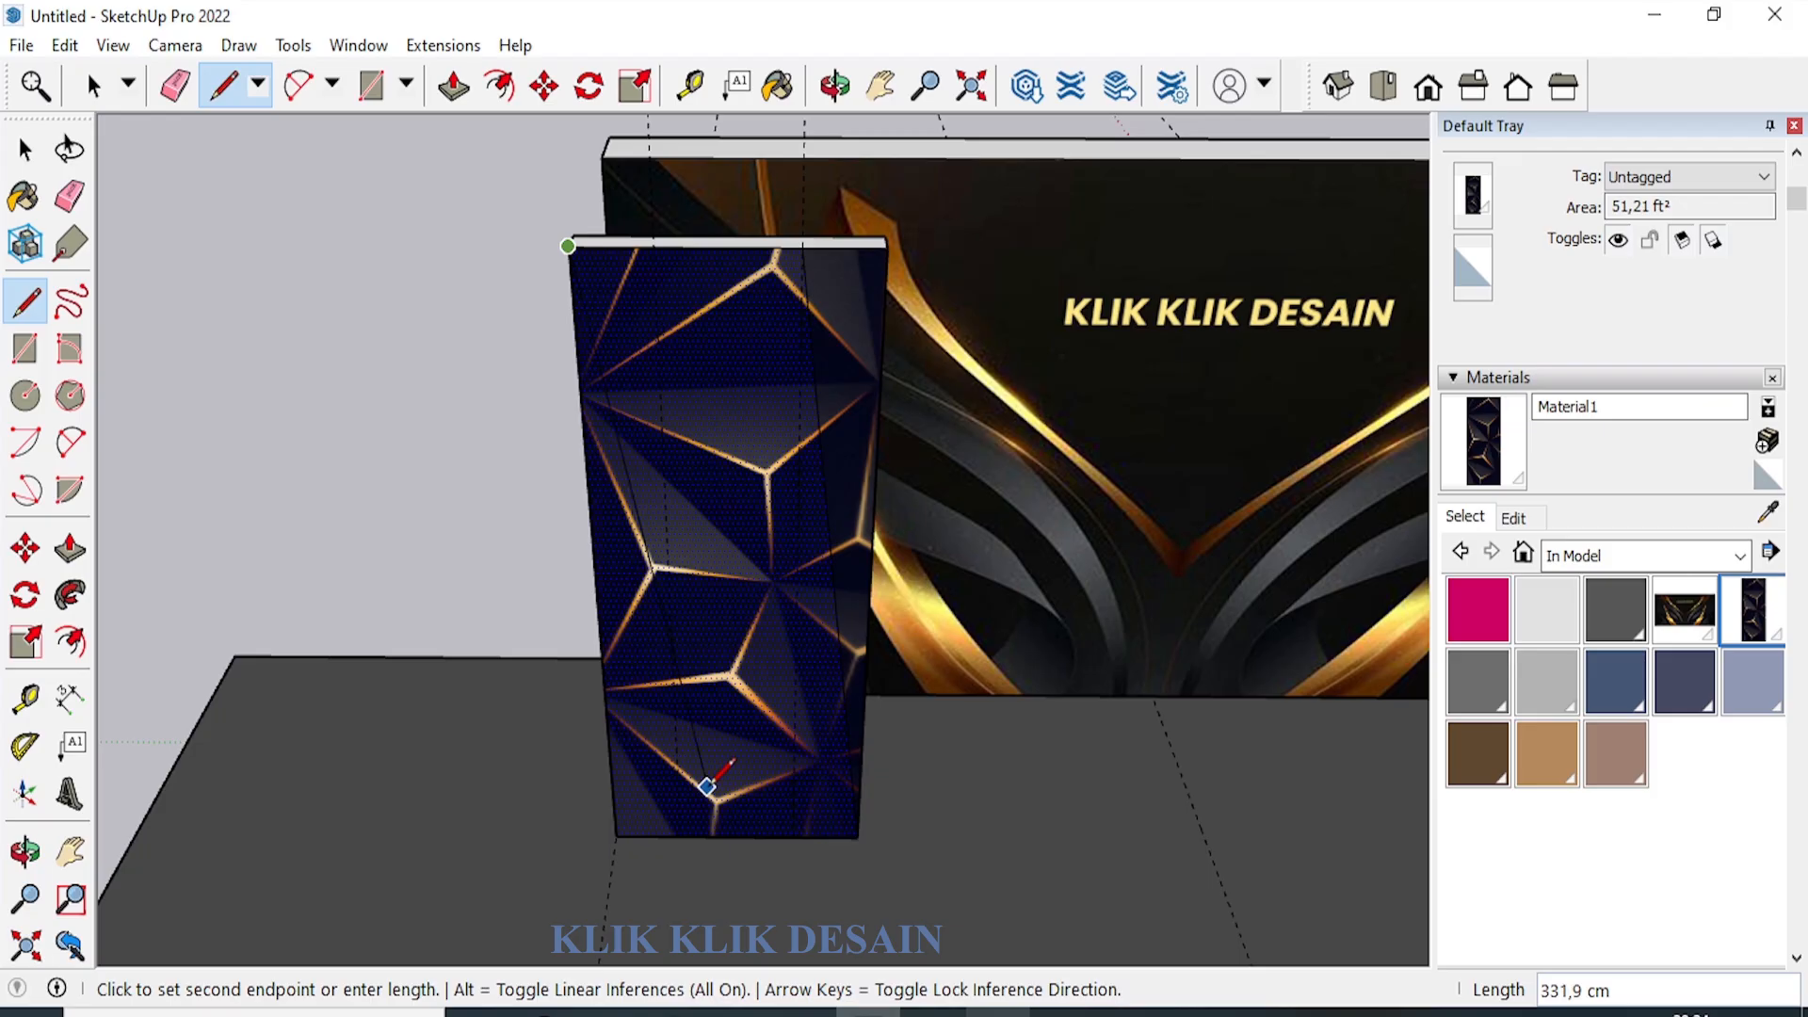
pyautogui.click(680, 836)
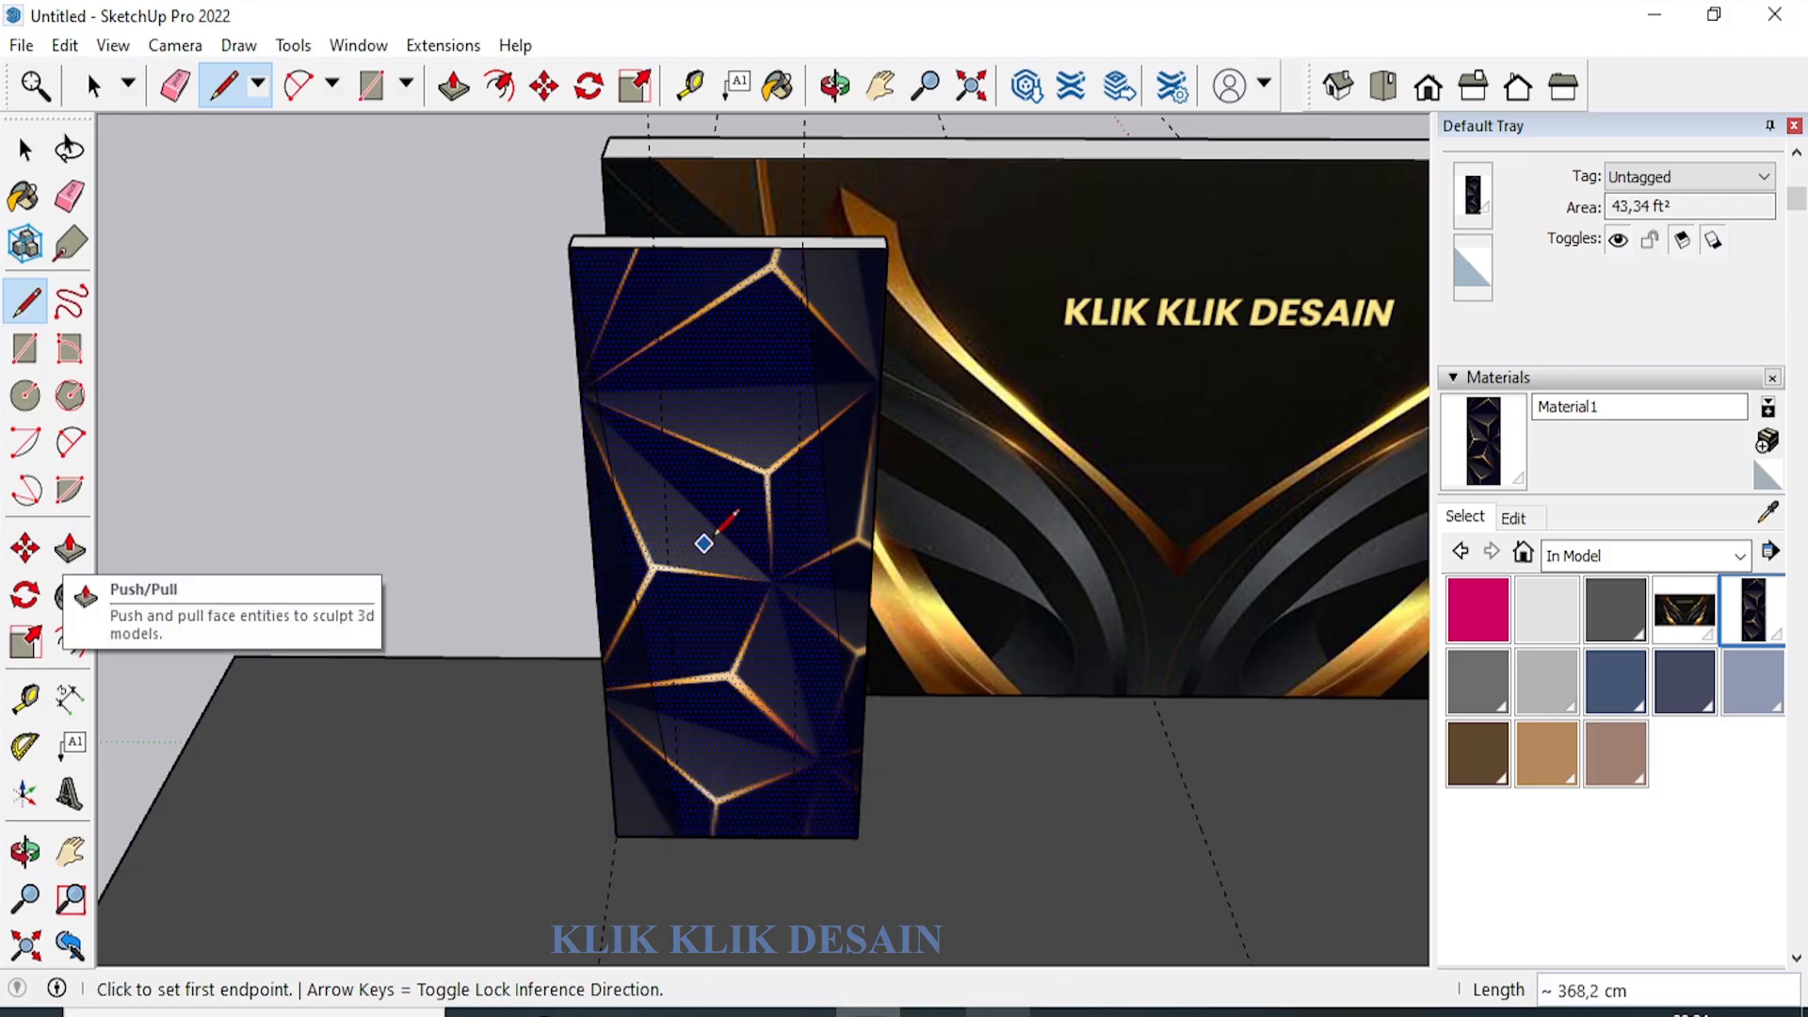
# Push/Pull both triangular side pieces back through the 15 cm wing thickness to cut the panel into a slanted shape.
pyautogui.press('p')
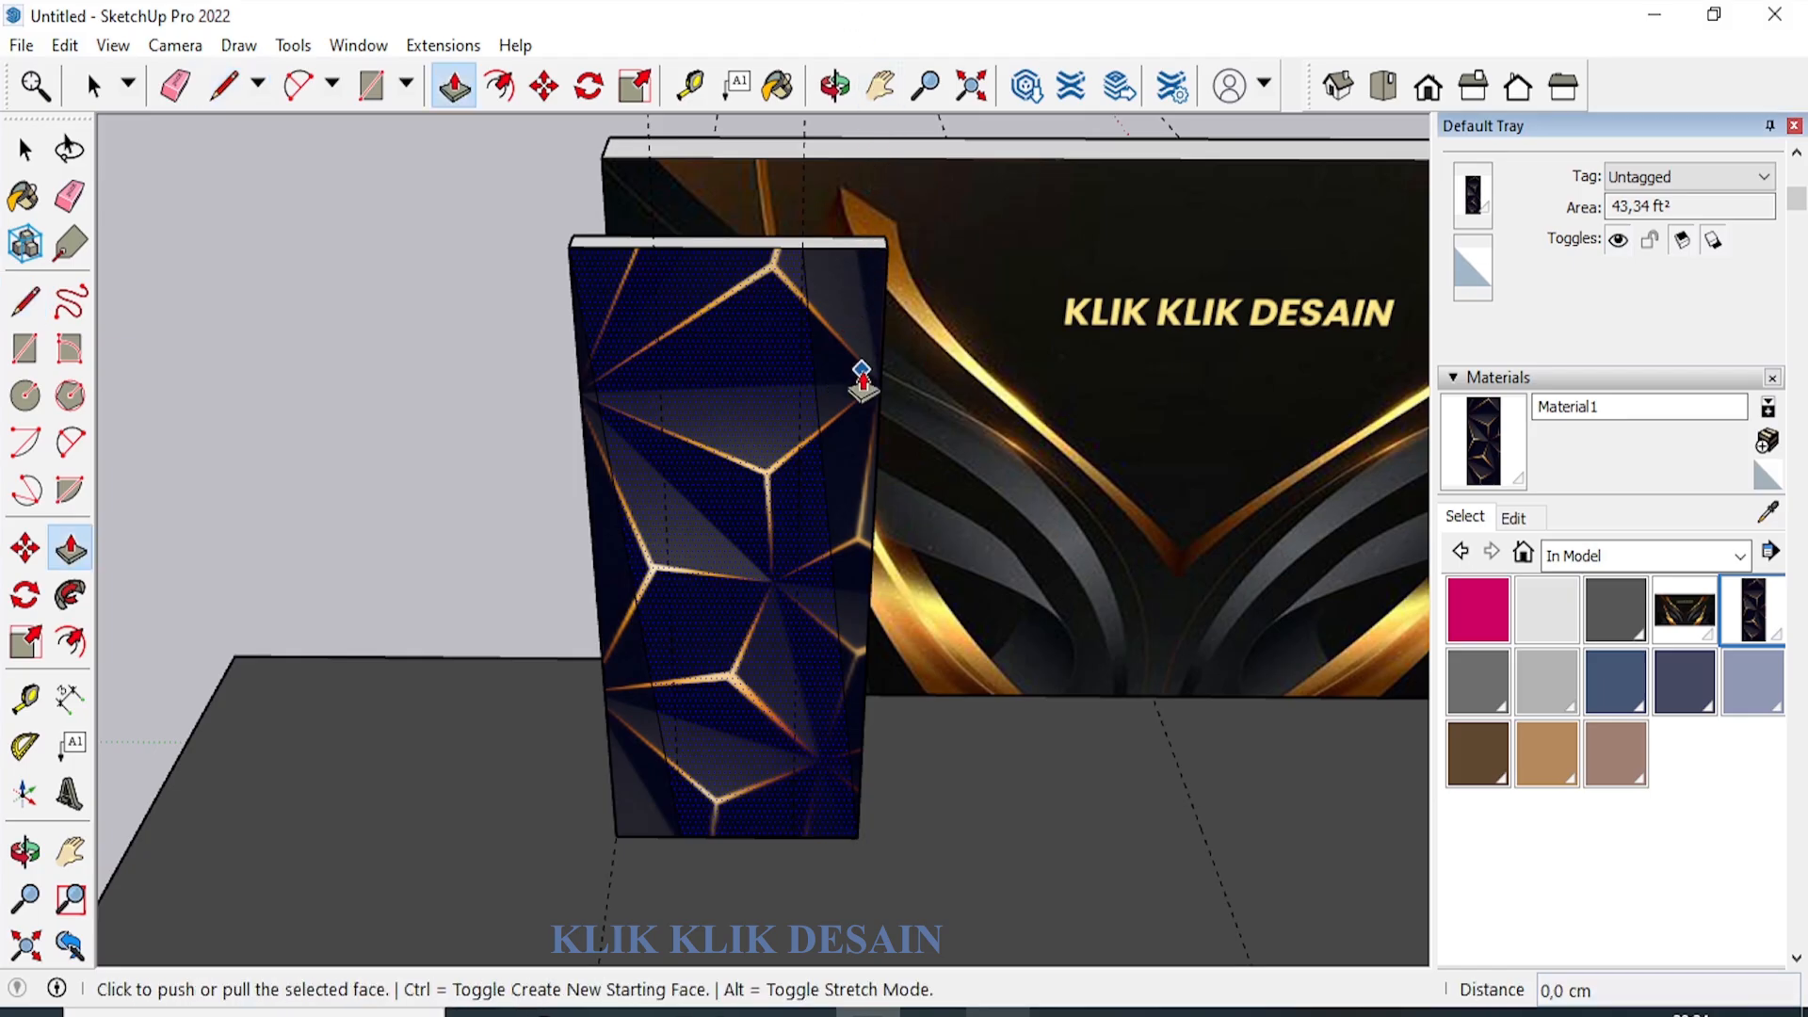
pyautogui.click(25, 149)
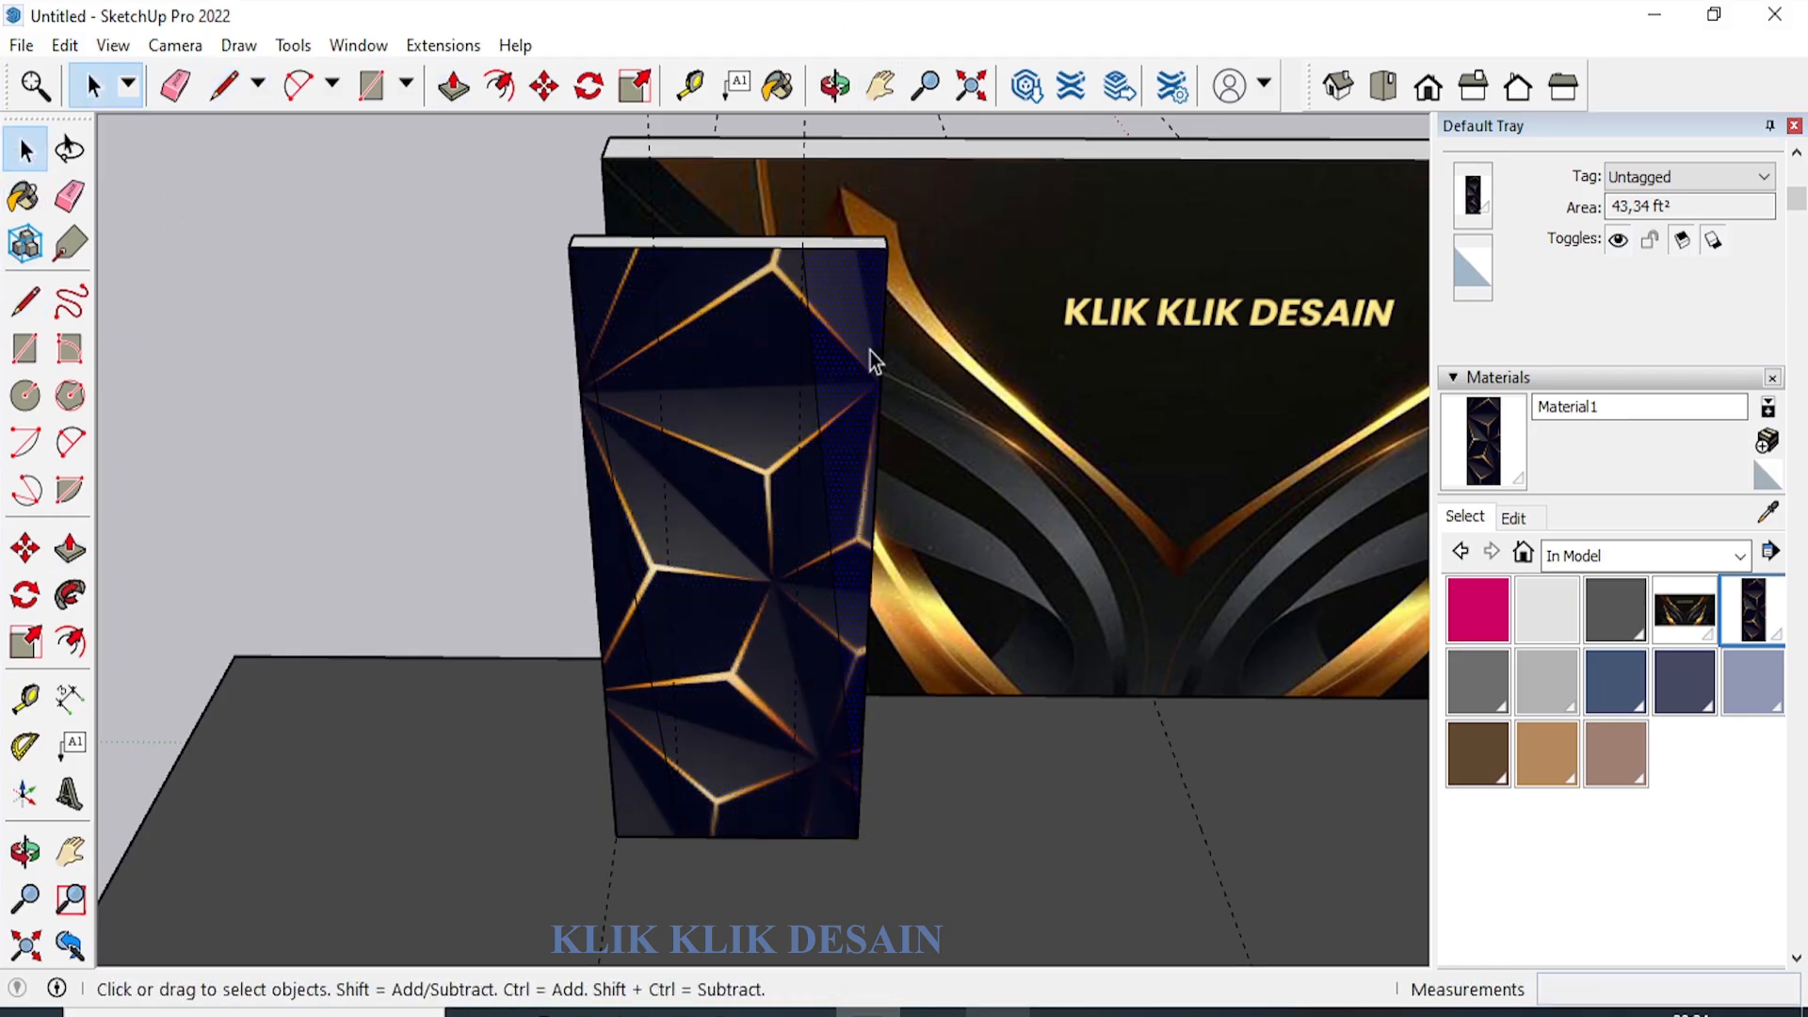
pyautogui.press('p')
pyautogui.click(859, 401)
pyautogui.click(837, 386)
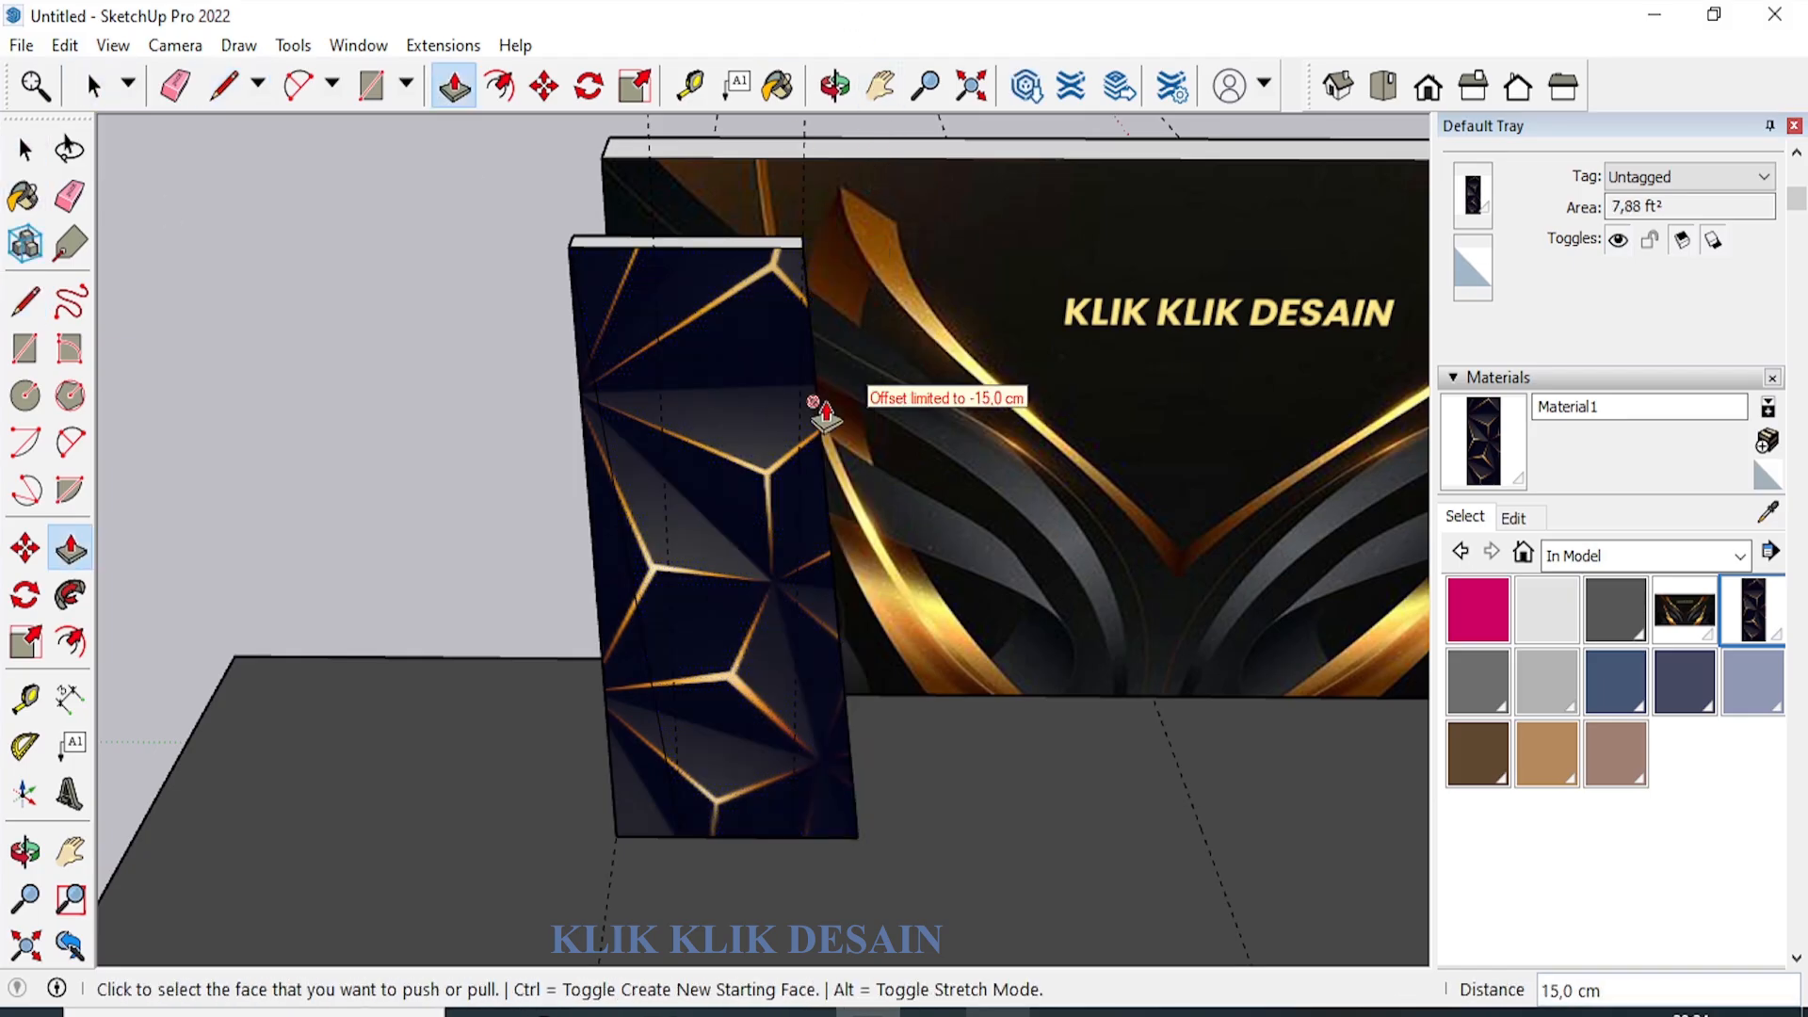
pyautogui.click(646, 819)
pyautogui.click(544, 733)
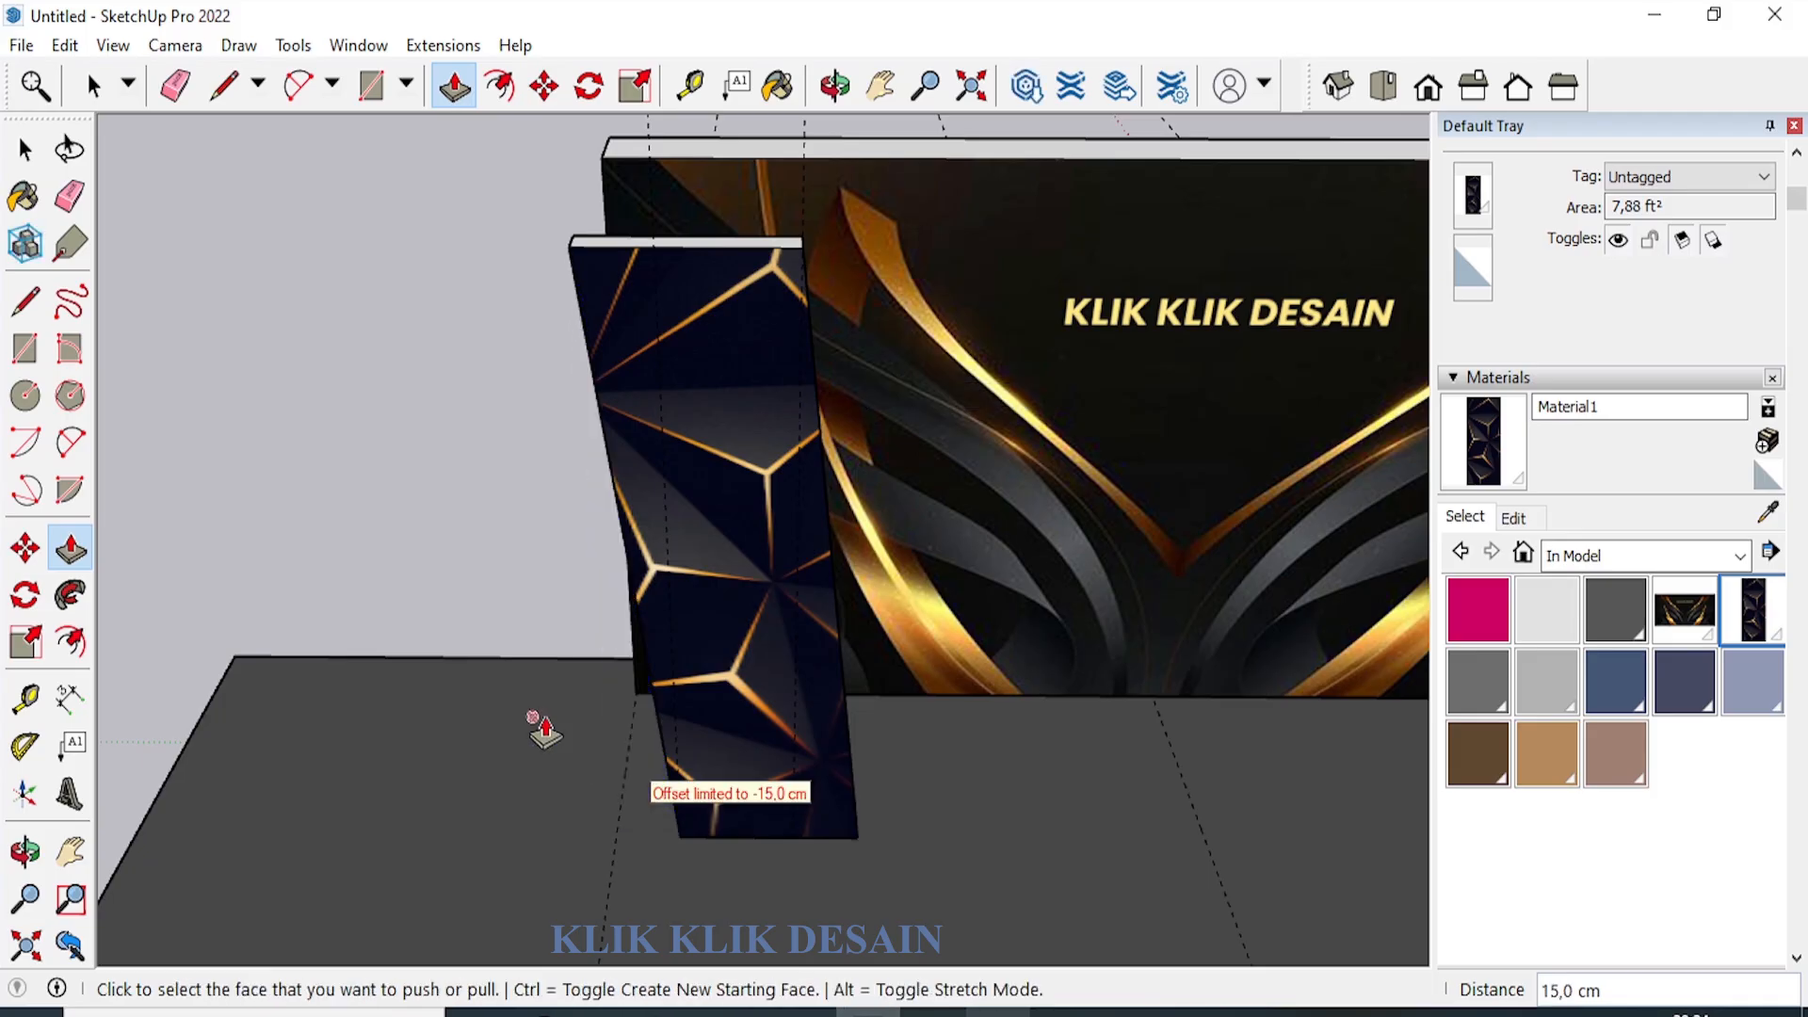
# Select the whole slanted wing panel and make it a group.
pyautogui.scroll(-5, 527, 732)
pyautogui.click(25, 149)
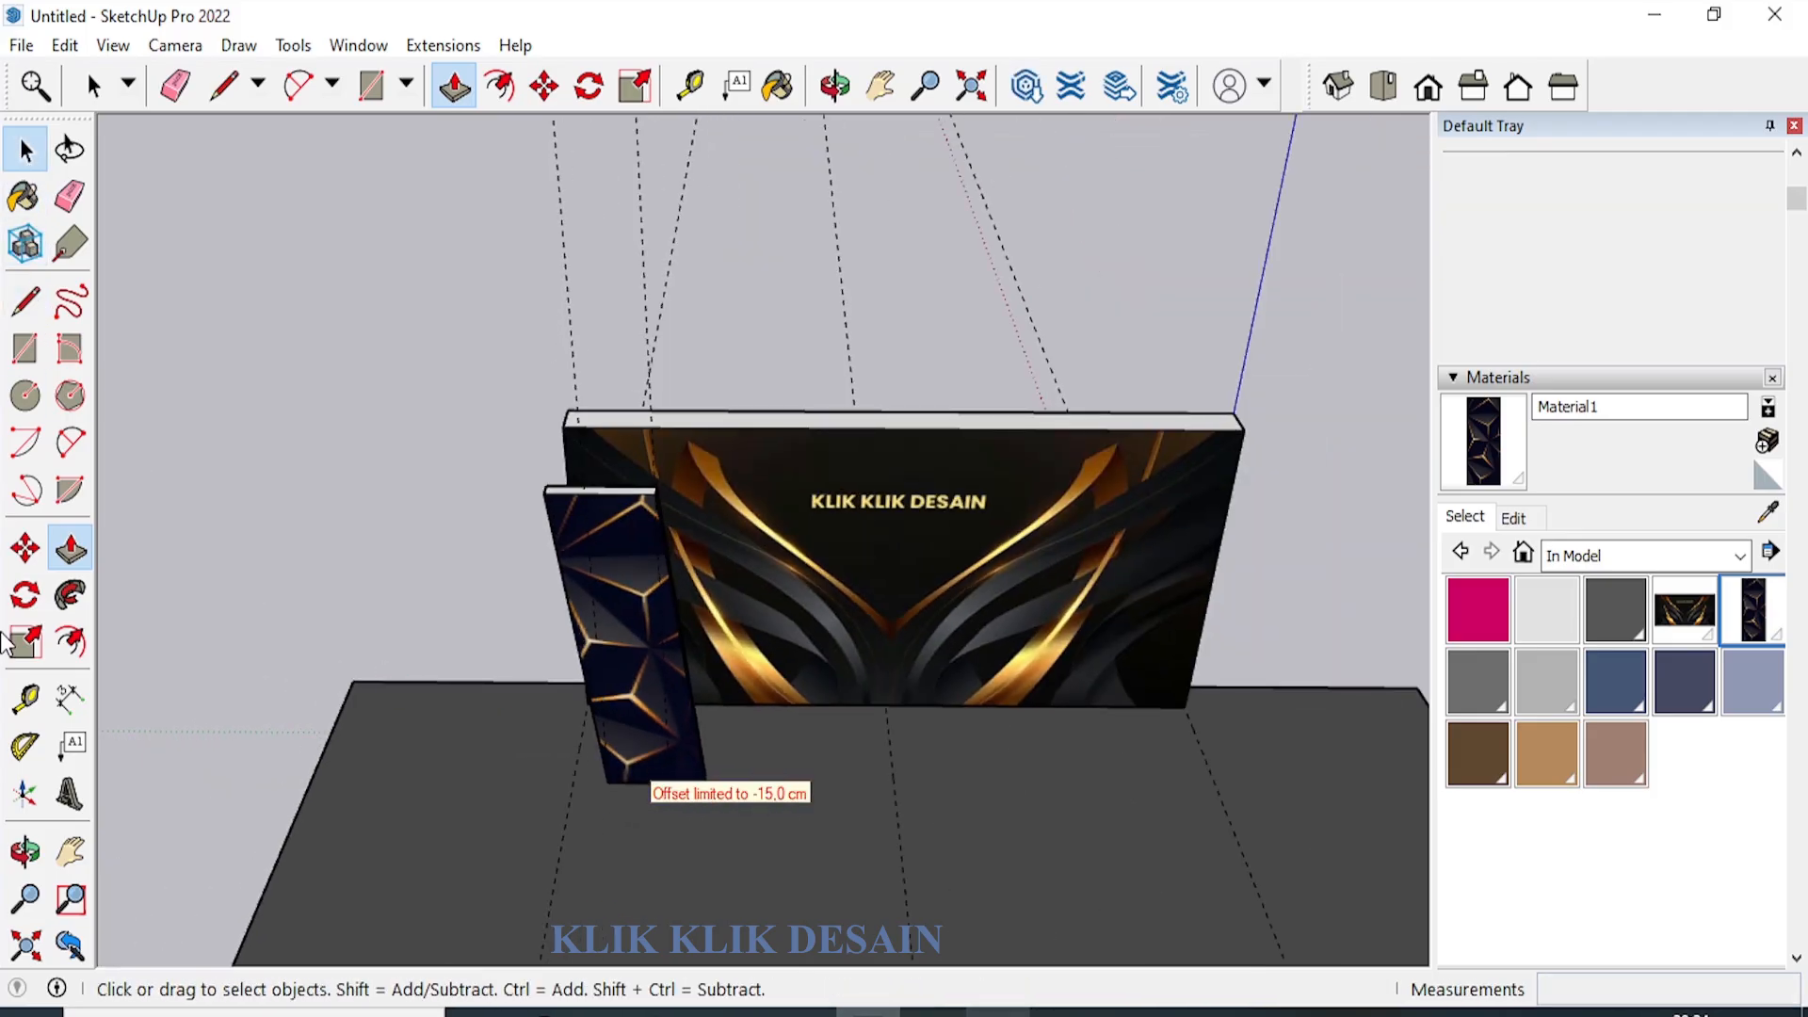
pyautogui.click(24, 852)
pyautogui.moveTo(222, 787); pyautogui.dragTo(607, 652)
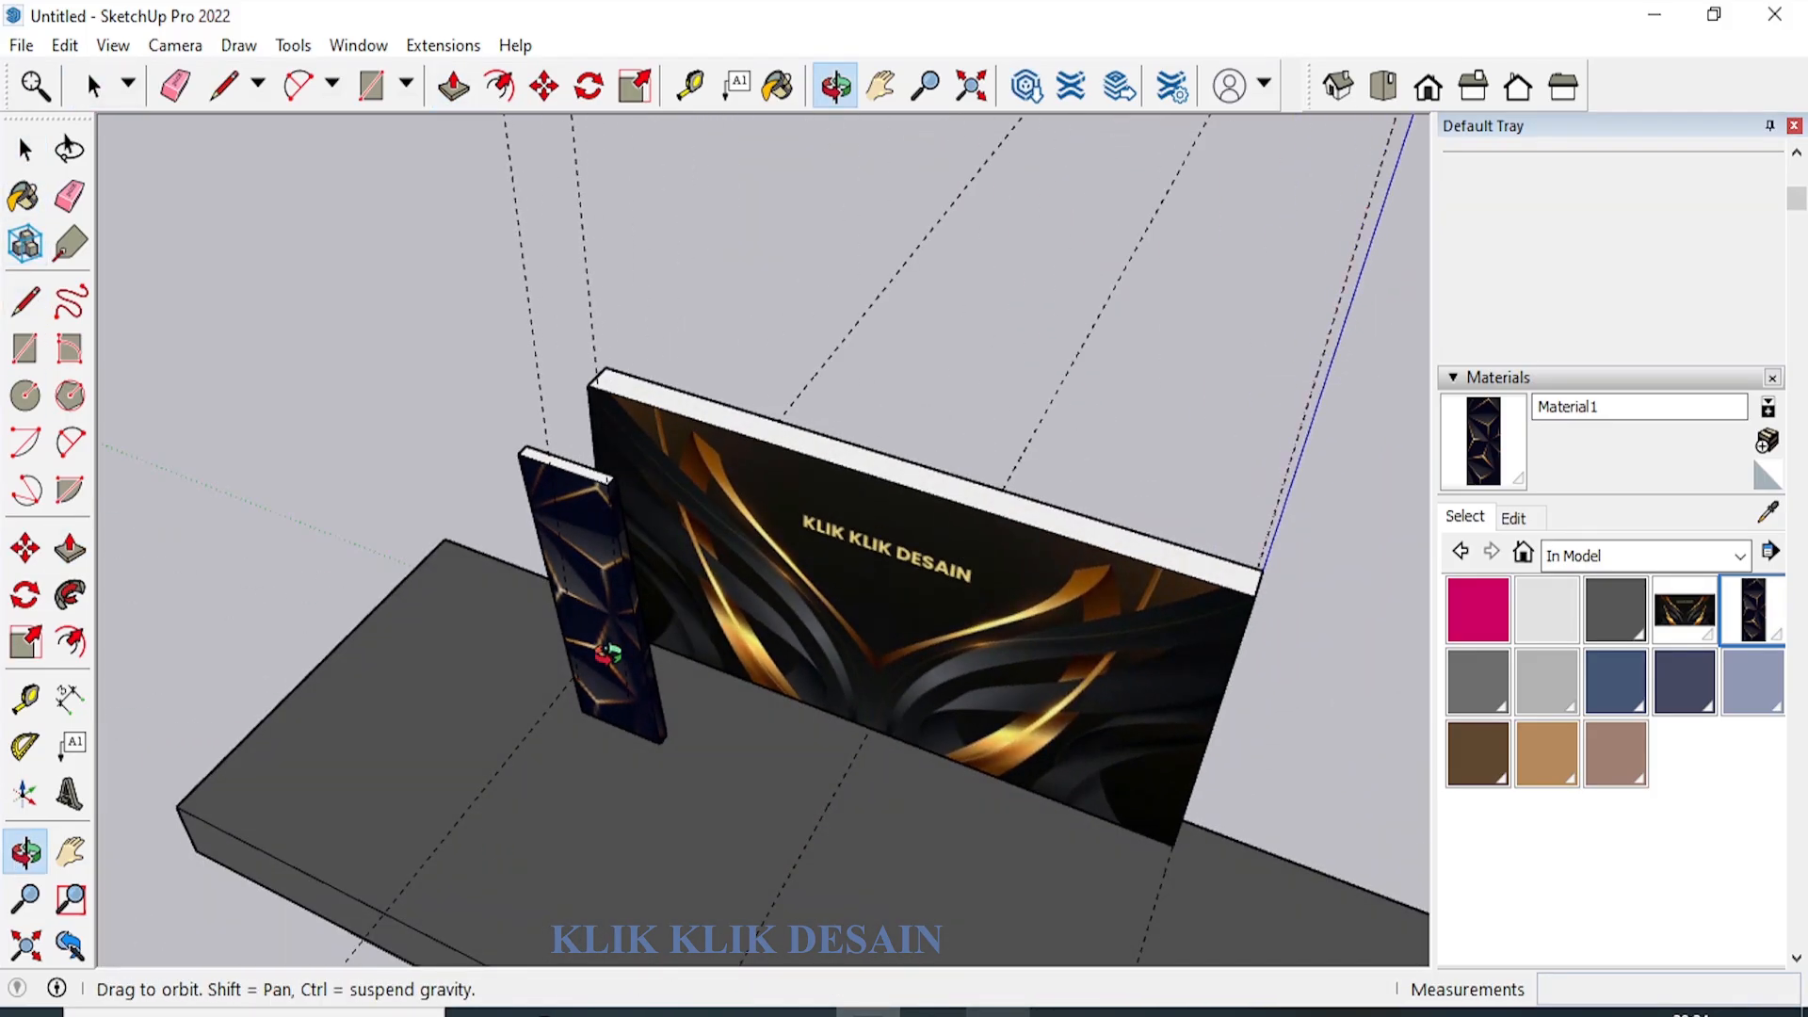
pyautogui.scroll(3, 607, 651)
pyautogui.moveTo(795, 595); pyautogui.dragTo(1025, 339)
pyautogui.press('space')
pyautogui.click(584, 495)
pyautogui.rightClick(650, 490)
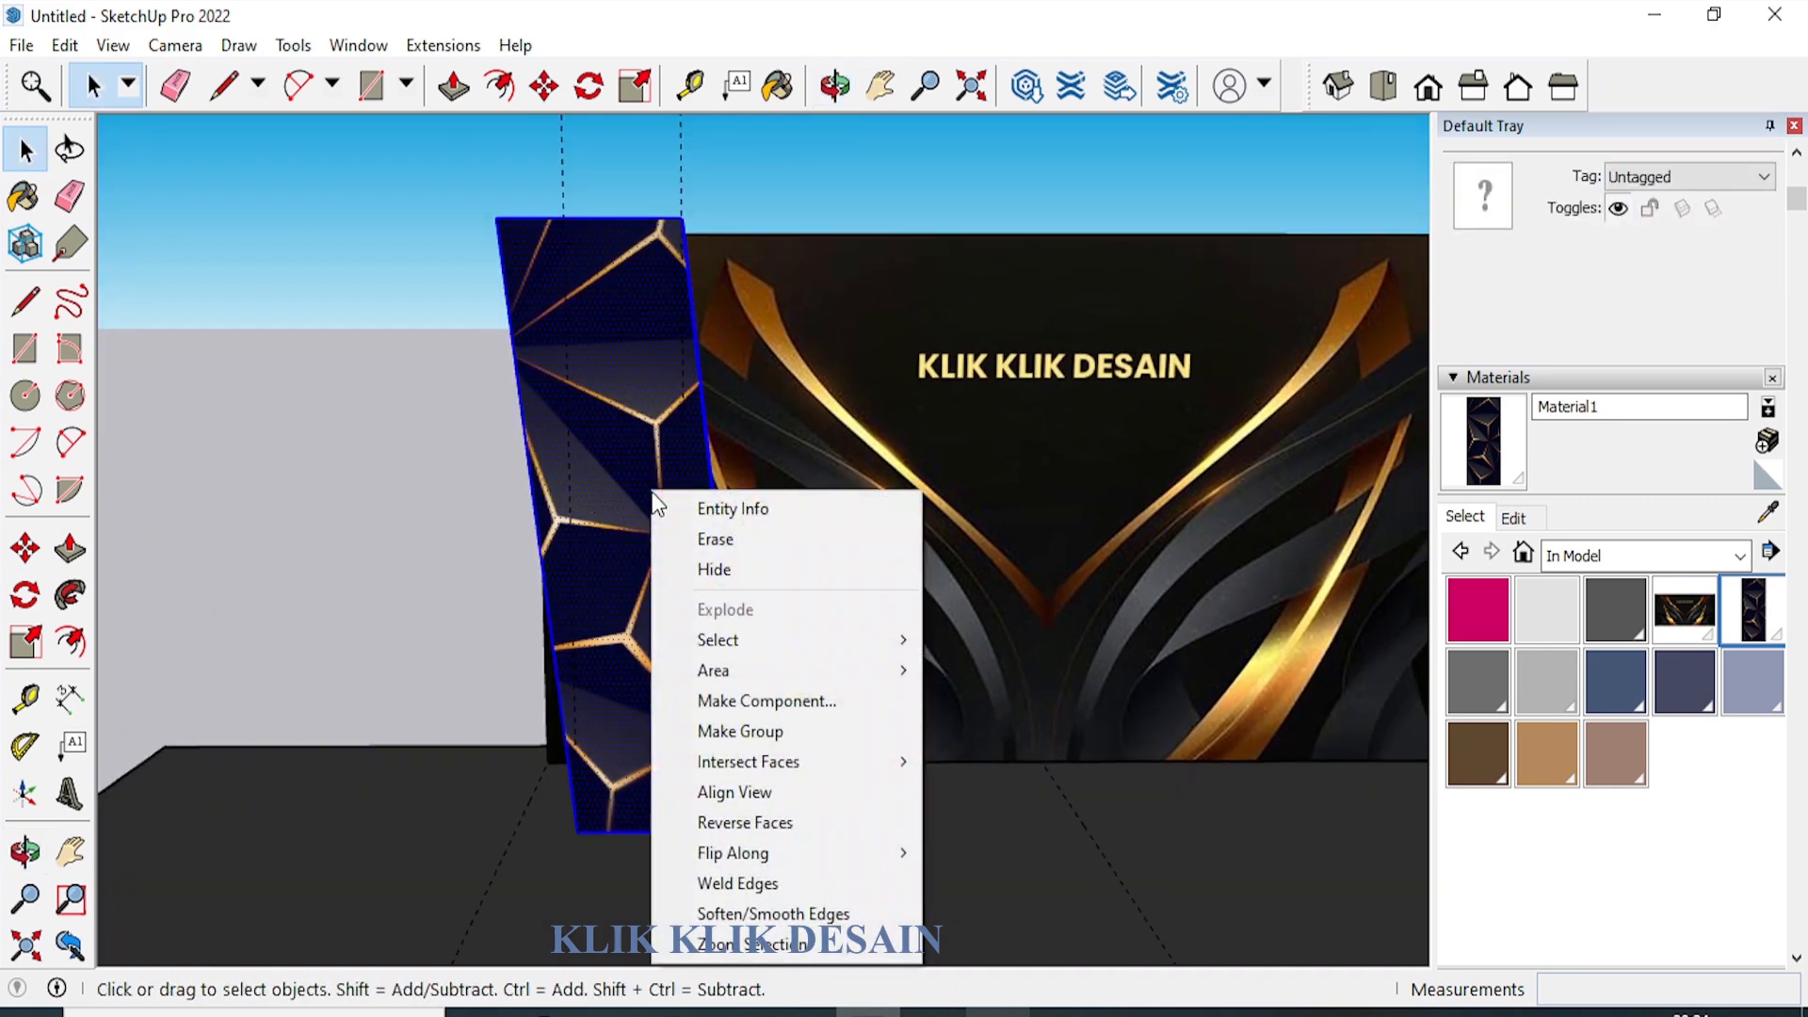
pyautogui.click(753, 732)
# Move the wing group about 44.5 cm forward on the platform, away from the backdrop.
pyautogui.click(25, 852)
pyautogui.moveTo(828, 395); pyautogui.dragTo(902, 456)
pyautogui.scroll(4, 722, 706)
pyautogui.moveTo(764, 725)
pyautogui.mouseDown()
pyautogui.moveTo(722, 799)
pyautogui.moveTo(753, 657)
pyautogui.moveTo(767, 716)
pyautogui.mouseUp()
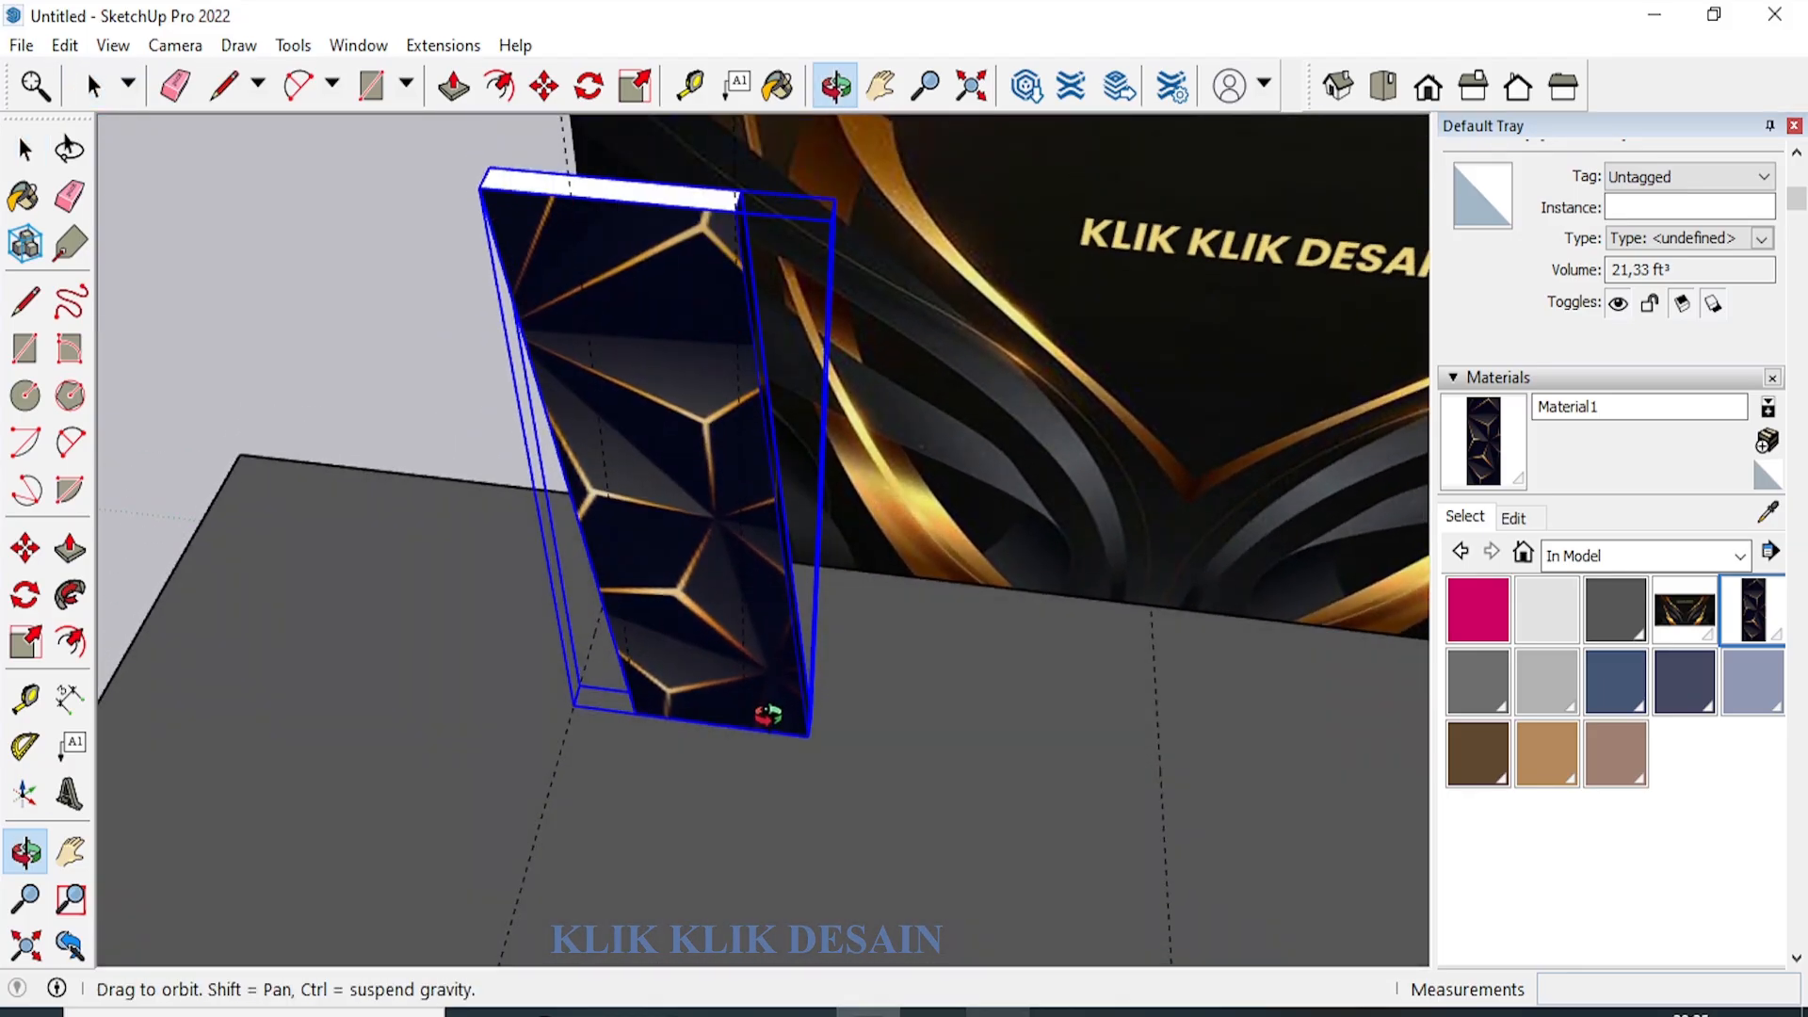
pyautogui.moveTo(763, 629)
pyautogui.mouseDown()
pyautogui.moveTo(750, 807)
pyautogui.moveTo(638, 605)
pyautogui.moveTo(704, 354)
pyautogui.mouseUp()
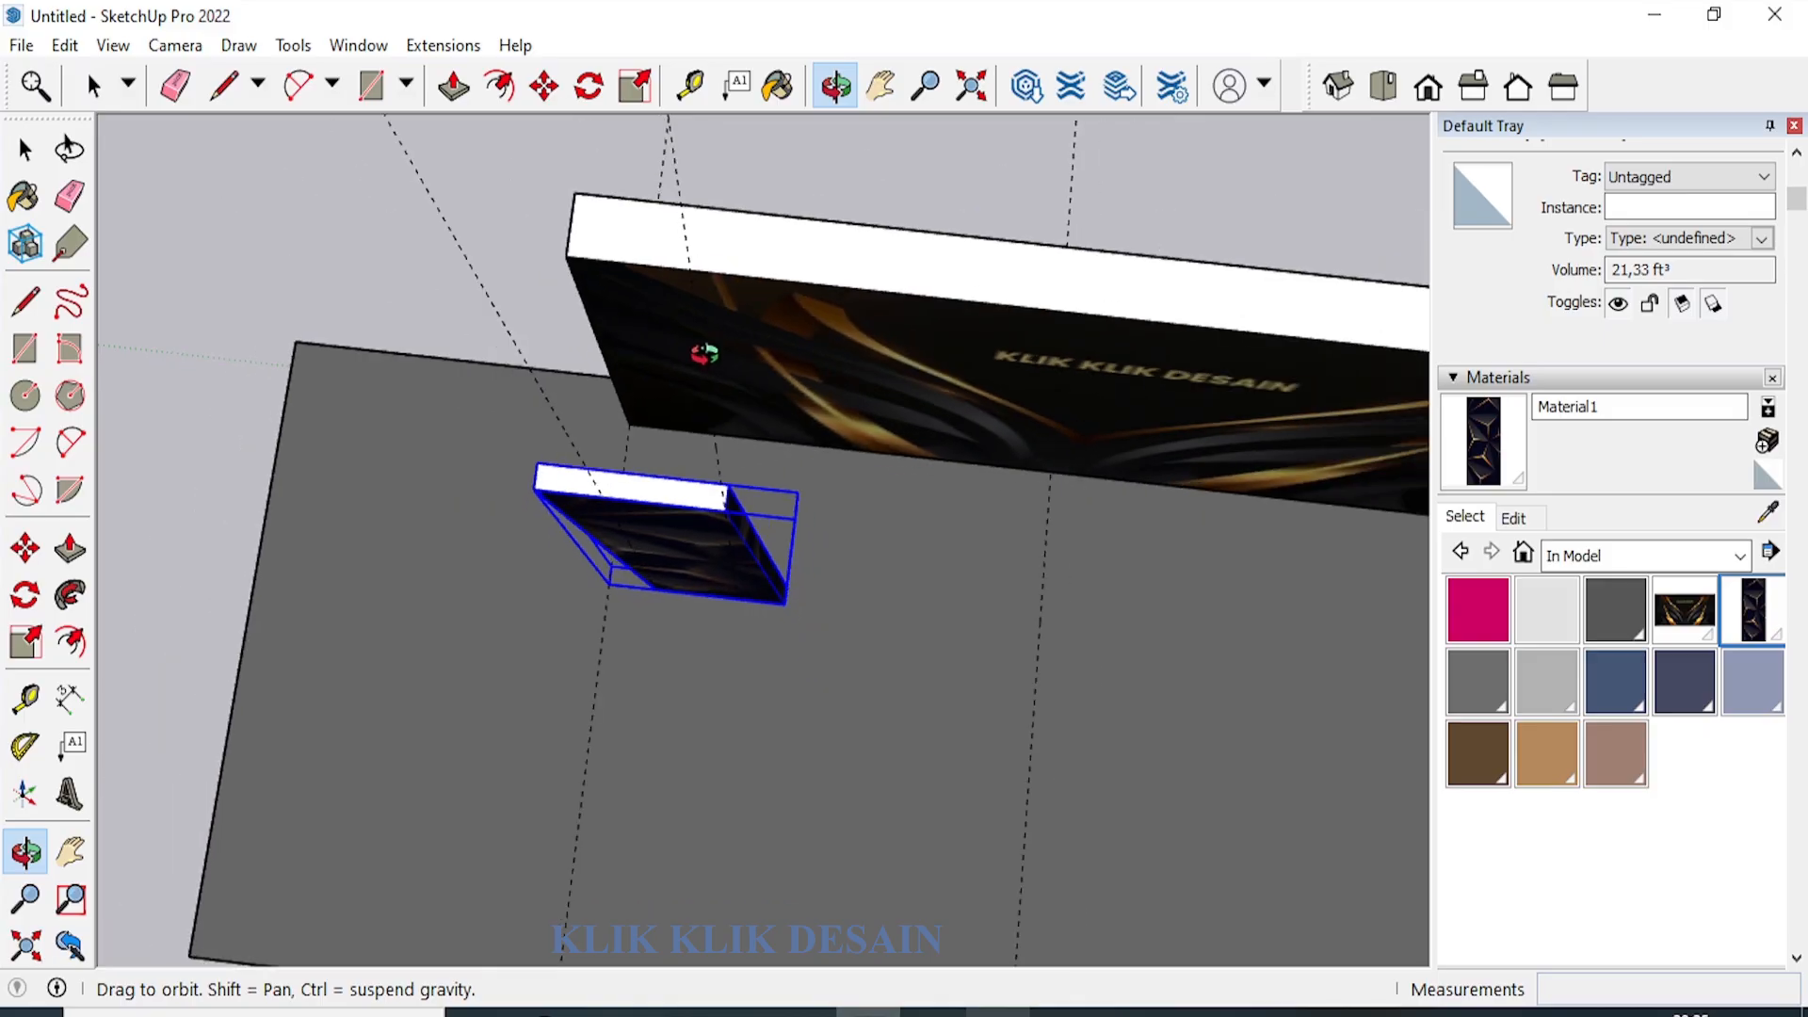
pyautogui.click(26, 547)
pyautogui.click(709, 576)
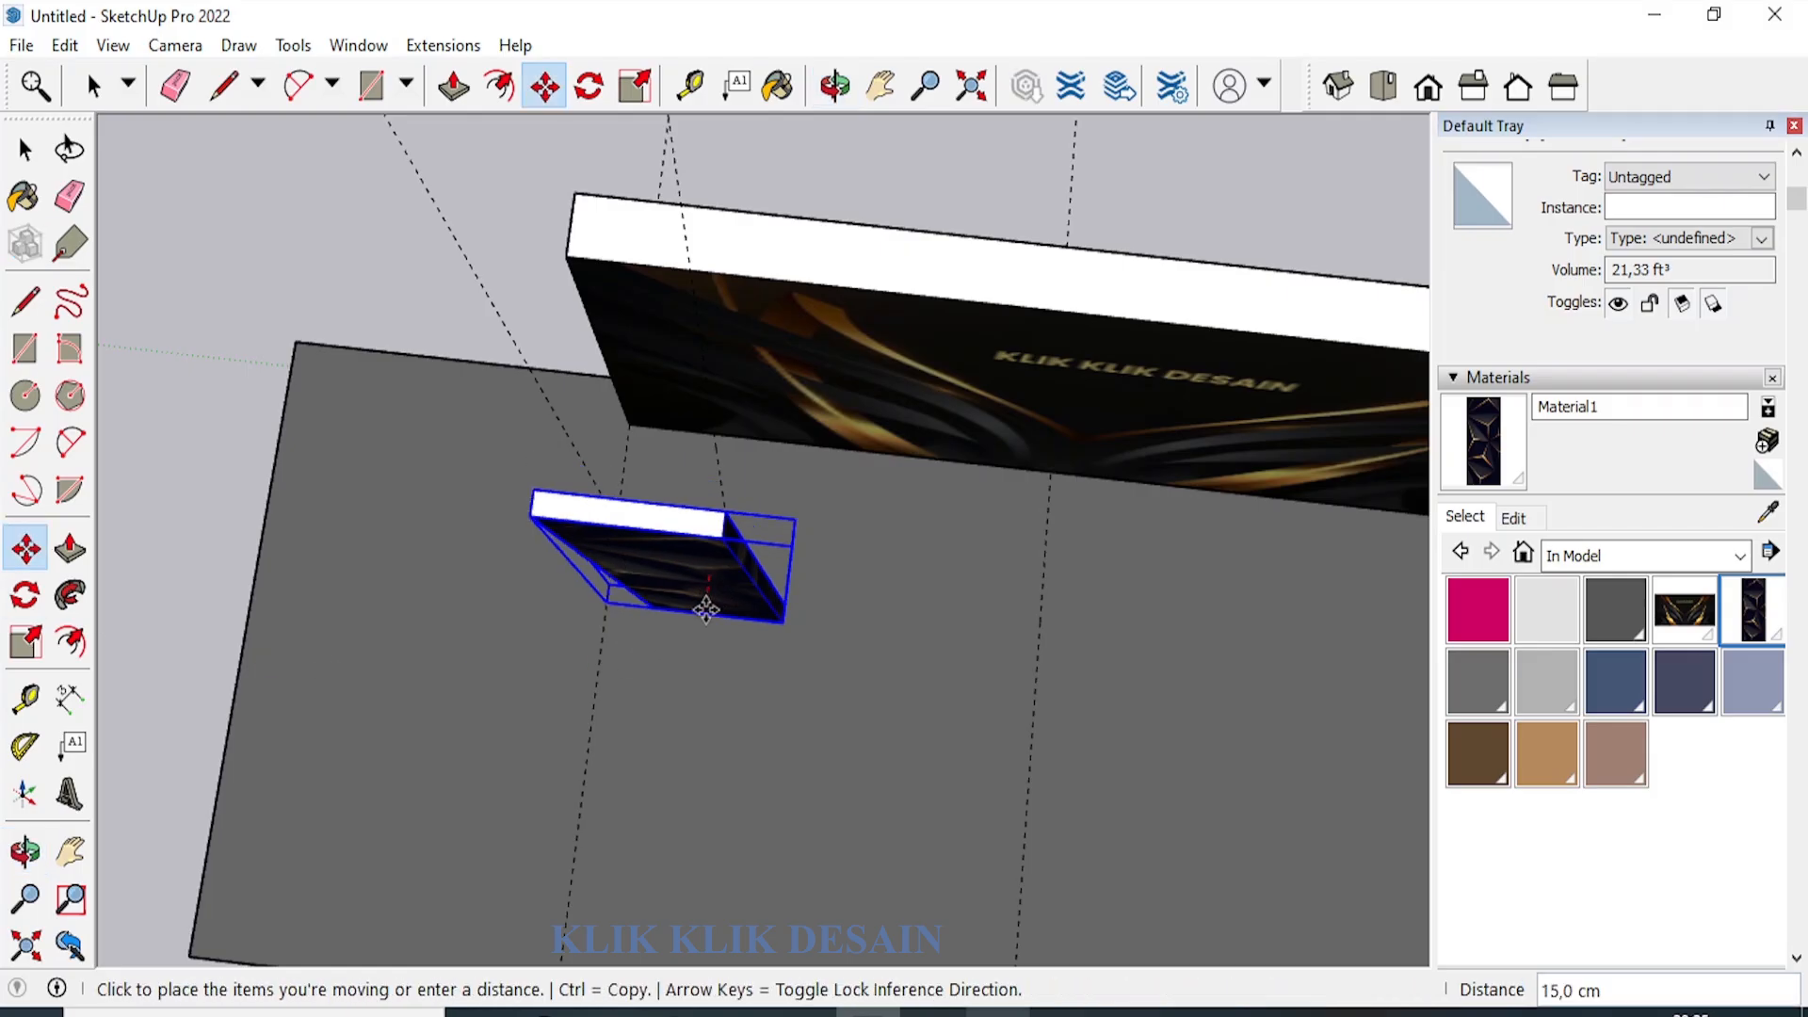
pyautogui.click(715, 631)
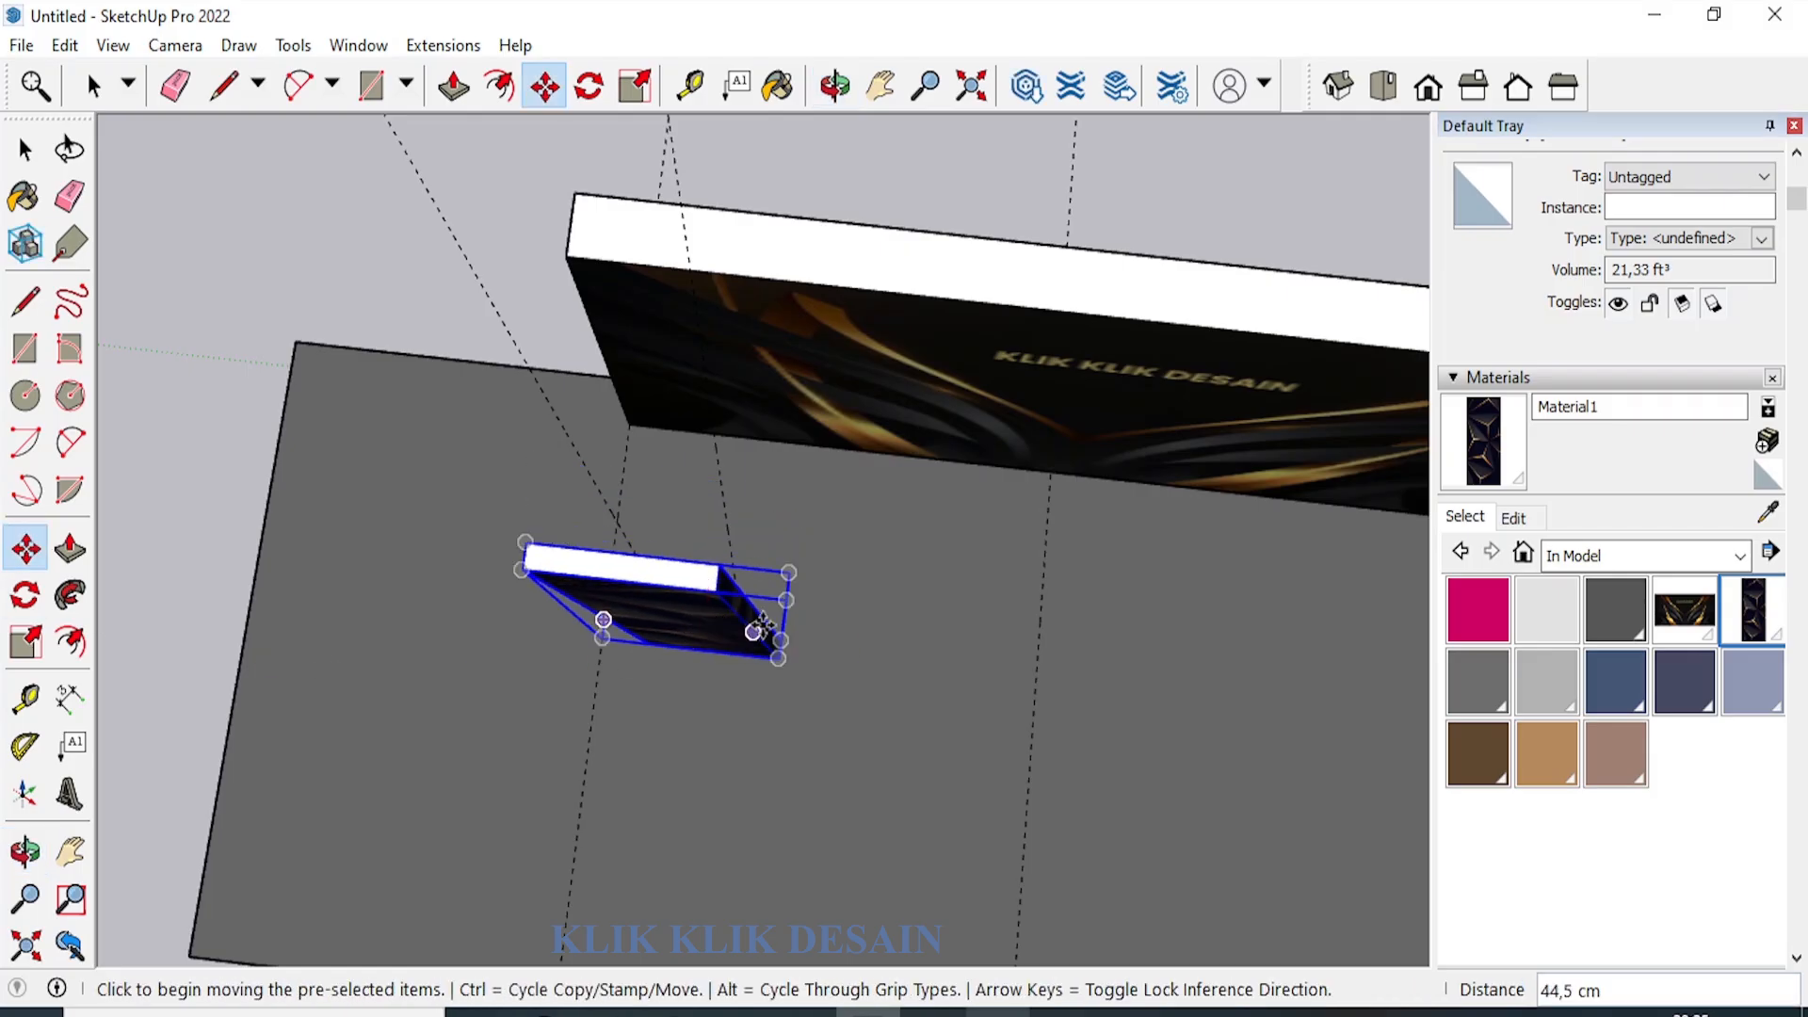
# Move the slanted wing group sideways along the green axis, outward from the backdrop's centre.
pyautogui.scroll(-3, 613, 468)
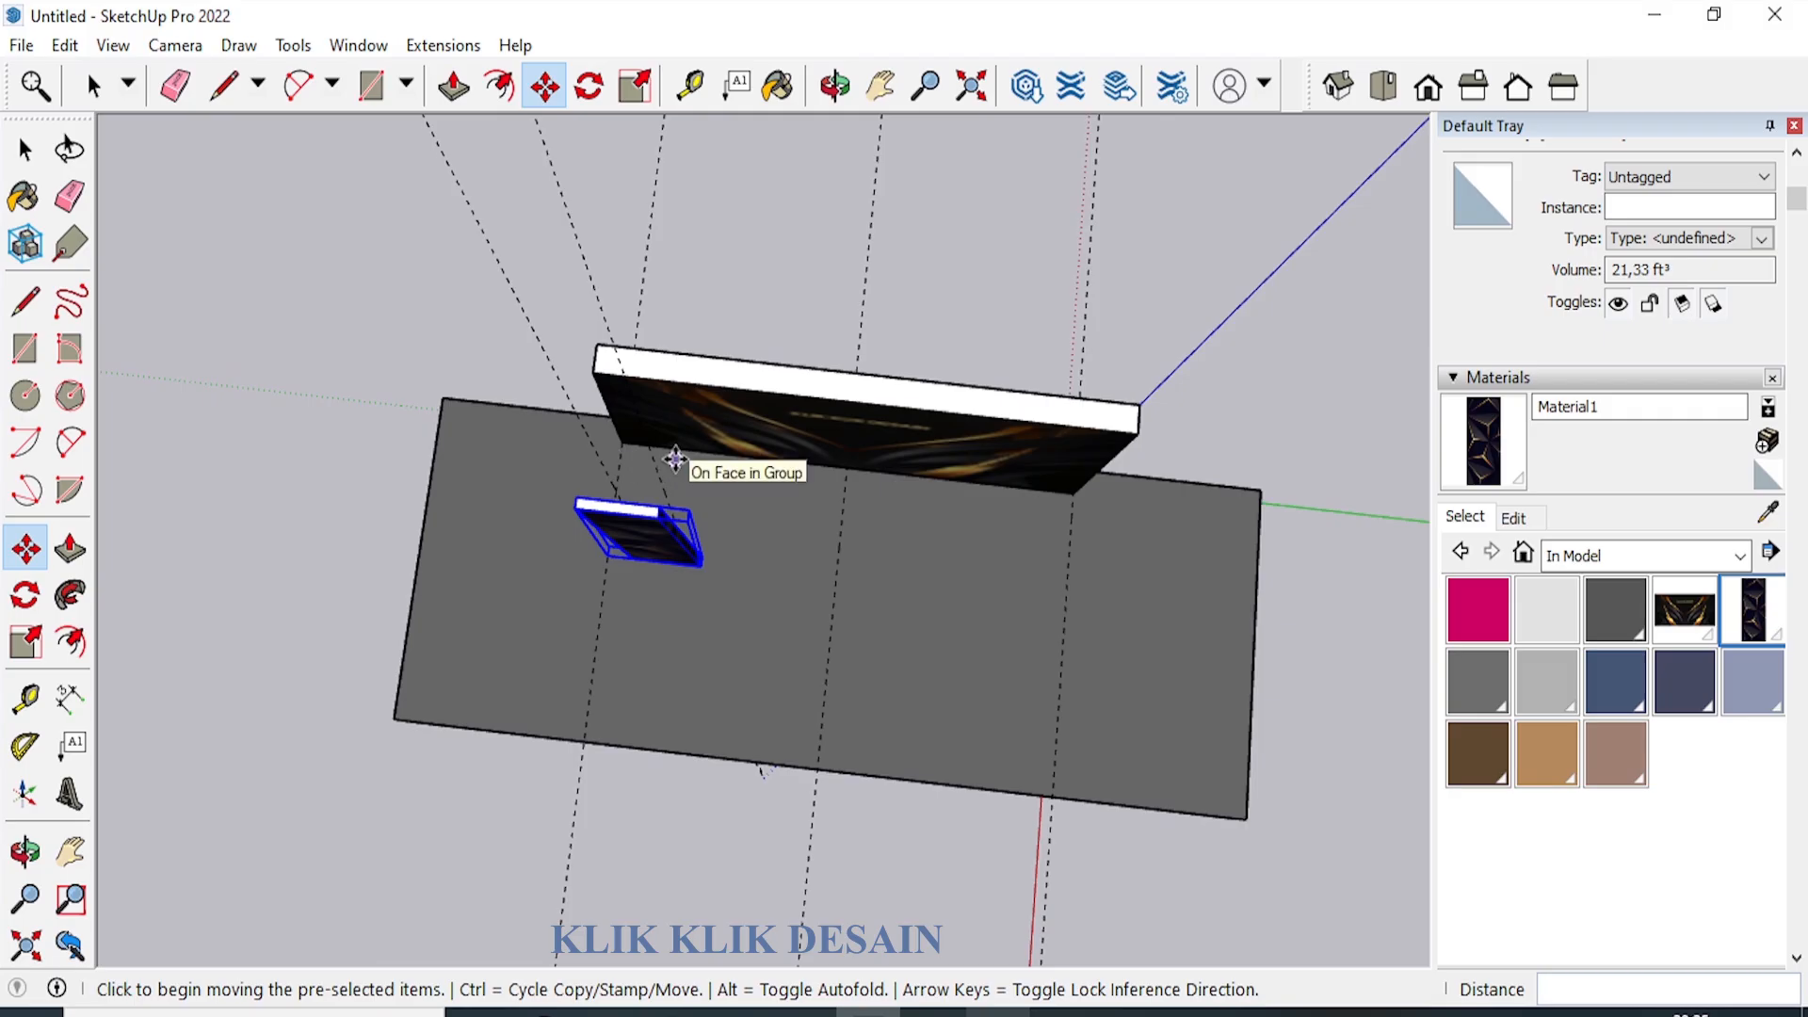
pyautogui.scroll(2, 675, 458)
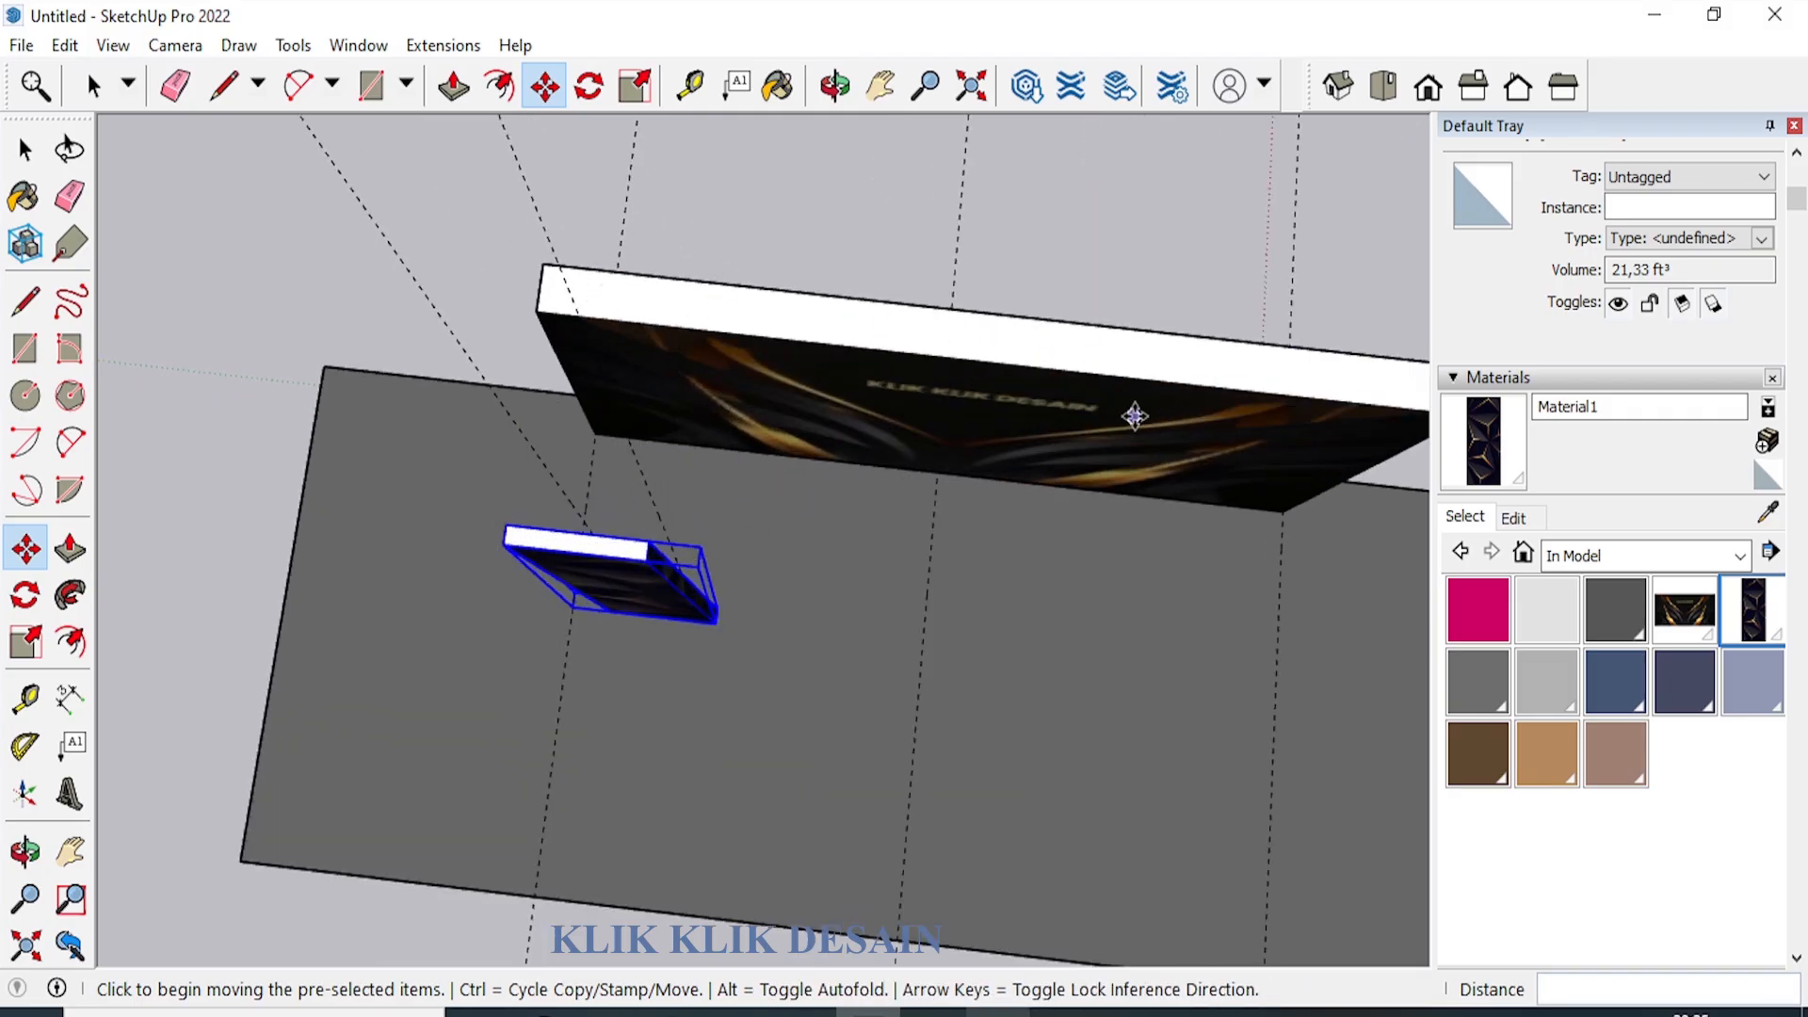
pyautogui.scroll(3, 577, 577)
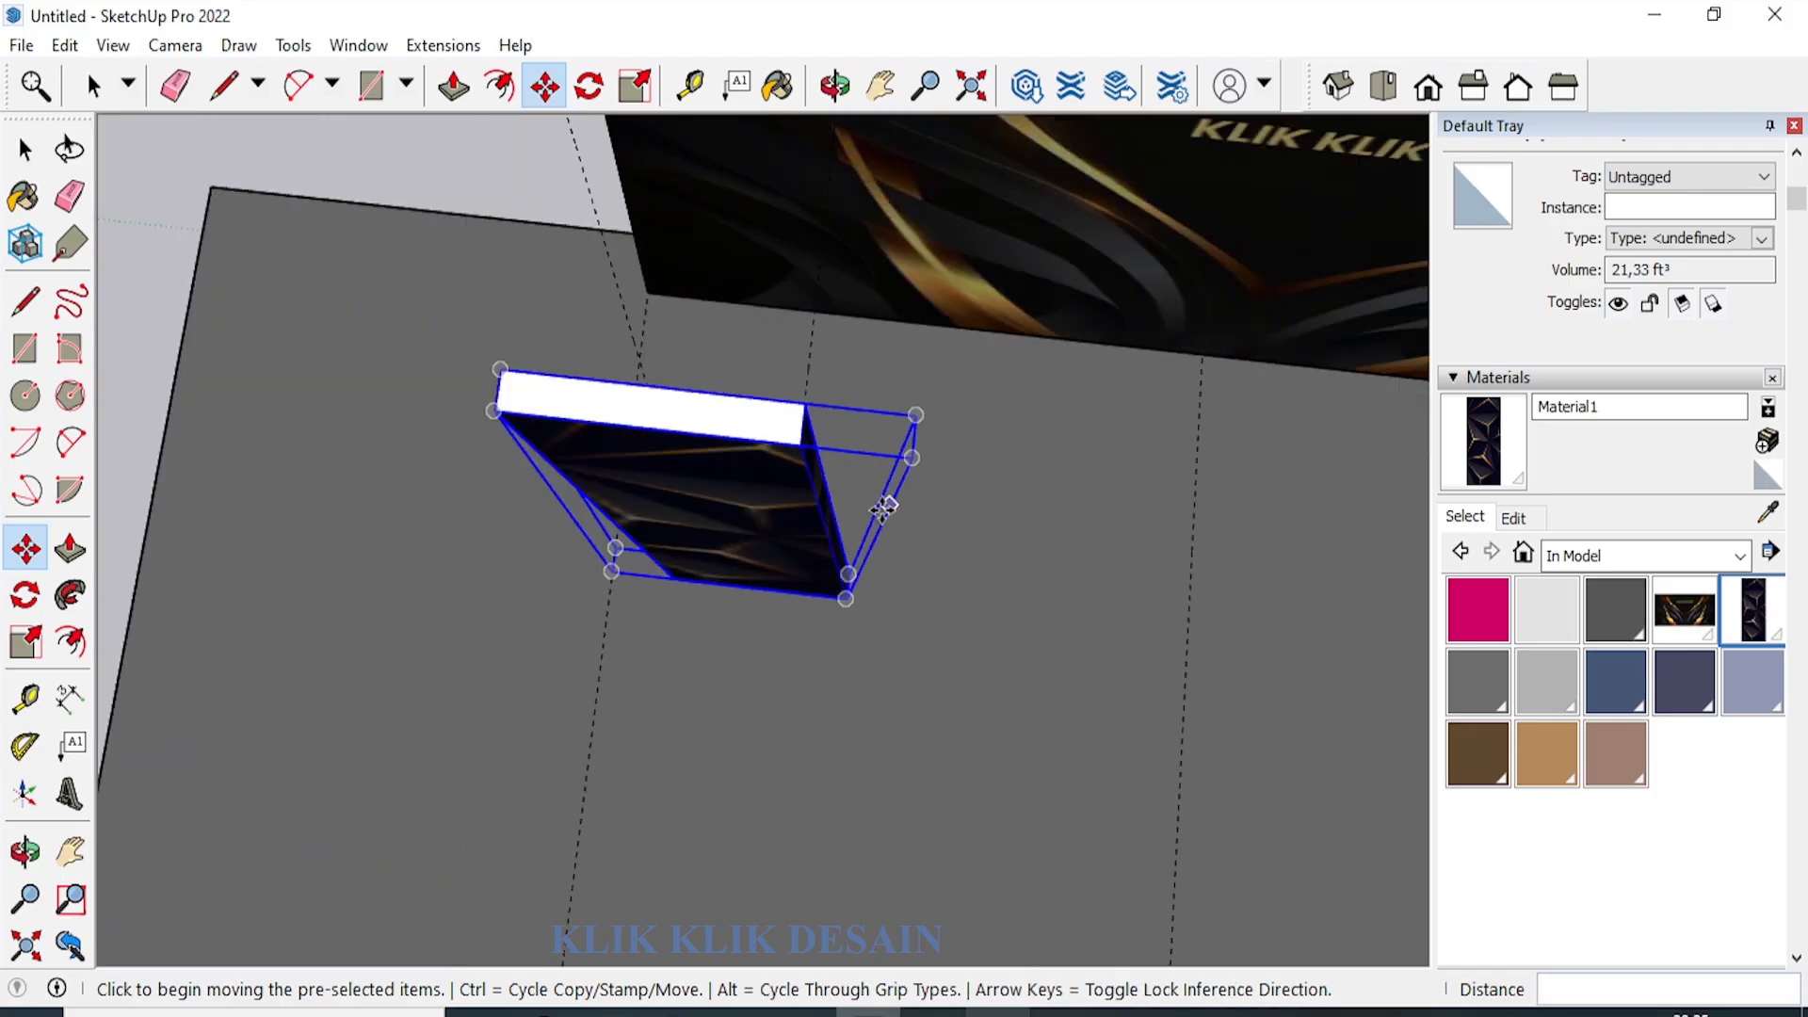
pyautogui.click(756, 560)
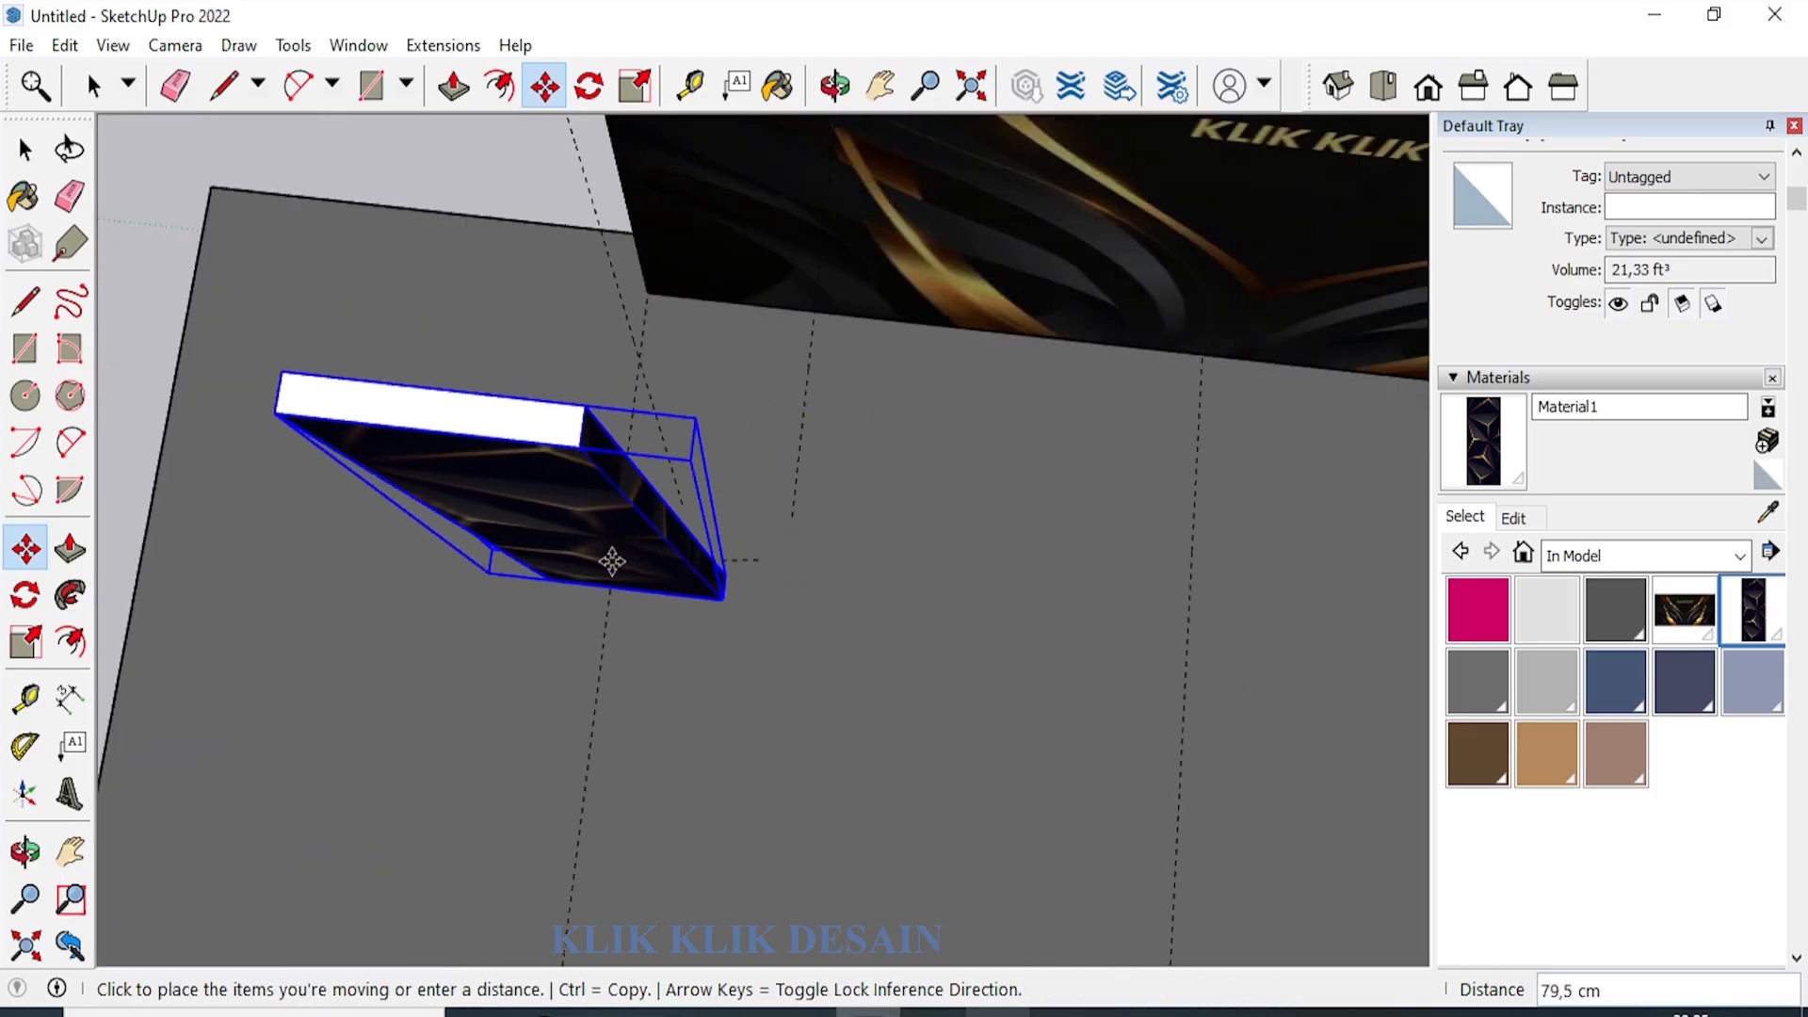
pyautogui.click(585, 550)
pyautogui.scroll(-3, 848, 499)
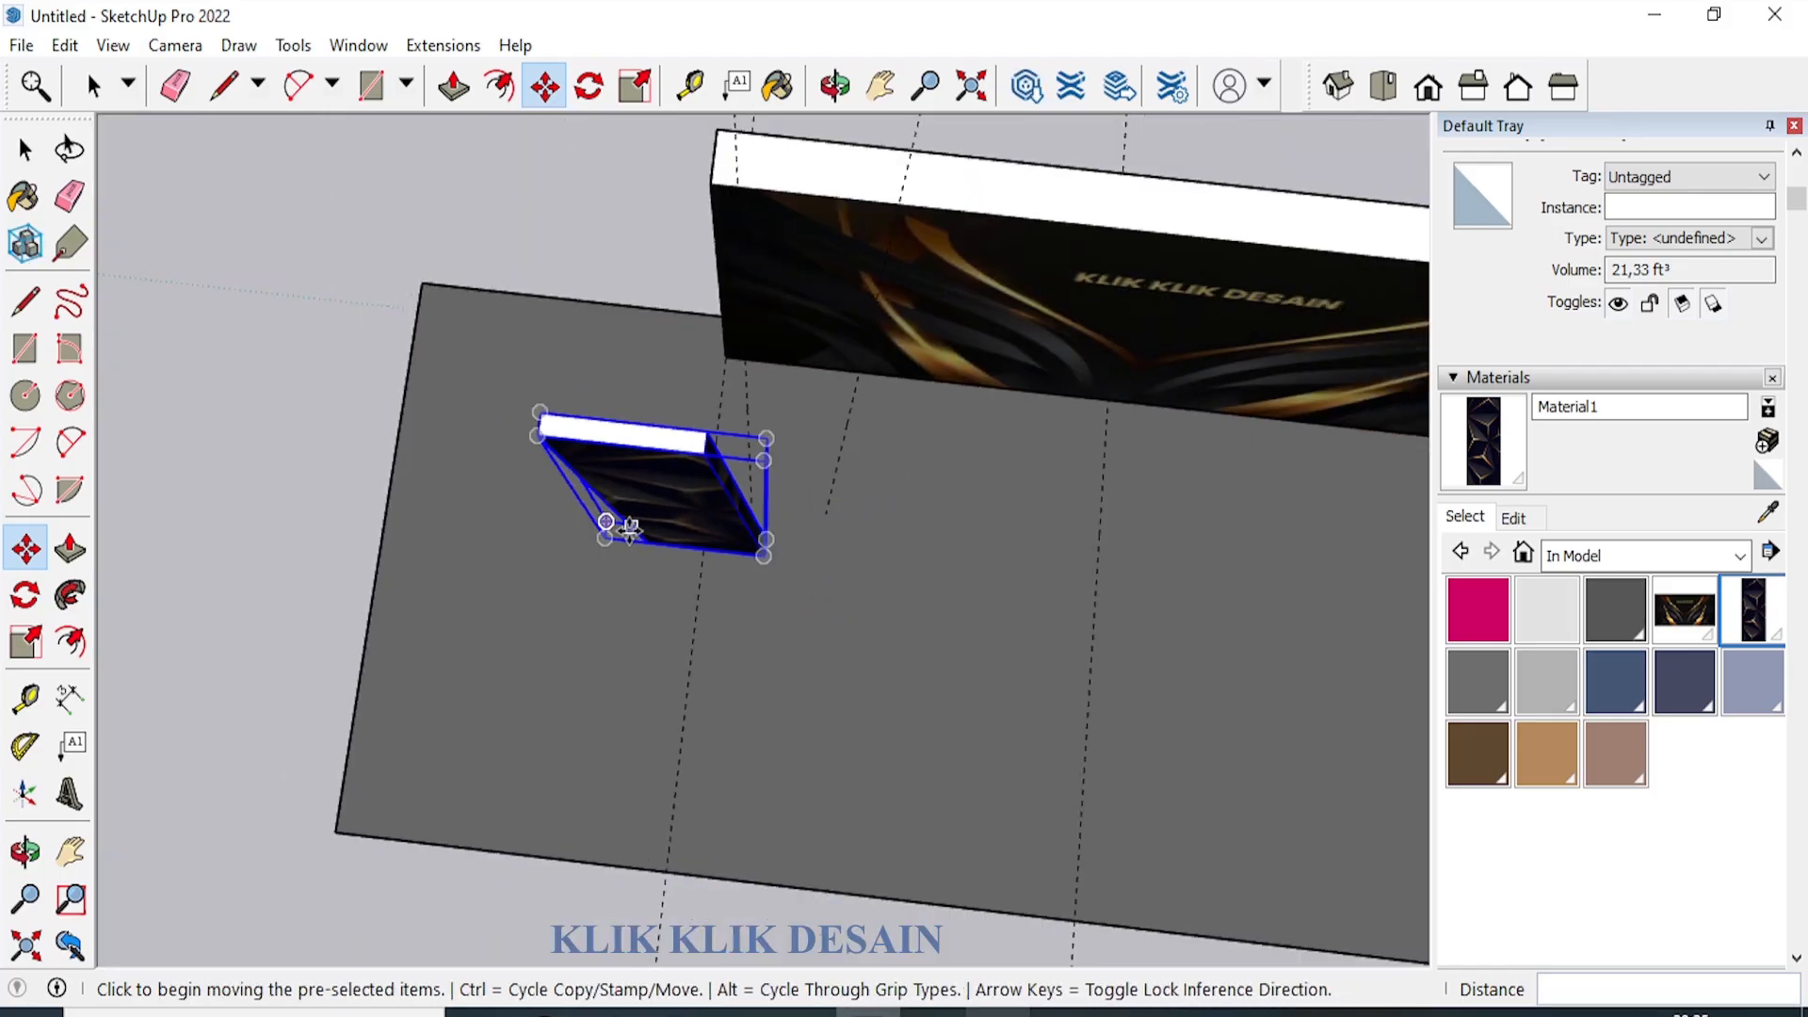
pyautogui.scroll(2, 626, 518)
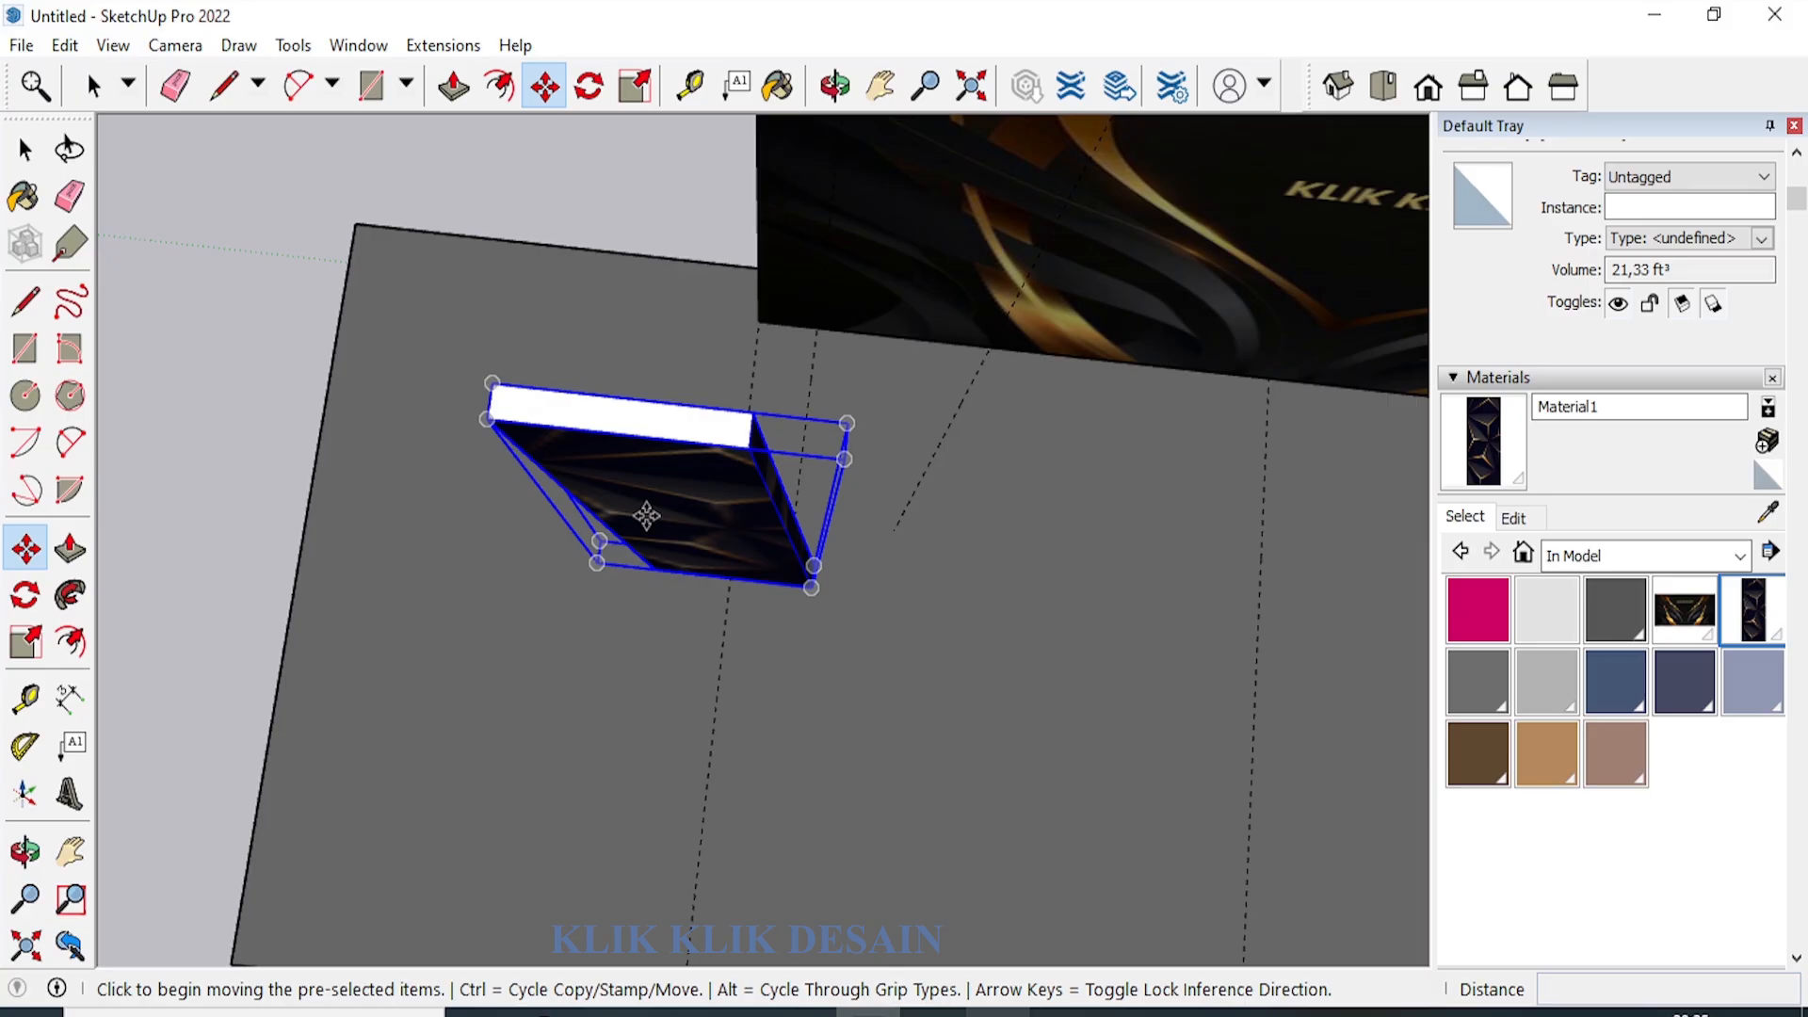
# Copy the wing group about 57.7 cm forward along the red axis, and shift the copy about 75.1 cm outward along the green axis.
pyautogui.click(646, 518)
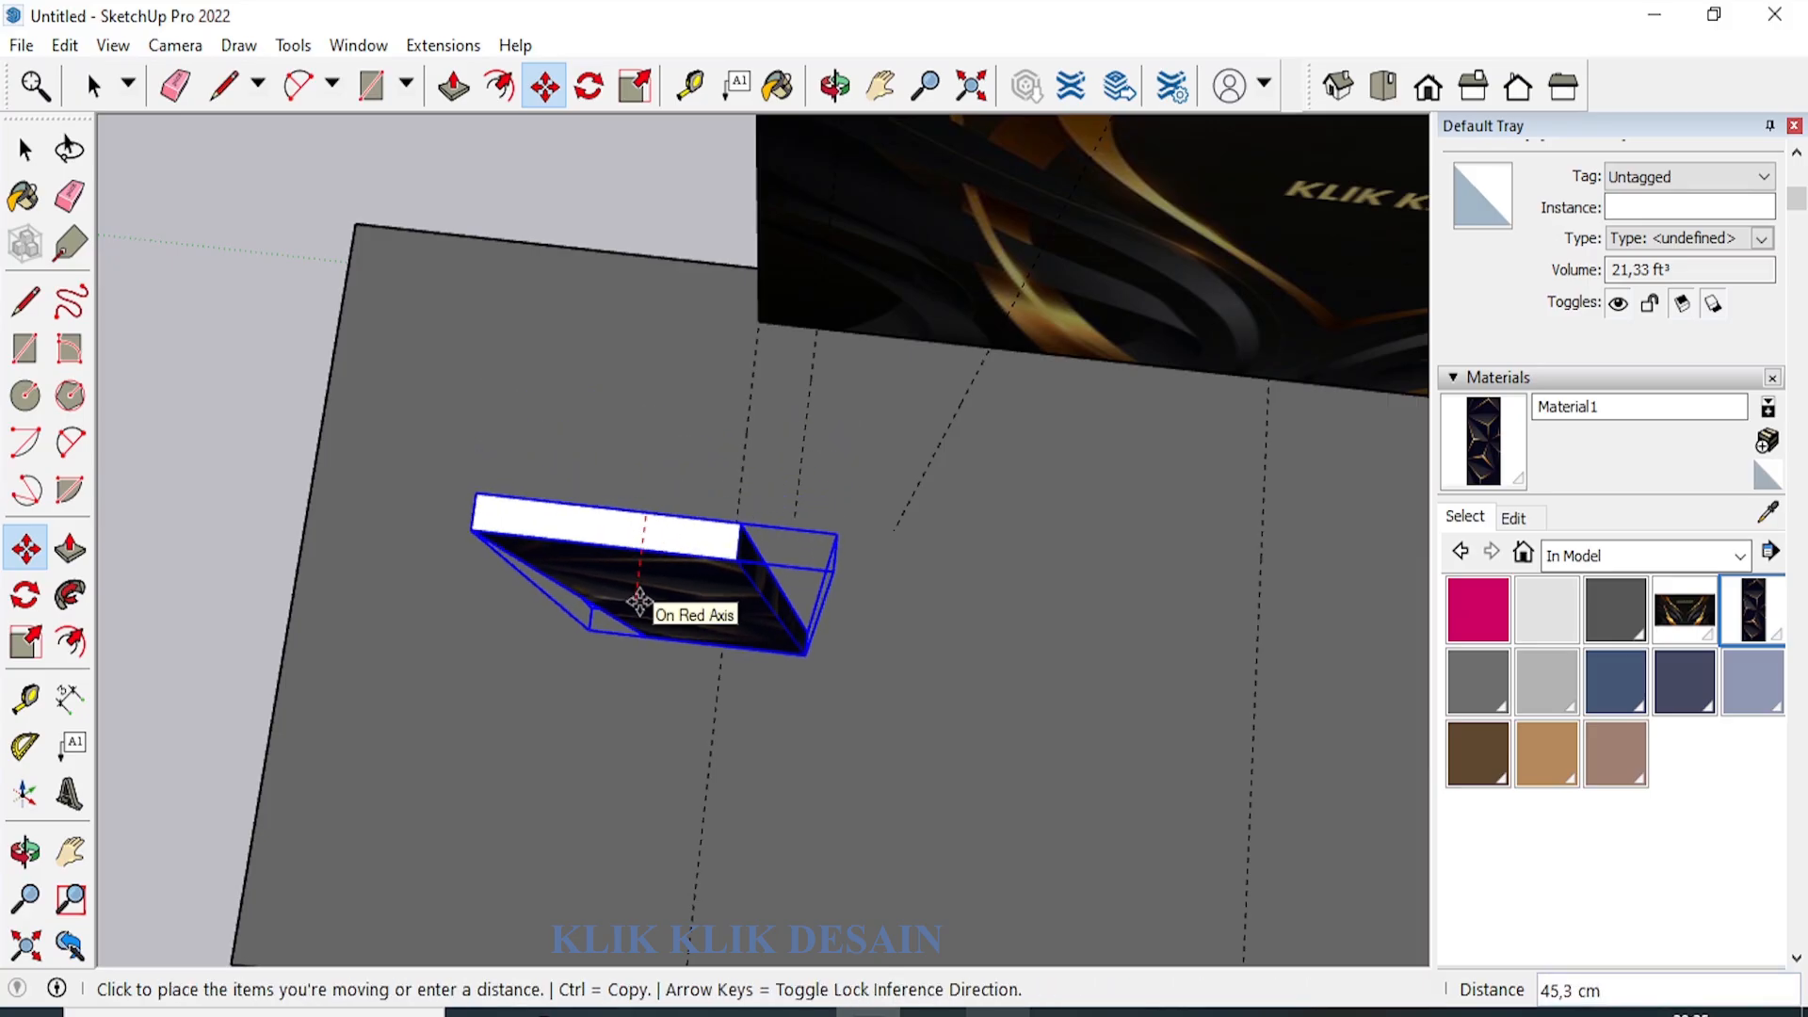
pyautogui.press('ctrl')
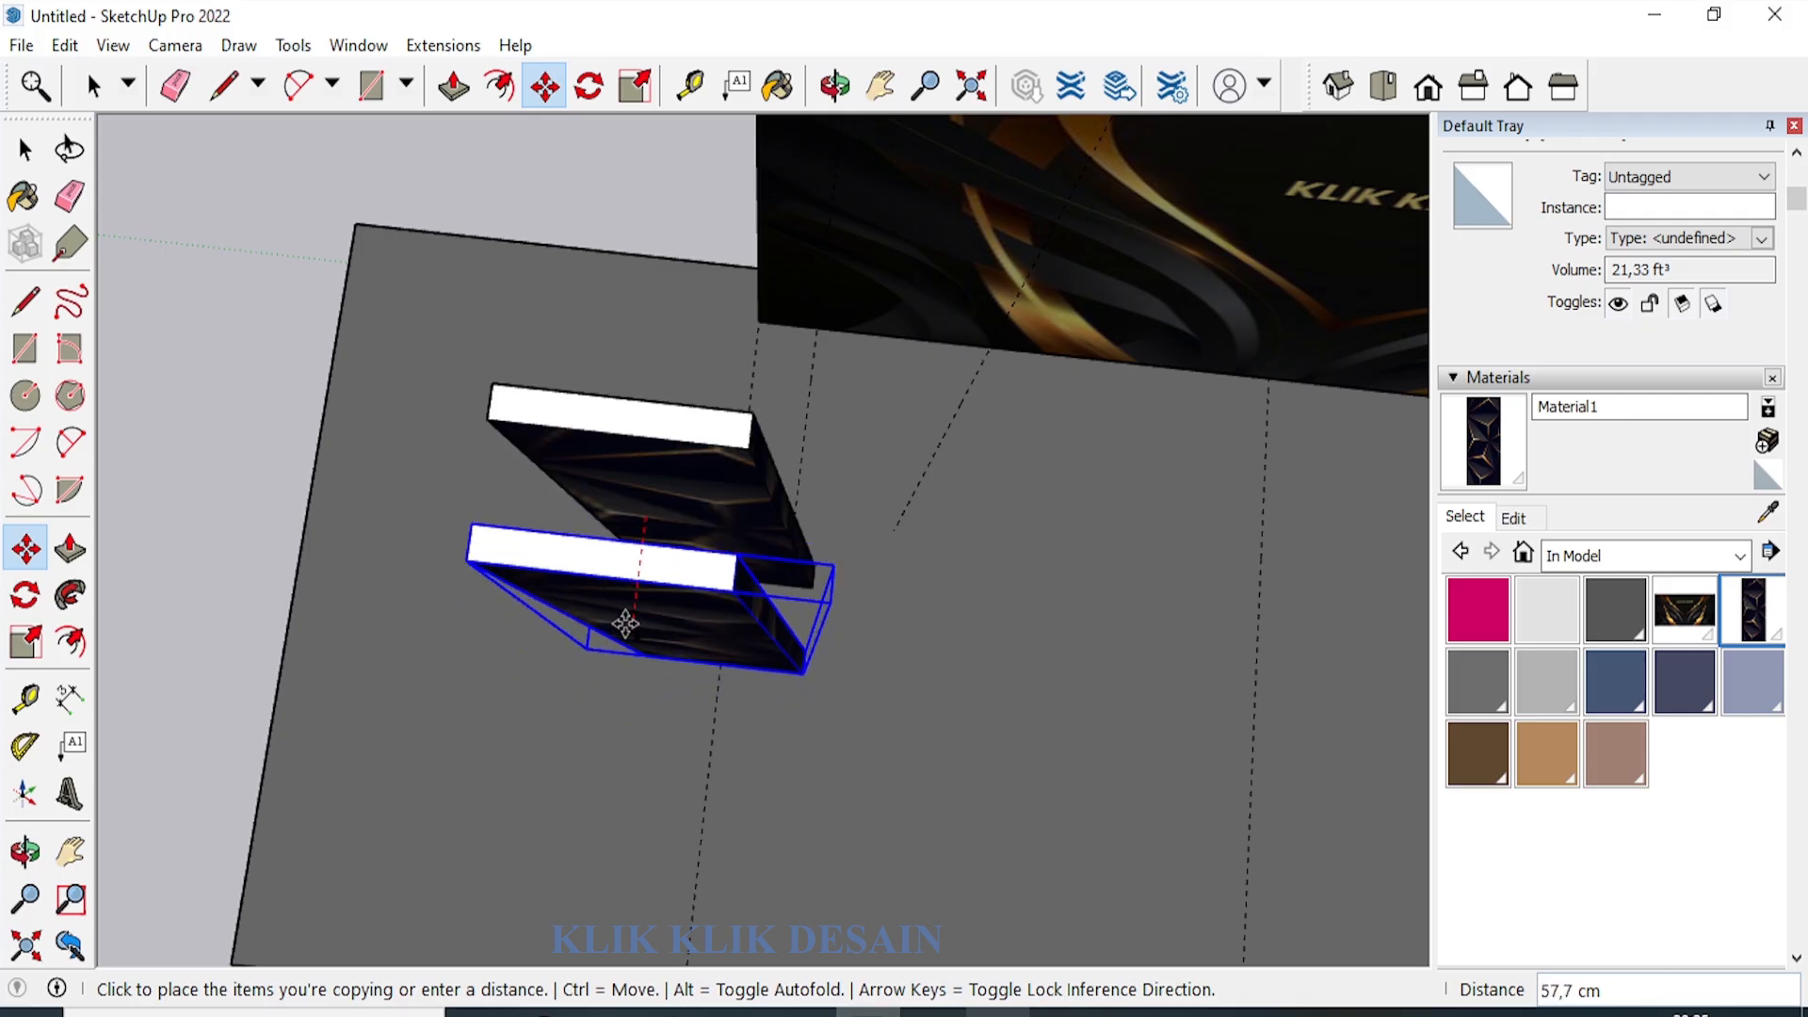
pyautogui.click(625, 623)
pyautogui.click(624, 624)
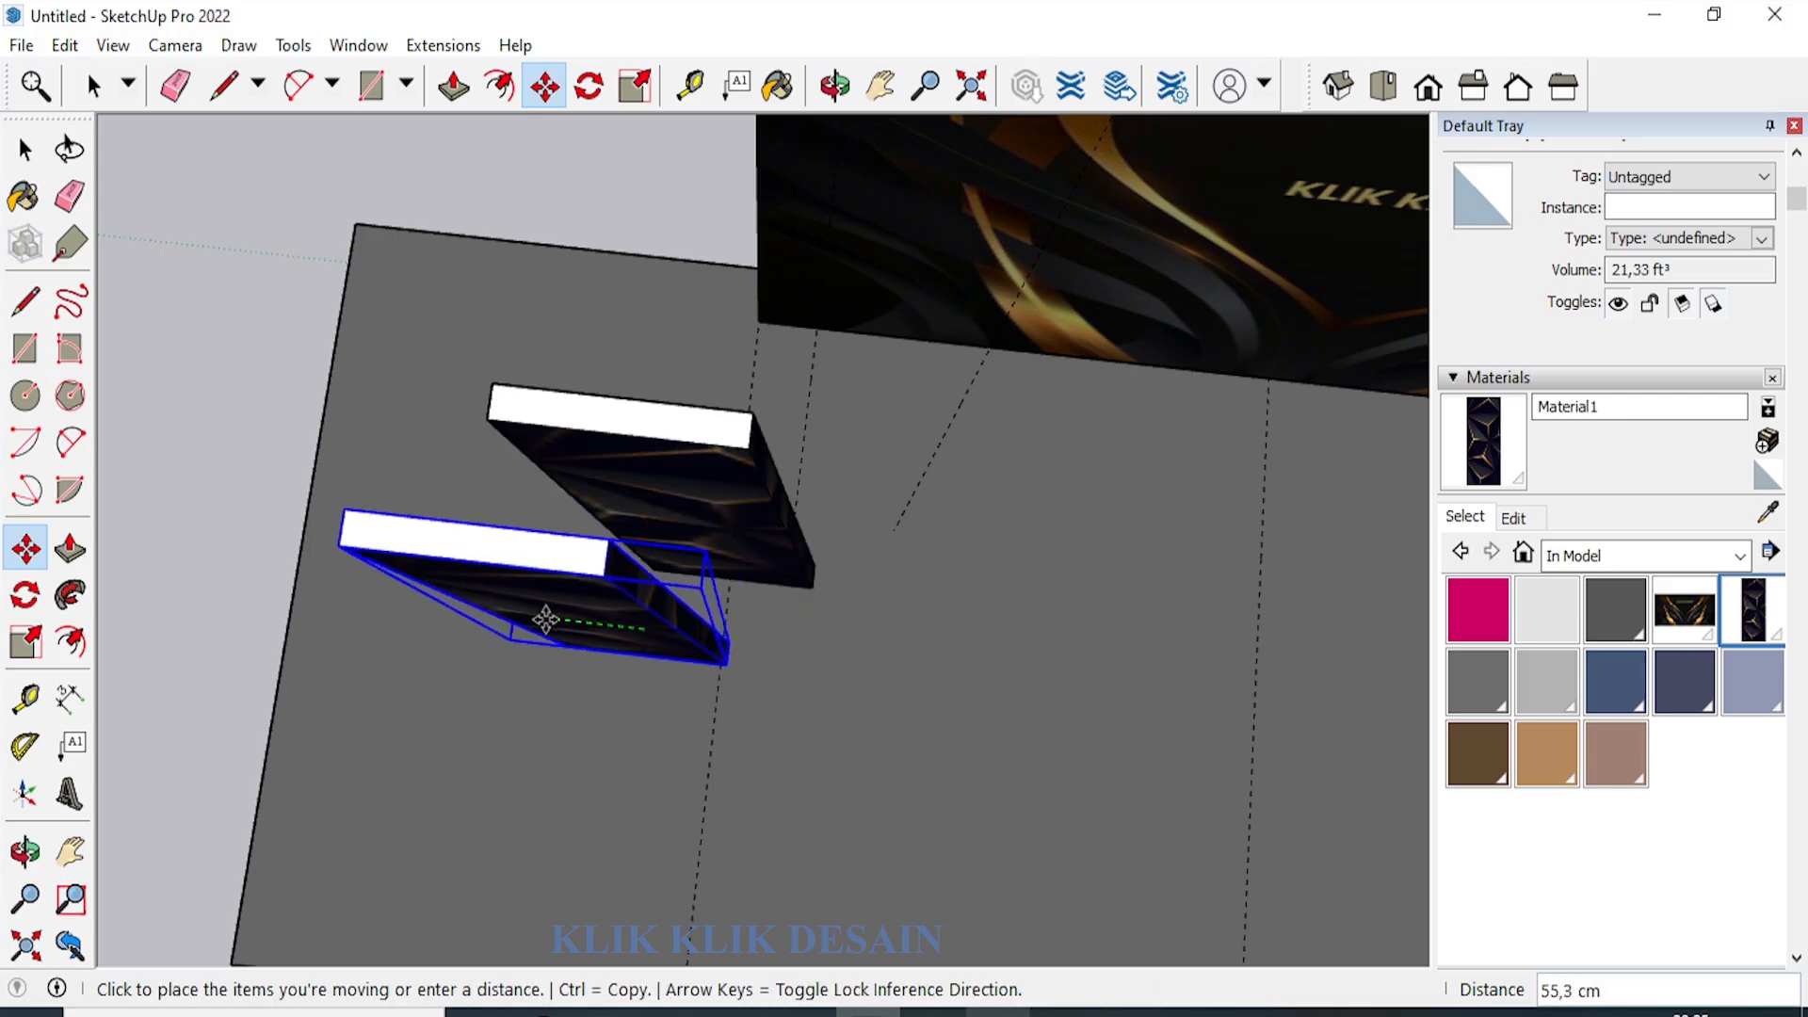
pyautogui.click(512, 613)
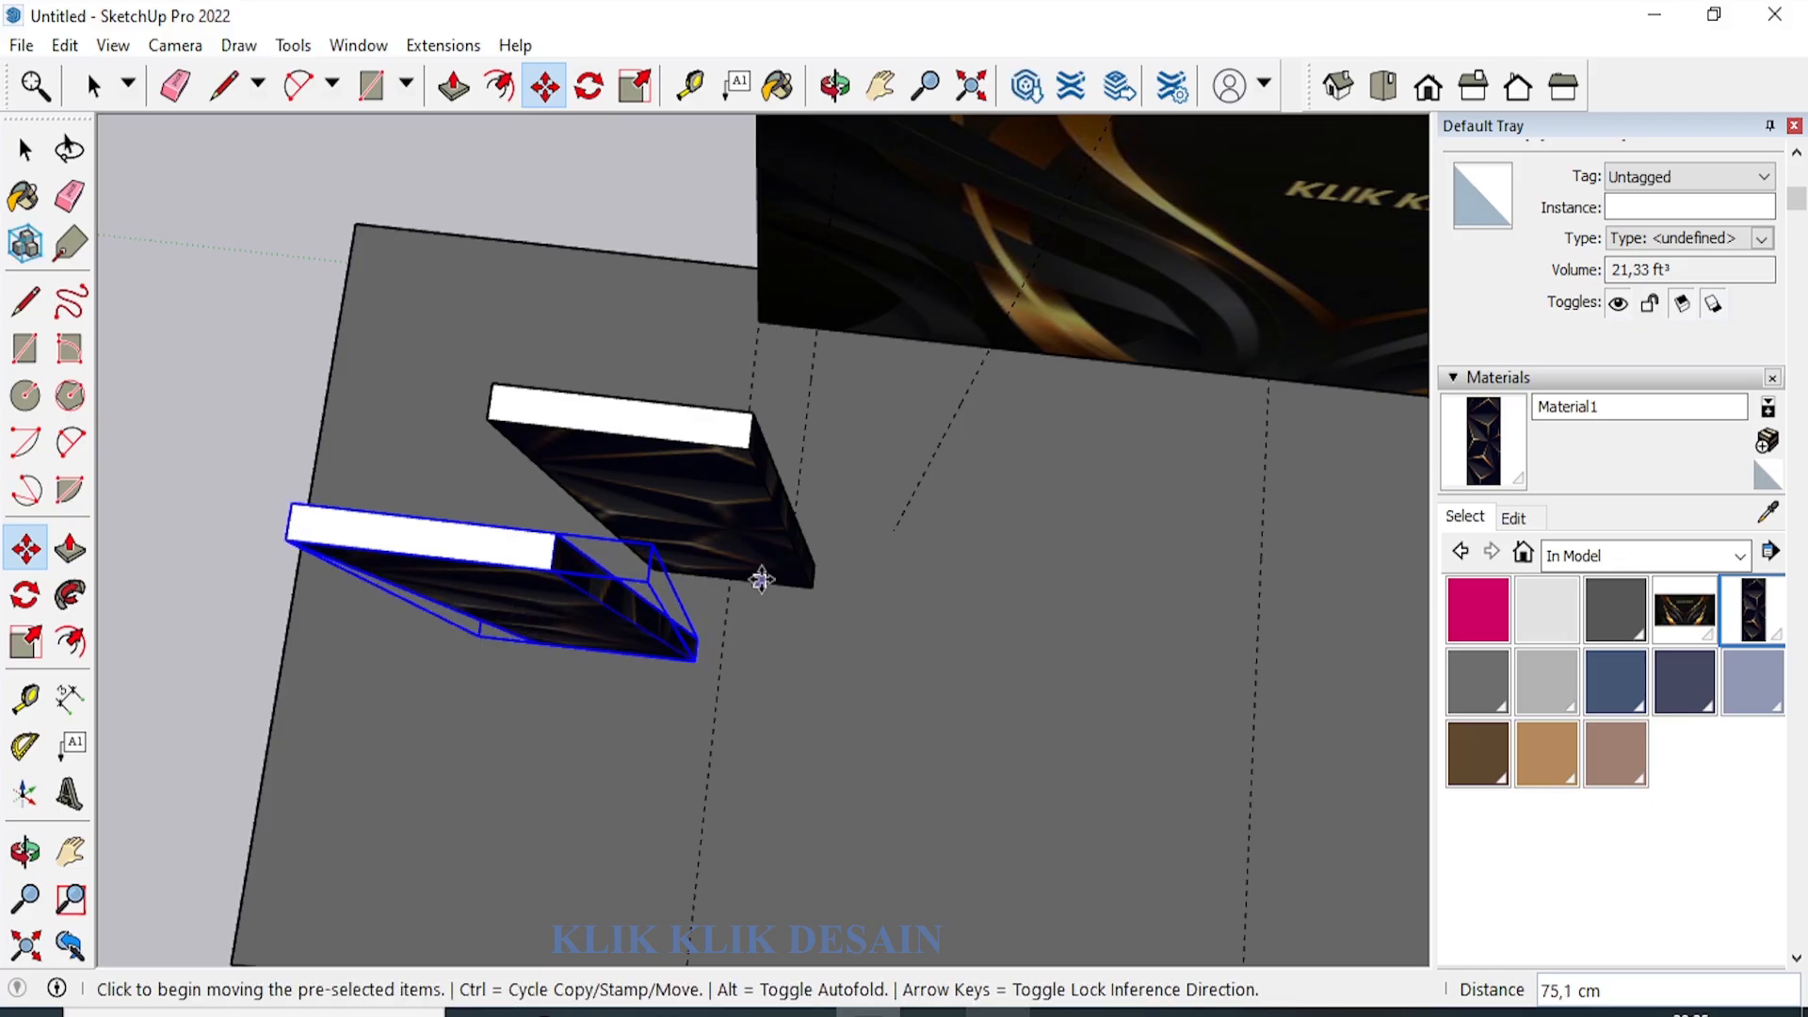
# Move the copied wing about 14.5 cm back along the red axis, toward the first wing.
pyautogui.scroll(-2, 795, 571)
pyautogui.scroll(3, 577, 678)
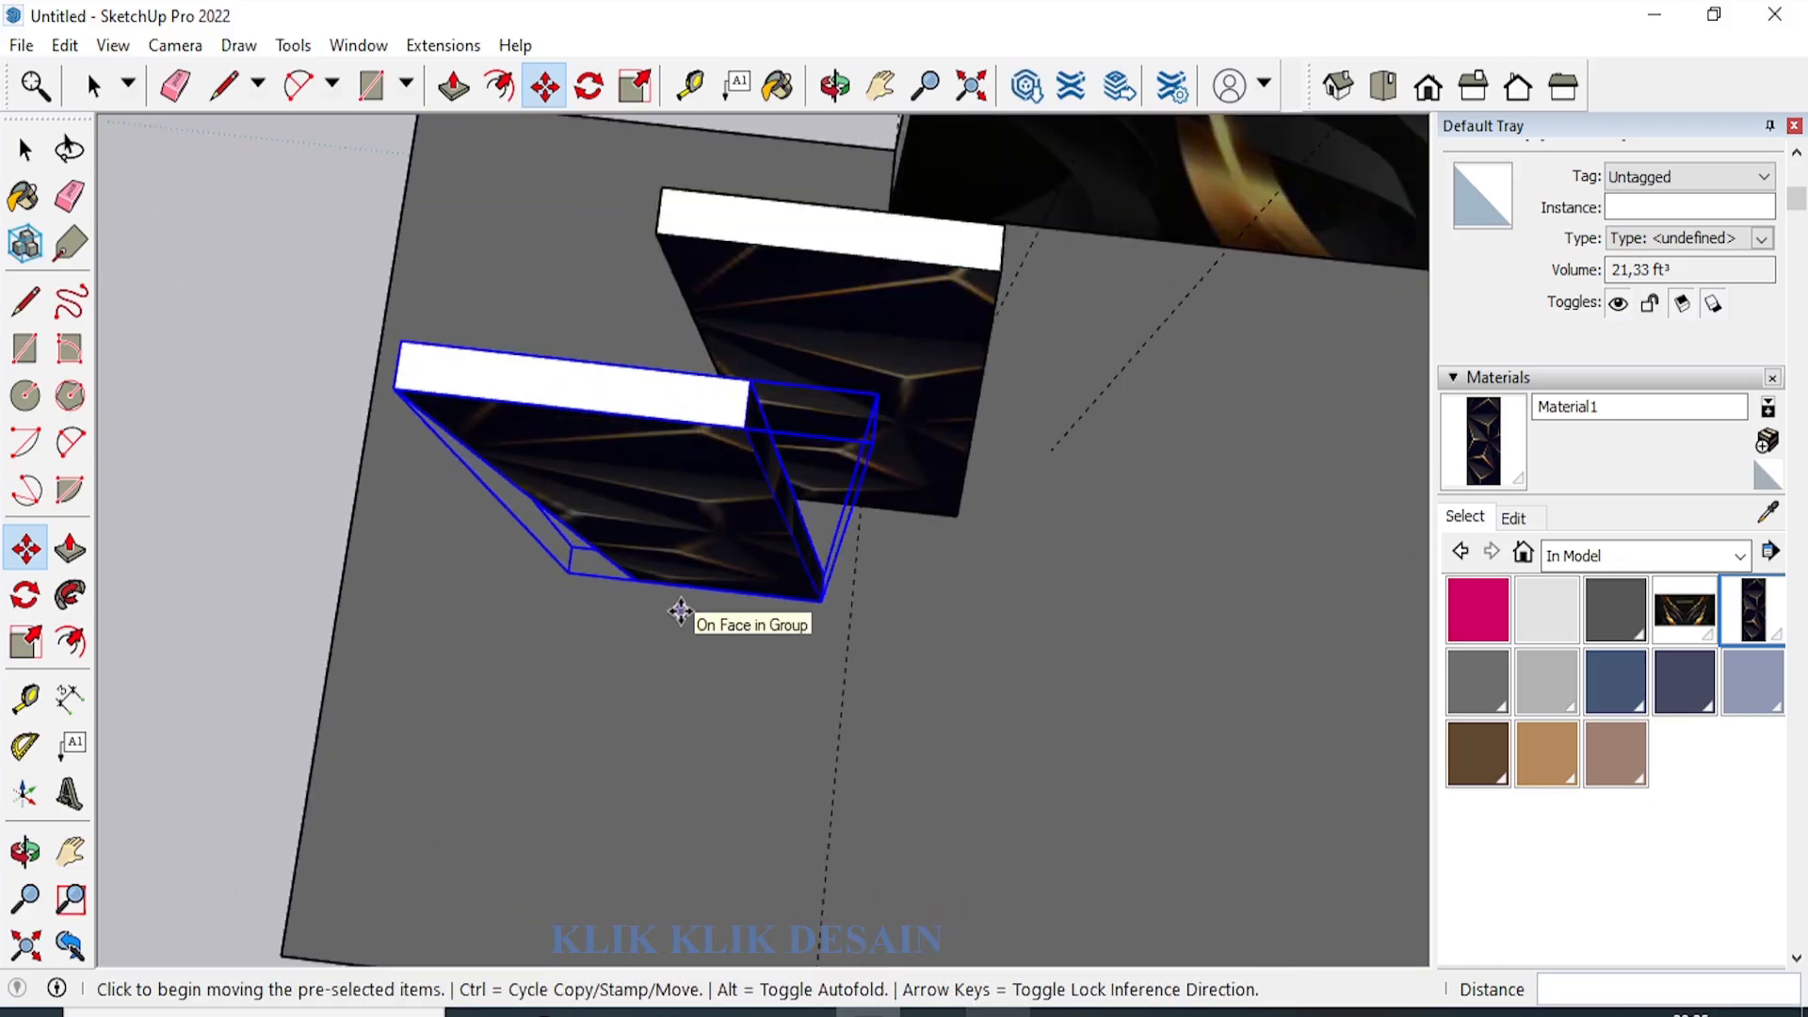
pyautogui.click(695, 584)
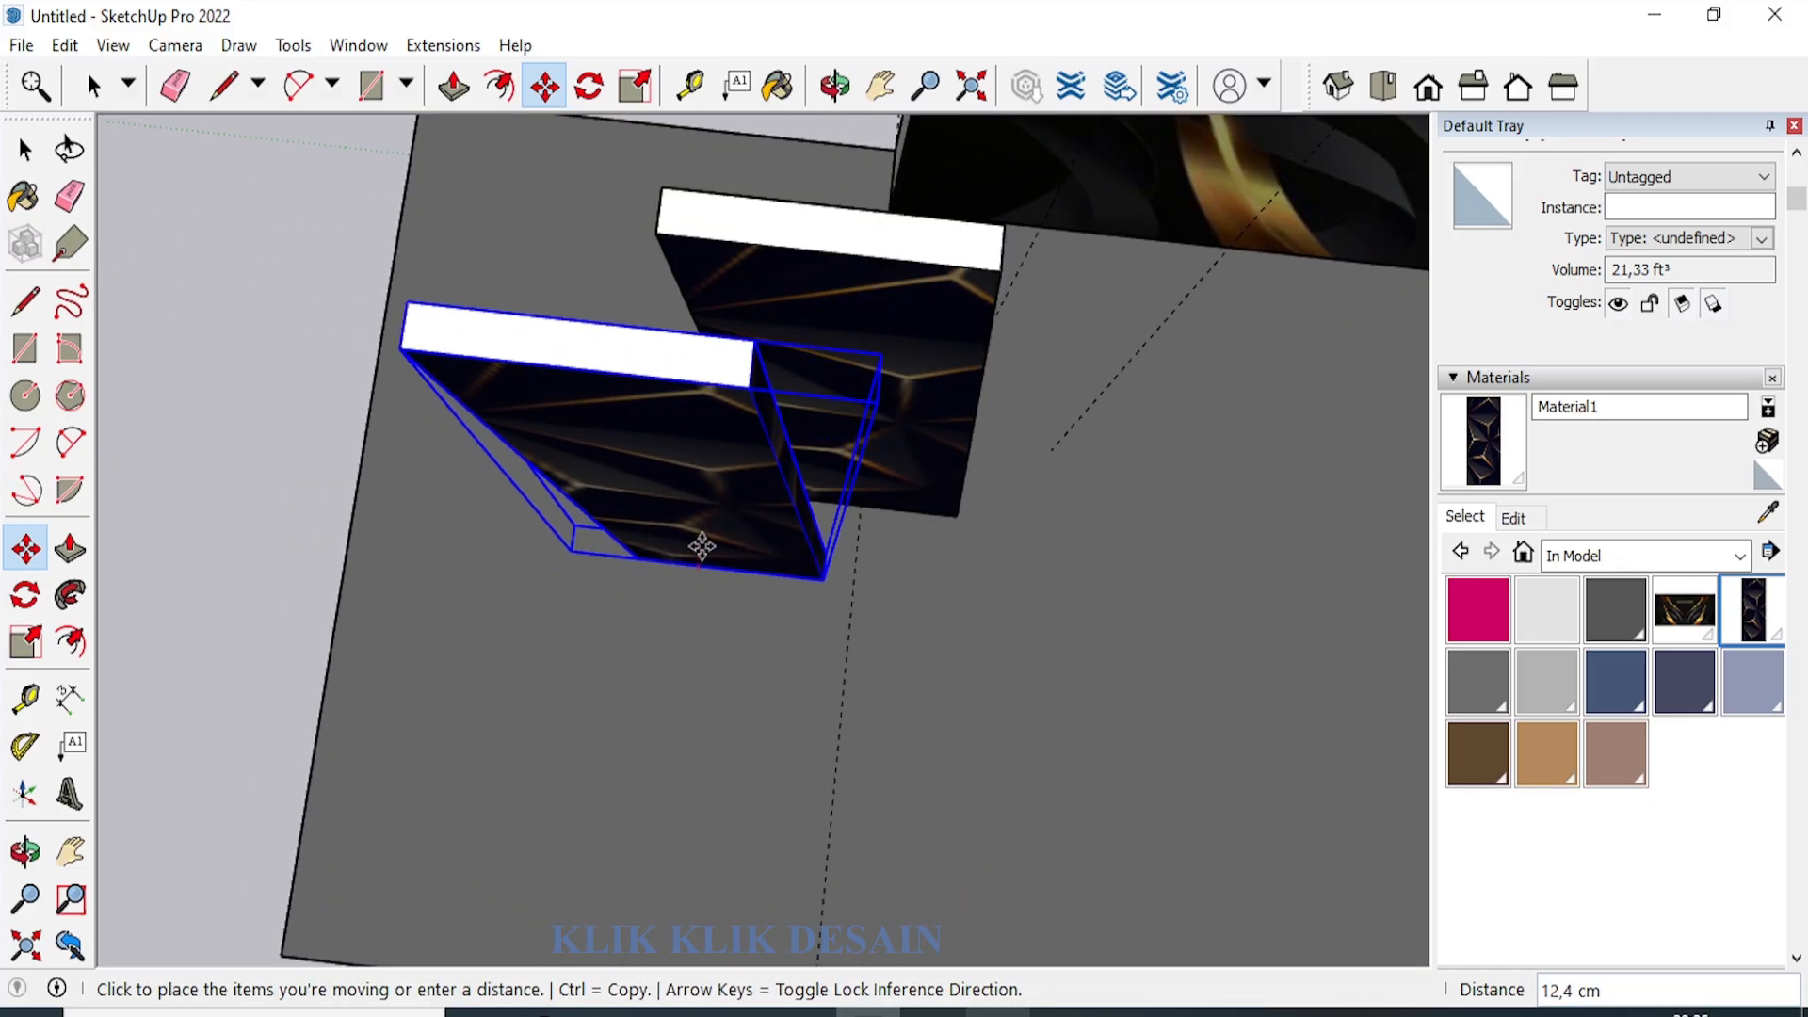
pyautogui.click(701, 540)
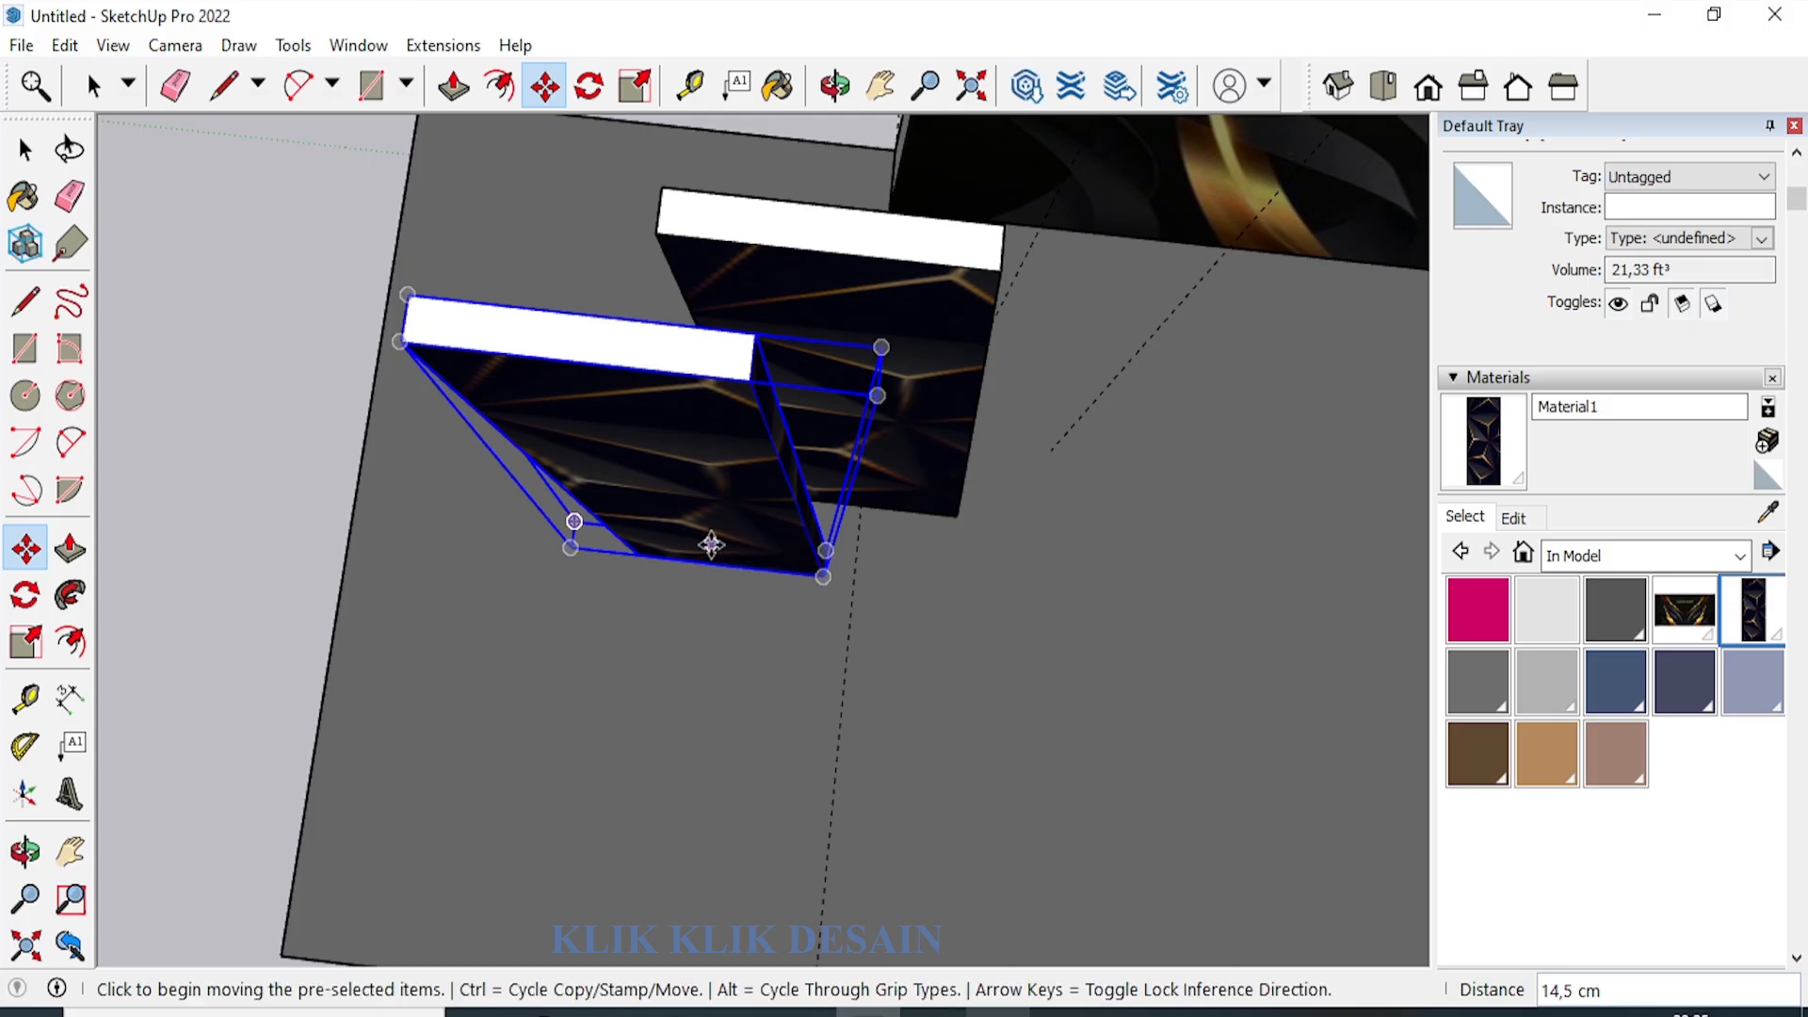
# Copy the second wing about 52 cm forward for a third wing, and shift it about 89.9 cm outward along the green axis.
pyautogui.click(715, 543)
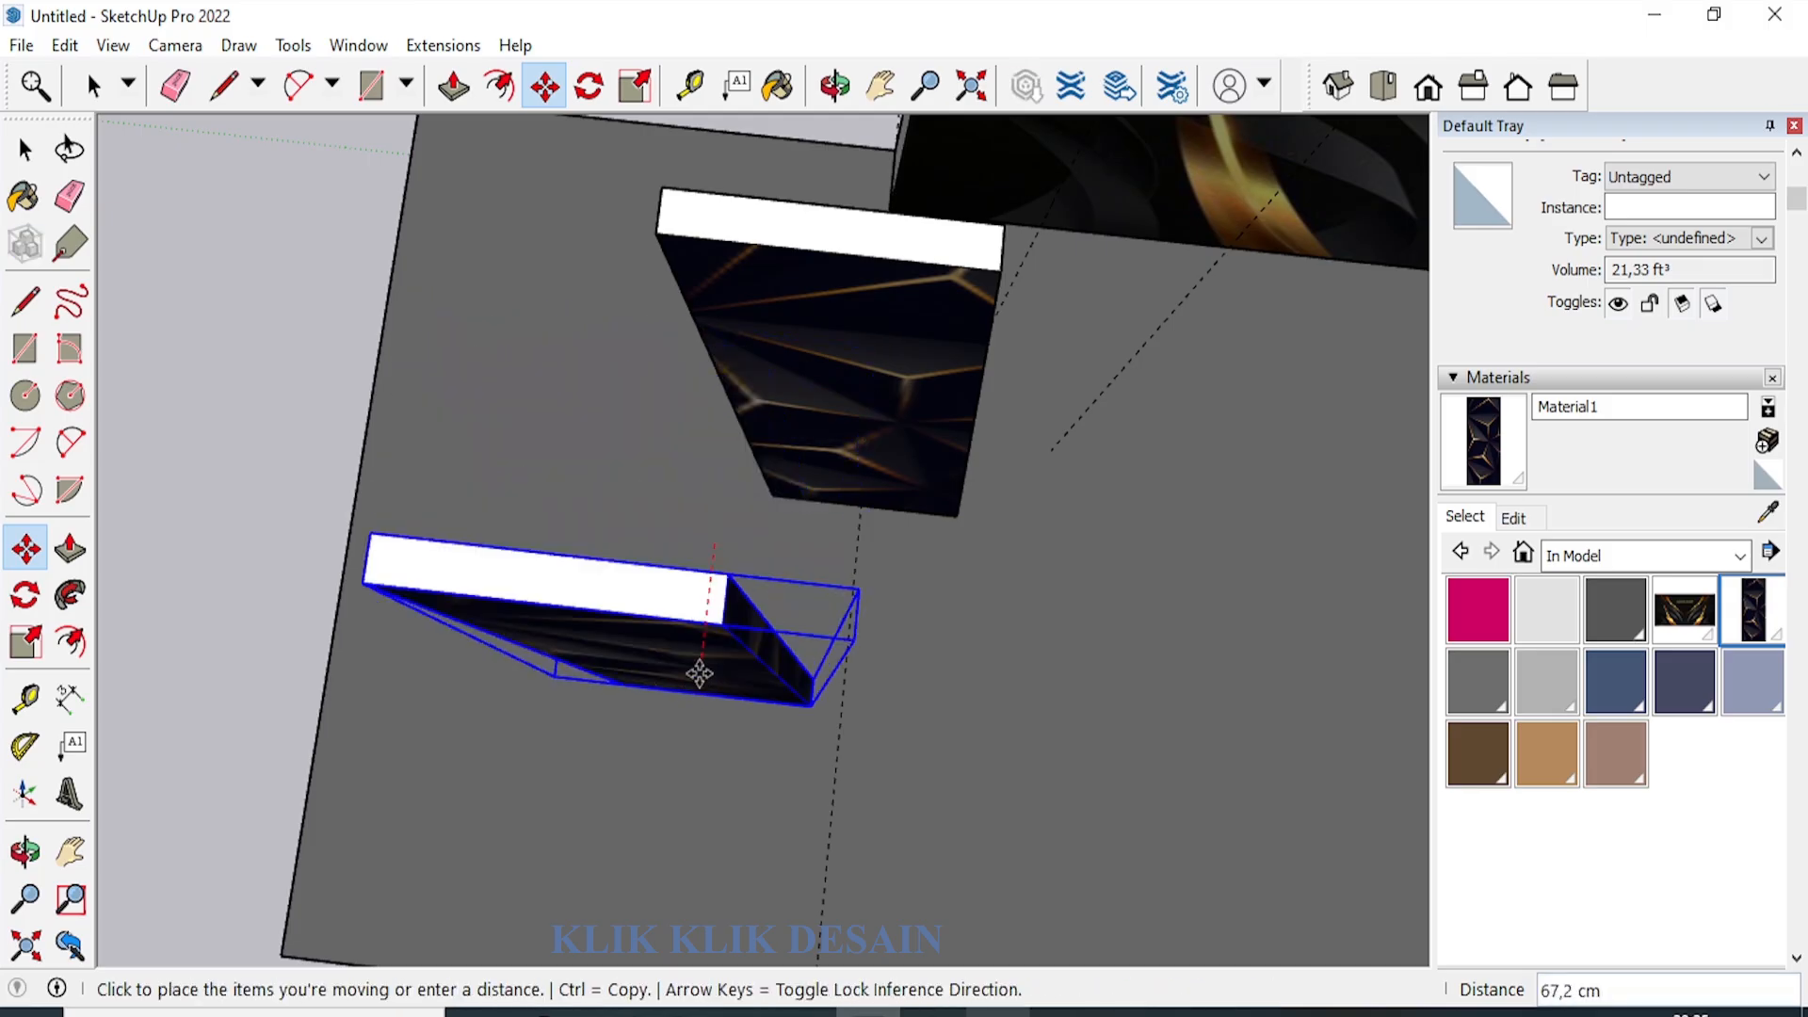
pyautogui.press('ctrl')
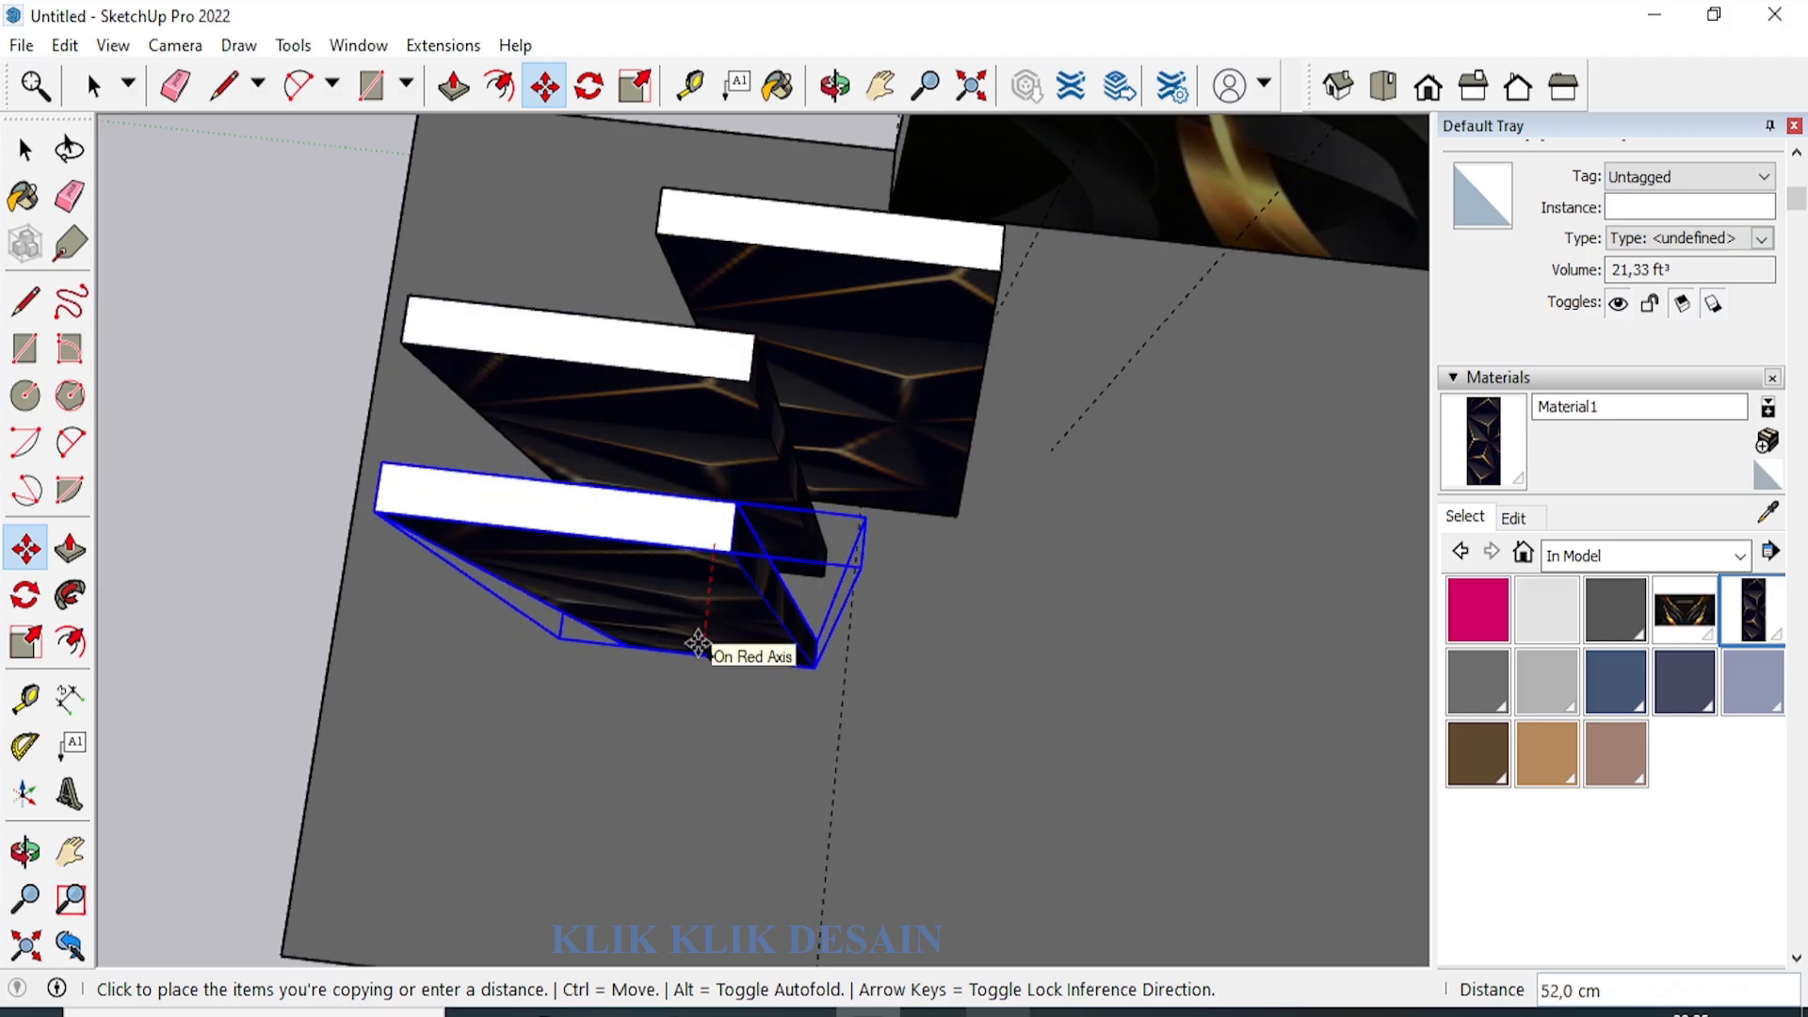
pyautogui.click(716, 651)
pyautogui.click(739, 634)
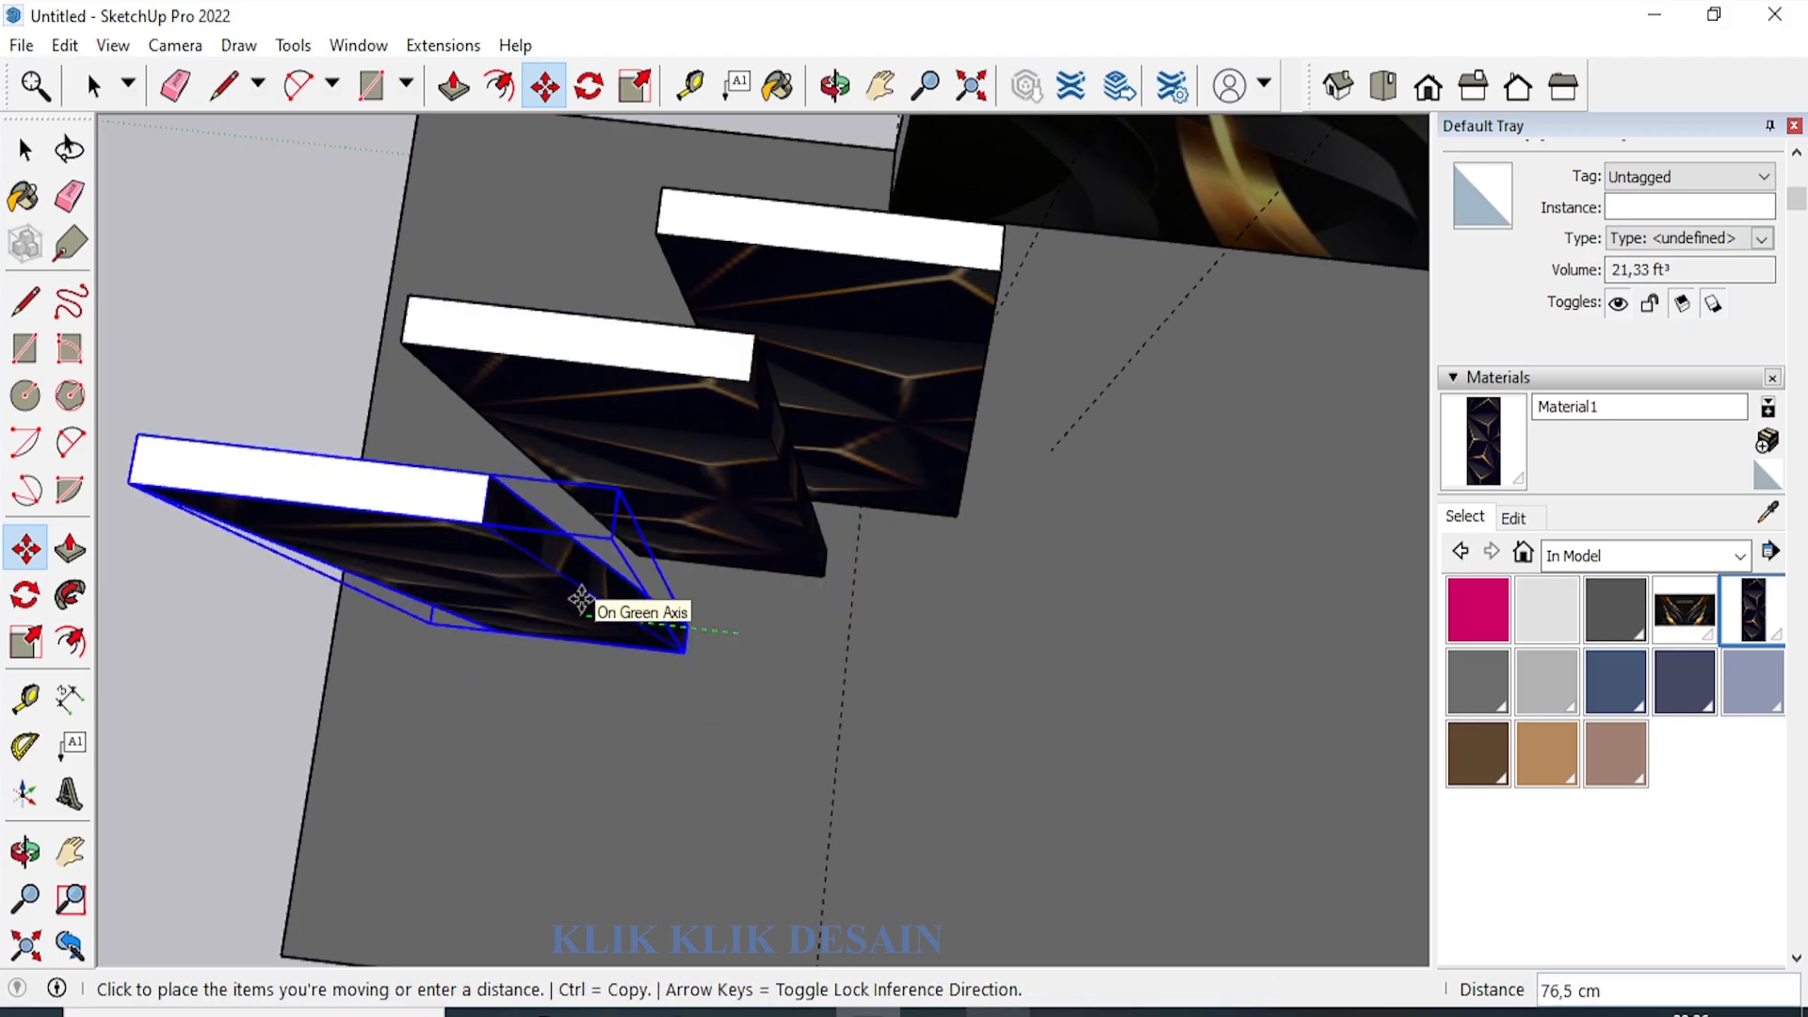
pyautogui.click(613, 580)
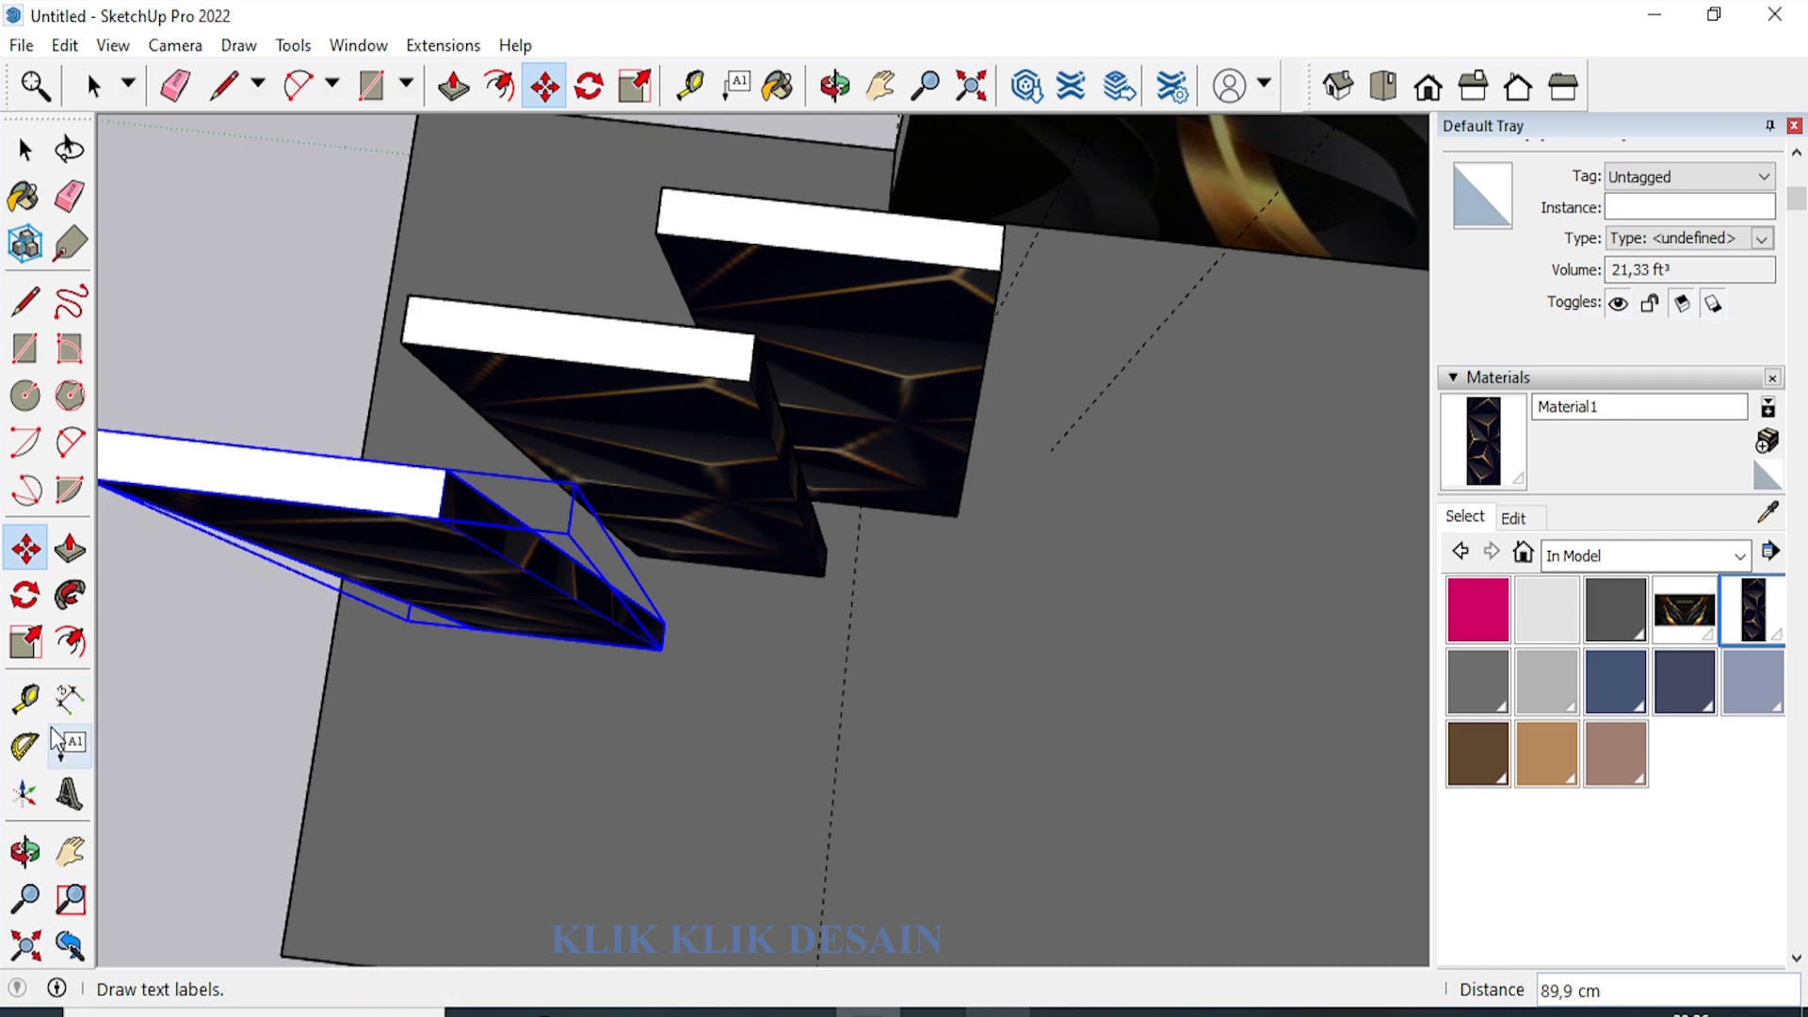
# Select all three wing groups and copy them together about 952.1 cm along the green axis to the opposite side of the backdrop.
pyautogui.click(26, 852)
pyautogui.moveTo(654, 618); pyautogui.dragTo(517, 732)
pyautogui.scroll(-5, 495, 748)
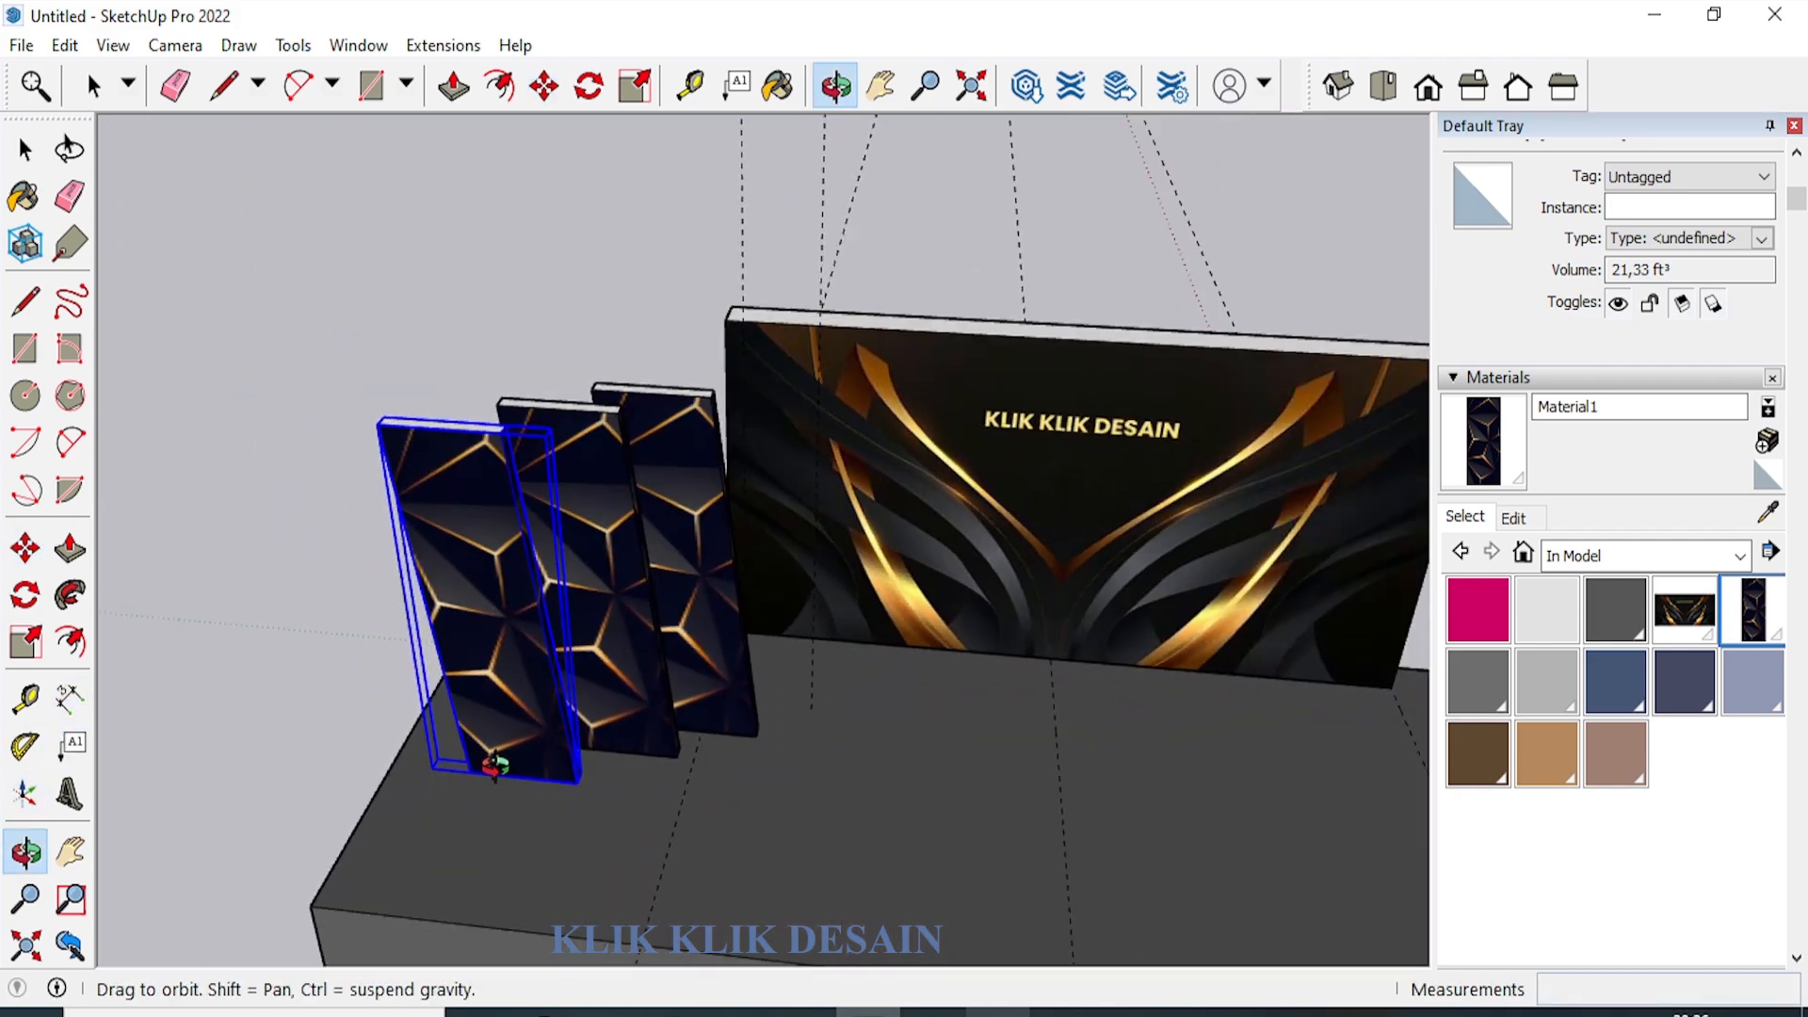
pyautogui.scroll(5, 492, 748)
pyautogui.moveTo(697, 630); pyautogui.dragTo(584, 641)
pyautogui.scroll(-5, 368, 644)
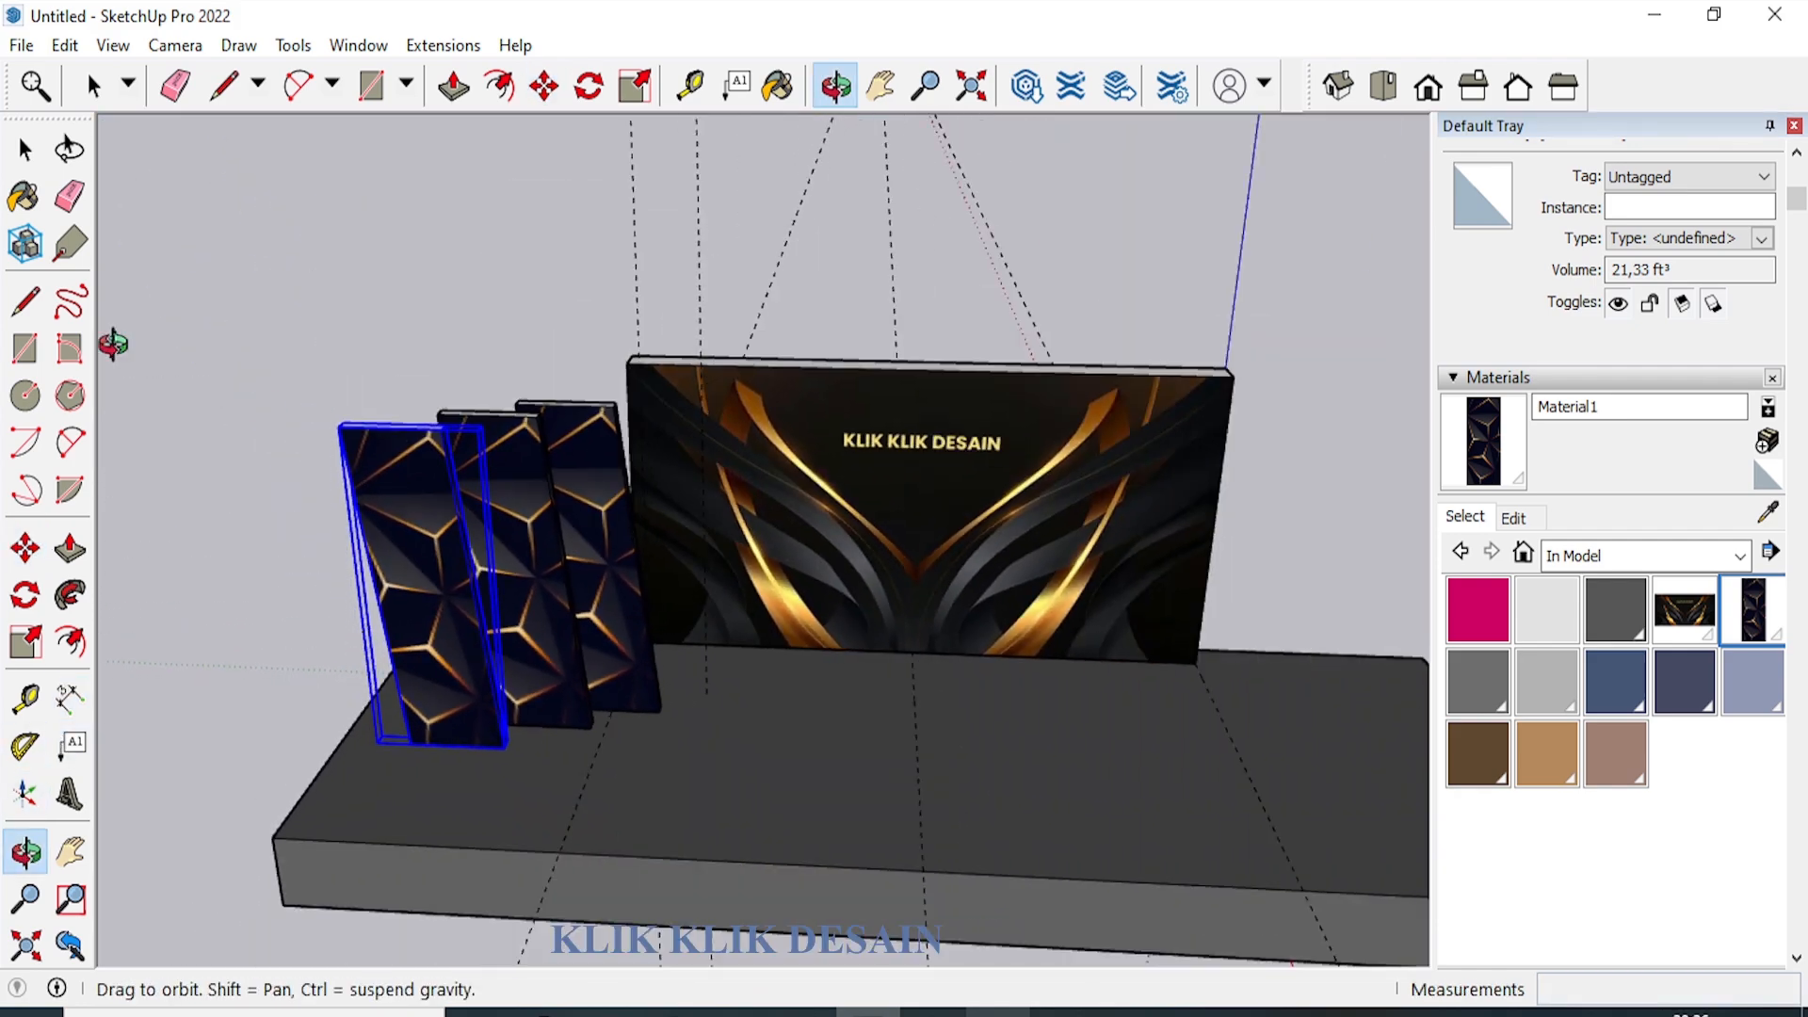
pyautogui.click(26, 150)
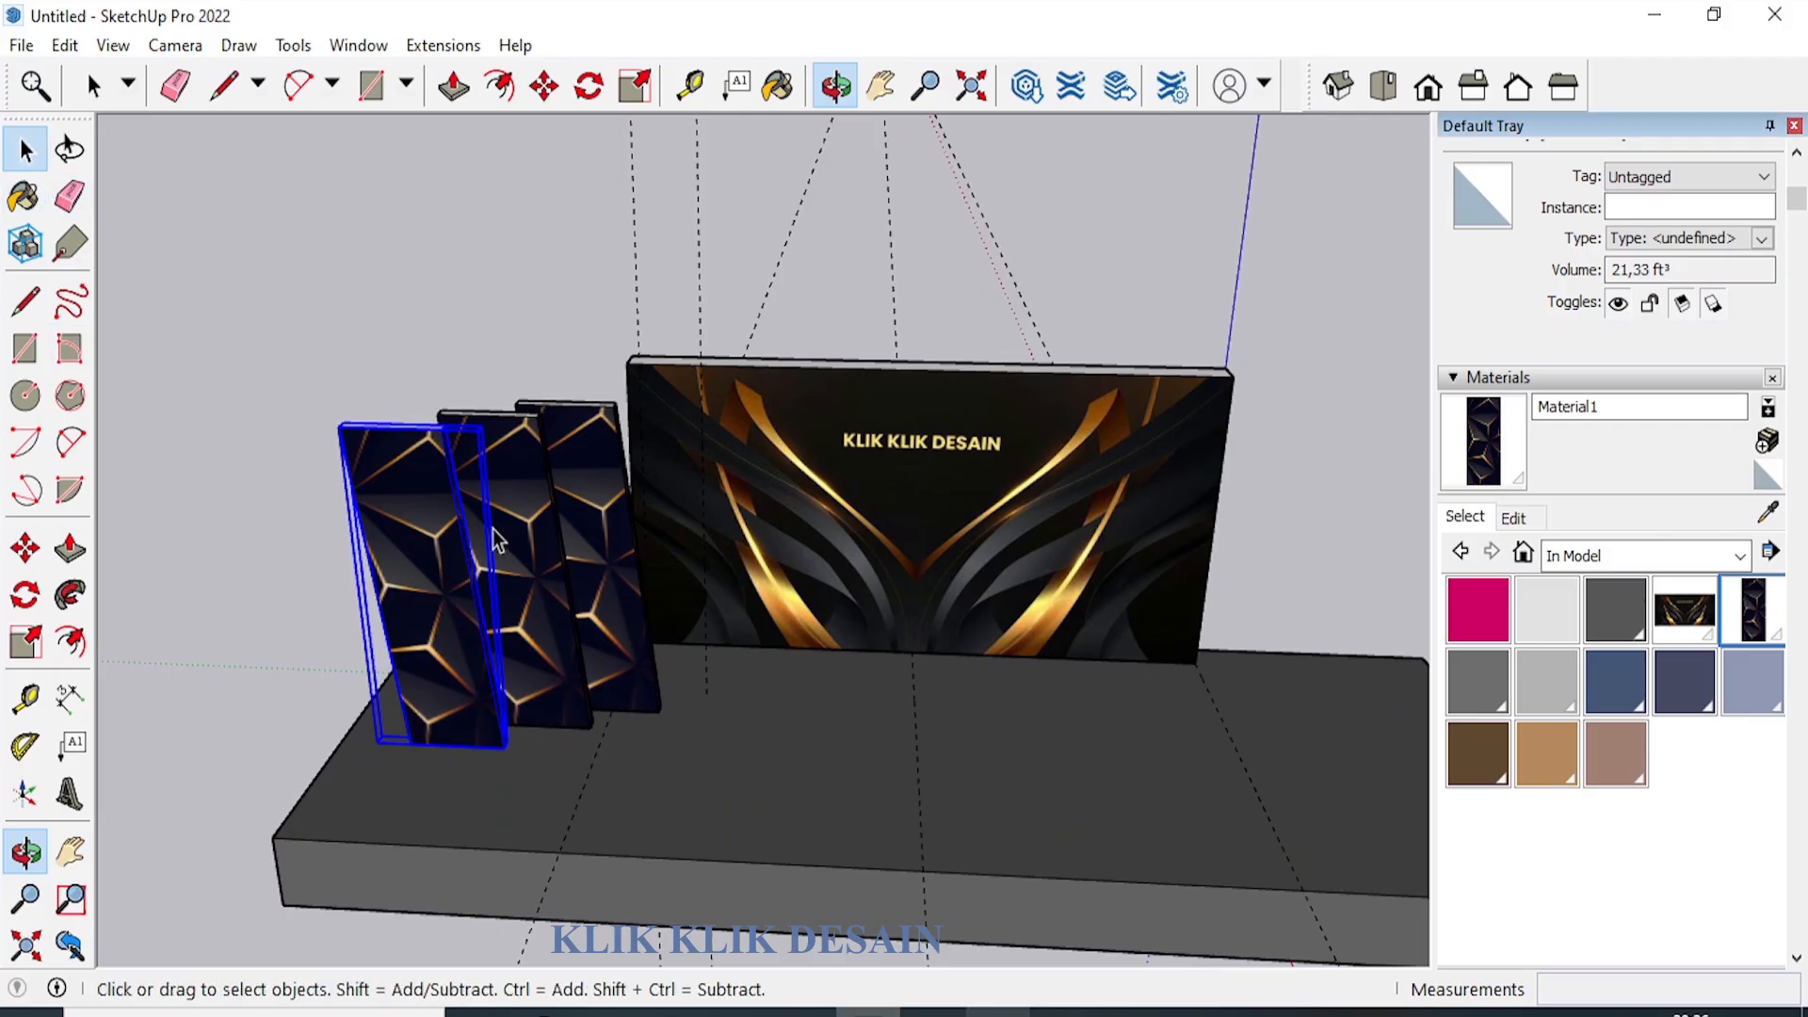
pyautogui.keyDown('shift'); pyautogui.click(551, 568); pyautogui.keyUp('shift')
pyautogui.keyDown('shift'); pyautogui.click(614, 565); pyautogui.keyUp('shift')
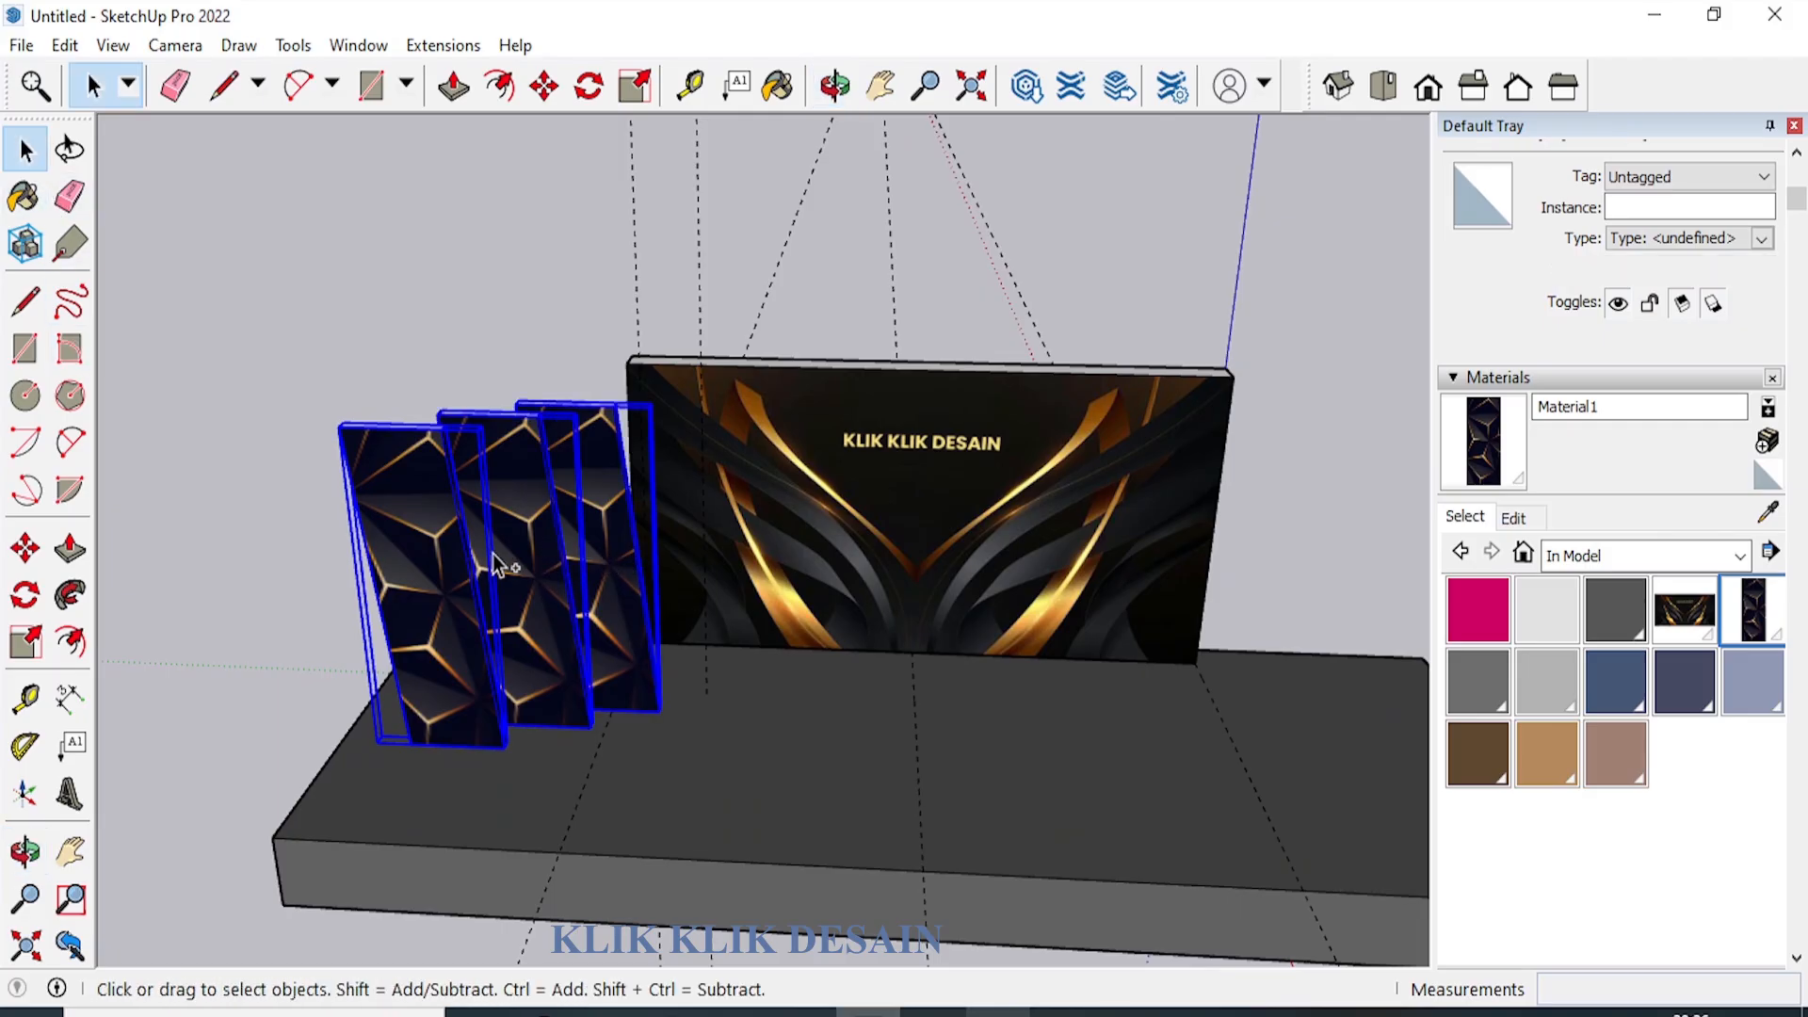
pyautogui.scroll(-3, 493, 554)
pyautogui.scroll(-1, 494, 565)
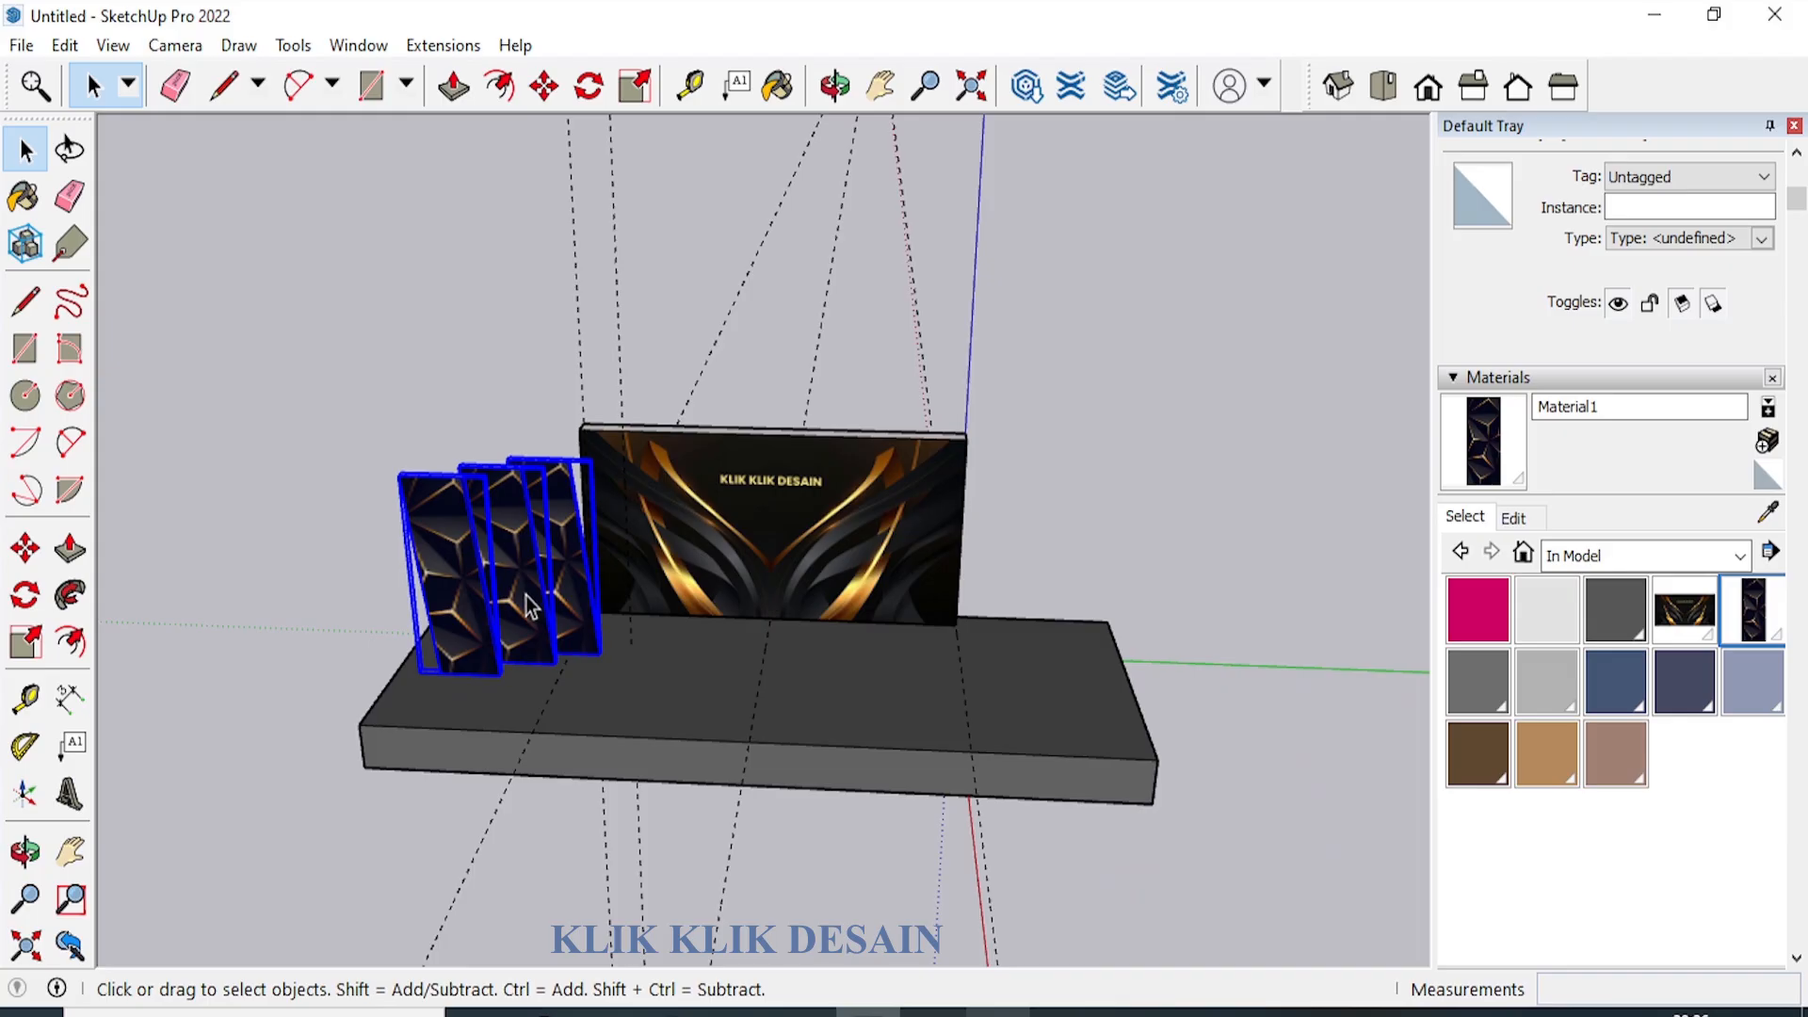
pyautogui.click(24, 551)
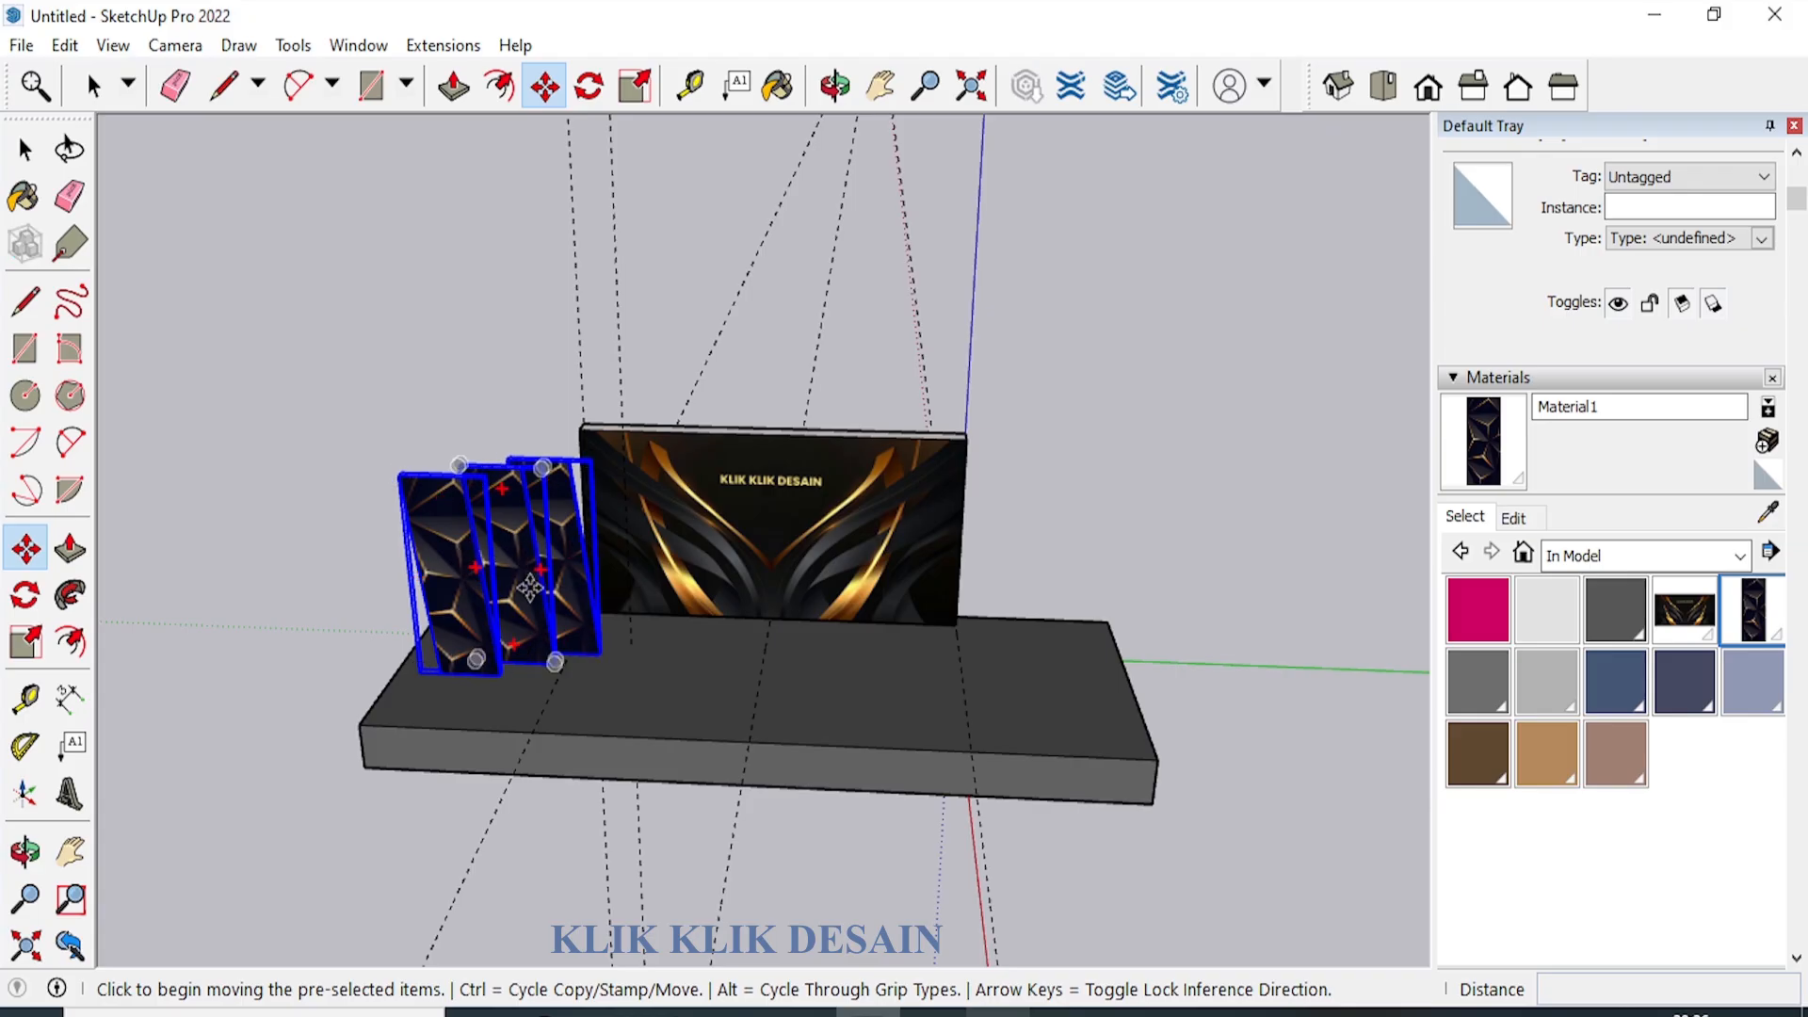
pyautogui.click(530, 587)
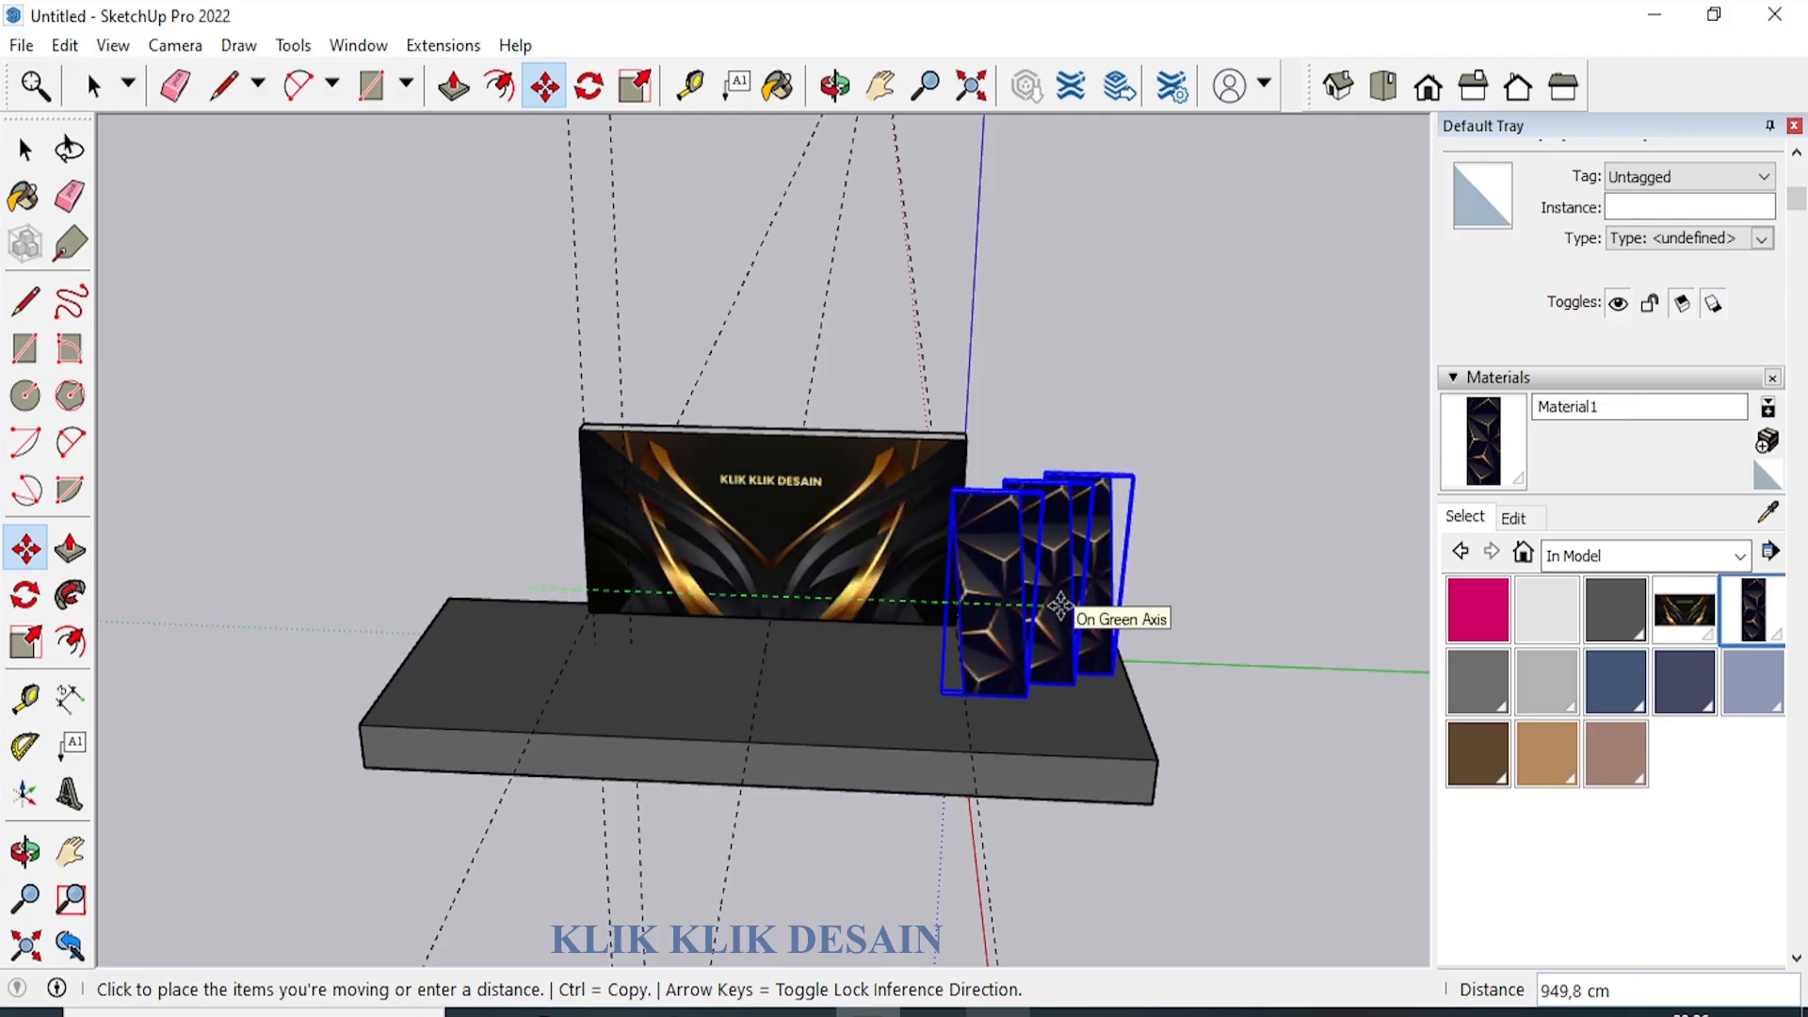
pyautogui.press('ctrl')
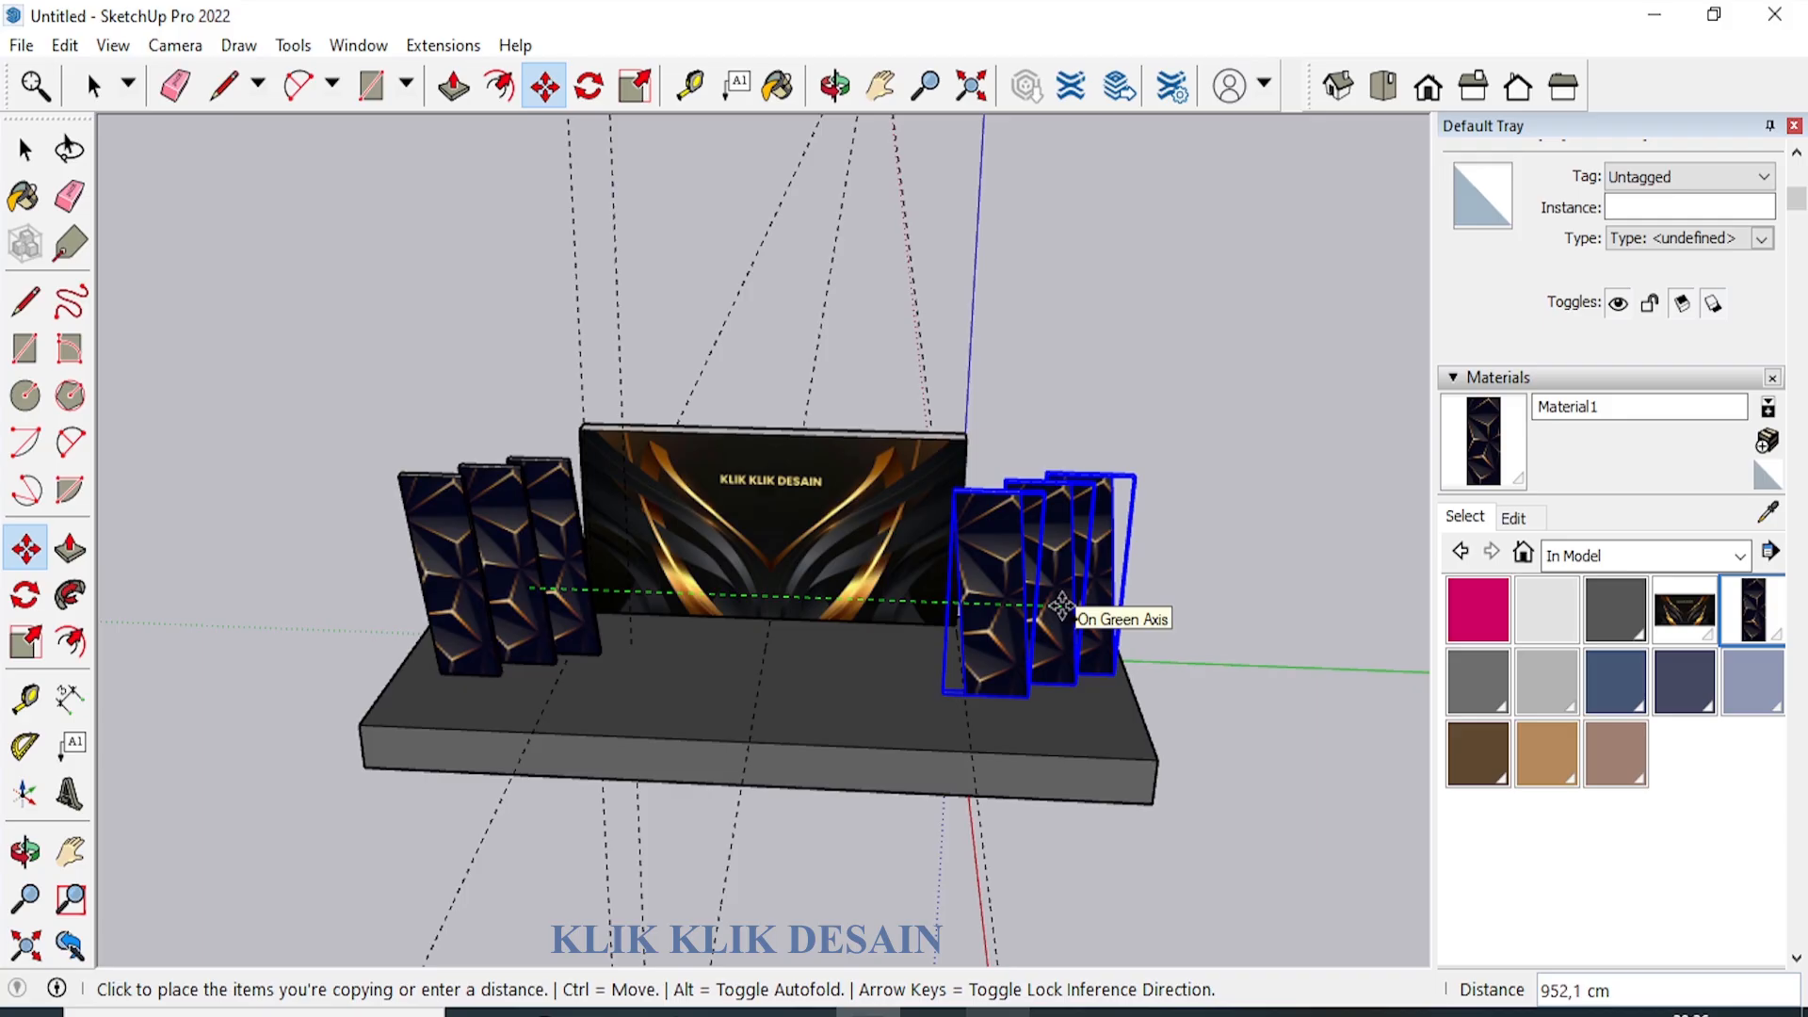
pyautogui.click(1061, 605)
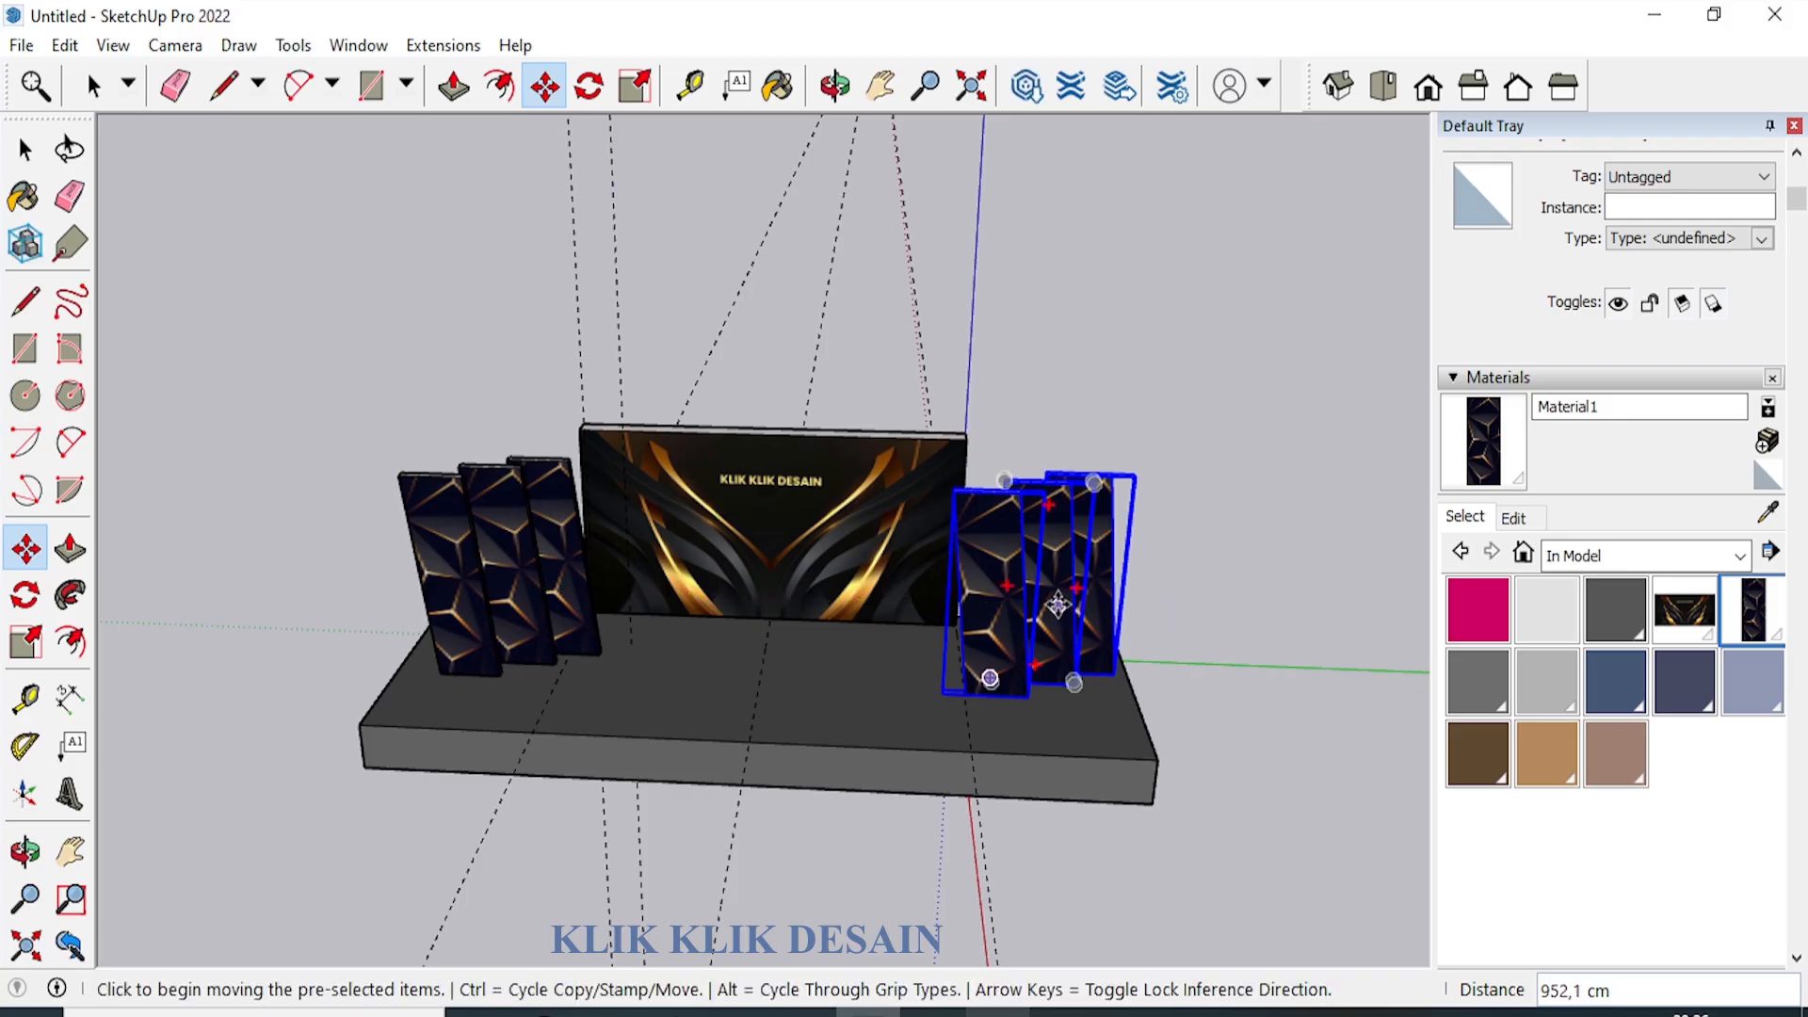
# Flip the three copied wings along the green direction so they mirror the original row.
pyautogui.scroll(4, 1062, 605)
pyautogui.scroll(-4, 1067, 581)
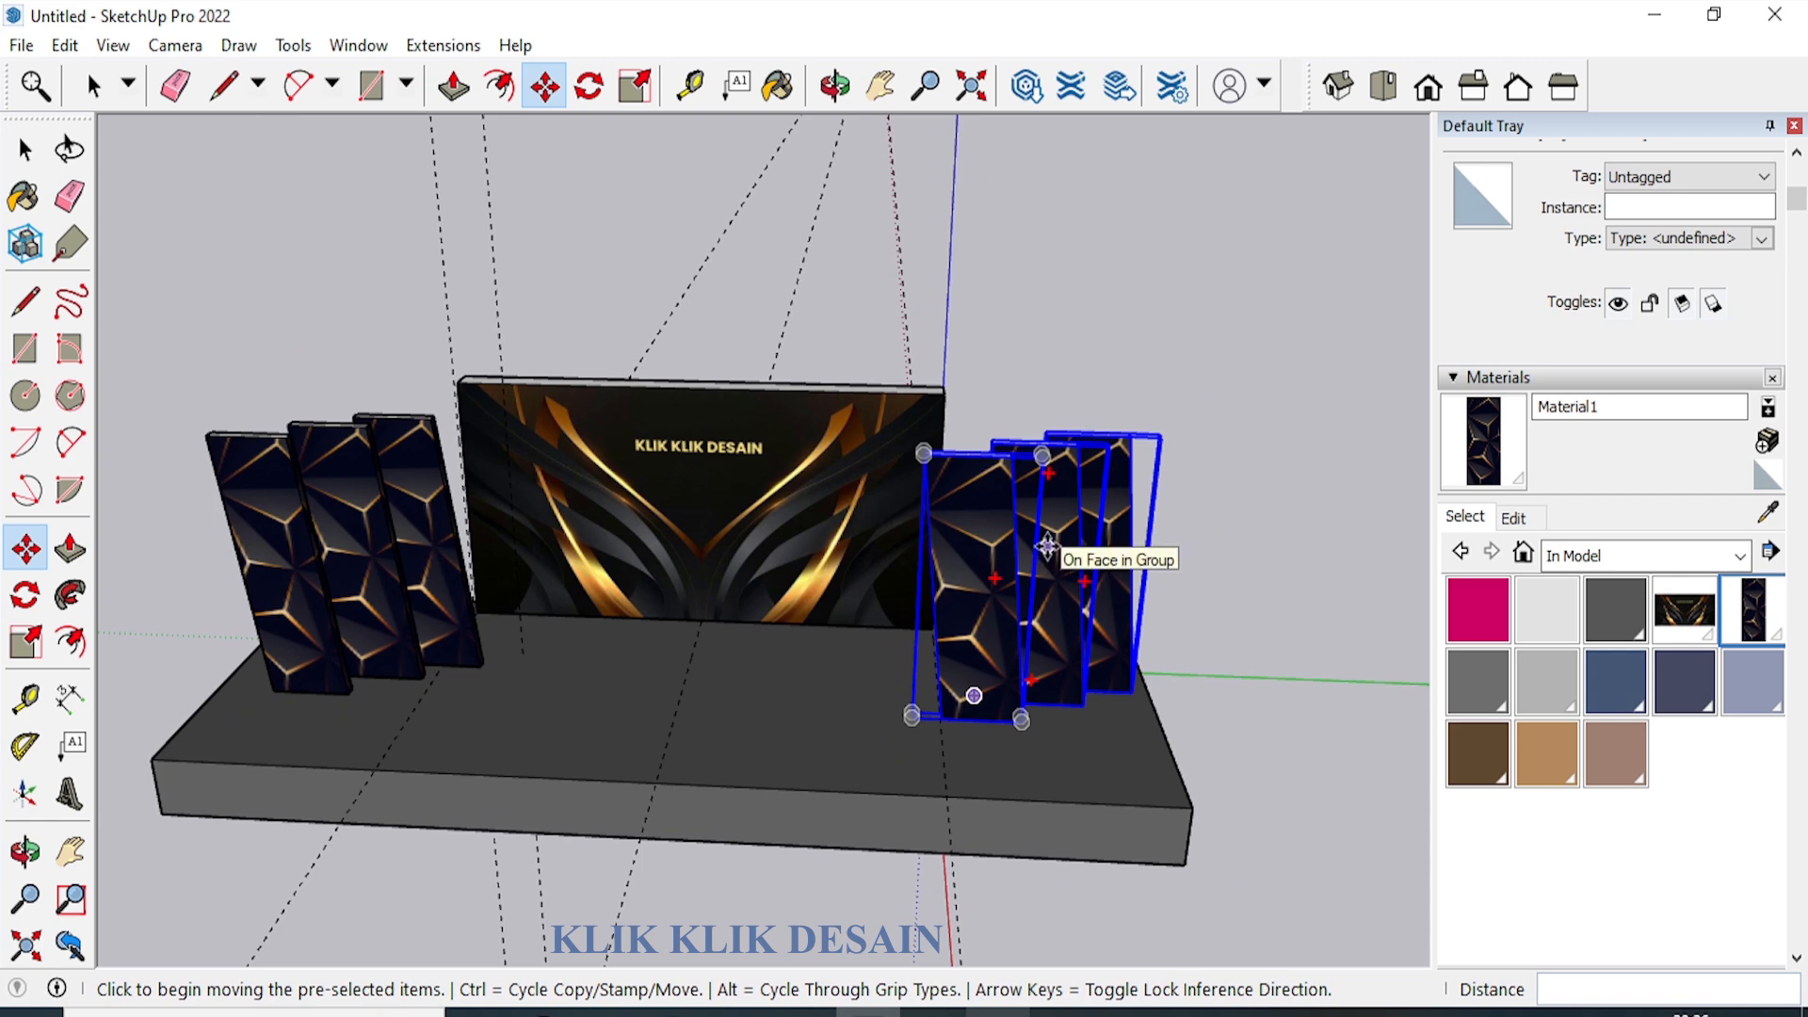
pyautogui.rightClick(1047, 546)
pyautogui.moveTo(1210, 475)
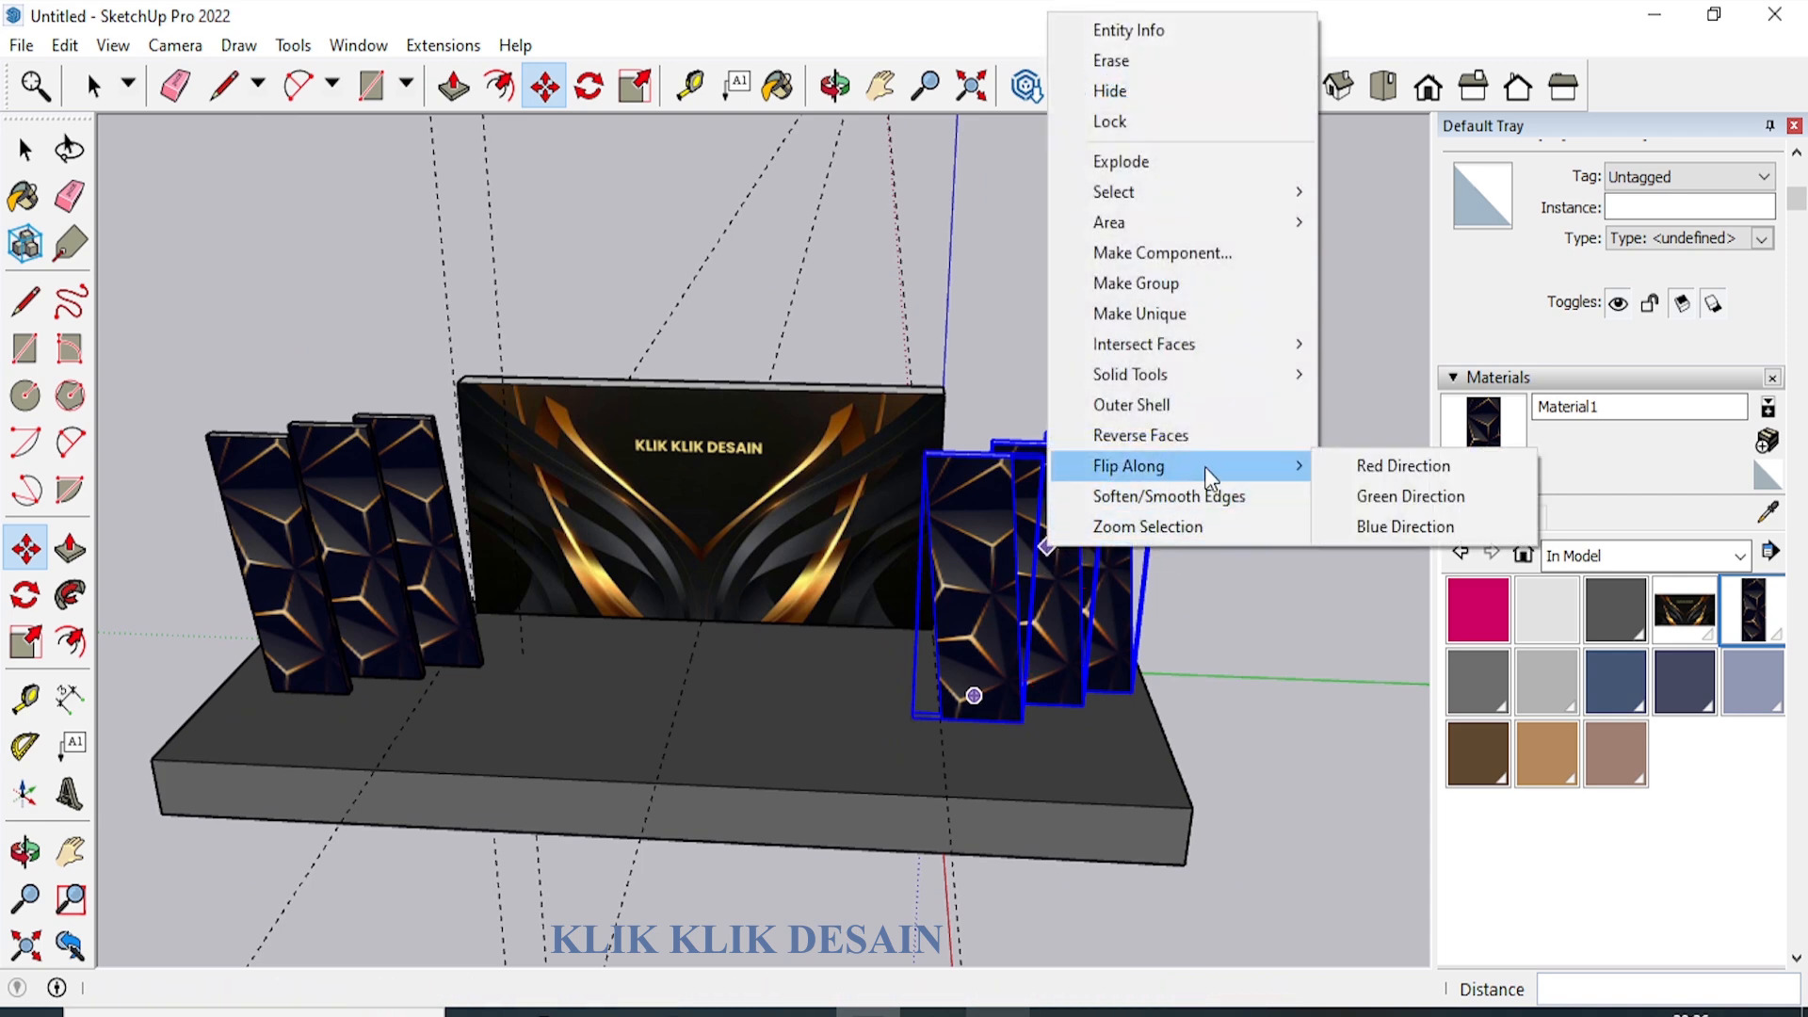
pyautogui.click(1375, 497)
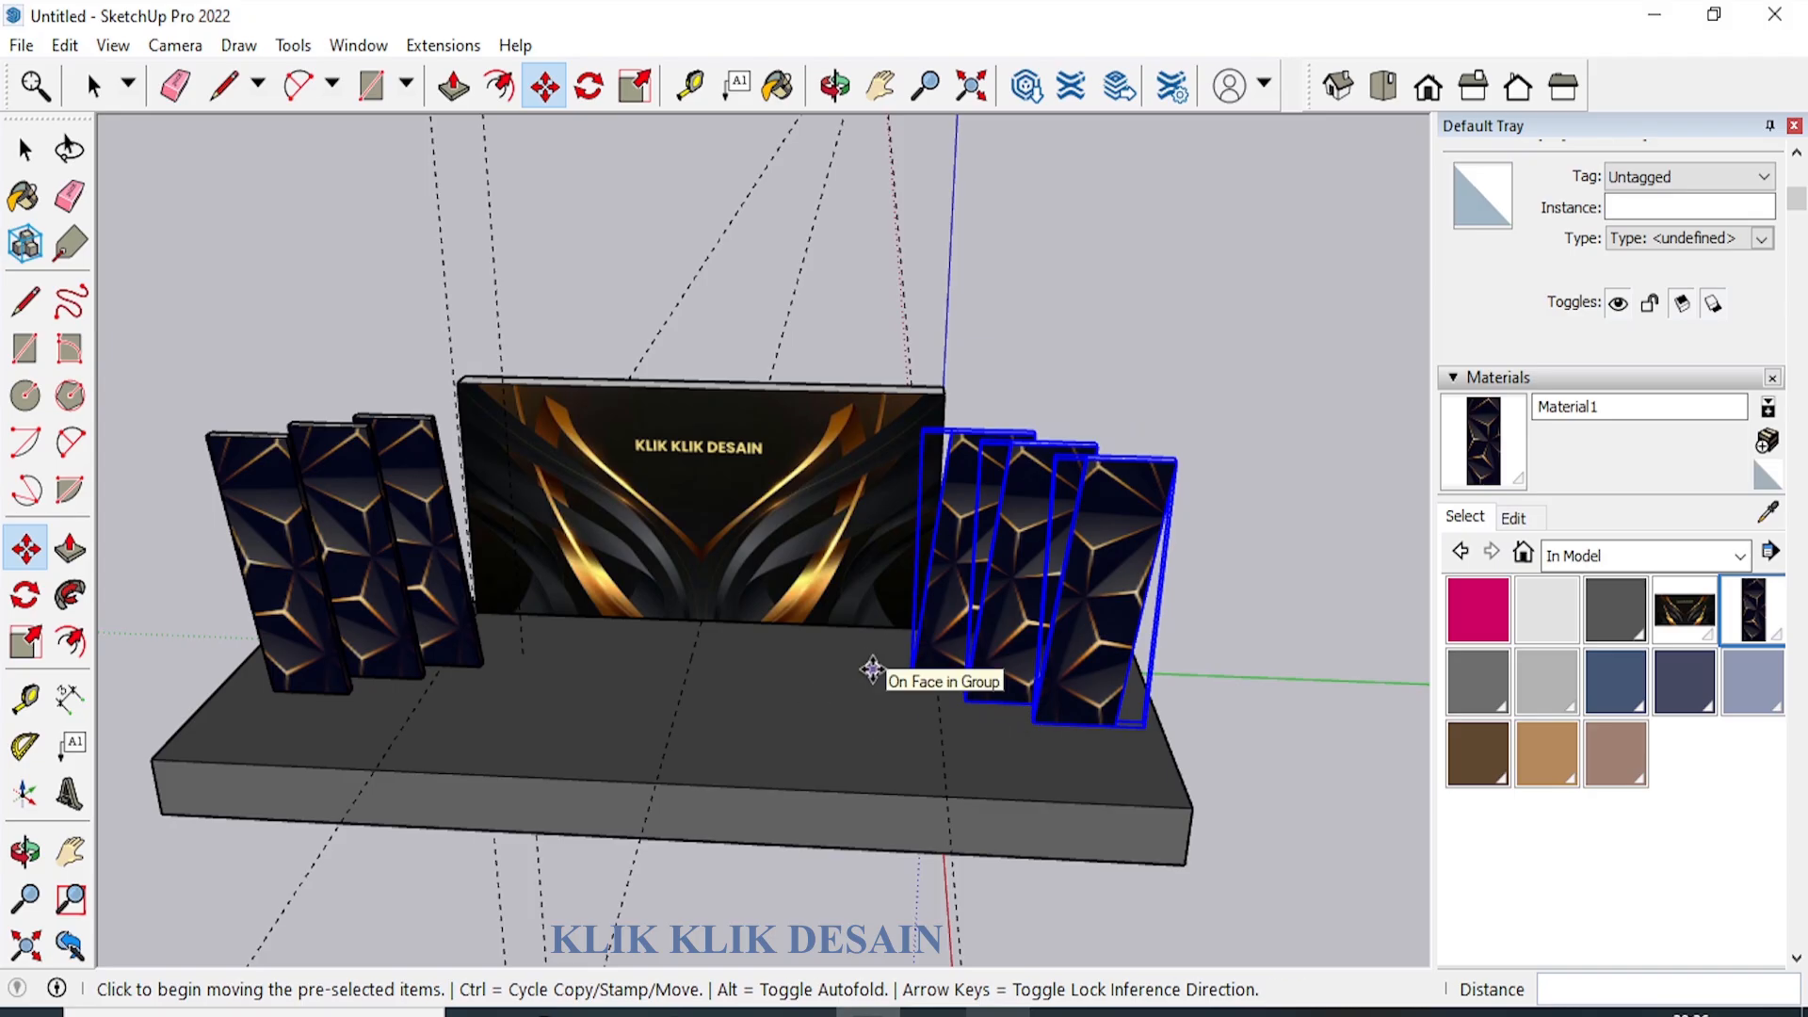
# Move the flipped row of wings slightly inward, closer to the backdrop's centre.
pyautogui.moveTo(871, 668); pyautogui.dragTo(677, 719, button='middle')
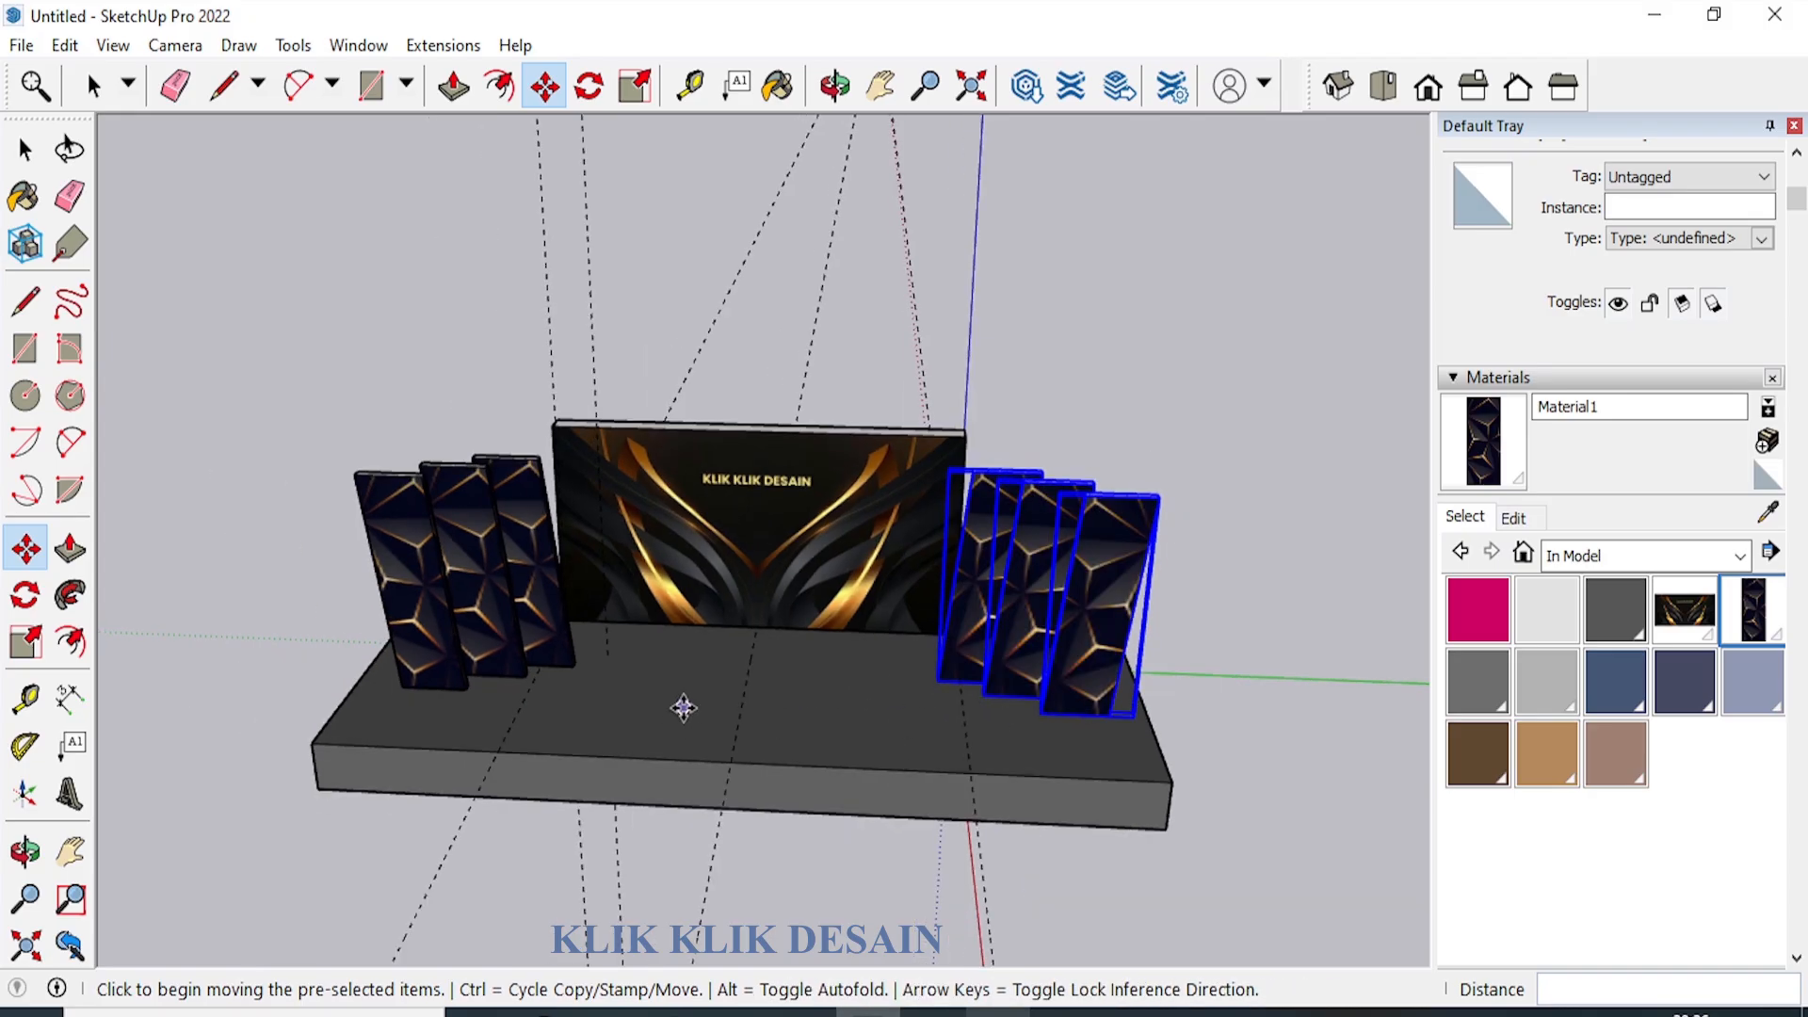
pyautogui.scroll(5, 961, 664)
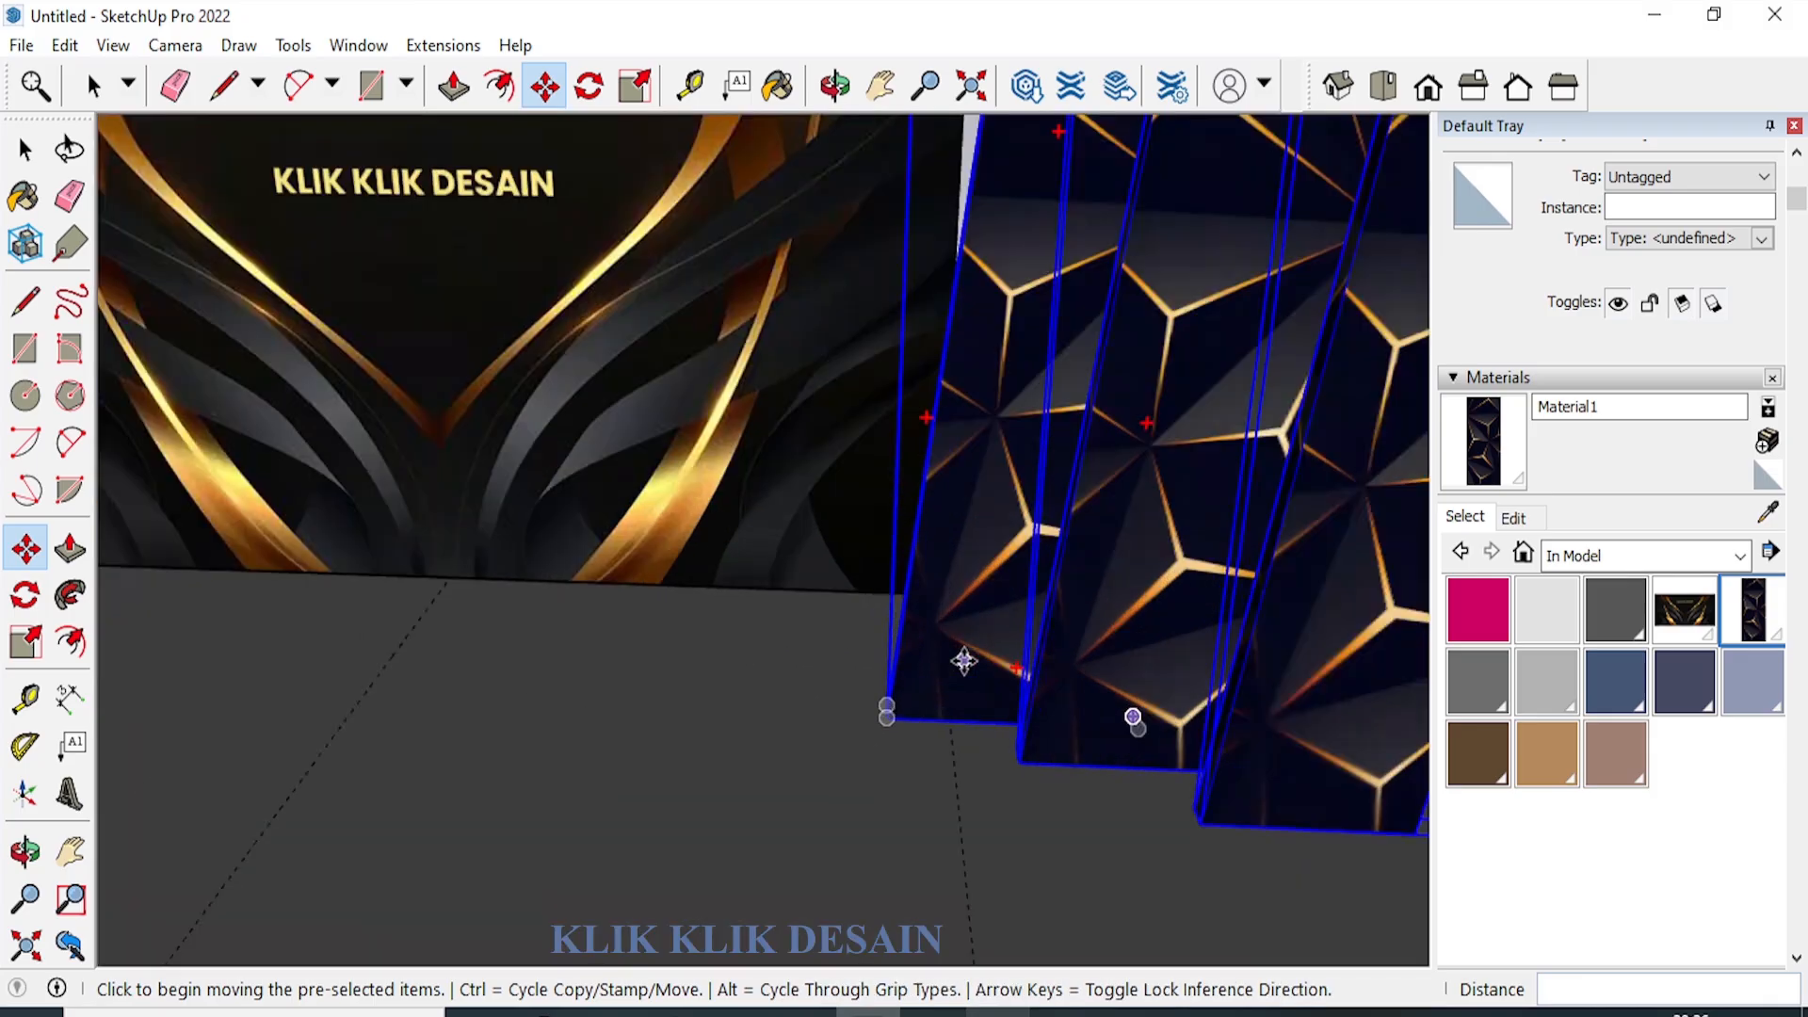
pyautogui.scroll(1, 963, 661)
pyautogui.click(959, 664)
pyautogui.click(931, 667)
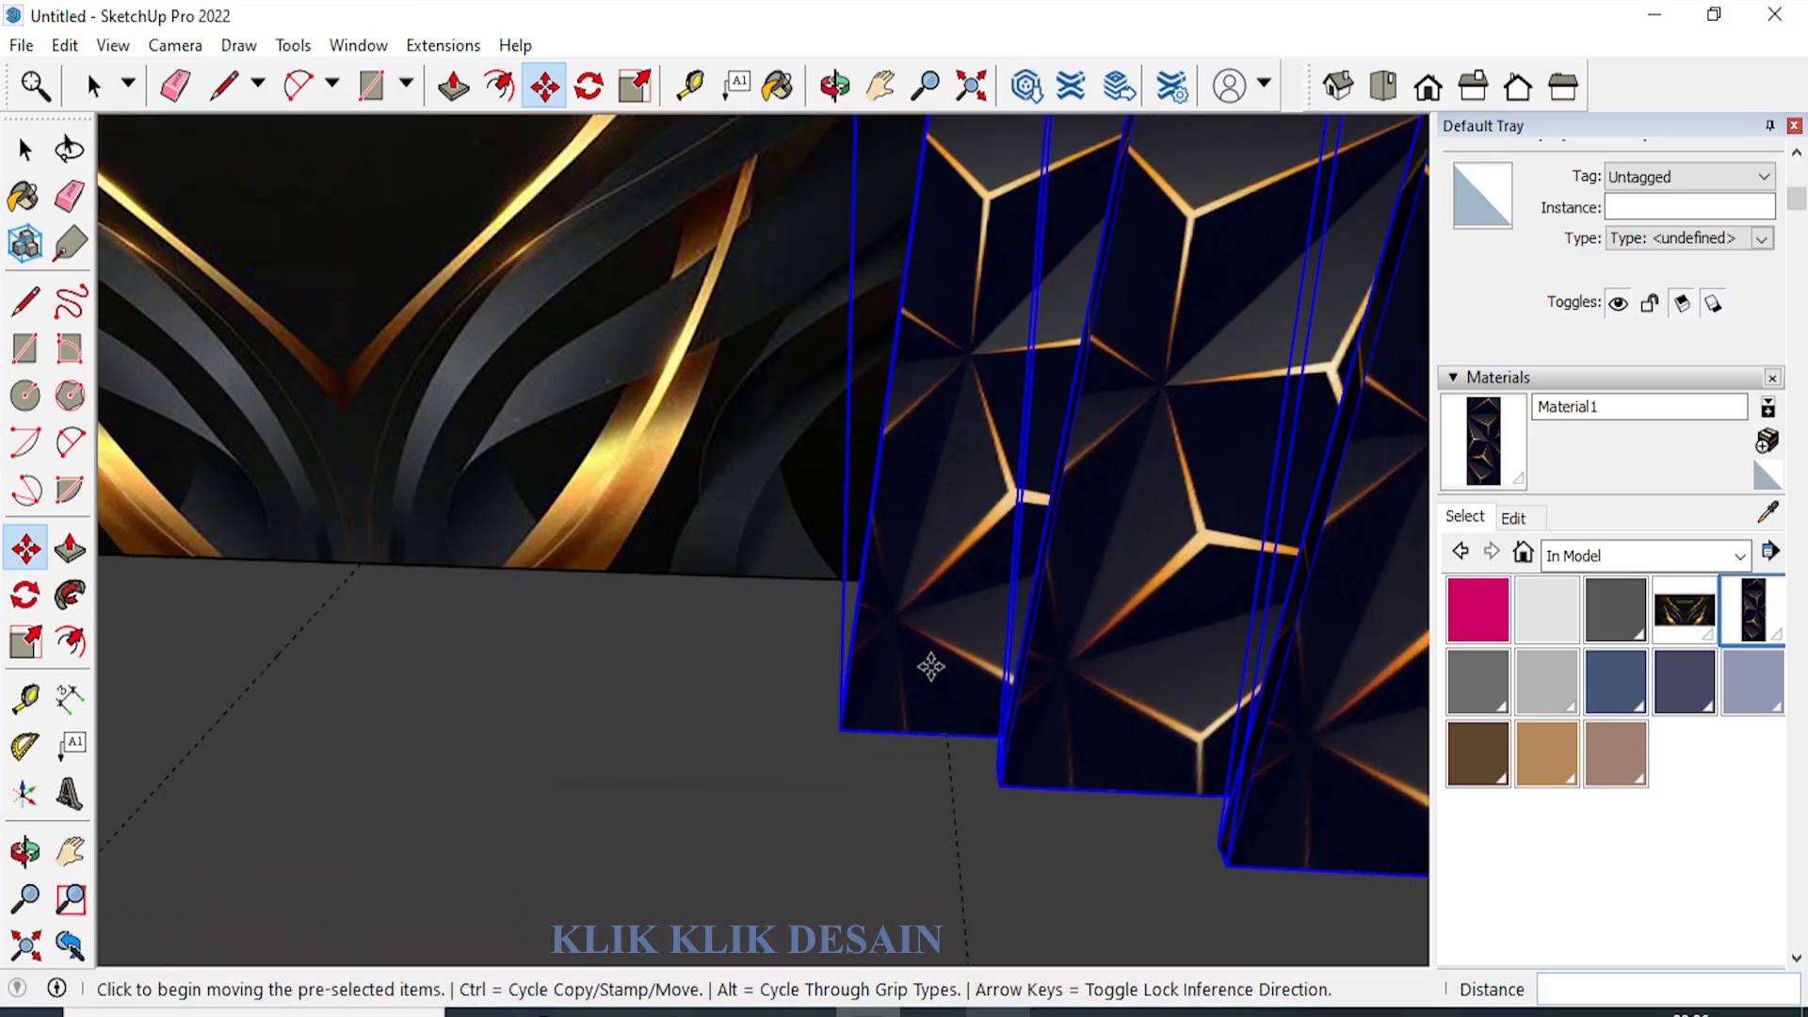
# Examine the stage from the front, checking both wing rows against the backdrop and the platform's front face.
pyautogui.scroll(-6, 930, 667)
pyautogui.click(25, 852)
pyautogui.moveTo(731, 493); pyautogui.dragTo(731, 649, button='middle')
pyautogui.scroll(-2, 867, 634)
pyautogui.scroll(2, 848, 621)
pyautogui.moveTo(847, 621); pyautogui.dragTo(861, 611, button='middle')
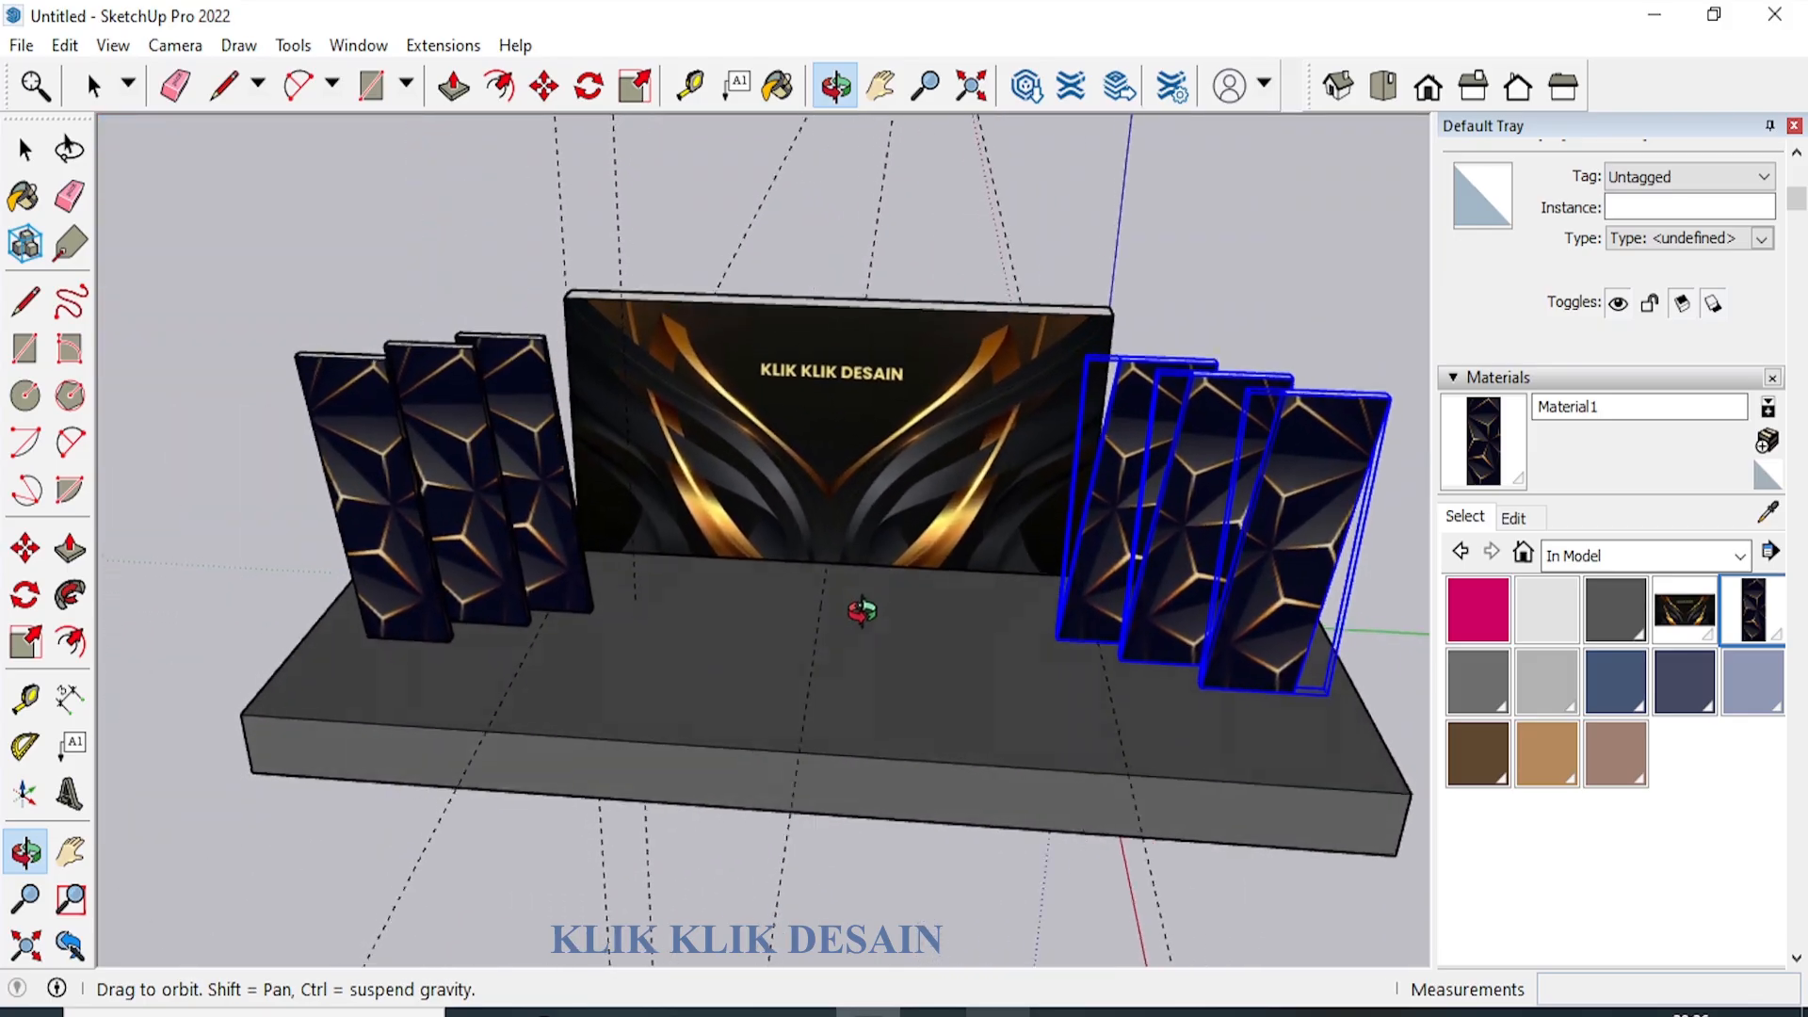
pyautogui.scroll(-4, 860, 734)
pyautogui.scroll(6, 801, 730)
pyautogui.moveTo(801, 729); pyautogui.dragTo(783, 540)
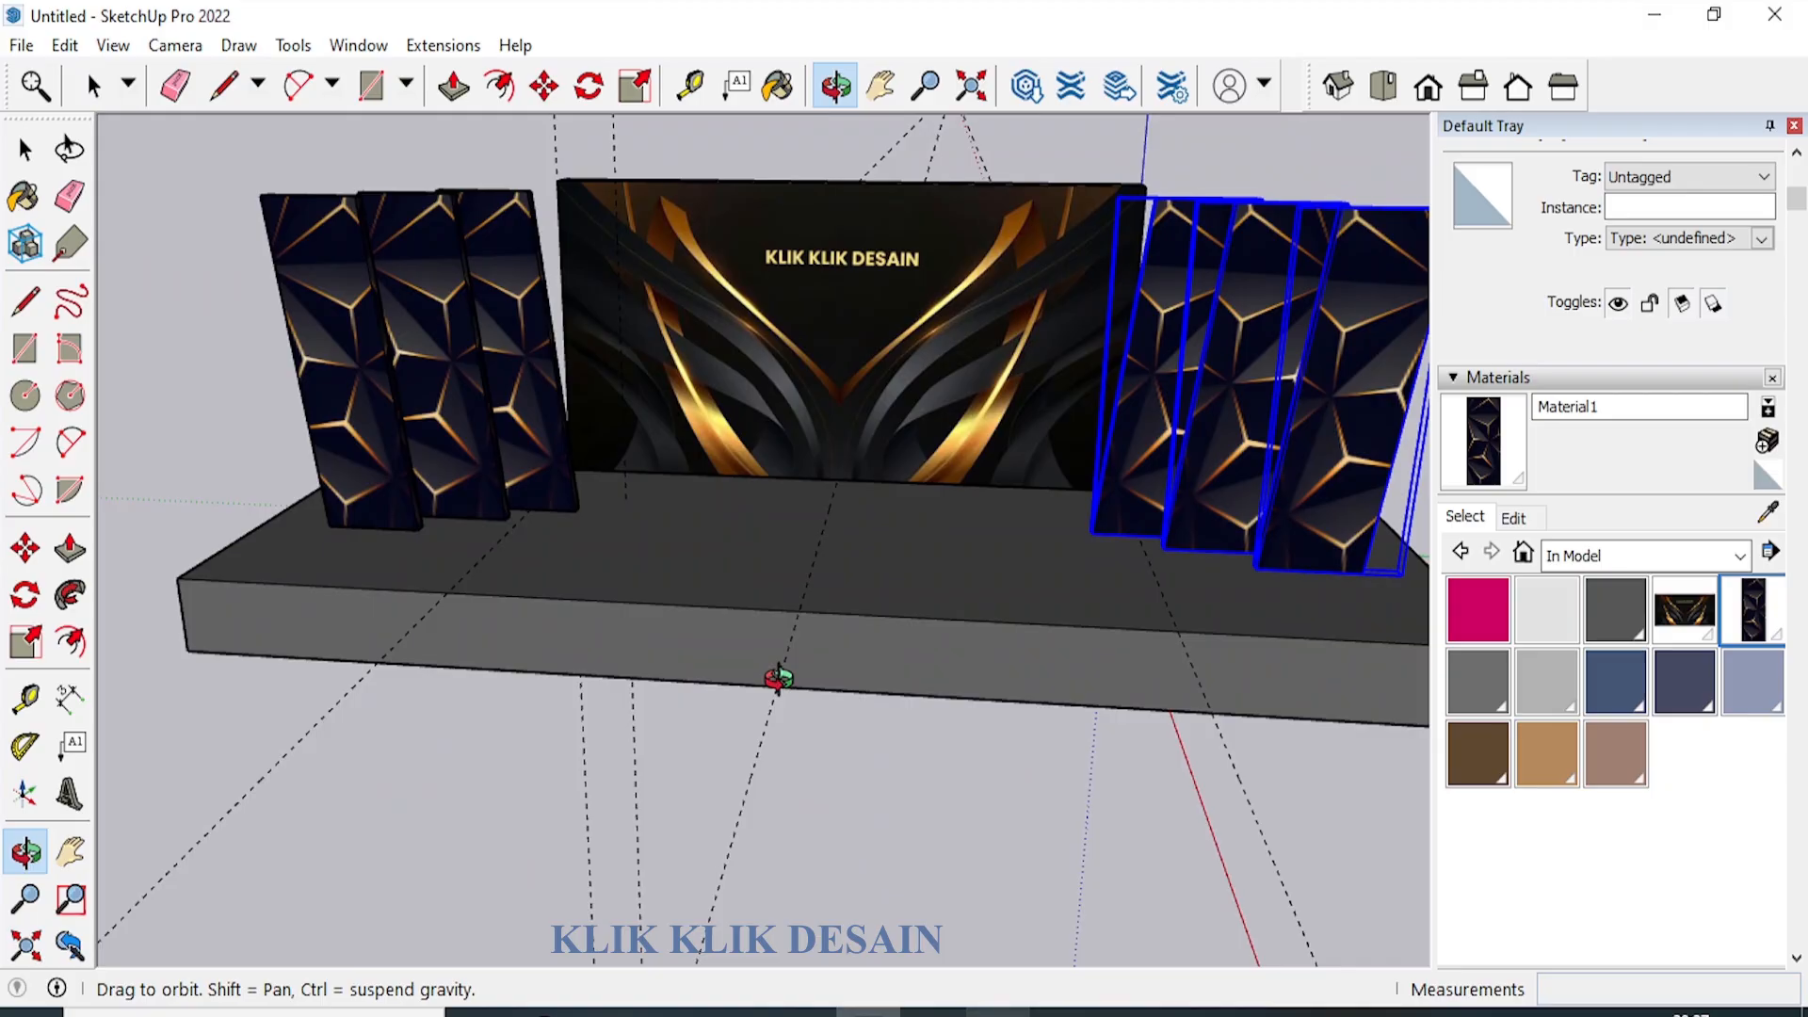
pyautogui.scroll(3, 779, 676)
pyautogui.moveTo(795, 650); pyautogui.dragTo(802, 593)
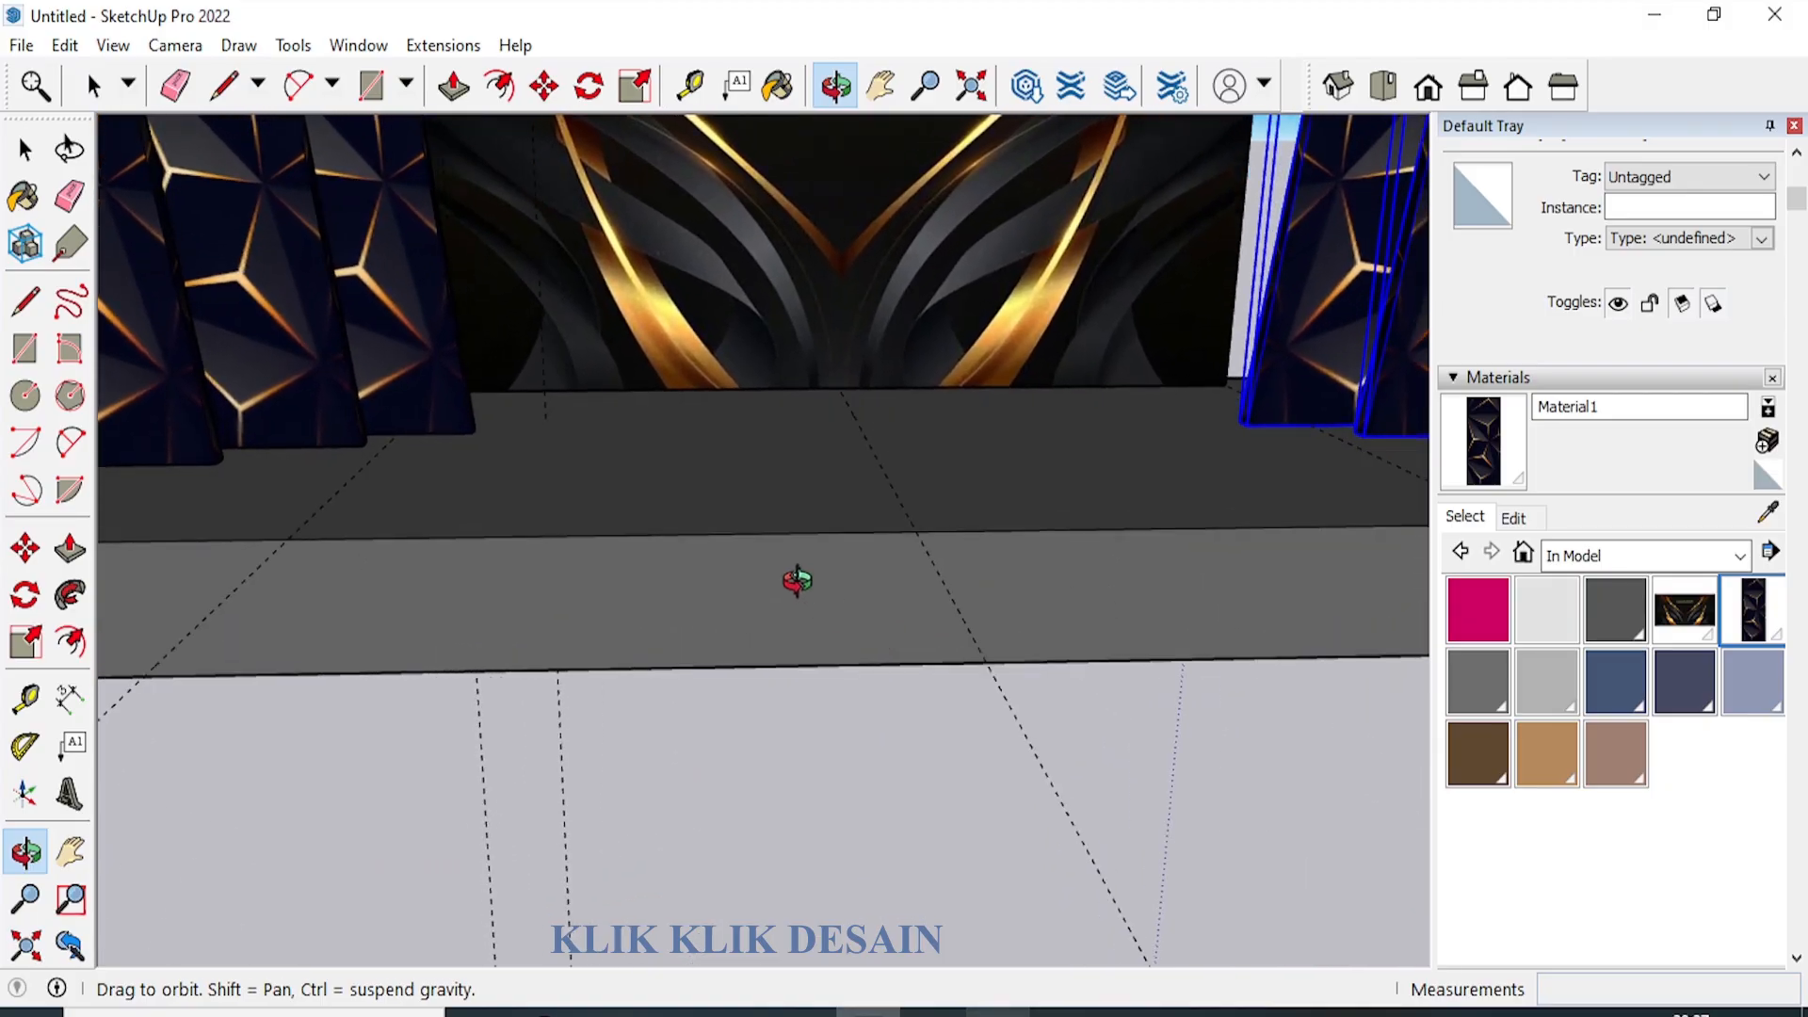
# Draw a vertical line down the platform's front face at the centre guide, from its upper edge to its lower edge.
pyautogui.scroll(-3, 835, 577)
pyautogui.scroll(3, 828, 579)
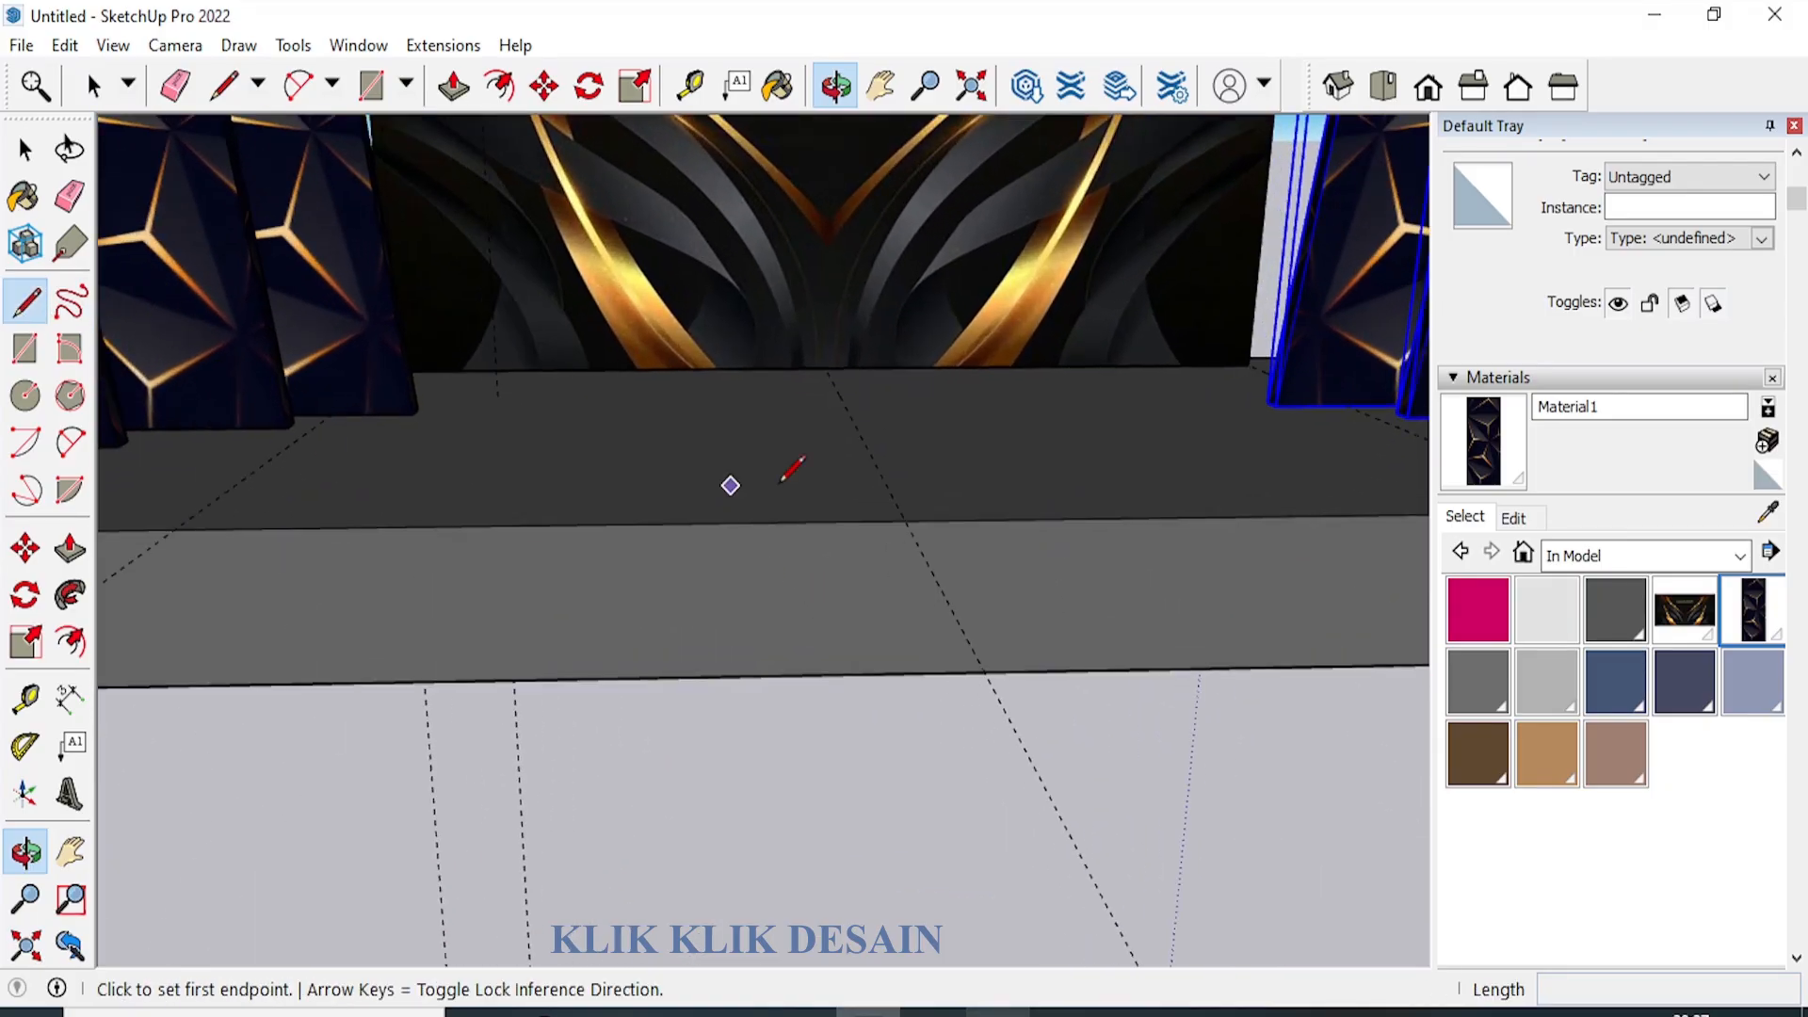
pyautogui.click(905, 521)
pyautogui.click(899, 662)
pyautogui.scroll(-4, 755, 634)
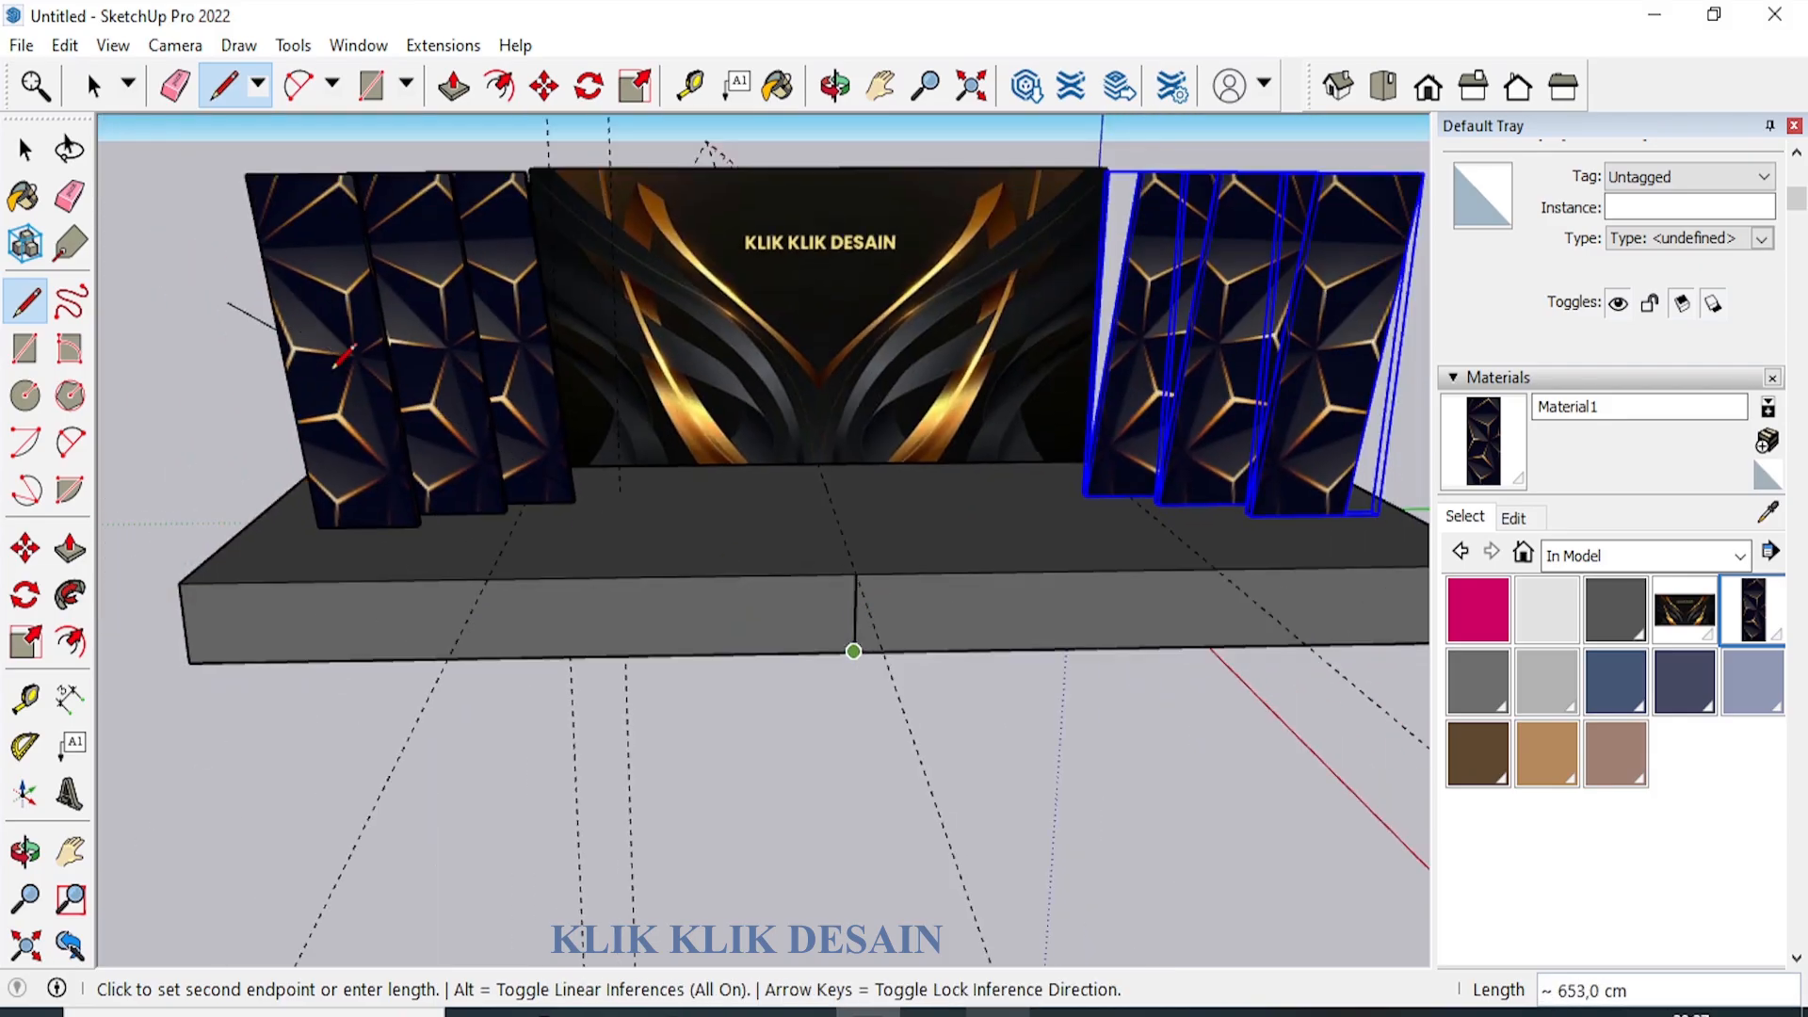
# Add vertical guides on the platform's front face 300 cm to each side of the centre line.
pyautogui.click(24, 852)
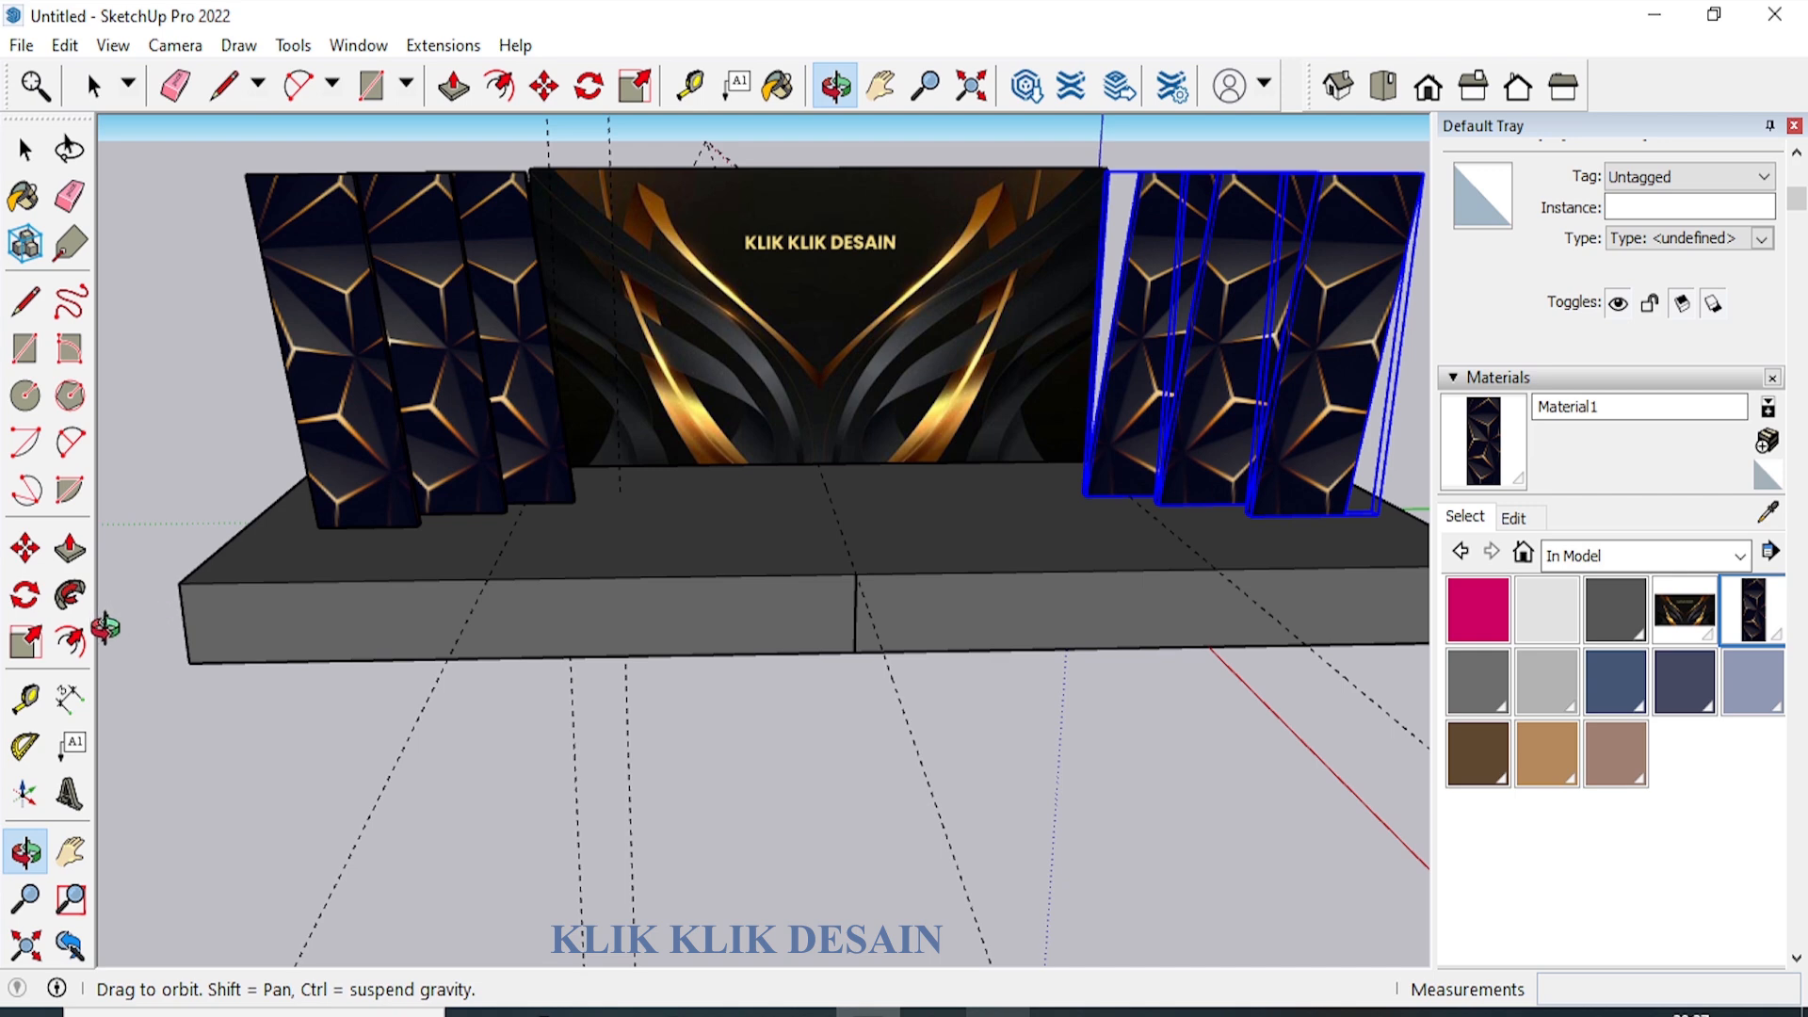
pyautogui.click(40, 708)
pyautogui.scroll(3, 540, 652)
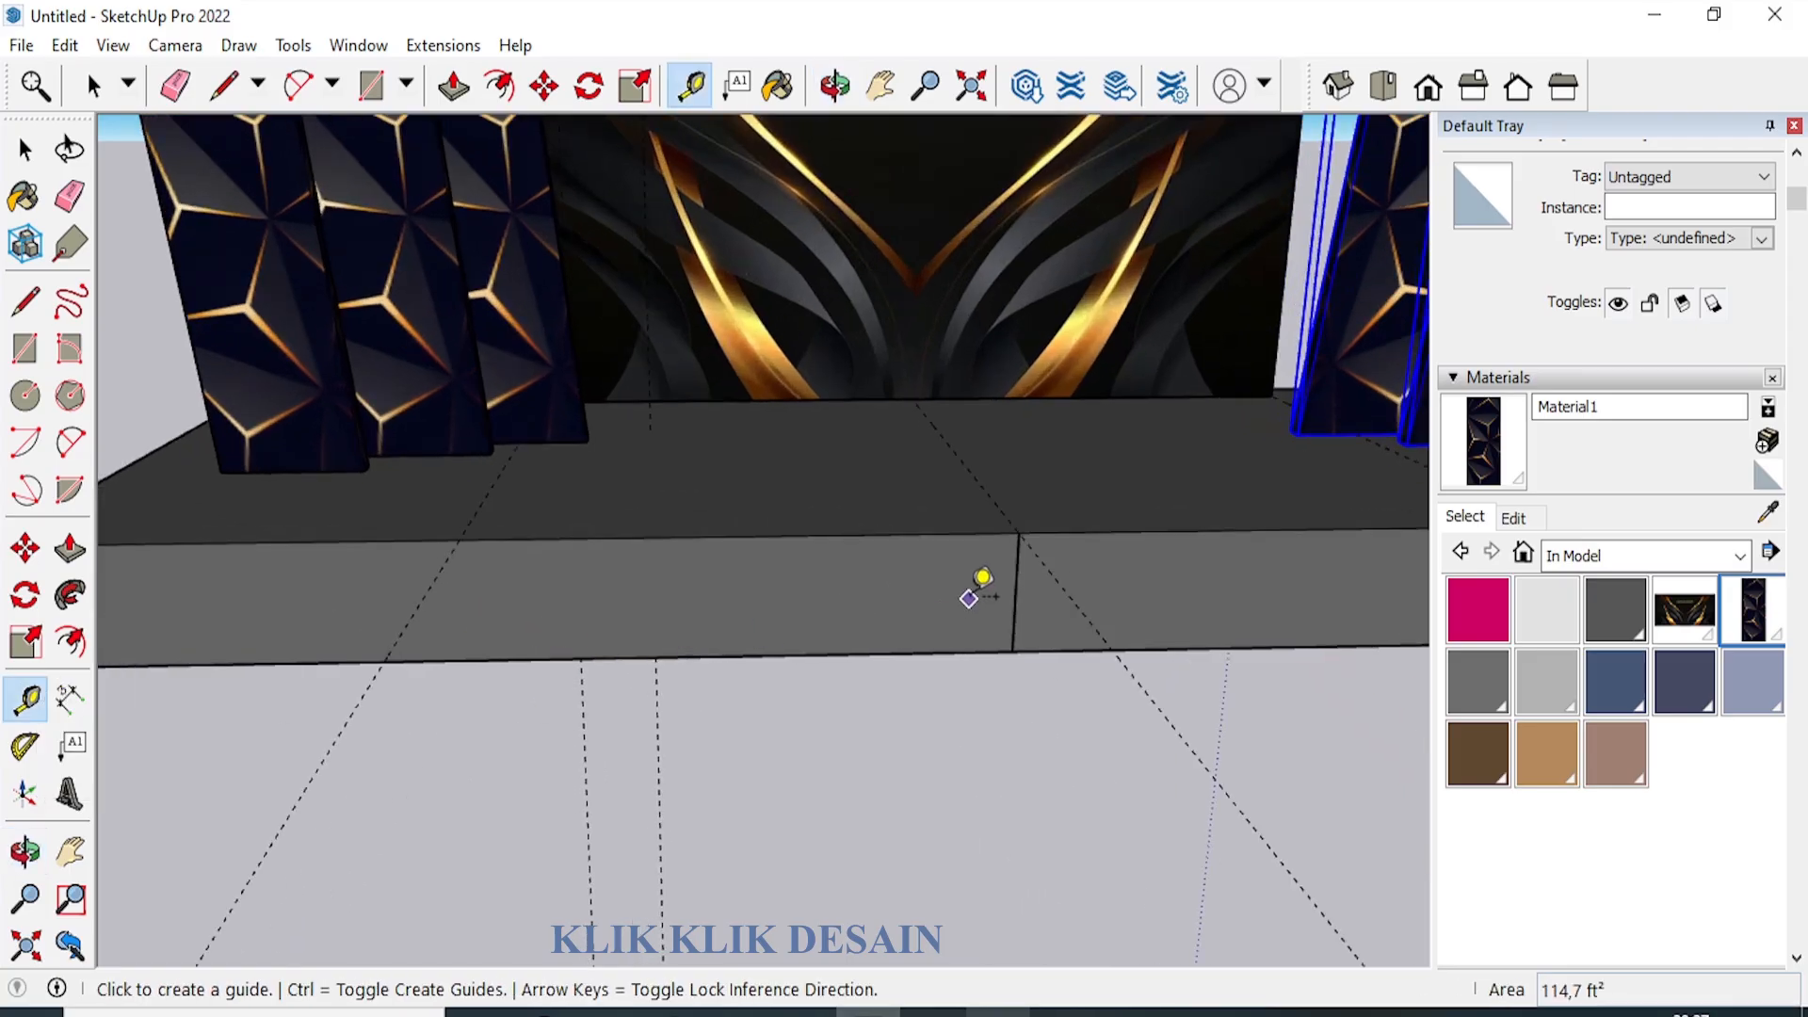
pyautogui.click(1017, 565)
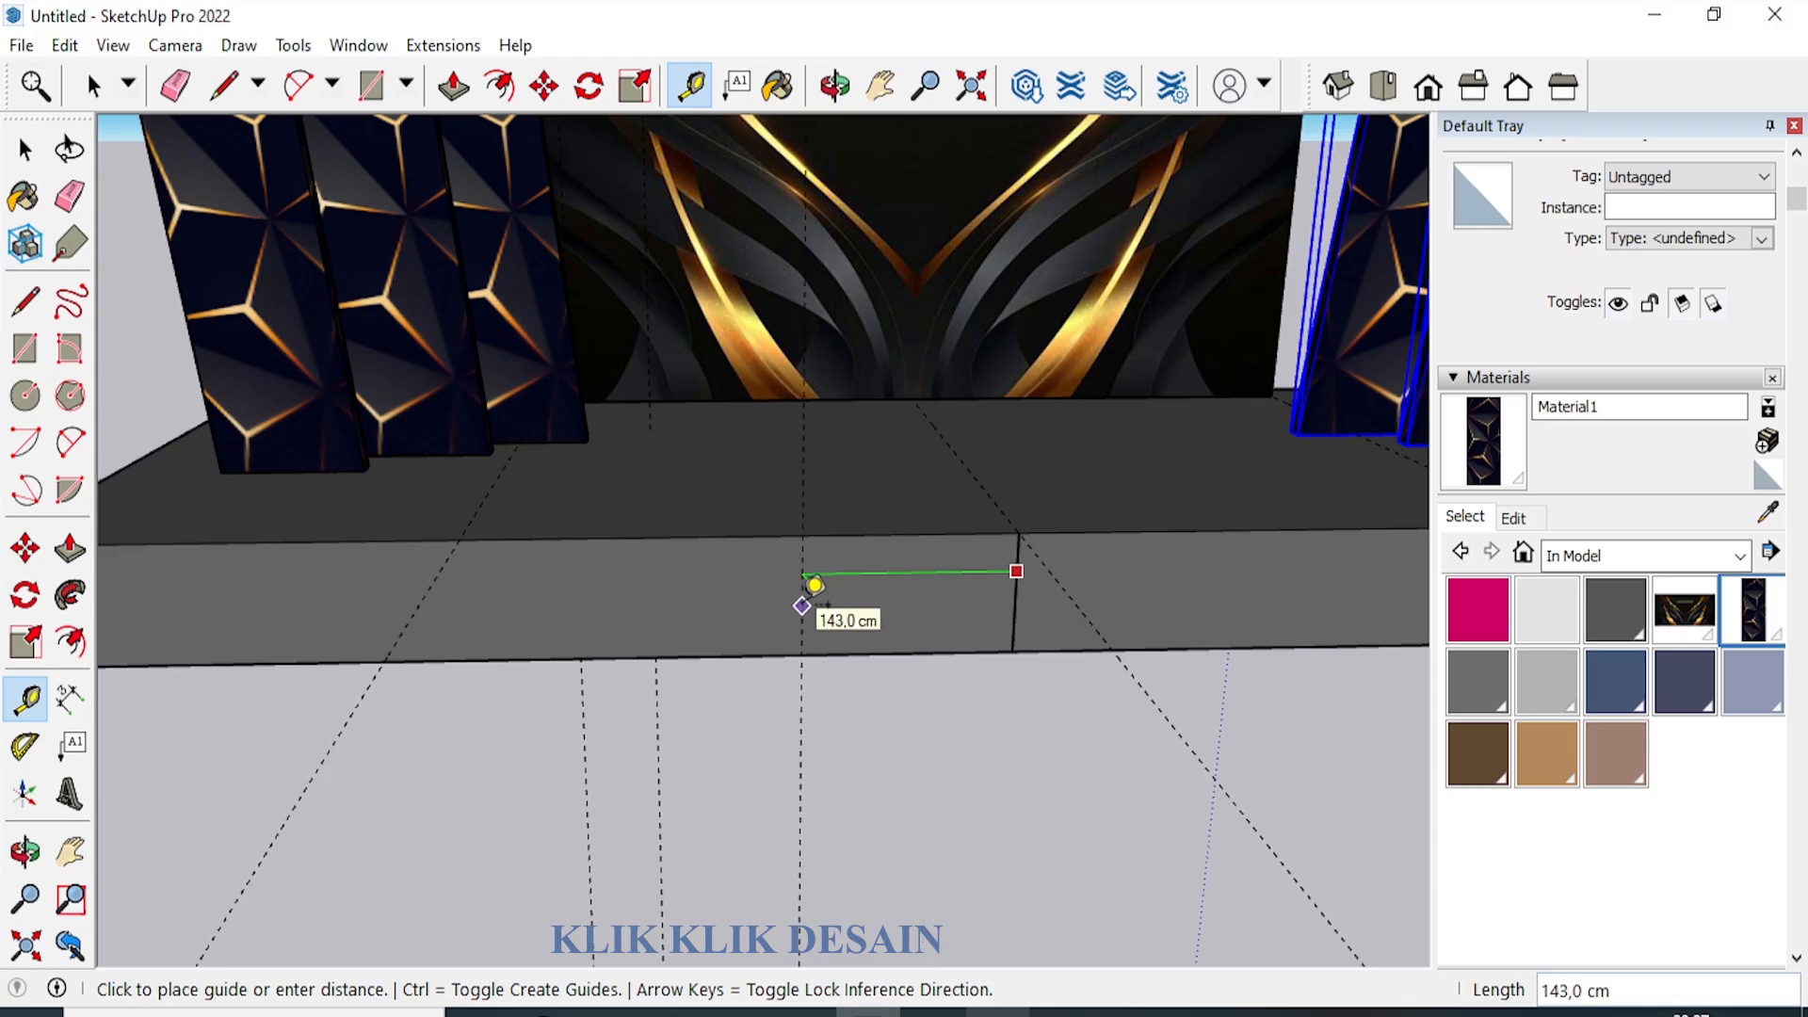
pyautogui.press('Return')
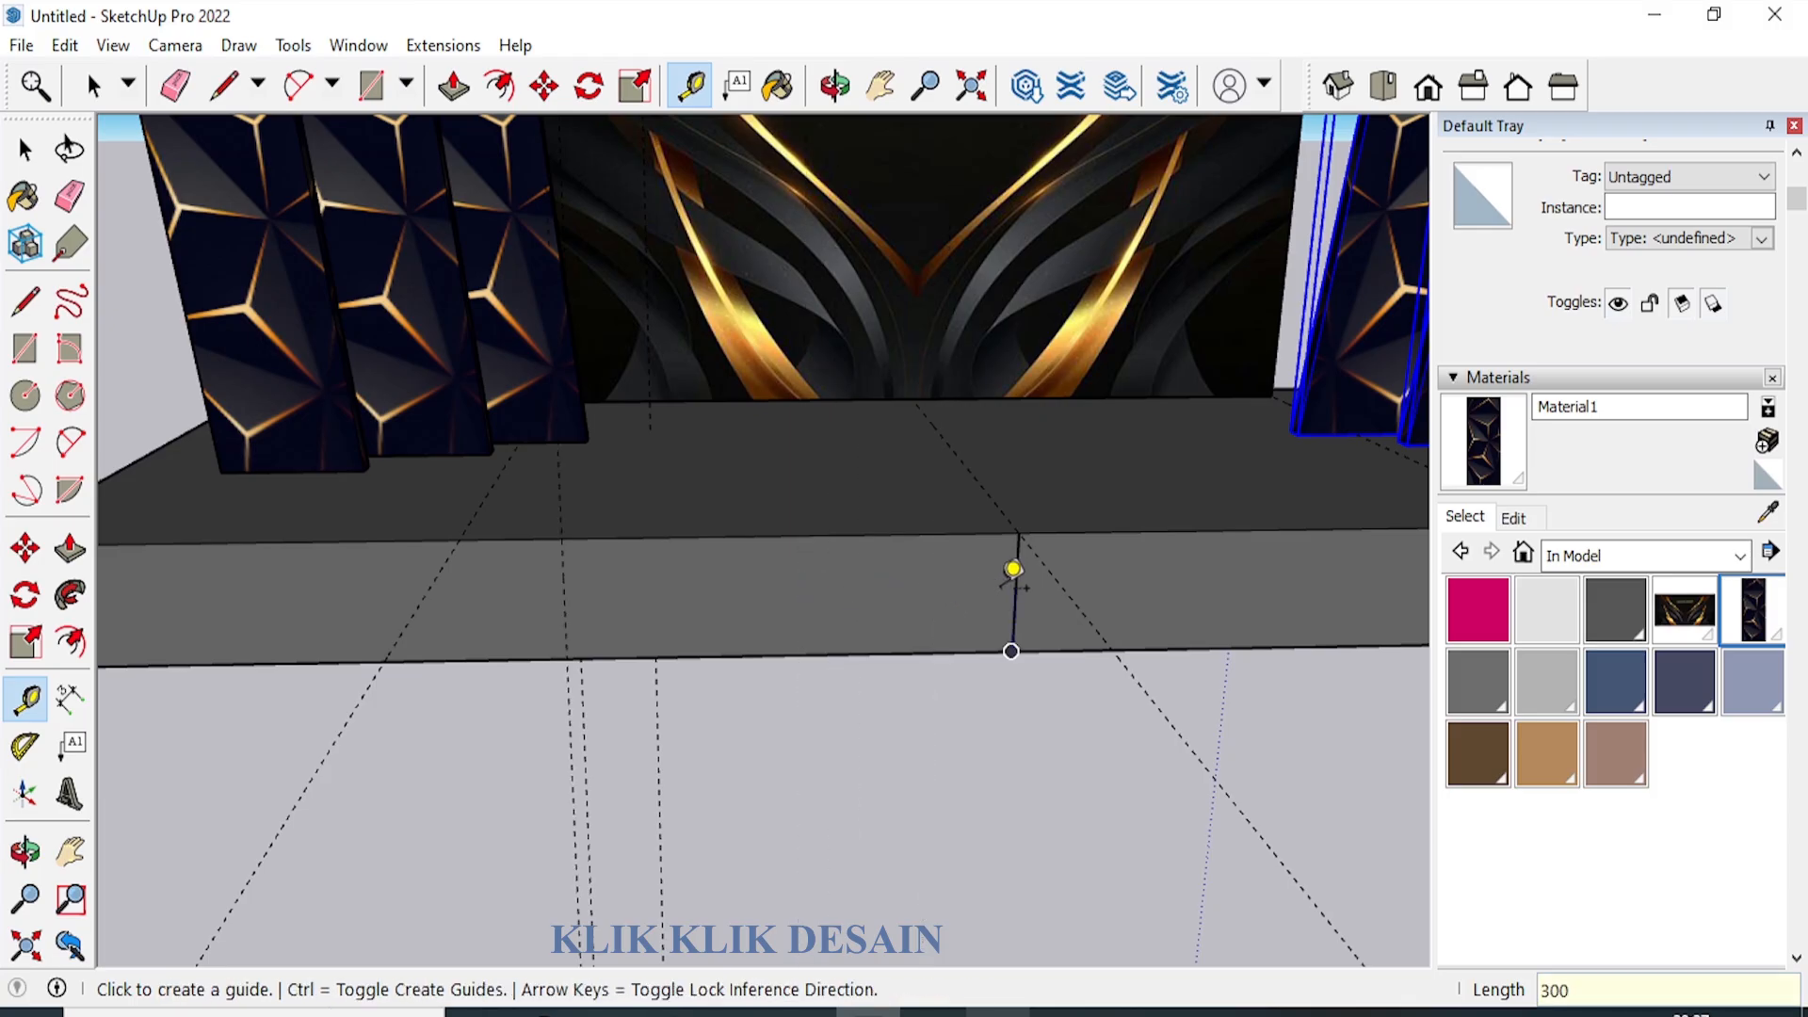
pyautogui.click(1016, 568)
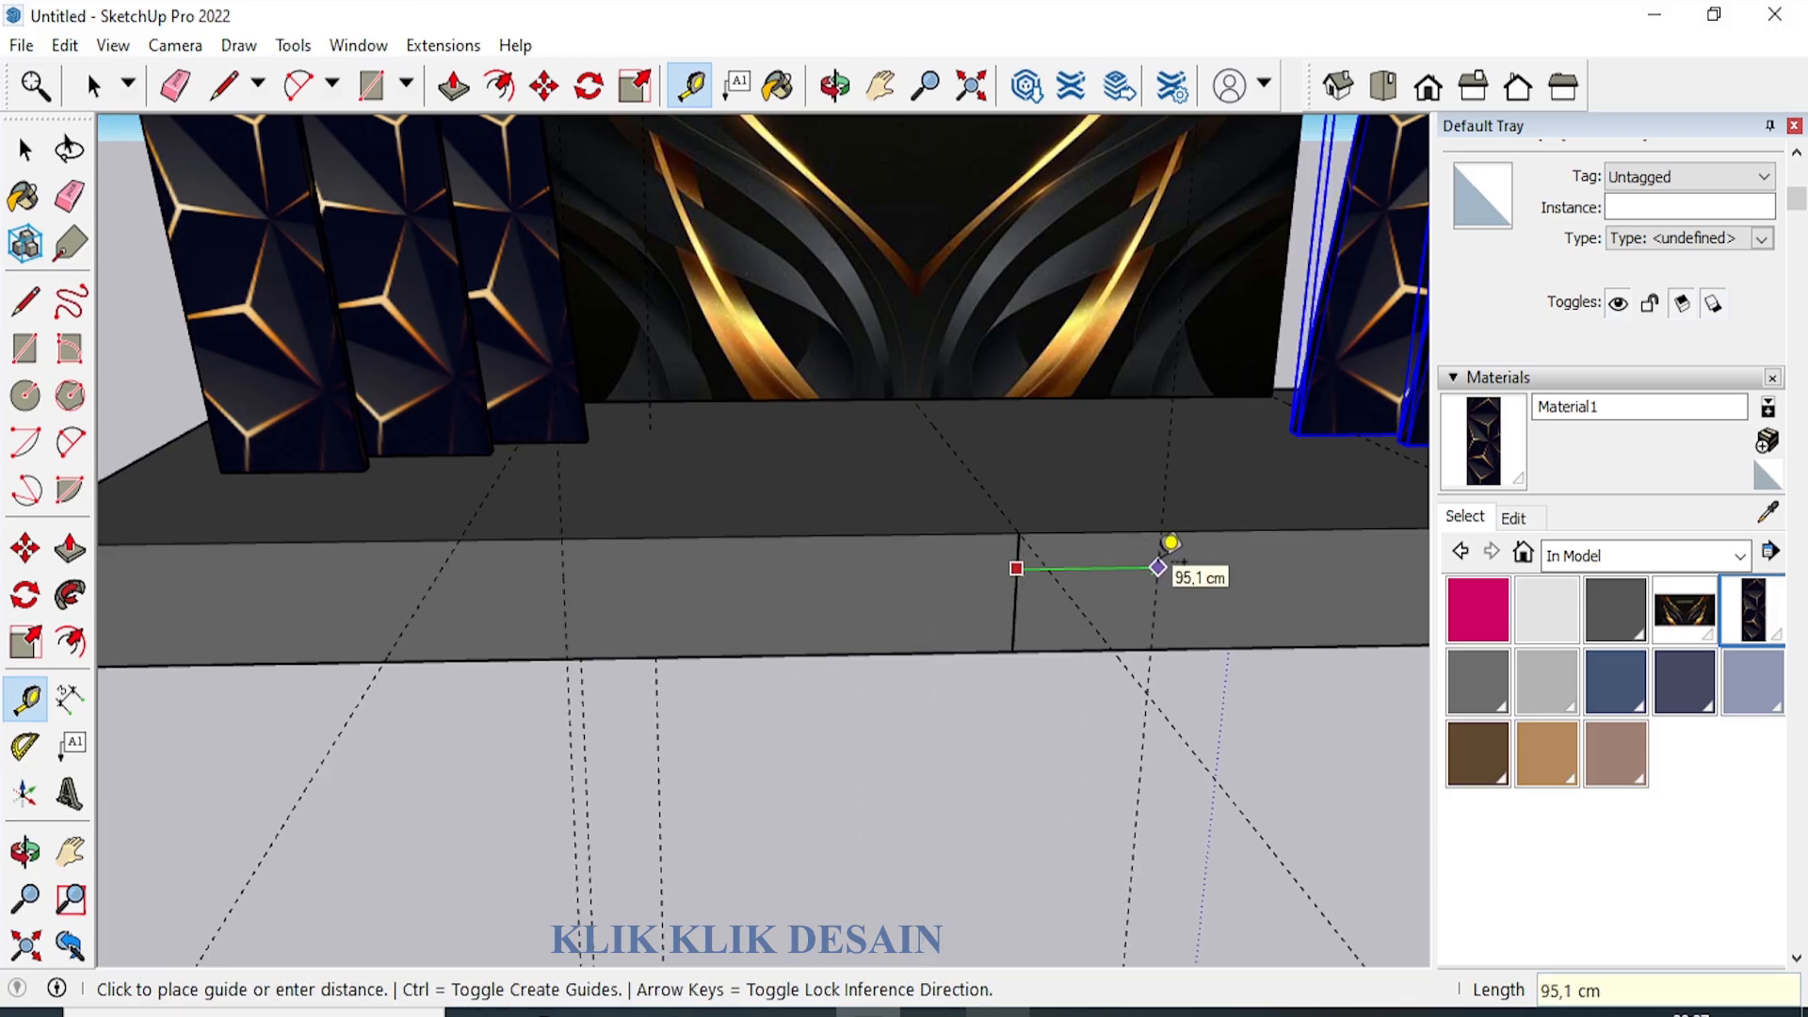
pyautogui.press('Return')
pyautogui.scroll(-3, 763, 637)
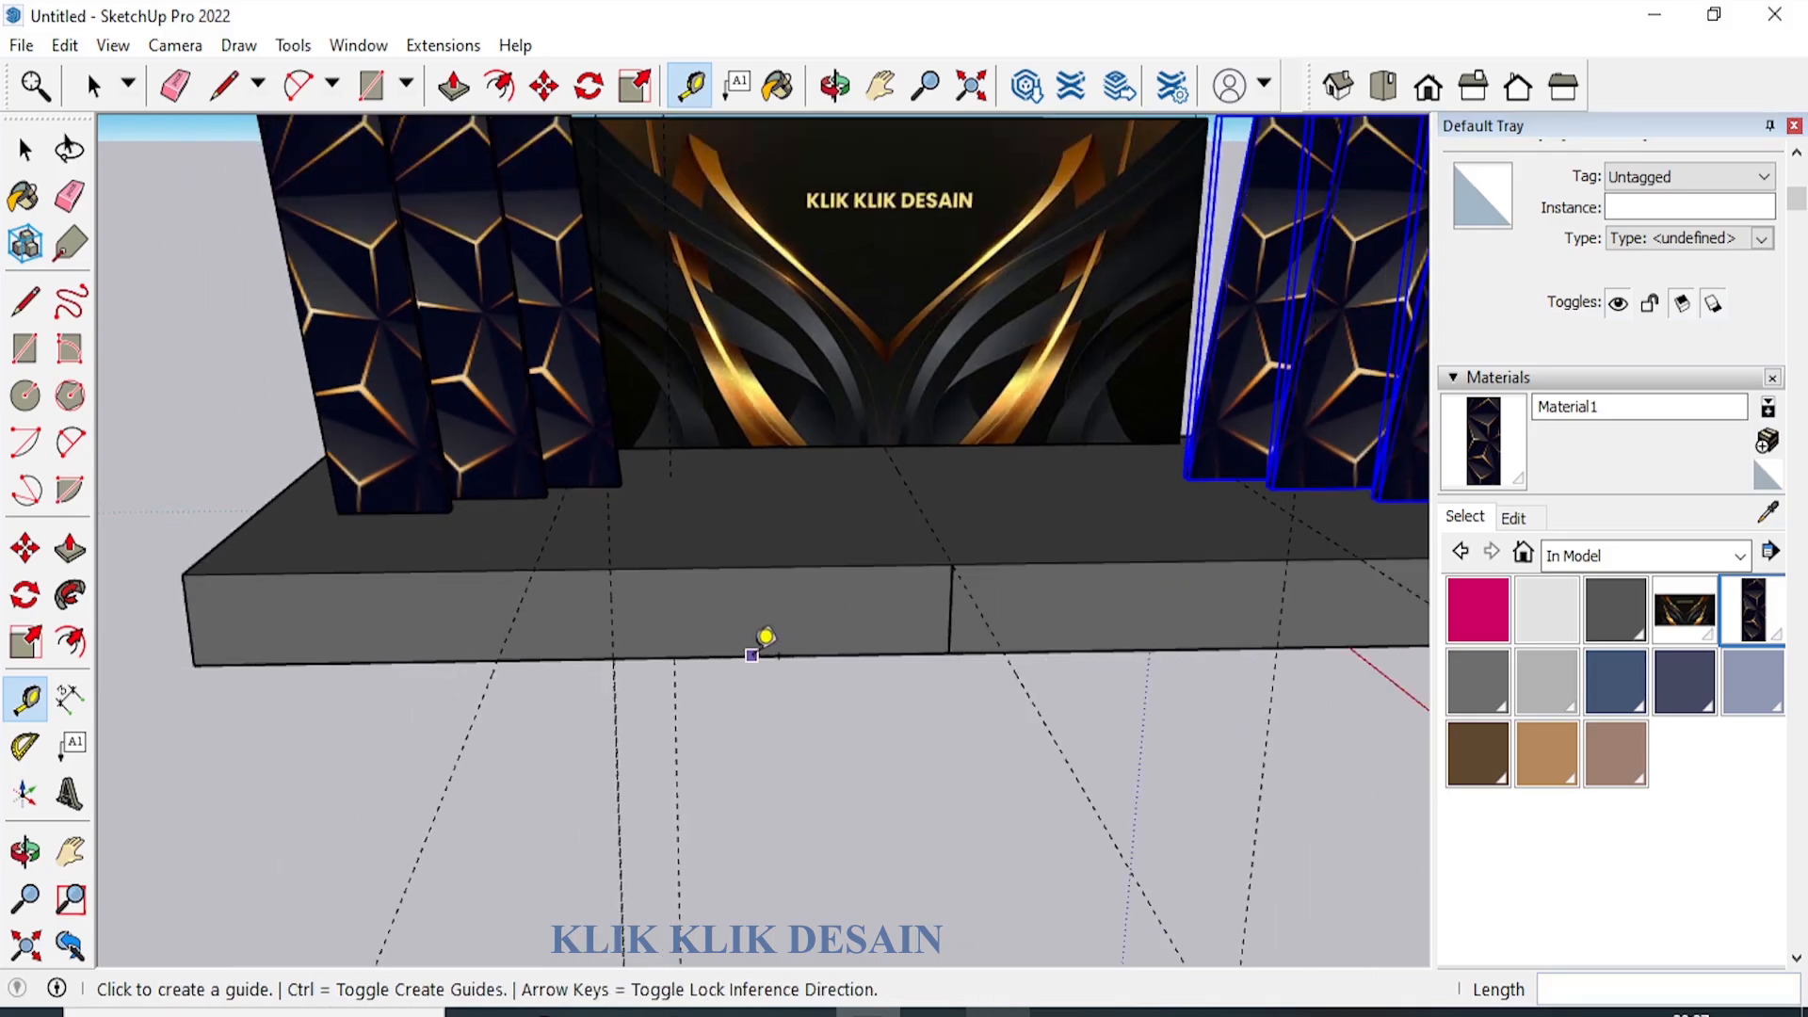
# Draw a 20 cm line downward from the front face's upper edge along one of the 300 cm offset guides.
pyautogui.scroll(6, 638, 589)
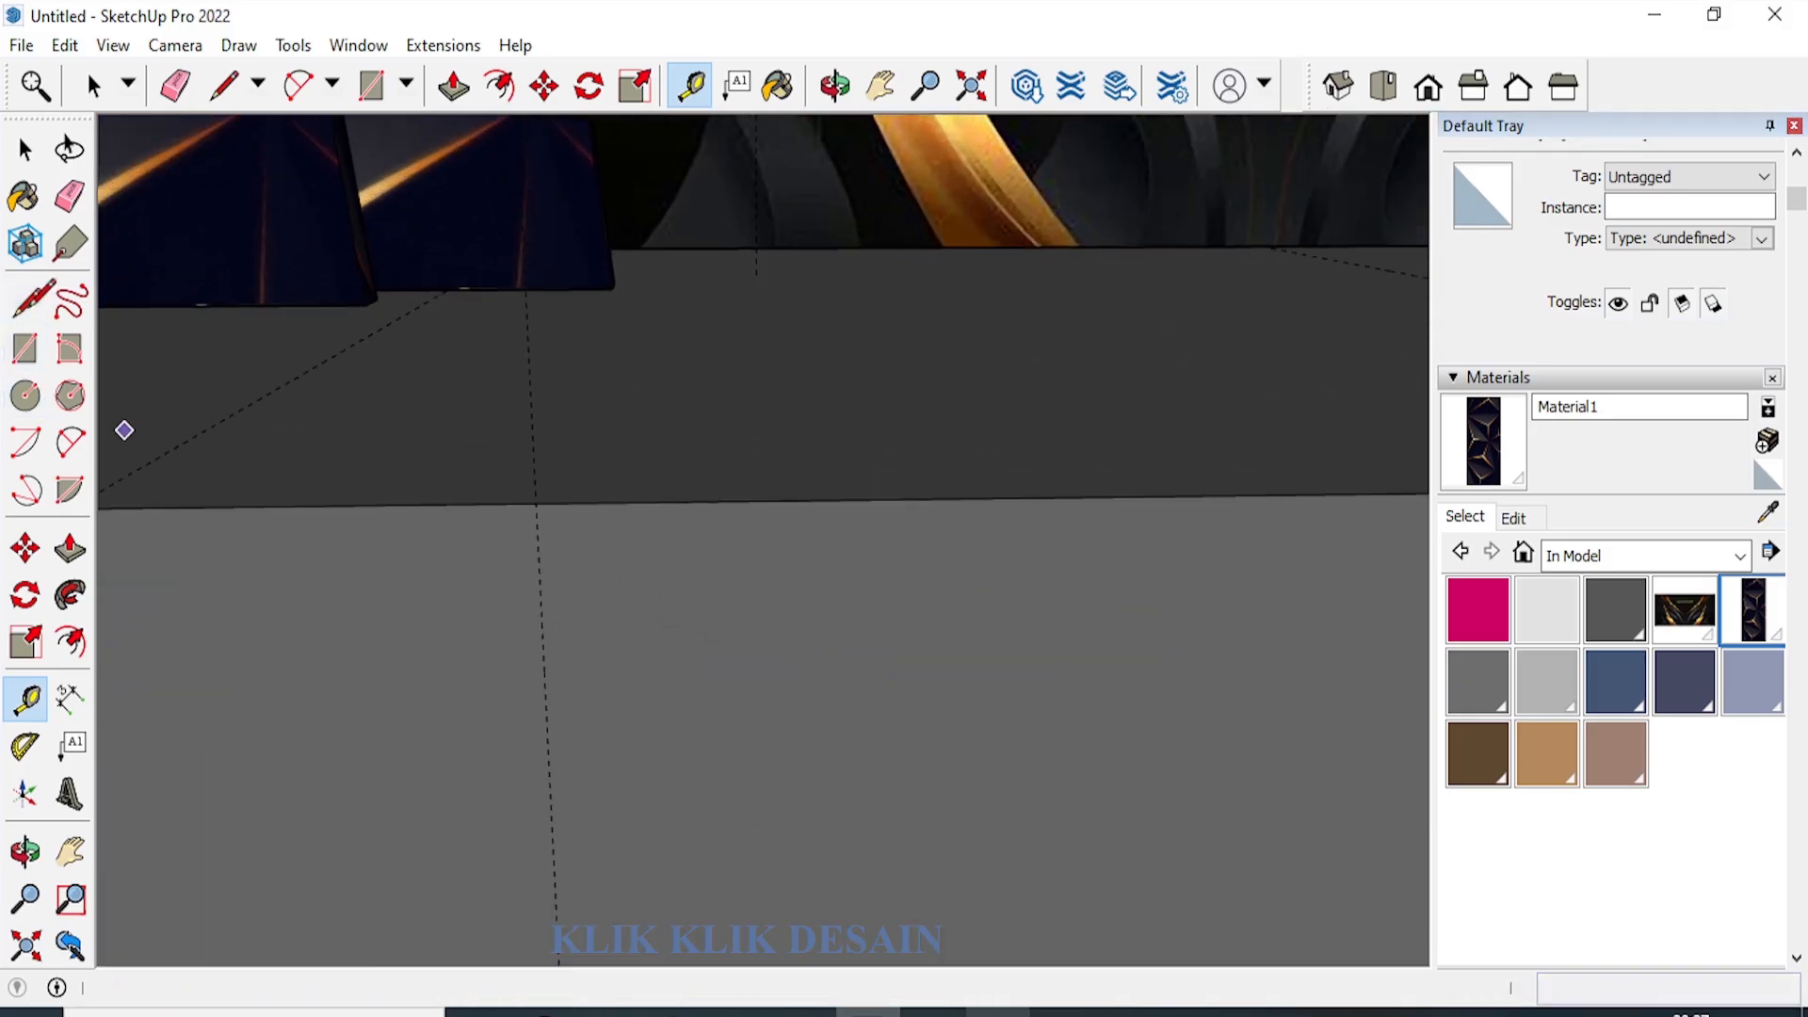
pyautogui.click(26, 301)
pyautogui.click(535, 503)
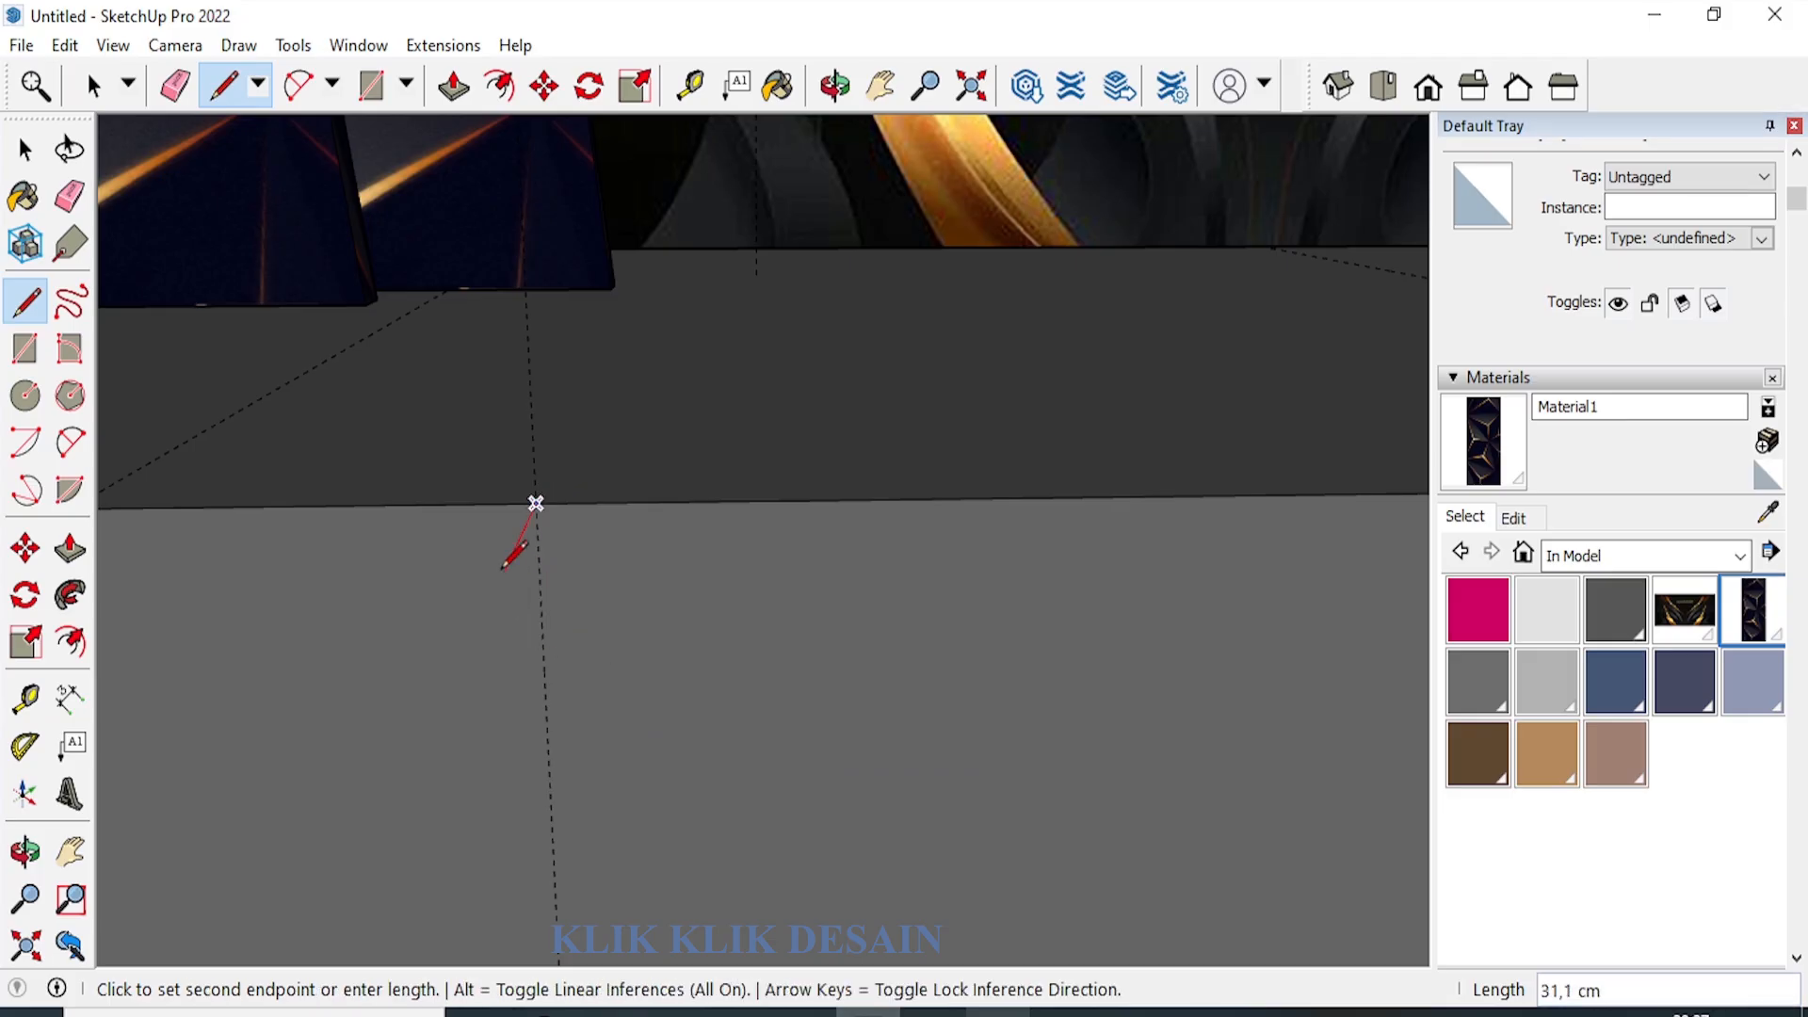
pyautogui.scroll(-4, 517, 528)
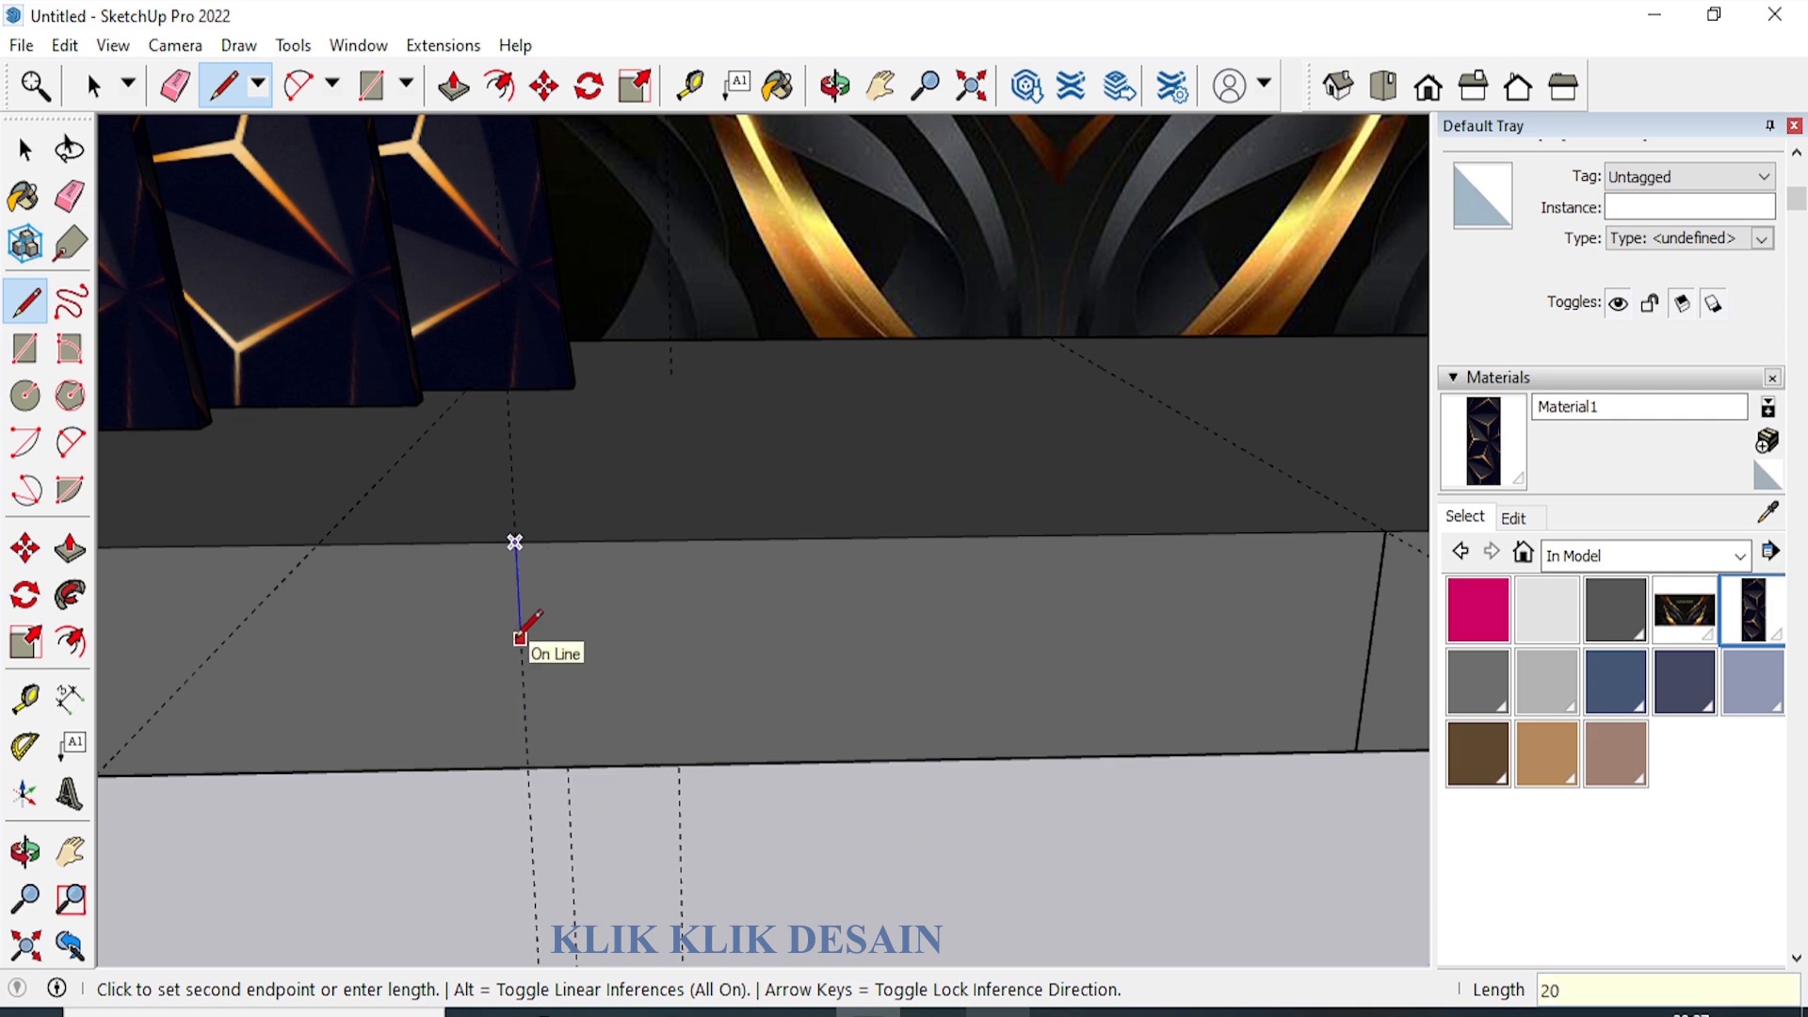
pyautogui.scroll(-2, 443, 635)
pyautogui.scroll(-2, 565, 669)
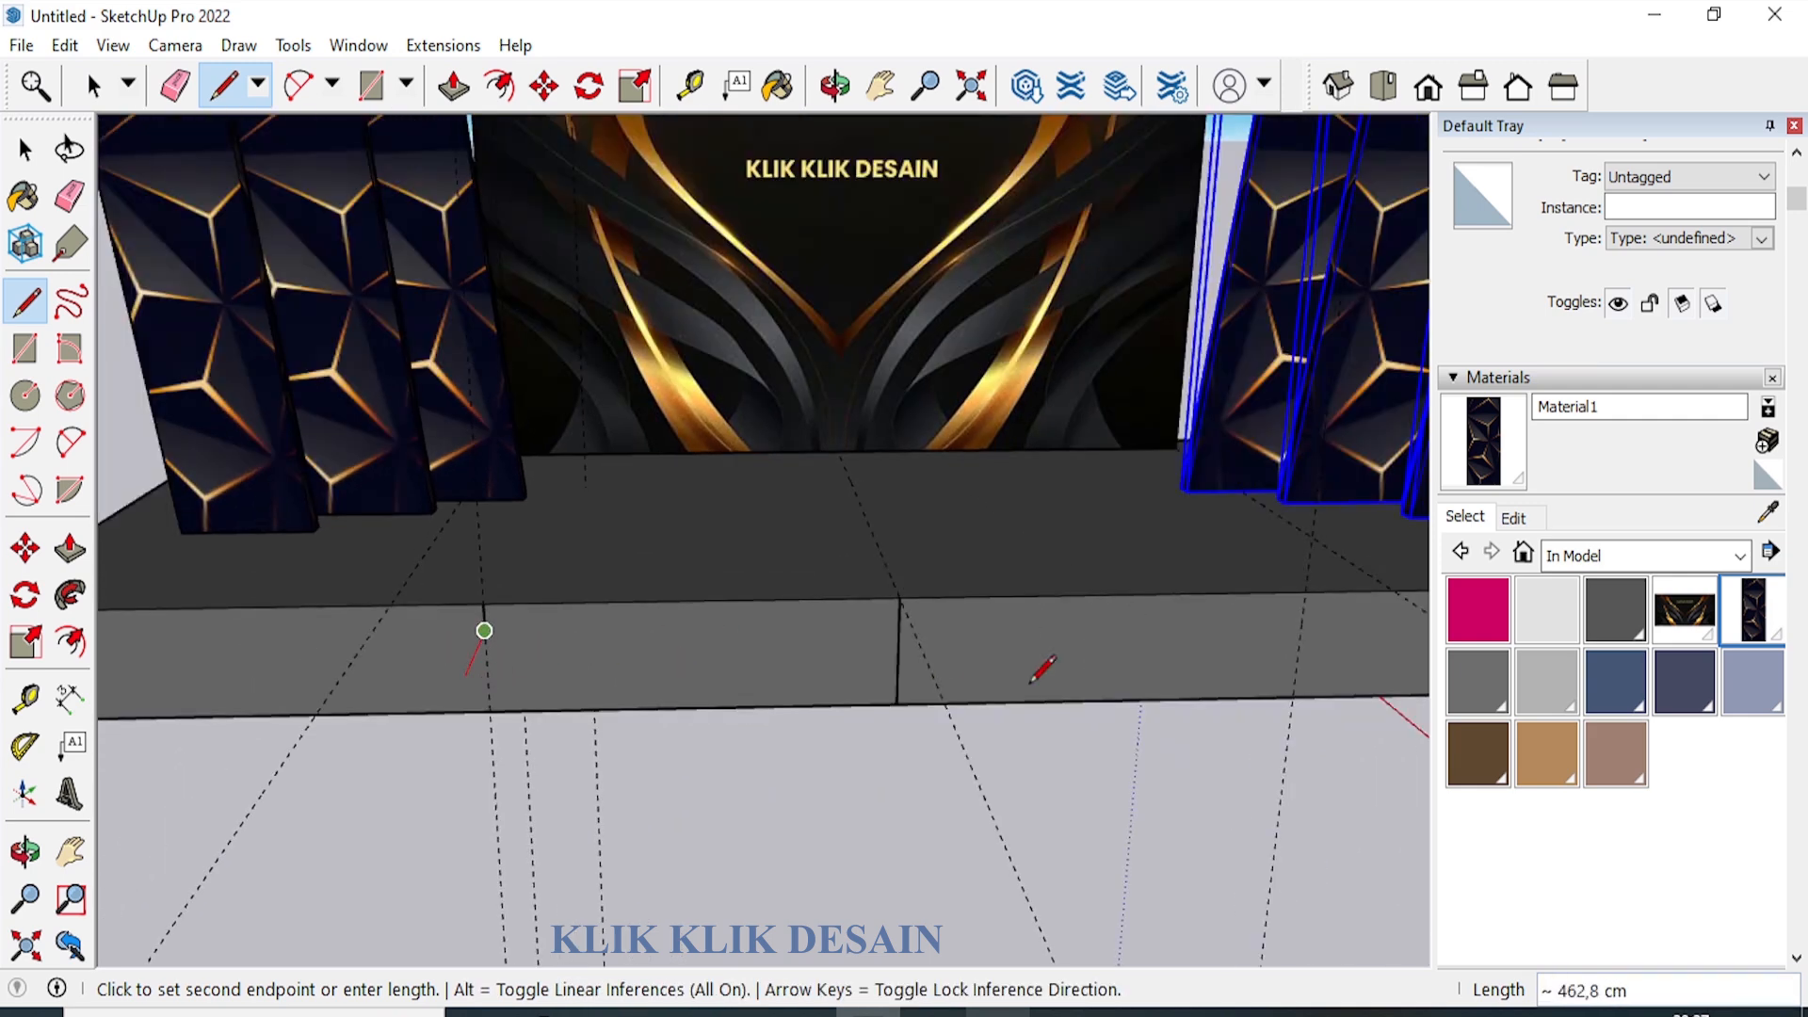
# Complete the 20 cm high strip between the two offset guides, closing its outline along the platform's upper edge.
pyautogui.scroll(-2, 1042, 668)
pyautogui.click(1167, 629)
pyautogui.scroll(3, 1167, 626)
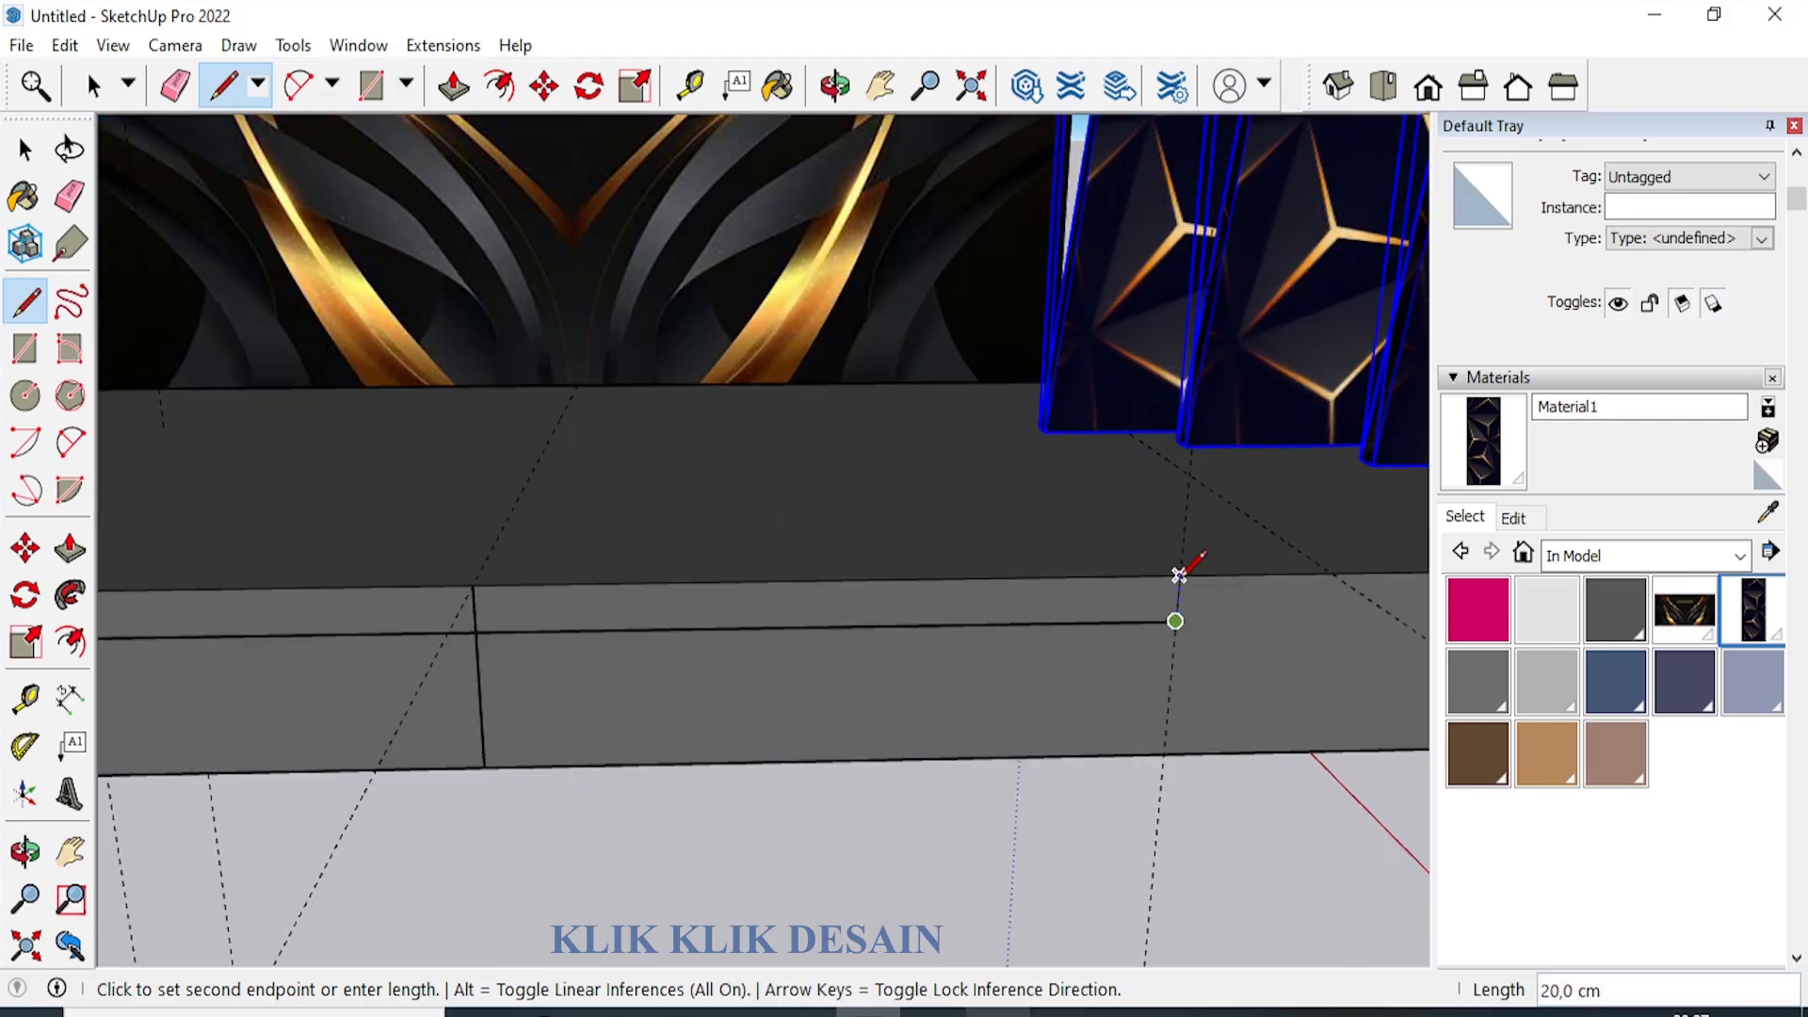
pyautogui.scroll(-2, 1177, 576)
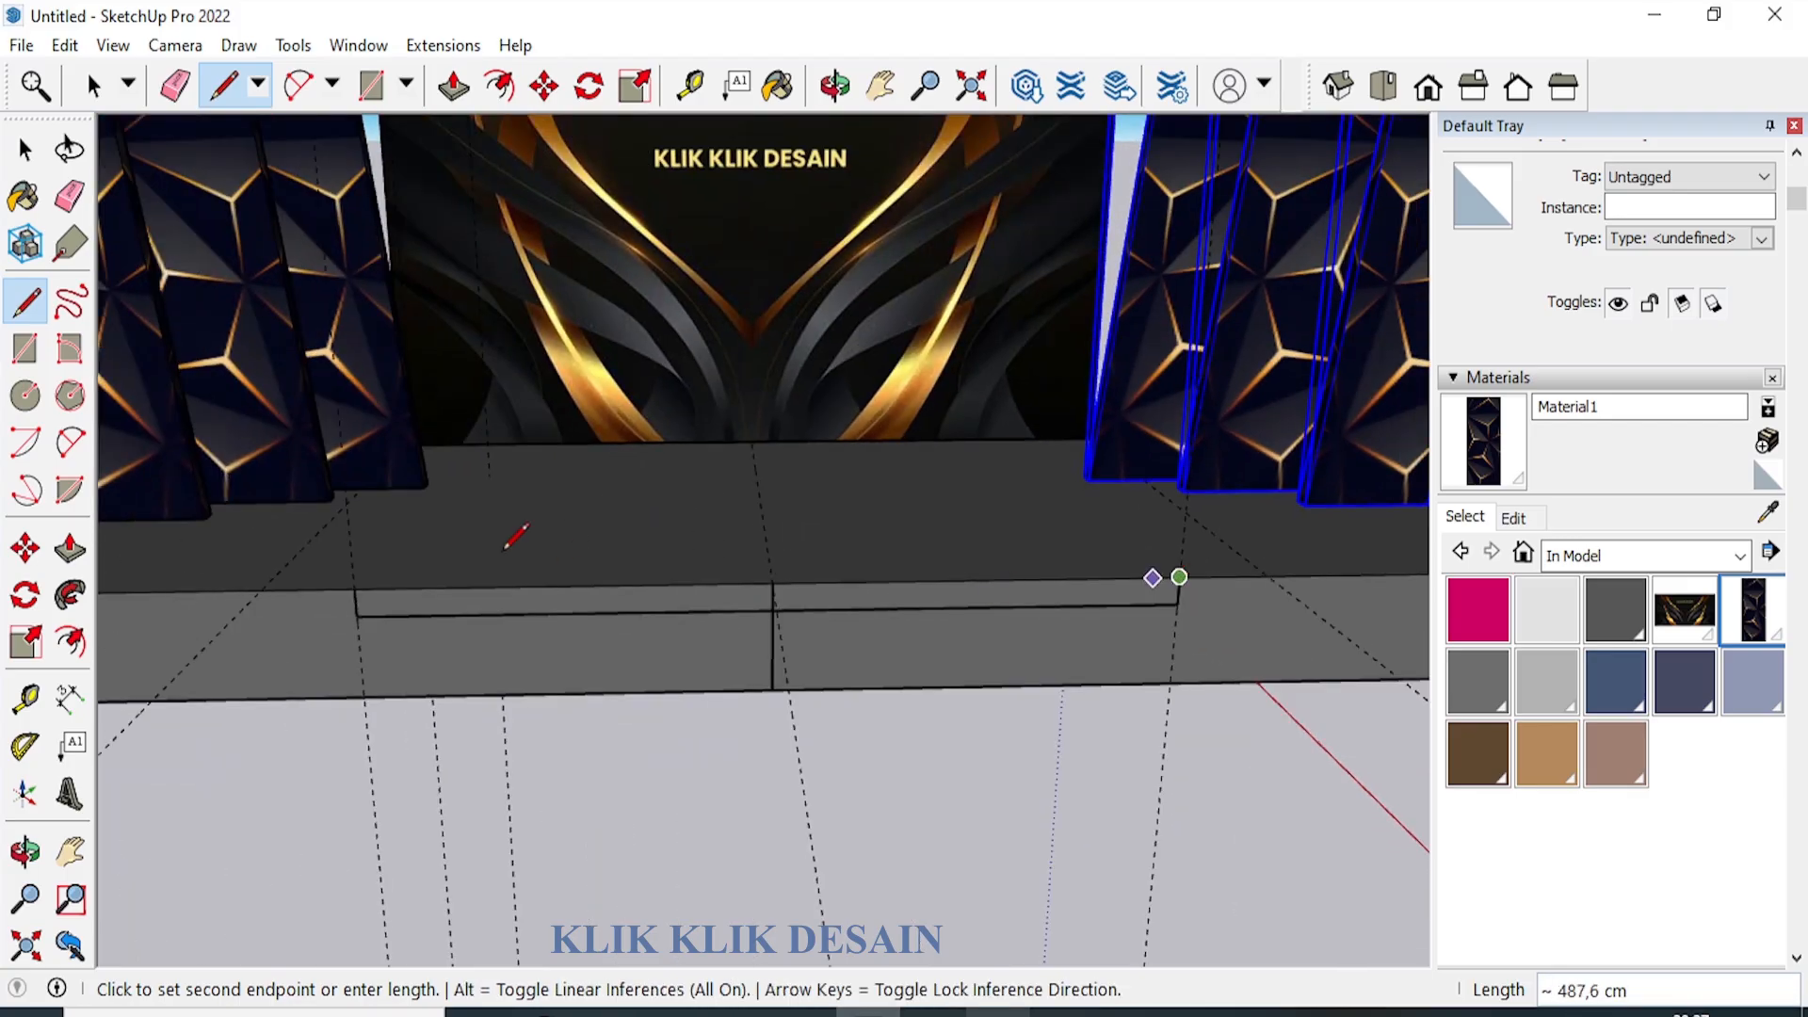
pyautogui.click(353, 588)
pyautogui.click(24, 851)
pyautogui.moveTo(588, 627); pyautogui.dragTo(694, 664)
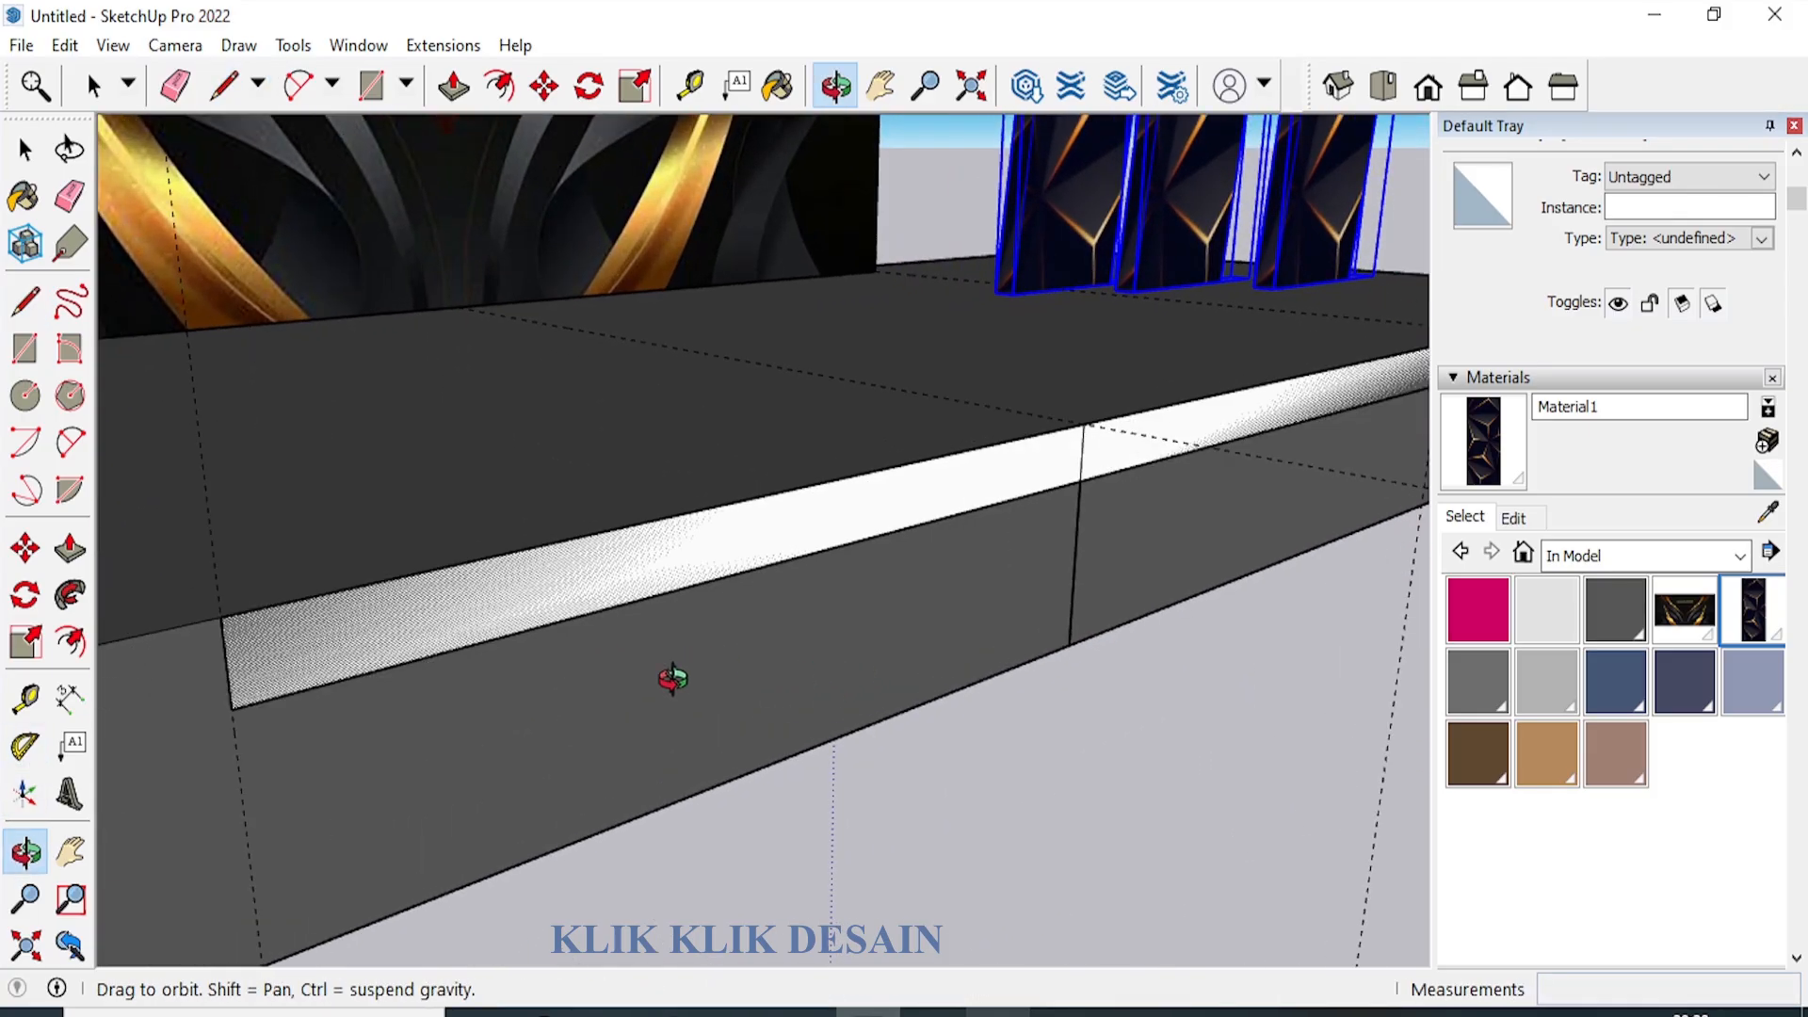
pyautogui.click(70, 548)
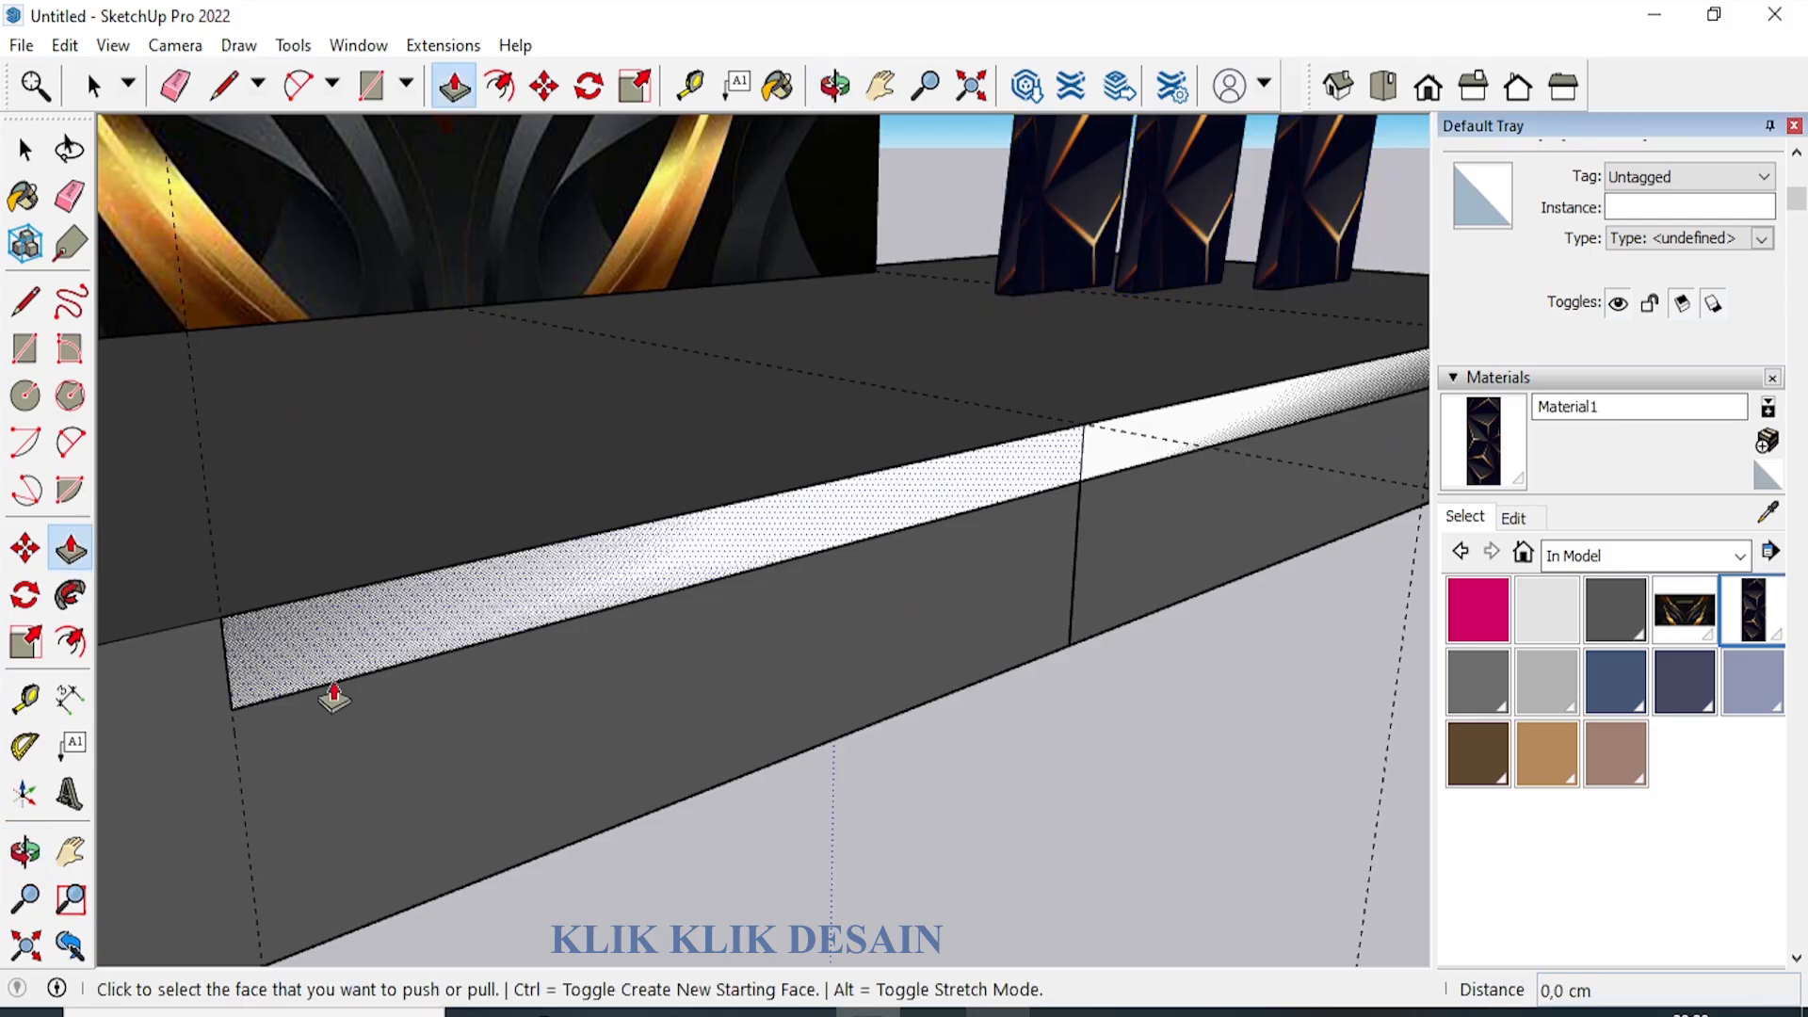
pyautogui.click(399, 652)
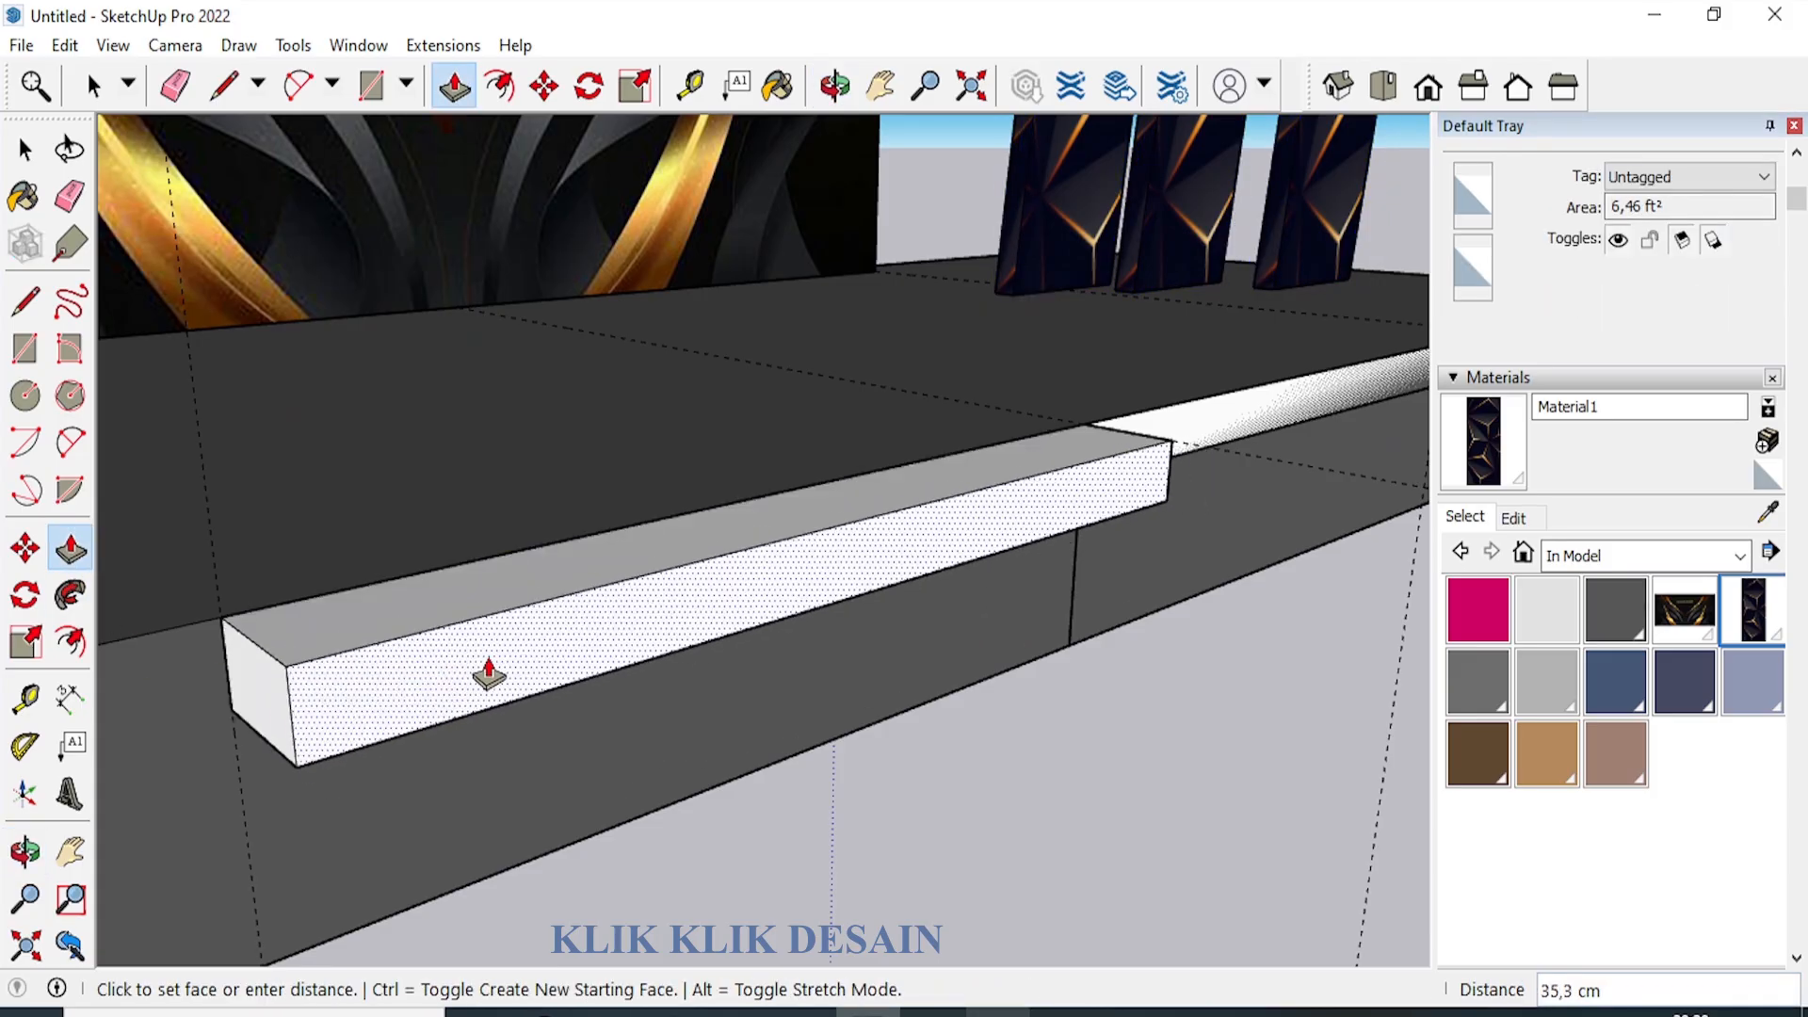
pyautogui.press('Escape')
pyautogui.press('space')
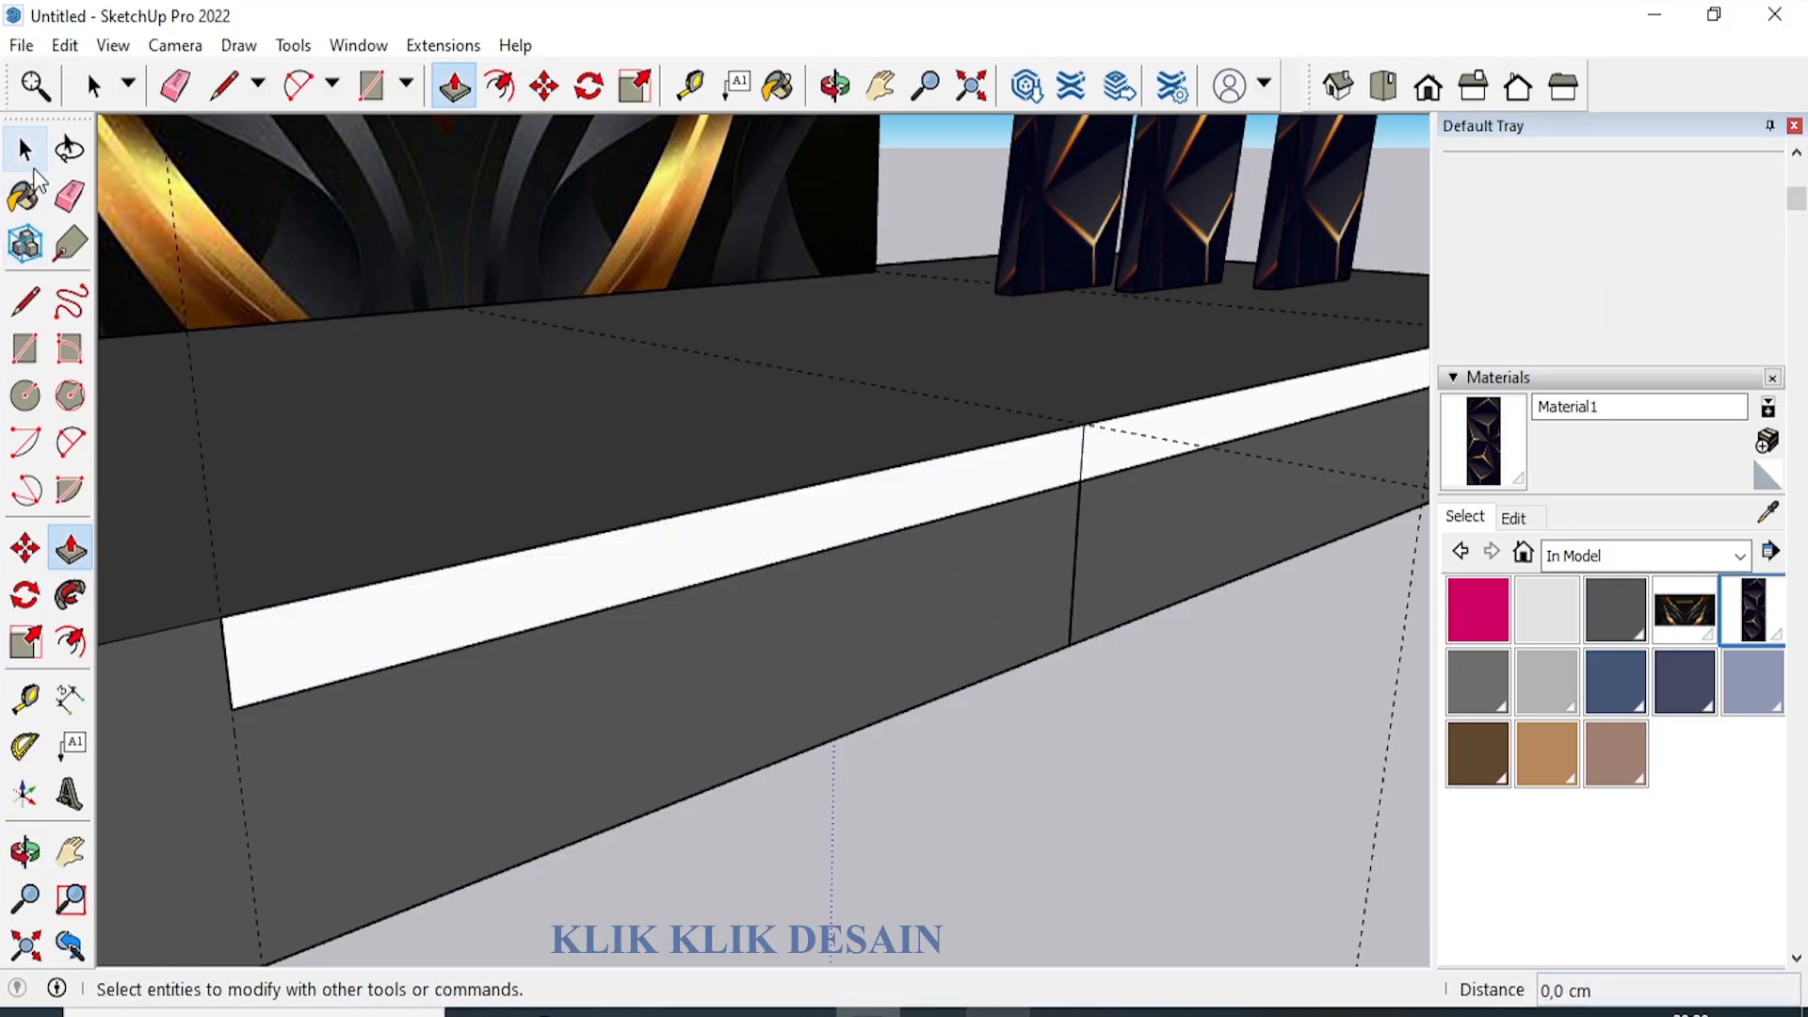
# Delete both segments of the centre line, within the strip and on the front face below it.
pyautogui.click(1080, 463)
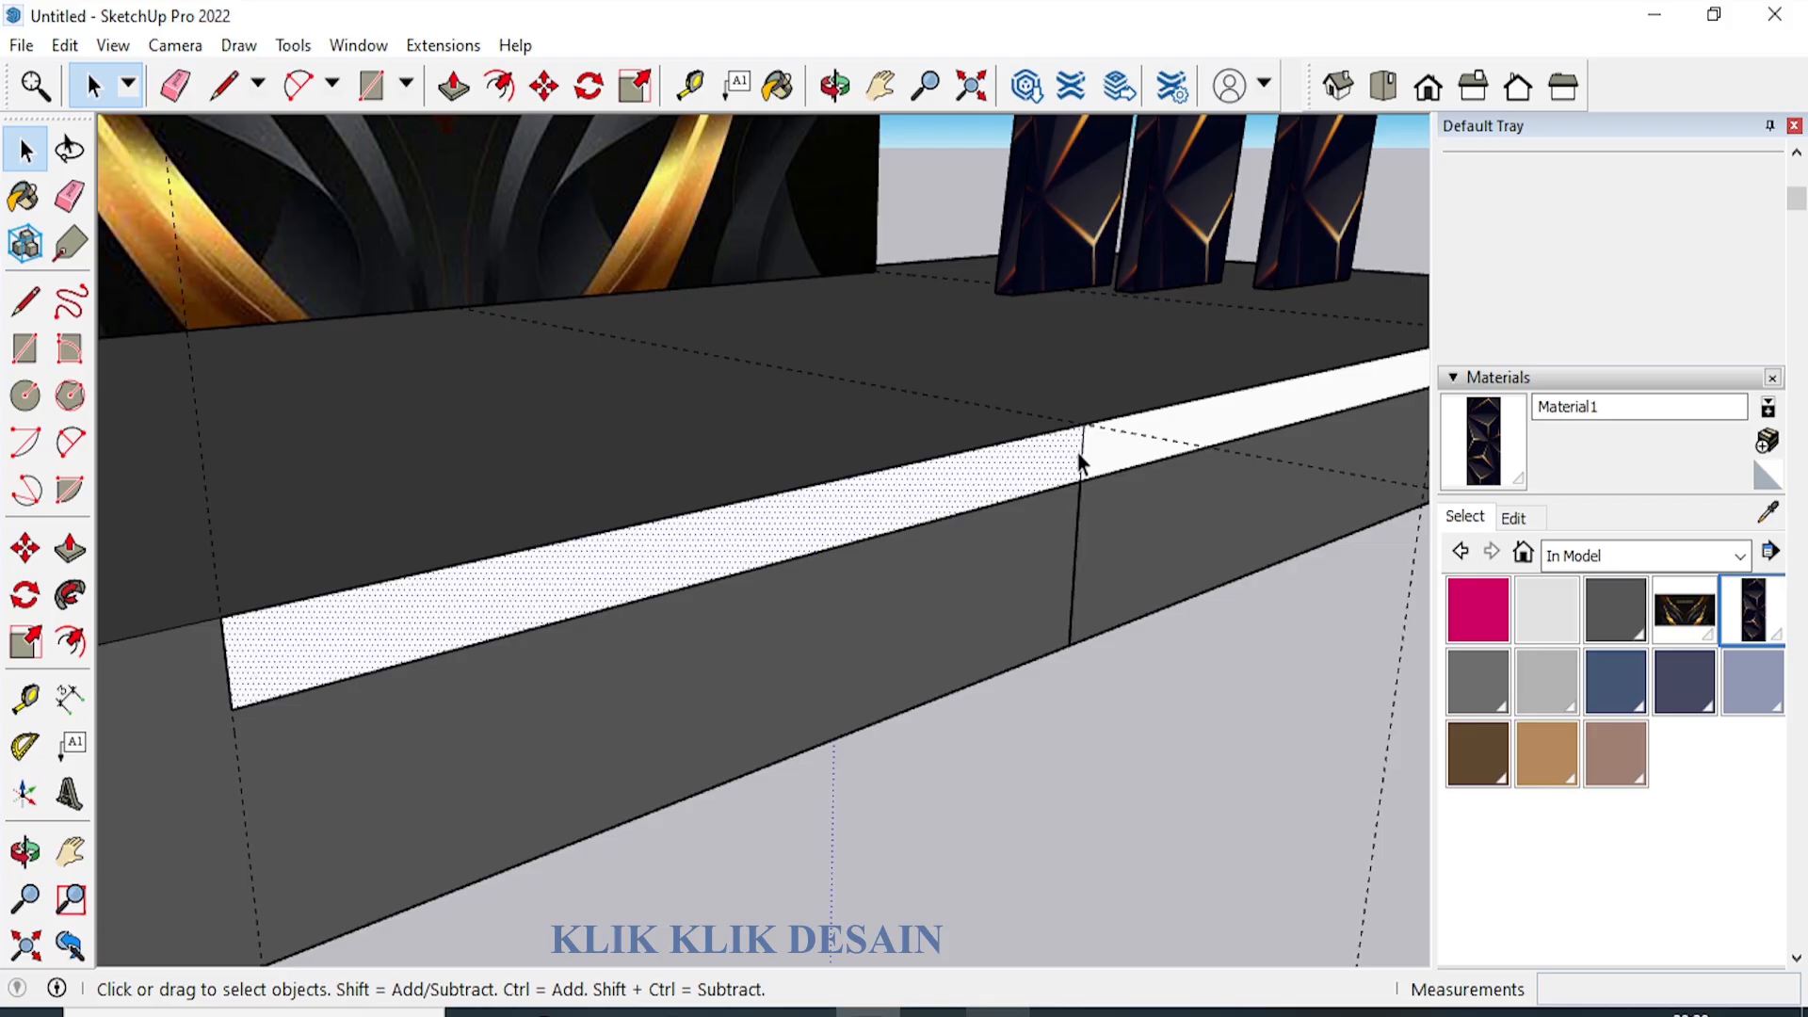
pyautogui.click(1081, 459)
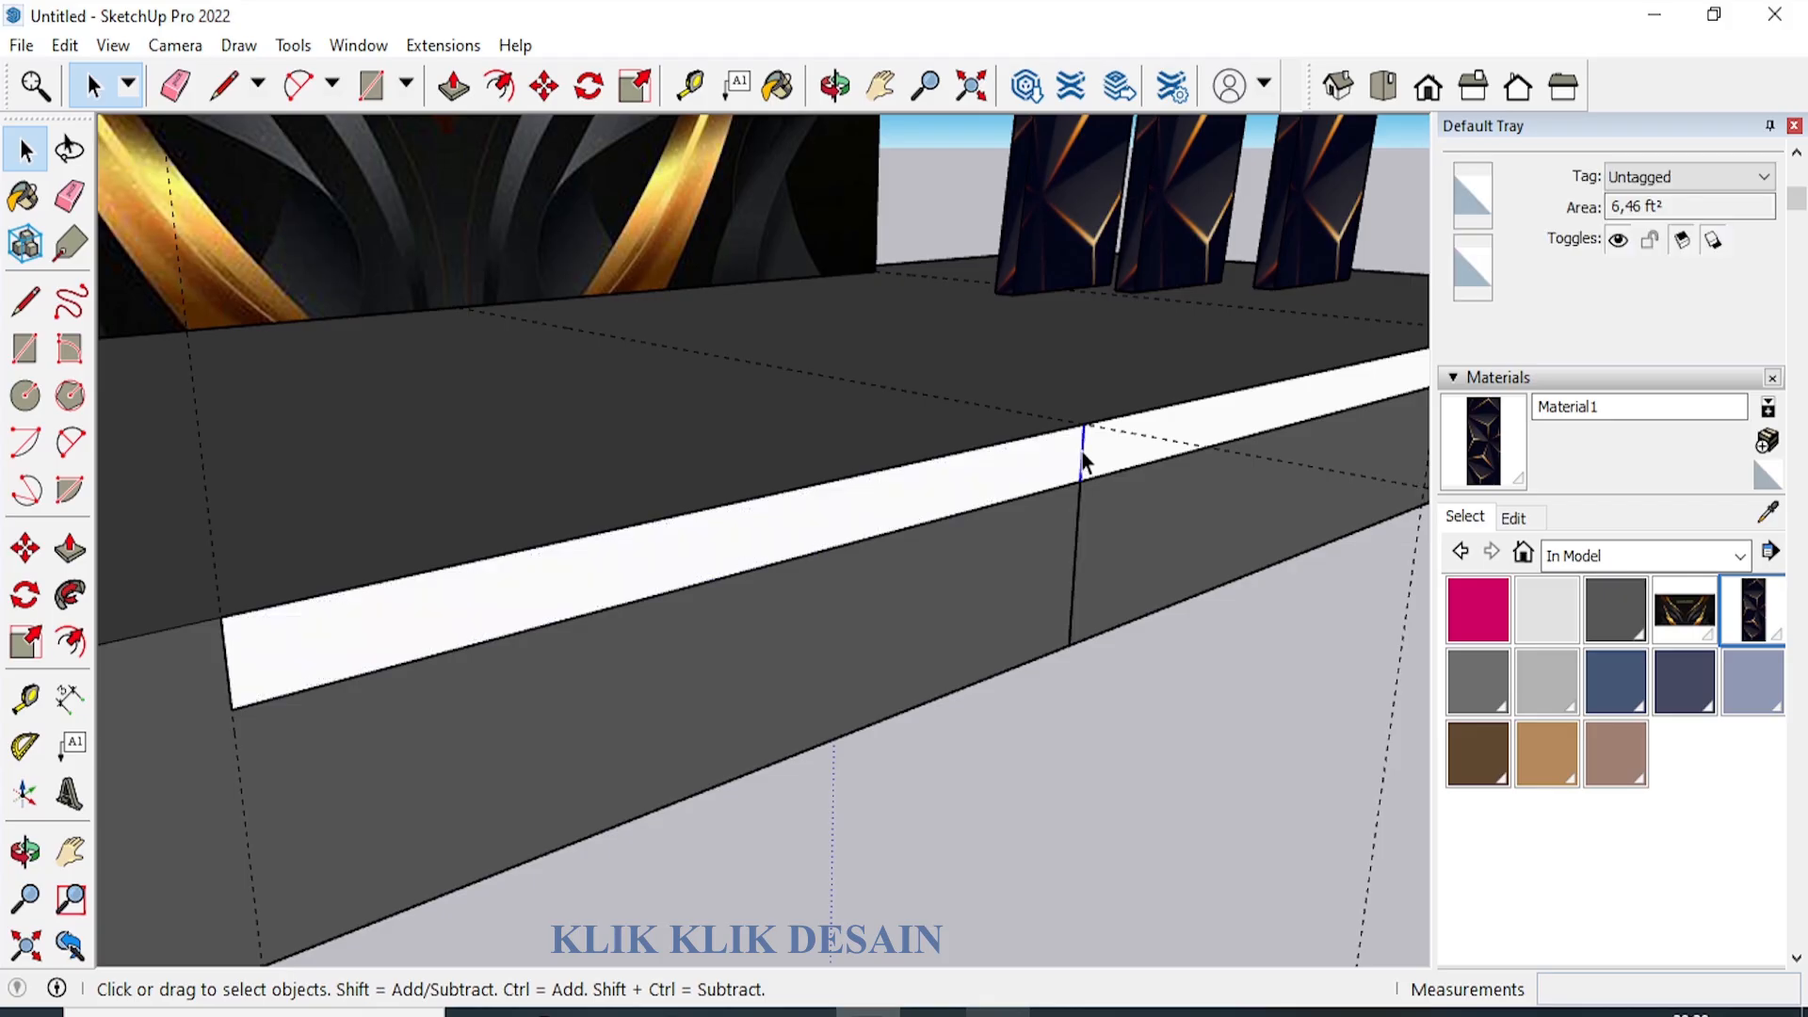
pyautogui.press('Delete')
pyautogui.click(1076, 519)
pyautogui.press('Delete')
# Push/Pull the full-width strip 50 cm outward from the platform's front face to form the top stair block.
pyautogui.click(920, 523)
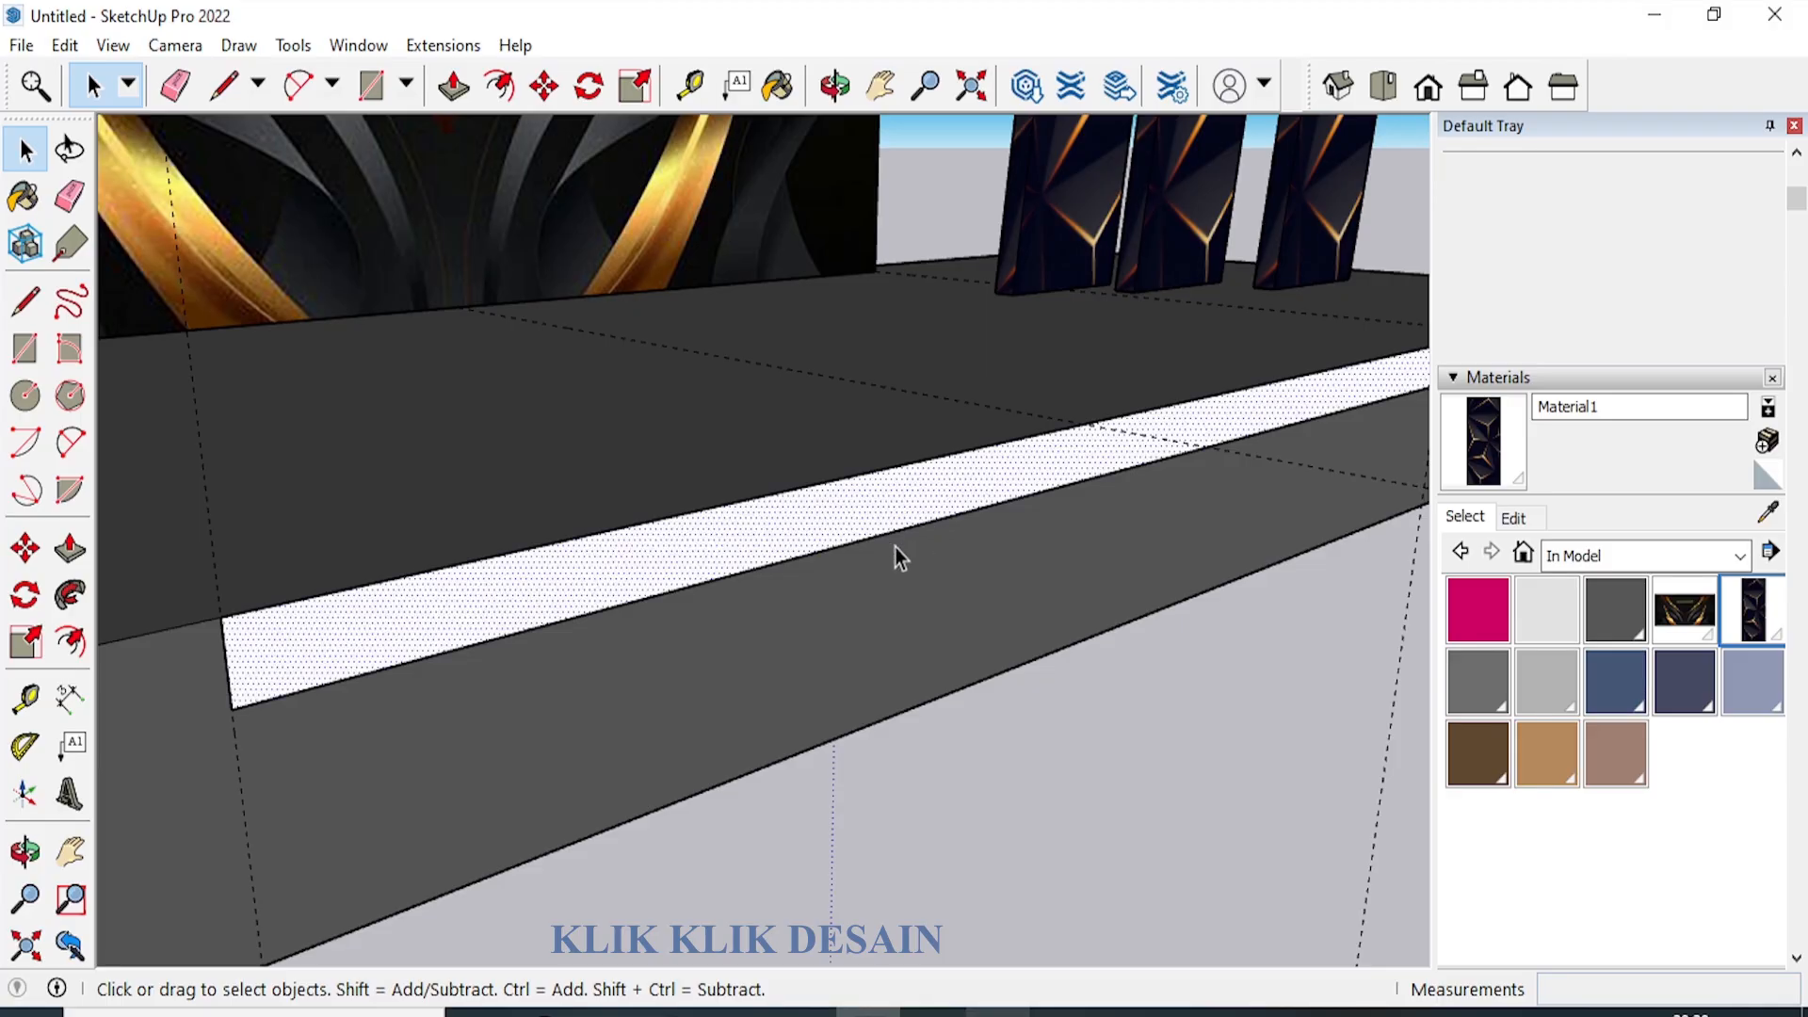
pyautogui.press('p')
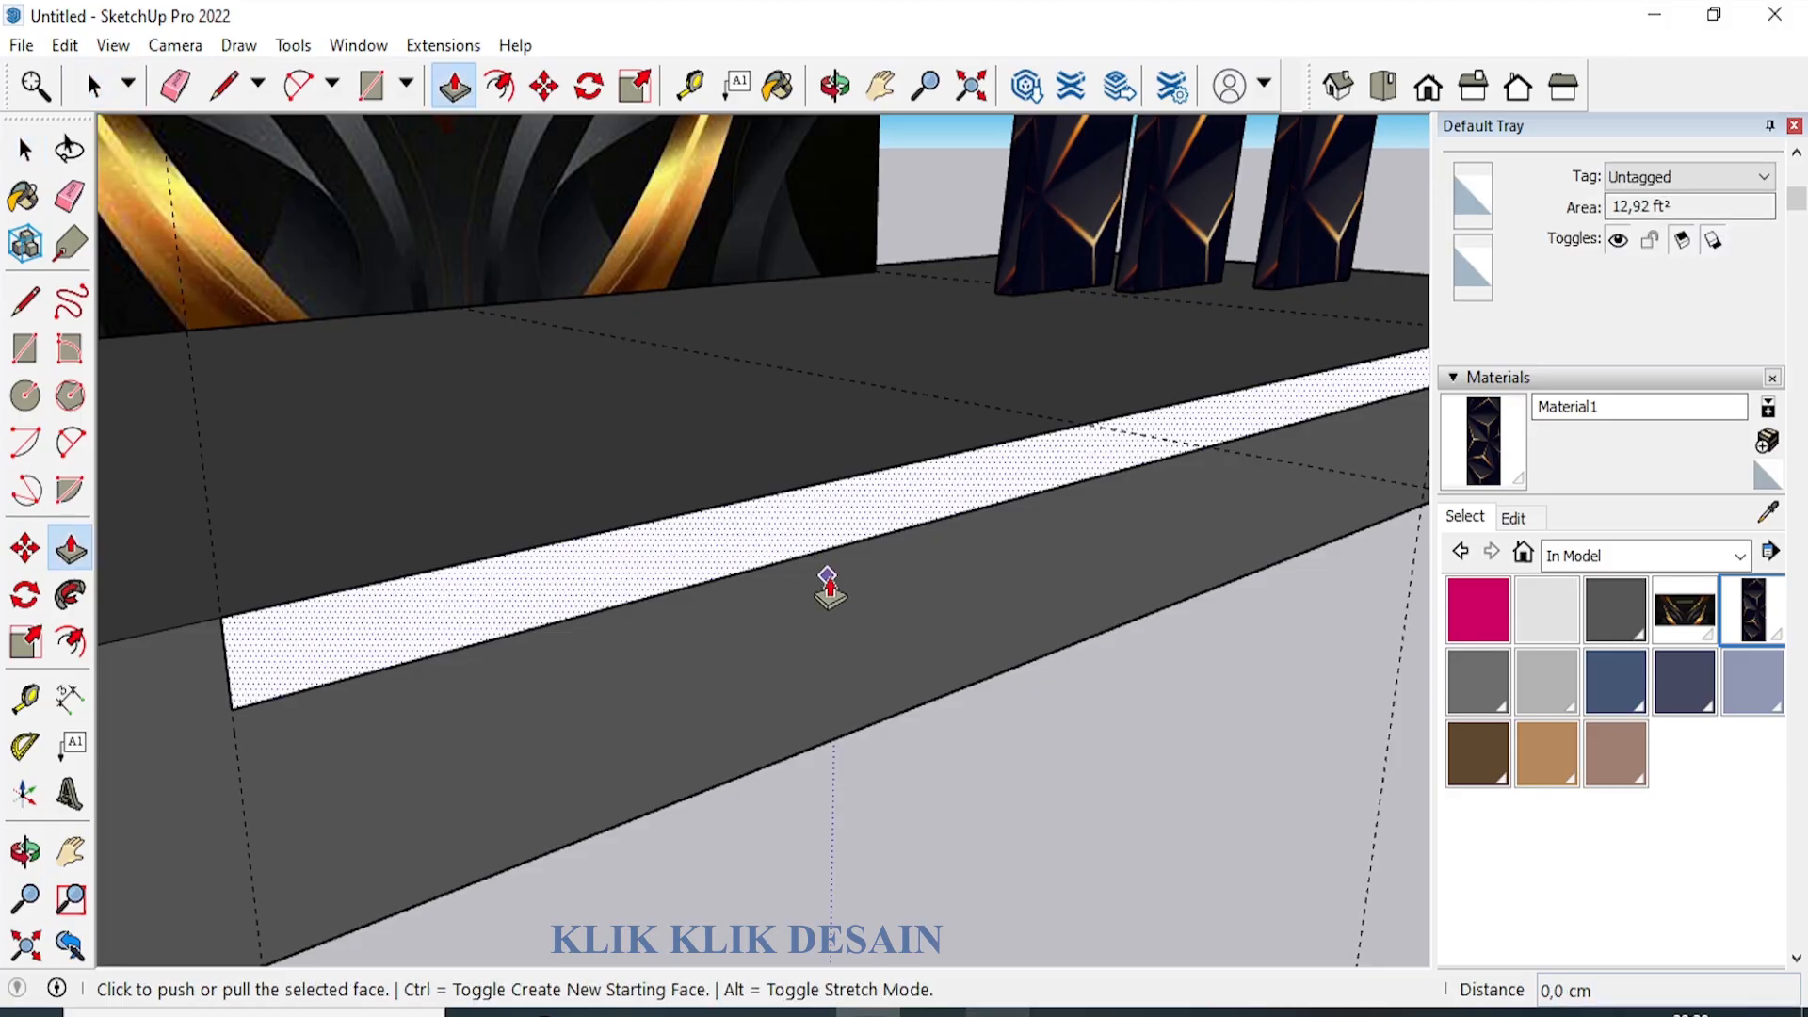
pyautogui.click(730, 551)
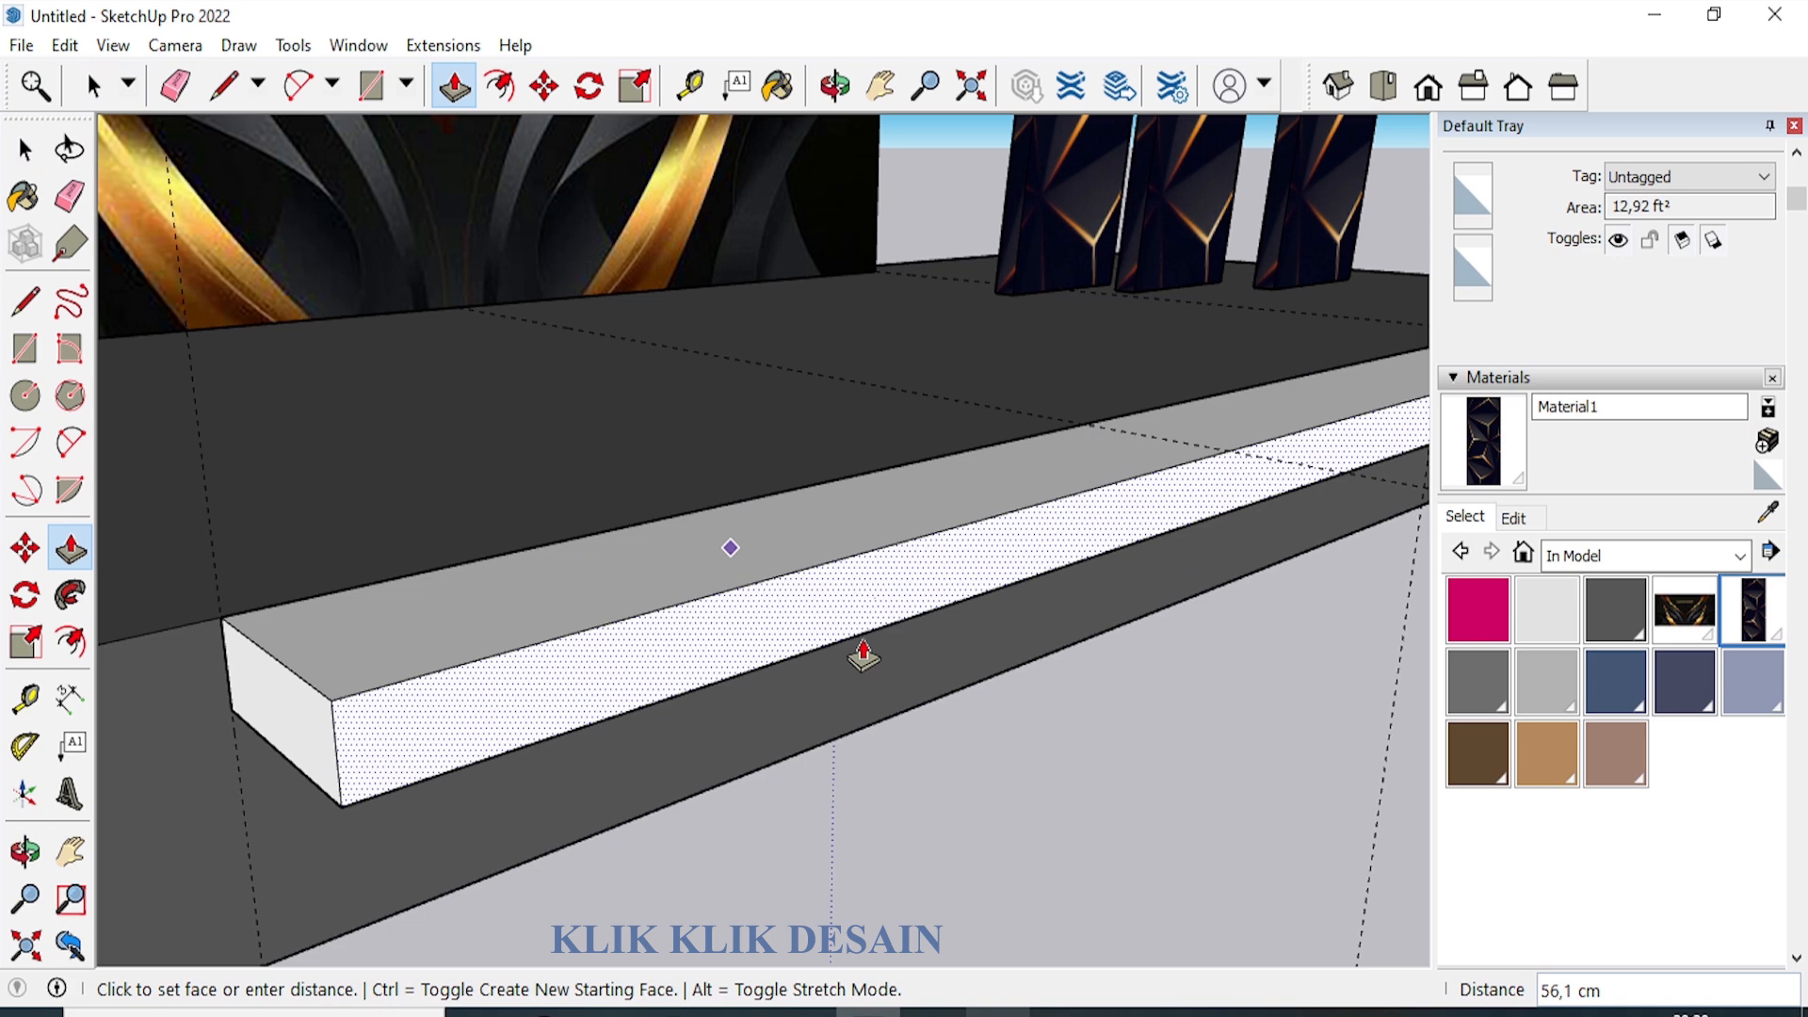
pyautogui.write('50')
pyautogui.press('Return')
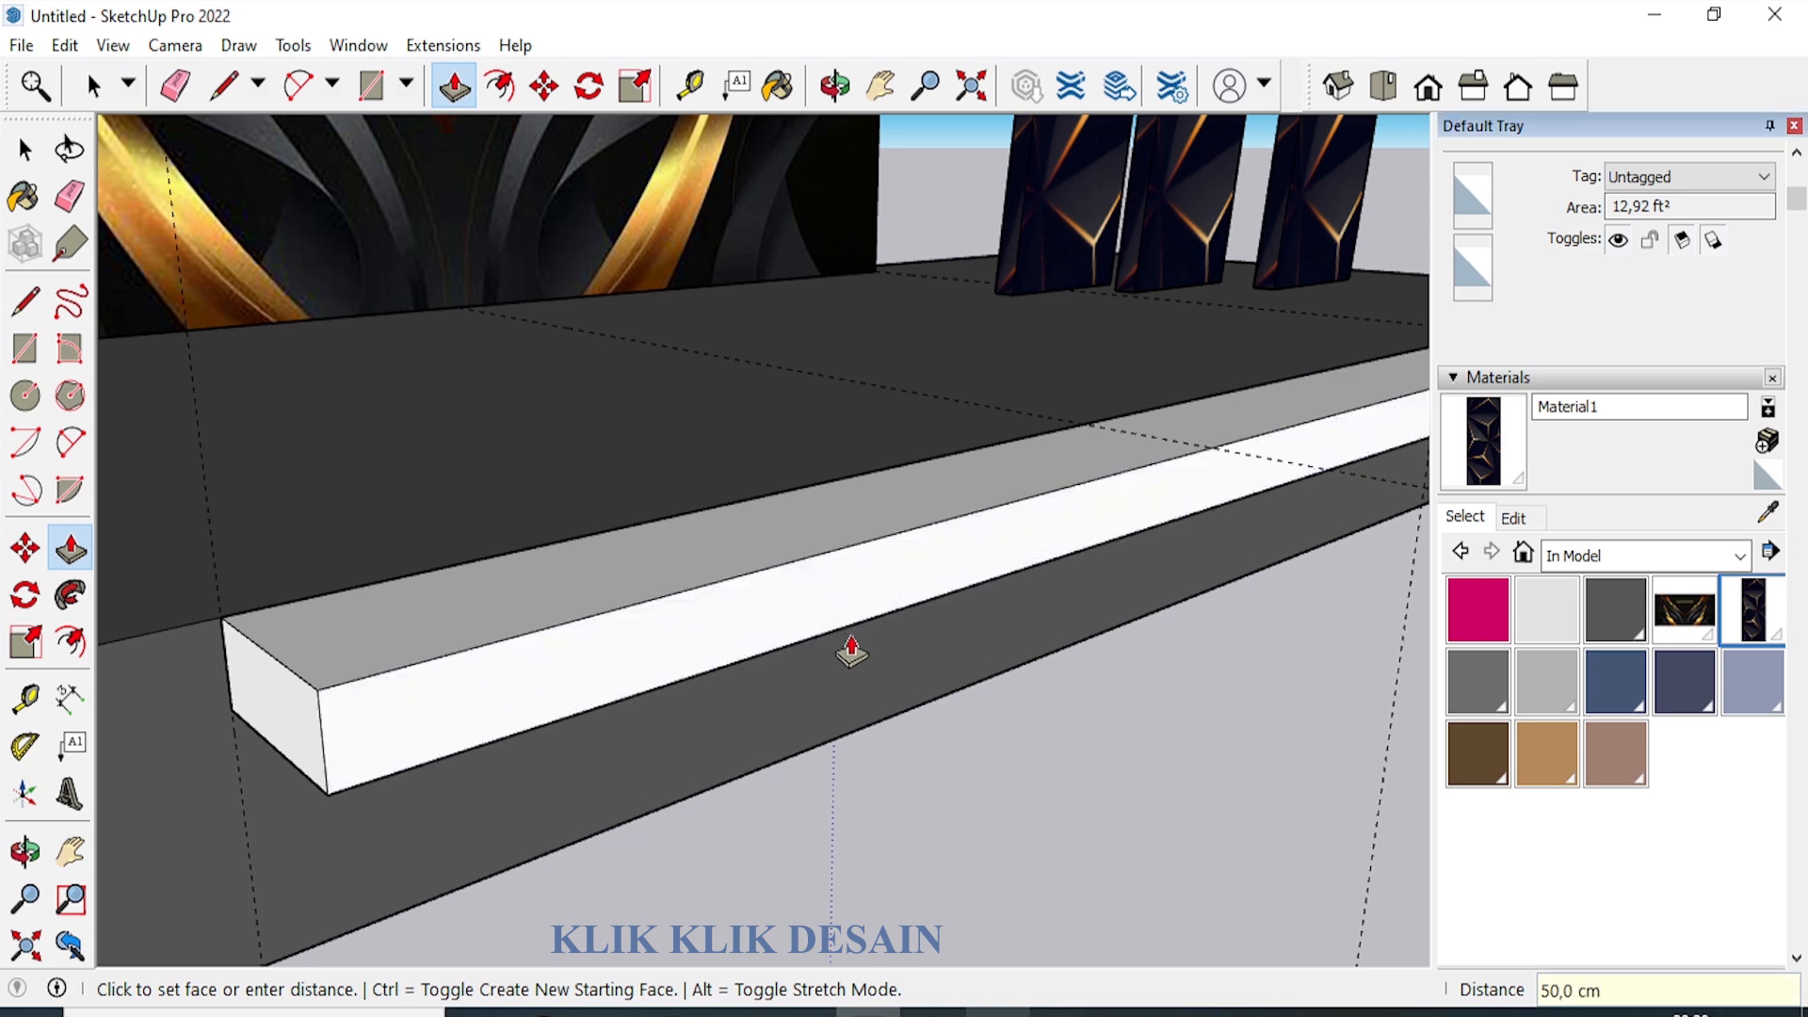
# Select the entire stair block and copy it 20 cm straight down, directly beneath the original.
pyautogui.scroll(-3, 583, 574)
pyautogui.click(25, 853)
pyautogui.moveTo(451, 659); pyautogui.dragTo(725, 709)
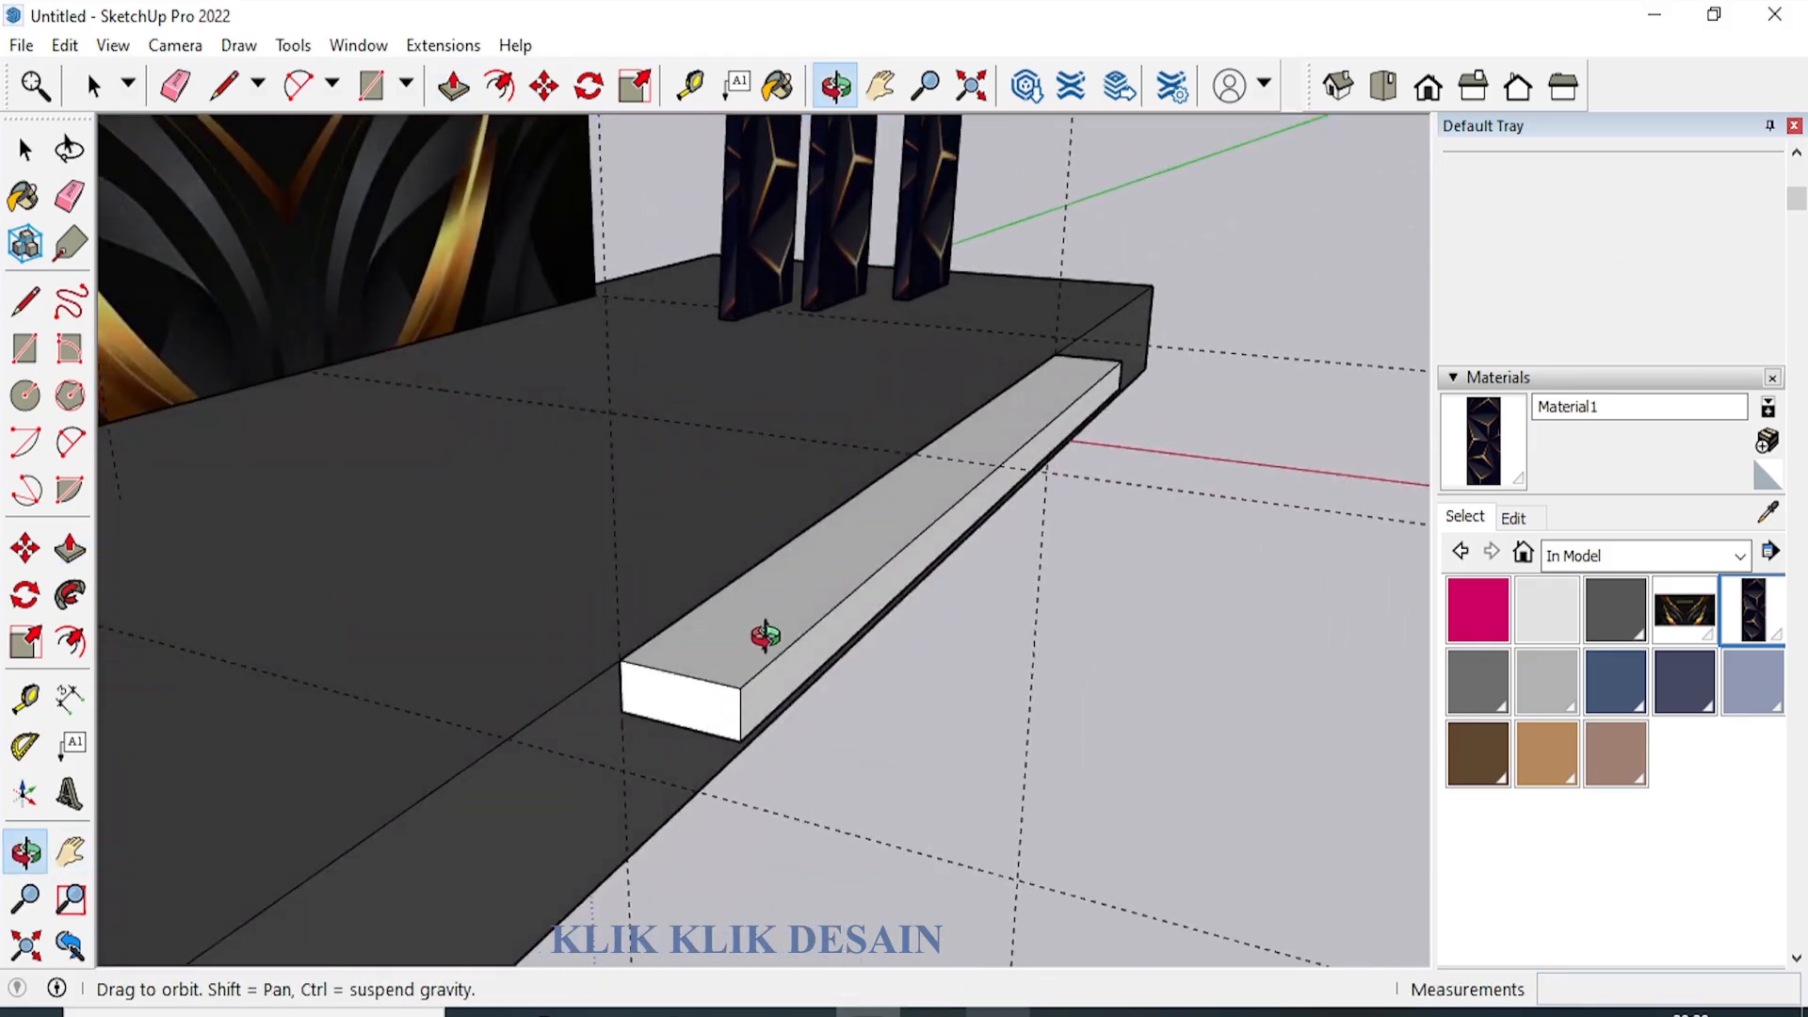
pyautogui.scroll(4, 710, 725)
pyautogui.scroll(1, 678, 613)
pyautogui.moveTo(678, 613); pyautogui.dragTo(605, 625)
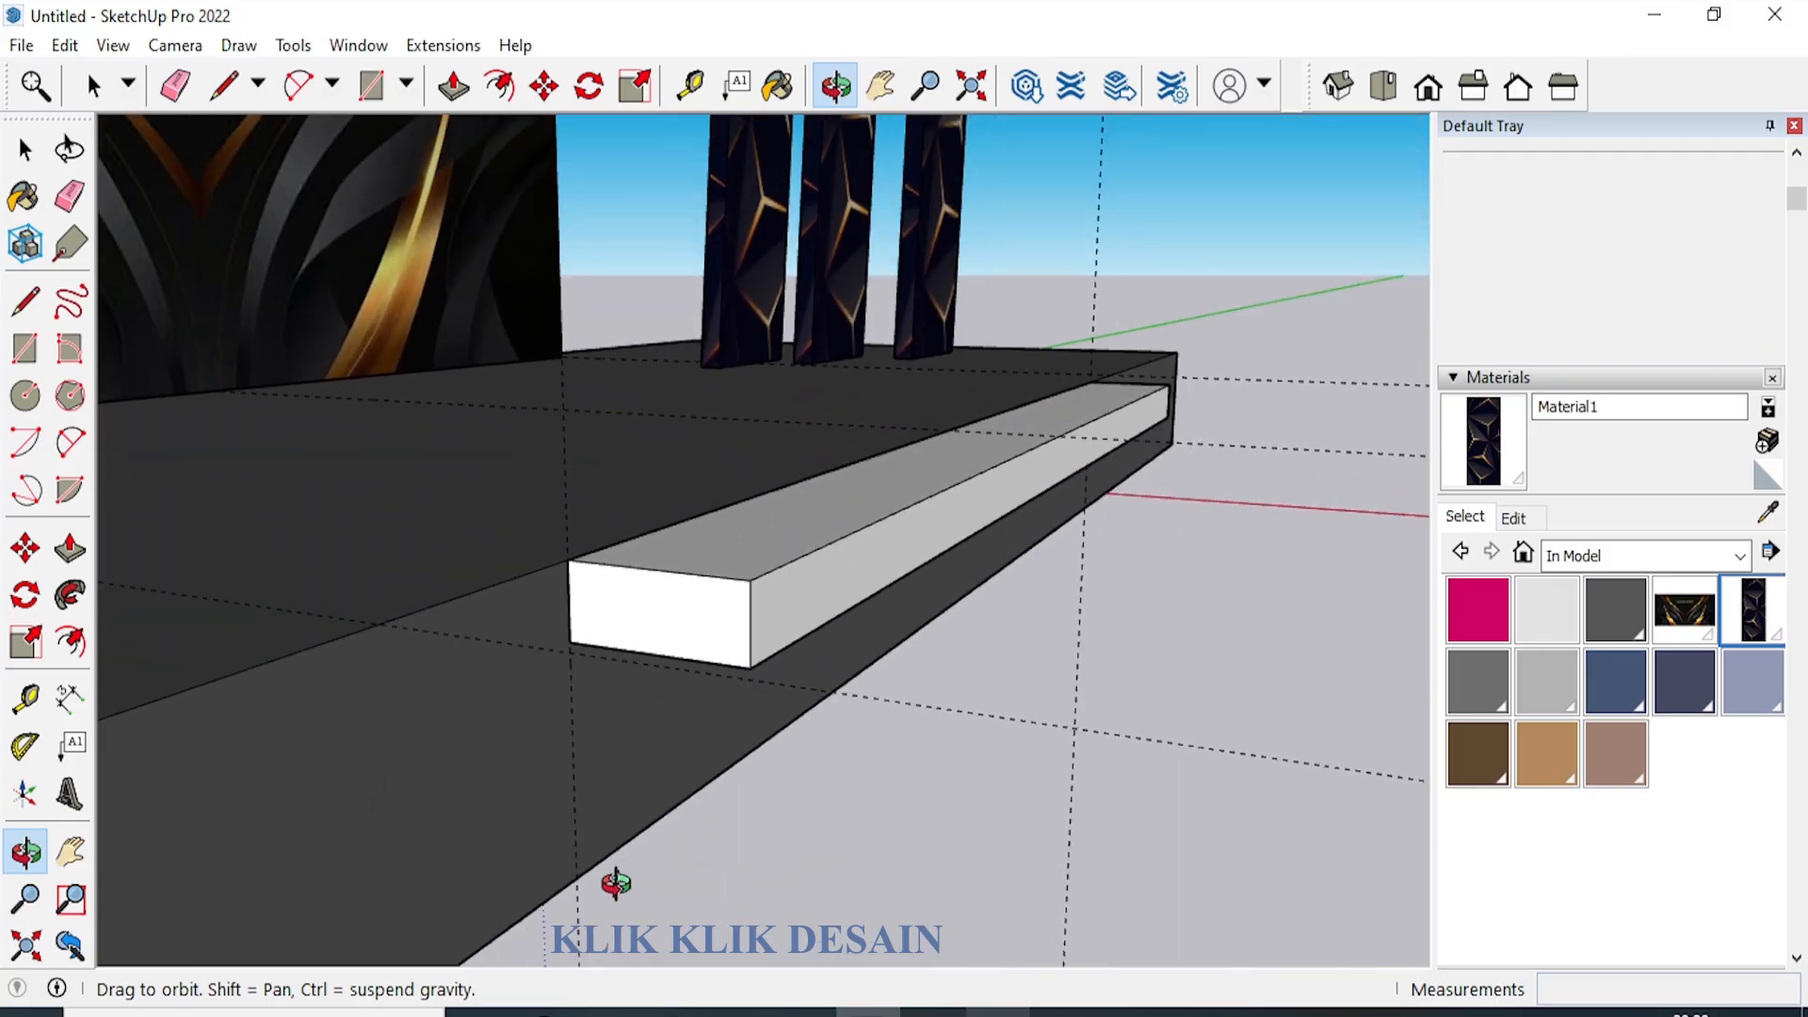
pyautogui.scroll(3, 615, 884)
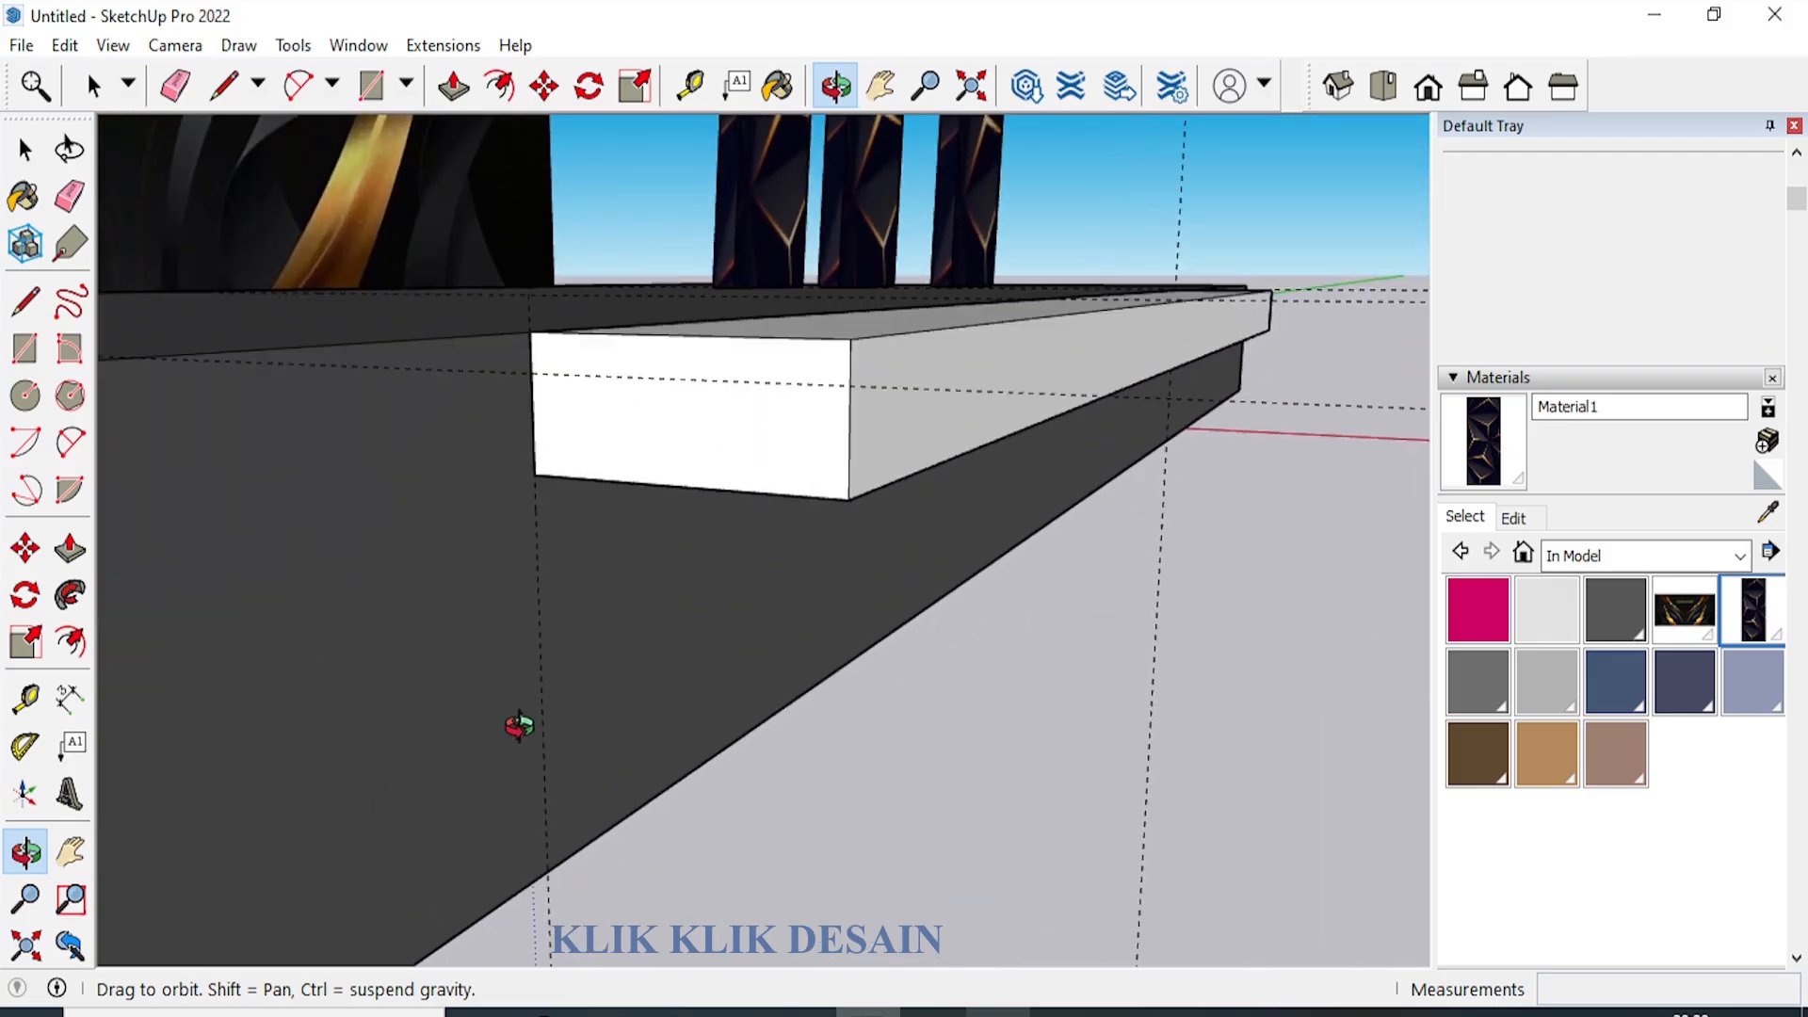
pyautogui.scroll(-1, 519, 725)
pyautogui.press('space')
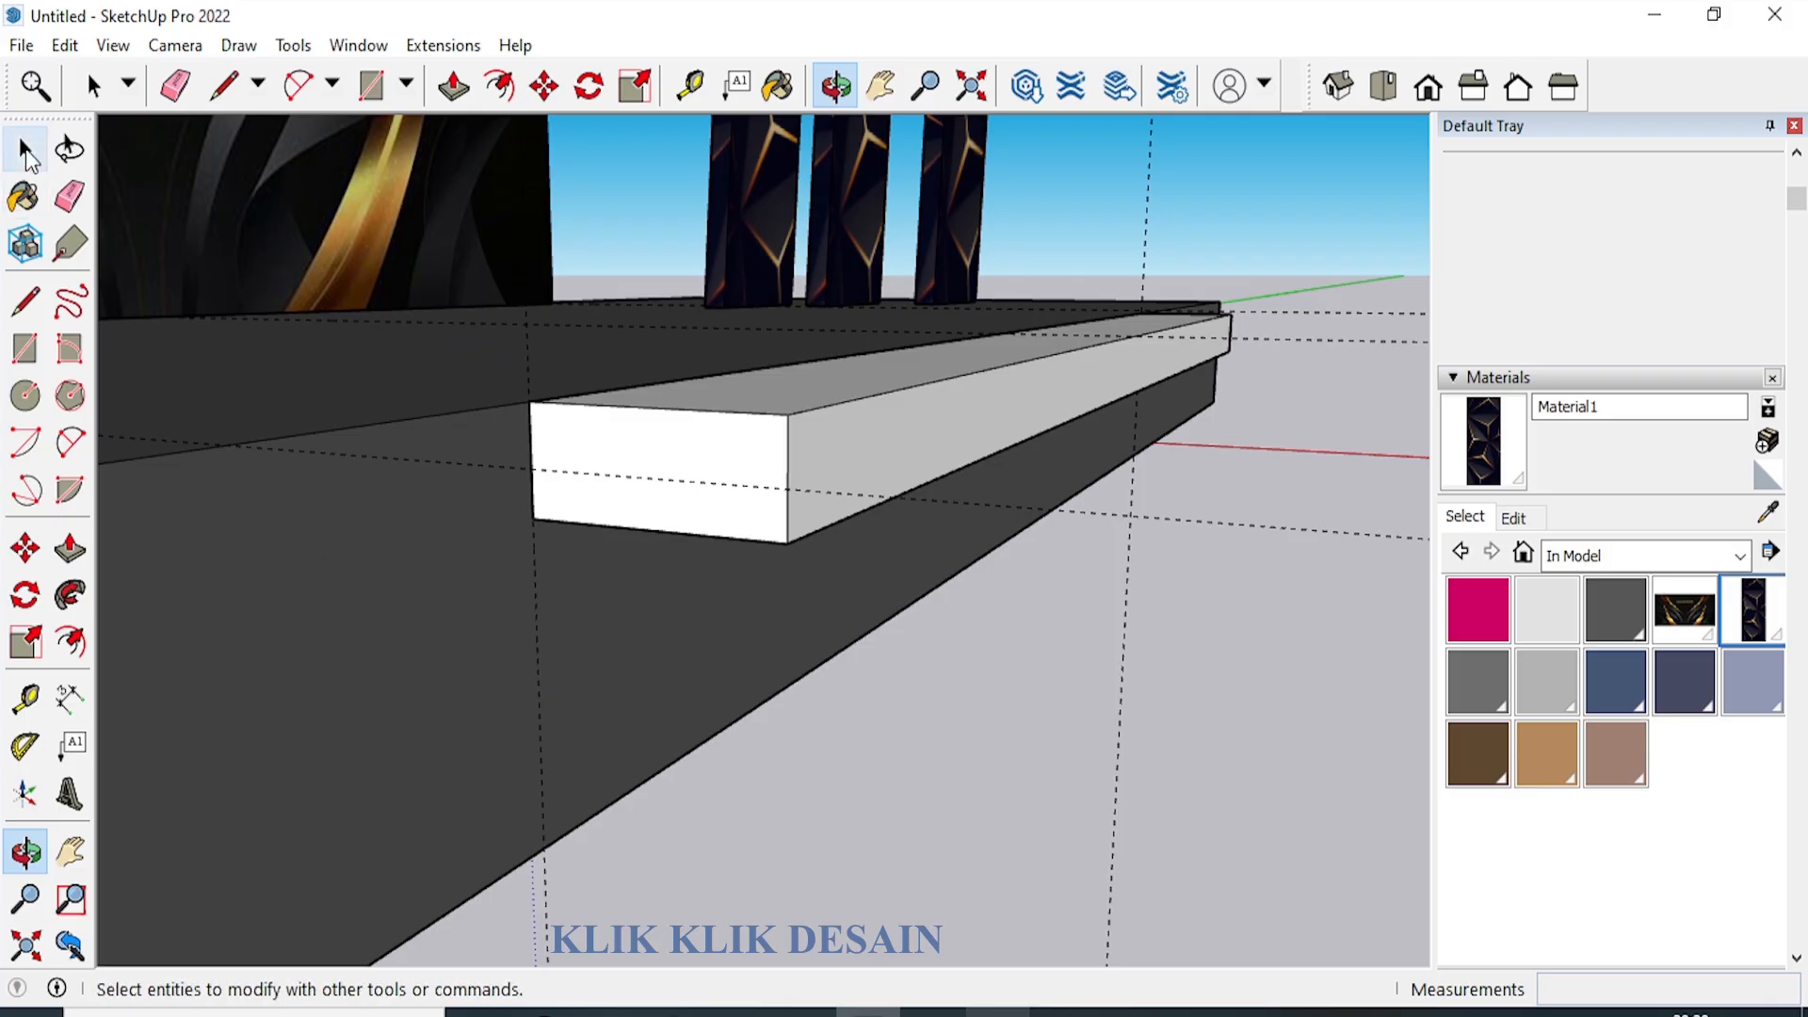
pyautogui.tripleClick(717, 460)
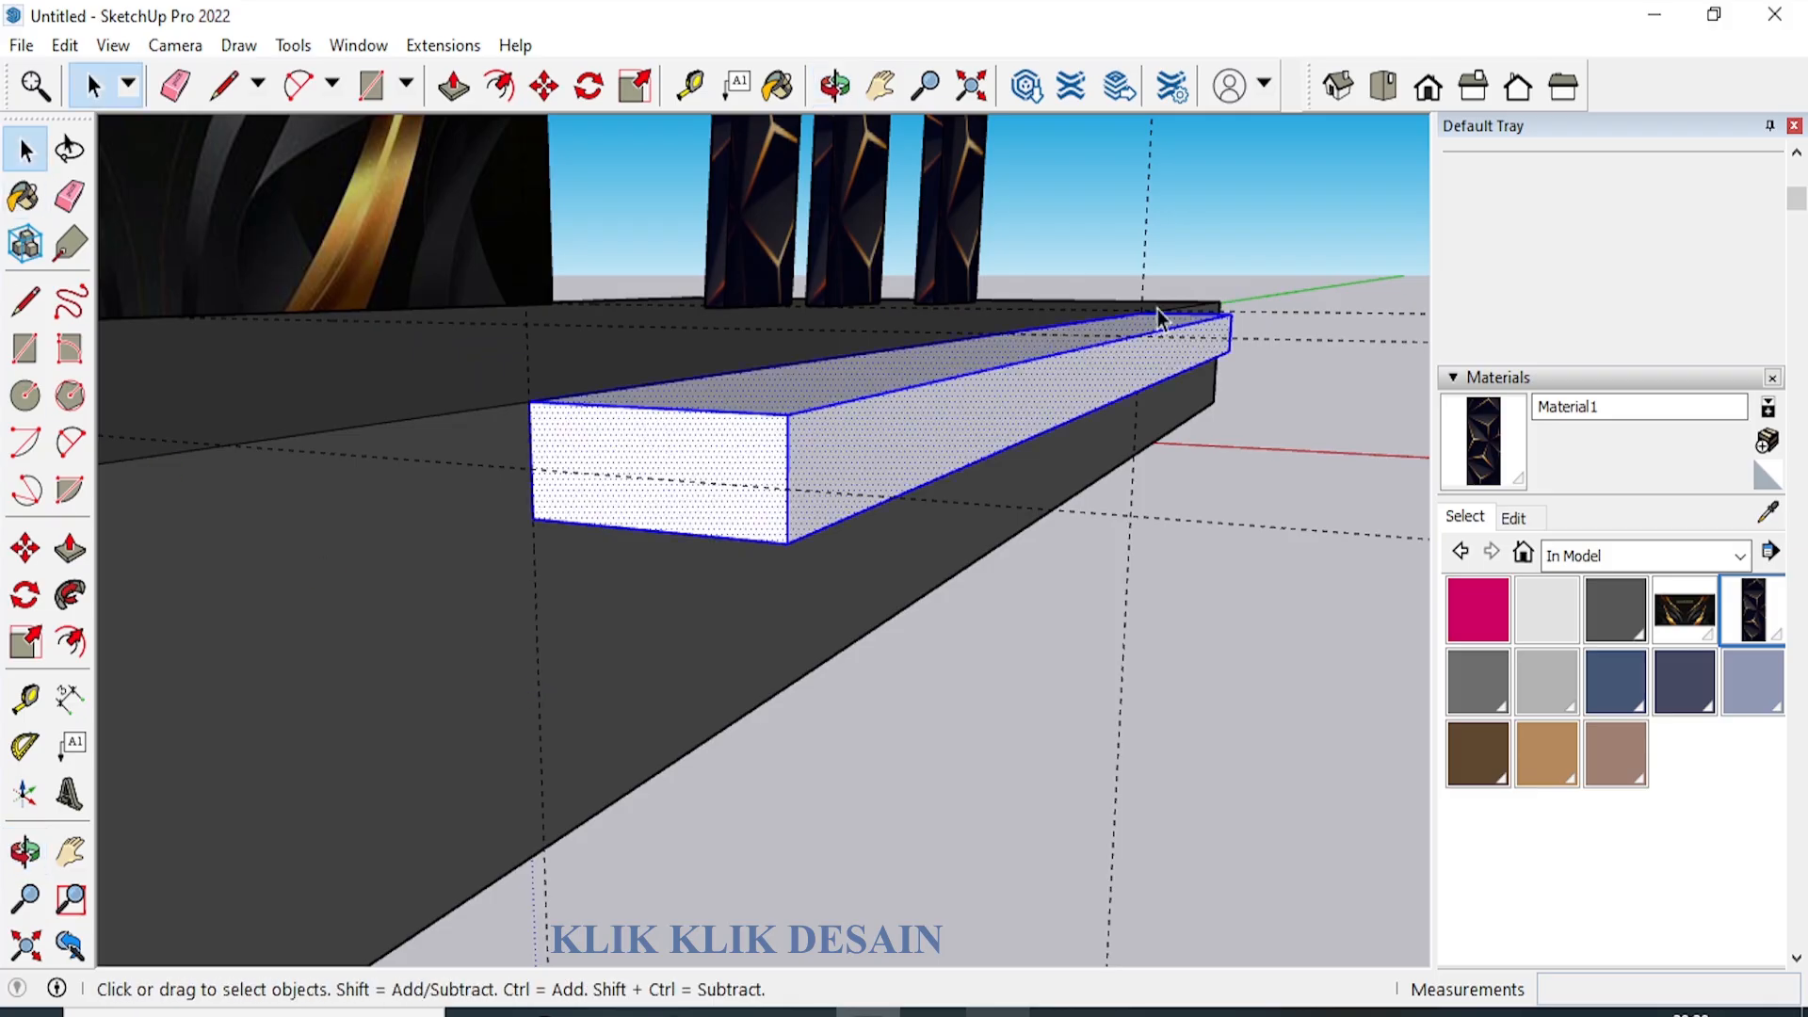
pyautogui.scroll(2, 589, 517)
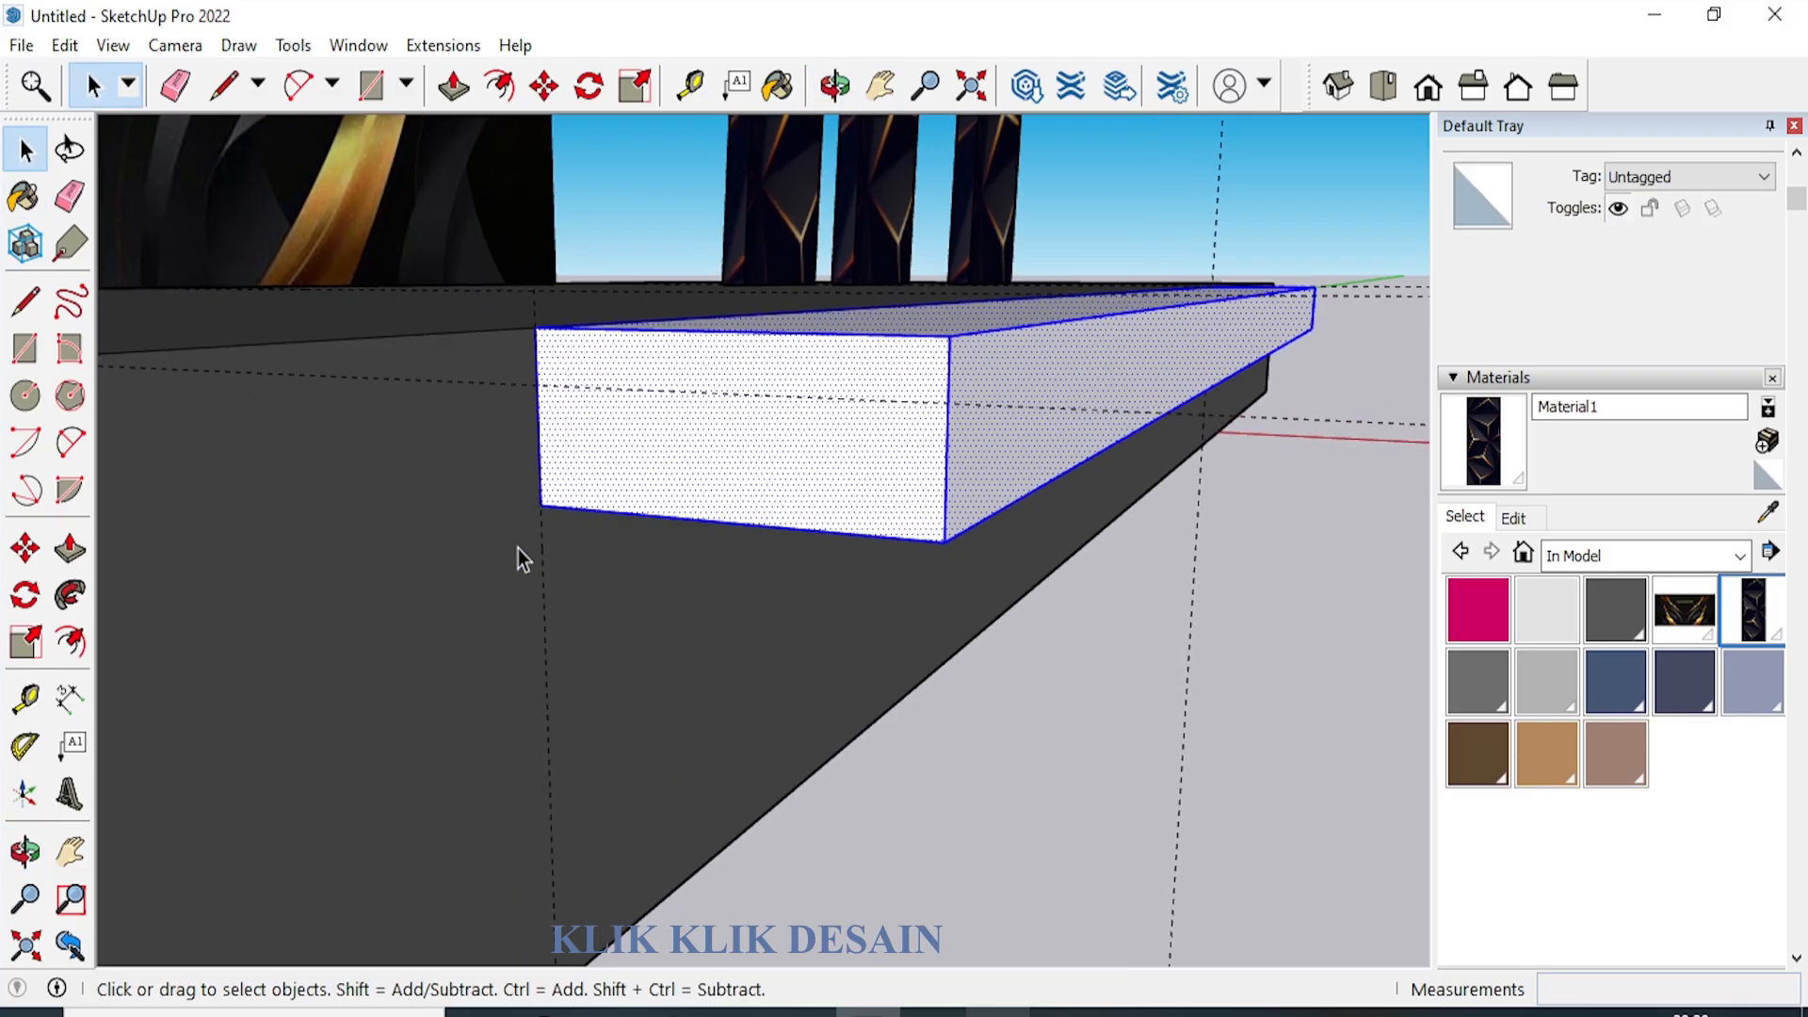
pyautogui.click(25, 548)
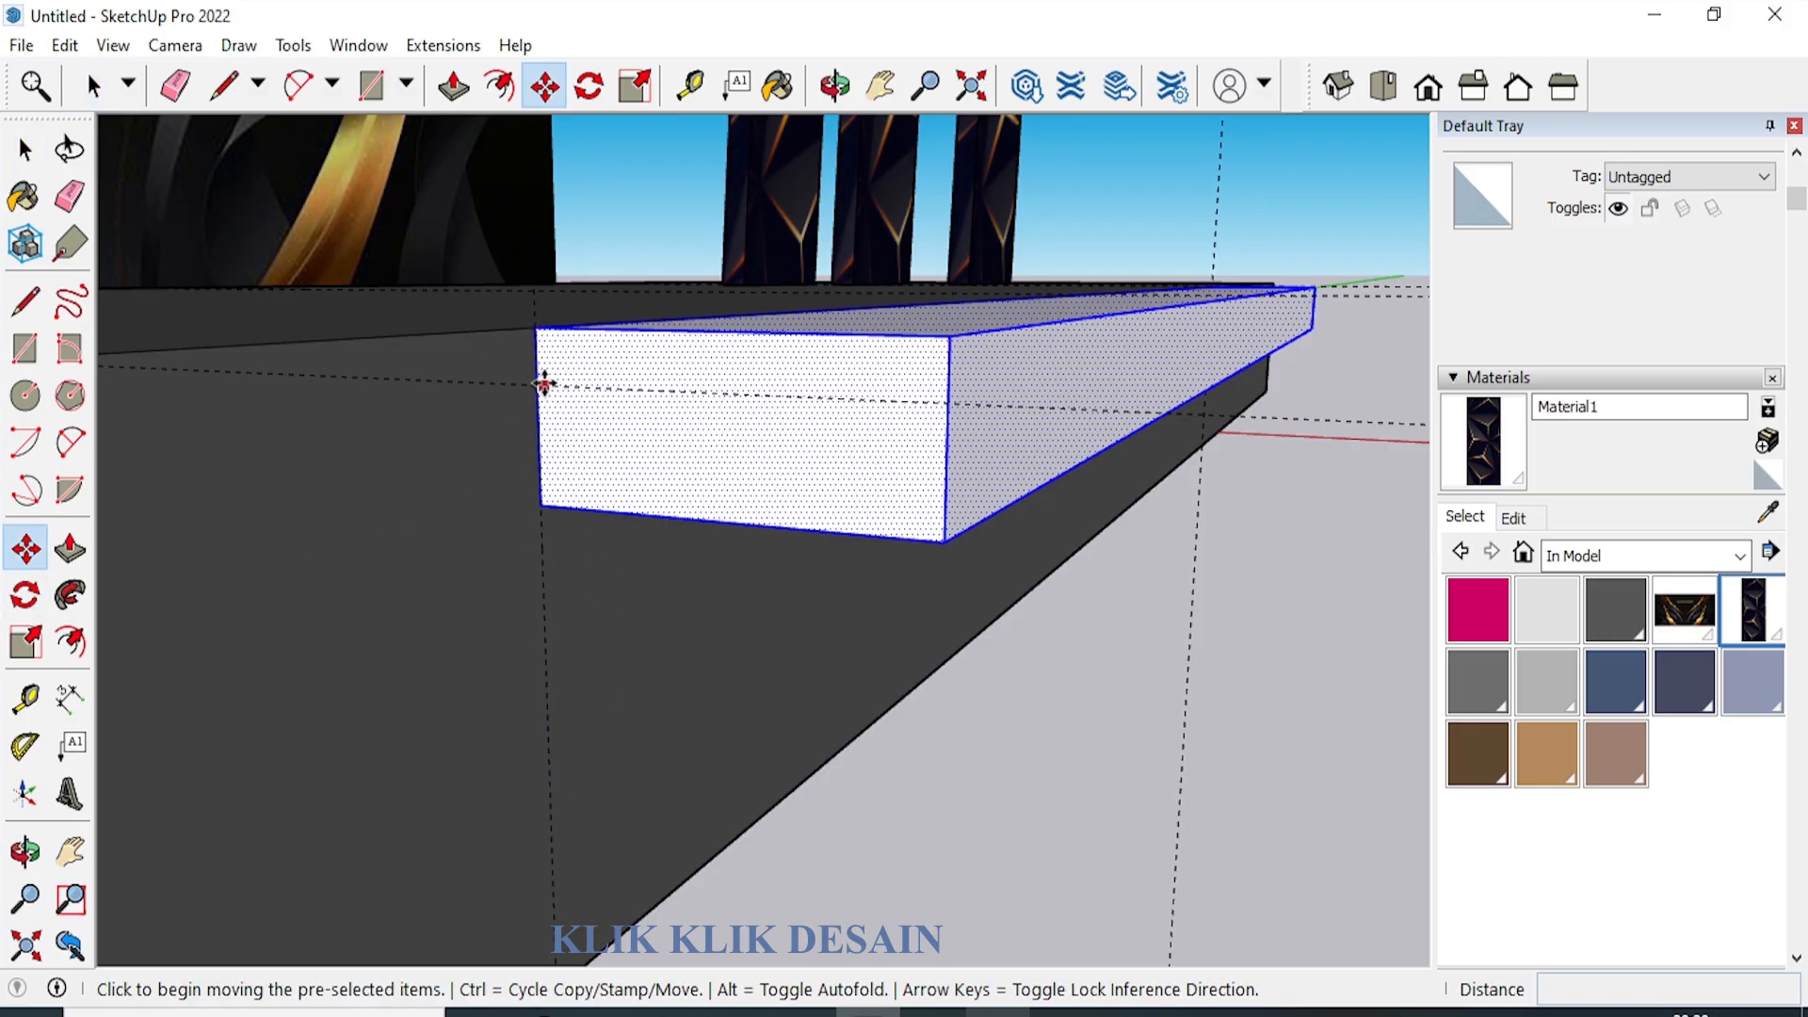
pyautogui.click(532, 328)
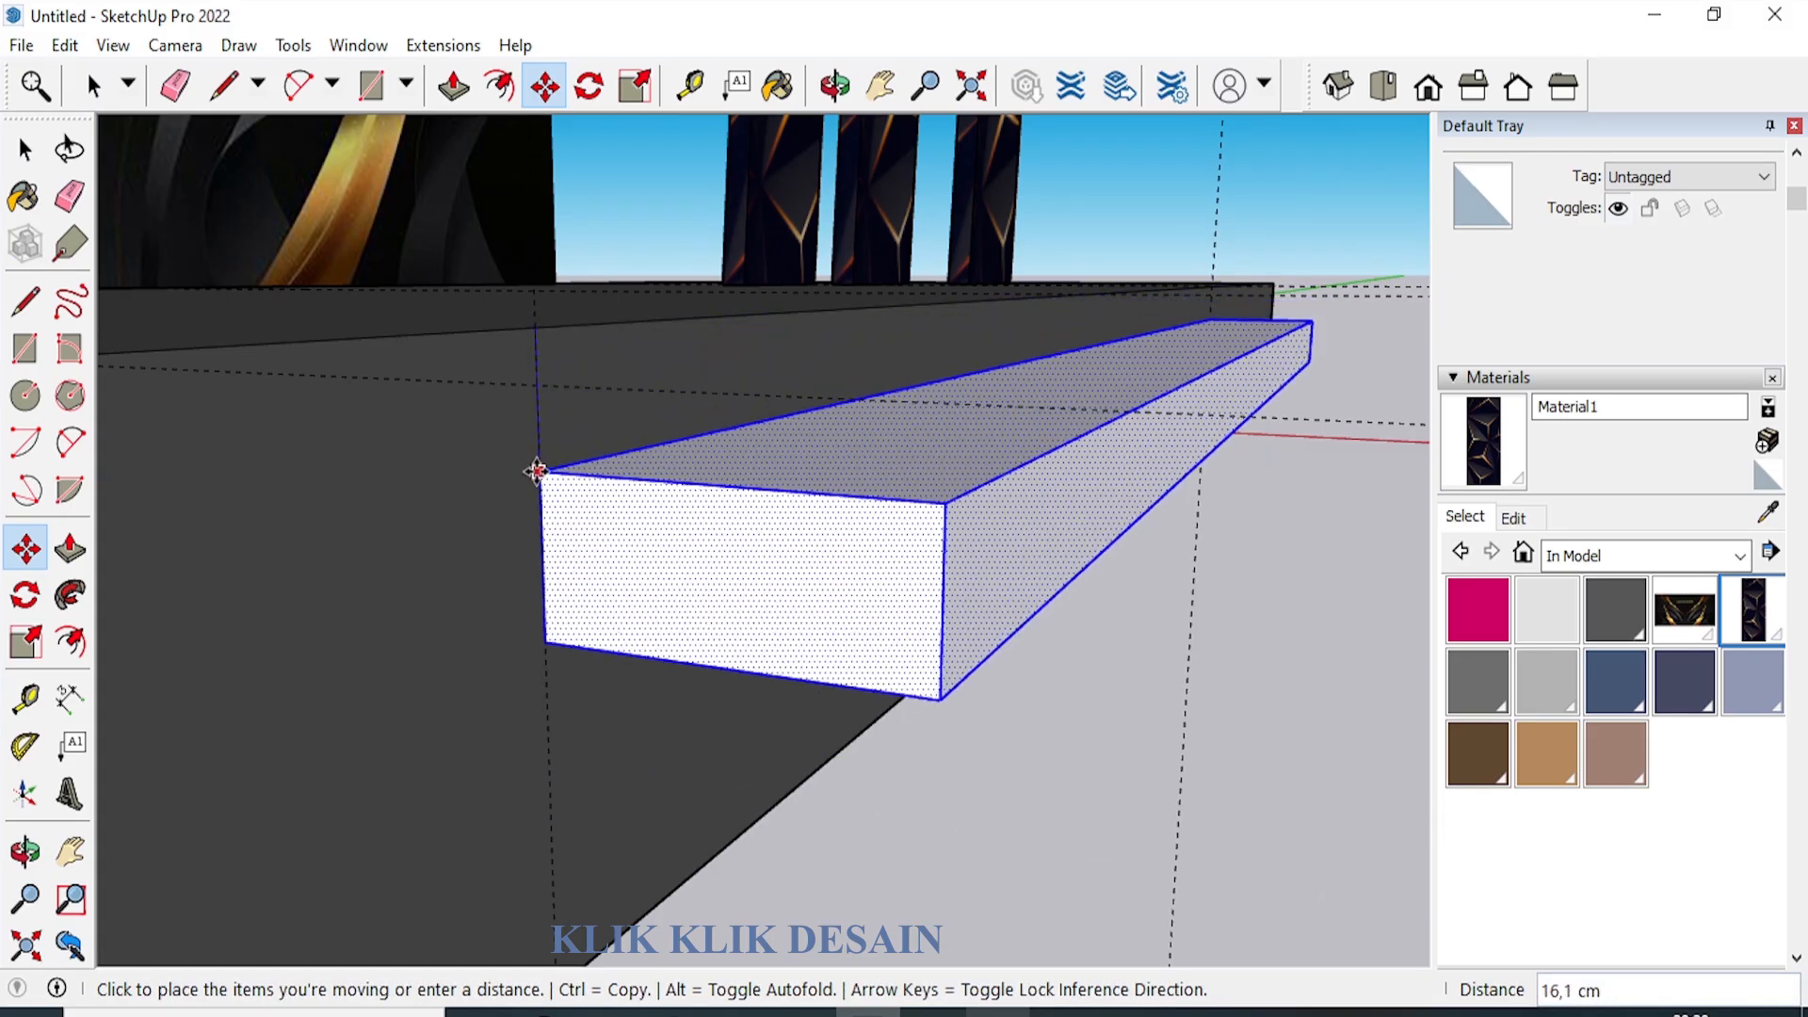
pyautogui.press('ctrl')
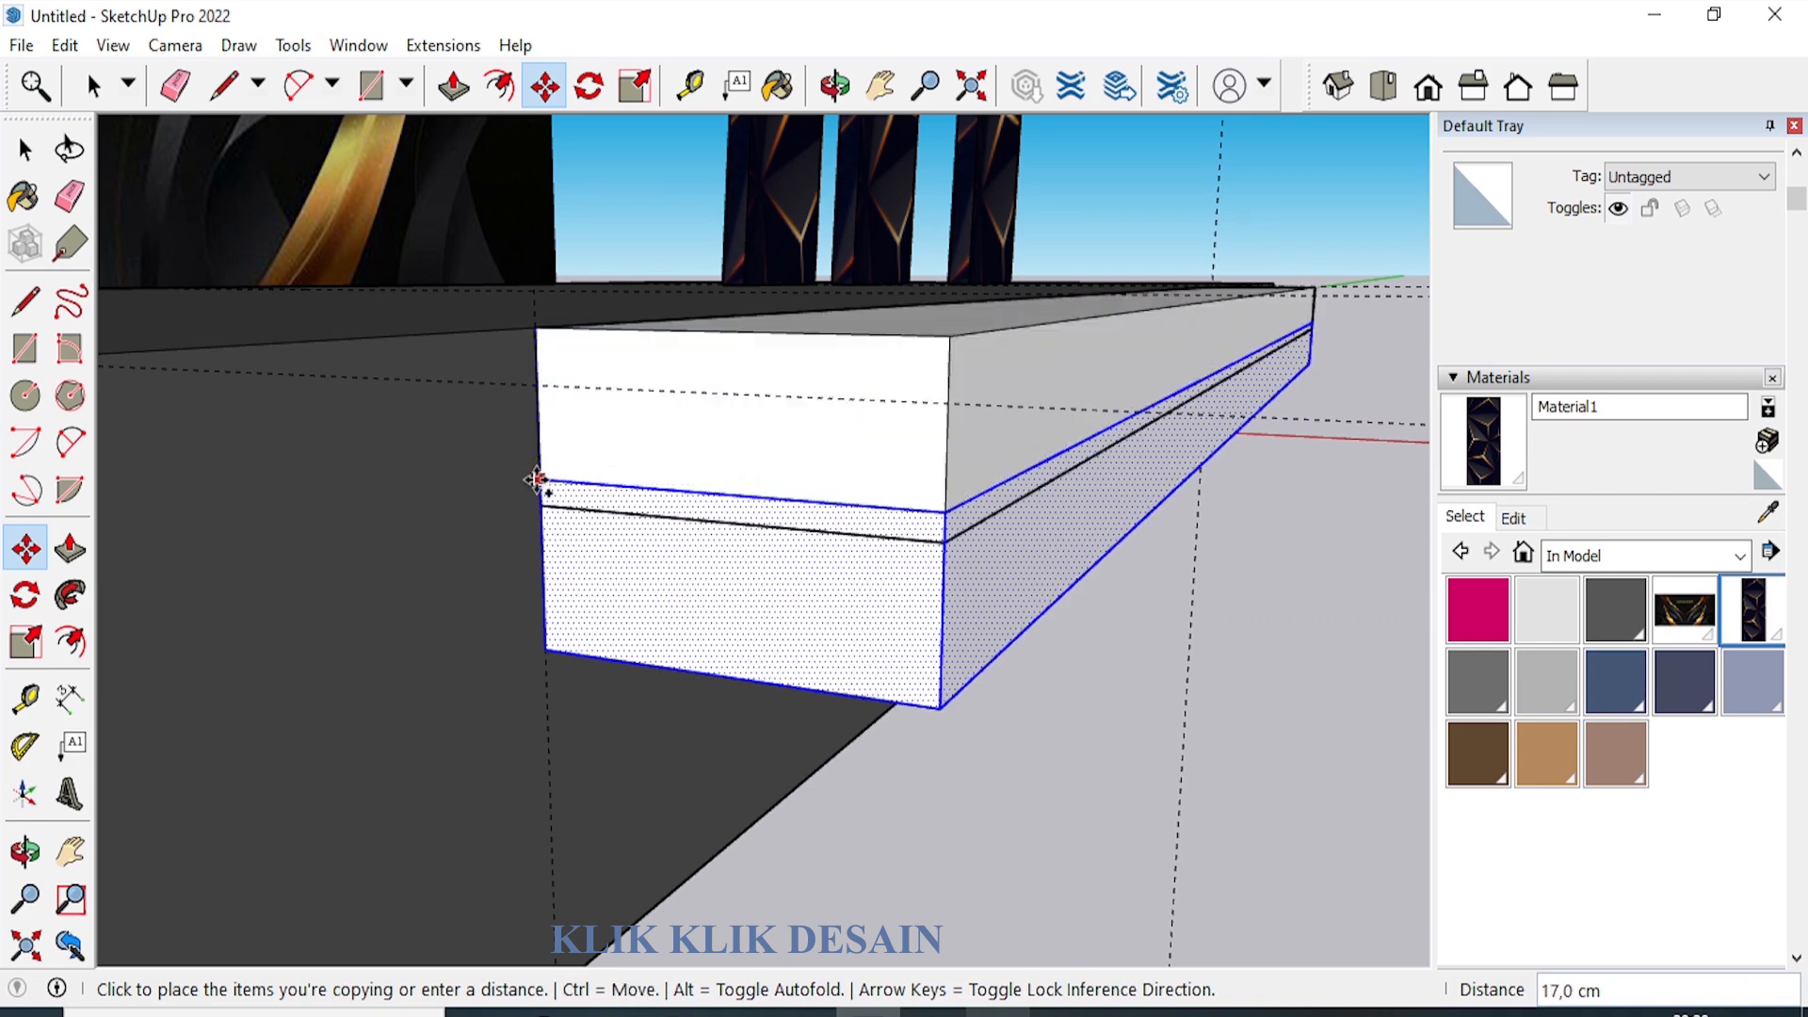
pyautogui.click(536, 490)
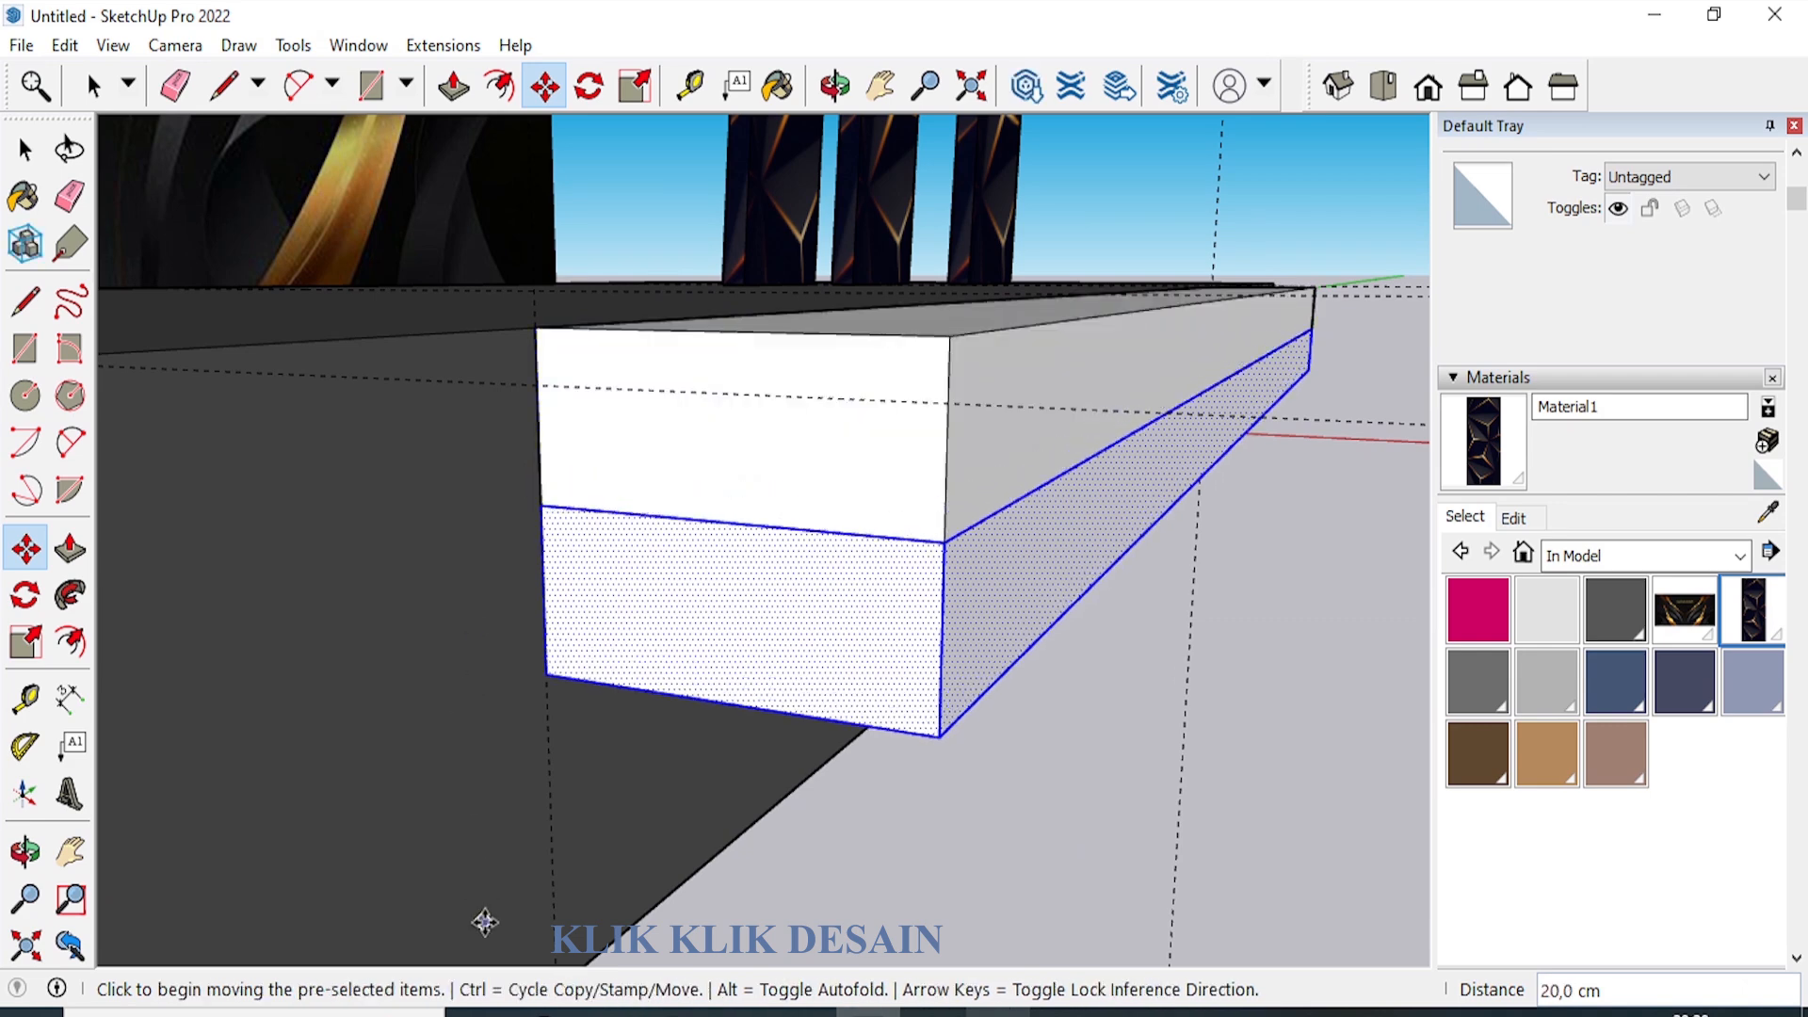
# Copy the selected second stair block 20 cm straight down, directly beneath itself, as the third block.
pyautogui.click(541, 507)
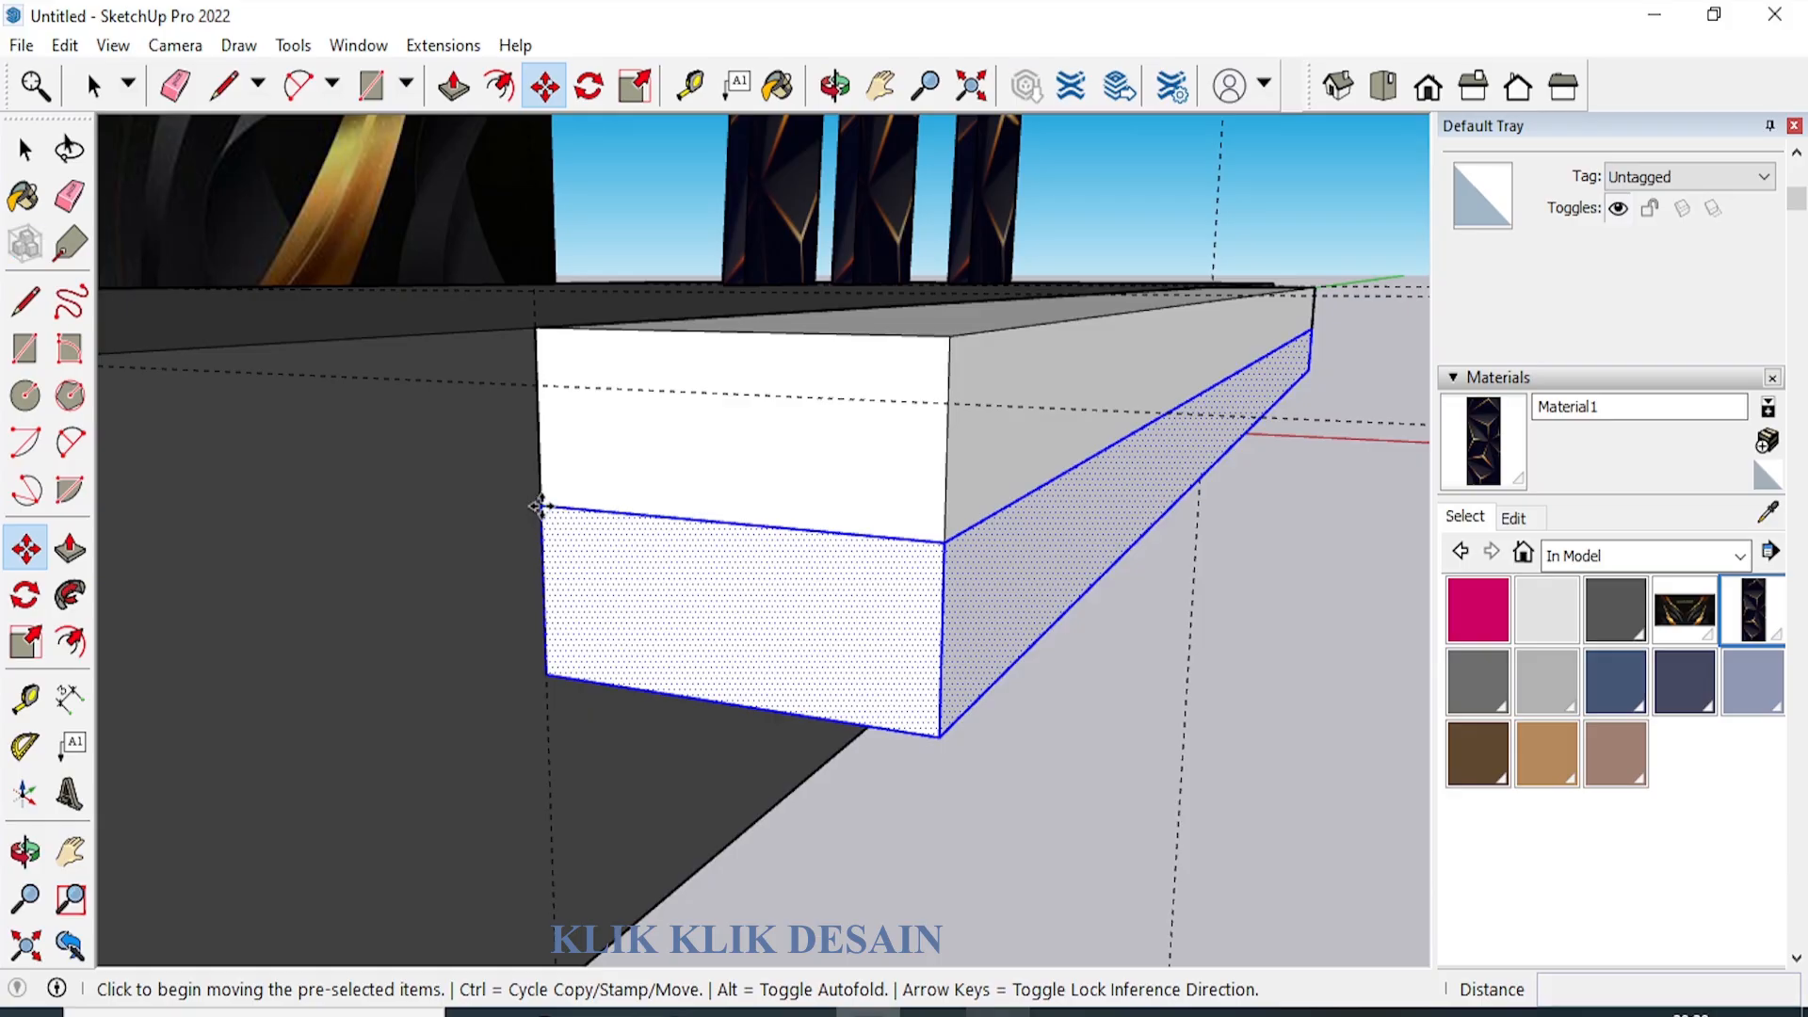
pyautogui.click(540, 507)
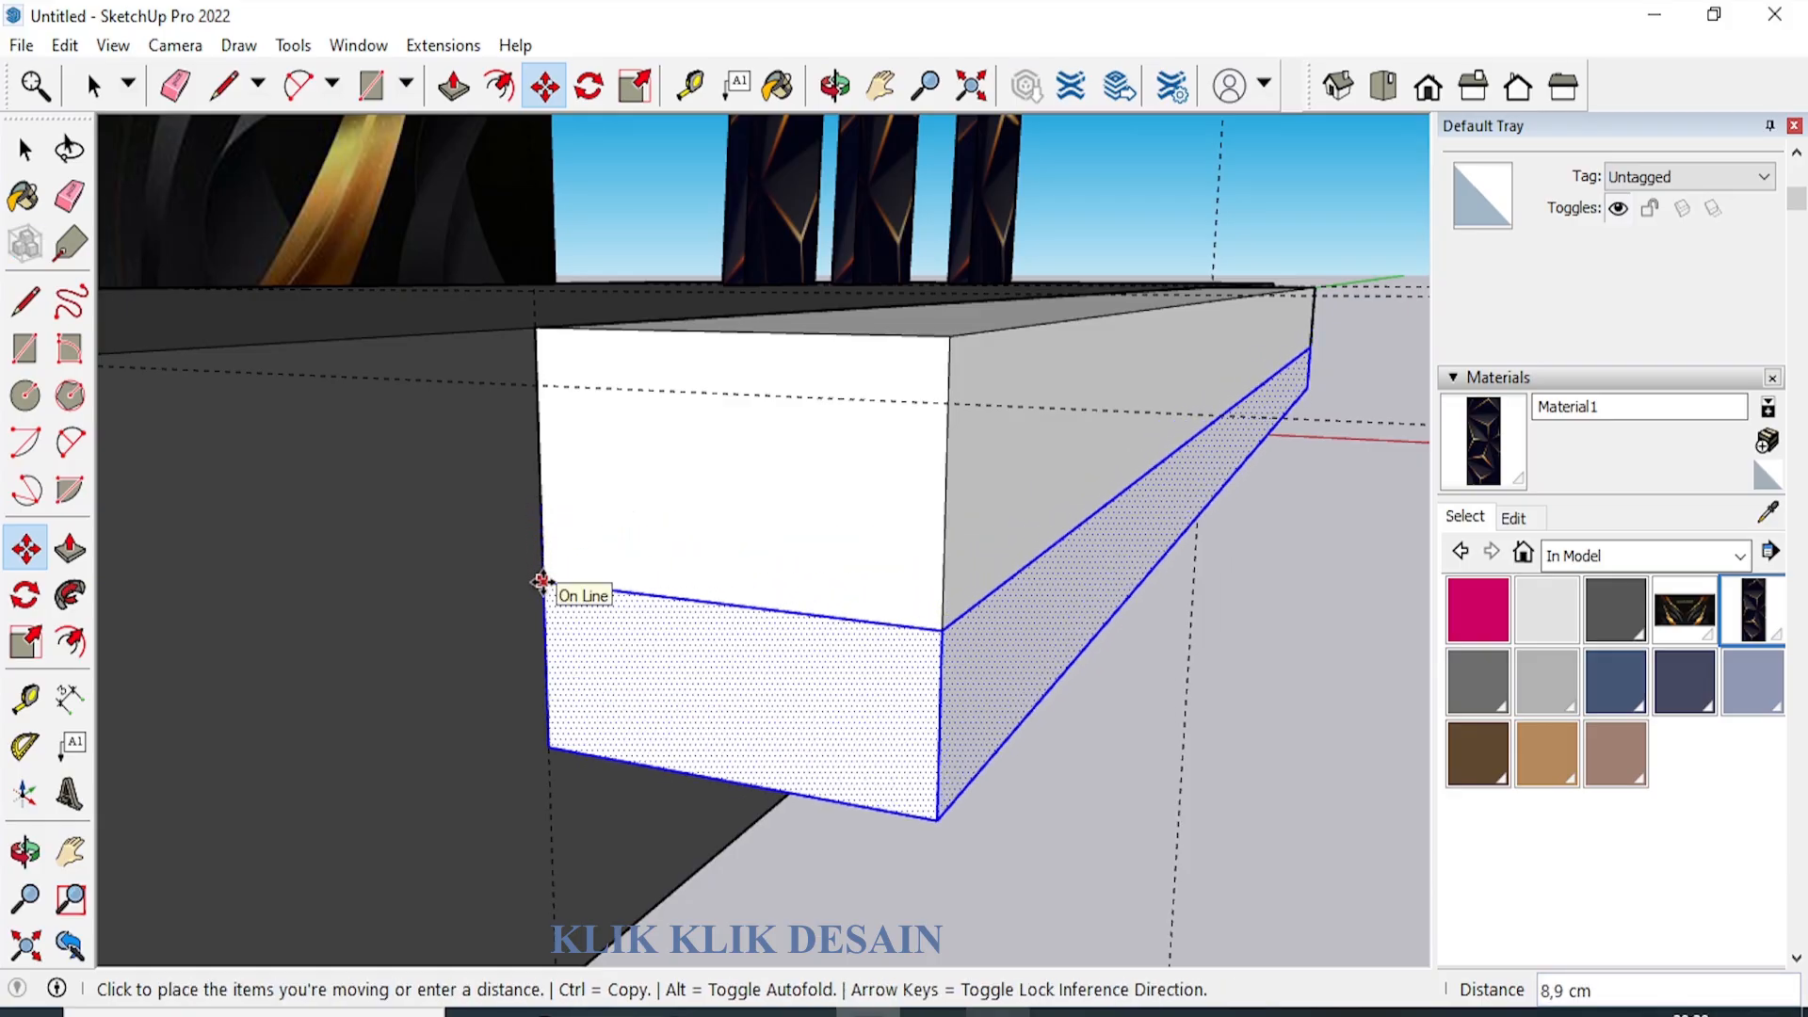
pyautogui.press('ctrl')
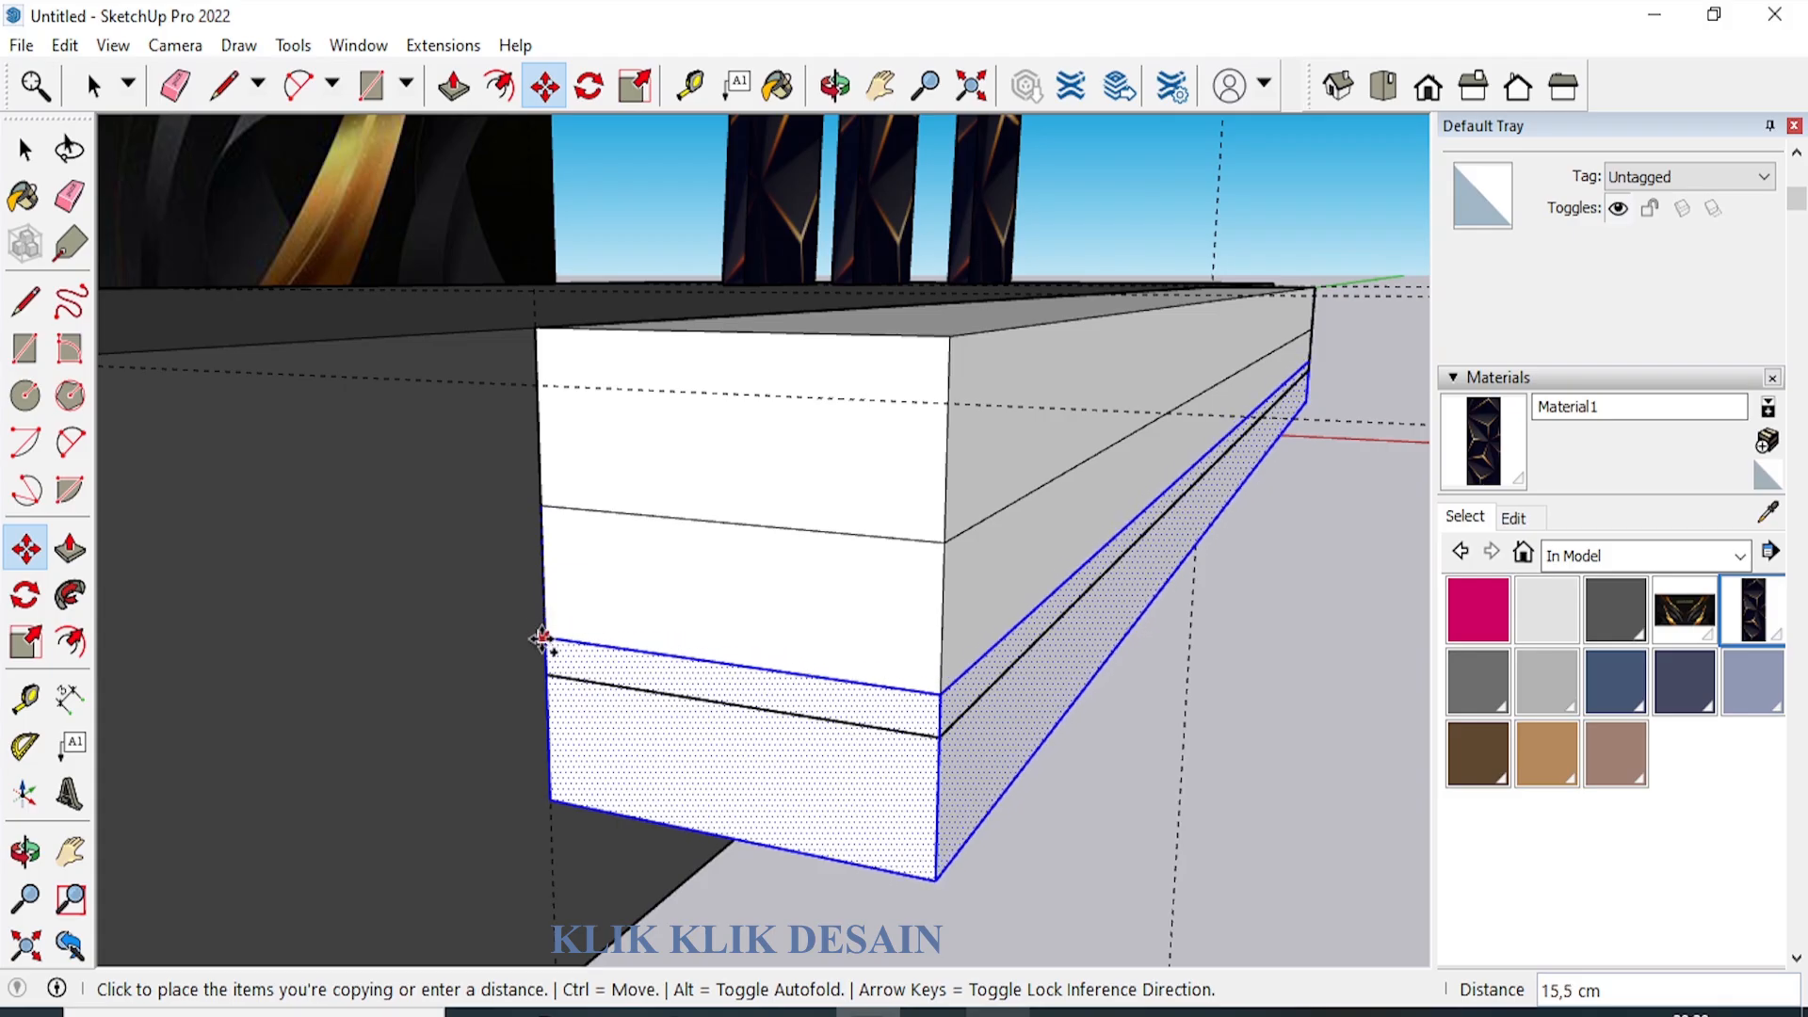
pyautogui.click(544, 673)
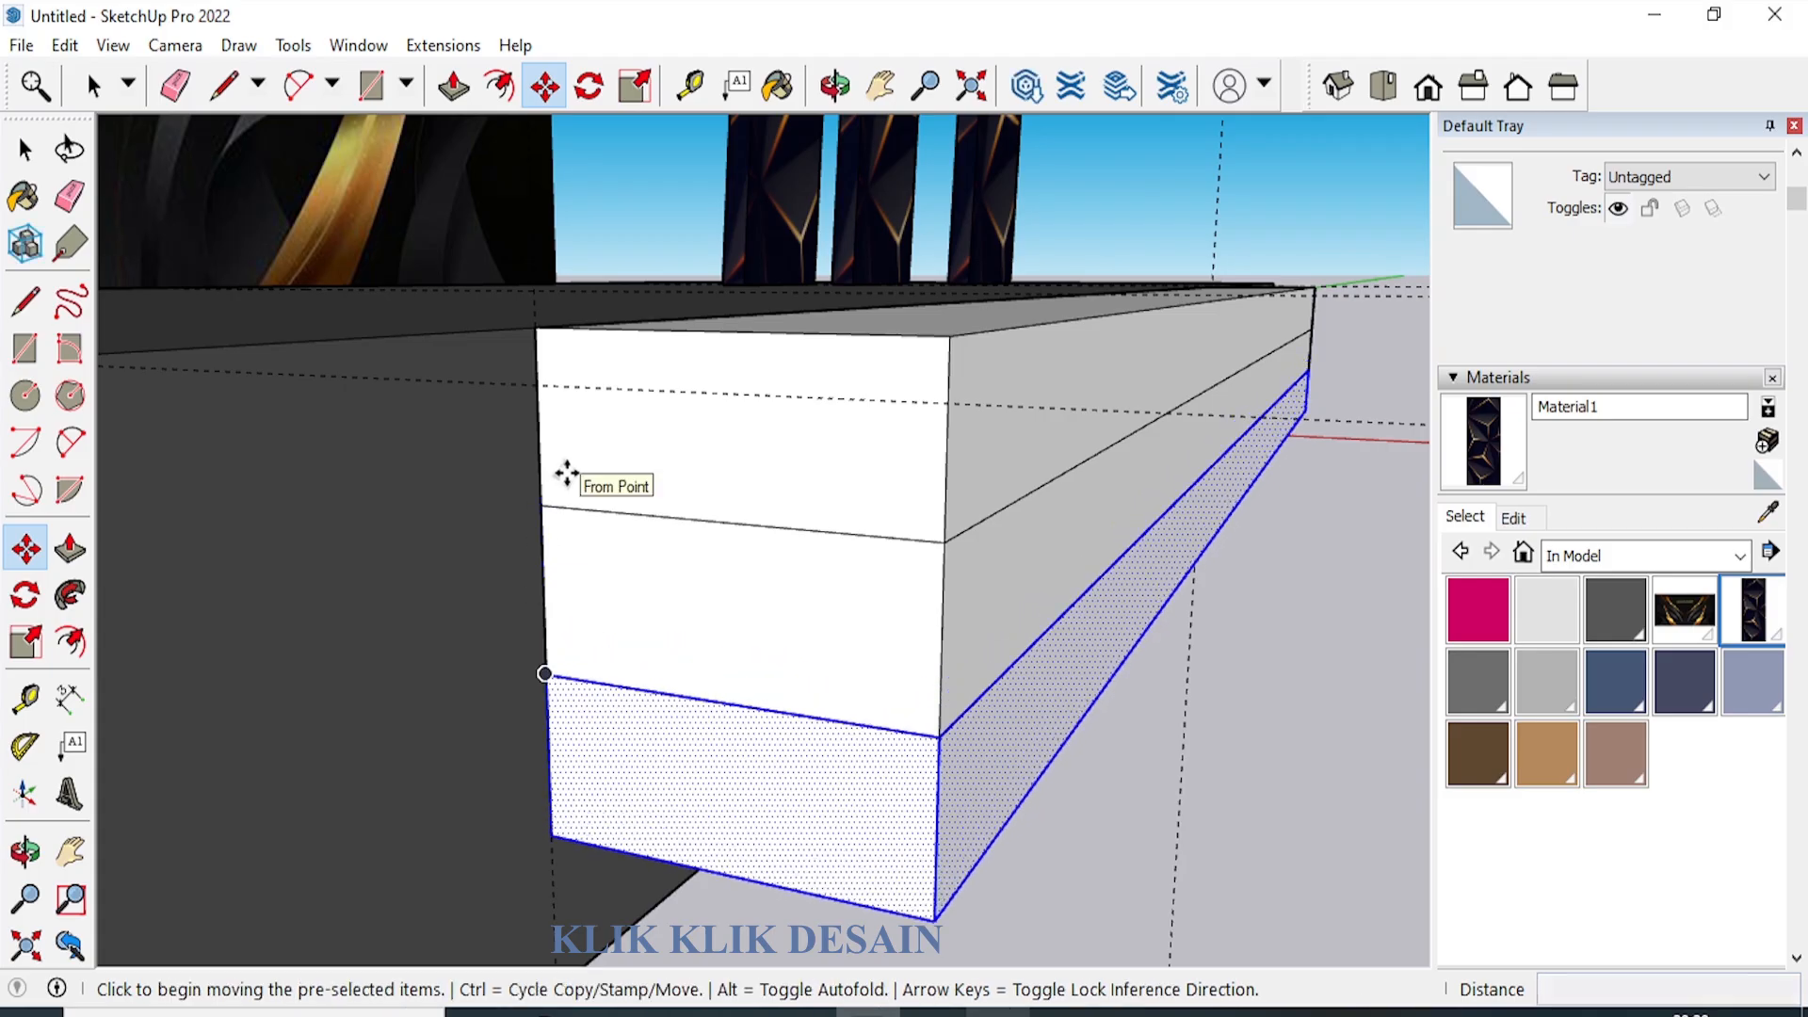
# Copy the third stair block 20 cm straight down to the platform's base as the fourth block.
pyautogui.scroll(-3, 563, 478)
pyautogui.scroll(5, 517, 799)
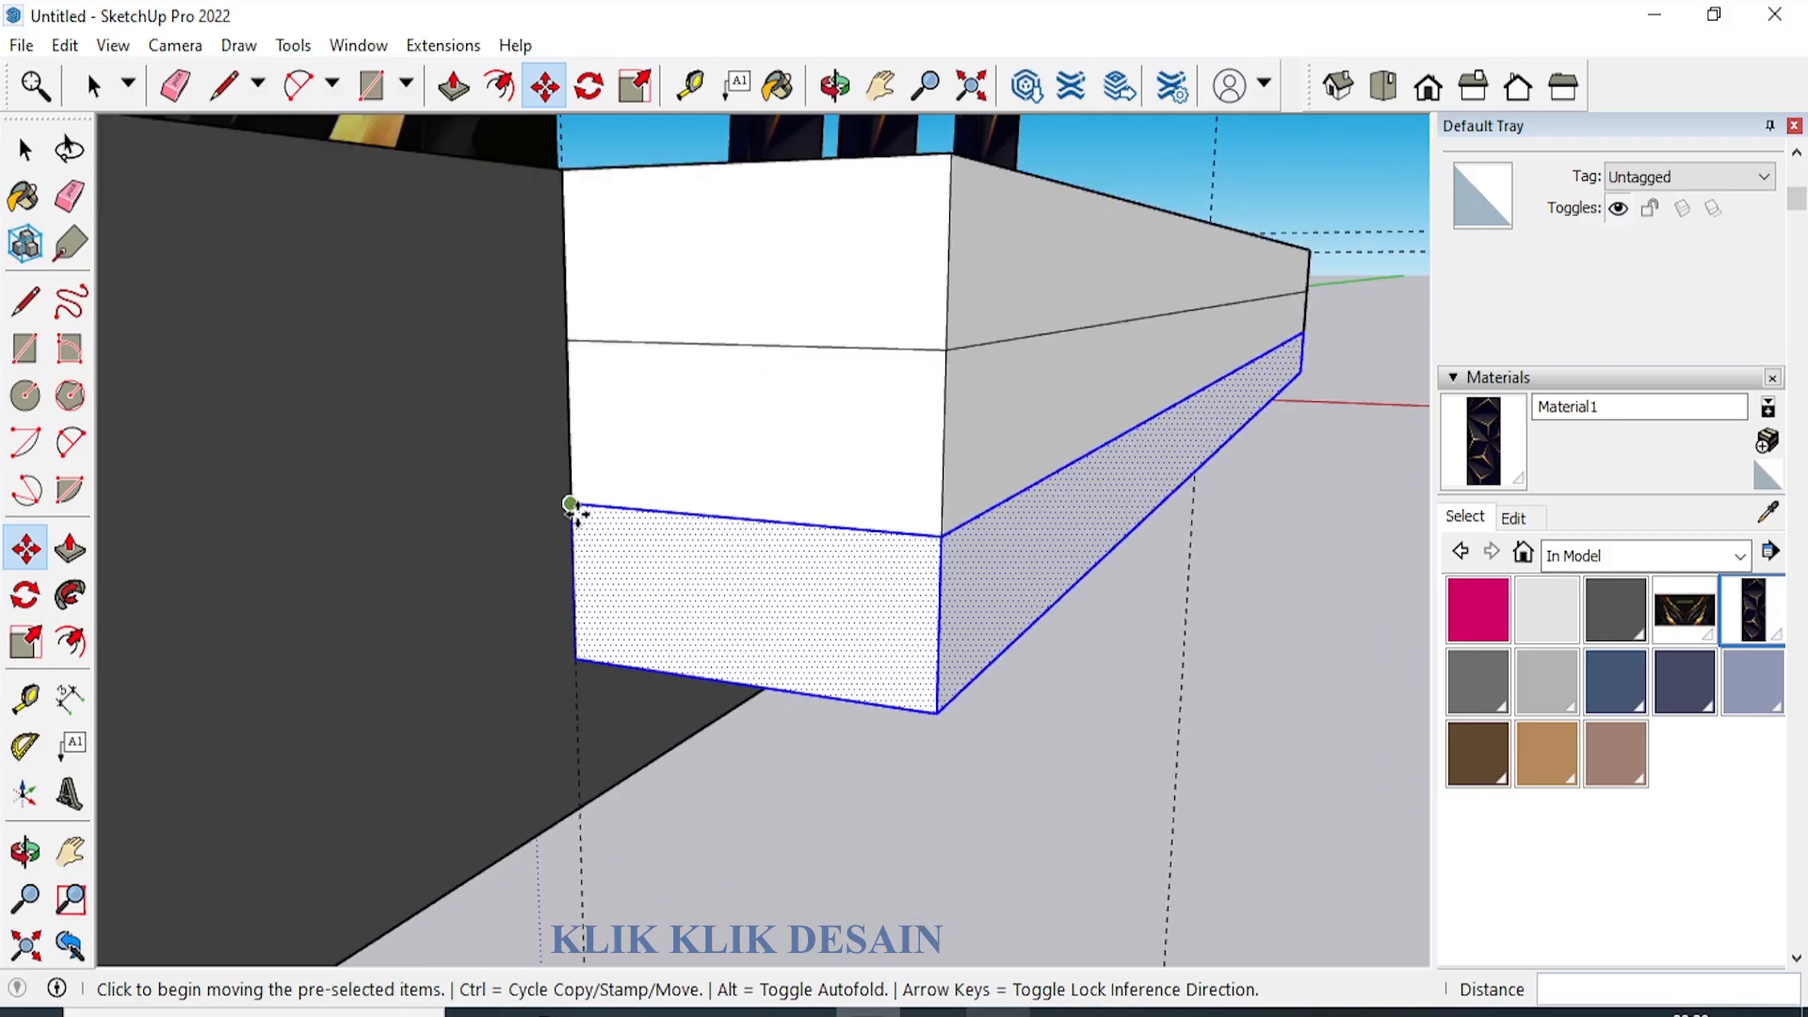
pyautogui.click(570, 503)
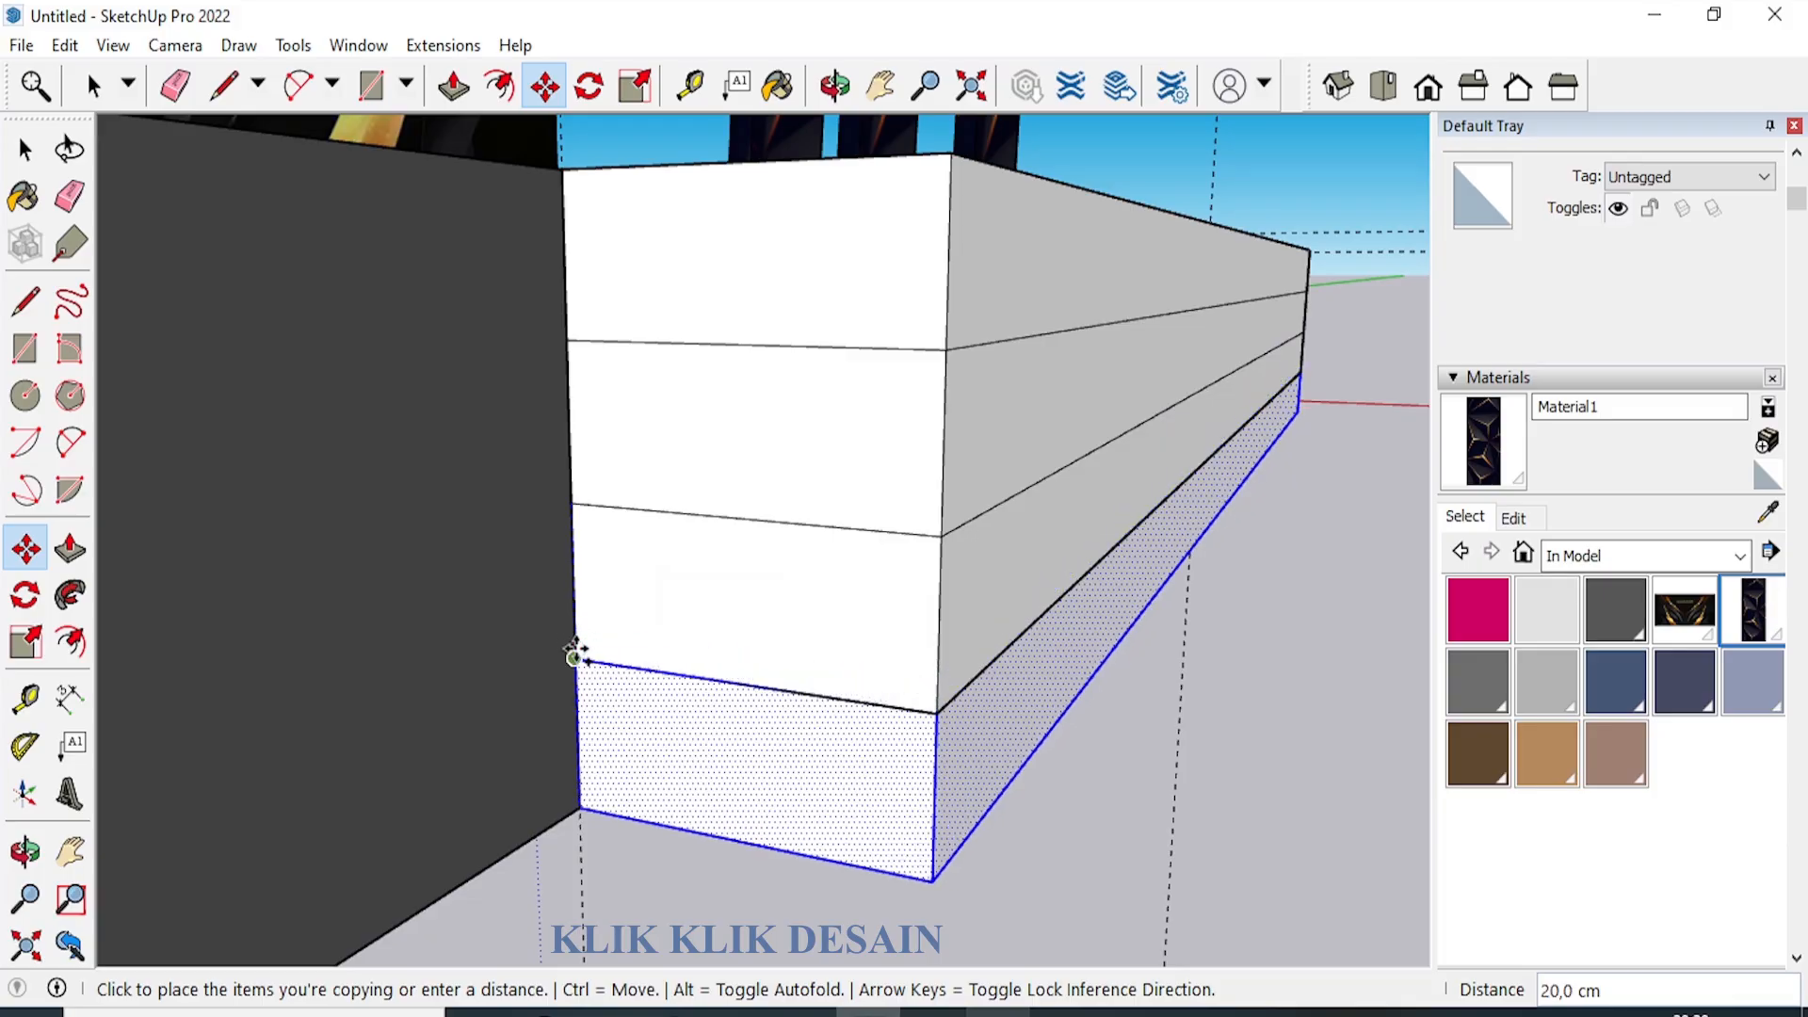
pyautogui.click(574, 654)
# Push/Pull the front face of the second stair block from the top 50 cm outward to form its tread.
pyautogui.scroll(-3, 485, 692)
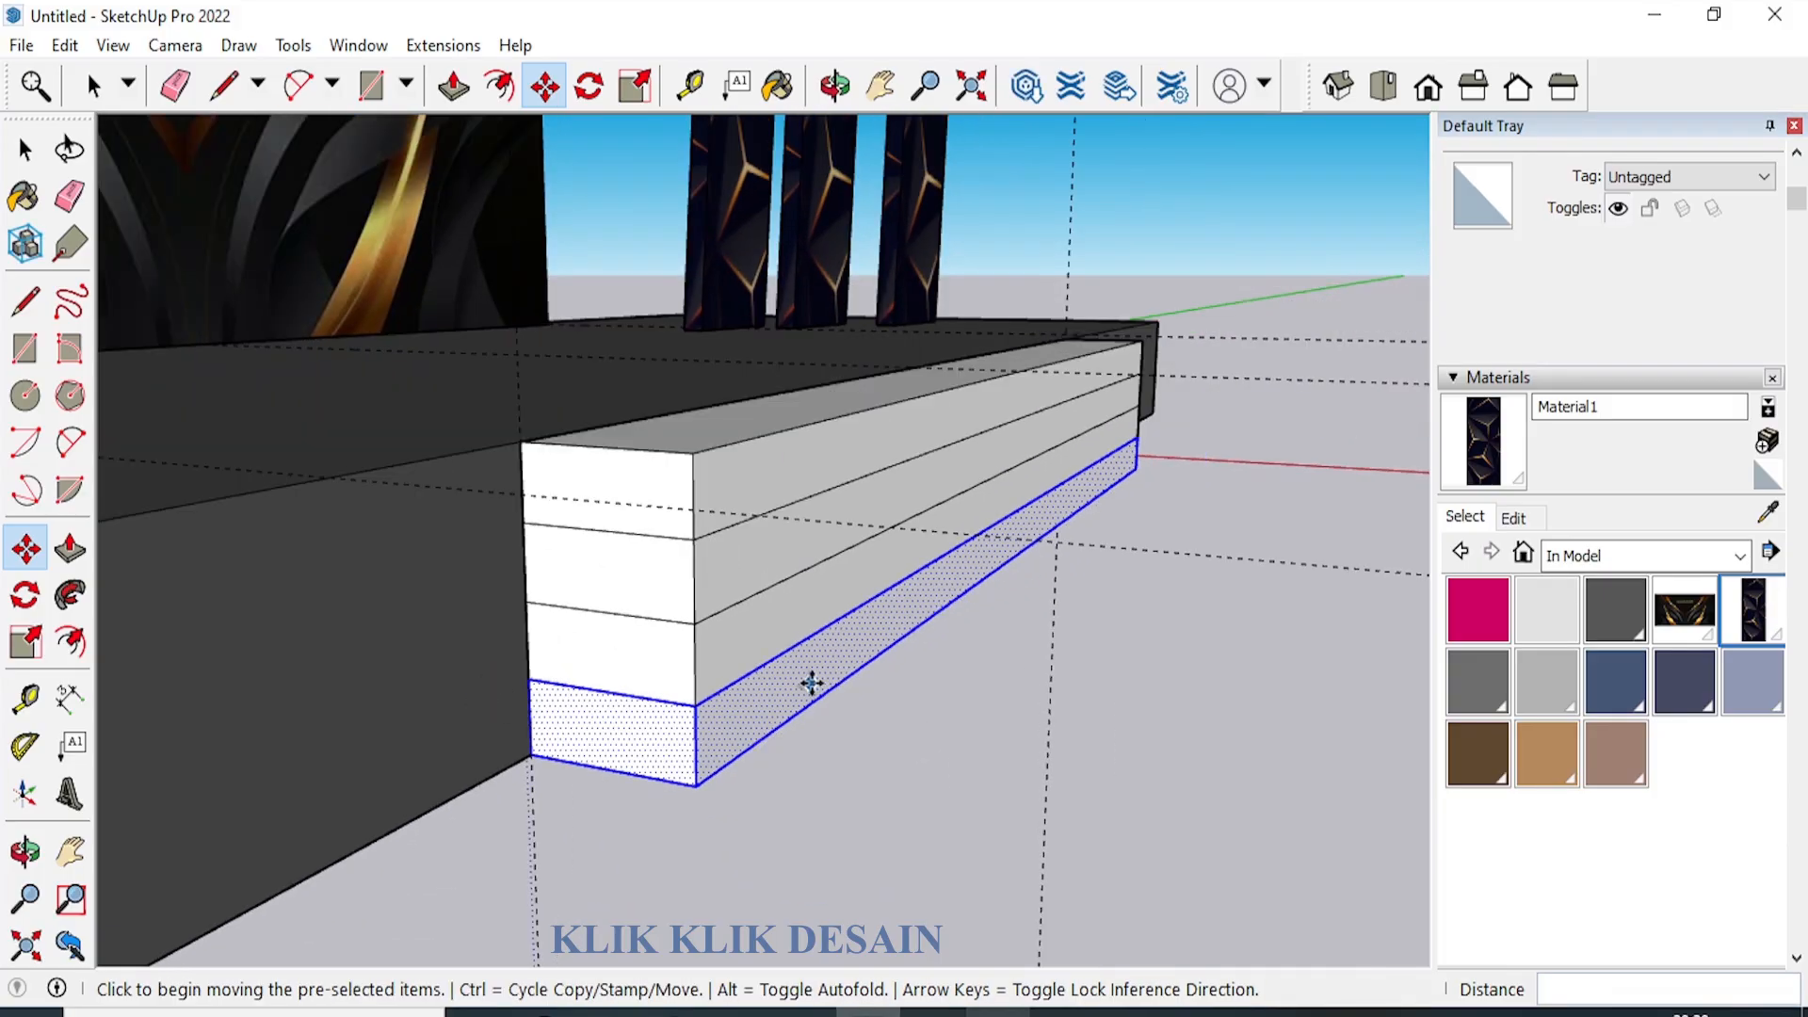
pyautogui.scroll(-2, 812, 684)
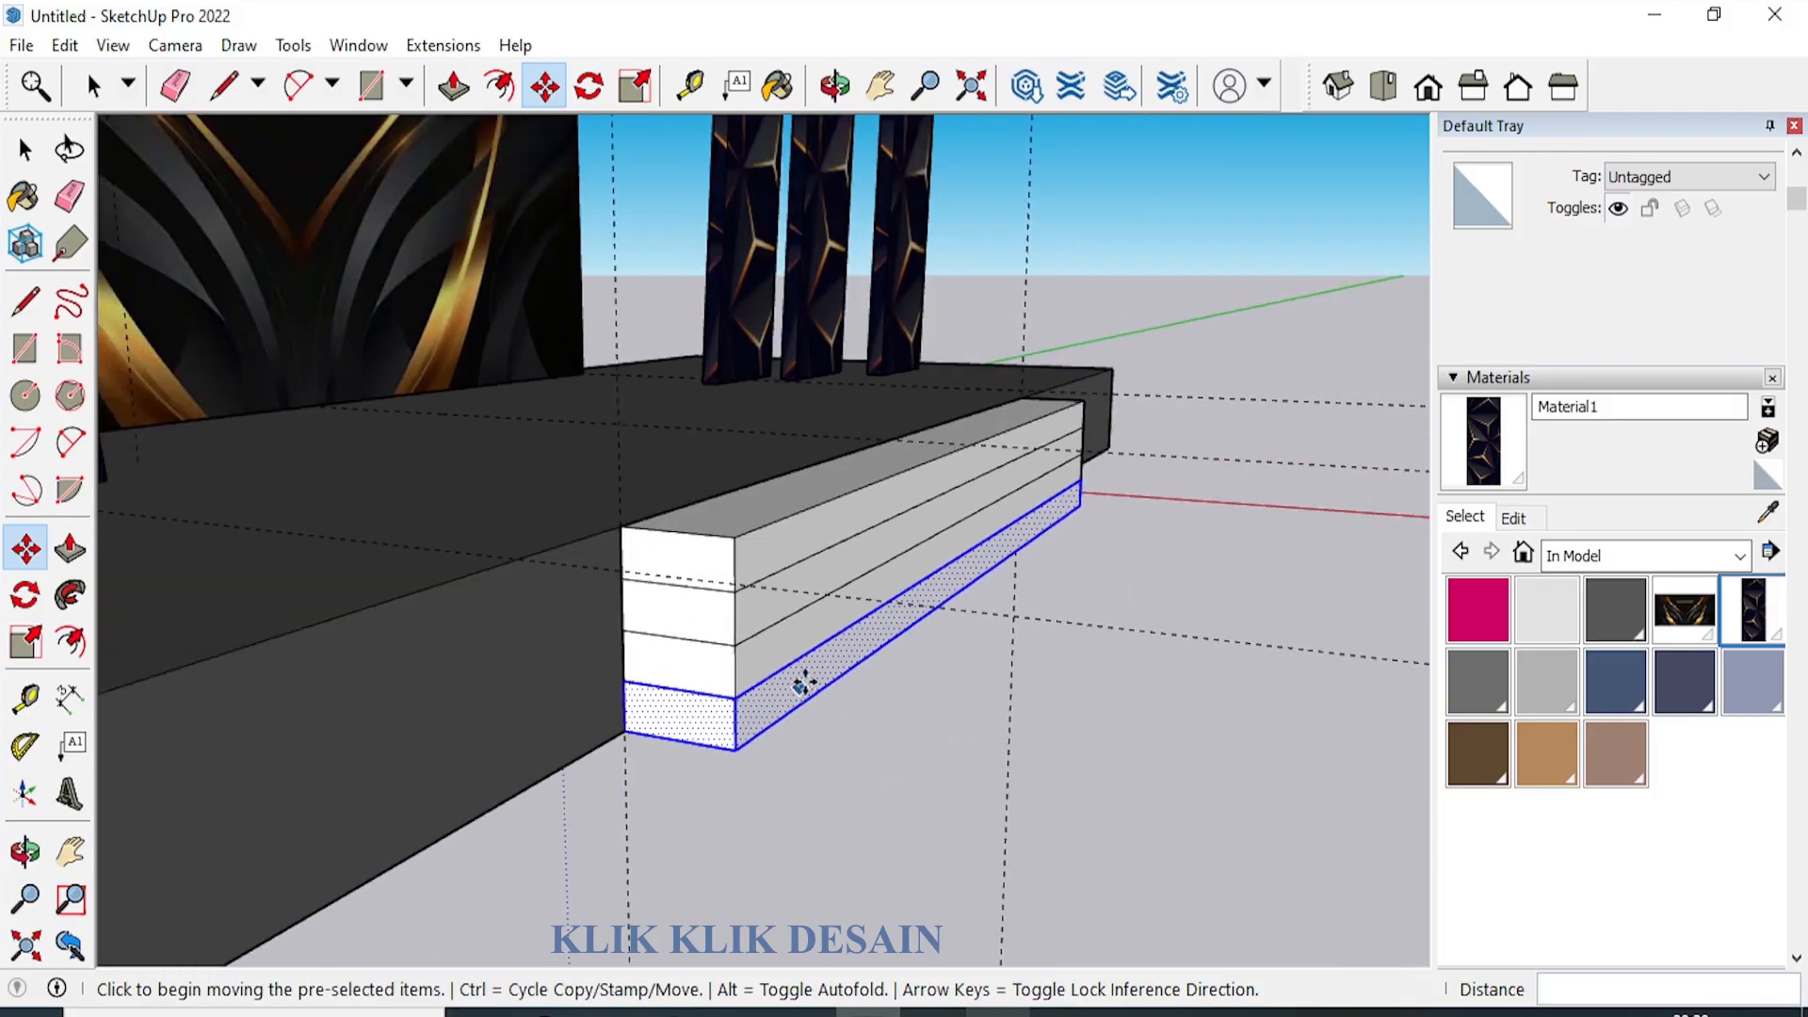
pyautogui.scroll(4, 839, 622)
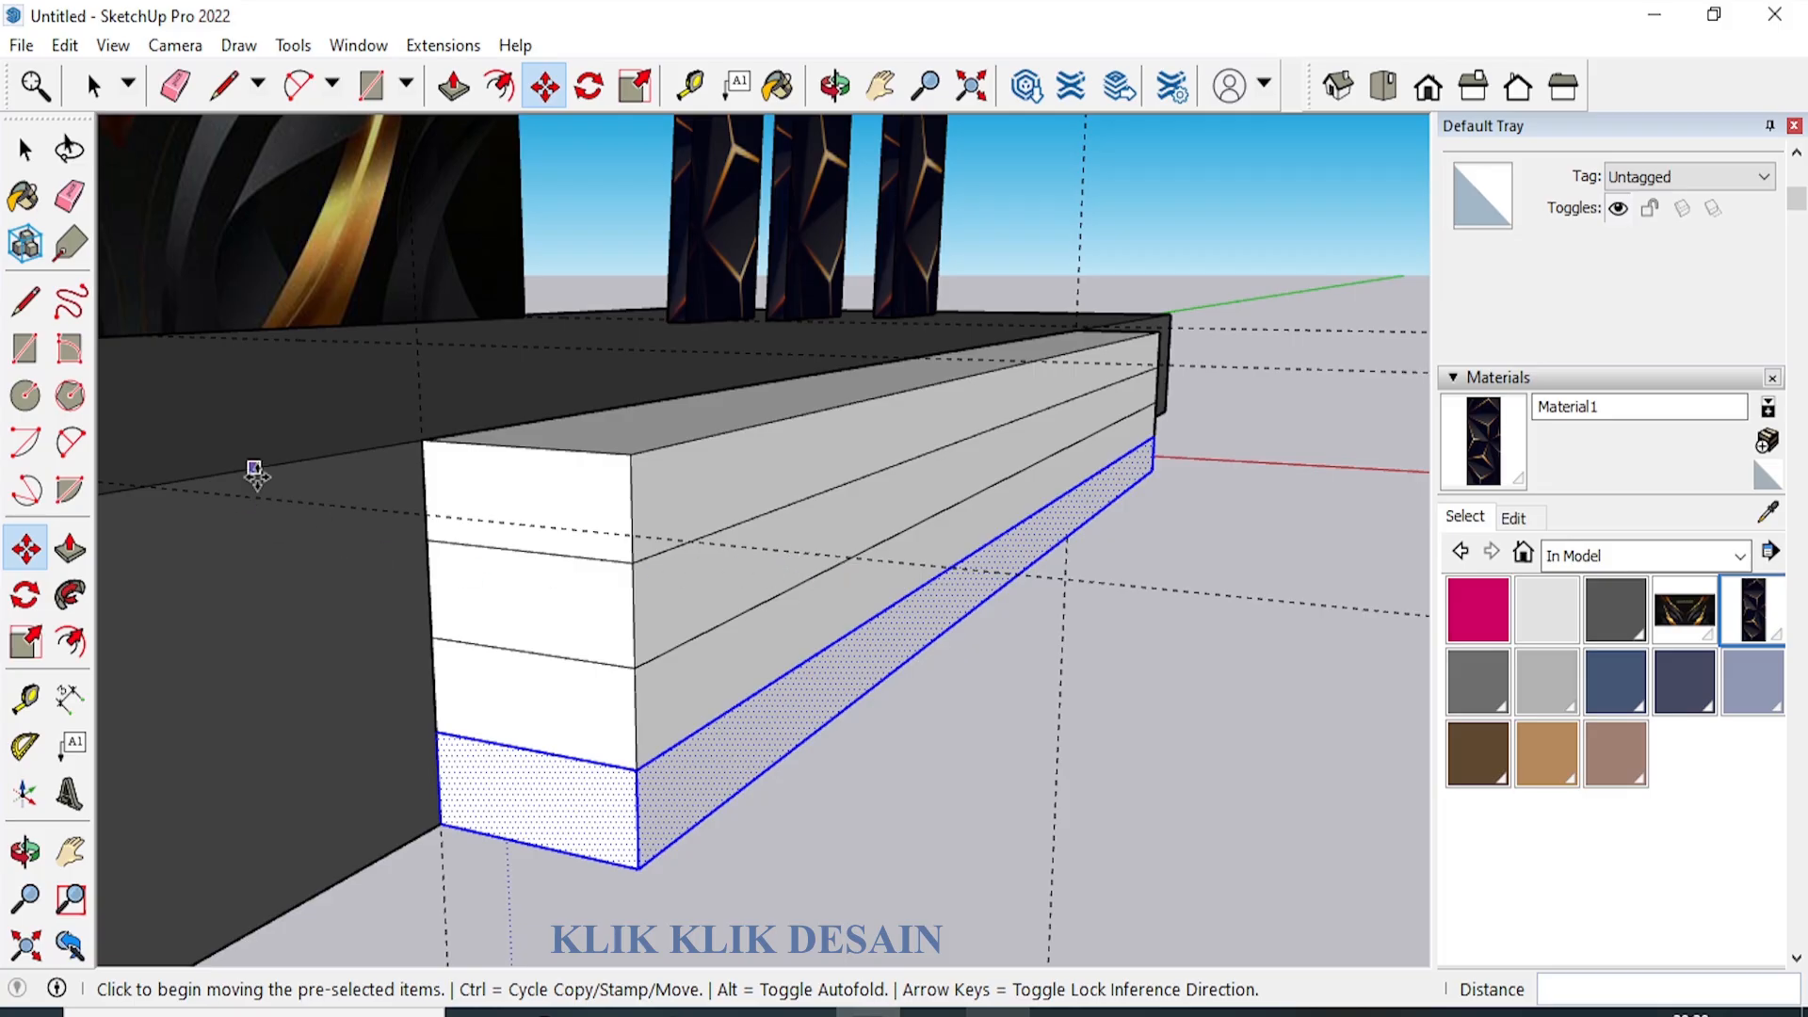
pyautogui.click(70, 548)
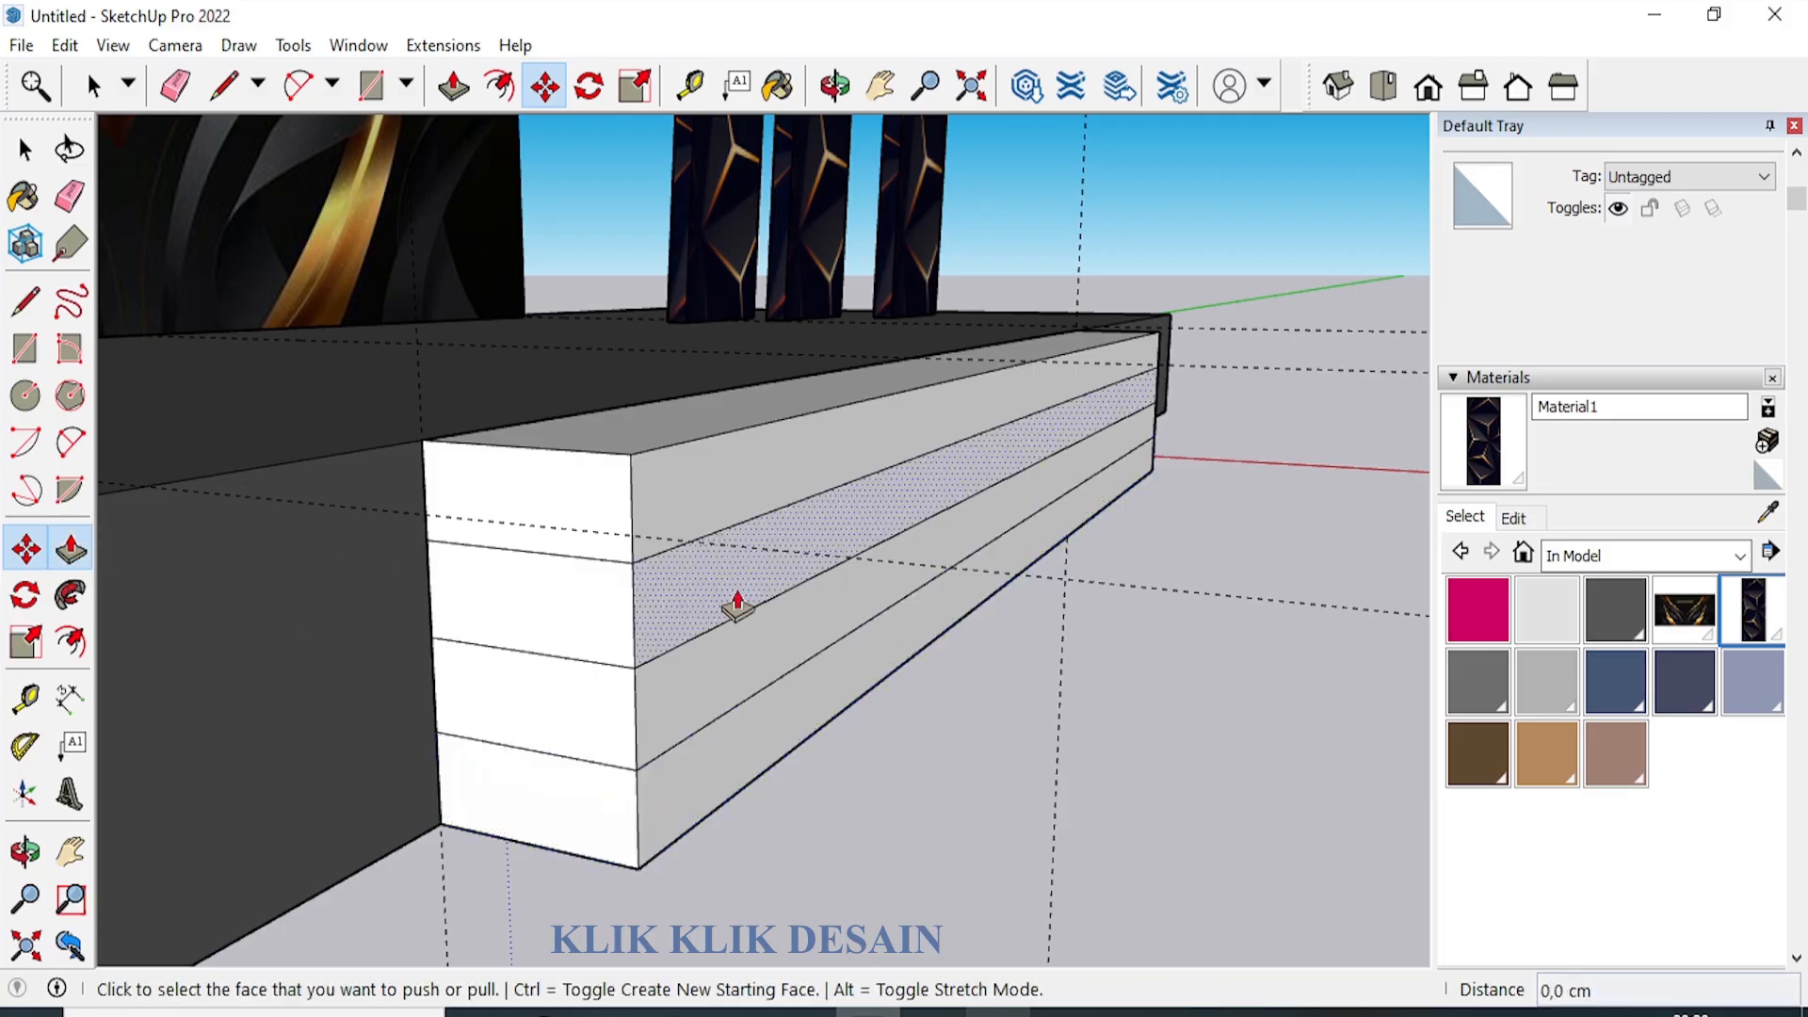
pyautogui.click(516, 498)
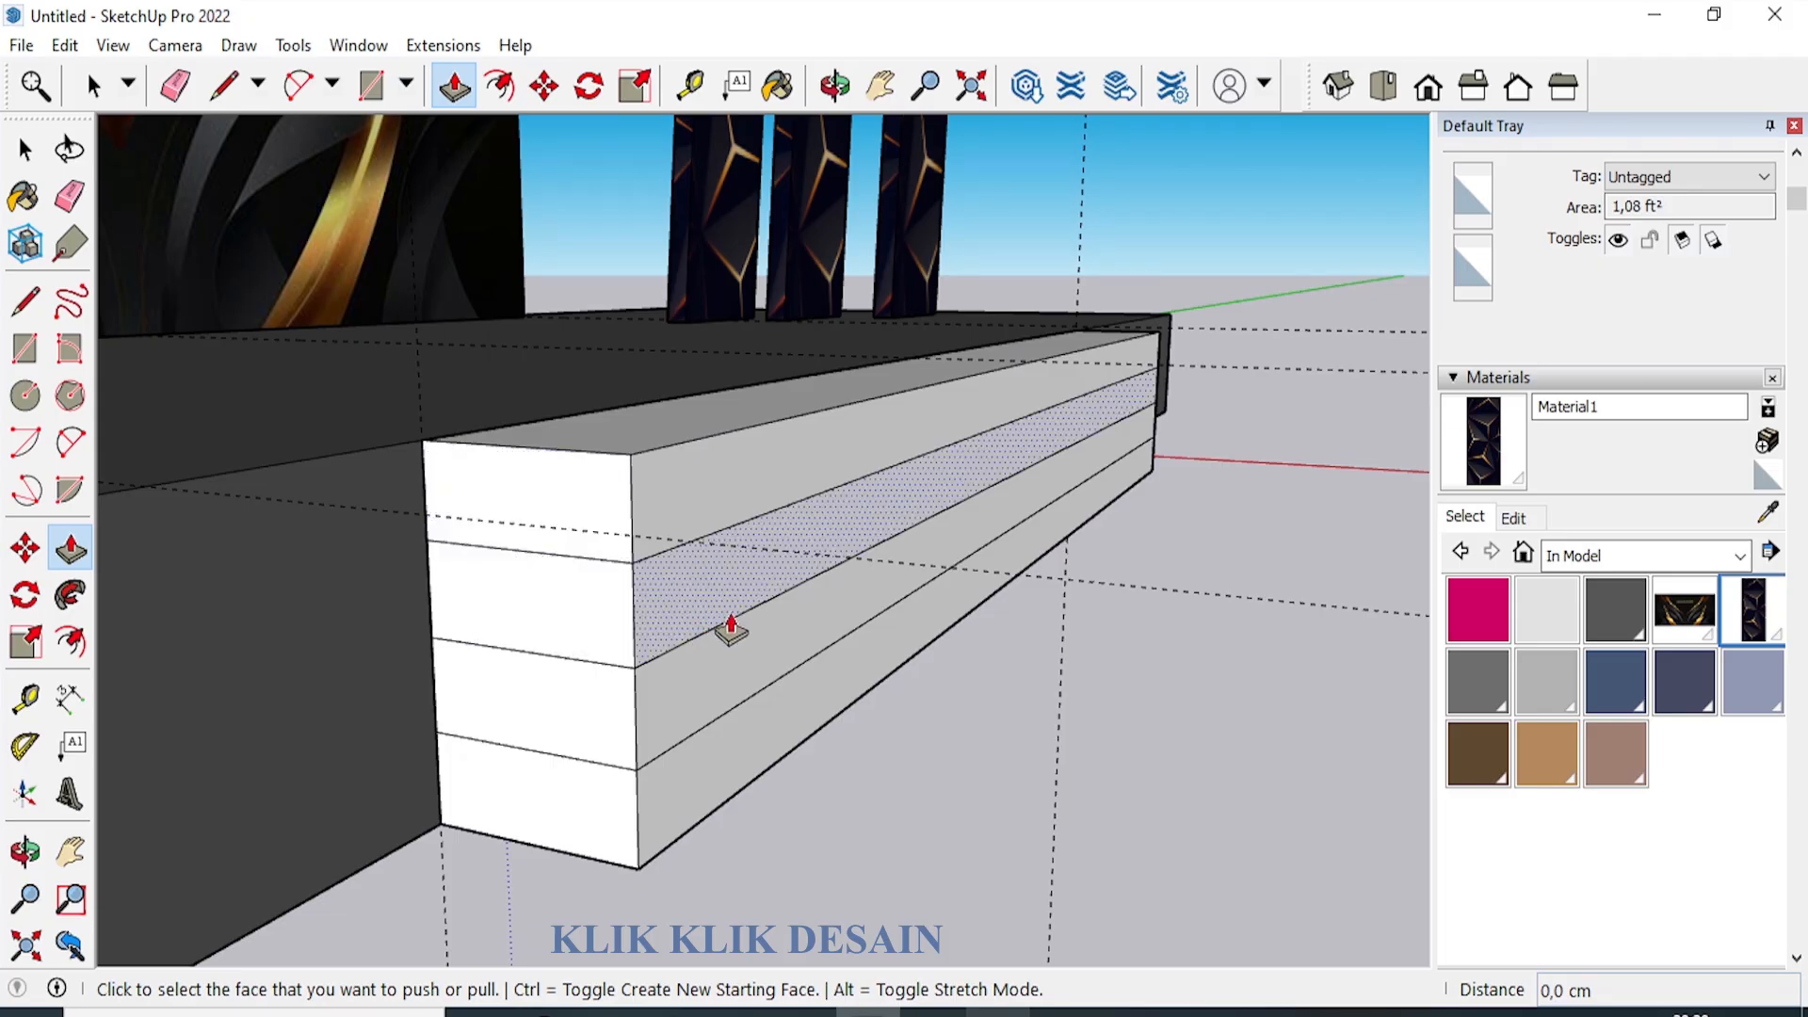
pyautogui.click(684, 607)
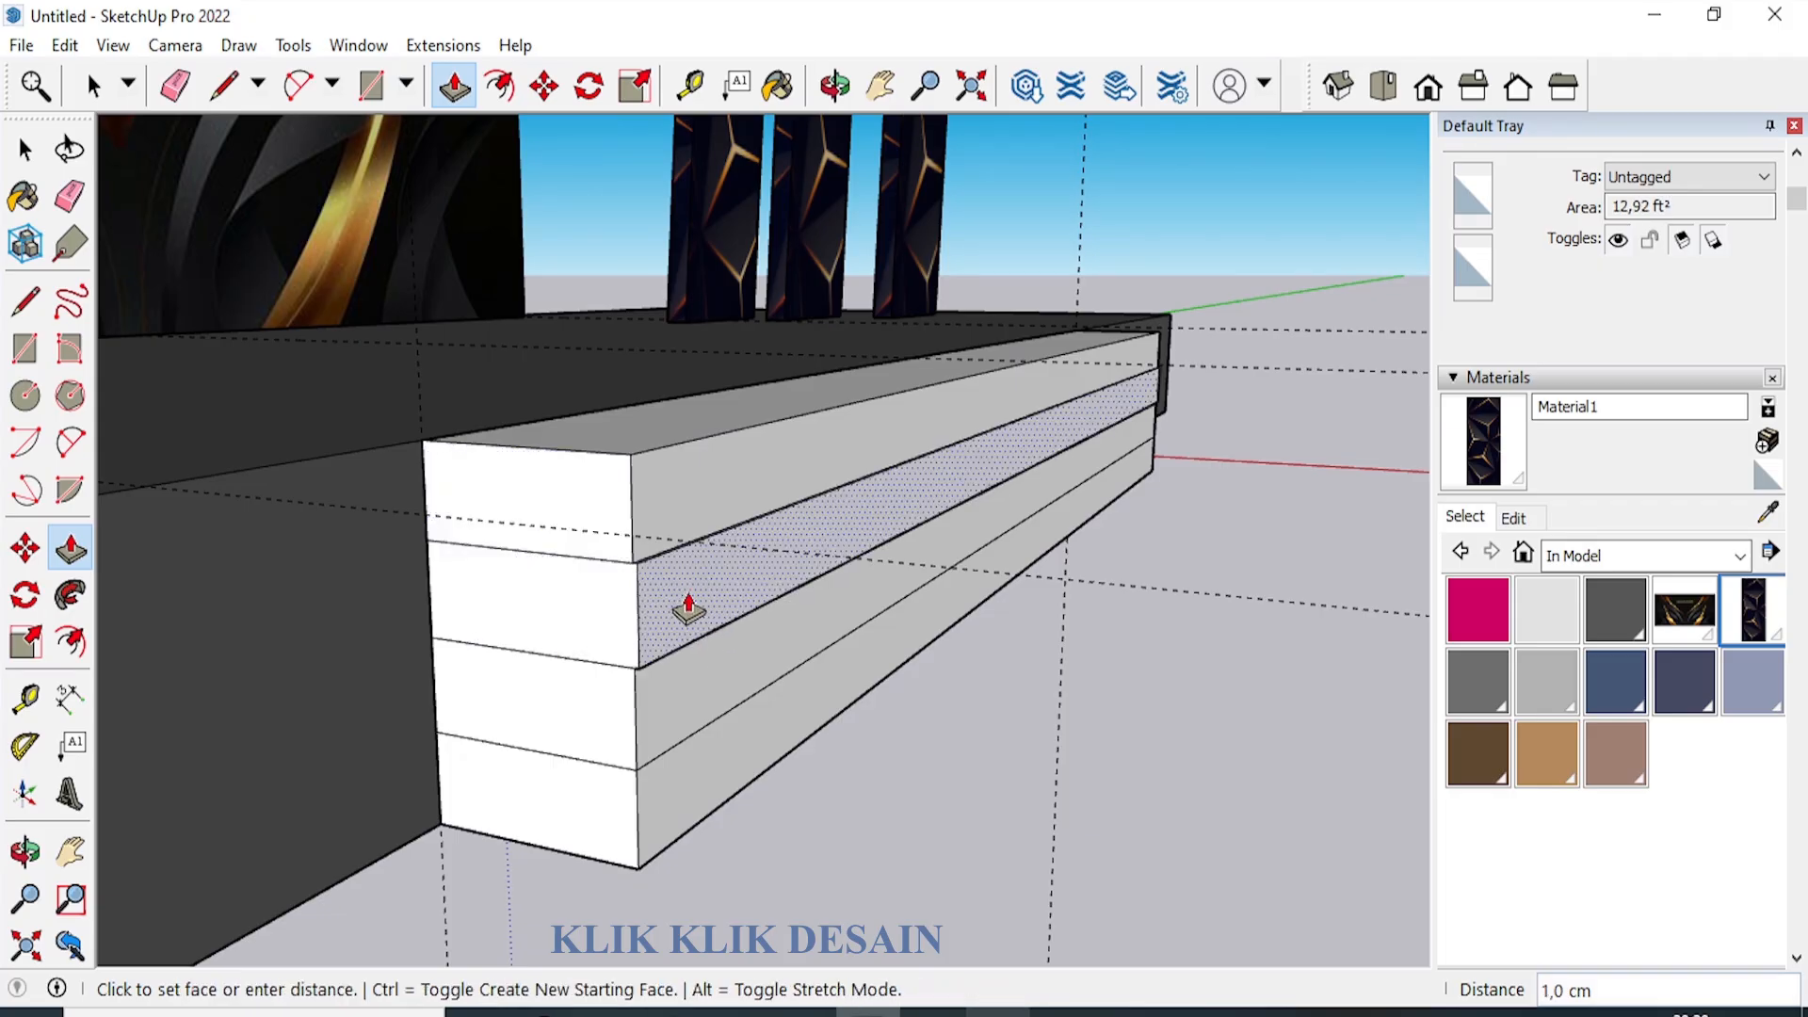
pyautogui.write('50')
pyautogui.press('Return')
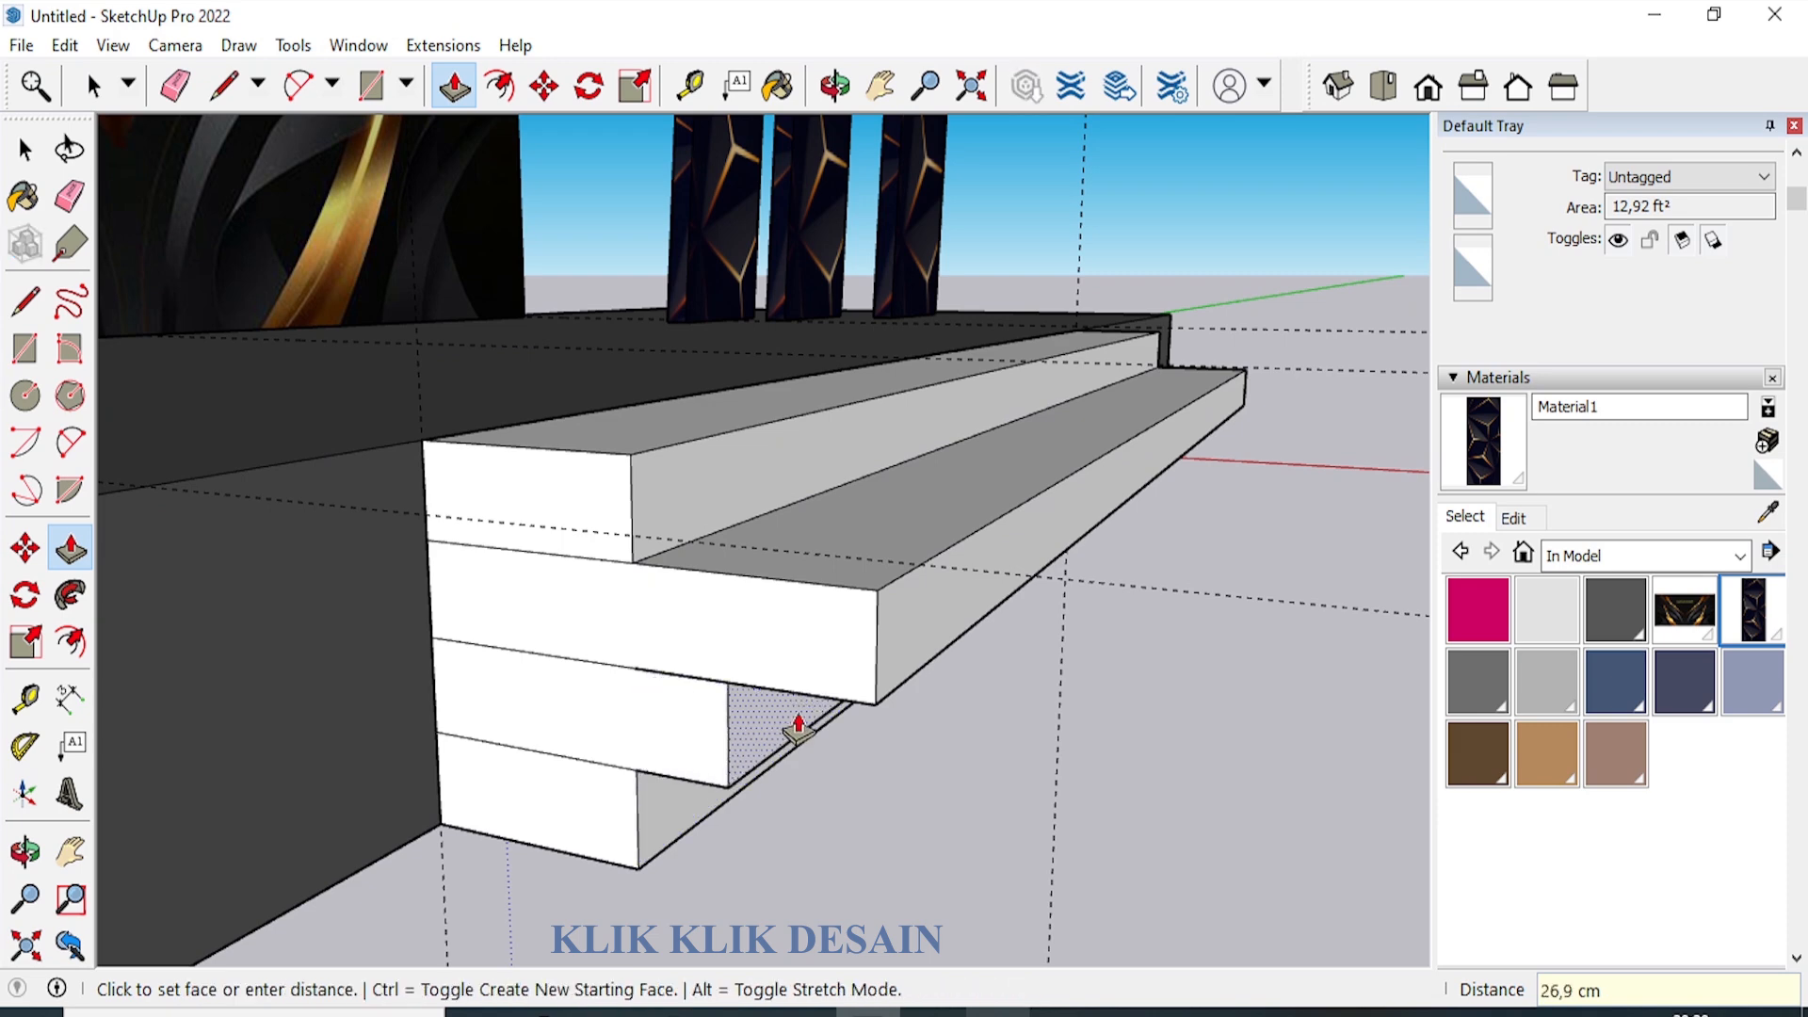
# Push/Pull the front faces of the third and bottom stair blocks outward, flush with the second block.
pyautogui.click(890, 684)
pyautogui.click(662, 817)
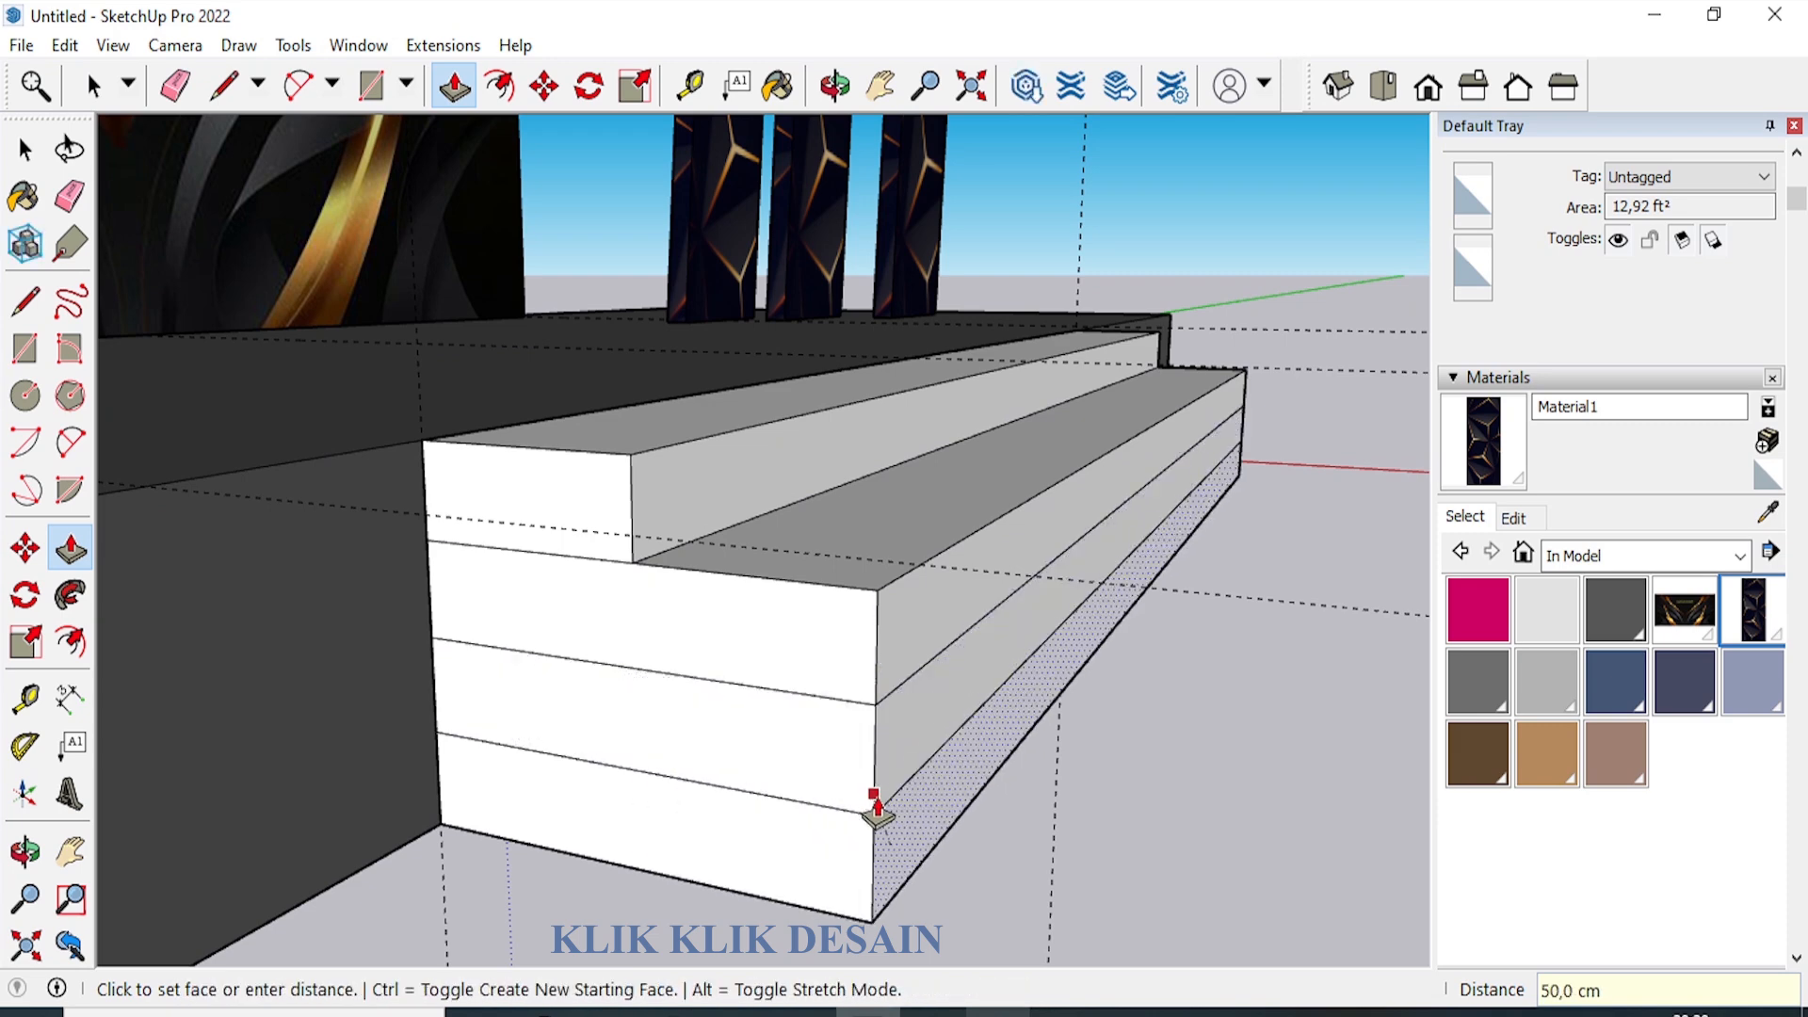
pyautogui.click(879, 796)
# Push/Pull the front face of the third stair block another 50 cm outward to form its tread.
pyautogui.click(918, 730)
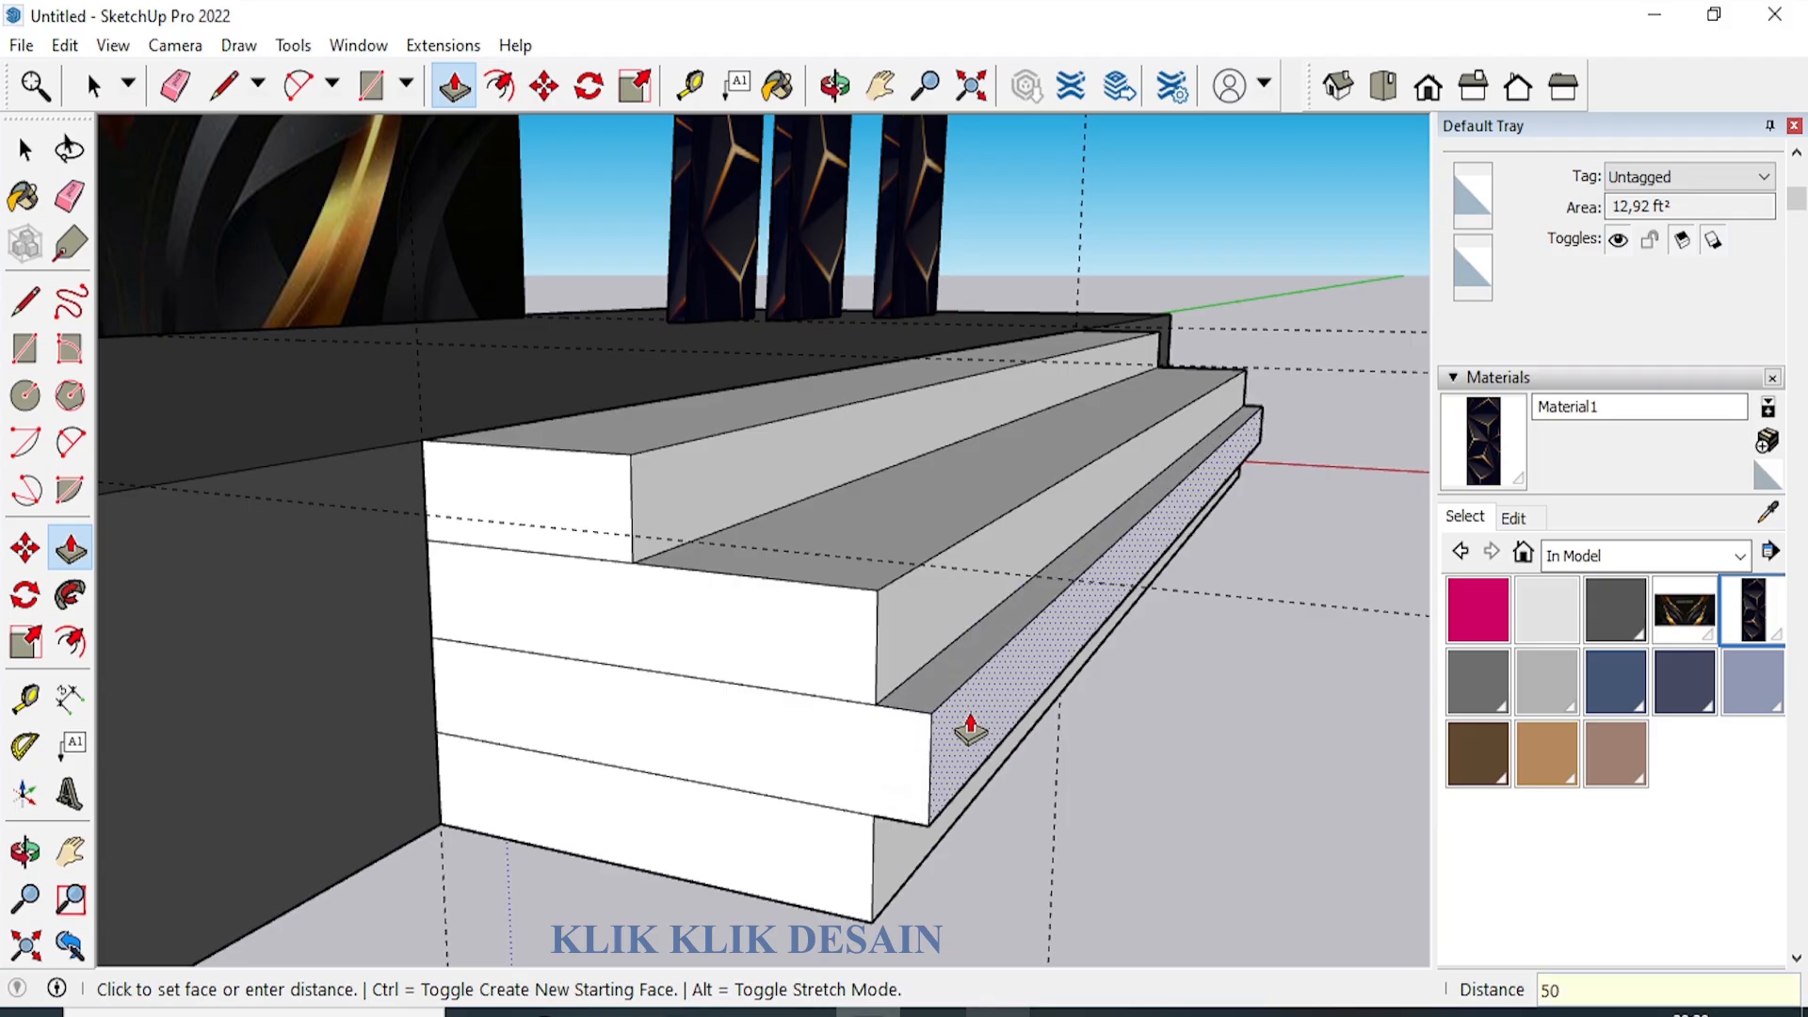
pyautogui.press('Return')
pyautogui.scroll(-2, 388, 553)
pyautogui.scroll(2, 800, 784)
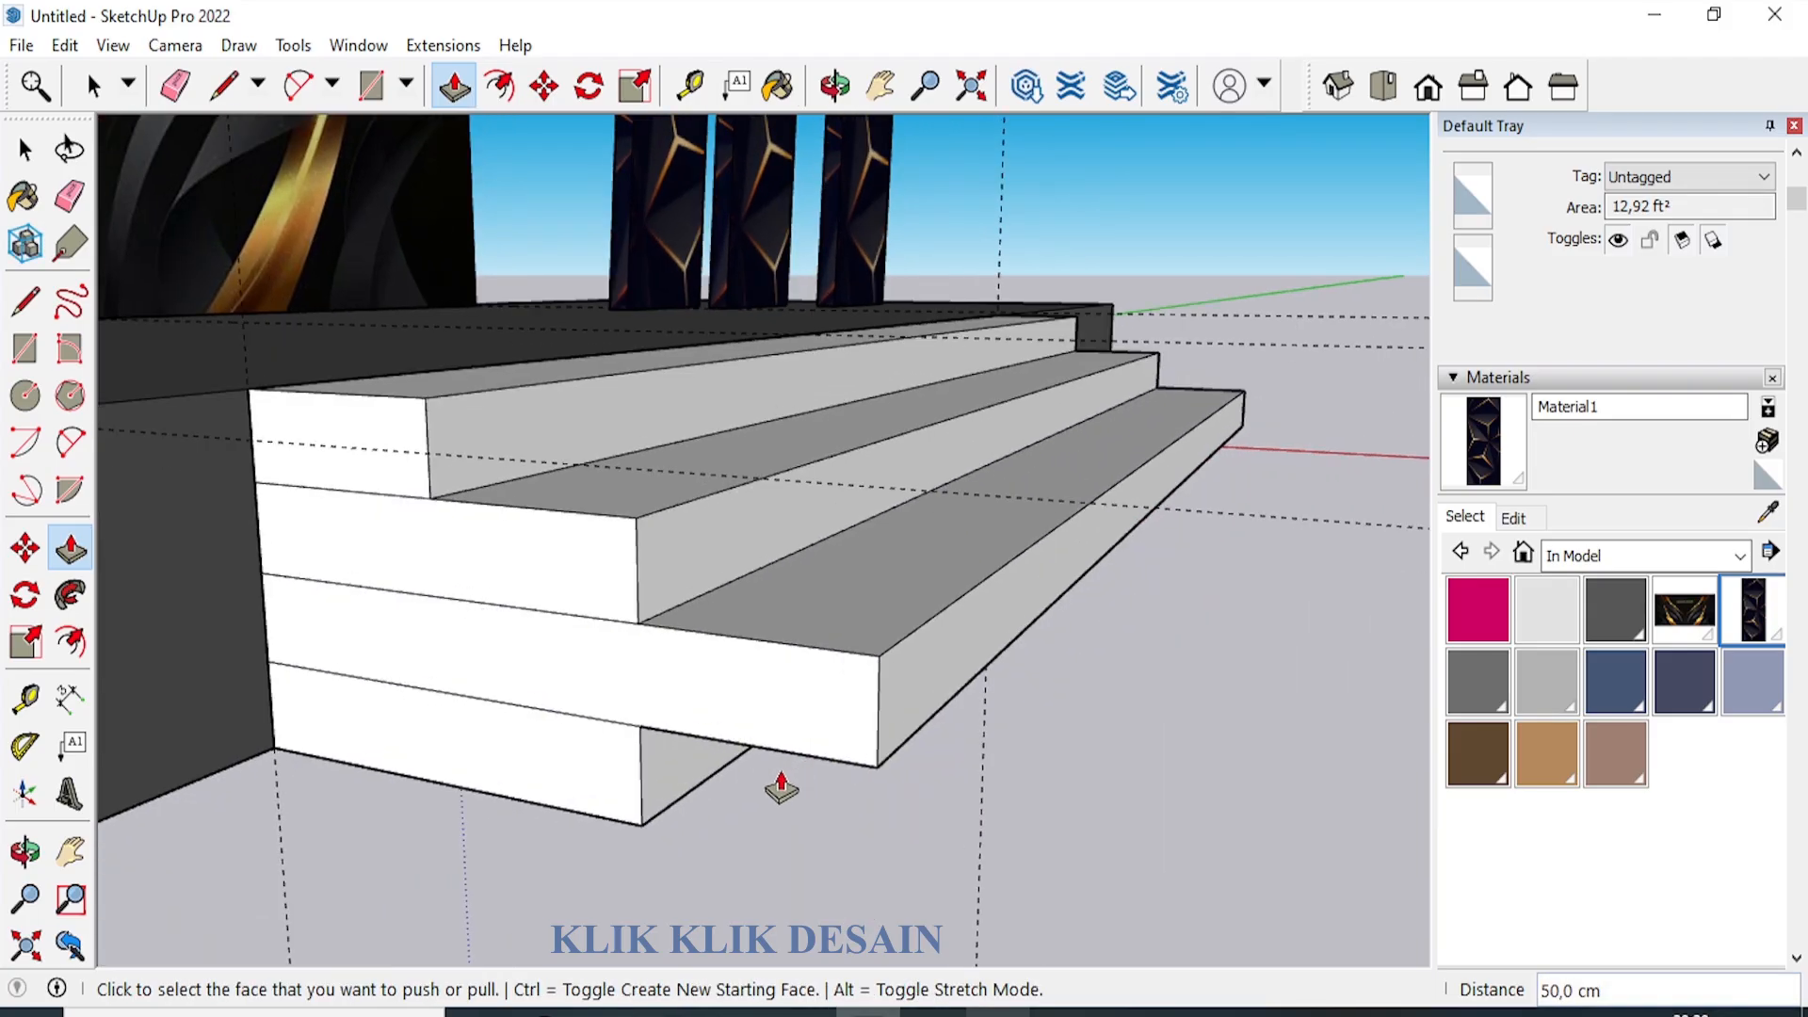
# Push/Pull the bottom stair block flush with the third block and another 50 cm outward to form the lowest tread.
pyautogui.click(703, 779)
pyautogui.click(871, 711)
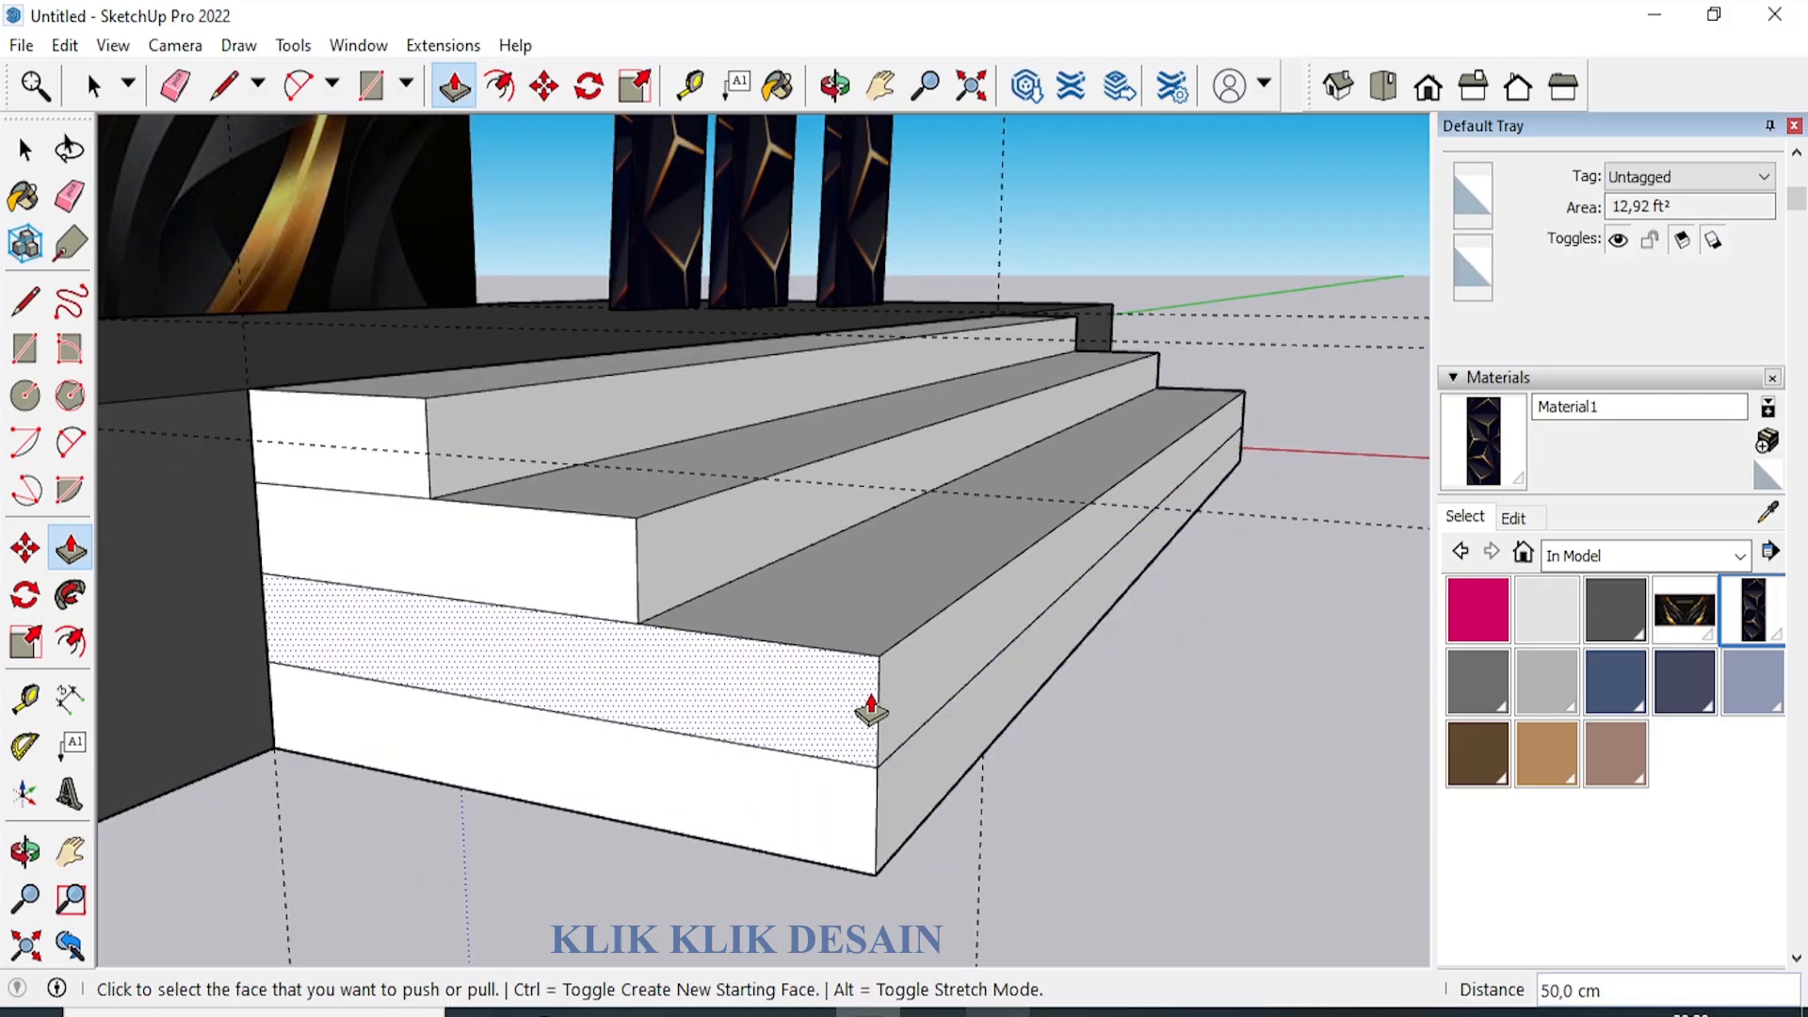
pyautogui.click(967, 754)
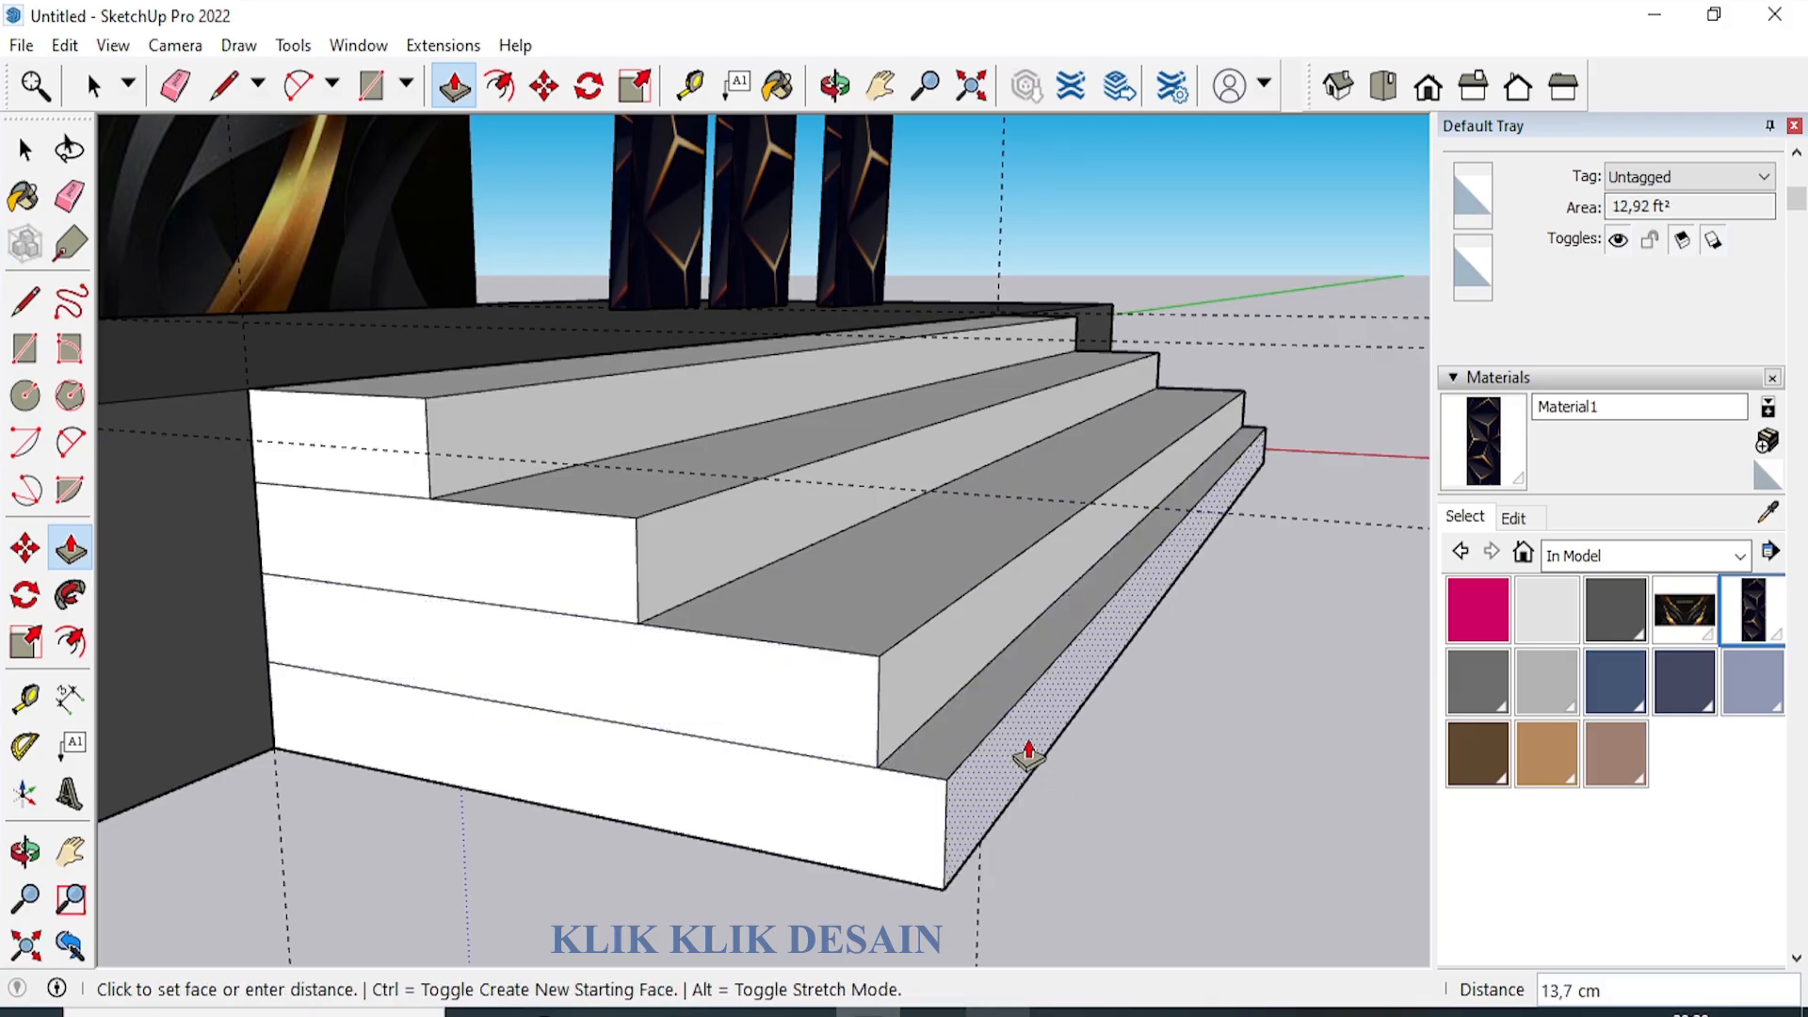
pyautogui.write('50')
pyautogui.press('Return')
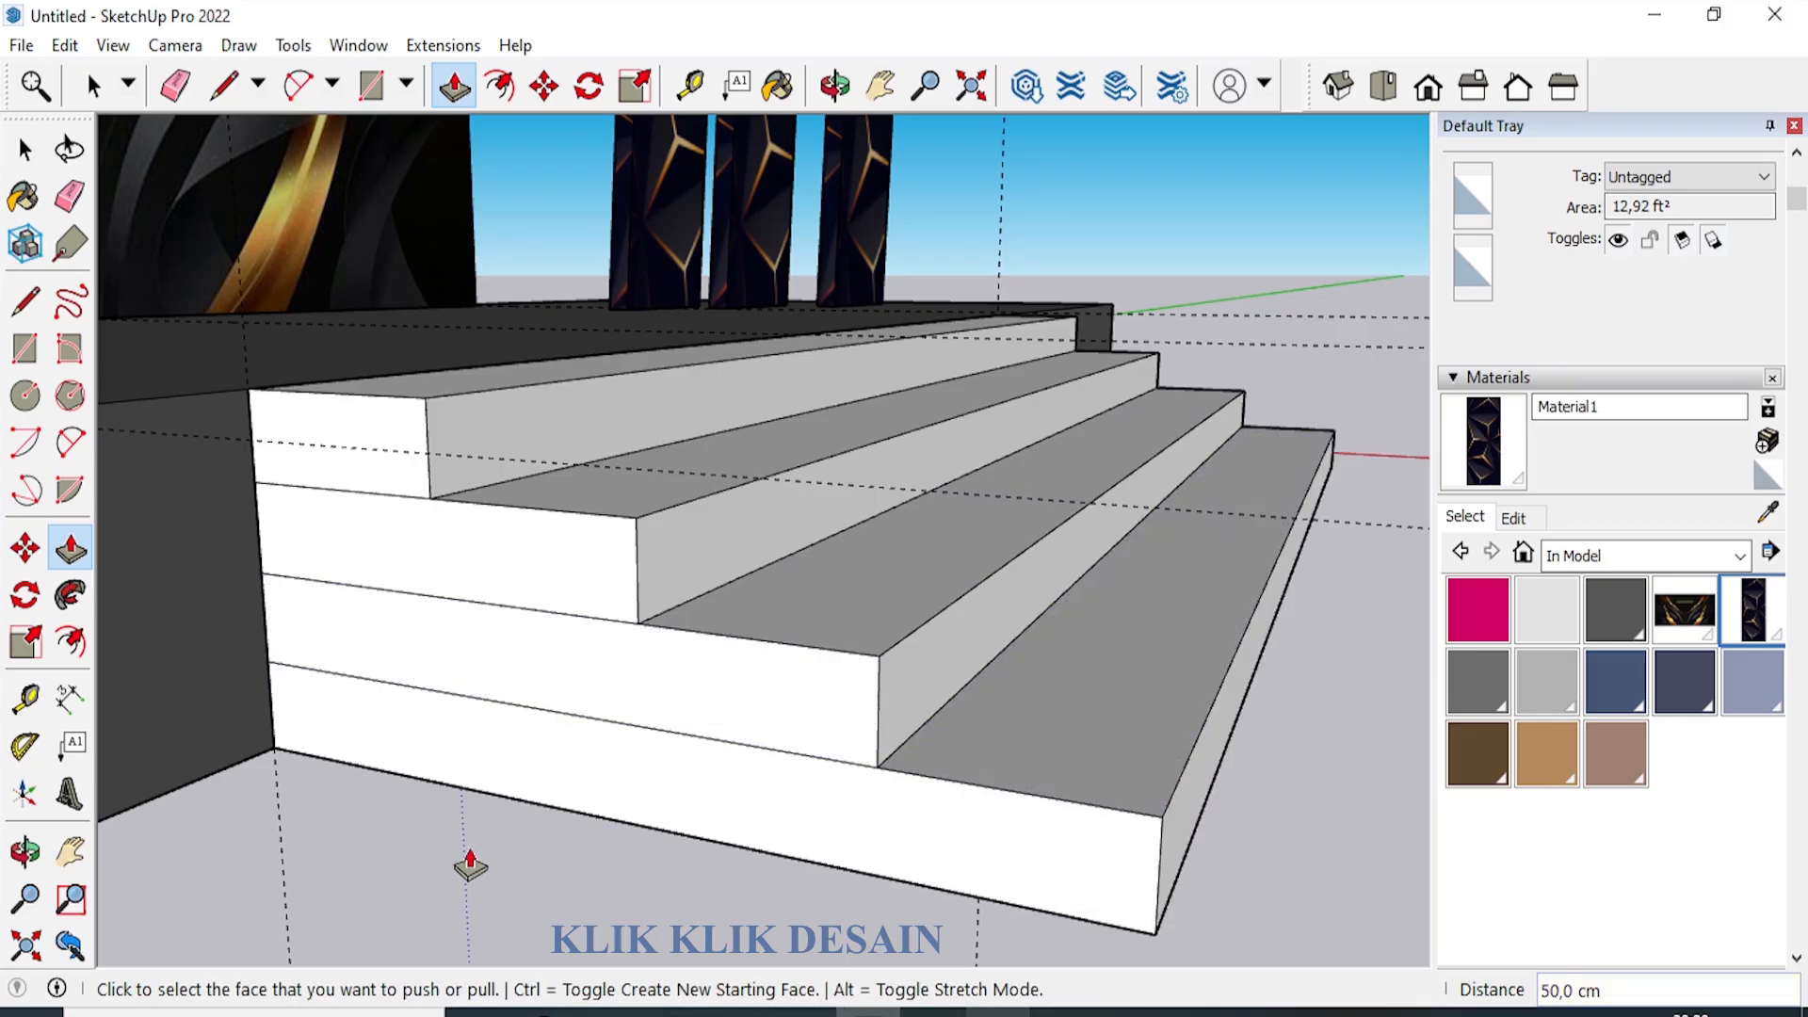
# Select the whole staircase and paint it with the platform's dark grey Color M06, sampled from the platform.
pyautogui.scroll(-6, 687, 858)
pyautogui.scroll(-2, 800, 866)
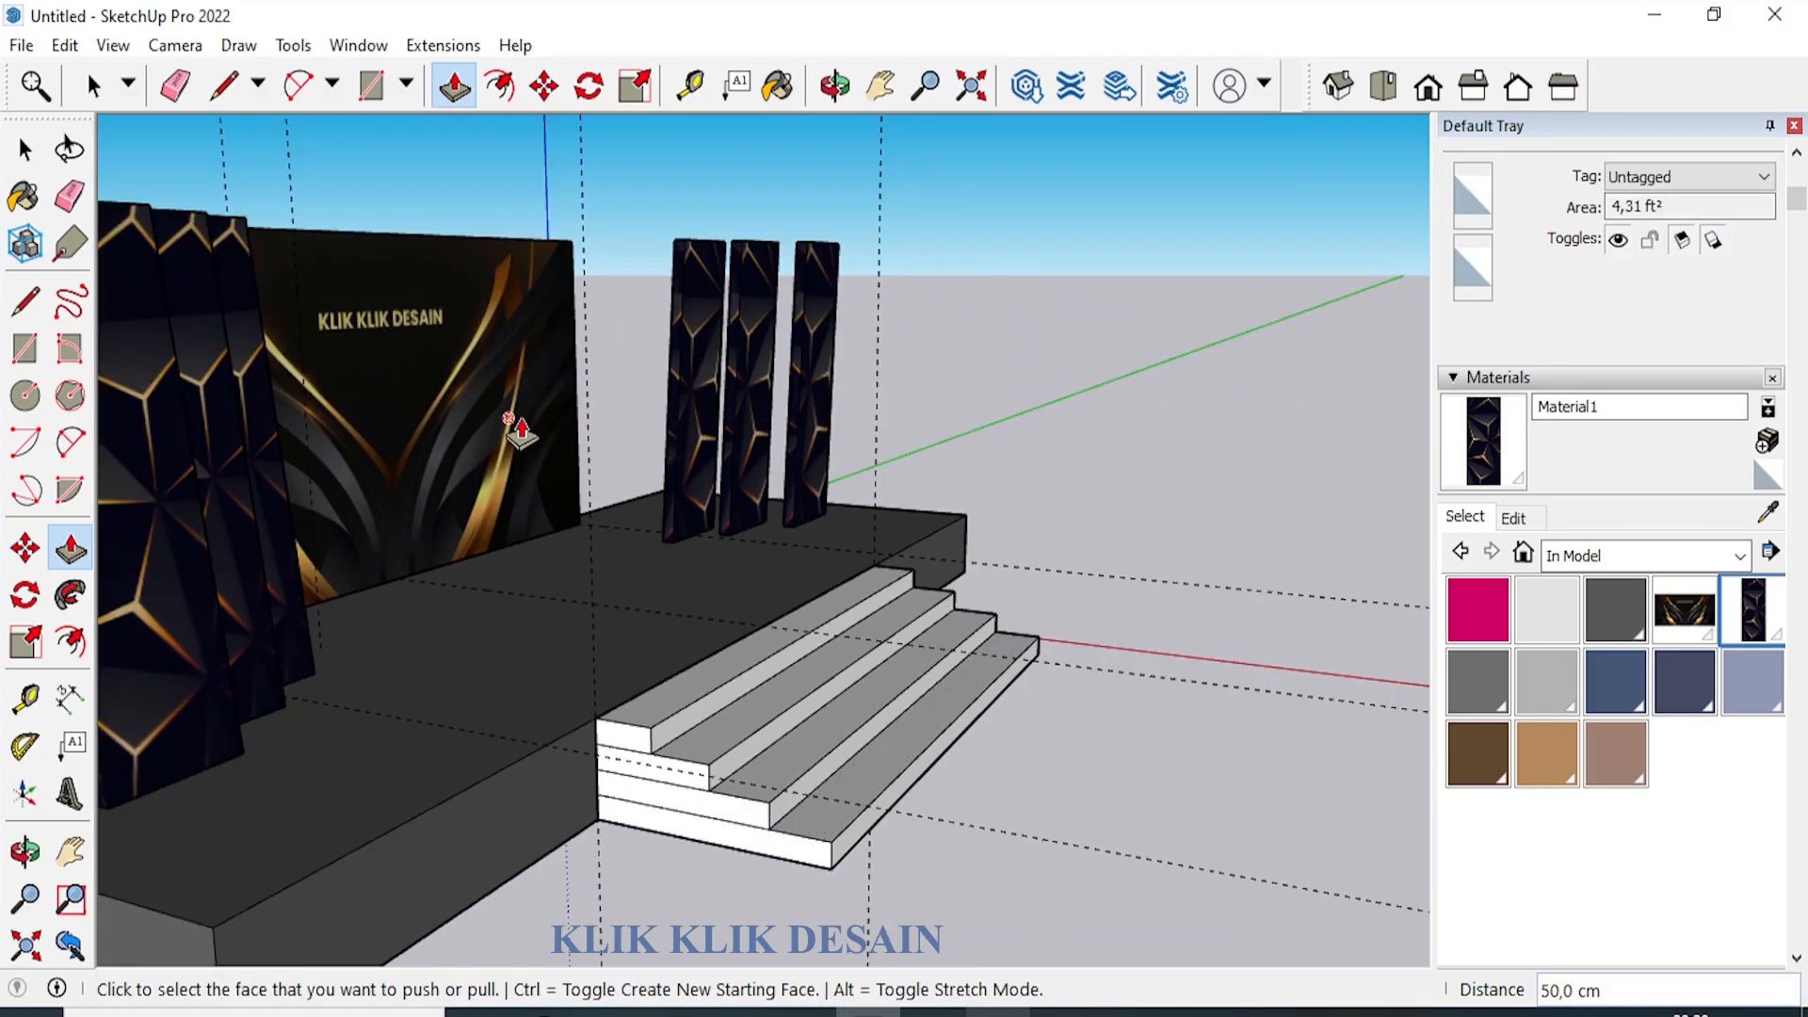
pyautogui.click(26, 150)
pyautogui.tripleClick(836, 739)
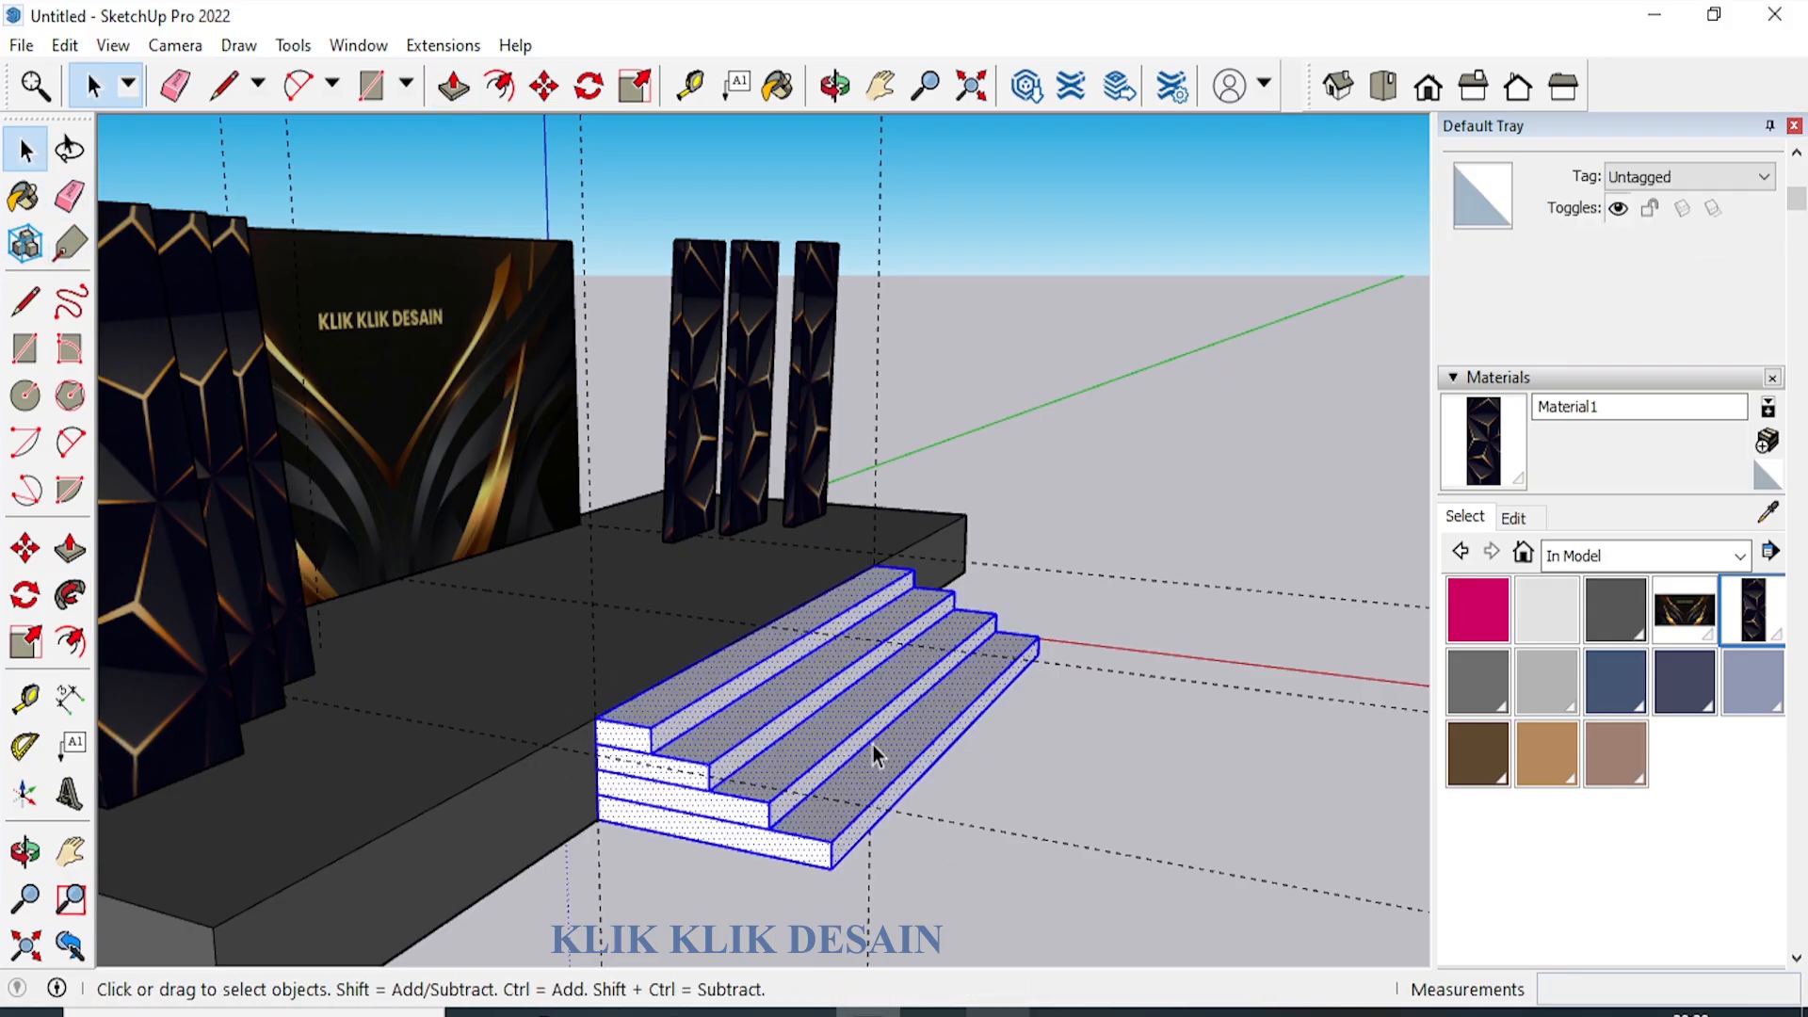
pyautogui.click(1768, 511)
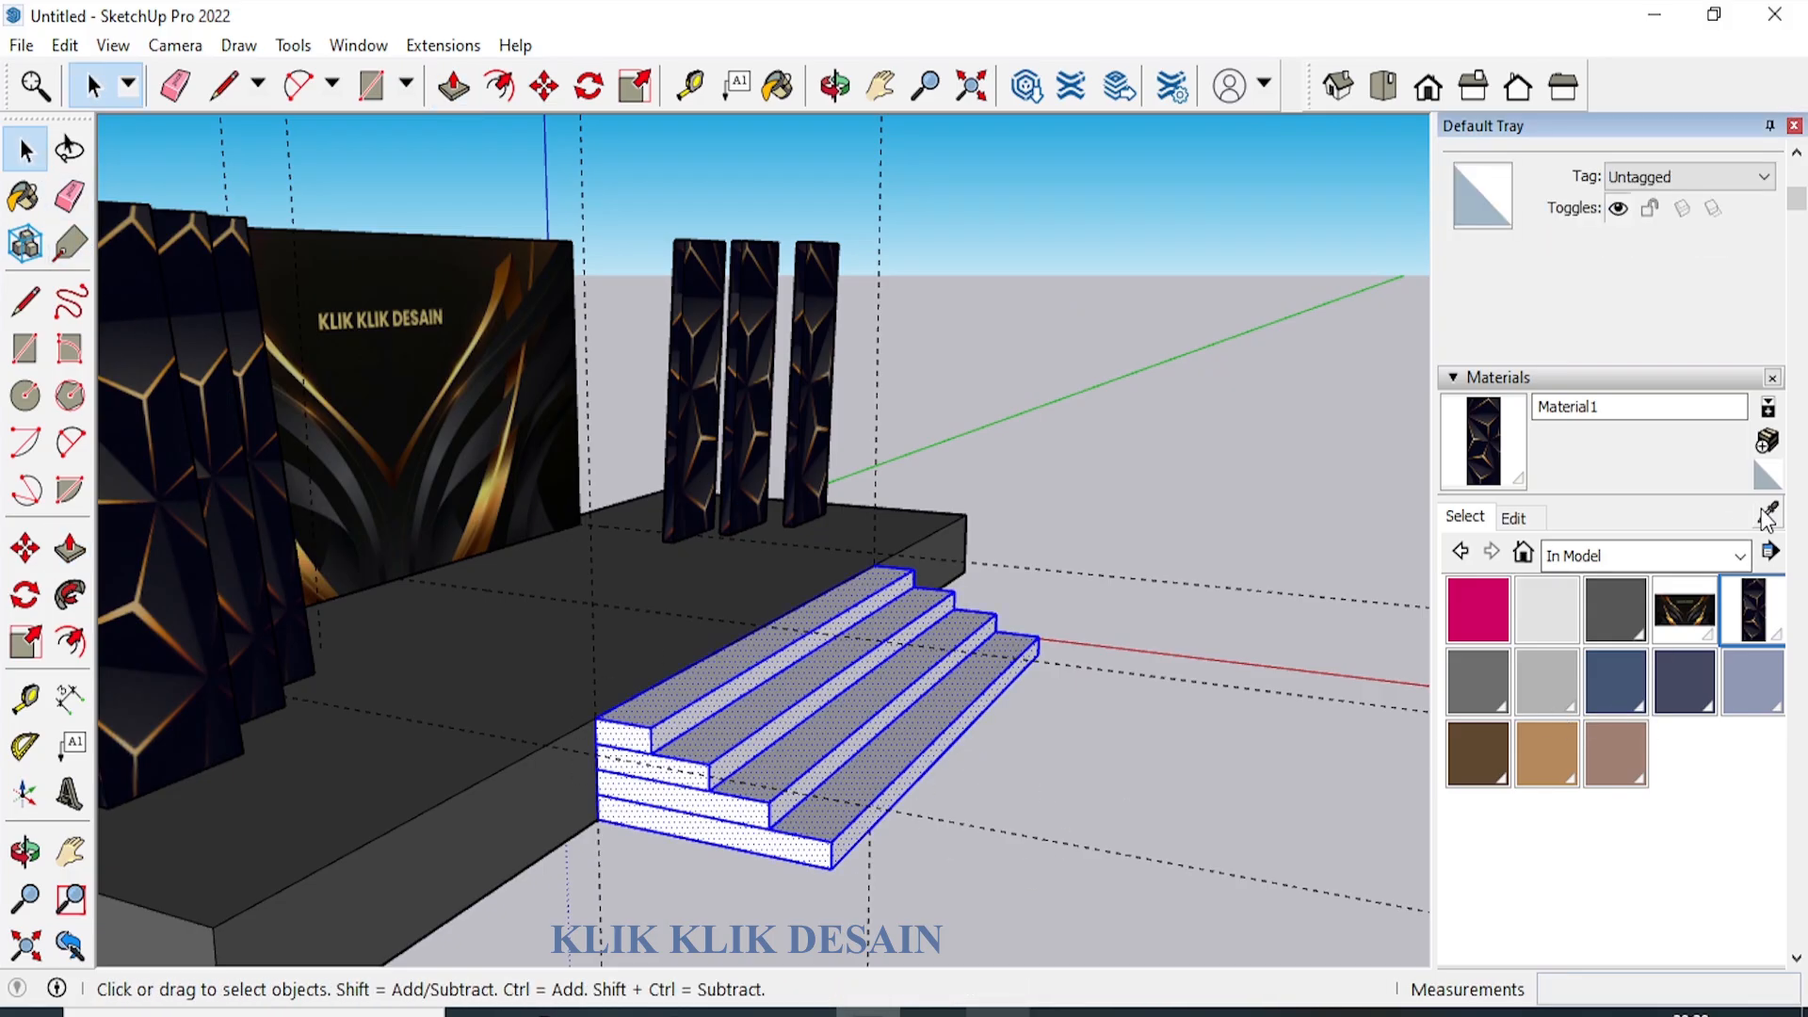
pyautogui.click(744, 586)
pyautogui.click(804, 694)
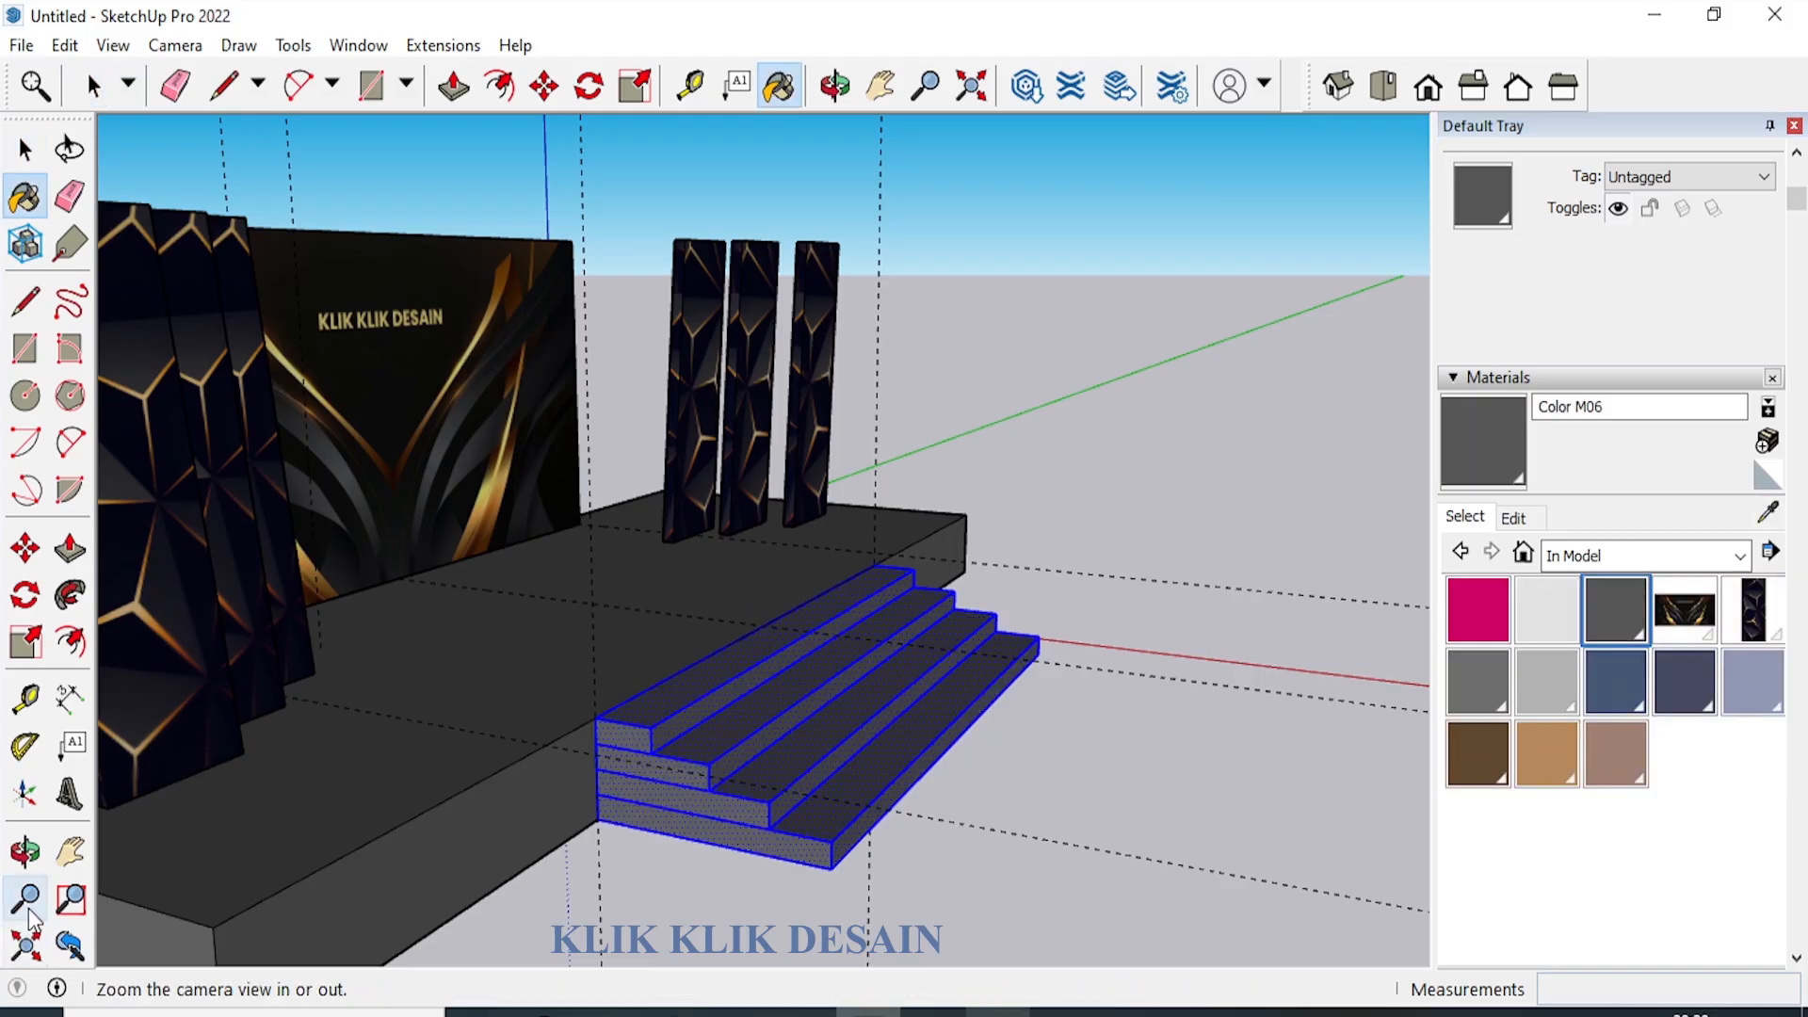
pyautogui.click(26, 853)
pyautogui.moveTo(659, 656); pyautogui.dragTo(826, 592)
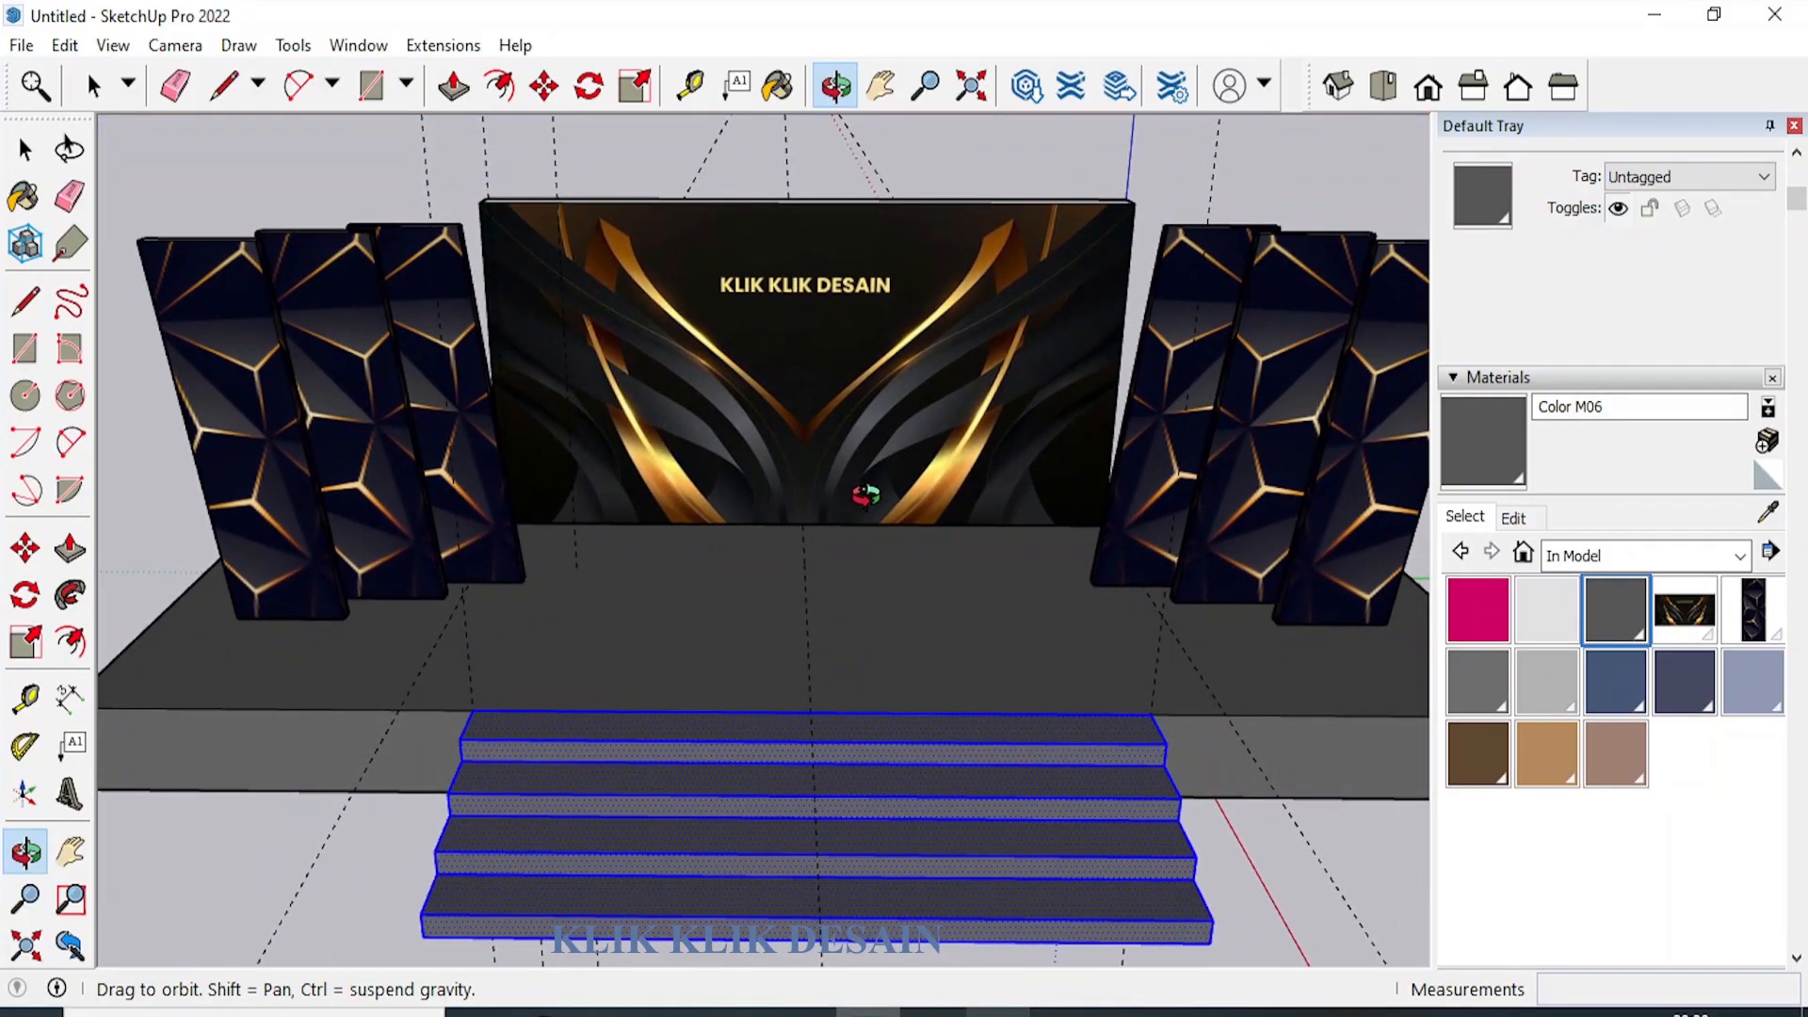
pyautogui.scroll(-4, 864, 495)
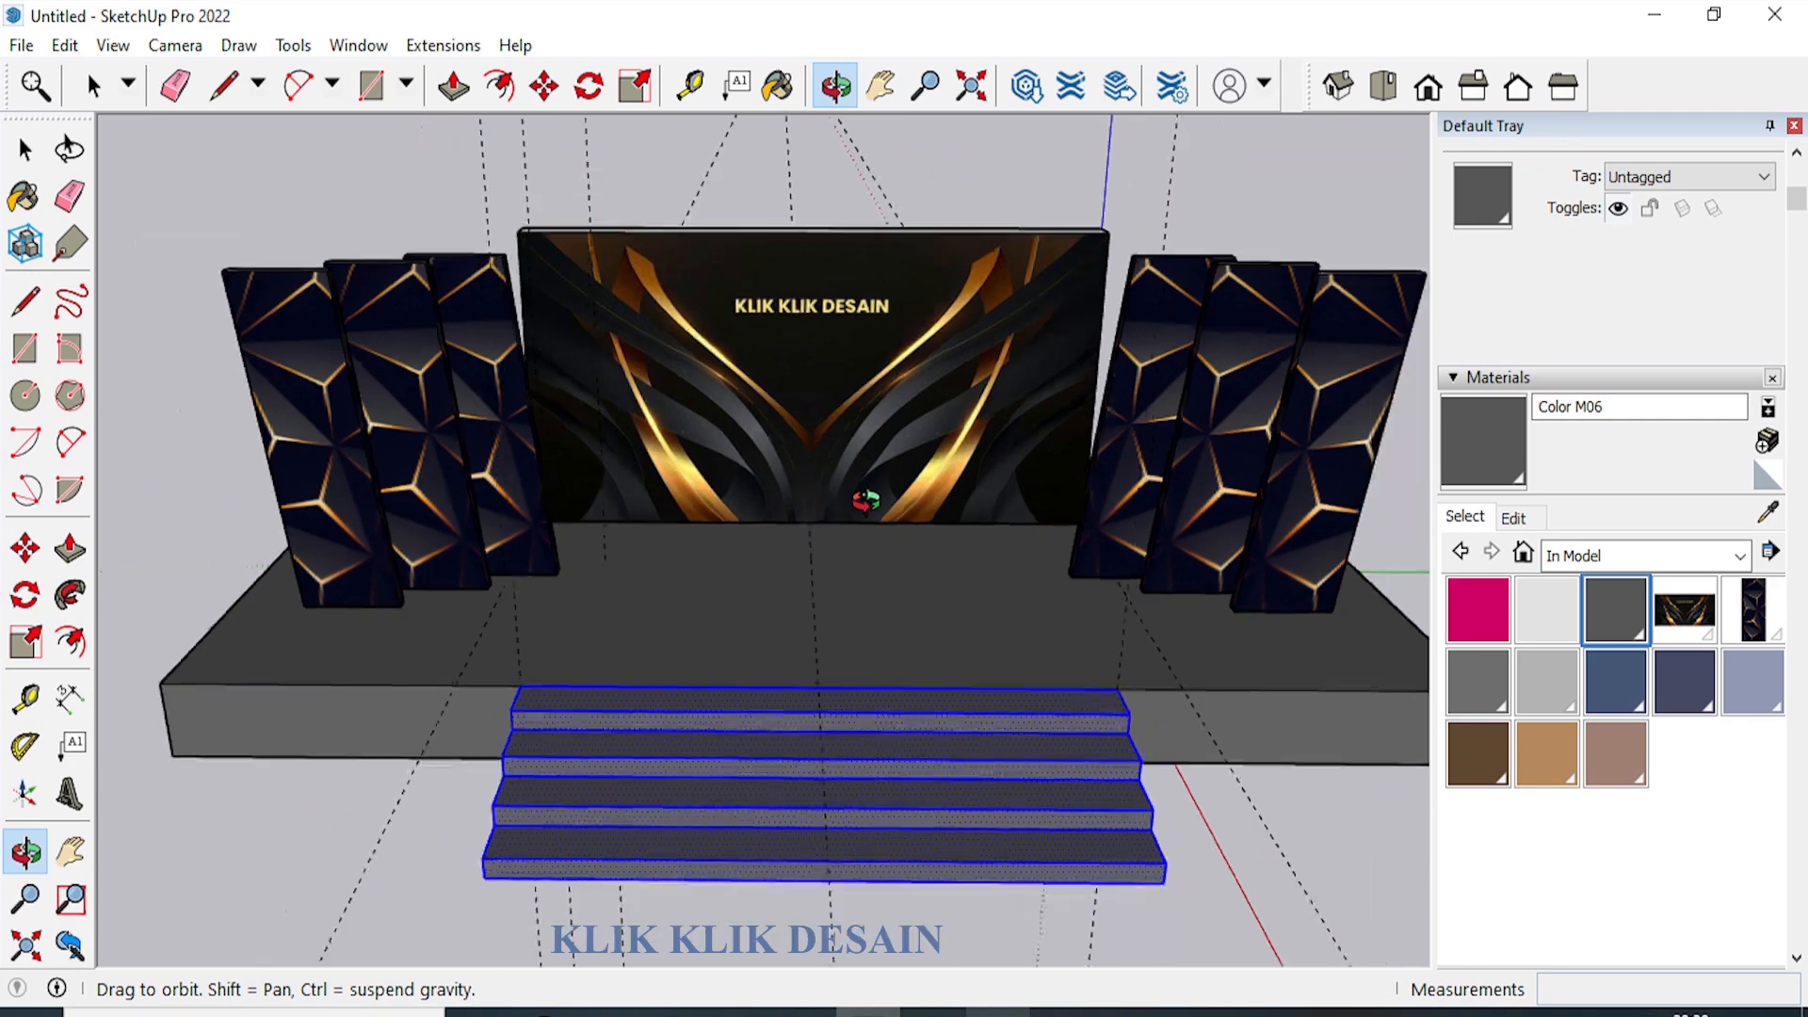
pyautogui.moveTo(923, 570); pyautogui.dragTo(943, 532)
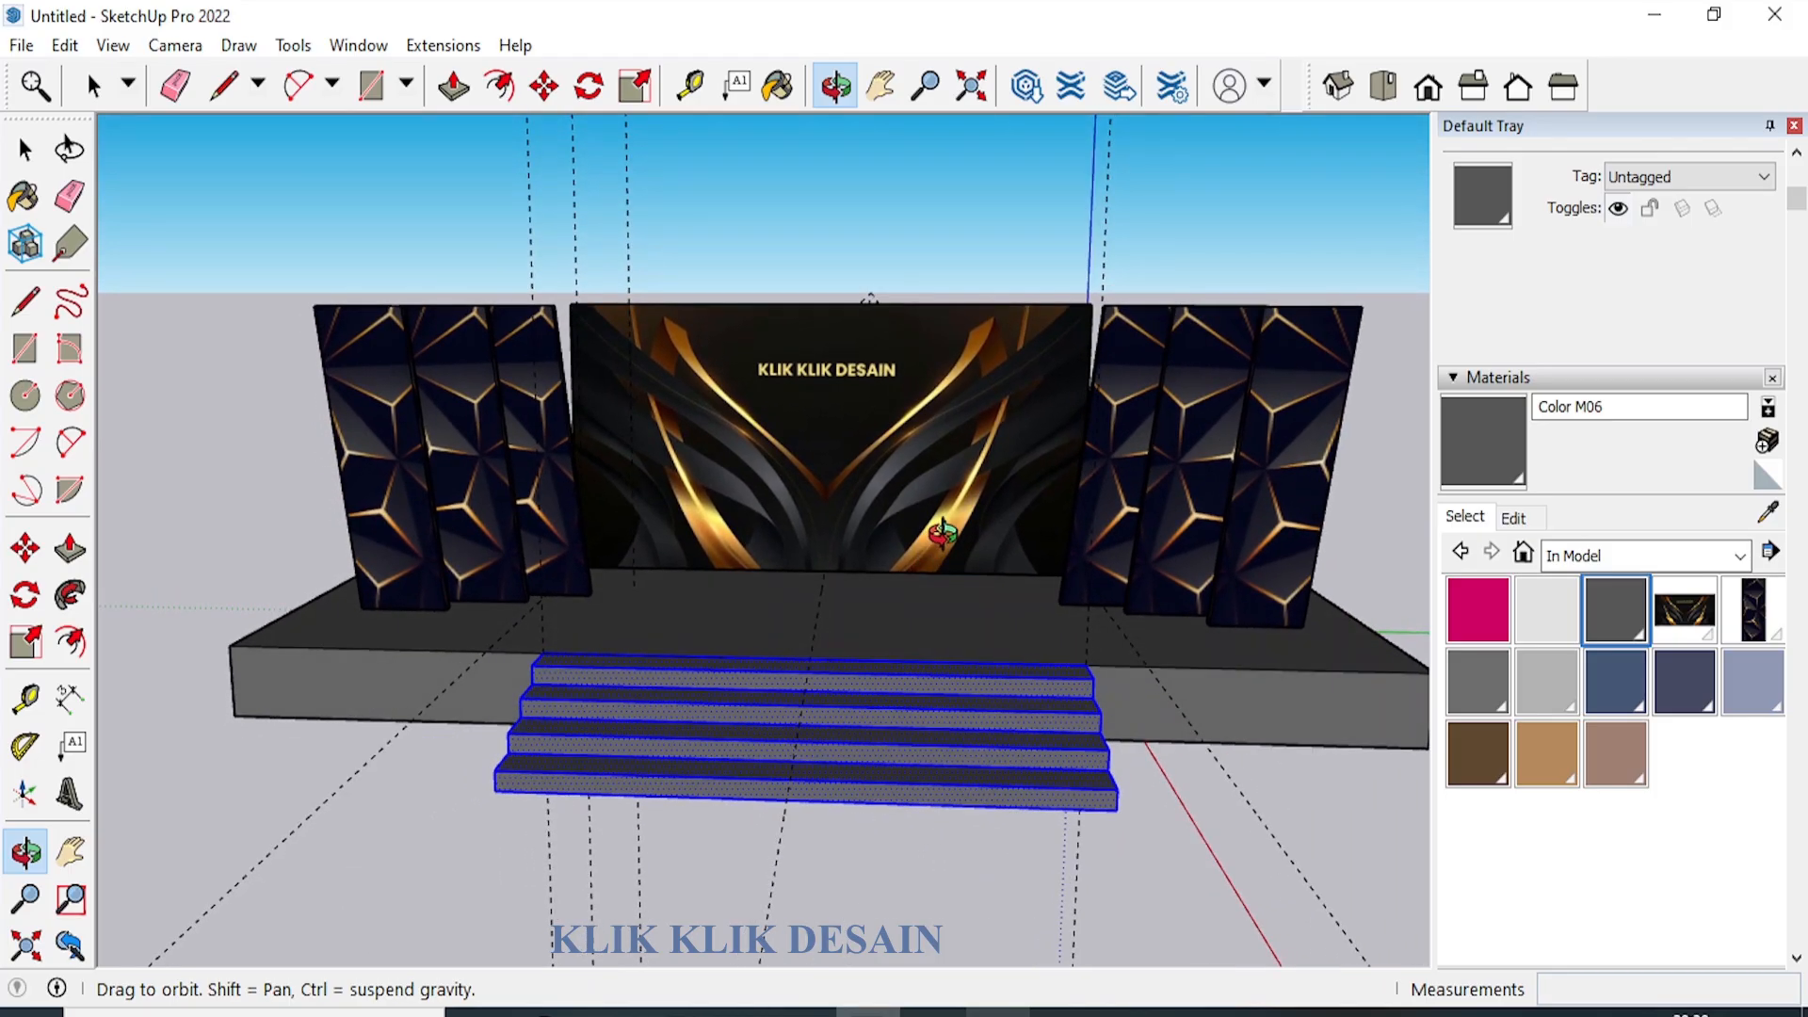